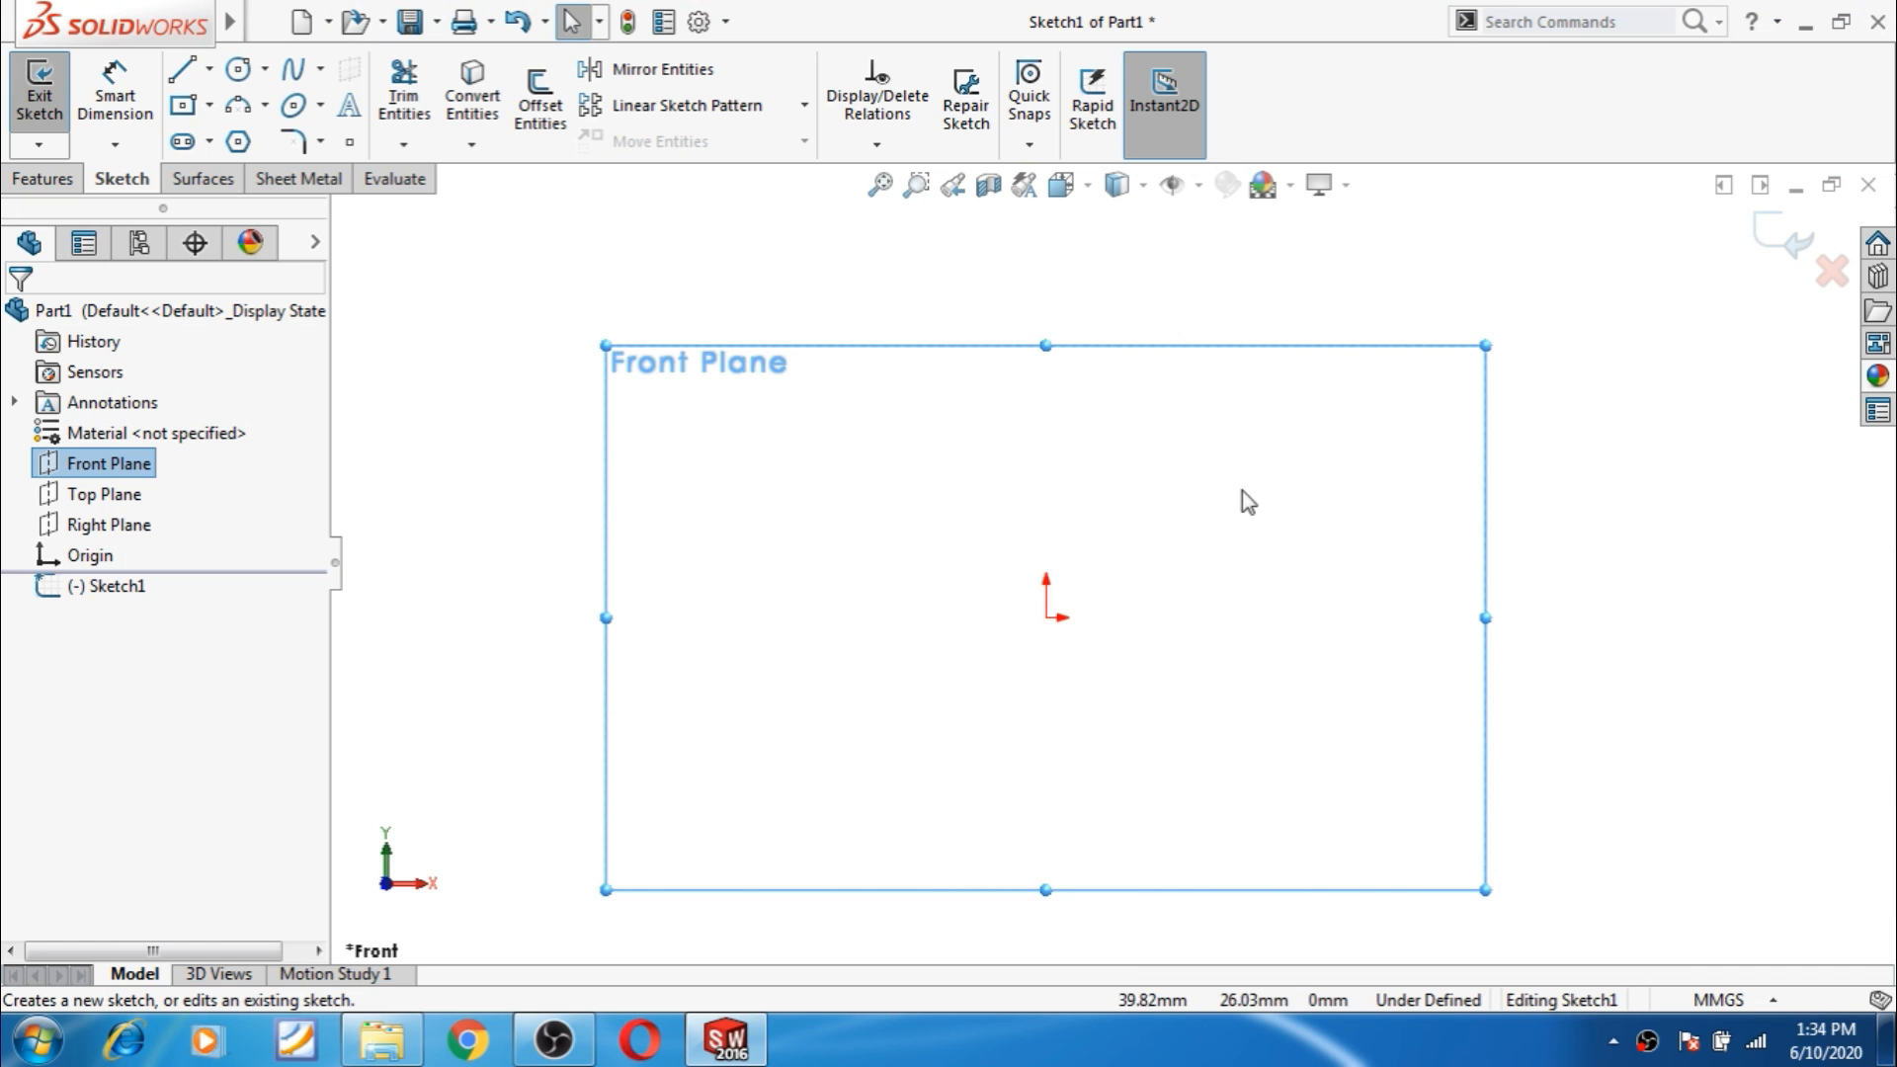
Sketch a vertical line about 67 mm long straight up from the origin on the Front Plane.
{"action": "scroll", "coordinate": [1102, 556], "scroll_direction": "up", "scroll_amount": 2}
{"action": "scroll", "coordinate": [1193, 413], "scroll_direction": "down", "scroll_amount": 1}
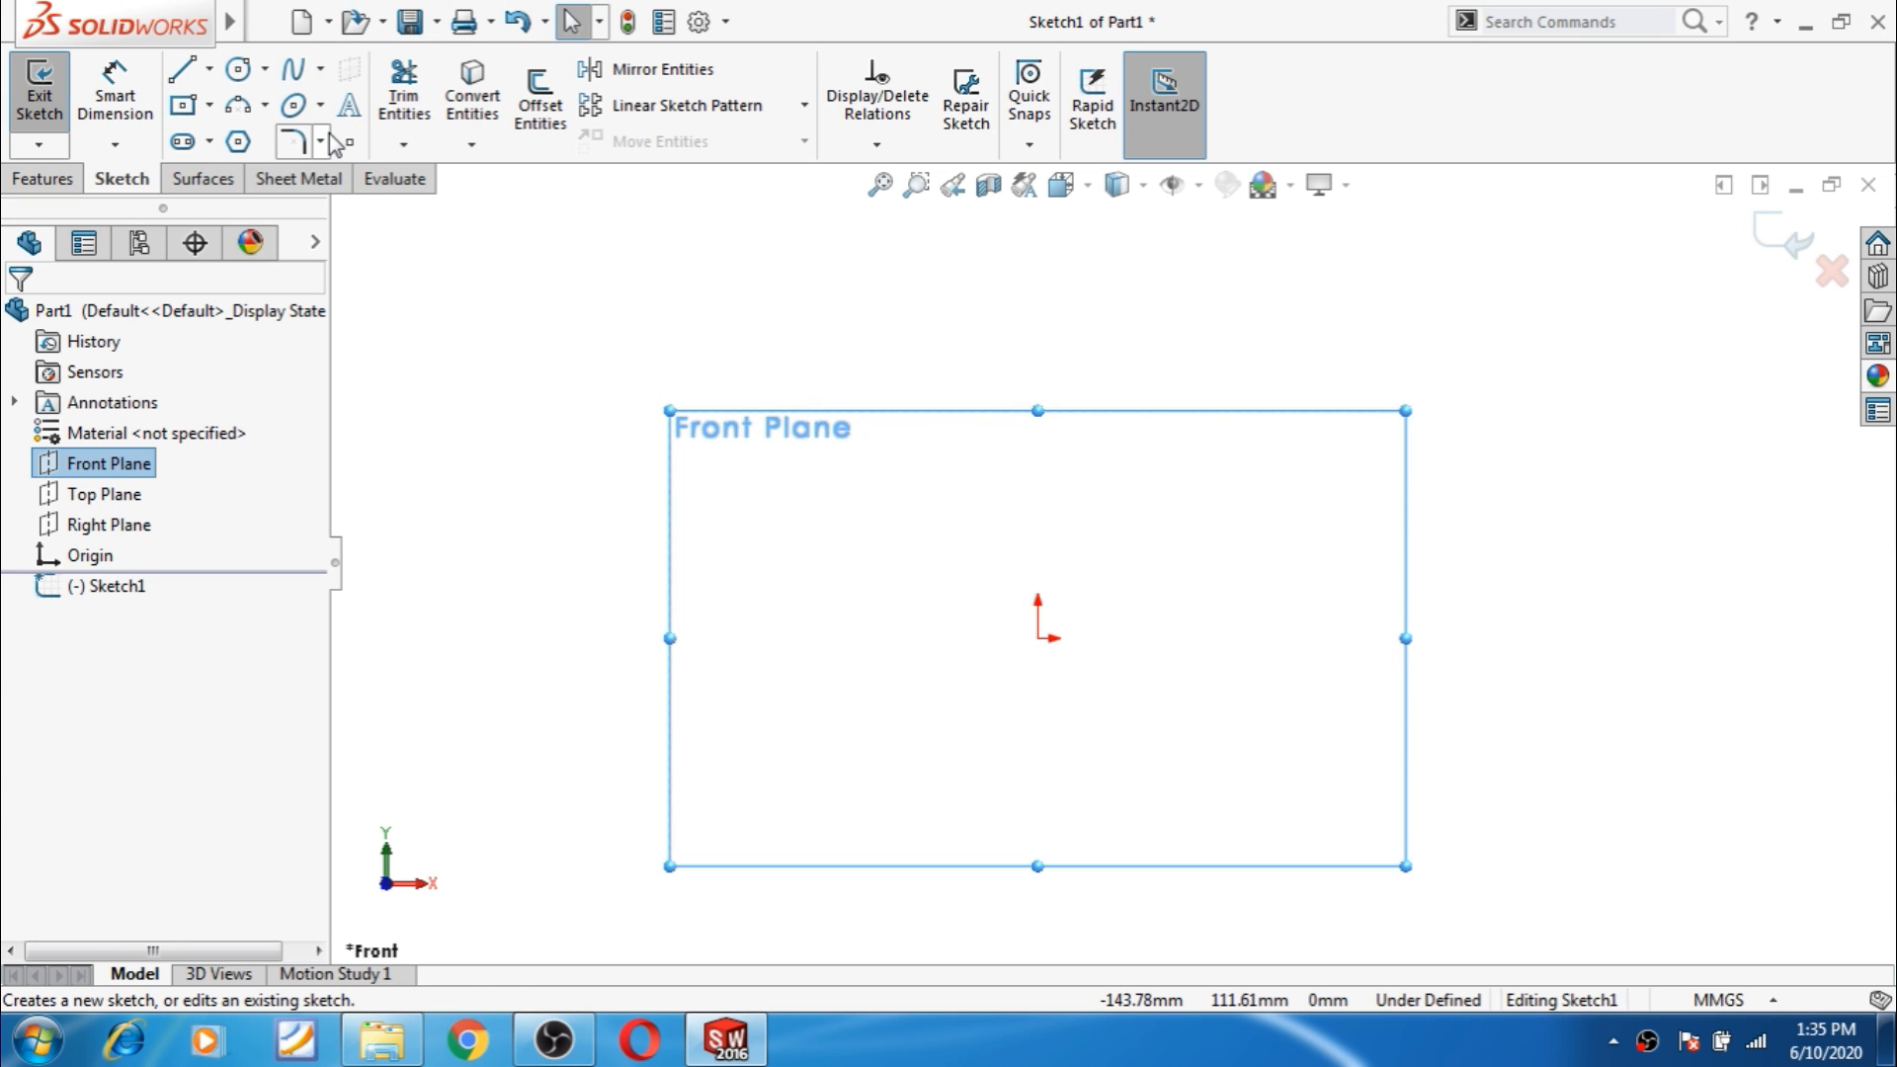
{"action": "left_click", "coordinate": [180, 69]}
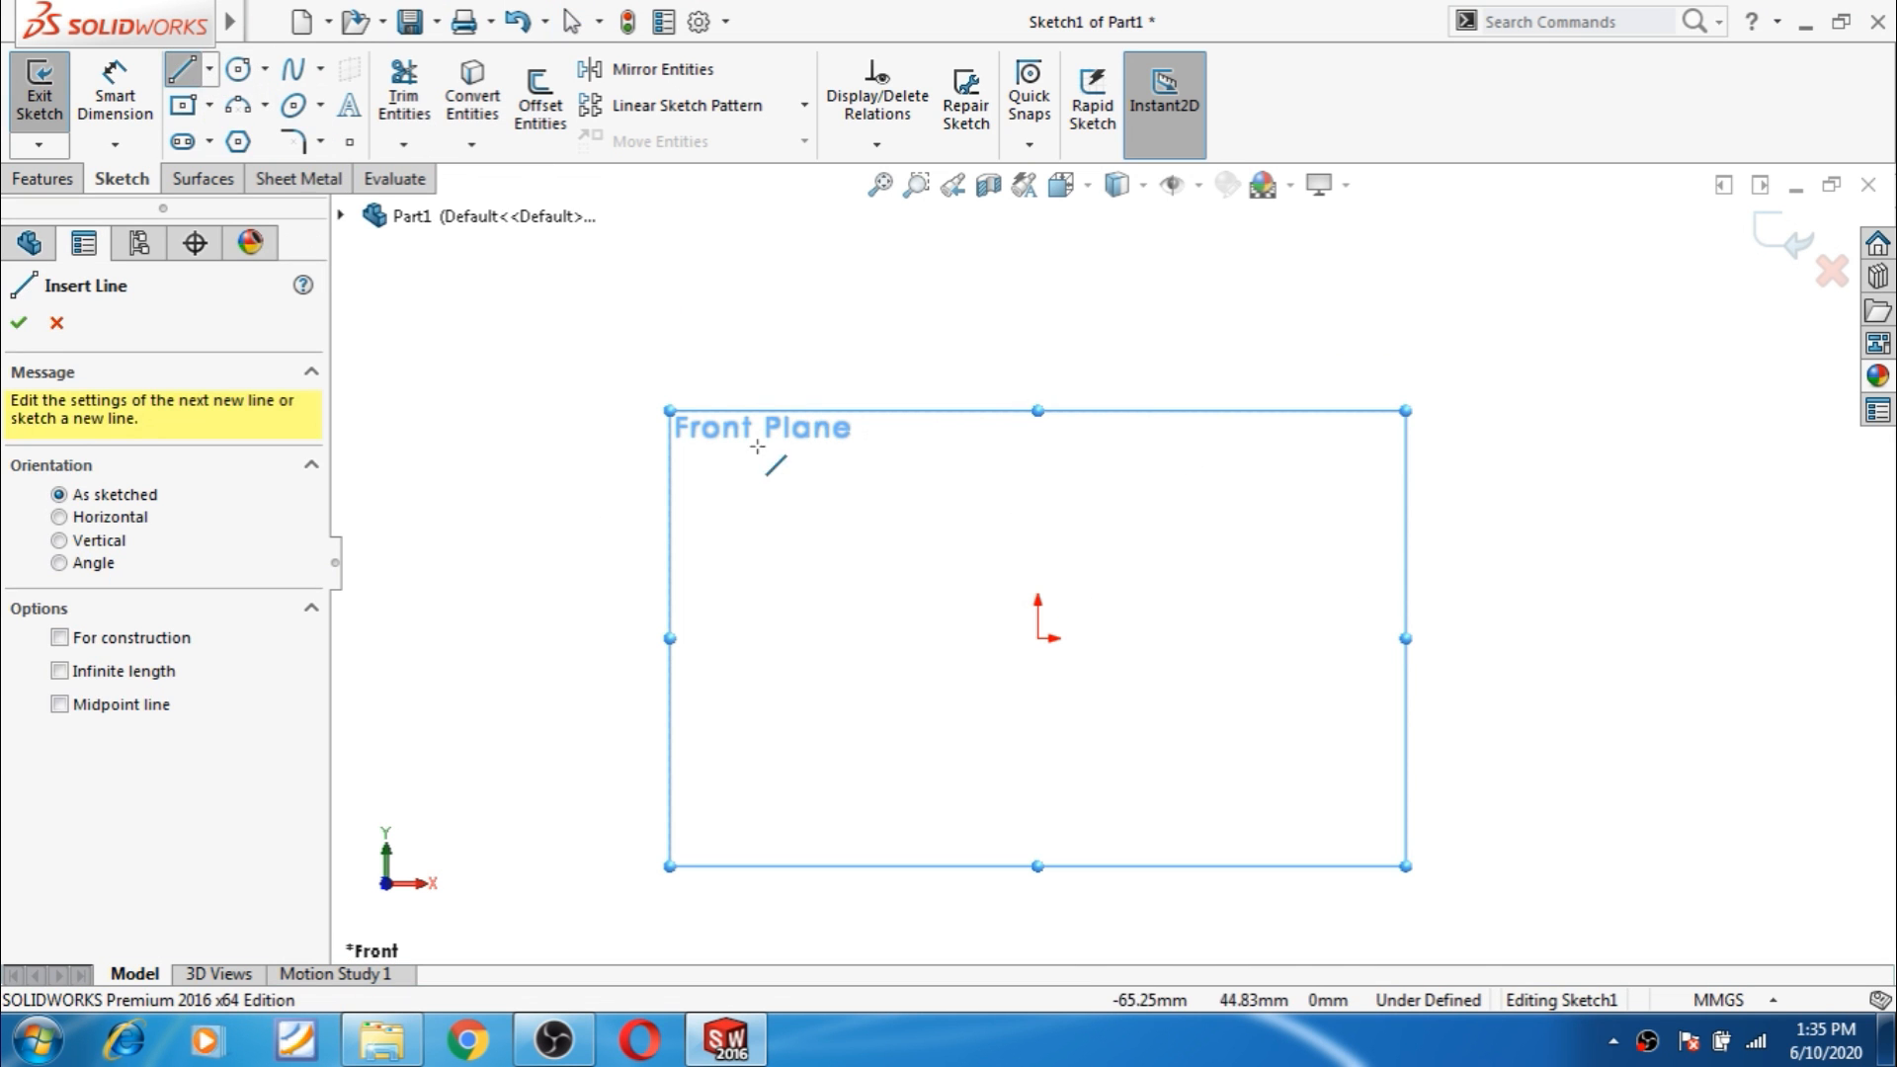
{"action": "left_click", "coordinate": [1038, 638]}
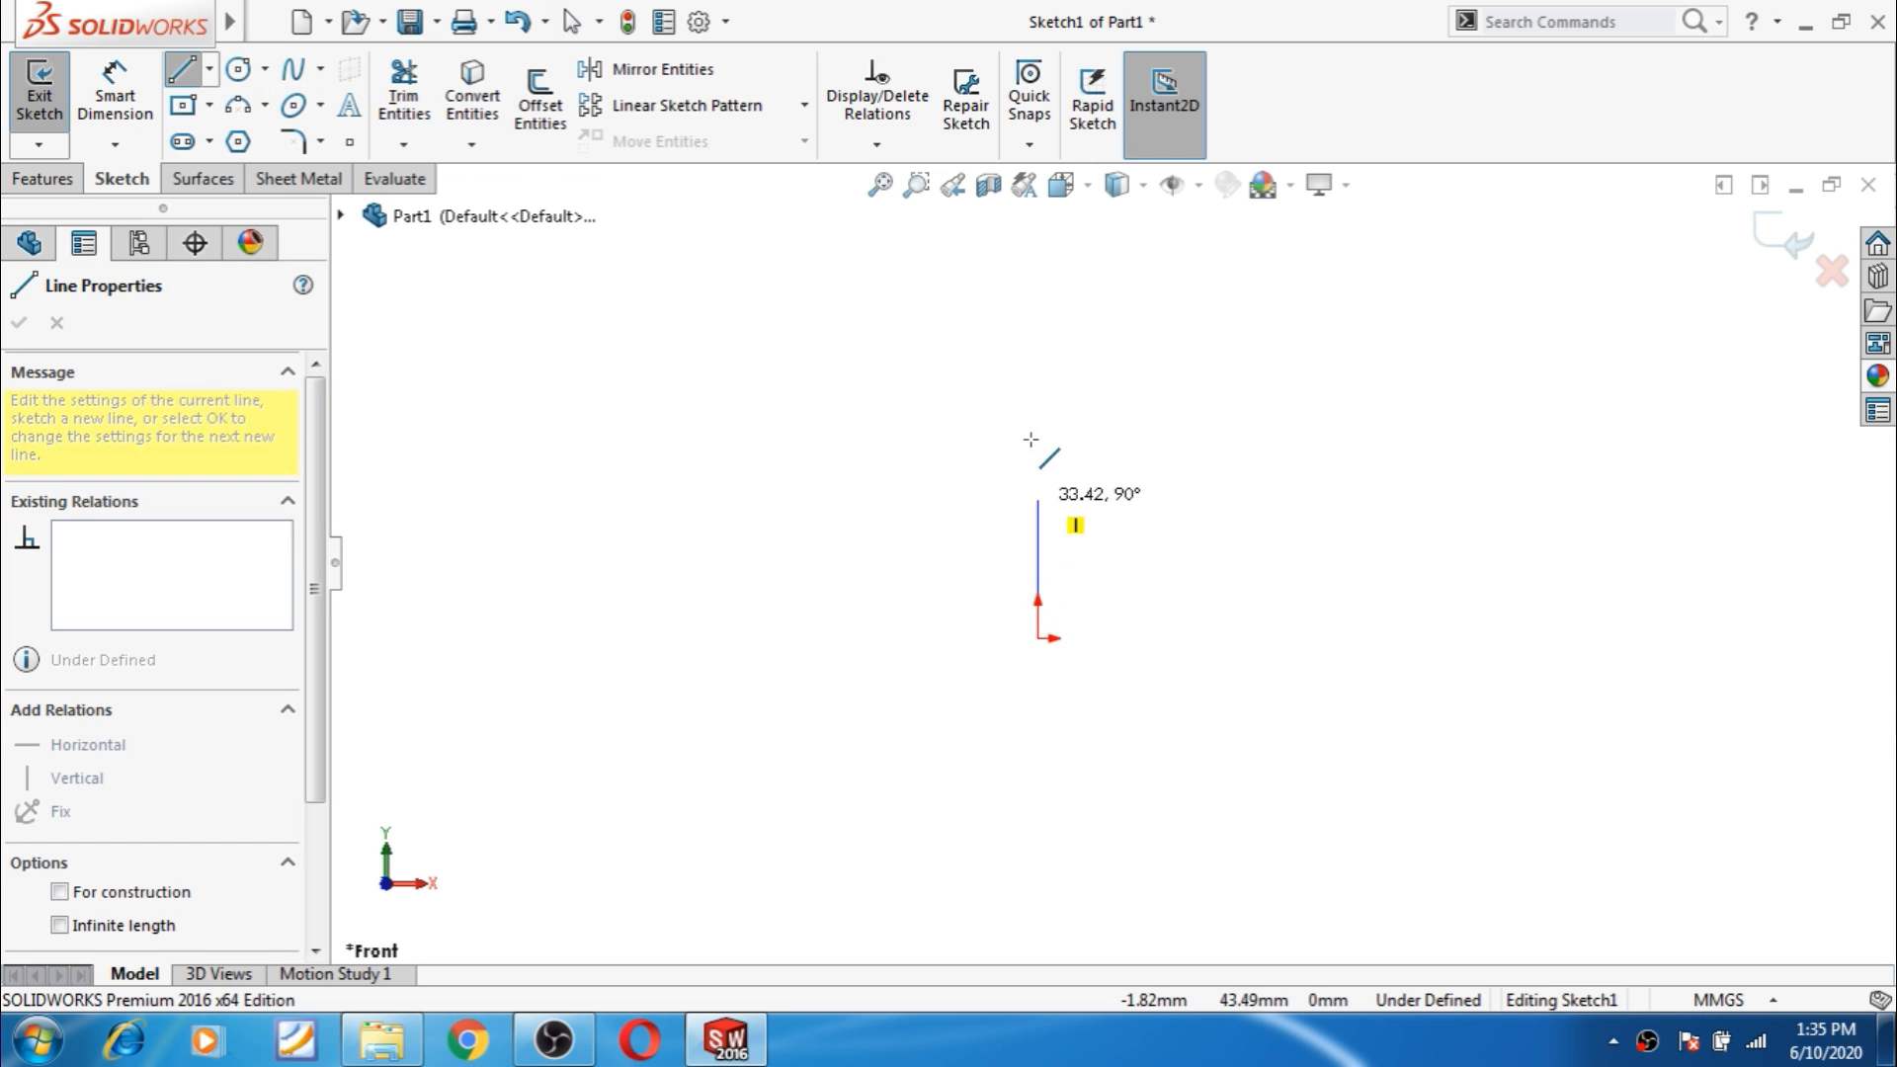
{"action": "left_click", "coordinate": [1037, 360]}
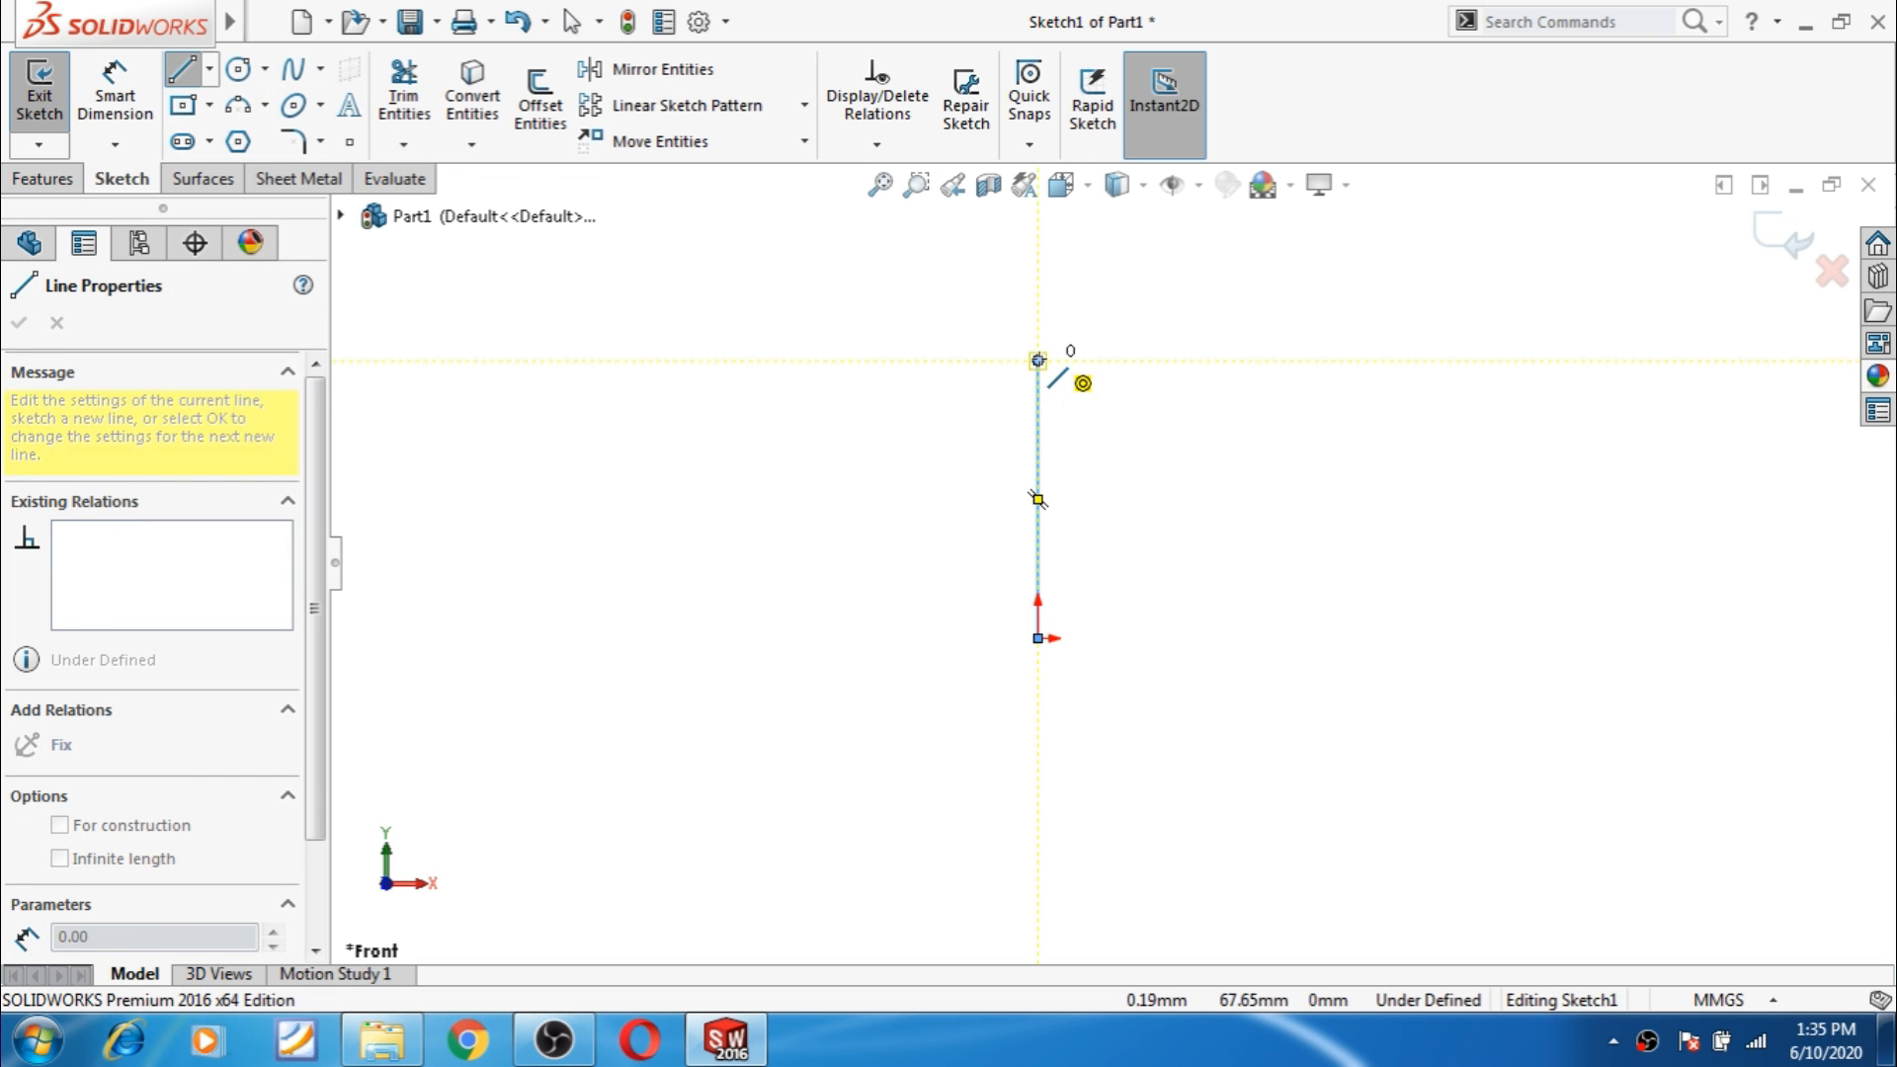
{"action": "key", "text": "Escape"}
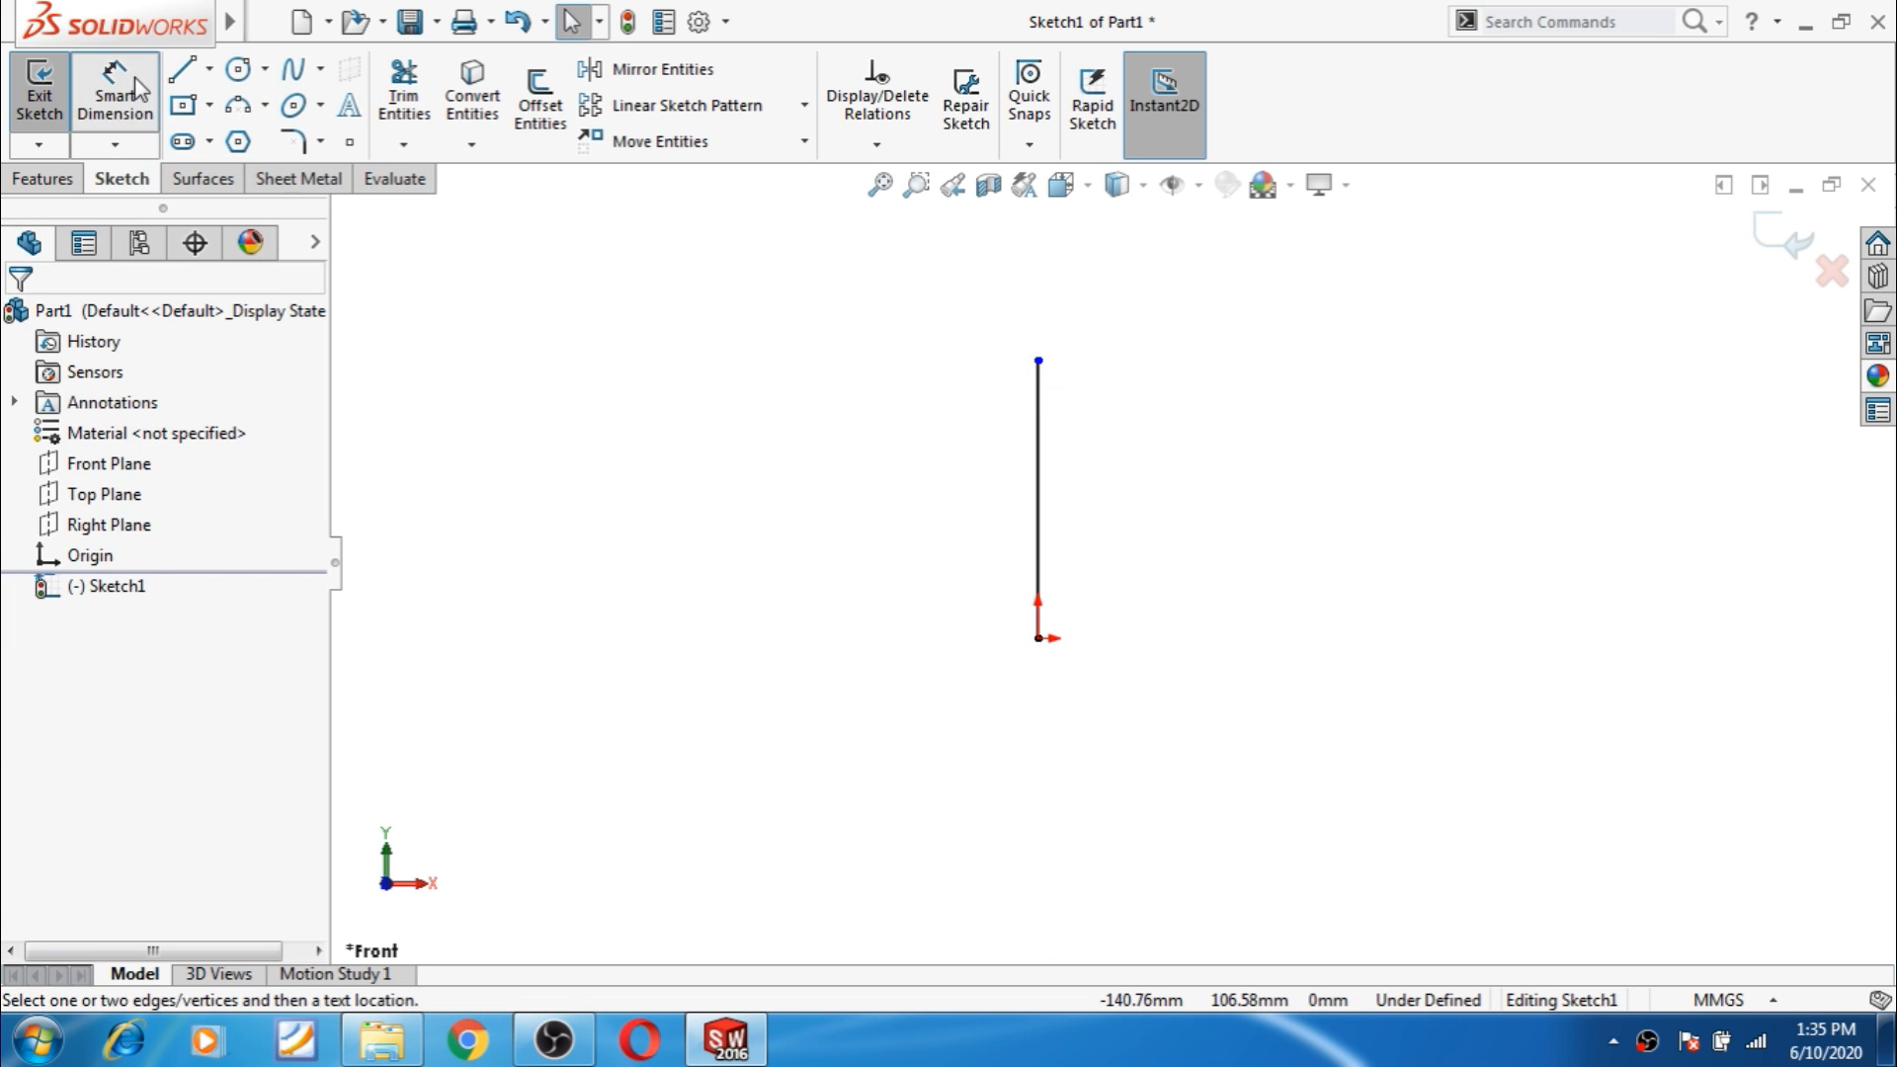
Sketch a horizontal line about 63 mm long from the origin in the positive X direction.
{"action": "left_click", "coordinate": [114, 94]}
{"action": "left_click", "coordinate": [181, 74]}
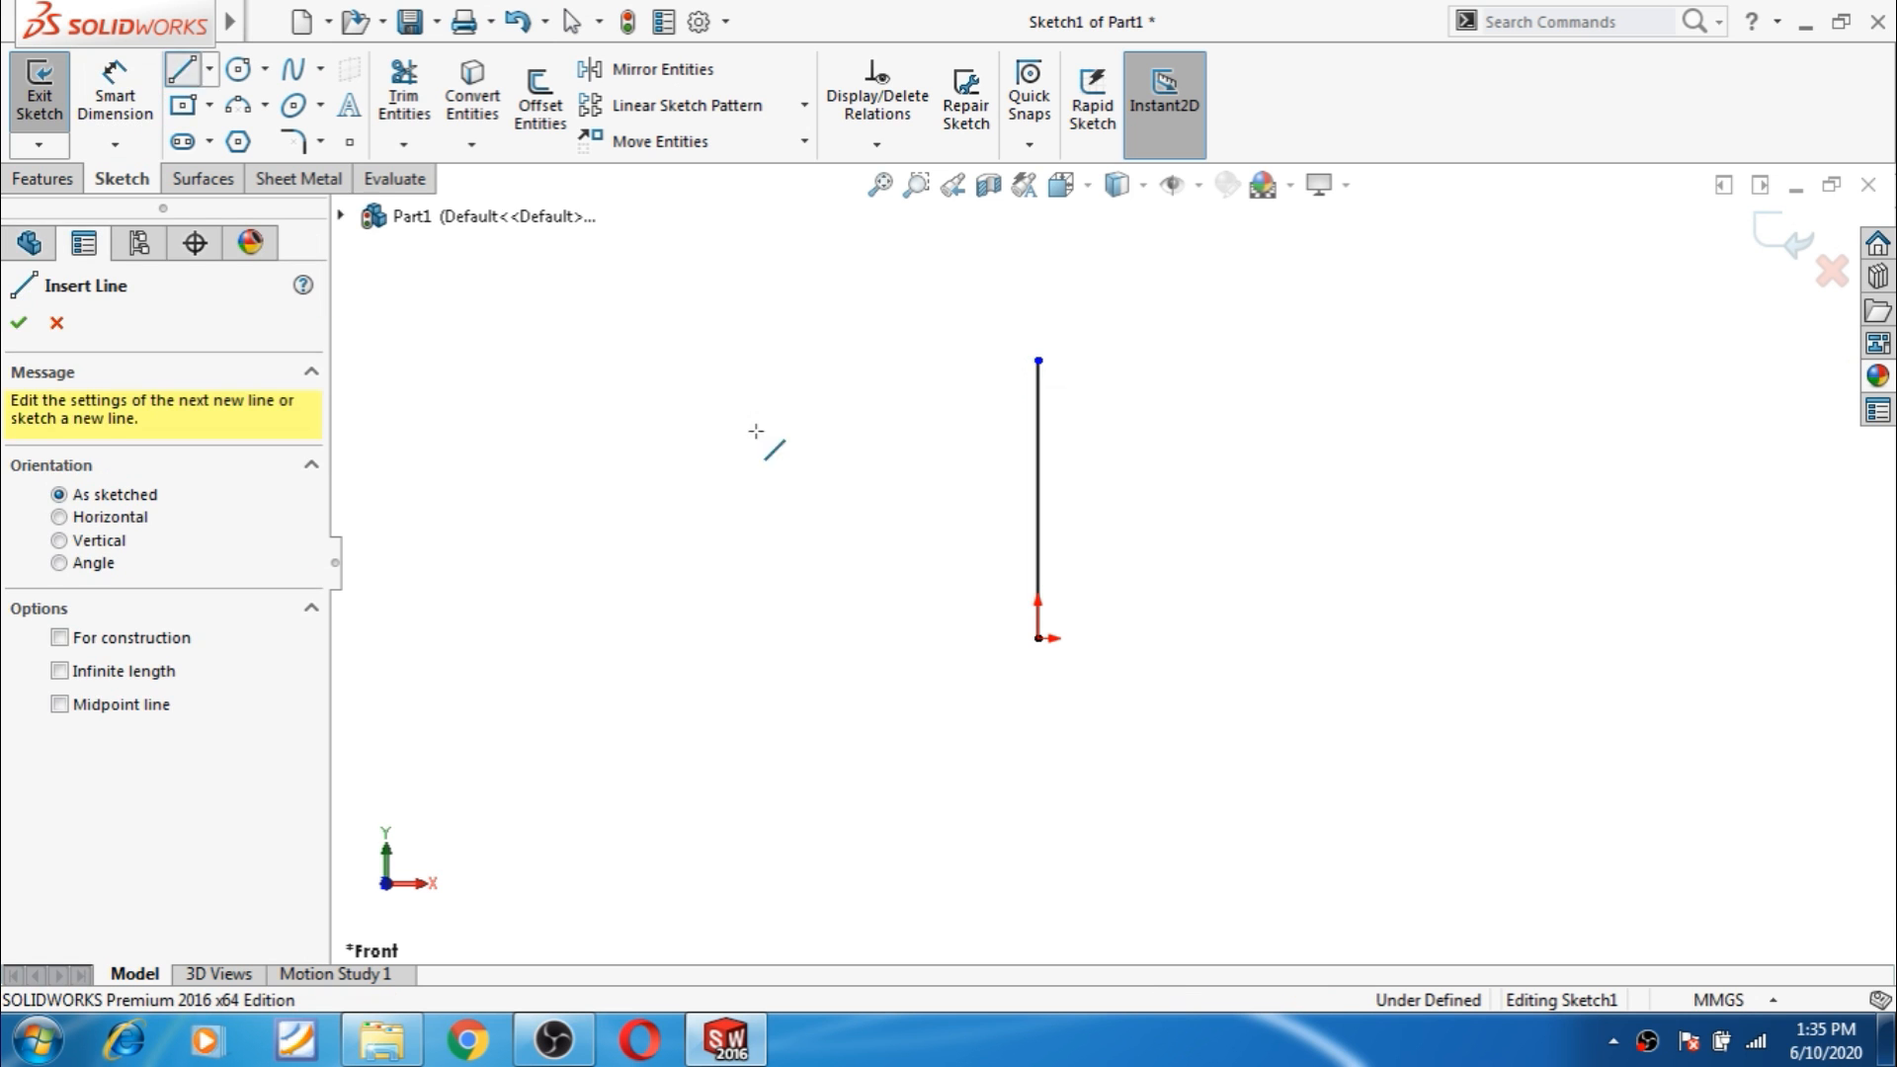
{"action": "left_click", "coordinate": [1038, 638]}
{"action": "double_click", "coordinate": [1229, 638]}
{"action": "key", "text": "Escape"}
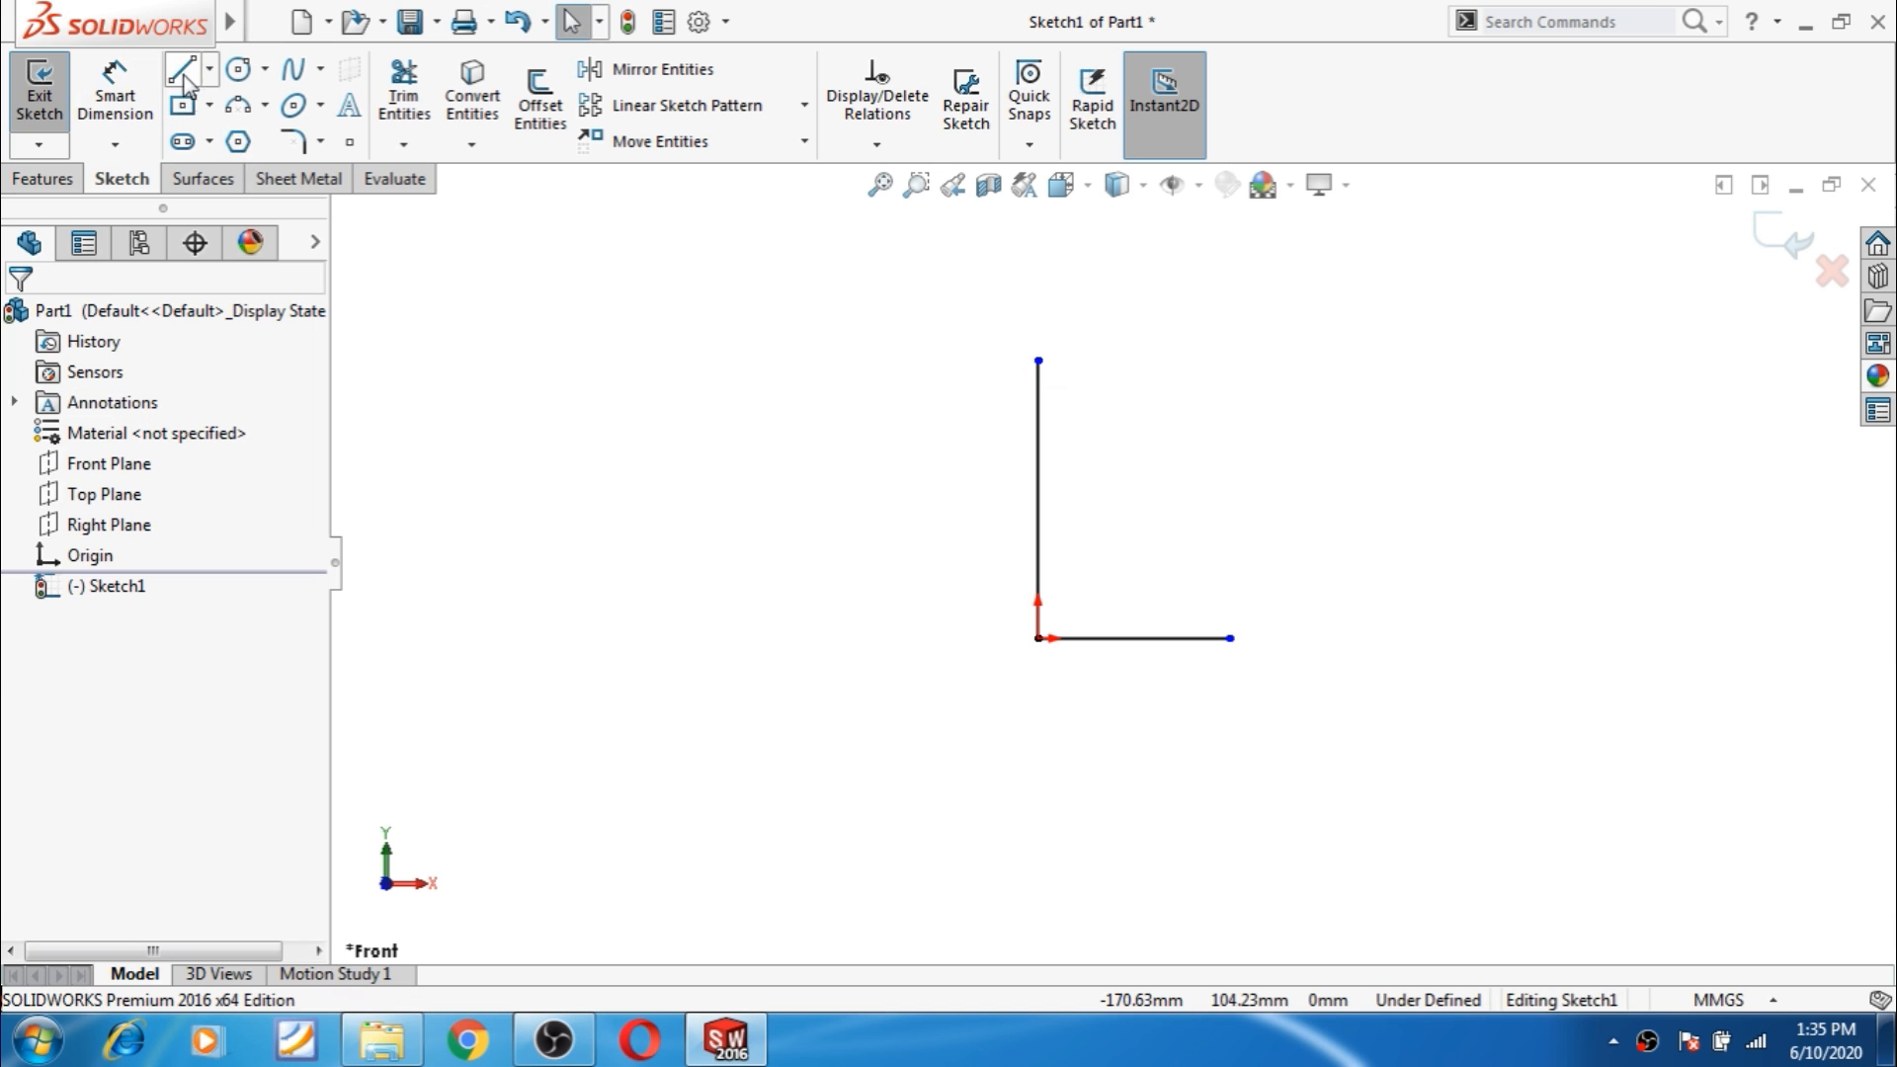
Dimension the vertical line's length as 92.11 mm, placing the dimension on its outer side.
{"action": "left_click", "coordinate": [114, 94]}
{"action": "left_click", "coordinate": [1037, 469]}
{"action": "left_click", "coordinate": [988, 472]}
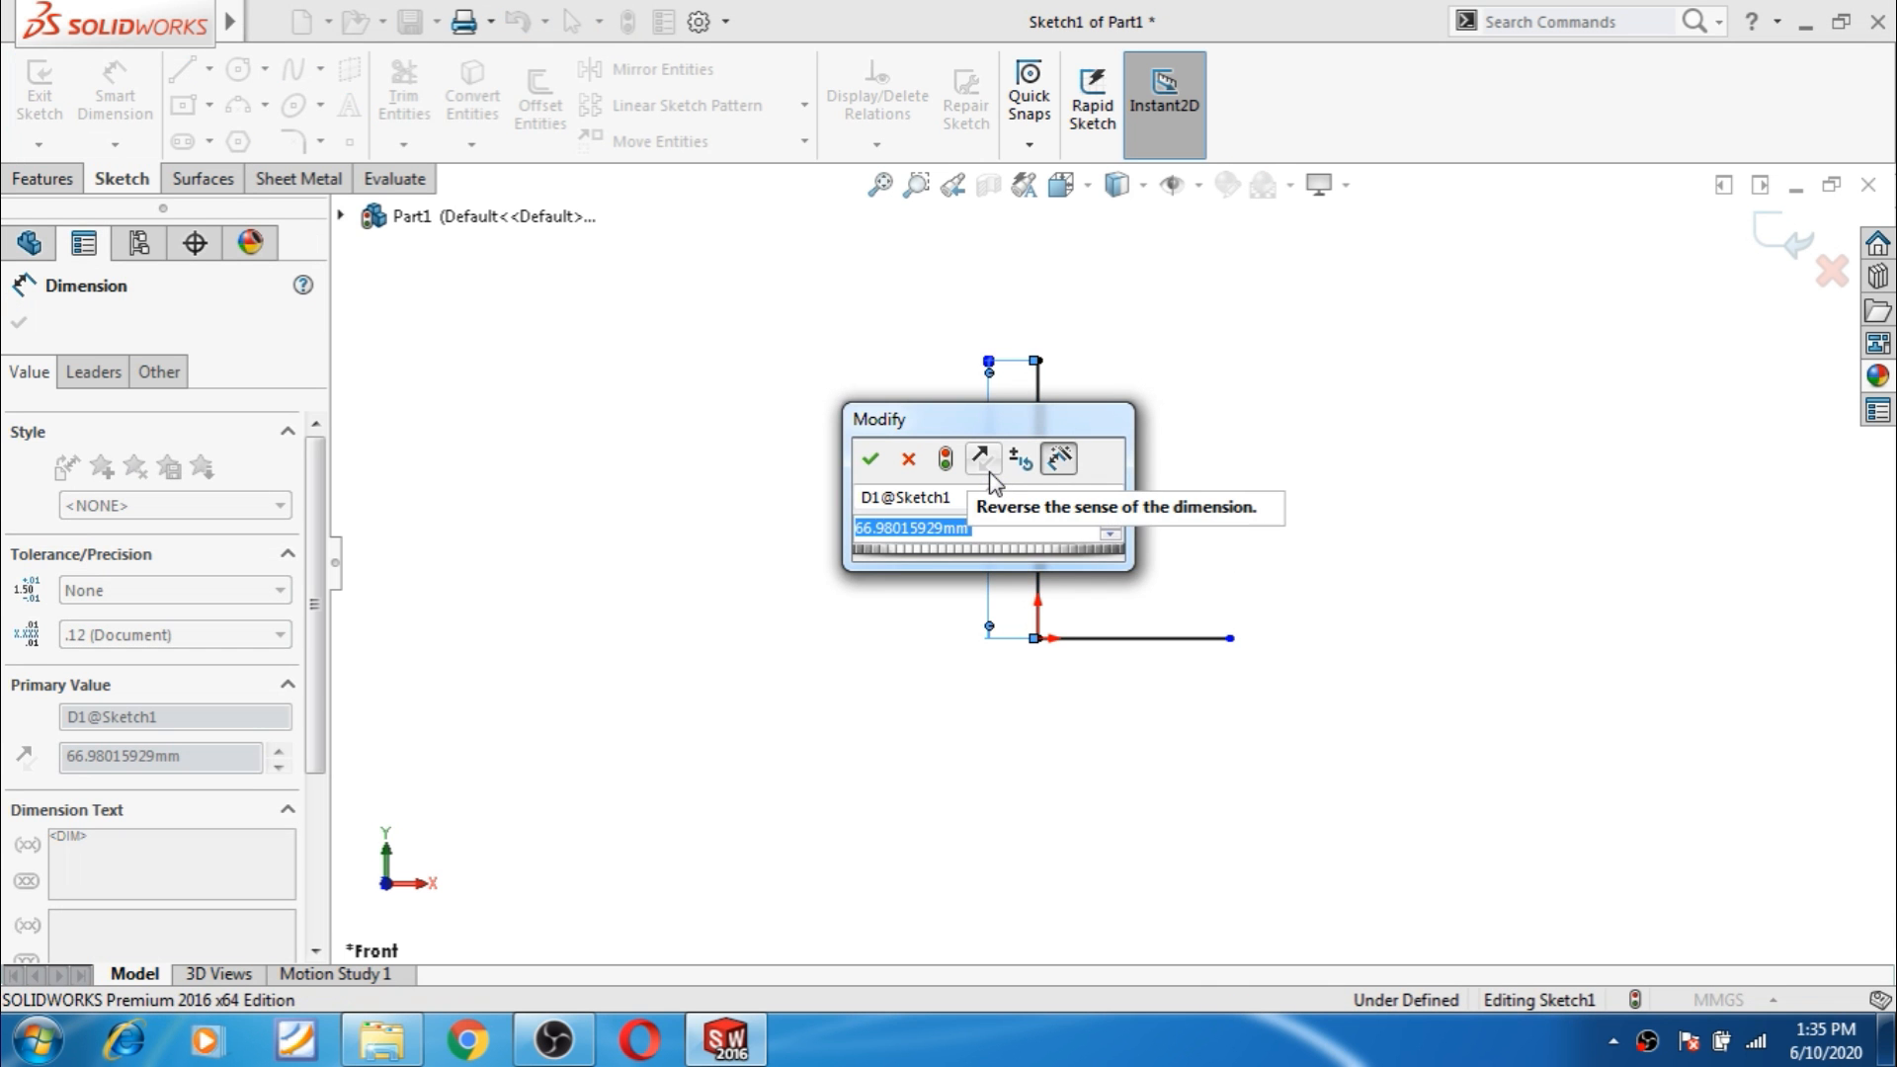
{"action": "type", "text": "92.1"}
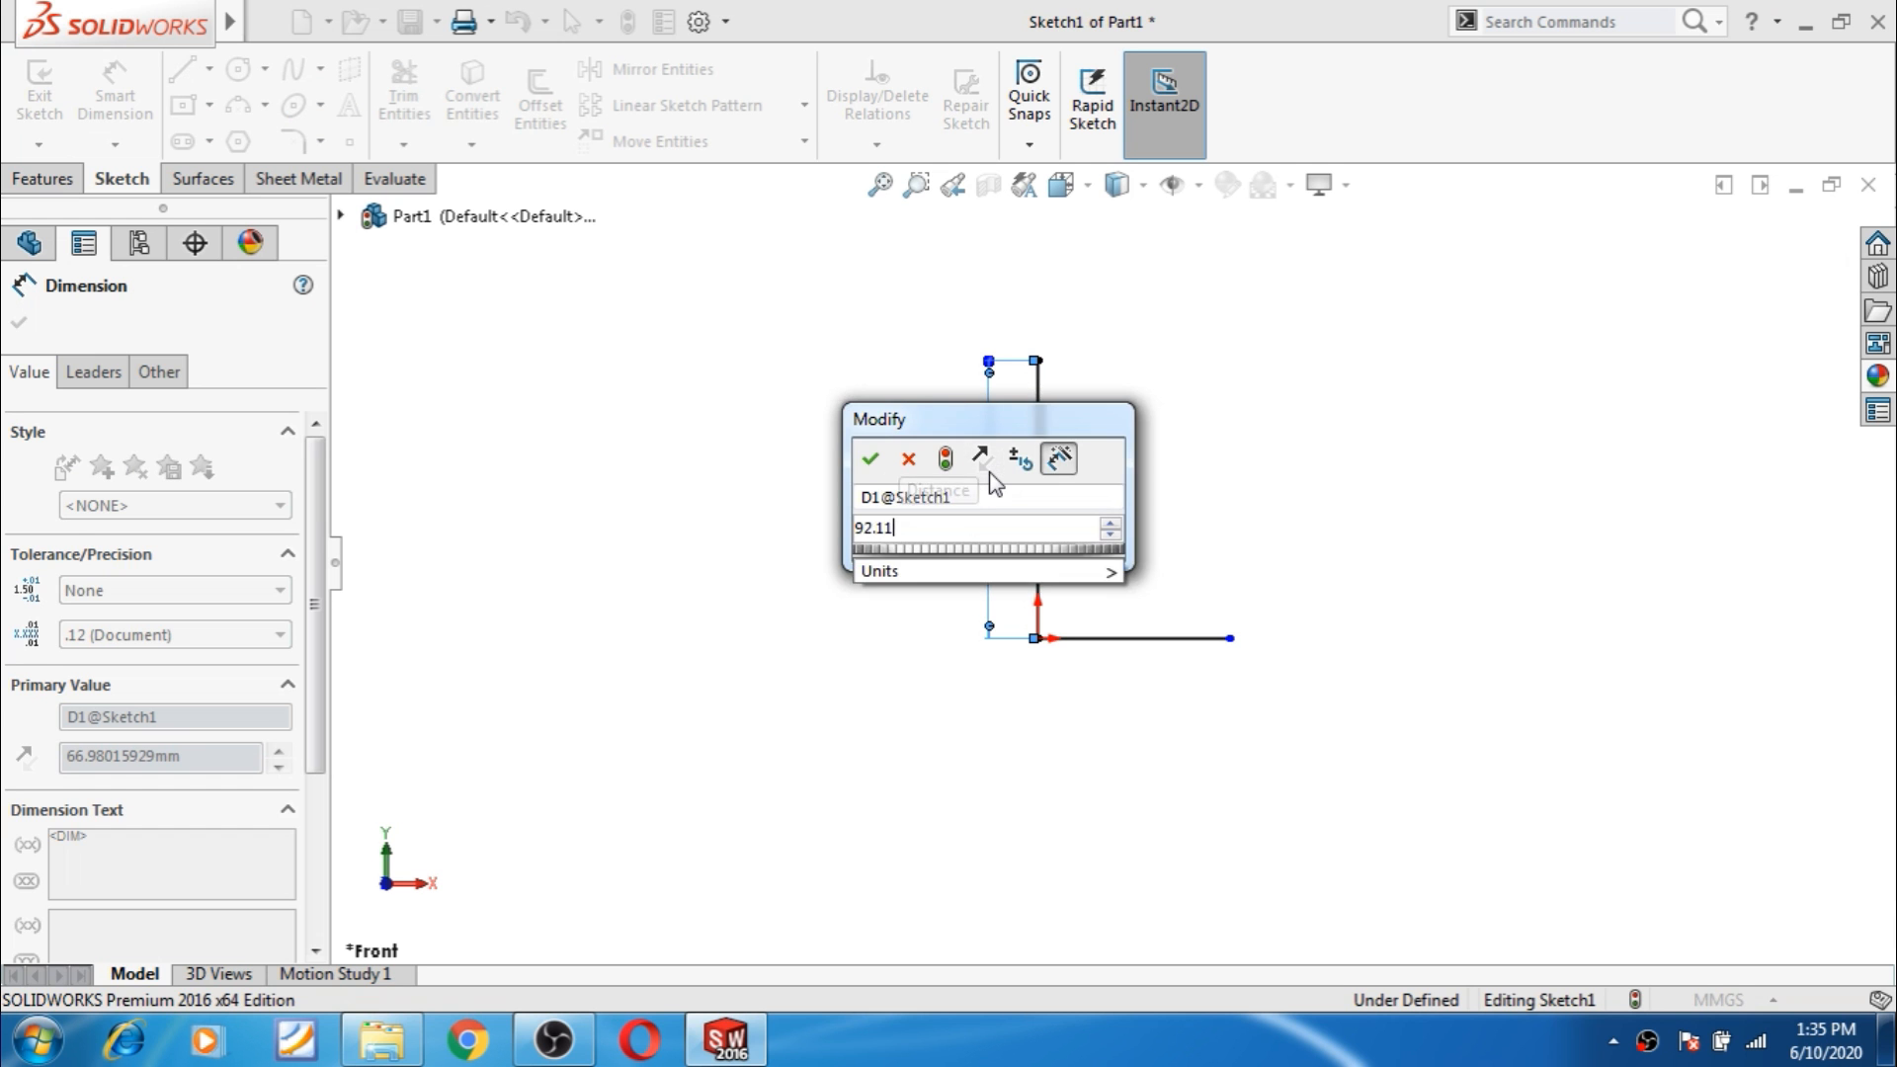
{"action": "type", "text": "1"}
{"action": "key", "text": "Return"}
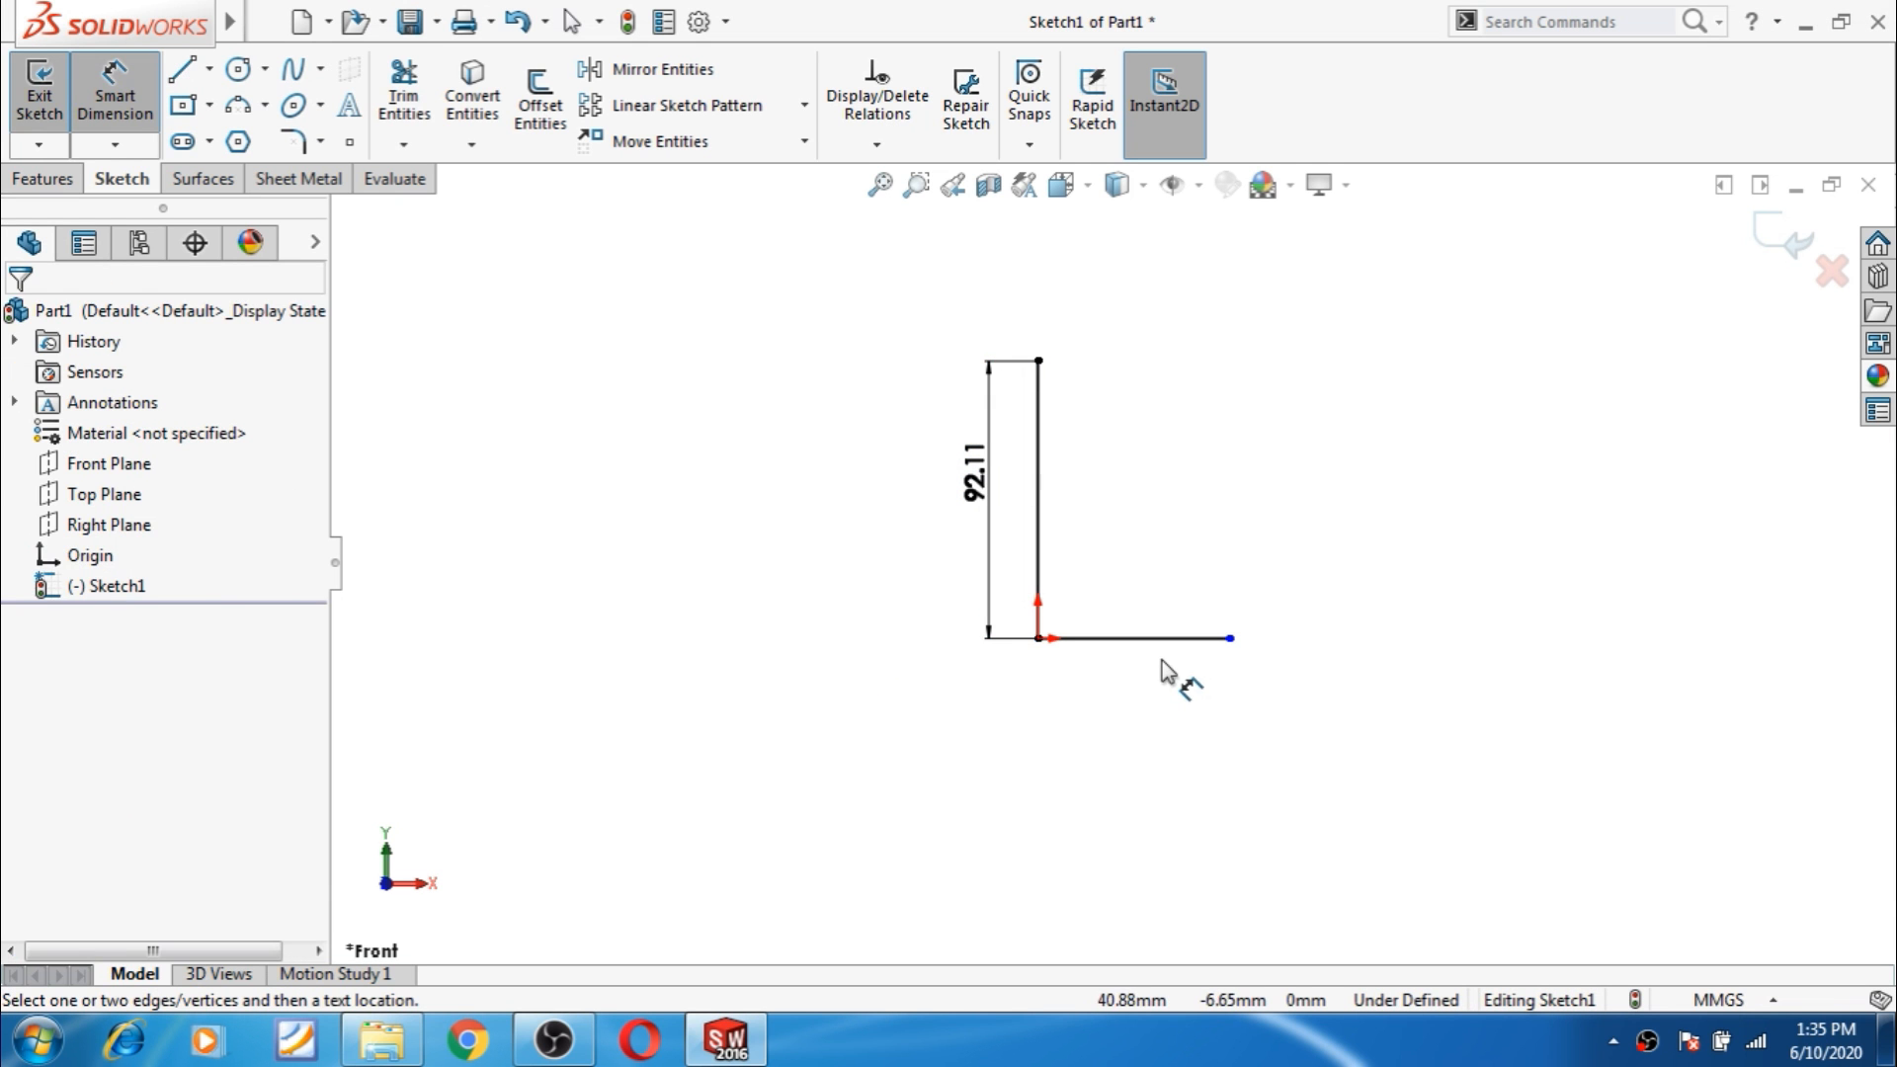
{"action": "left_click", "coordinate": [1166, 647]}
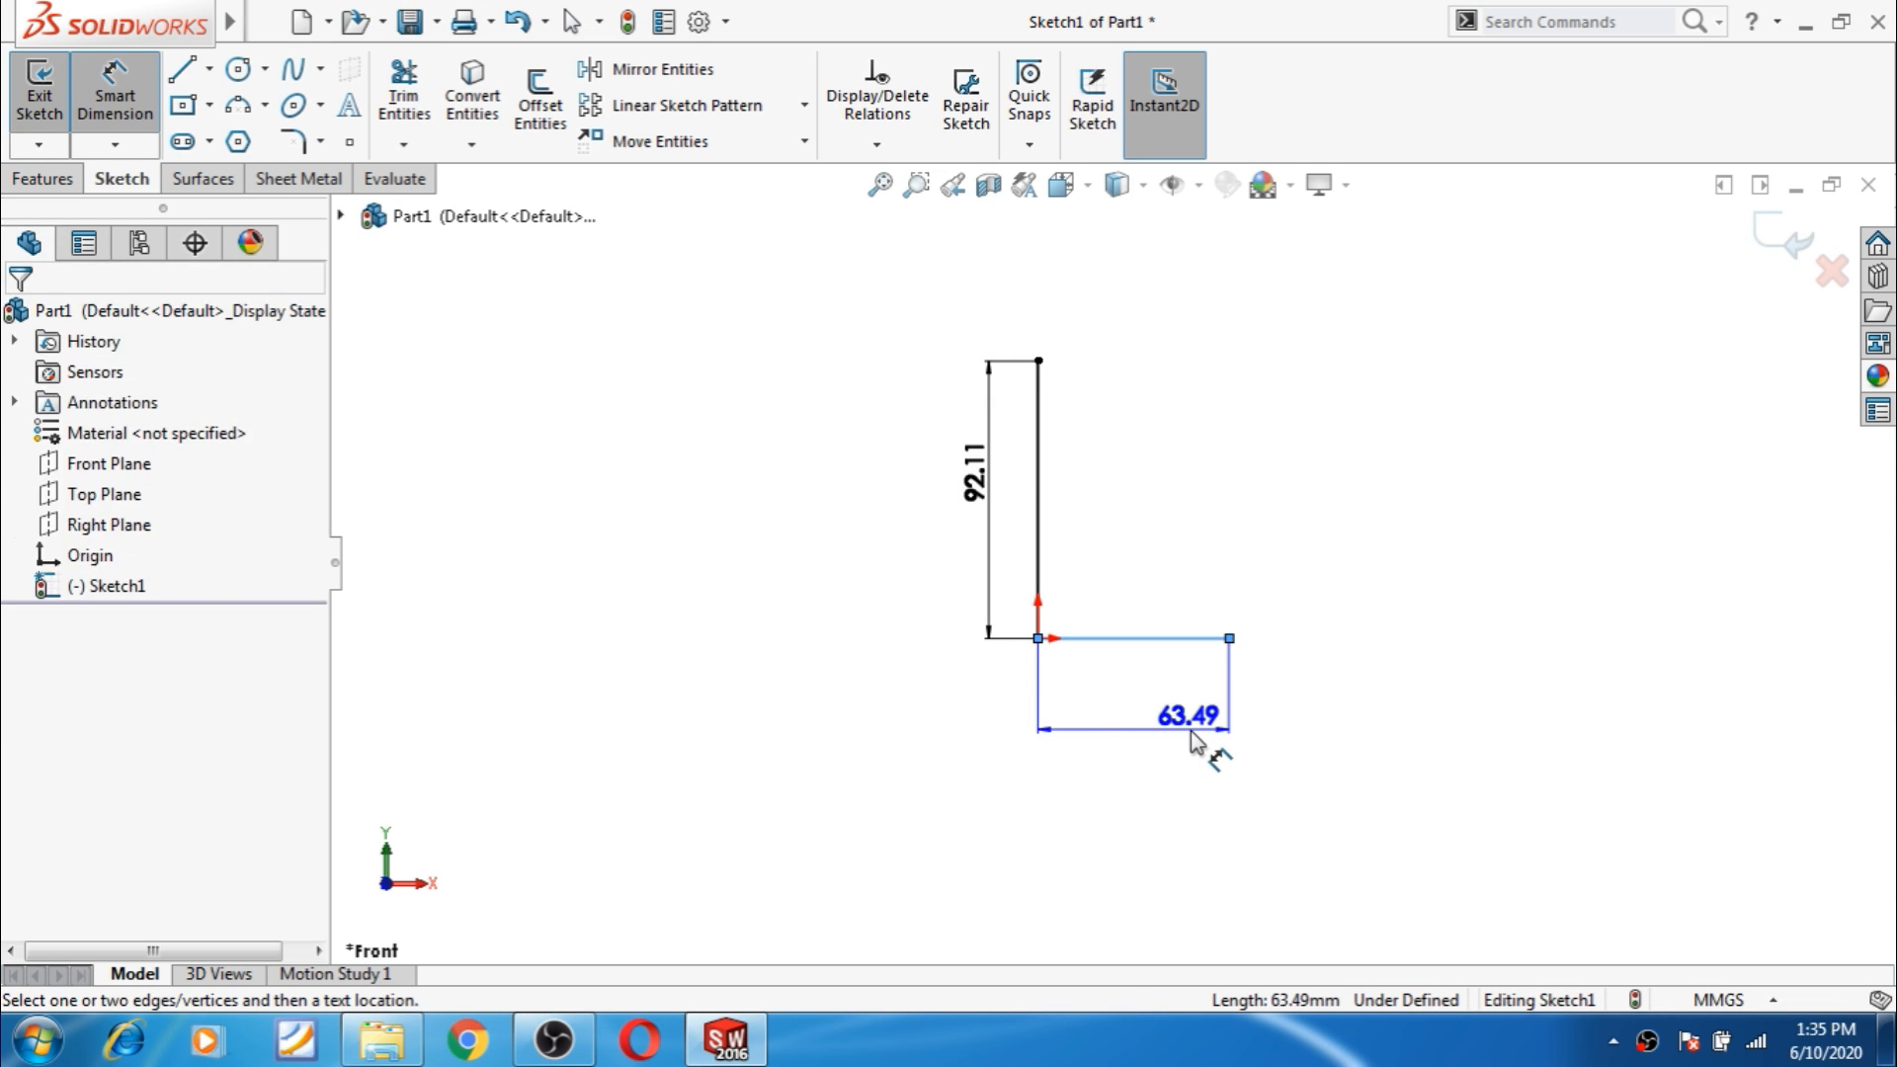
{"action": "left_click", "coordinate": [1191, 736]}
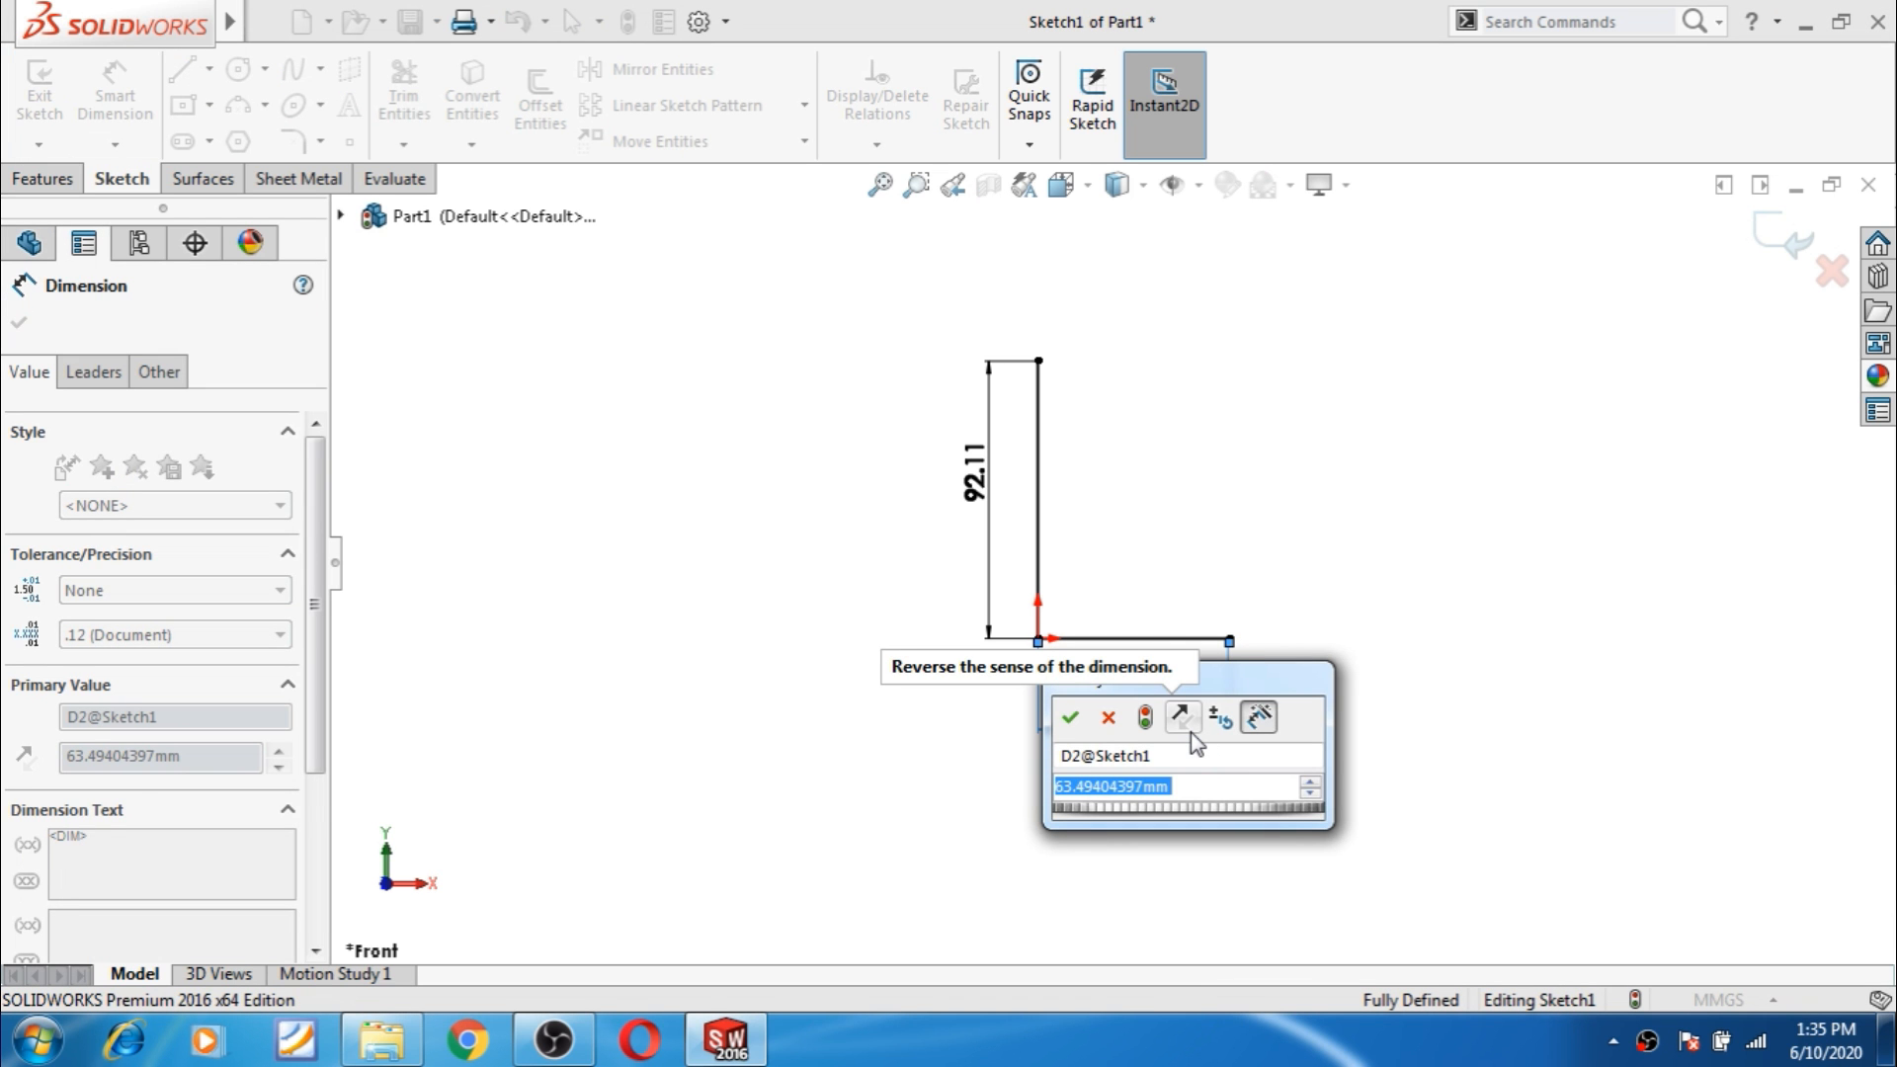
{"action": "left_click", "coordinate": [1112, 721]}
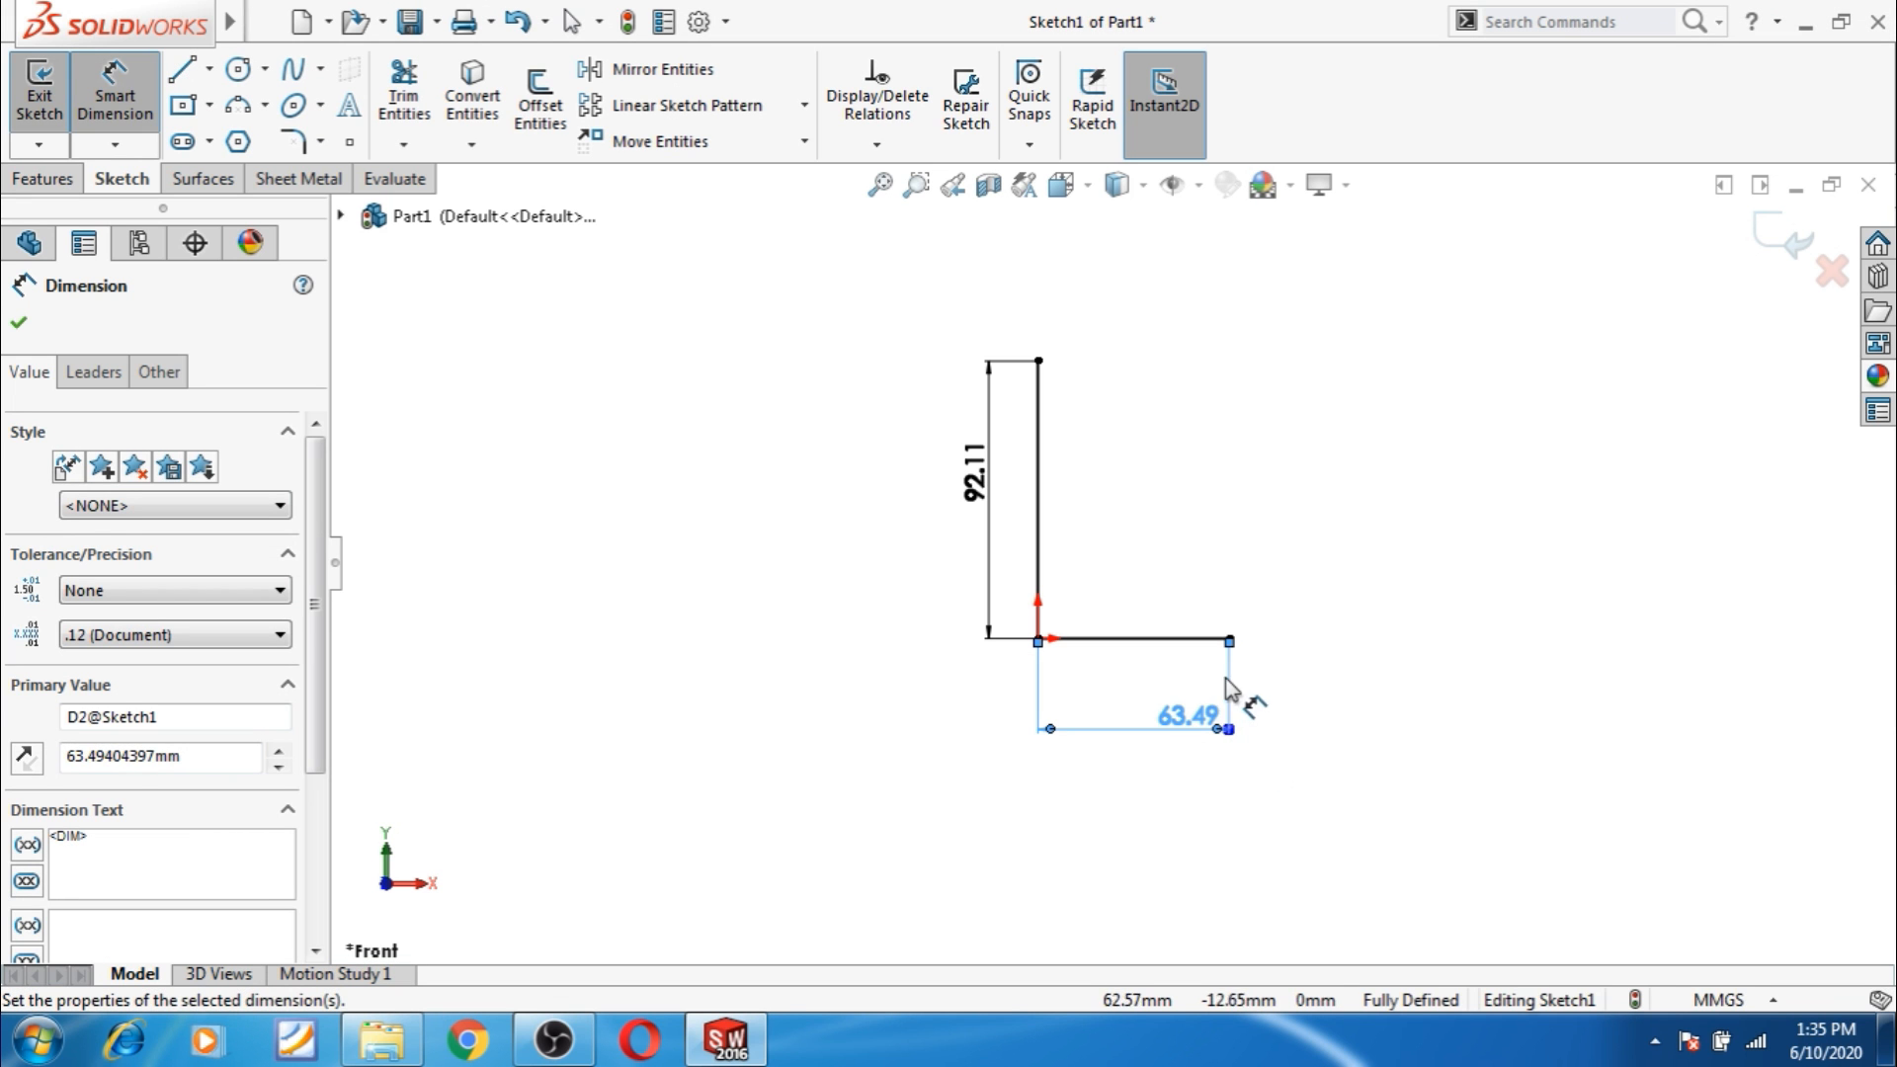
{"action": "key", "text": "Delete"}
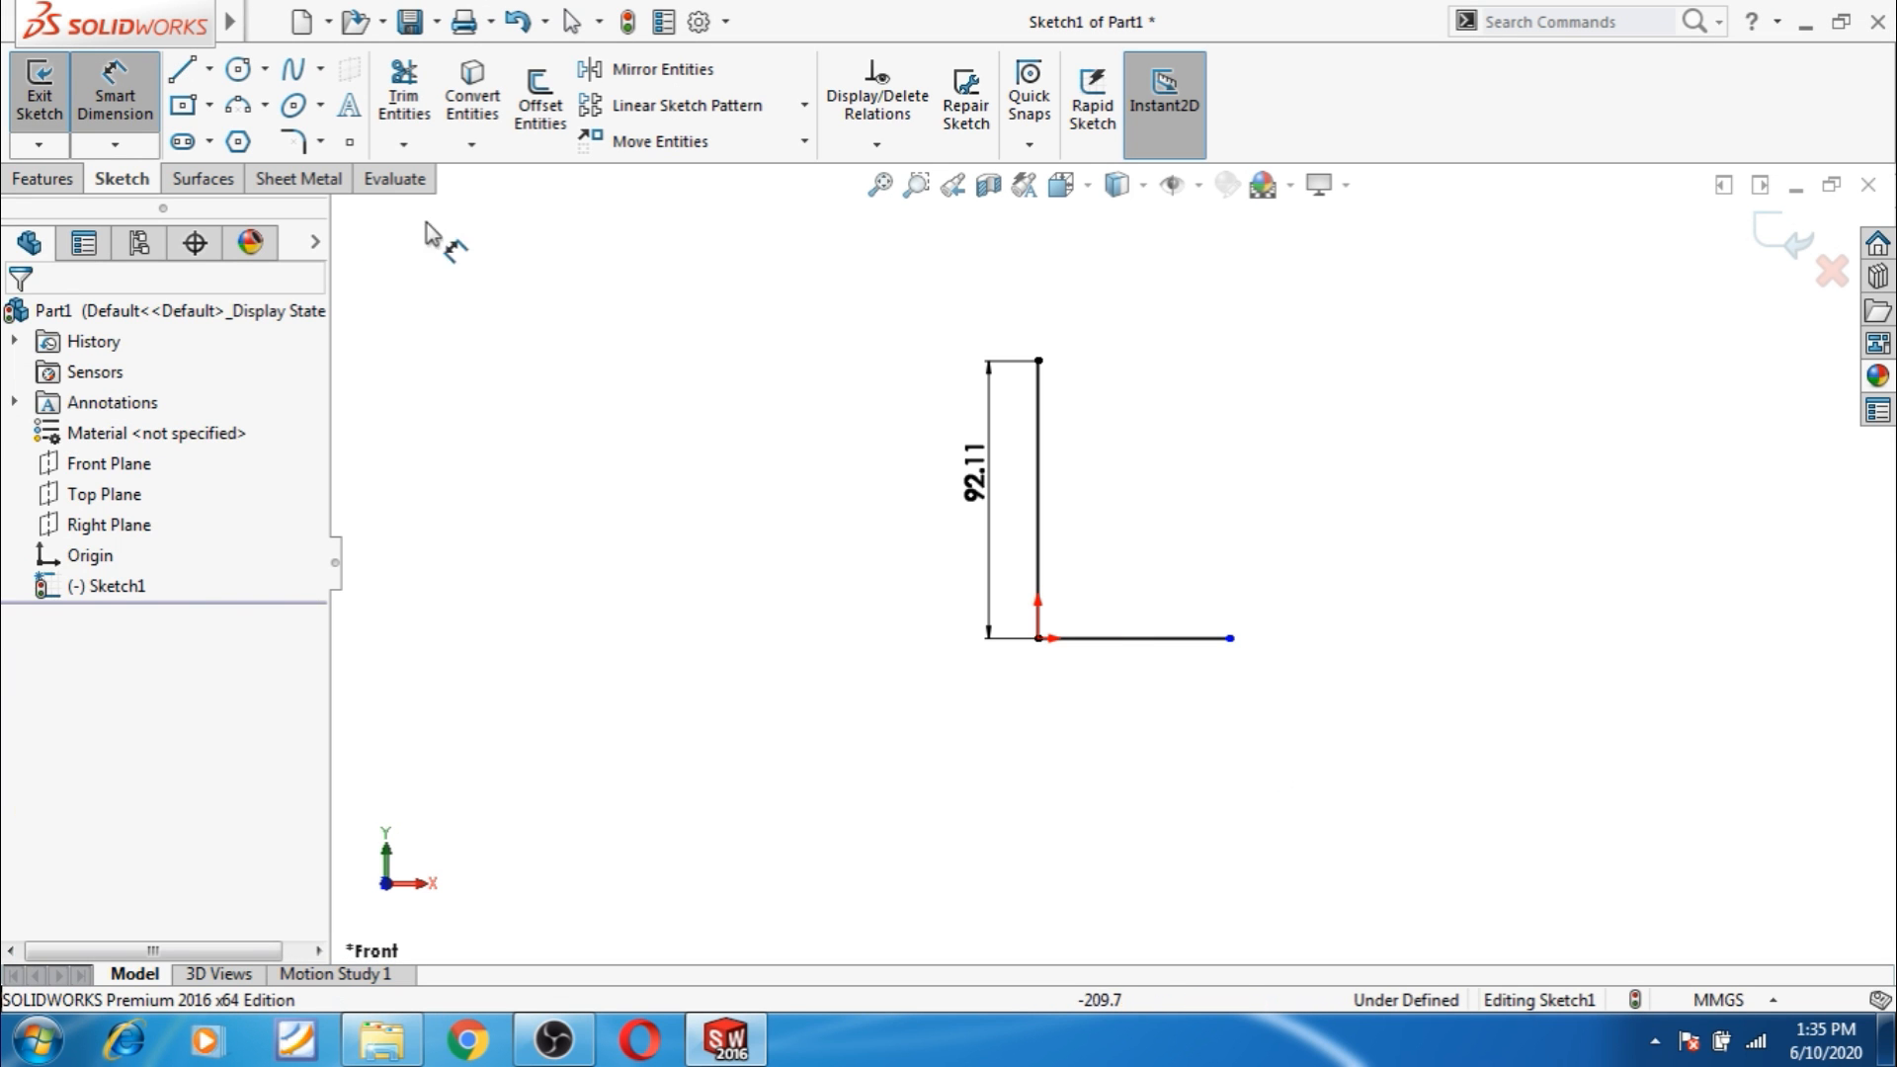
Sketch a slightly slanted line about 40 mm long upward from the free end of the horizontal line.
{"action": "left_click", "coordinate": [184, 71]}
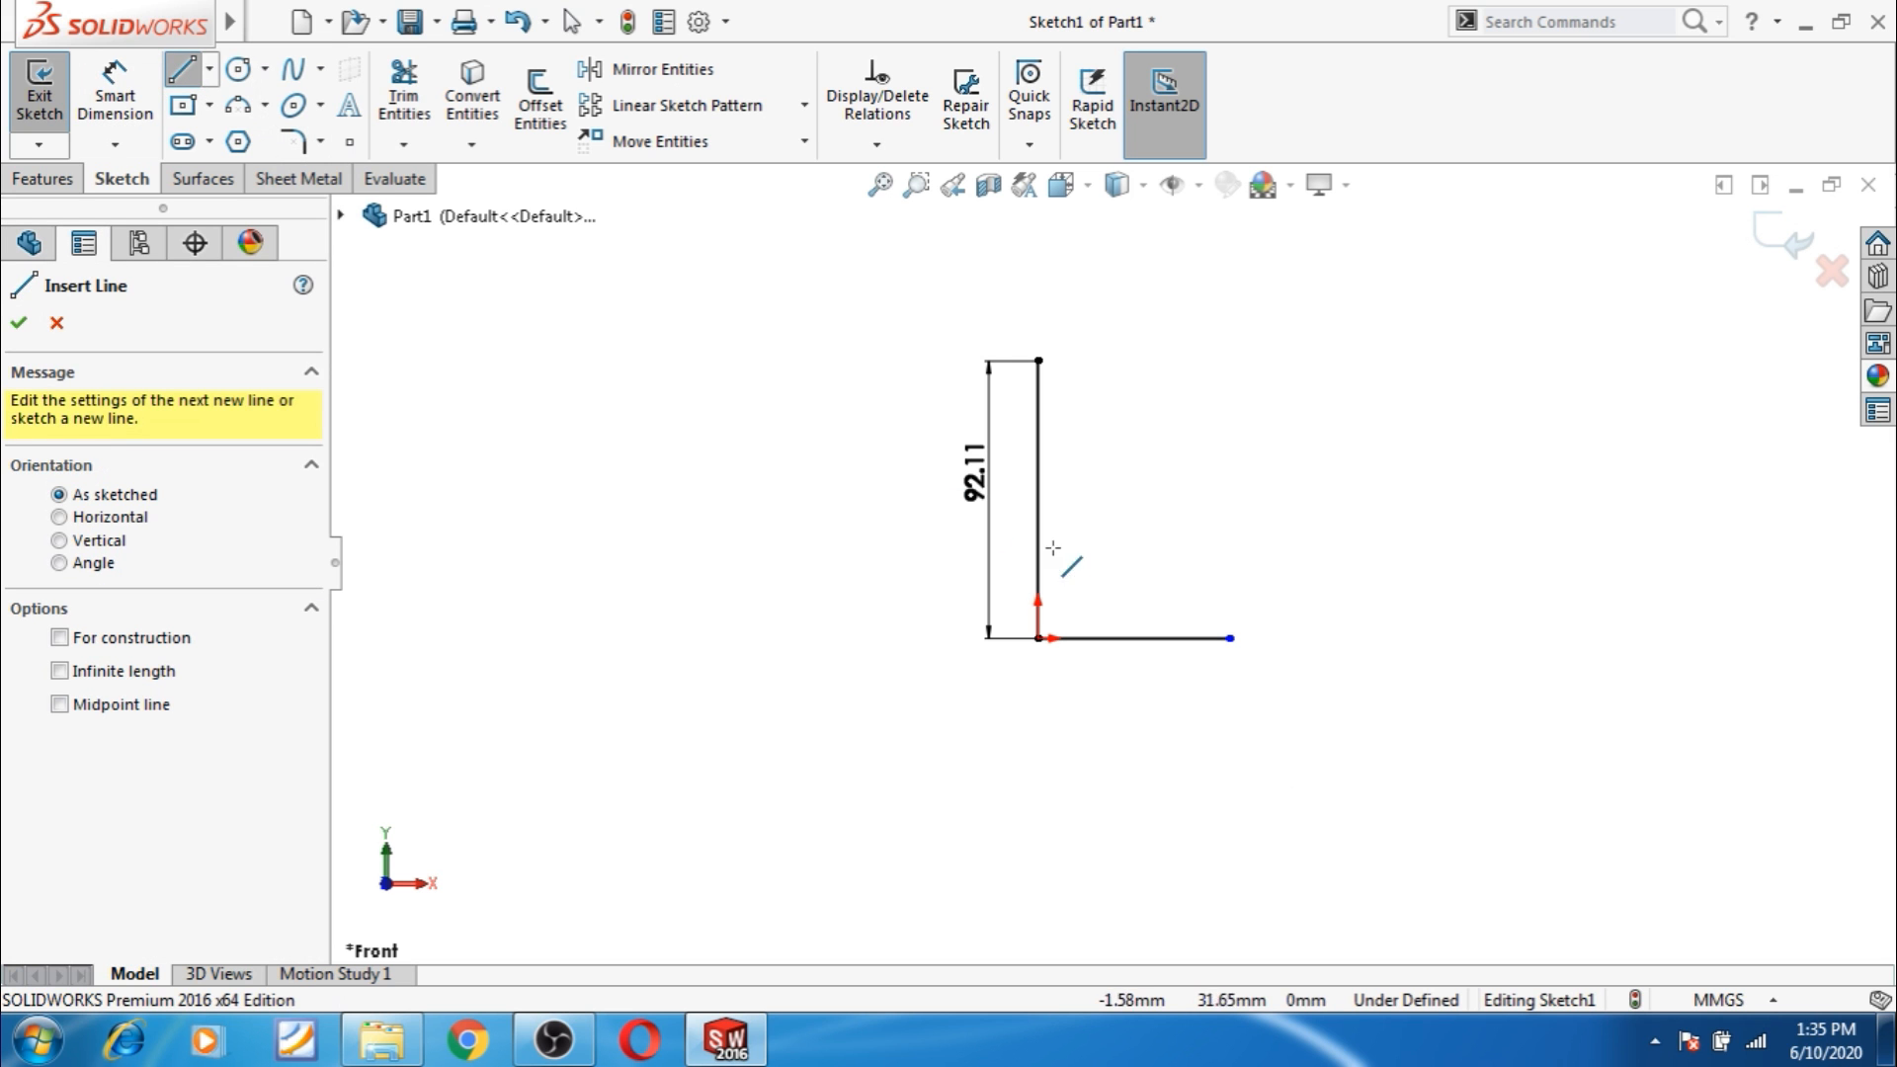
{"action": "left_click", "coordinate": [1230, 637]}
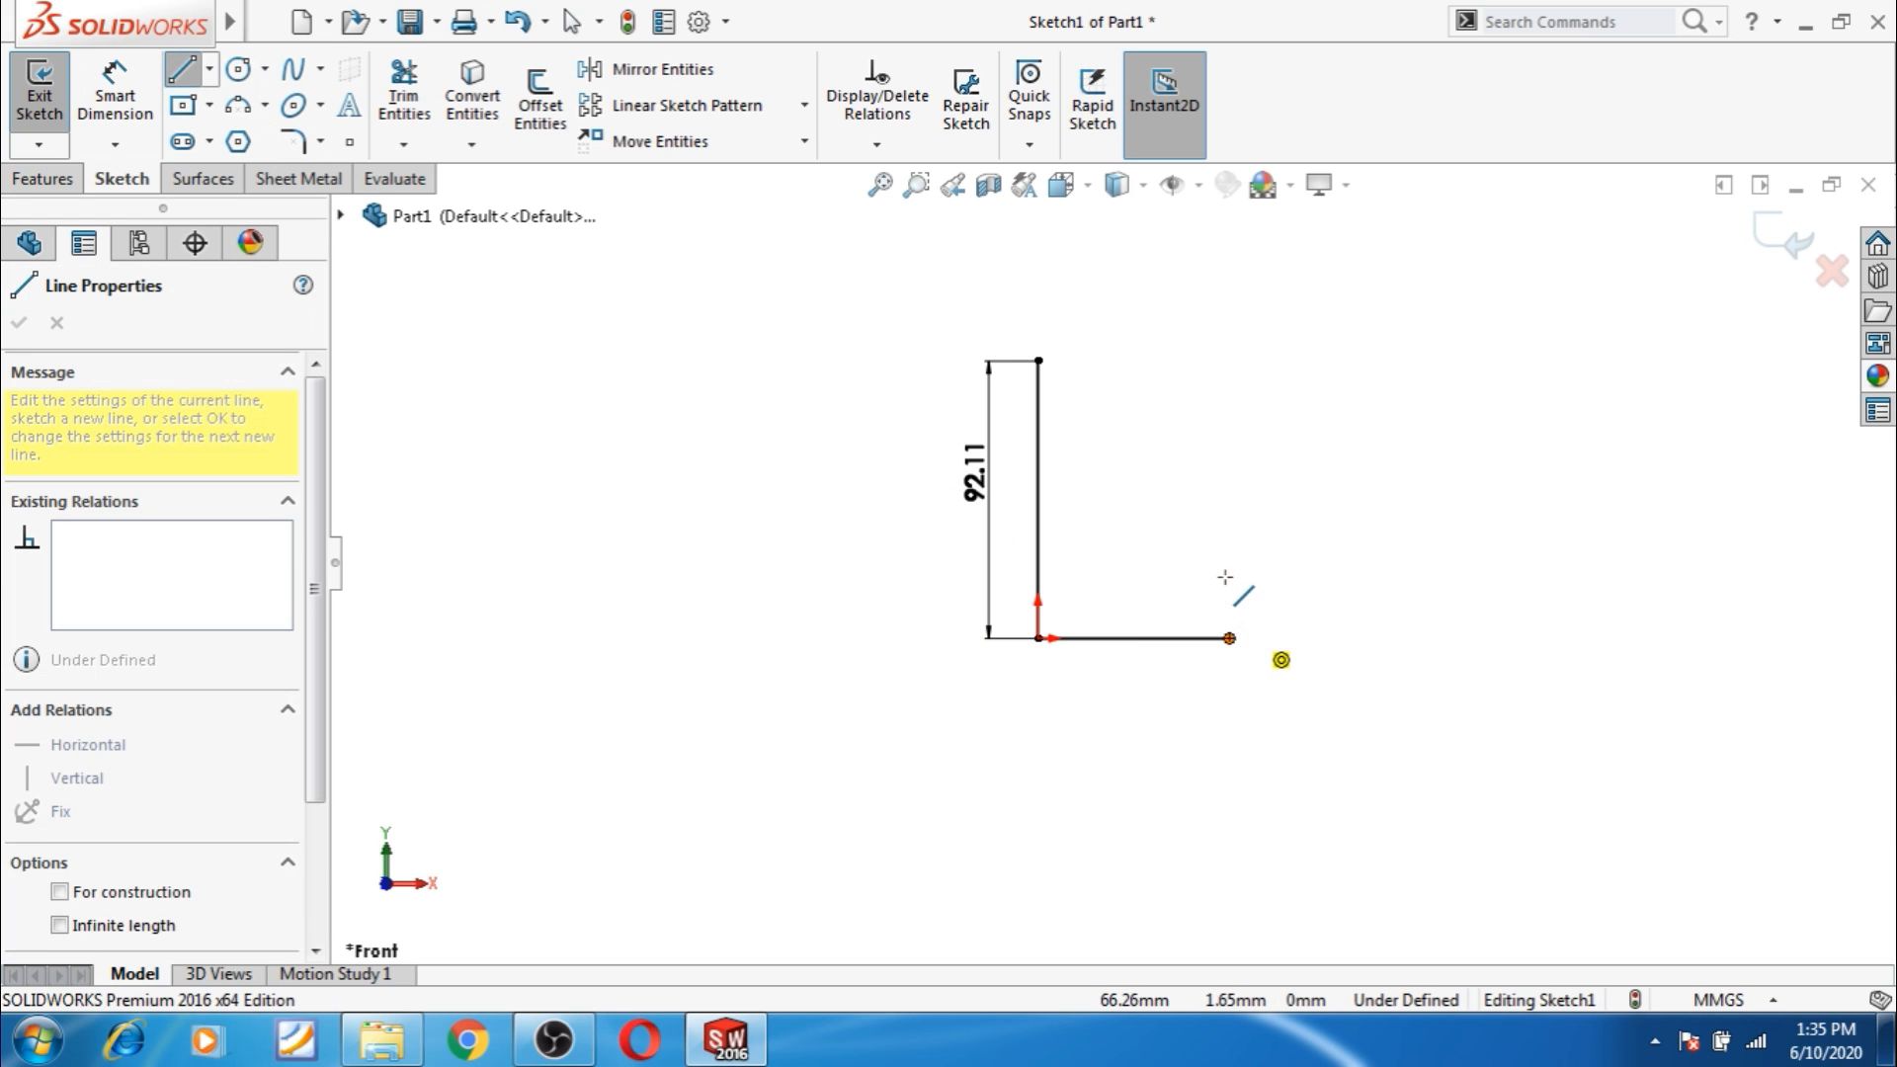
{"action": "left_click", "coordinate": [1215, 516]}
{"action": "key", "text": "Escape"}
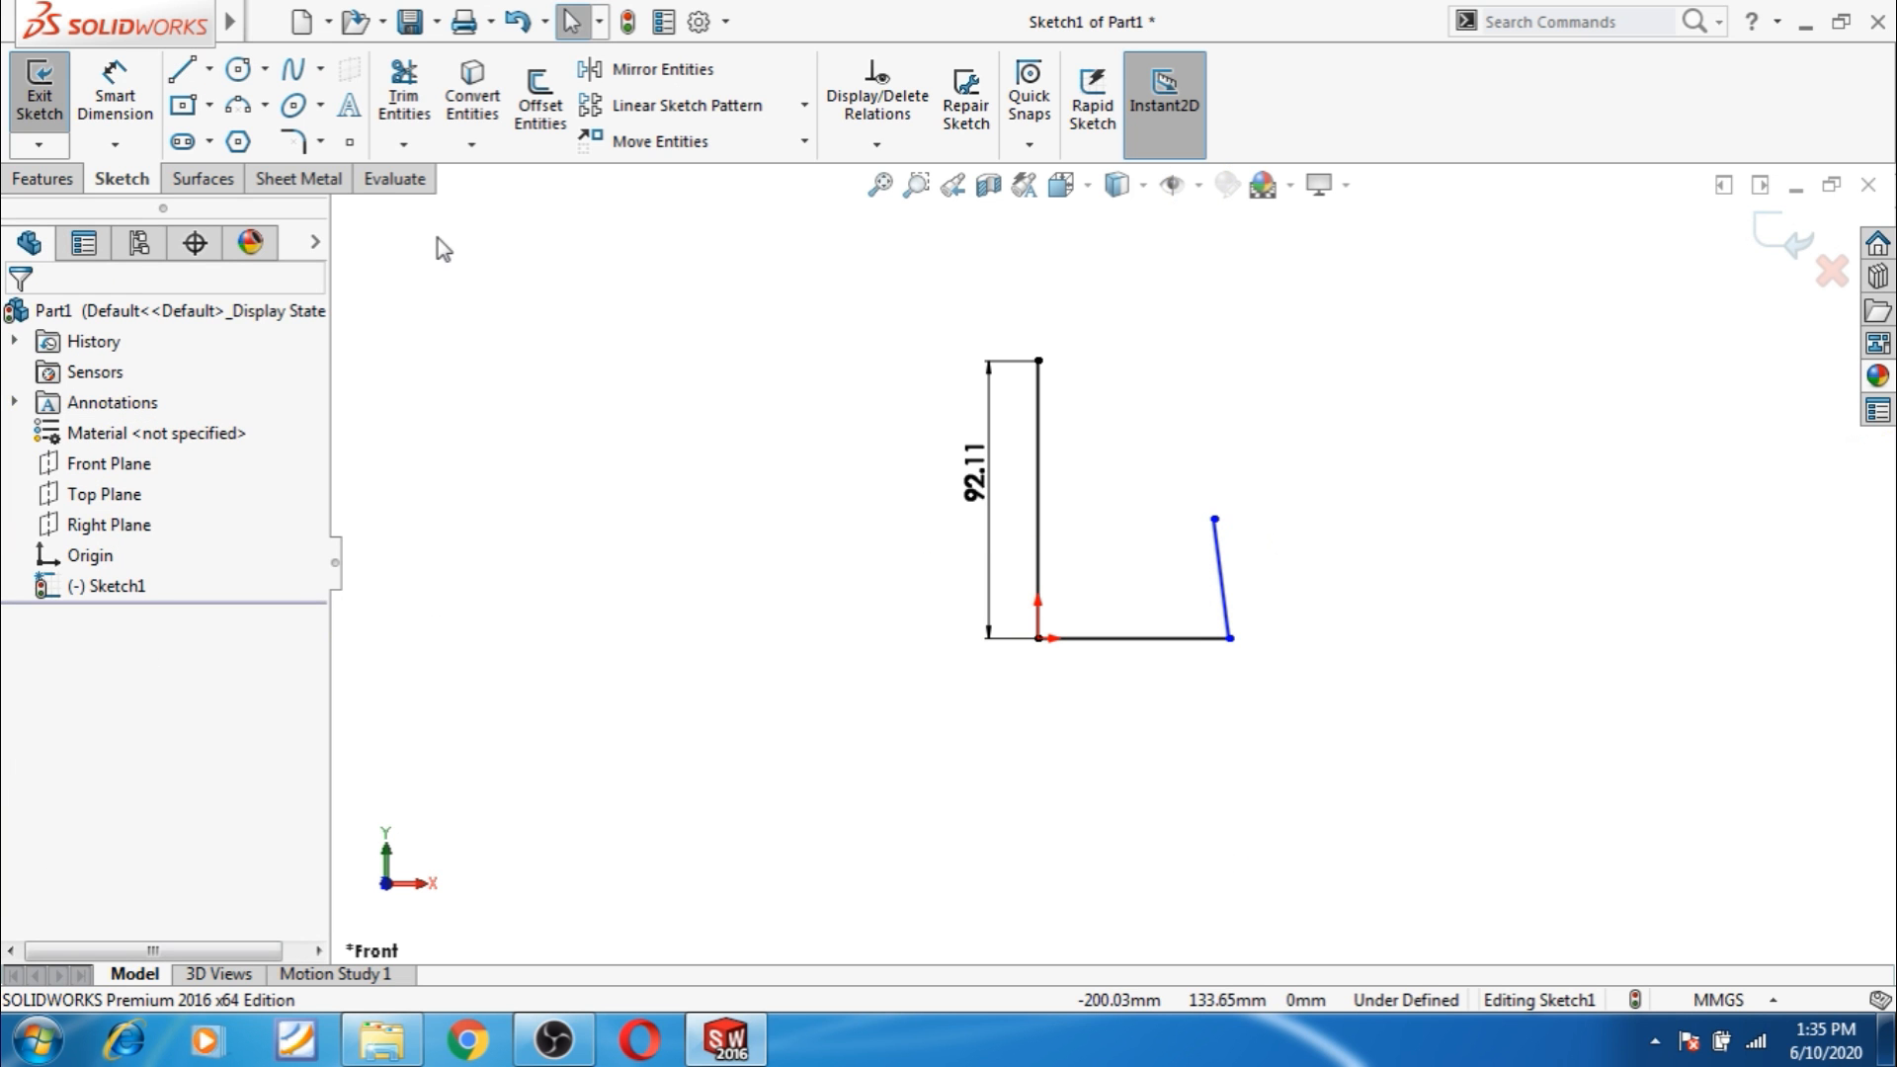
Dimension the vertical distance between the slanted line's endpoints as 28.57 mm.
{"action": "left_click", "coordinate": [115, 94]}
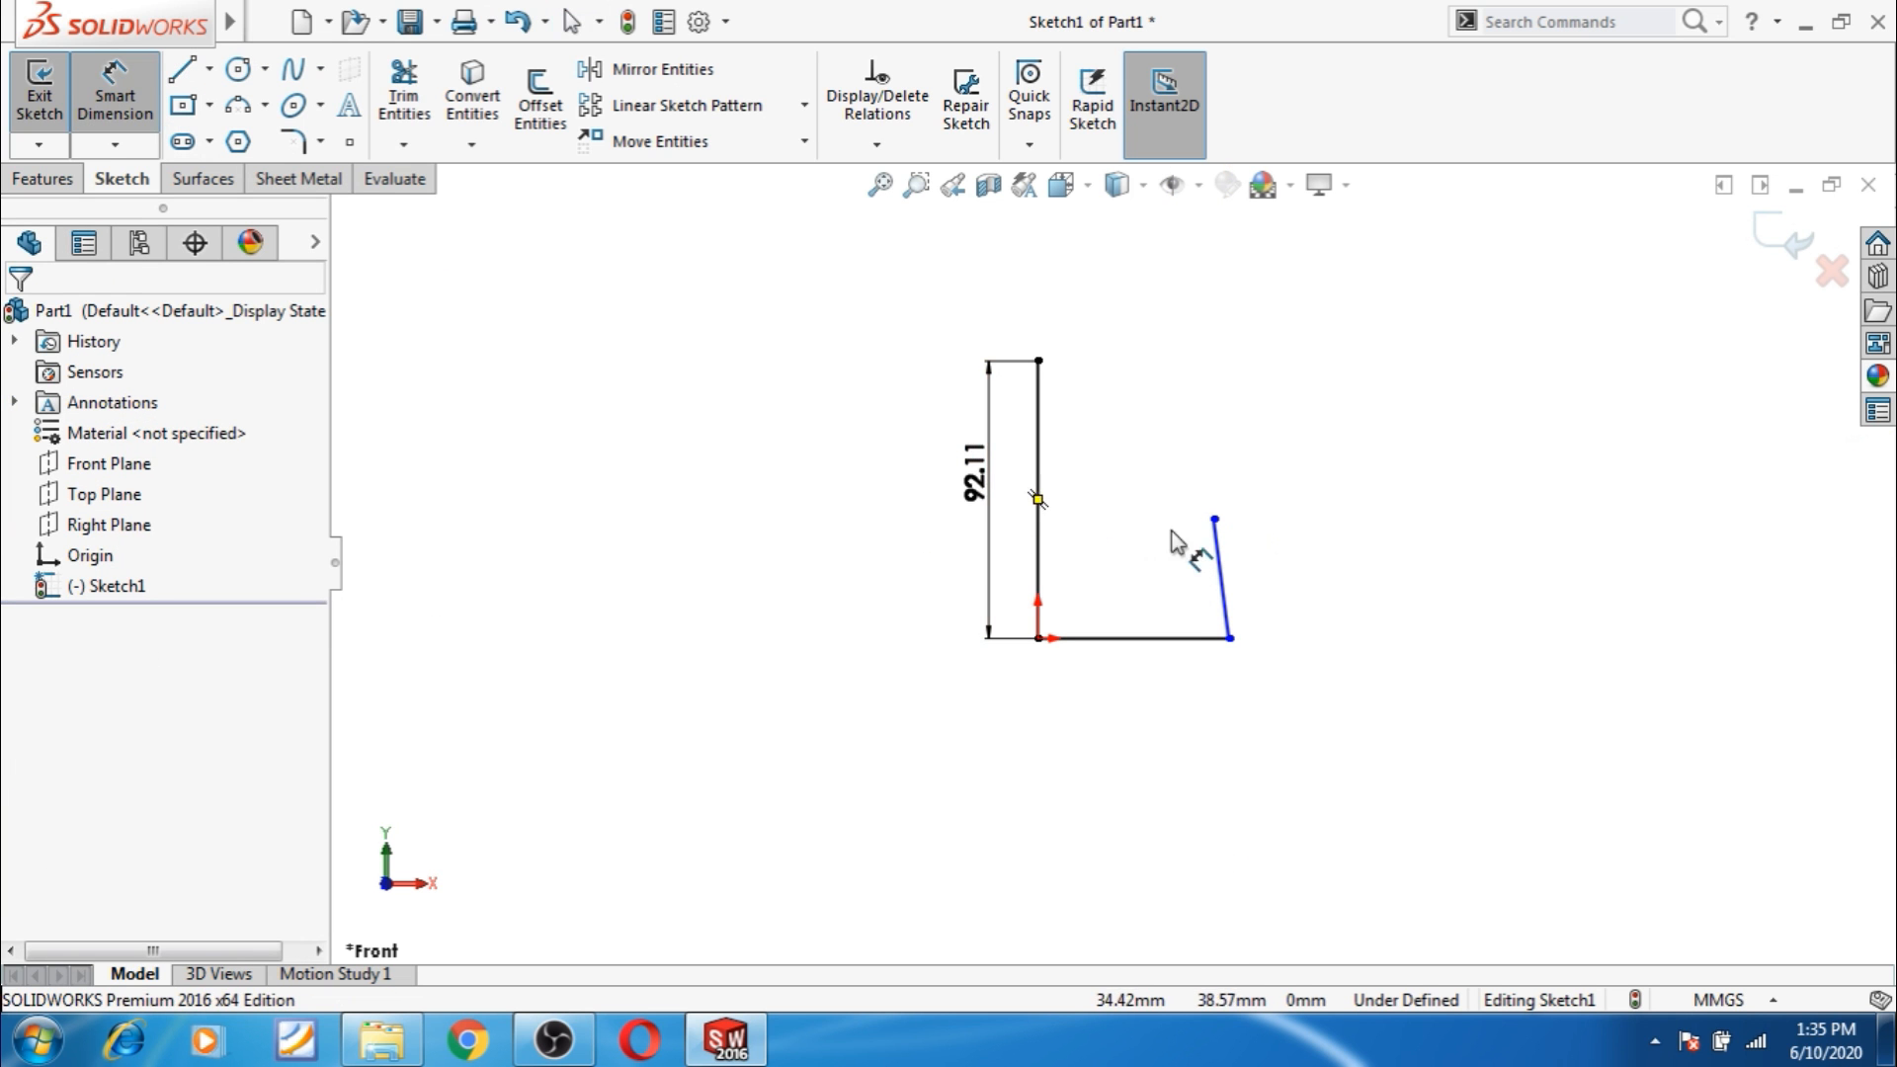
{"action": "left_click", "coordinate": [1214, 518]}
{"action": "left_click", "coordinate": [1229, 638]}
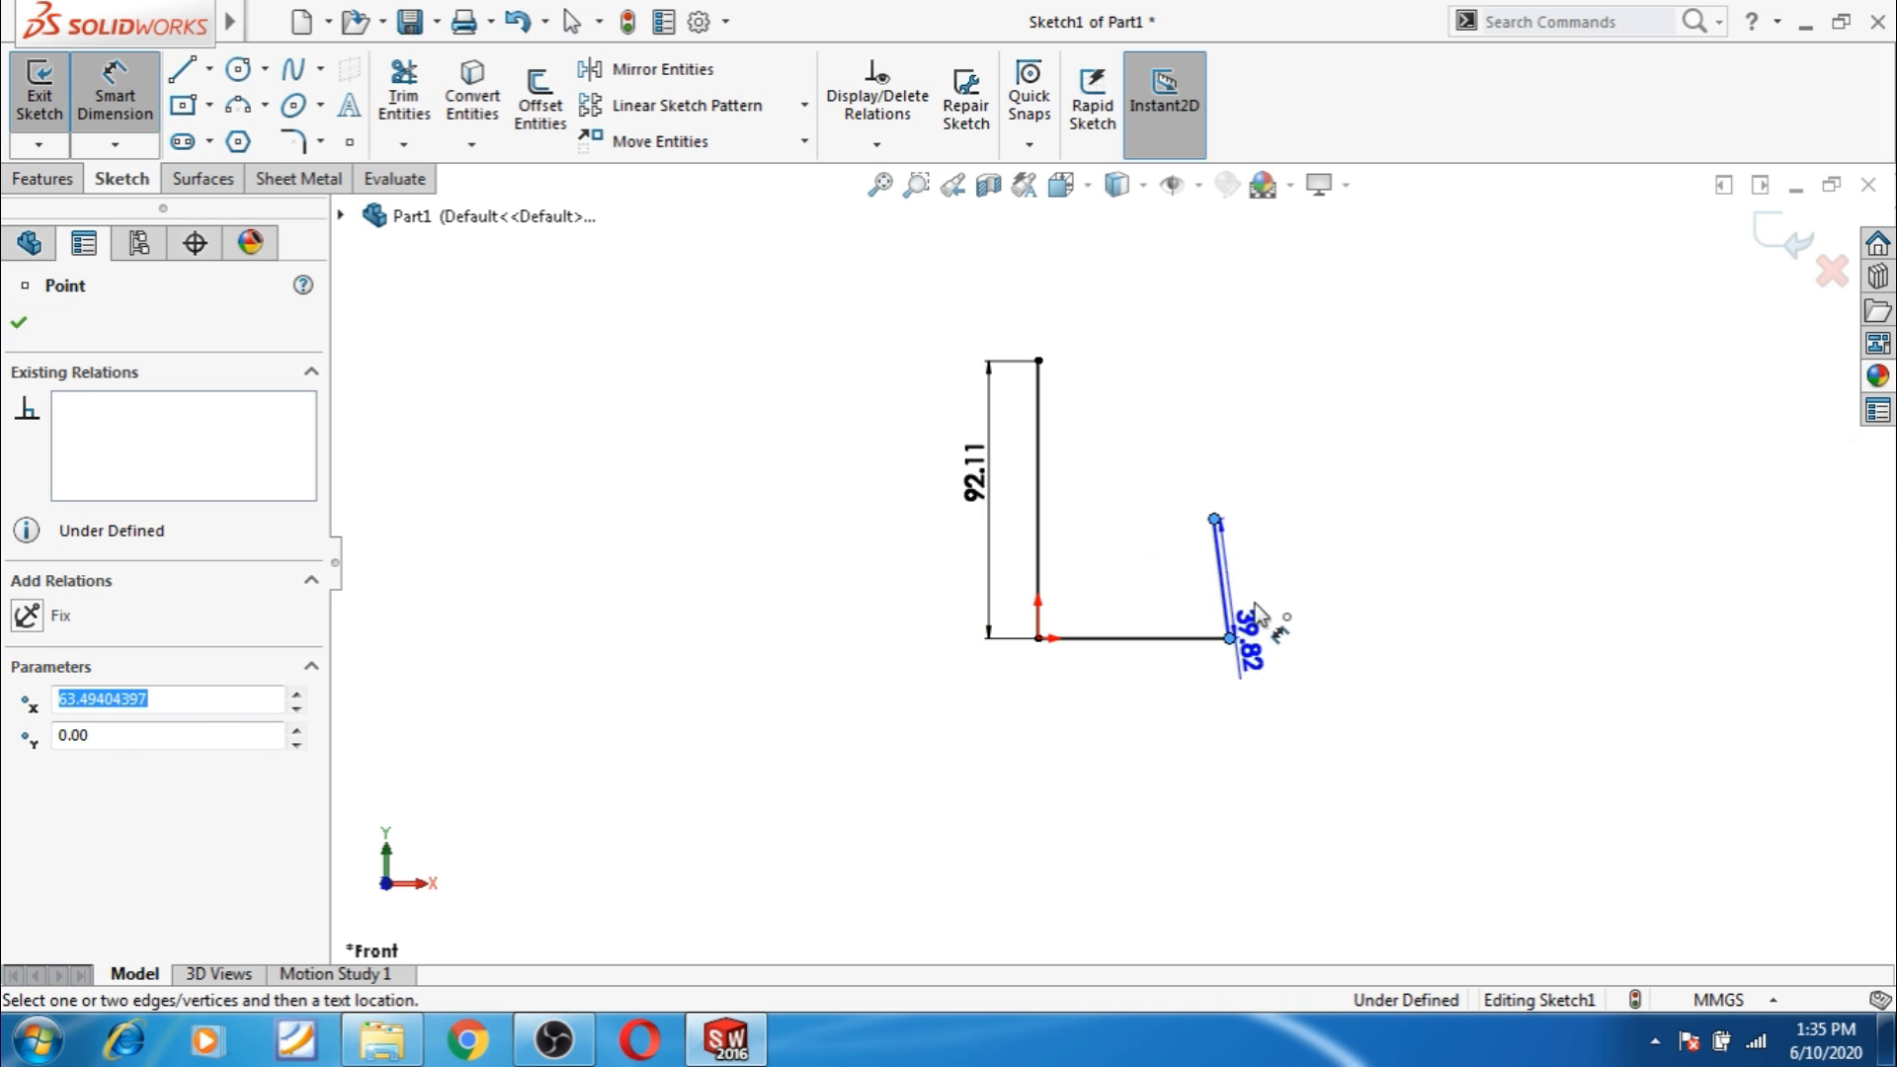
{"action": "left_click", "coordinate": [1387, 573]}
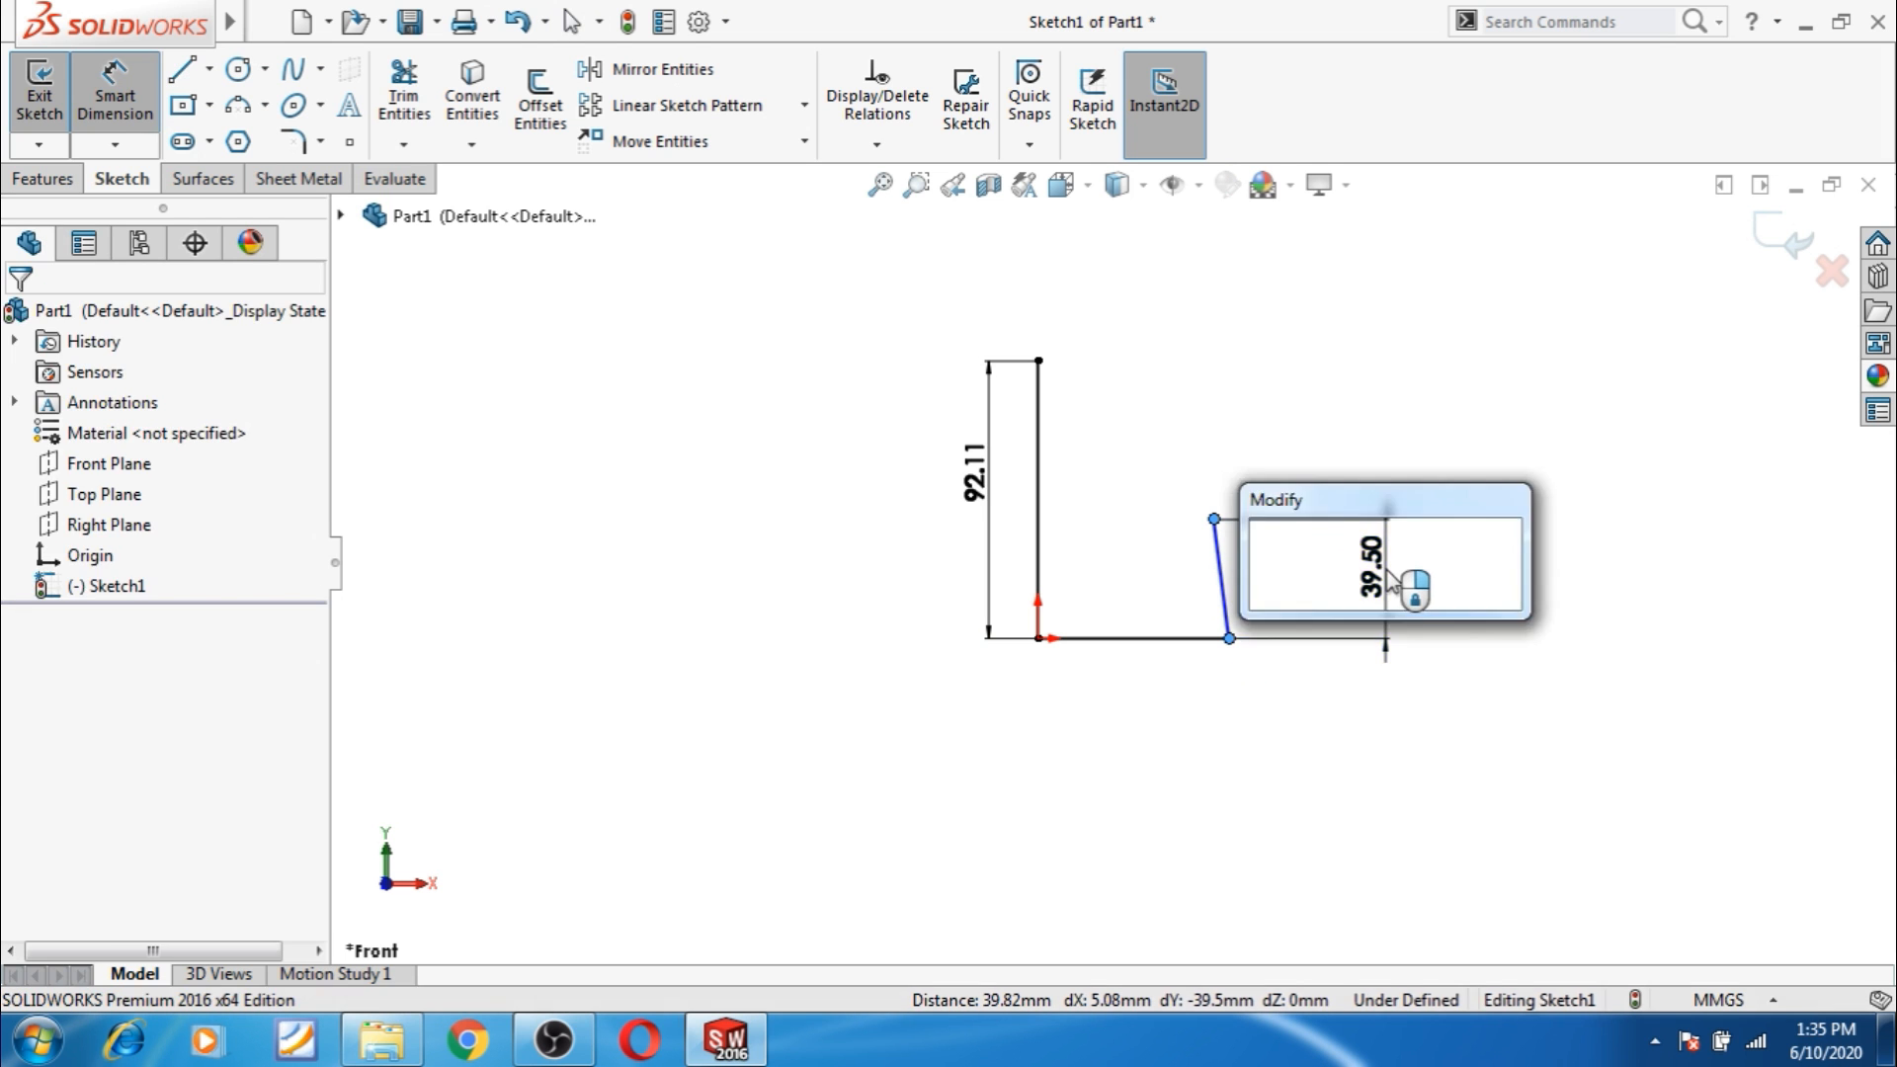
{"action": "type", "text": "28.57"}
{"action": "key", "text": "Return"}
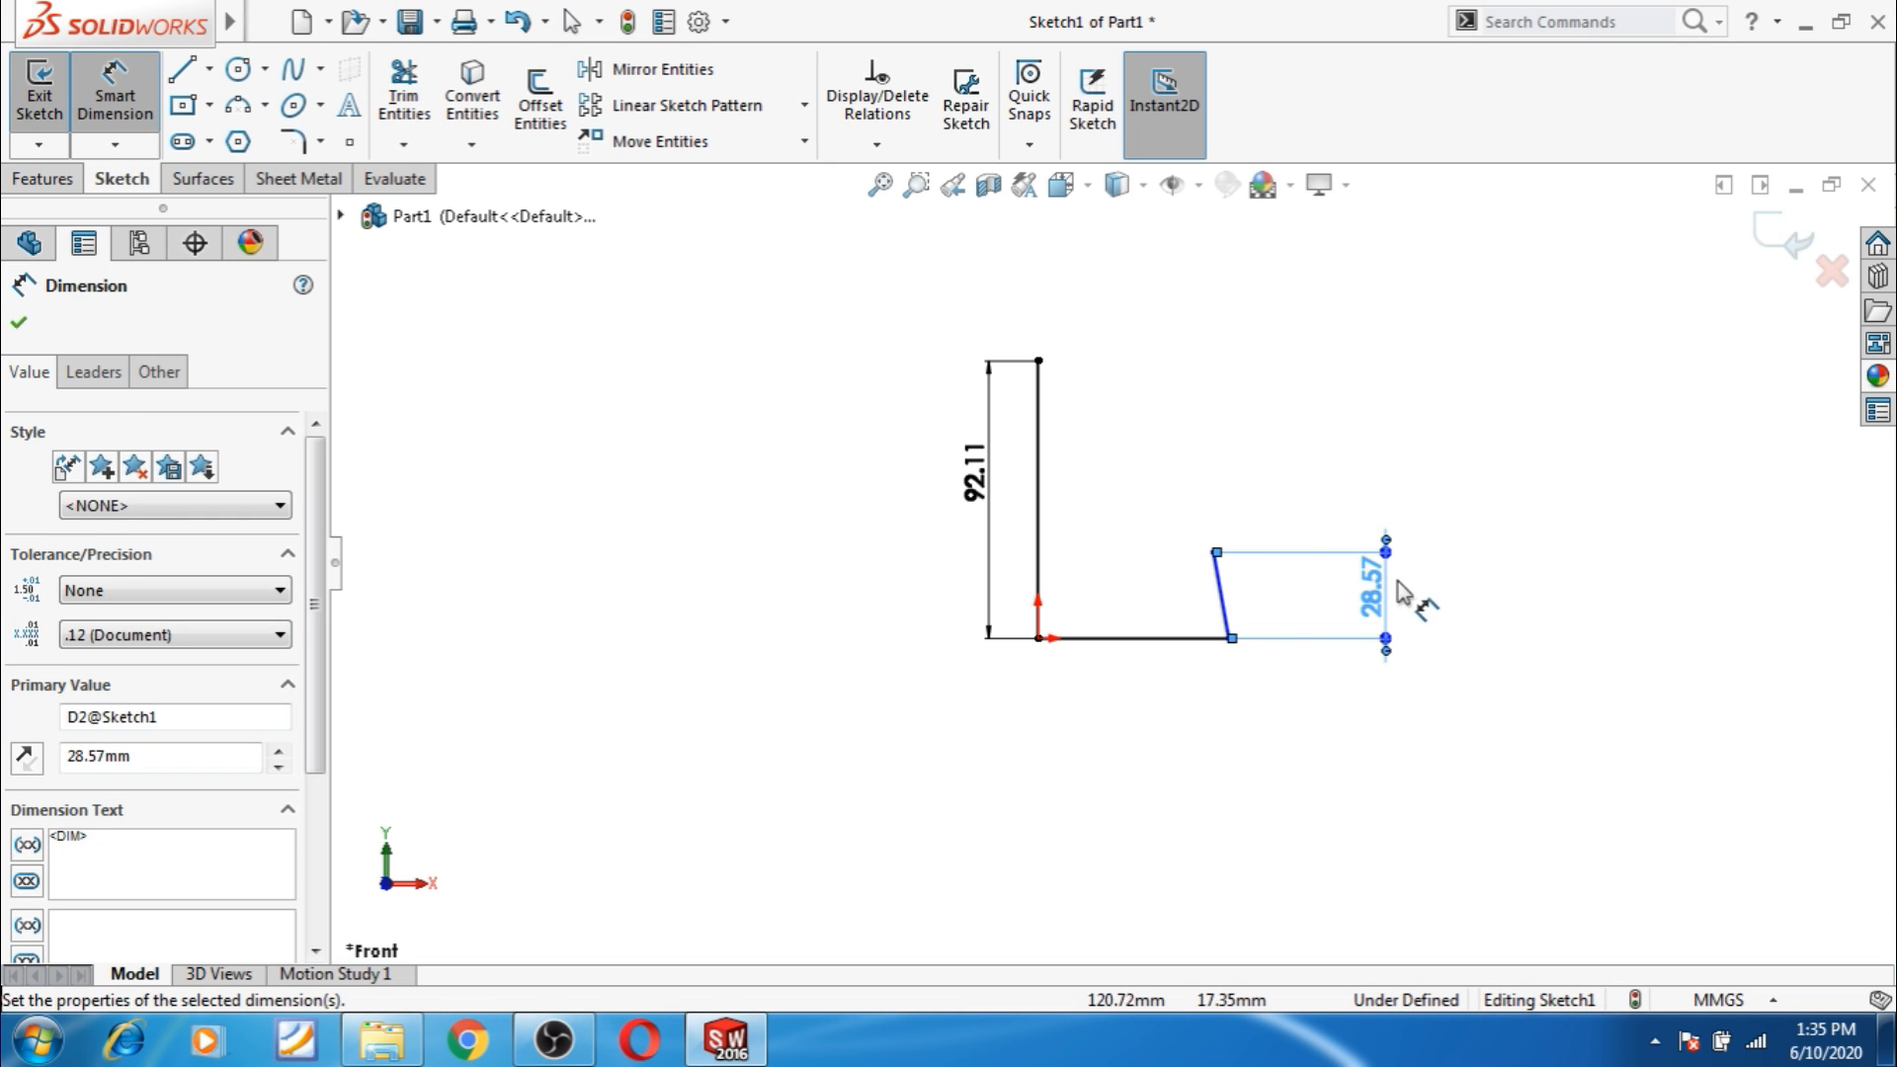
{"action": "left_click", "coordinate": [1458, 624]}
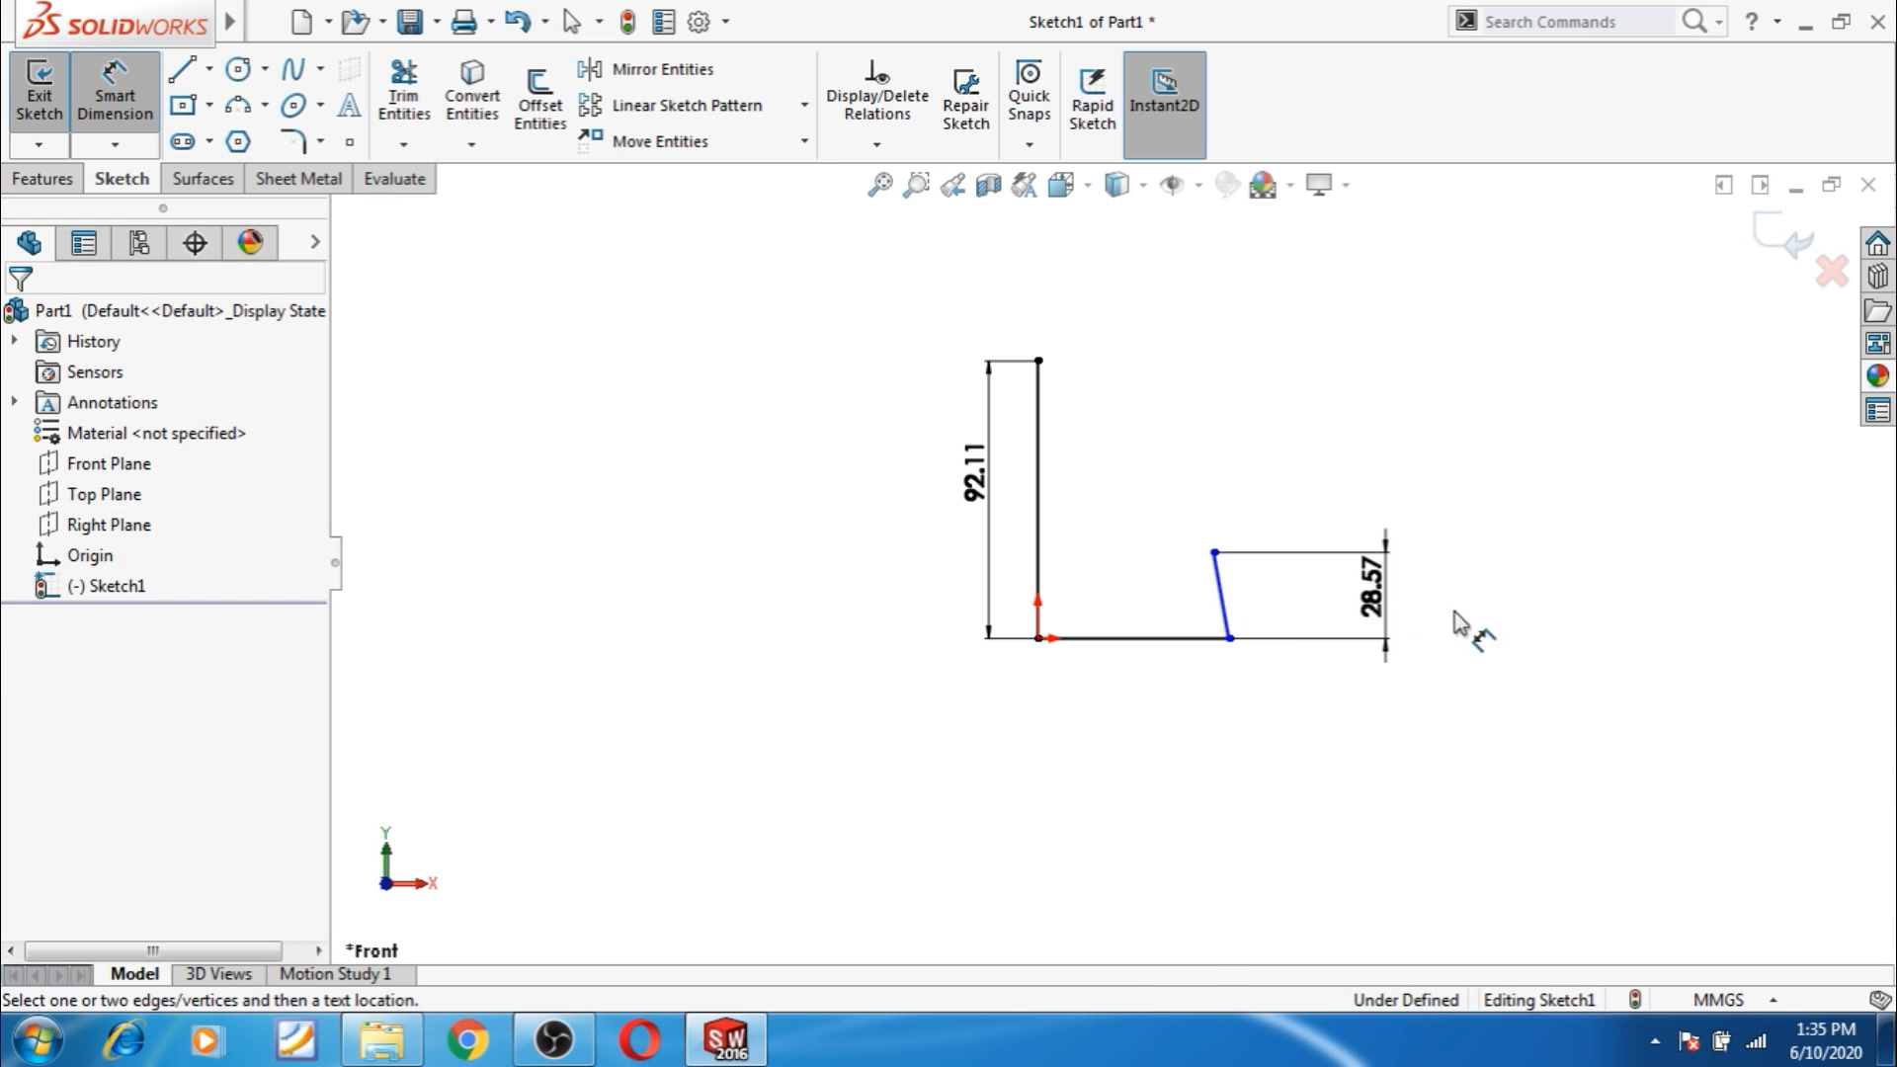
Dimension the horizontal distance from the origin to the slanted line's upper endpoint as 71.43 mm.
{"action": "left_click", "coordinate": [1215, 554]}
{"action": "left_click", "coordinate": [1038, 639]}
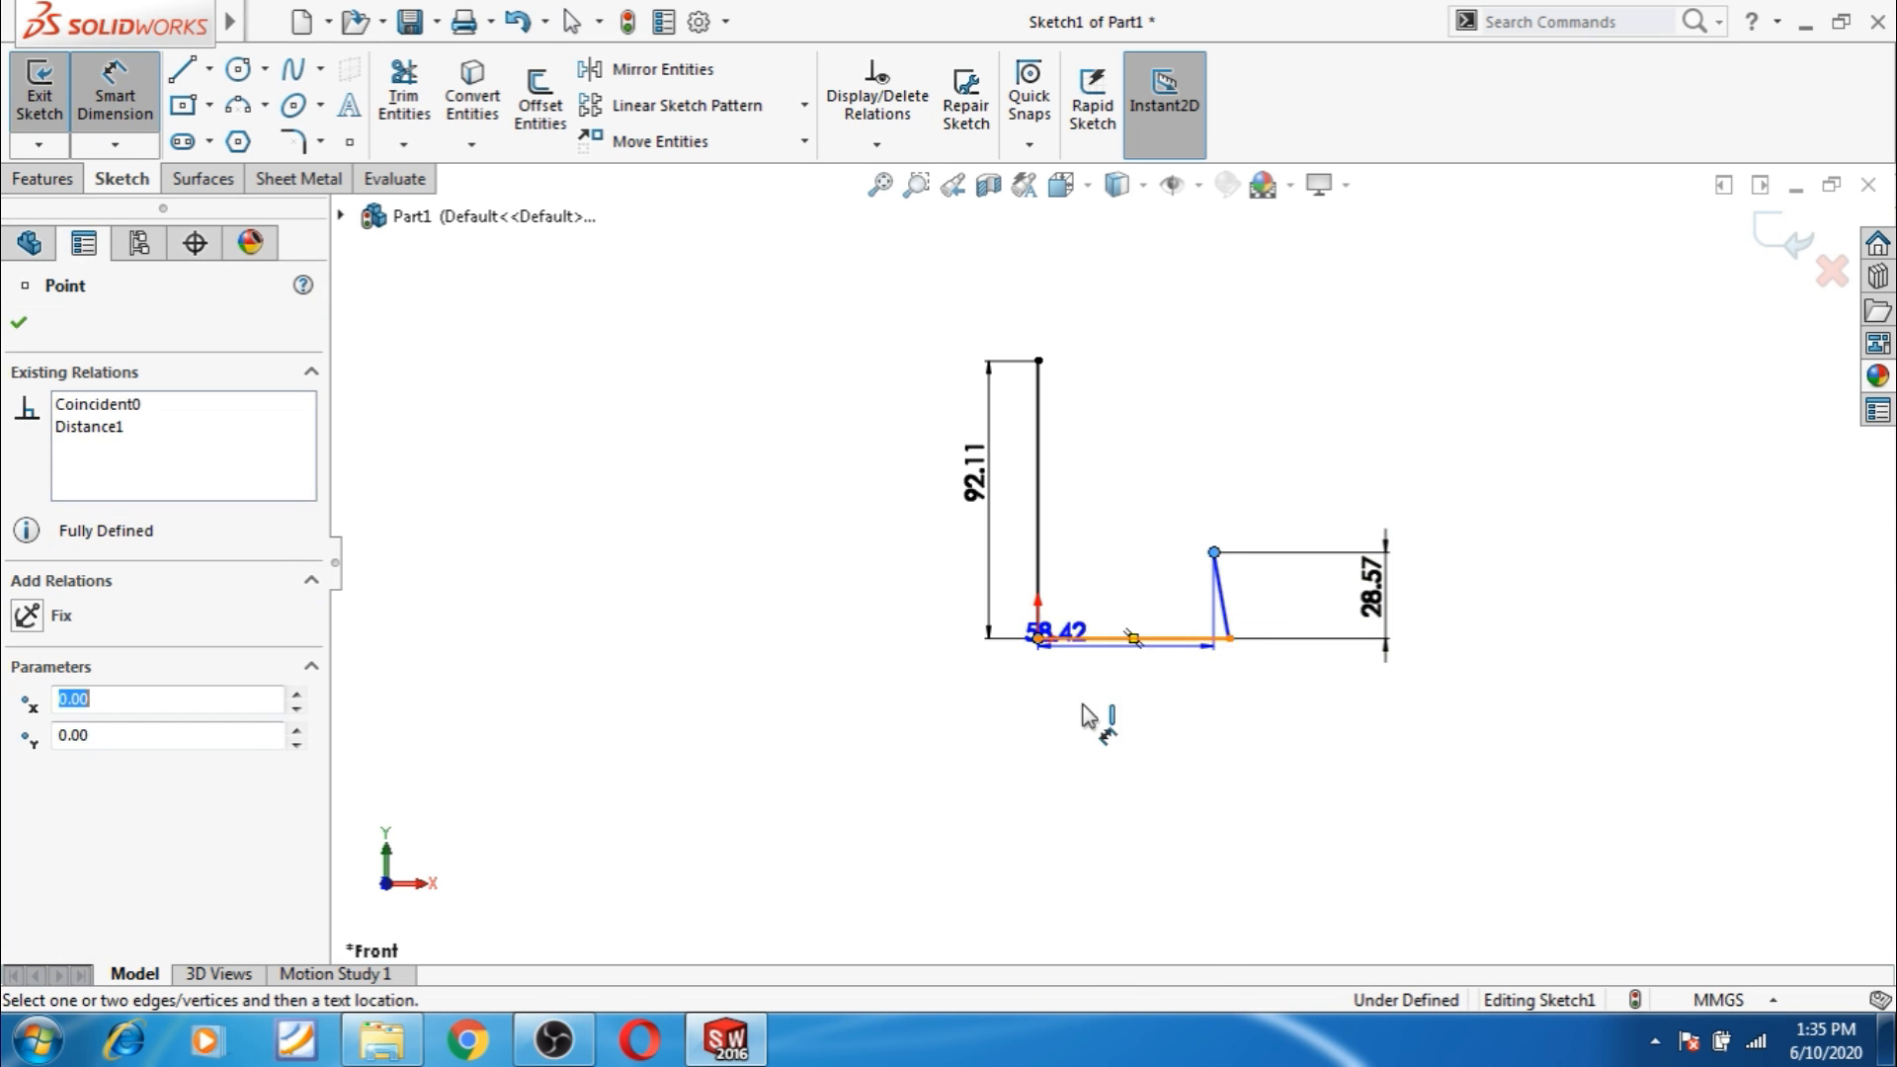
{"action": "left_click", "coordinate": [1092, 786]}
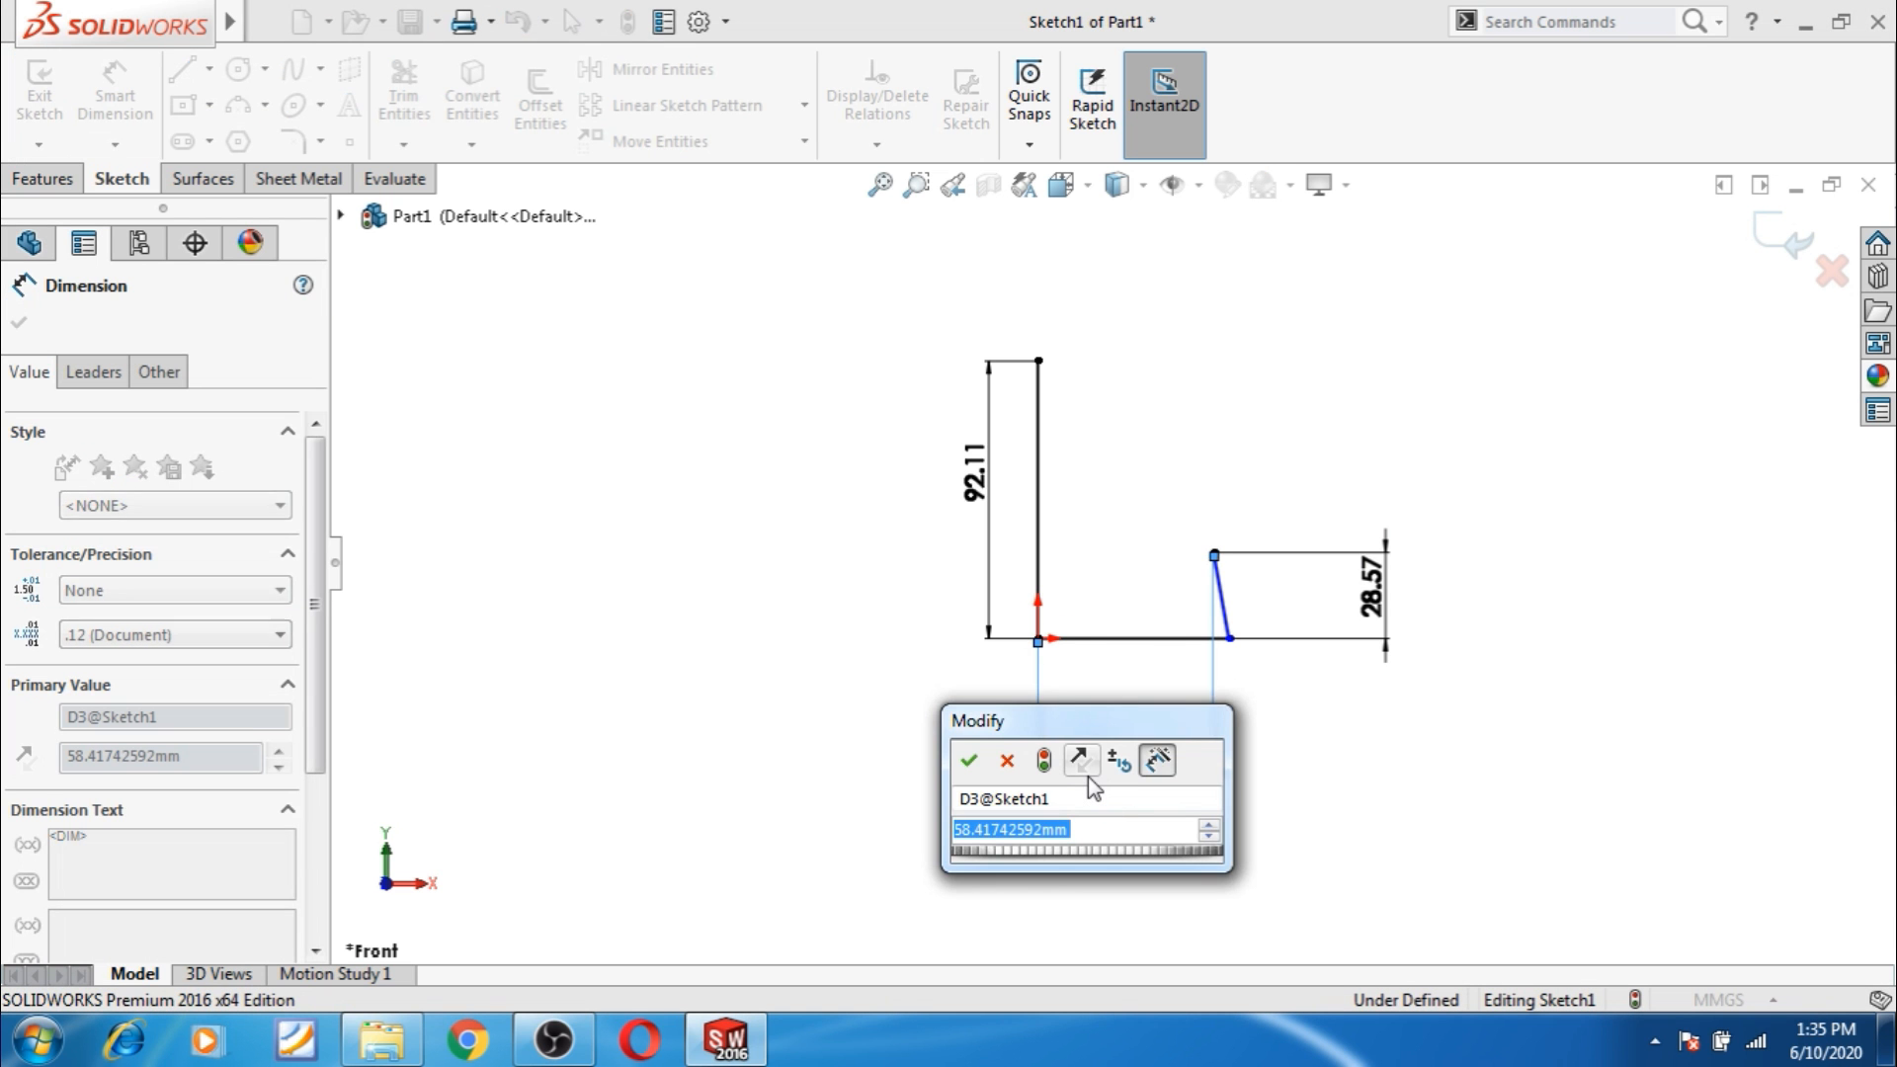
{"action": "type", "text": "711"}
{"action": "key", "text": "BackSpace"}
{"action": "type", "text": ".4"}
{"action": "key", "text": "Escape"}
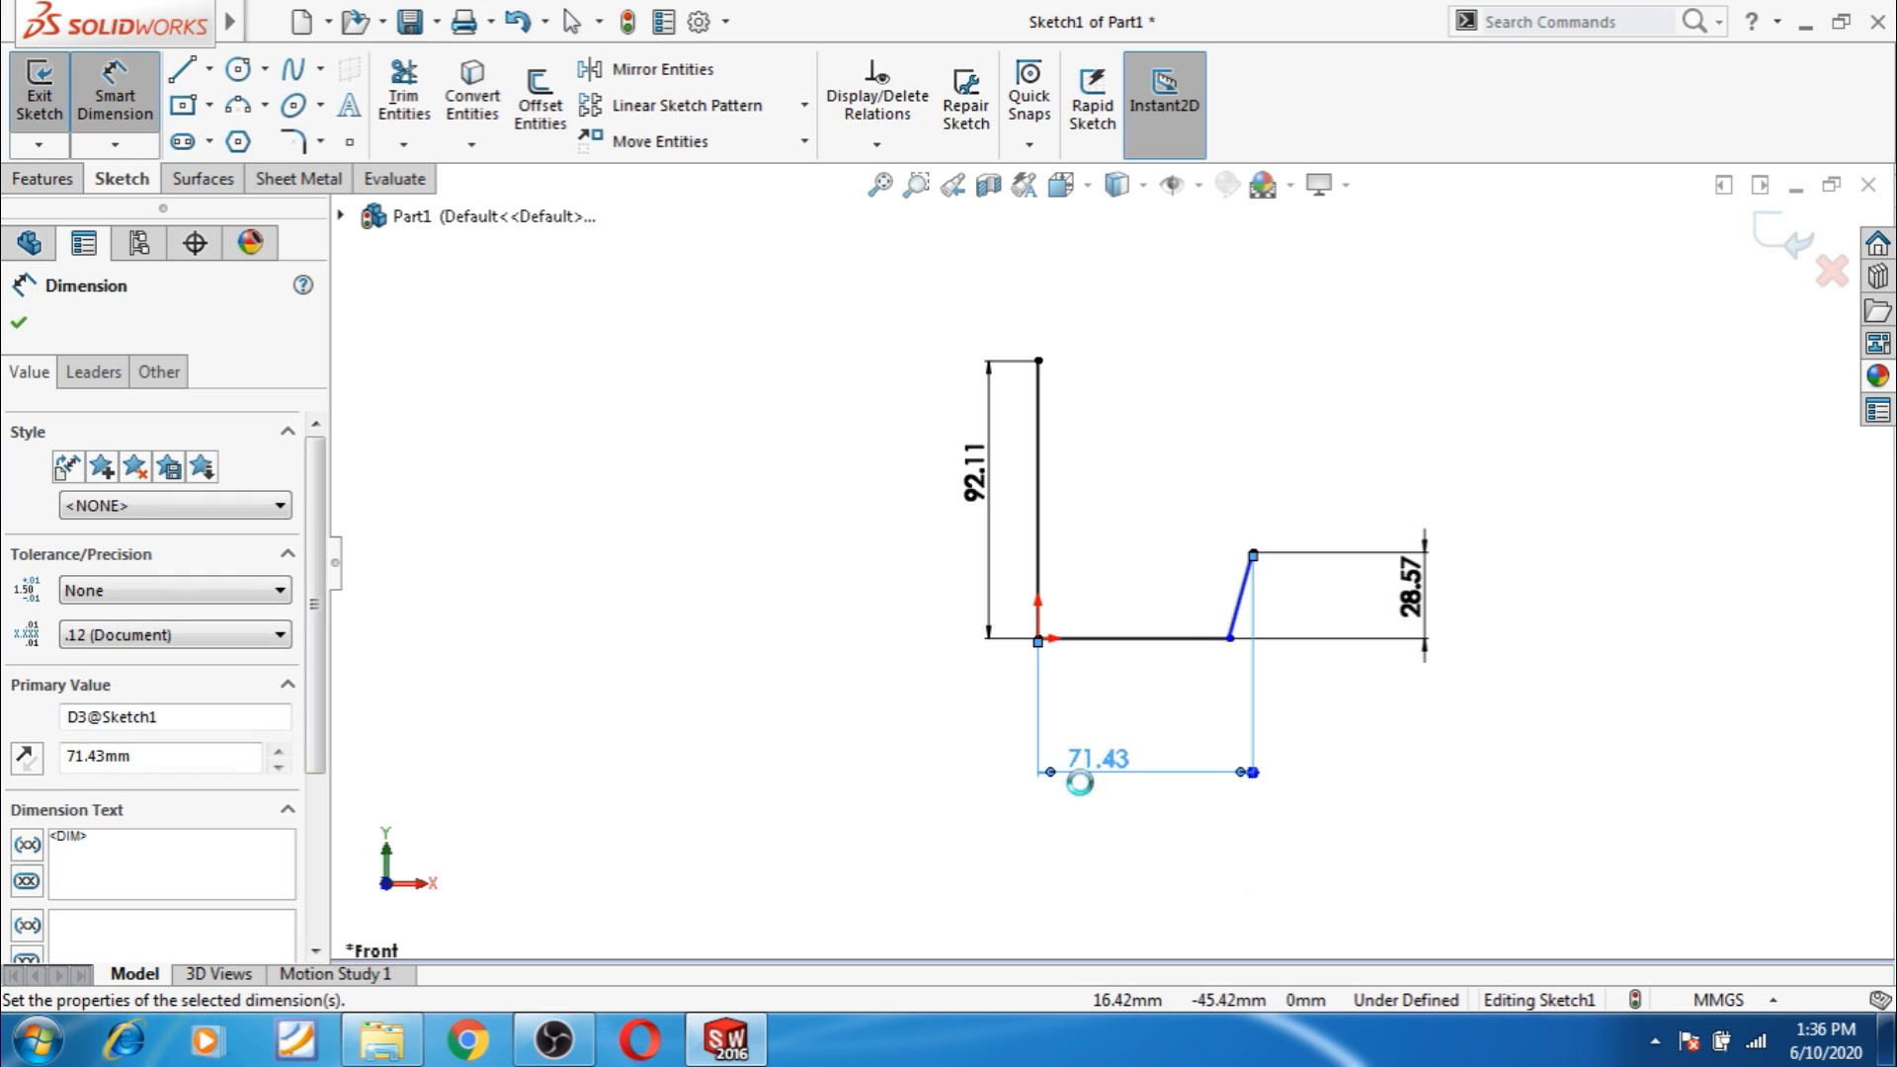
{"action": "left_click", "coordinate": [1330, 695]}
{"action": "left_click", "coordinate": [1252, 553]}
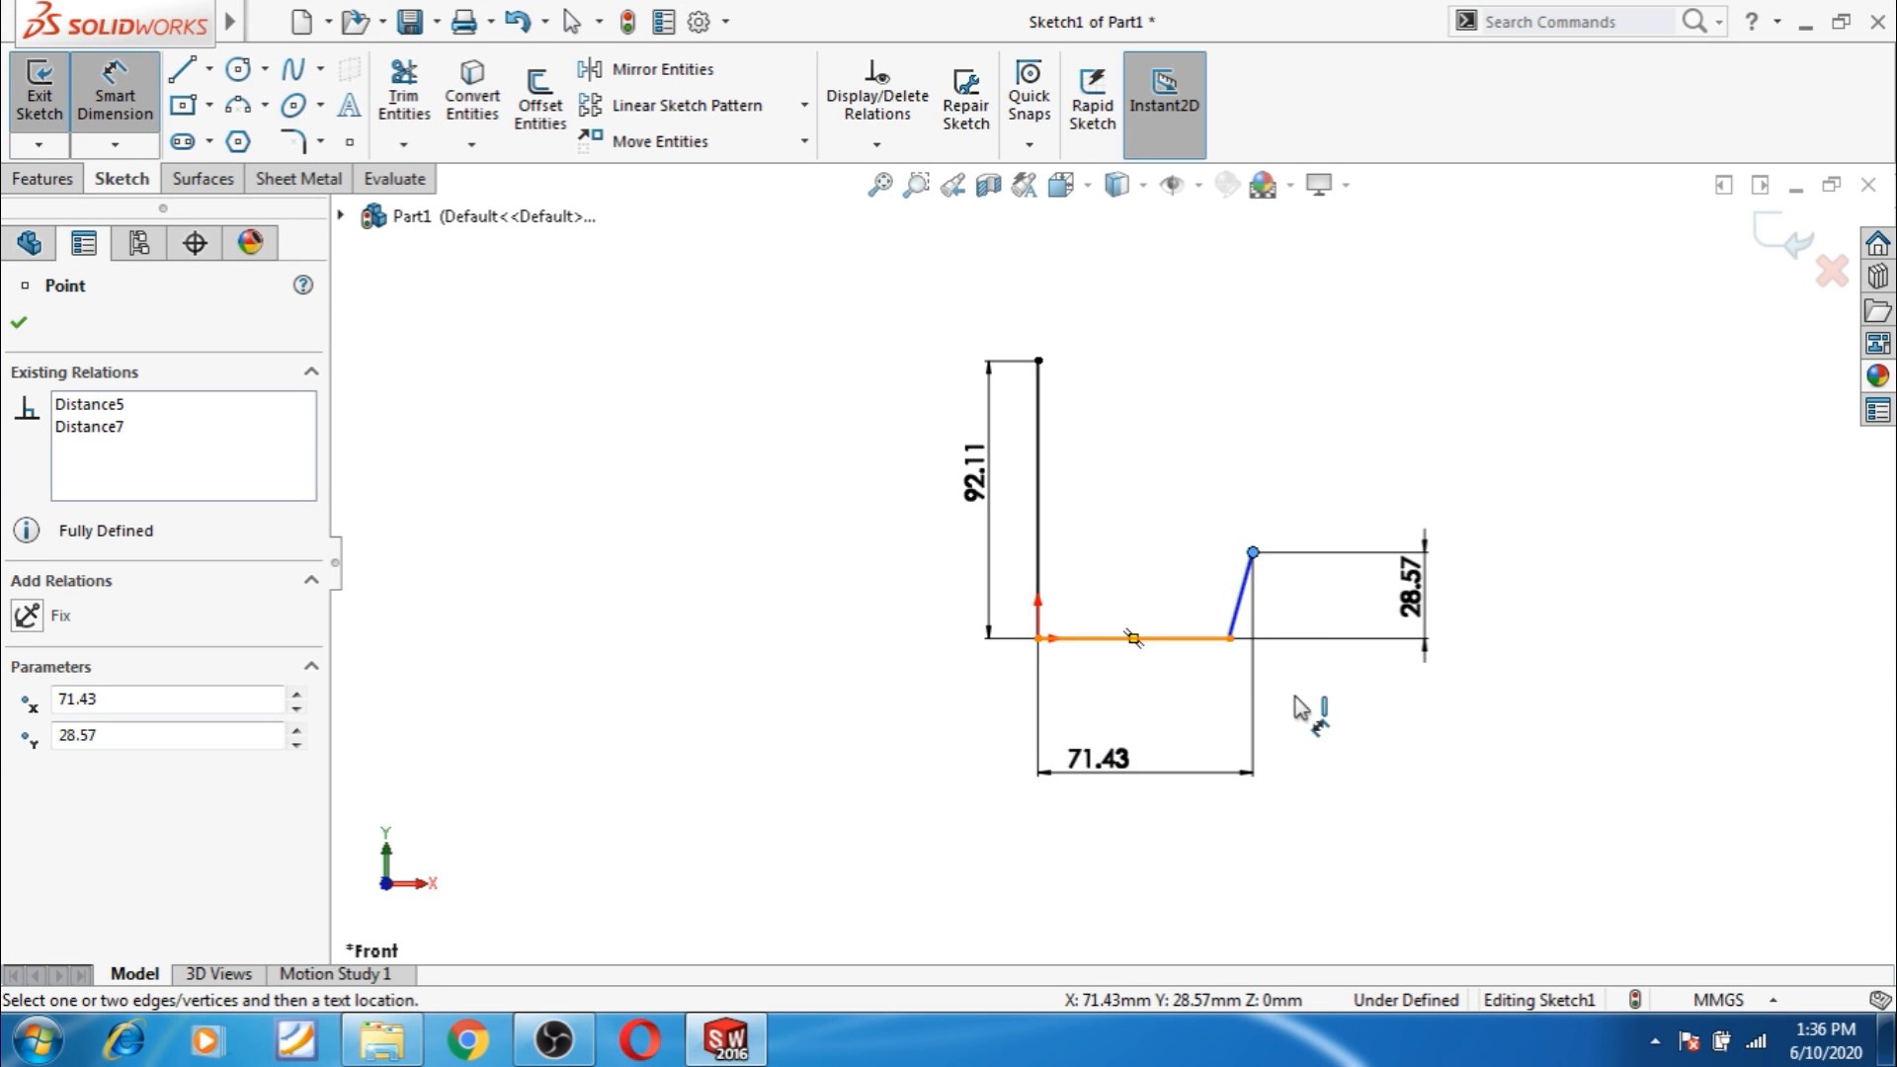
{"action": "key", "text": "Escape"}
{"action": "key", "text": "Escape"}
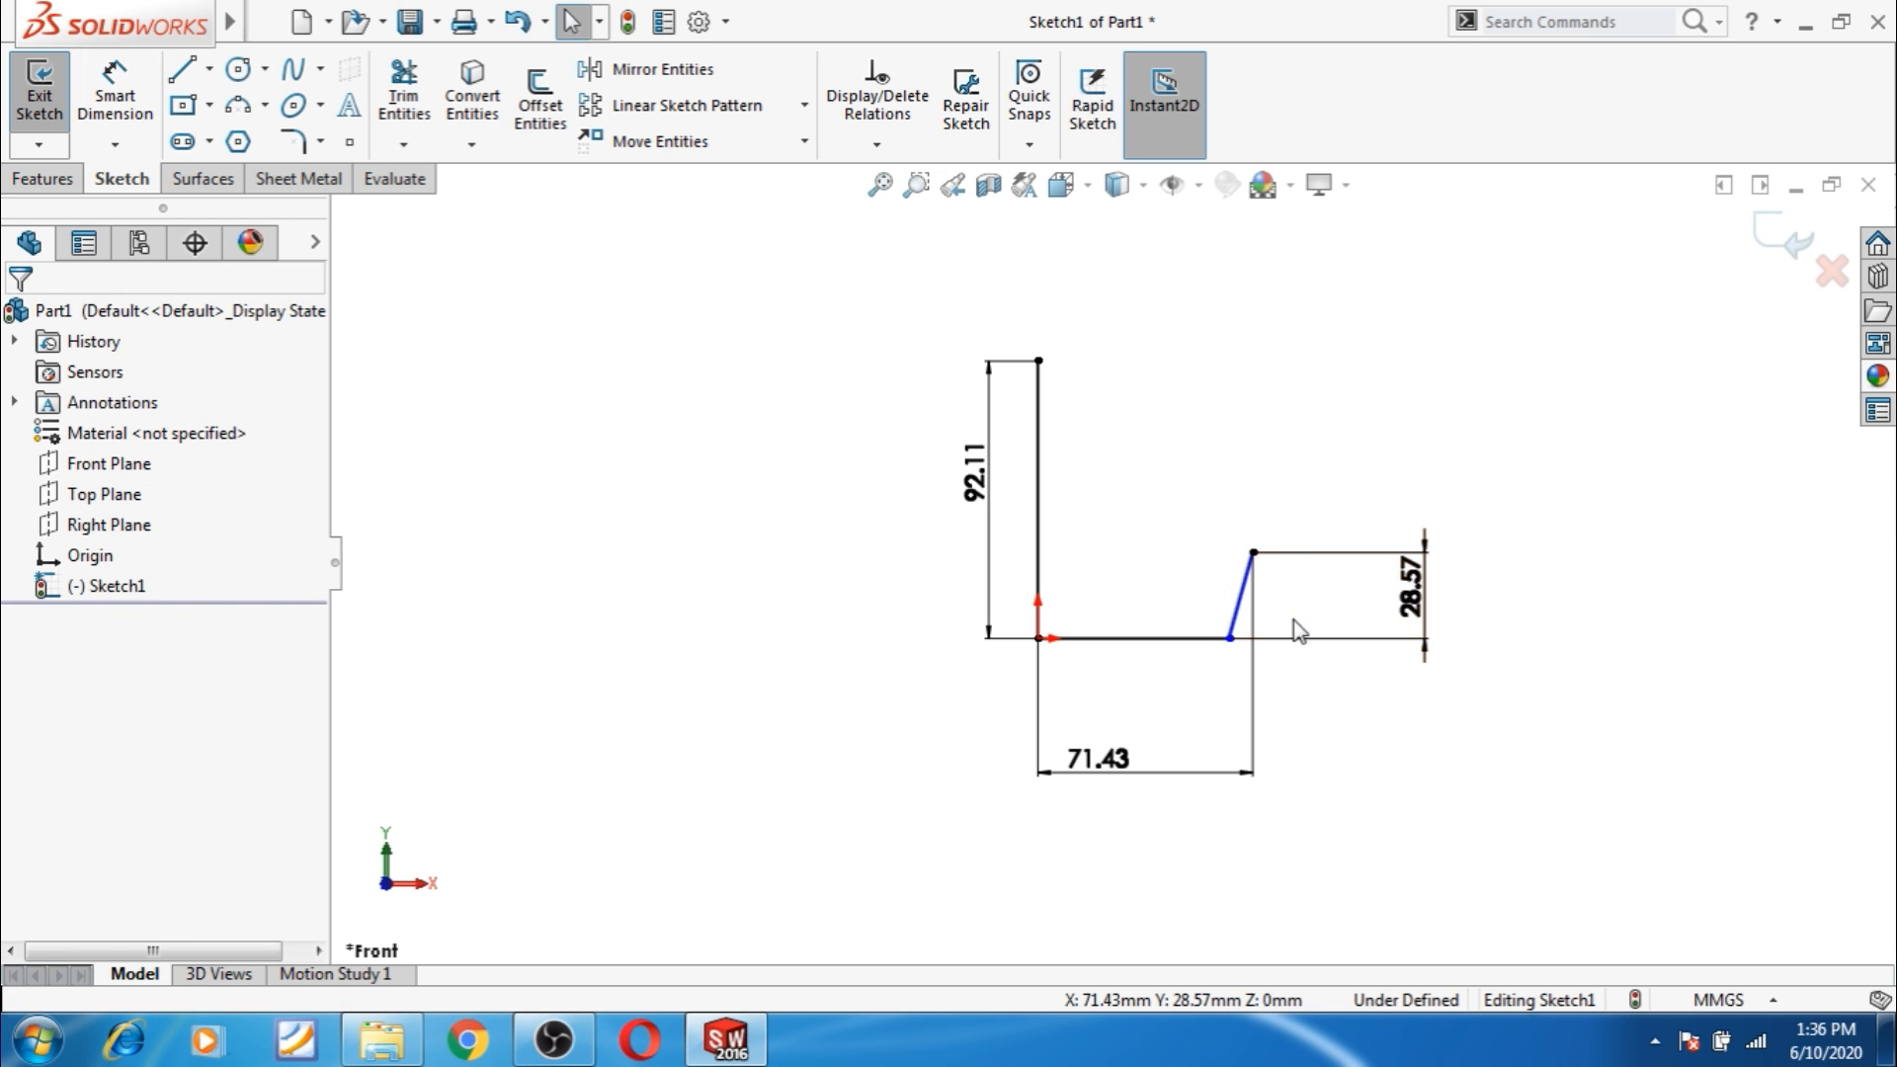
{"action": "left_click", "coordinate": [1254, 554]}
{"action": "left_click", "coordinate": [1306, 696]}
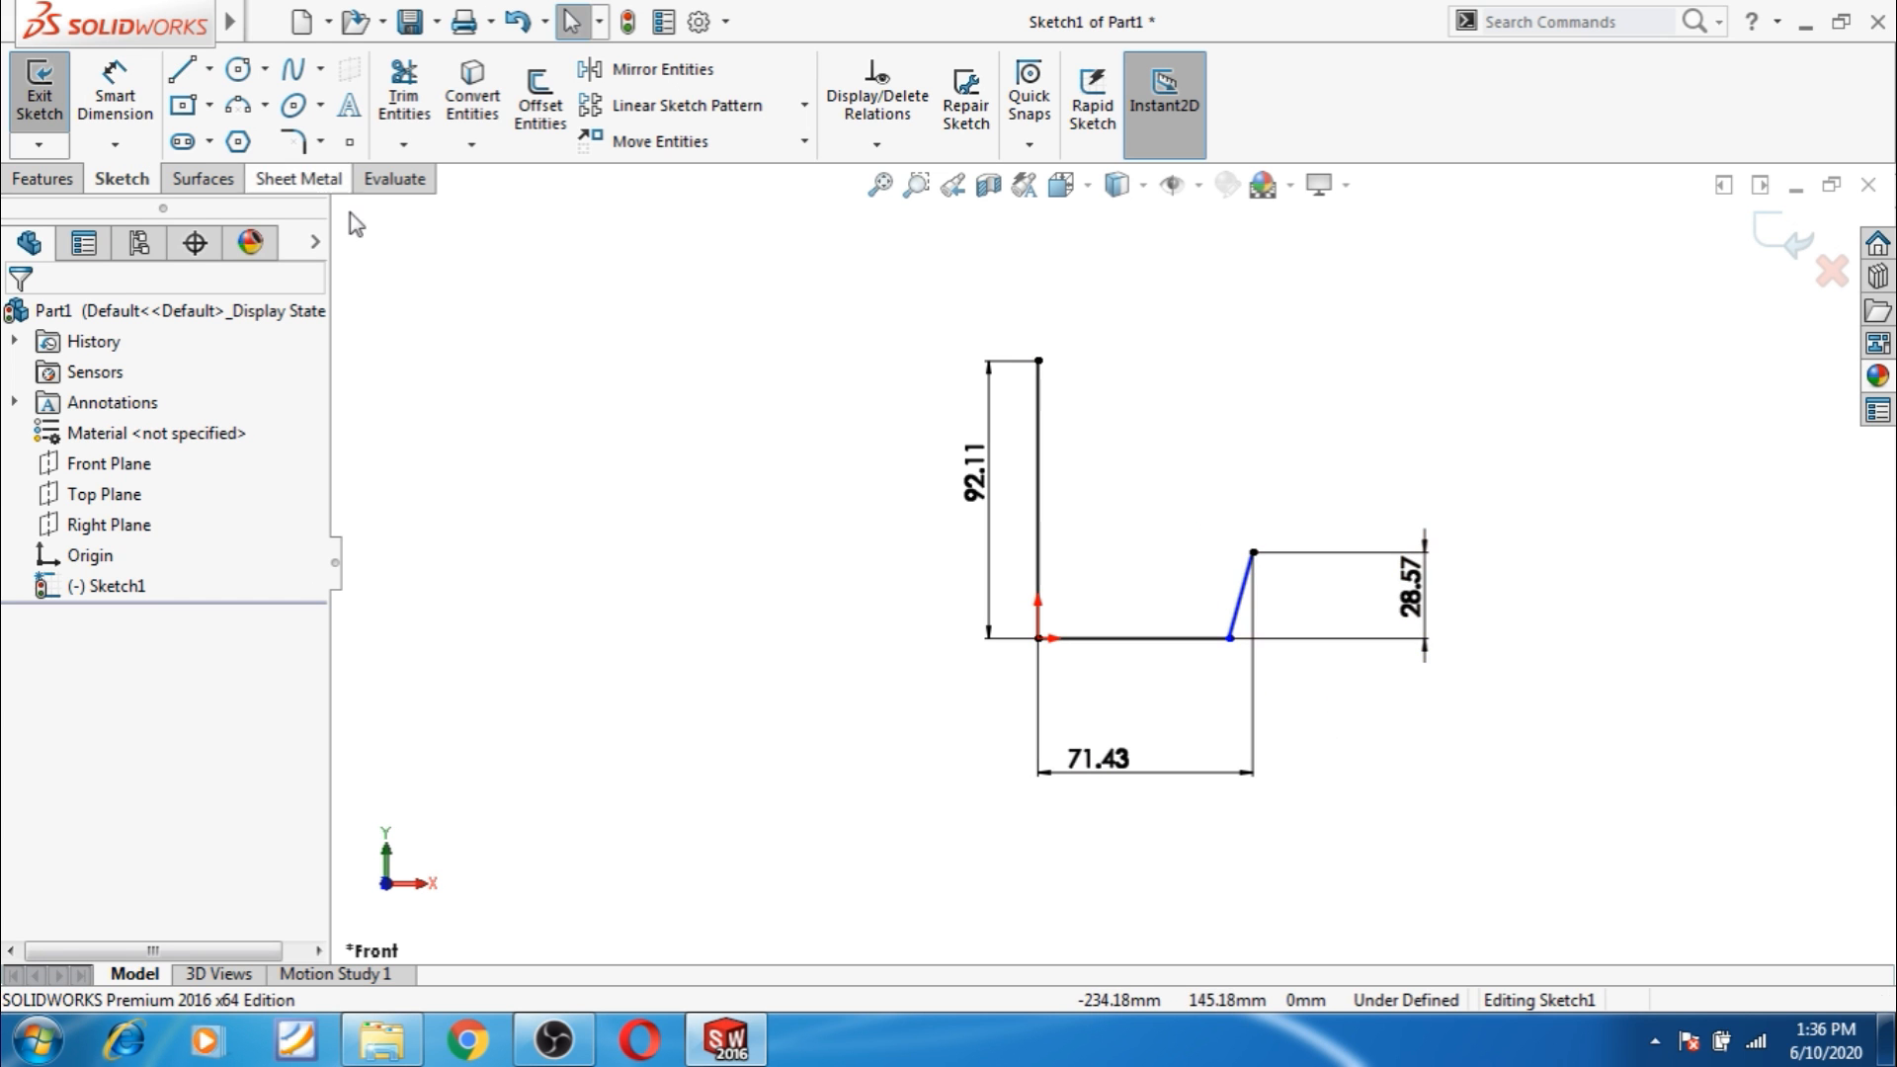
Dimension the horizontal offset between the slanted line's upper and lower endpoints as 1.58 mm.
{"action": "left_click", "coordinate": [135, 115]}
{"action": "left_click", "coordinate": [1230, 638]}
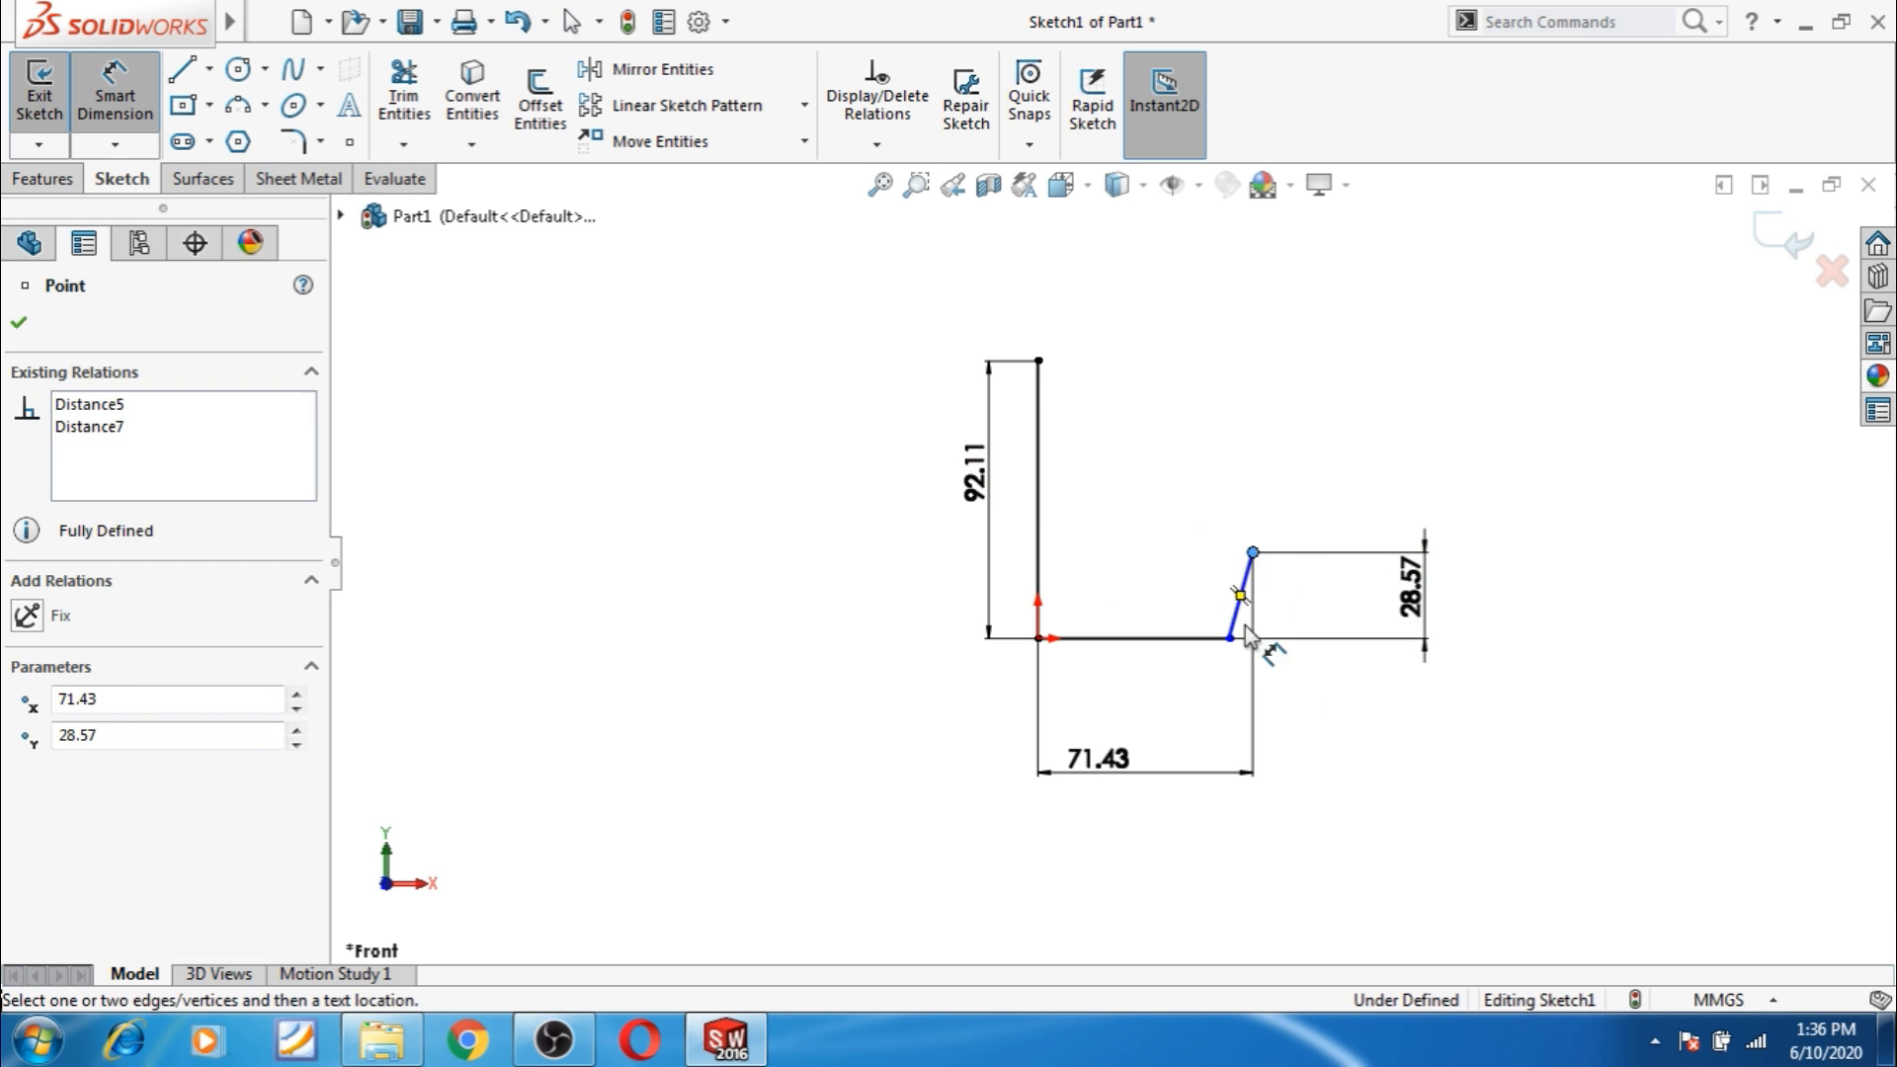
{"action": "left_click", "coordinate": [1230, 638]}
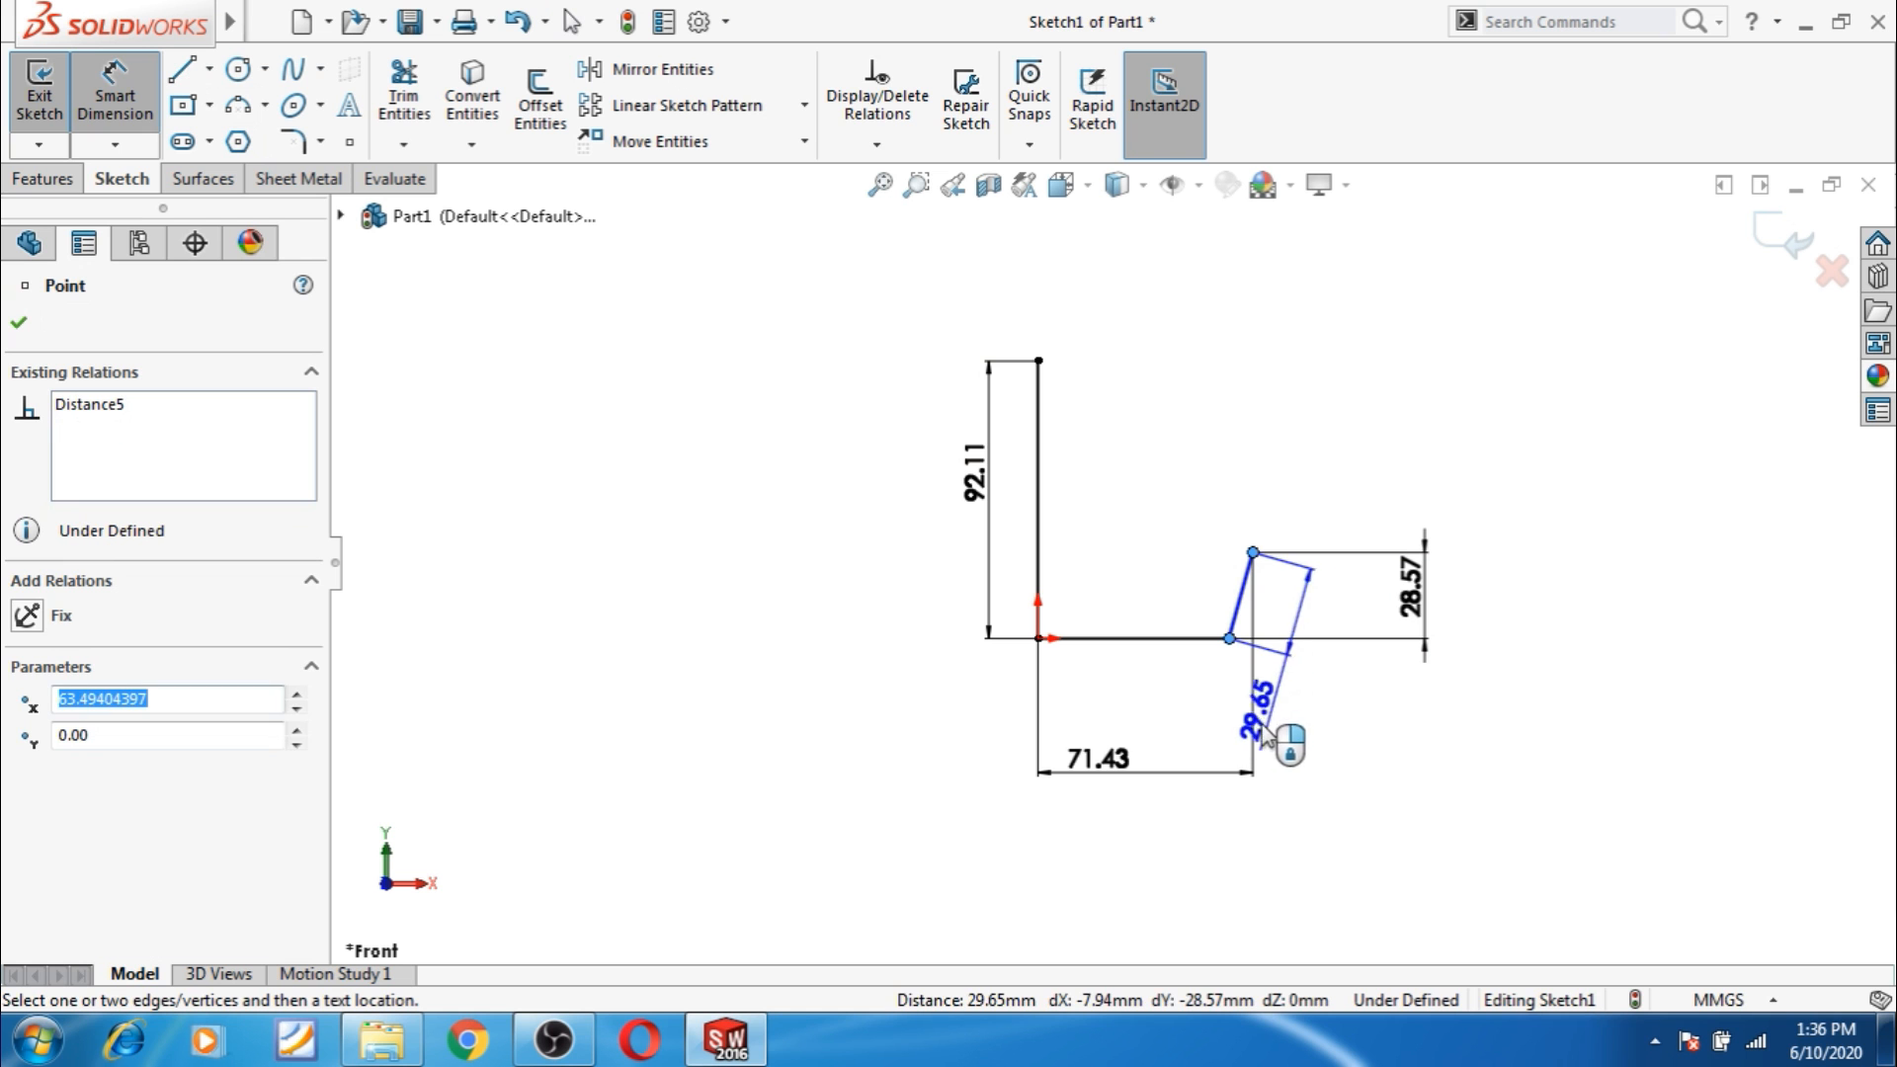
{"action": "left_click", "coordinate": [1233, 725]}
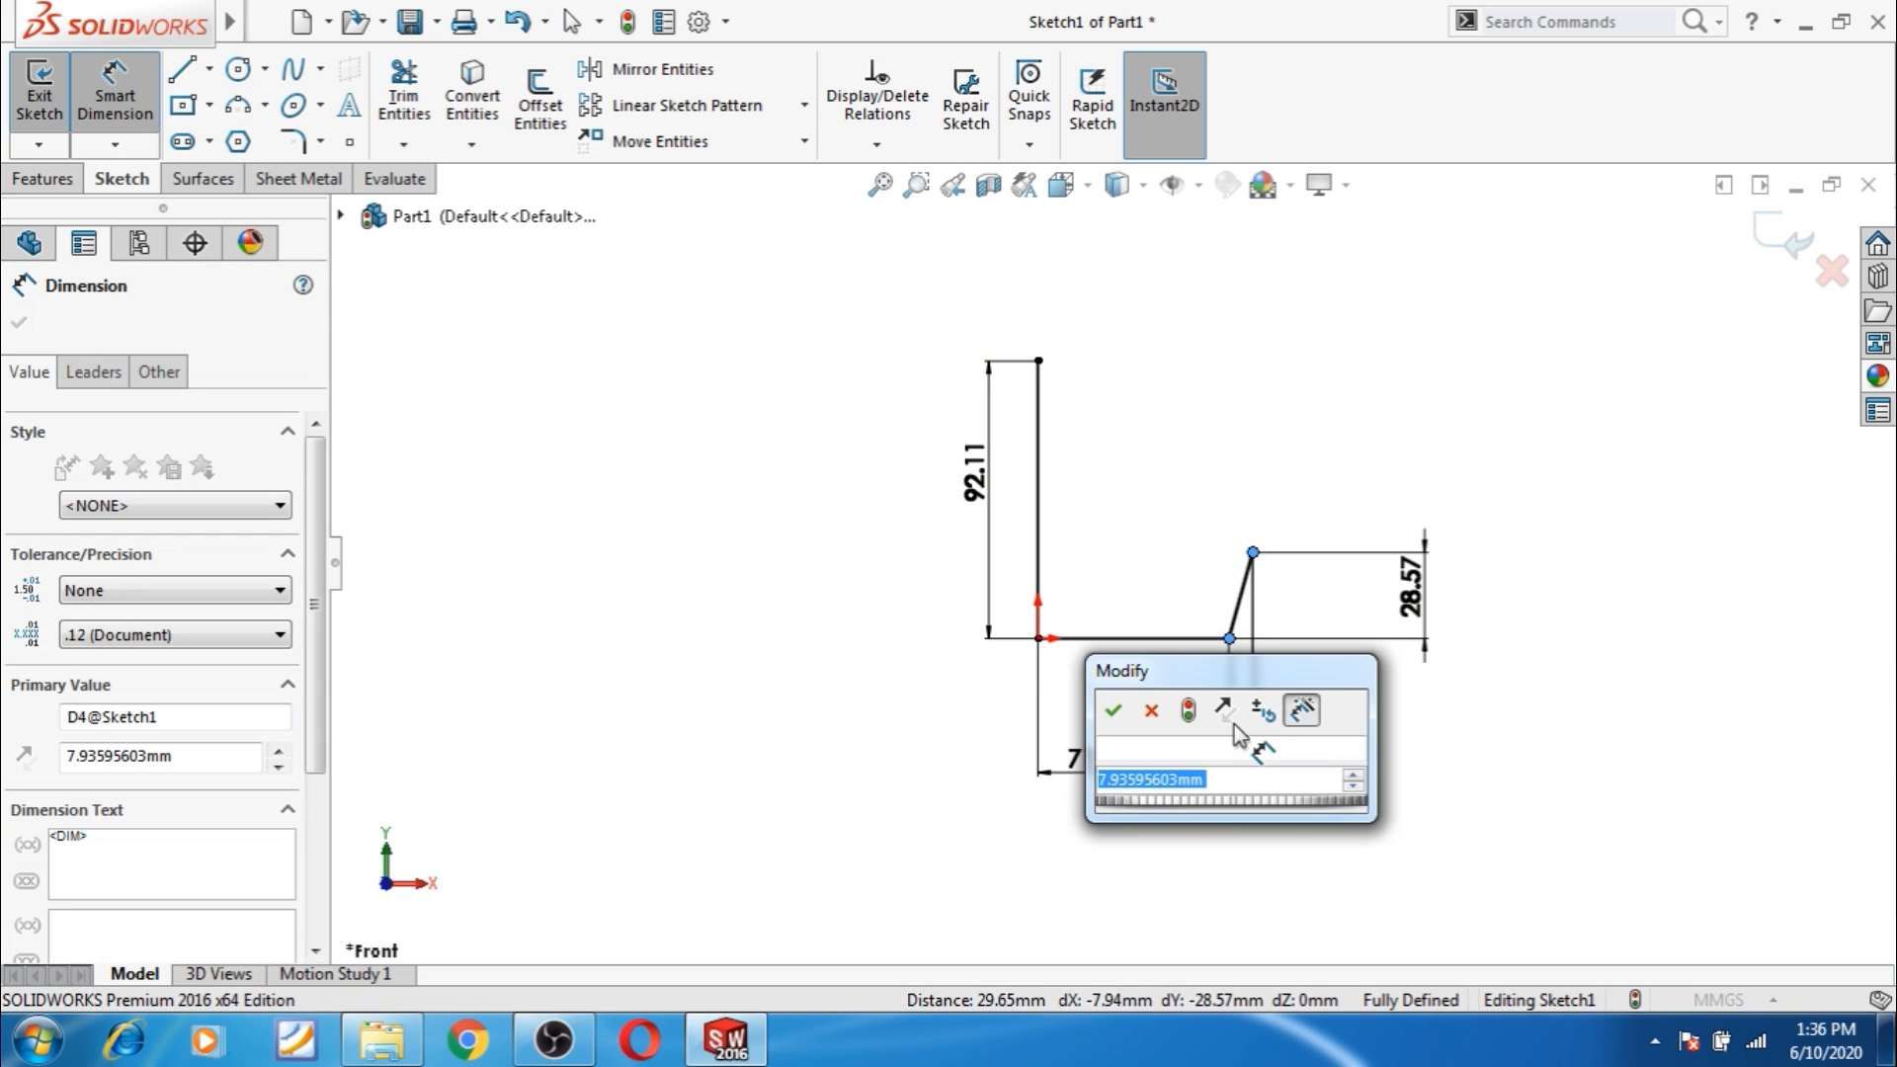
{"action": "type", "text": "1.58"}
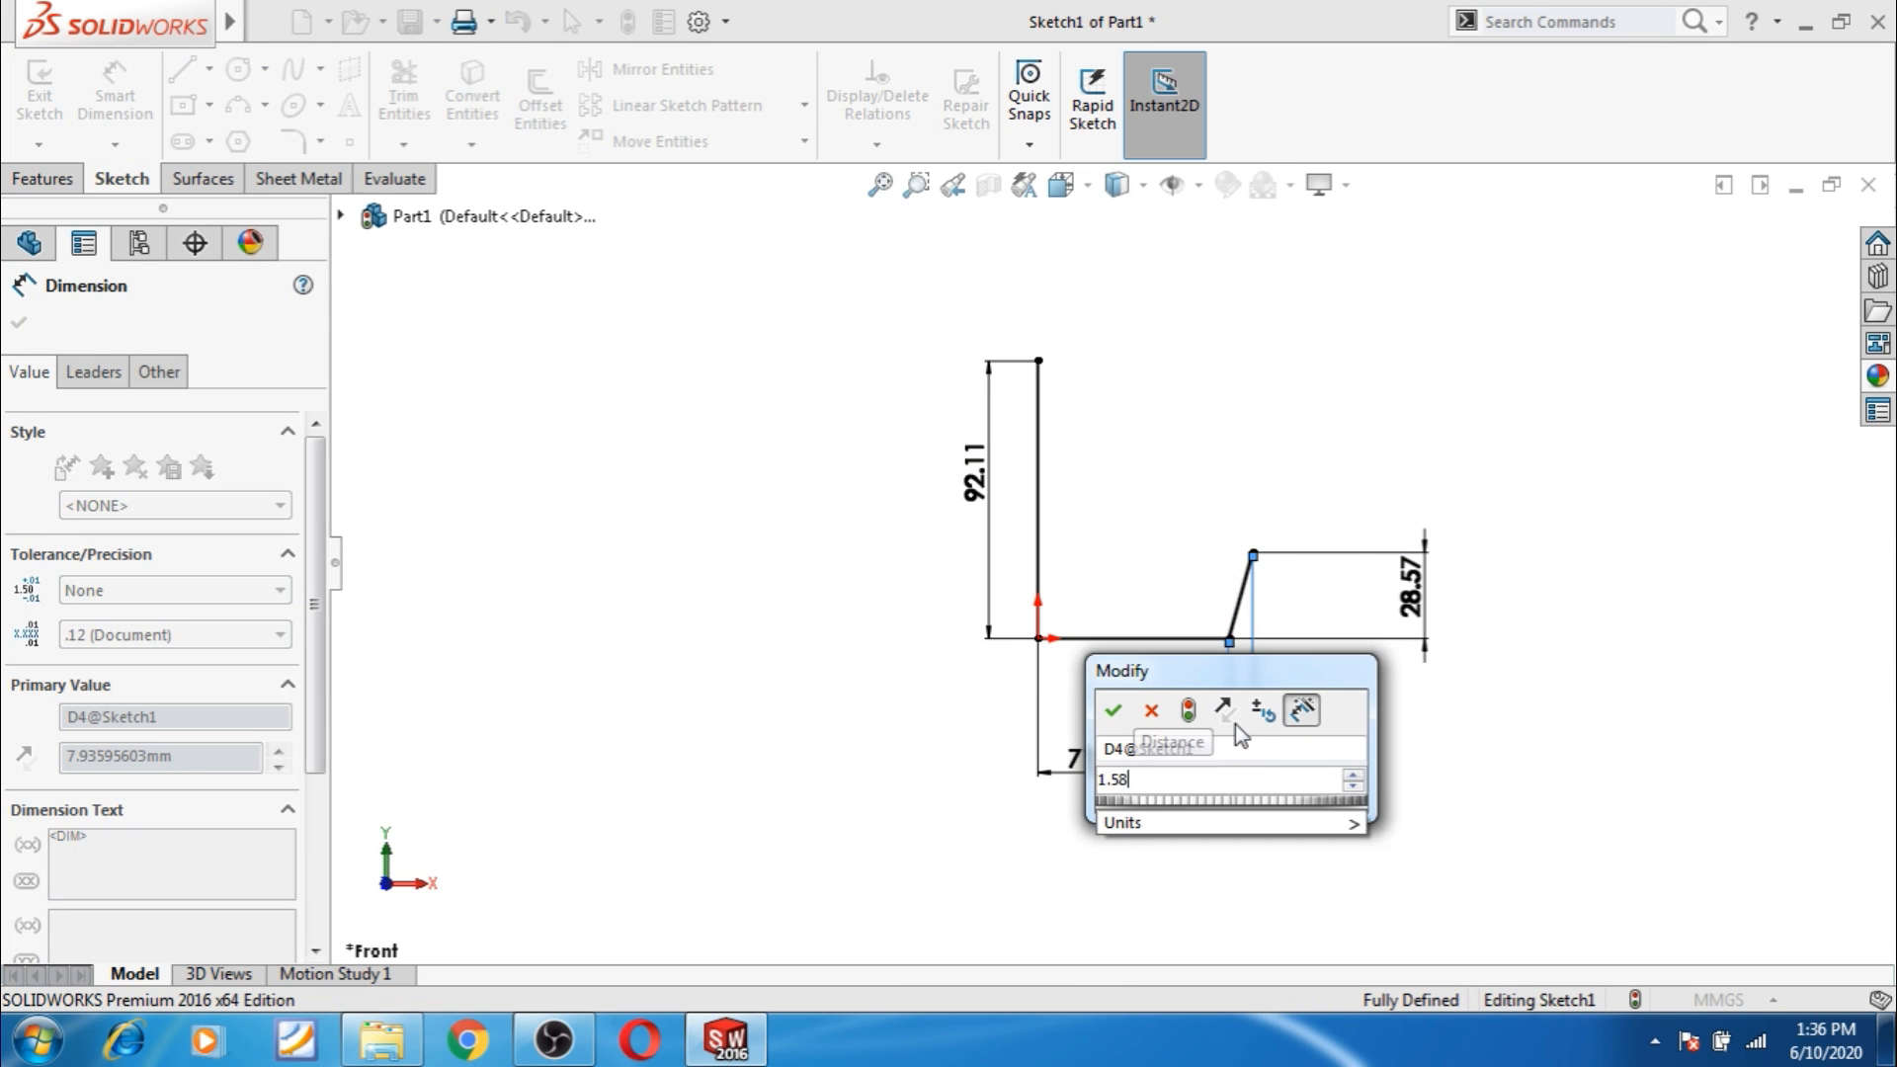
{"action": "key", "text": "Return"}
{"action": "left_click", "coordinate": [1357, 753]}
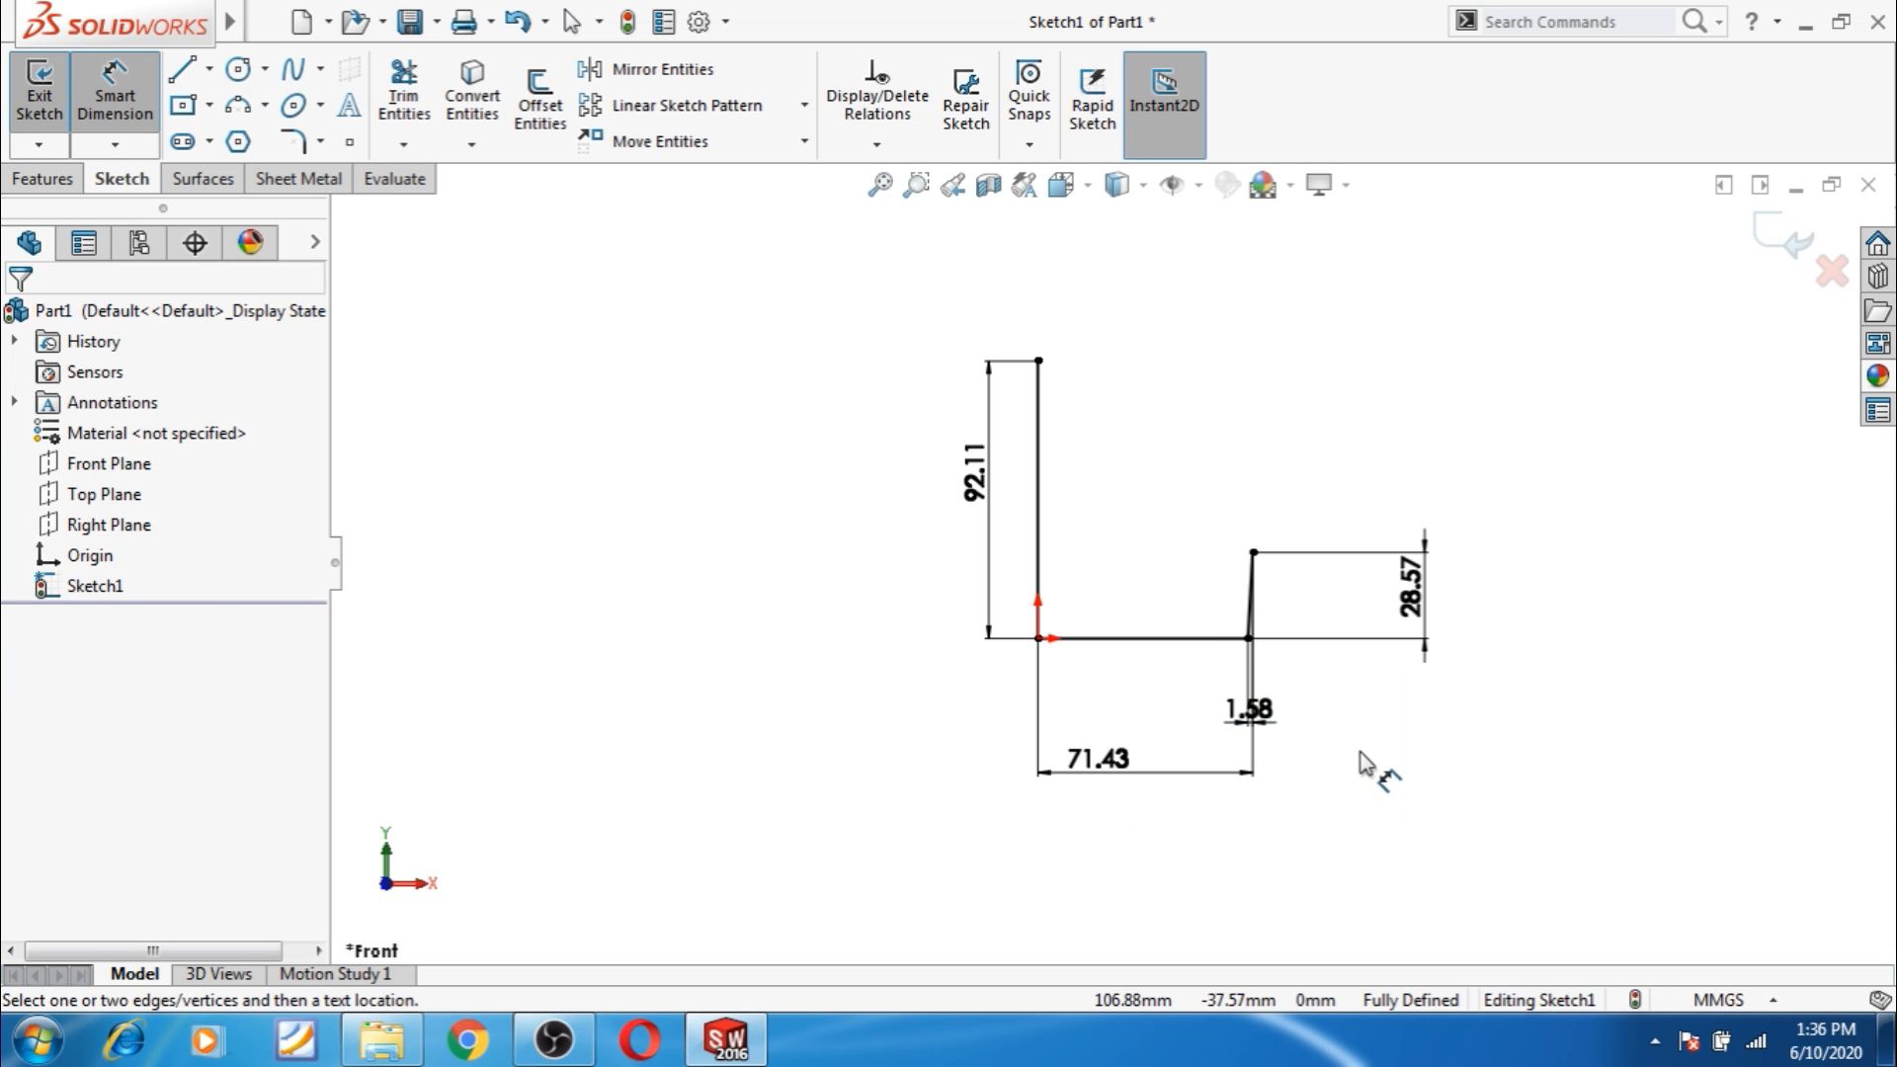
Leave the dimension tool and move the 71.43 mm dimension from below the profile to above the slanted line.
{"action": "right_click", "coordinate": [1267, 420]}
{"action": "left_click", "coordinate": [1317, 507]}
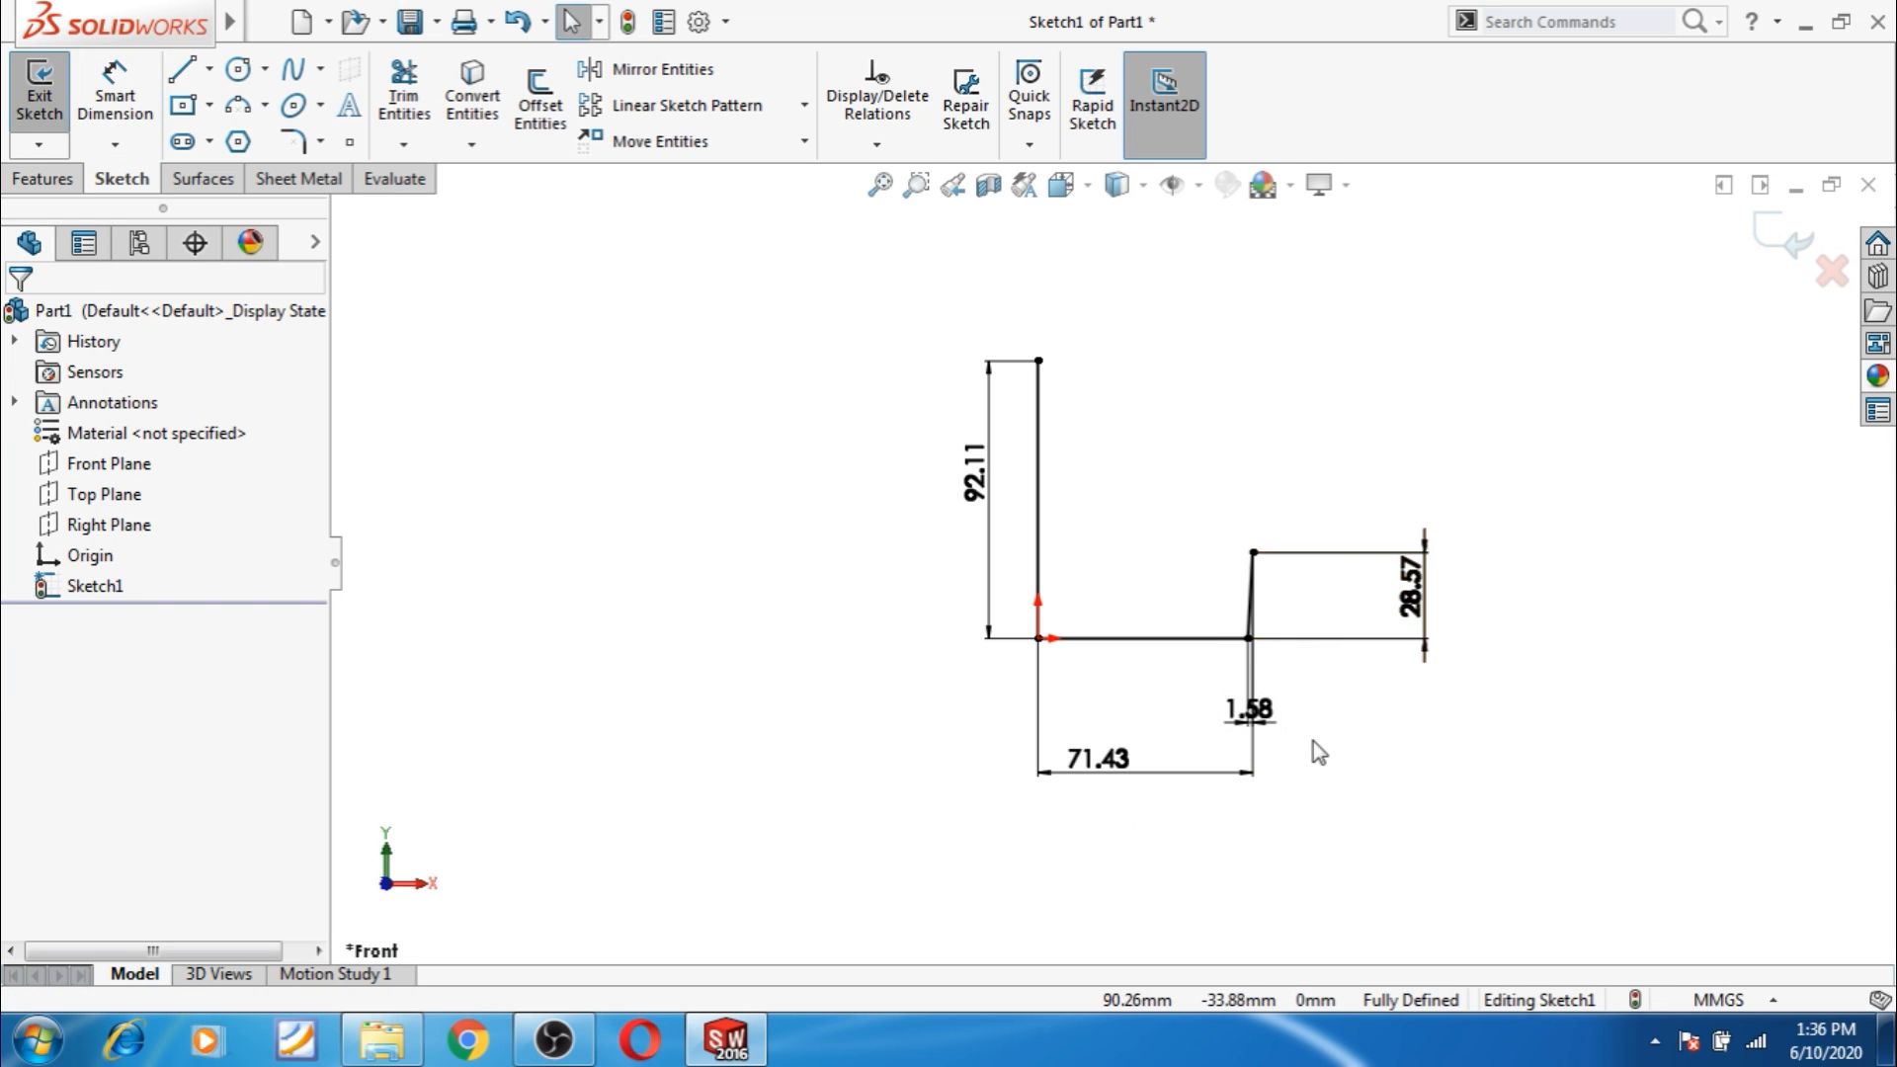
{"action": "mouse_move", "coordinate": [1118, 768]}
{"action": "left_mouse_down"}
{"action": "mouse_move", "coordinate": [1138, 686]}
{"action": "mouse_move", "coordinate": [1133, 418]}
{"action": "left_mouse_up"}
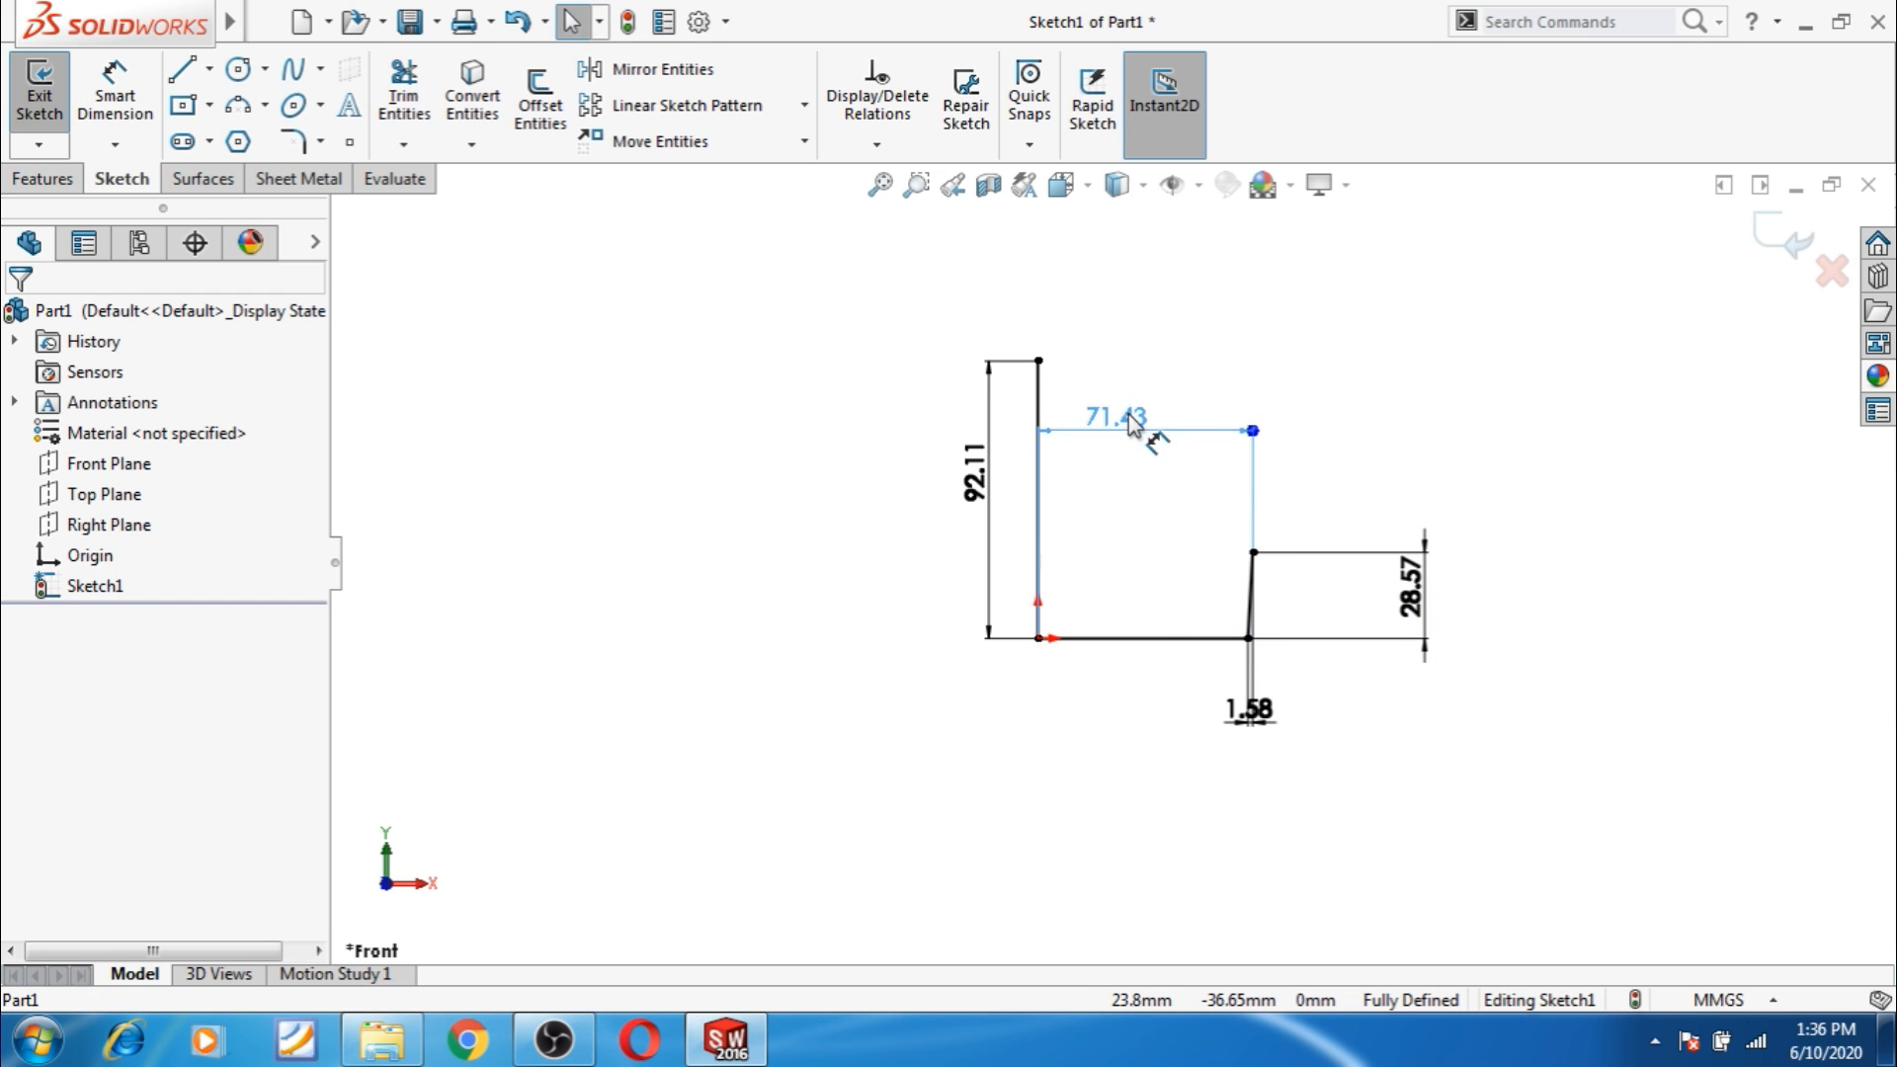
Undo the move of the 71.43 mm dimension, the 1.58 mm offset dimension and the 71.43 mm value entry.
{"action": "left_click", "coordinate": [1426, 847]}
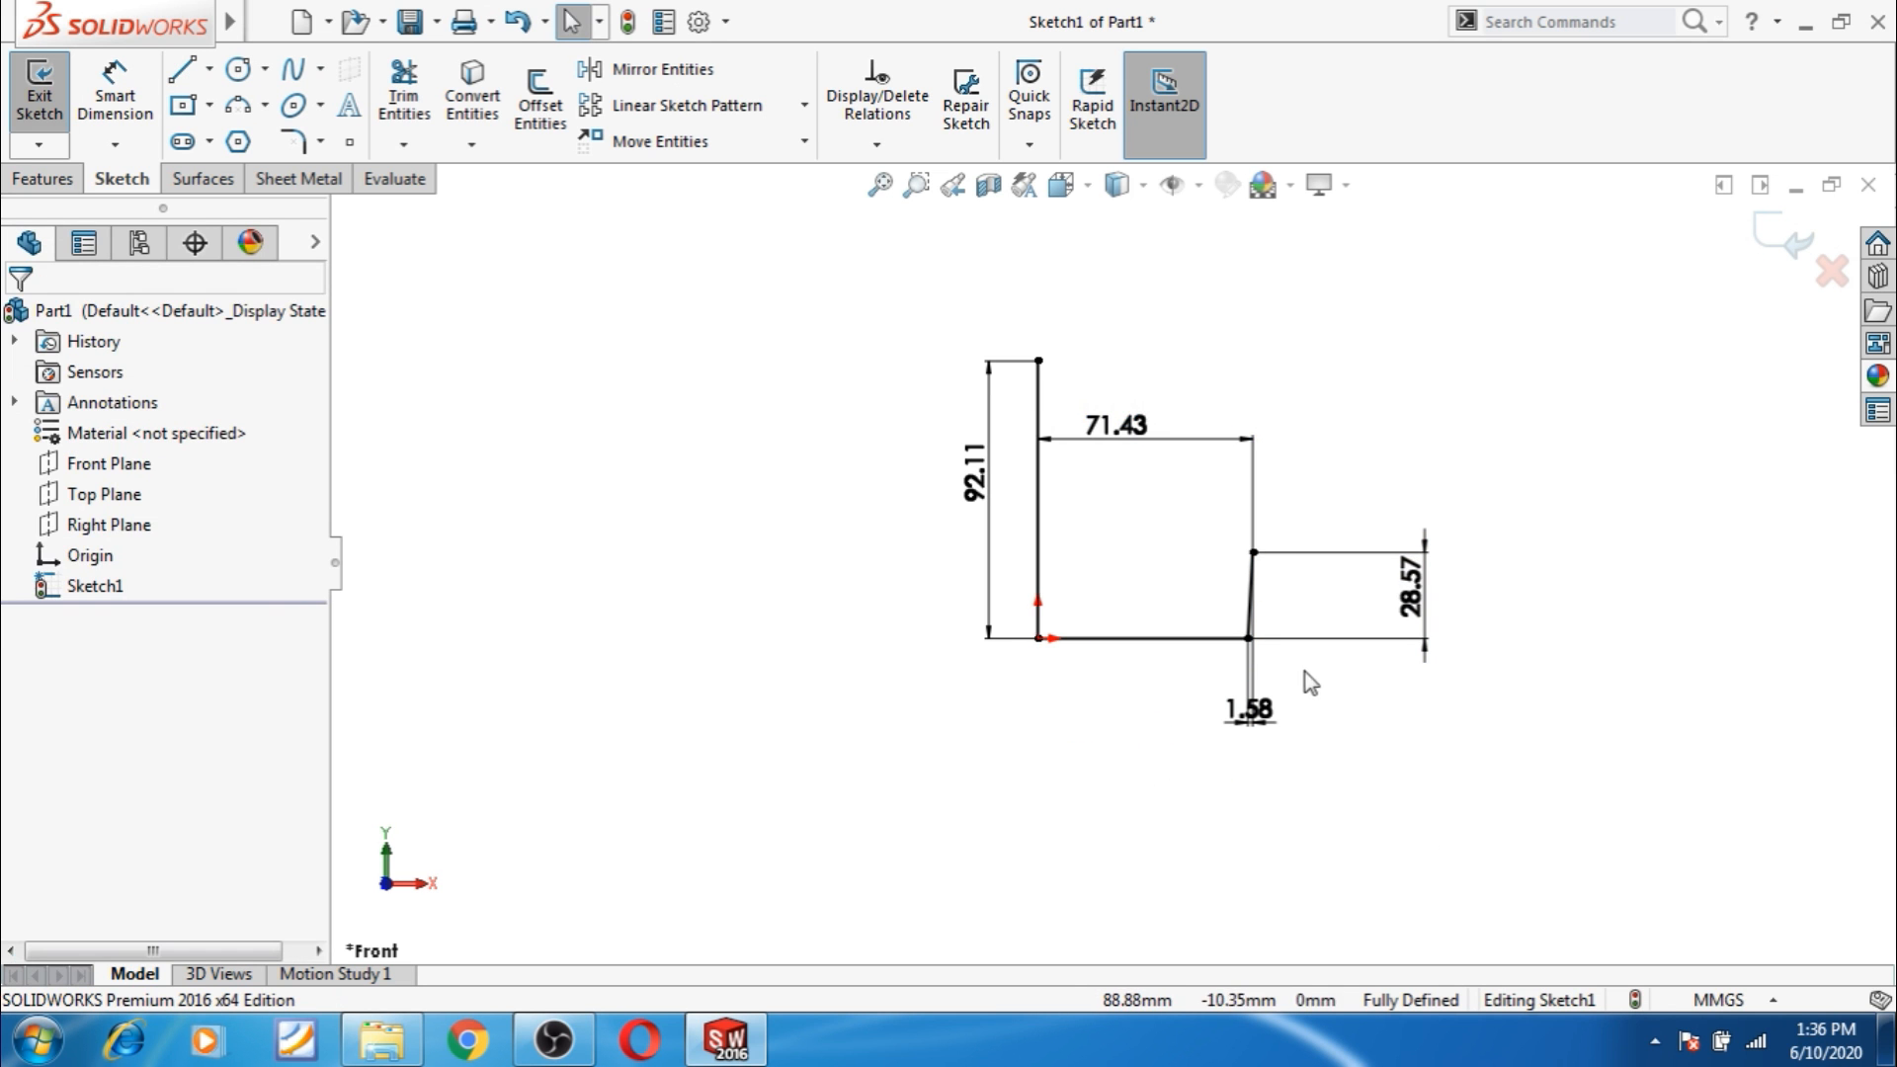
{"action": "left_click", "coordinate": [1248, 639]}
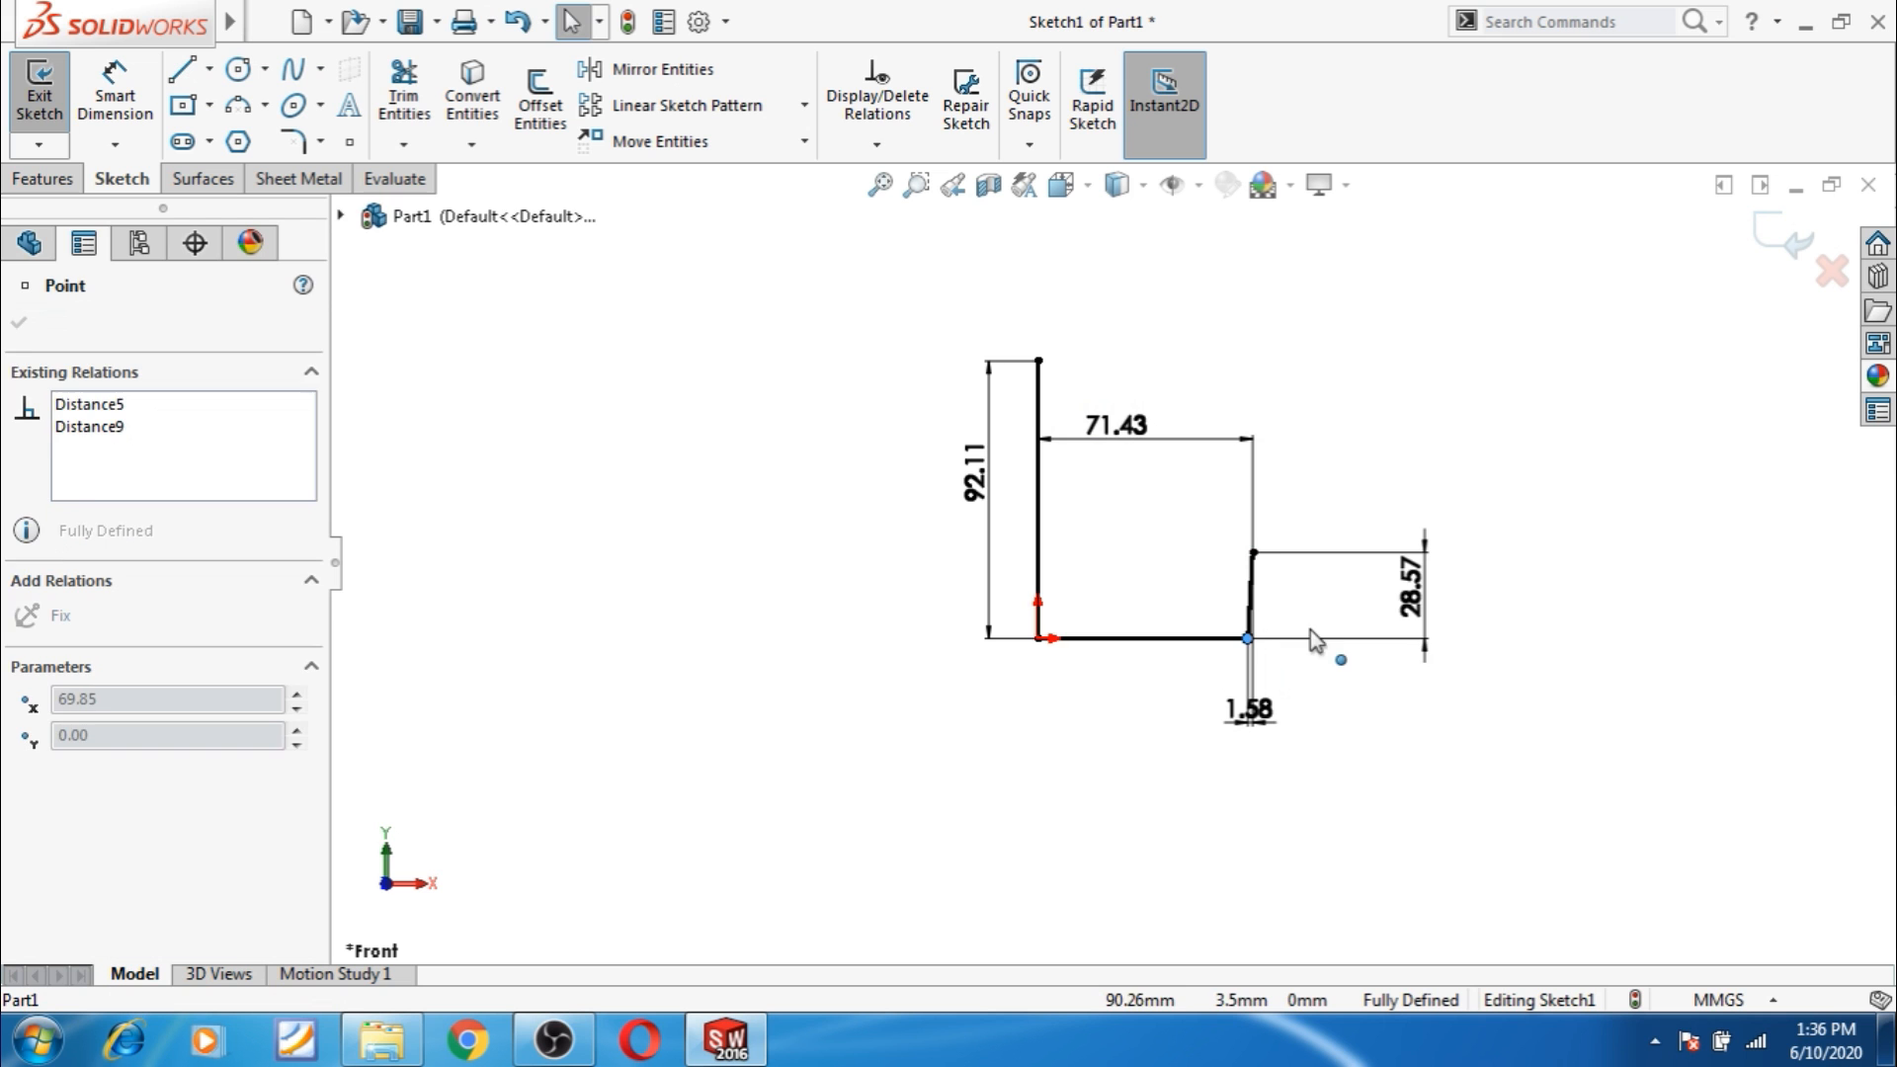
{"action": "left_click", "coordinate": [1333, 720]}
{"action": "key", "text": "ctrl+z"}
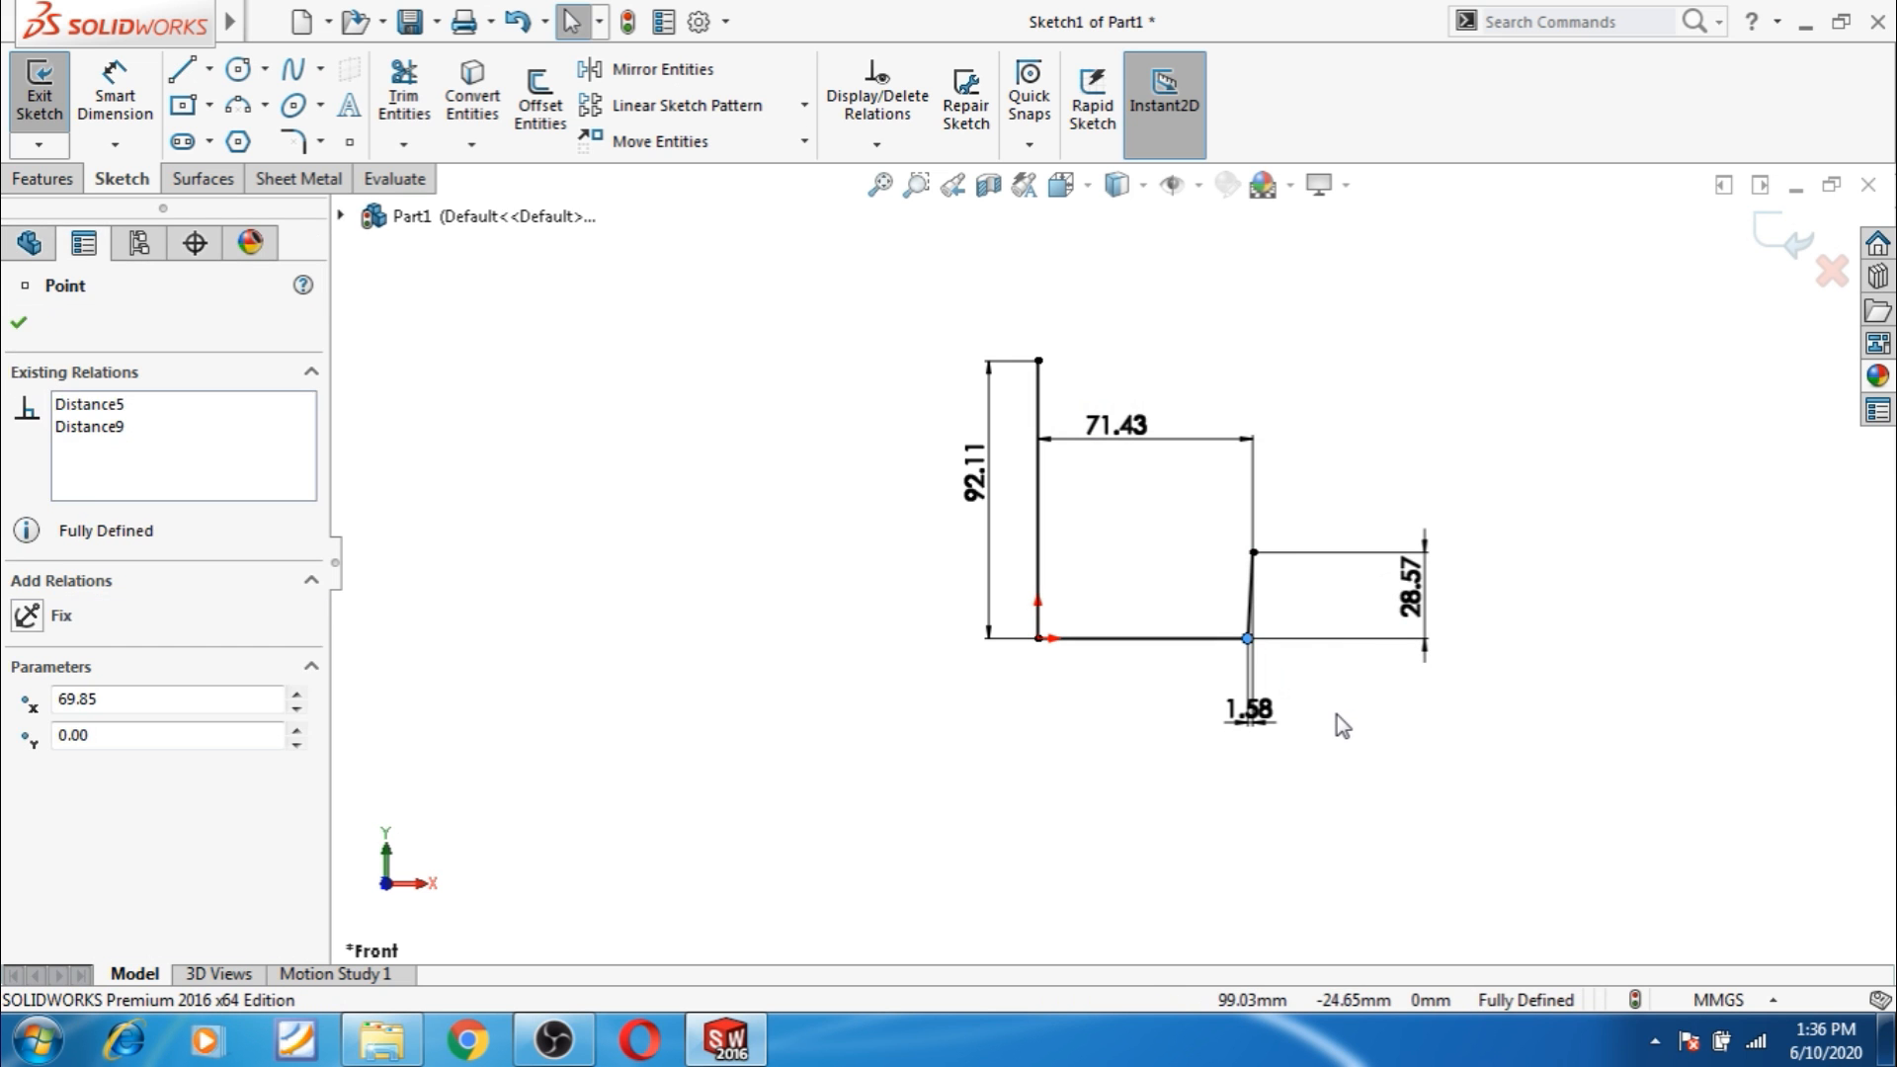
{"action": "key", "text": "ctrl+z"}
{"action": "key", "text": "ctrl+z"}
{"action": "key", "text": "ctrl+z"}
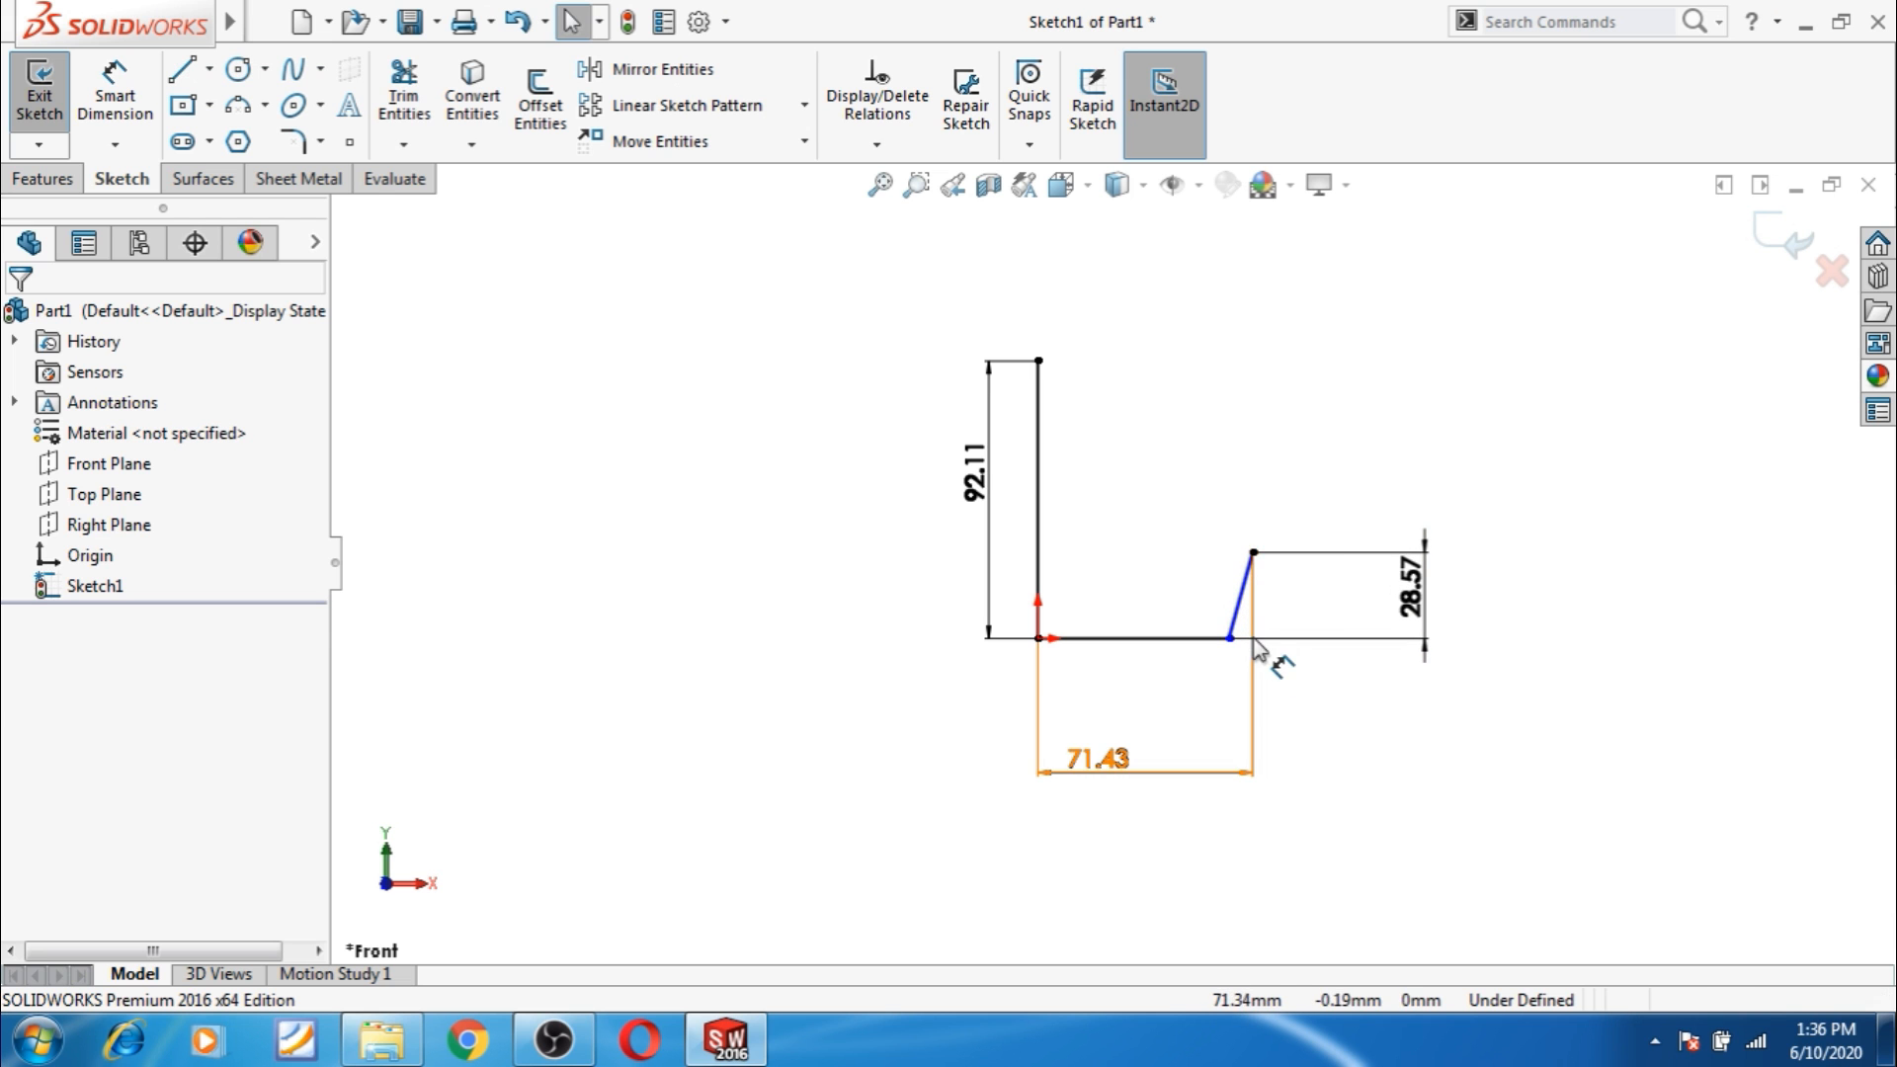
{"action": "key", "text": "ctrl+z"}
{"action": "key", "text": "ctrl+z"}
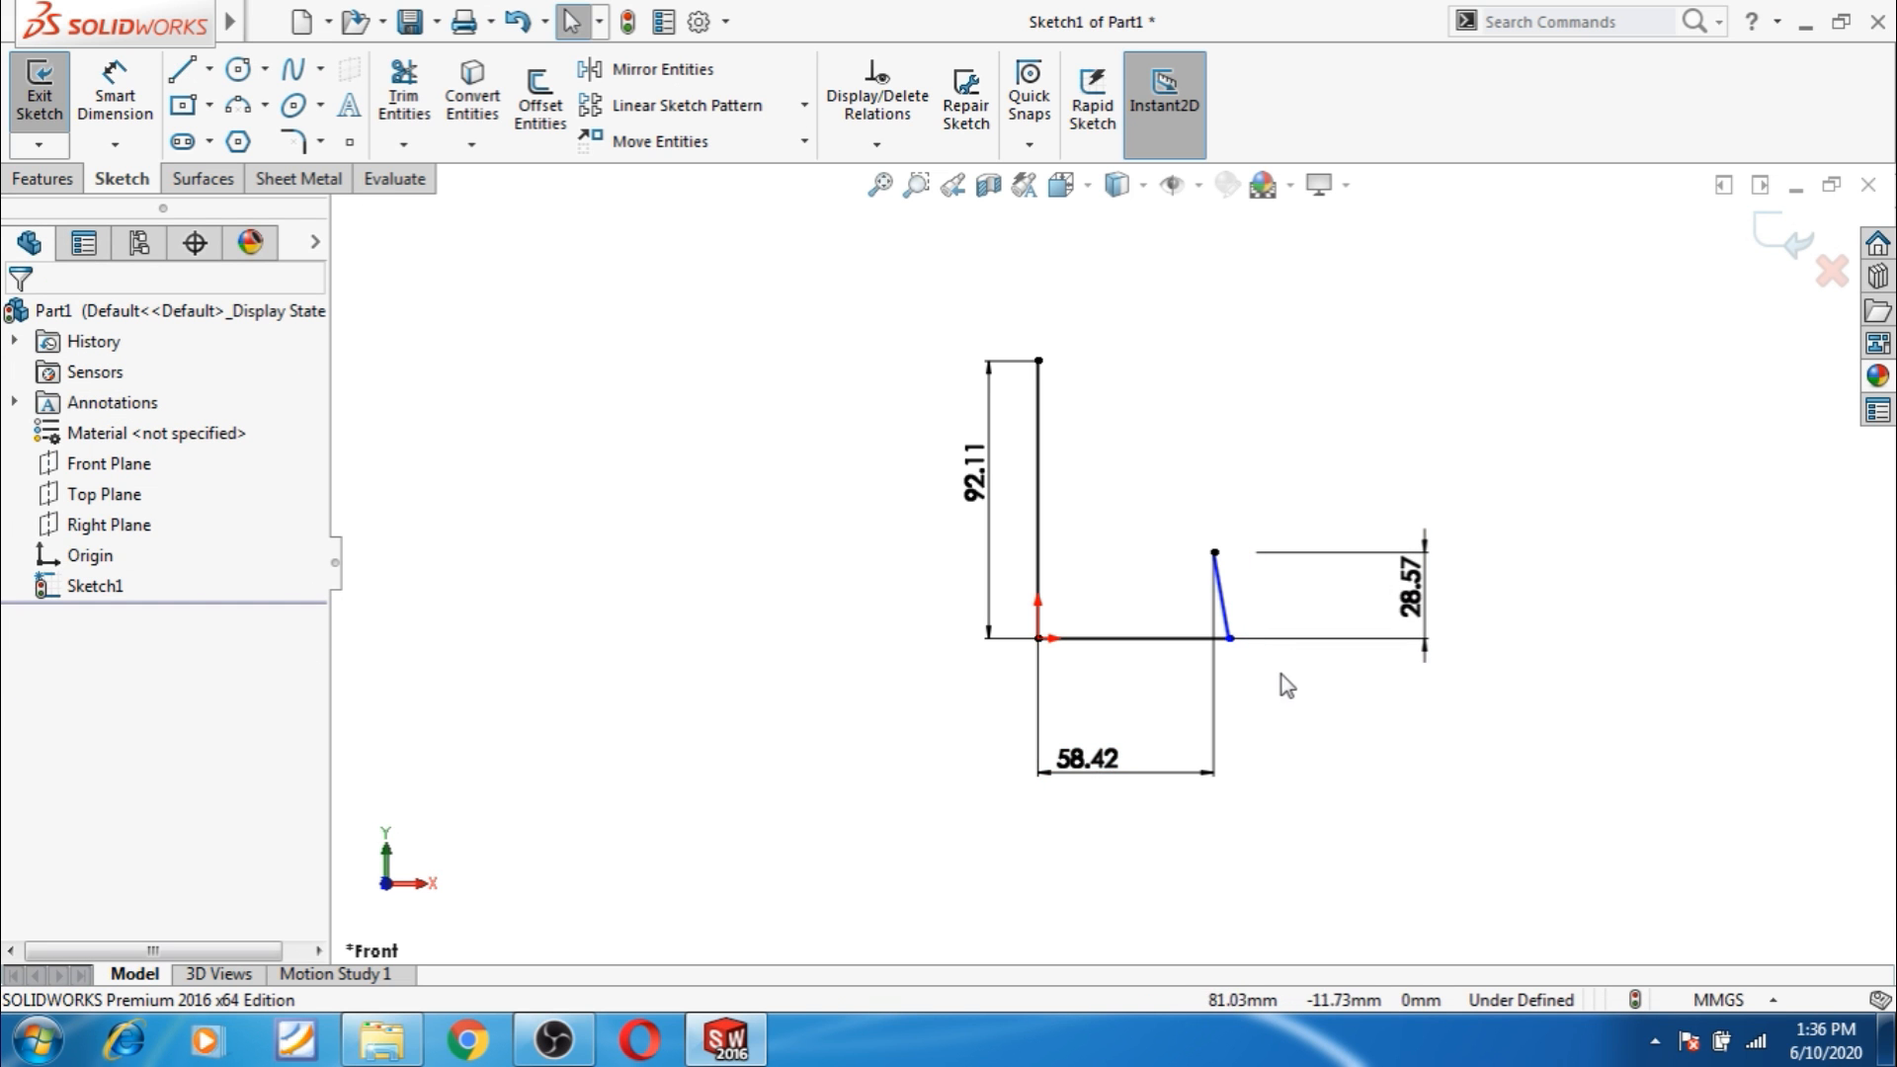
Dimension the horizontal offset between the slanted line's two endpoints as 1.58 mm, placing it below the profile.
{"action": "left_click", "coordinate": [115, 96]}
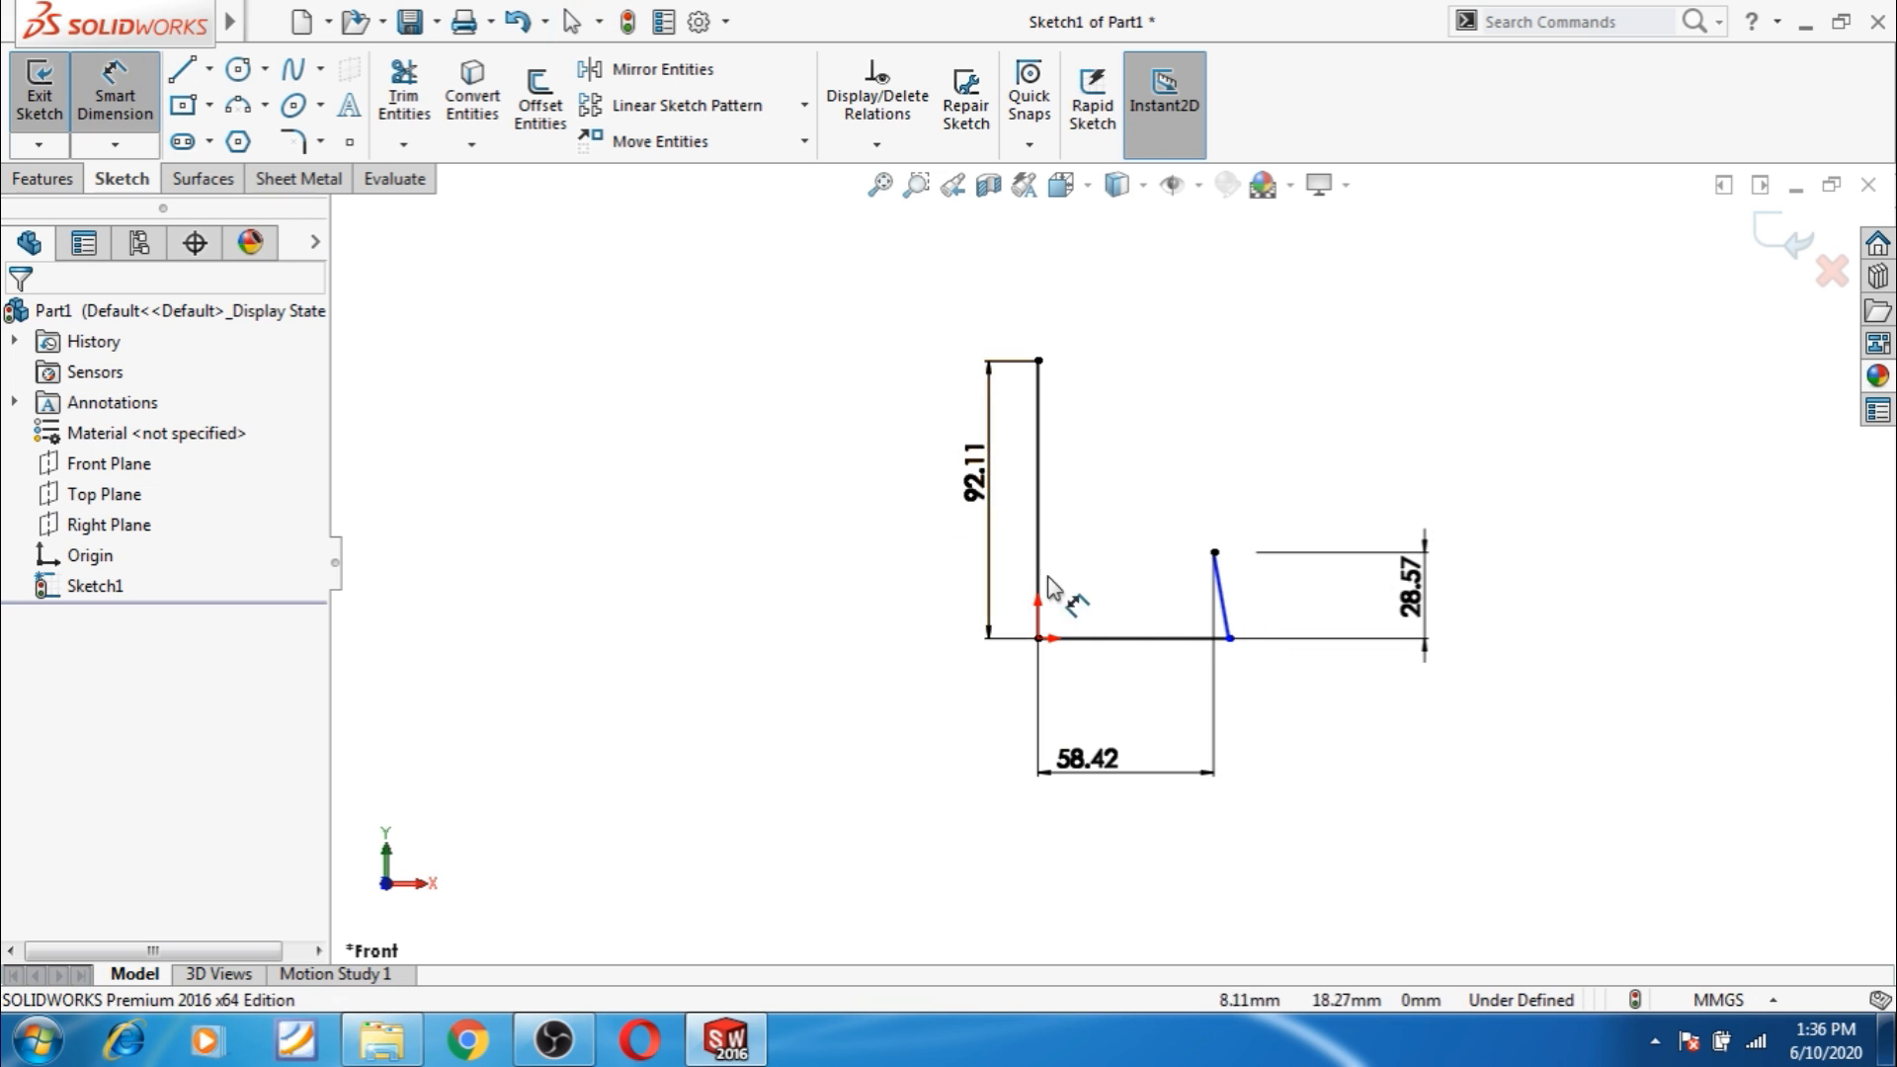
{"action": "left_click", "coordinate": [1215, 554]}
{"action": "left_click", "coordinate": [1230, 638]}
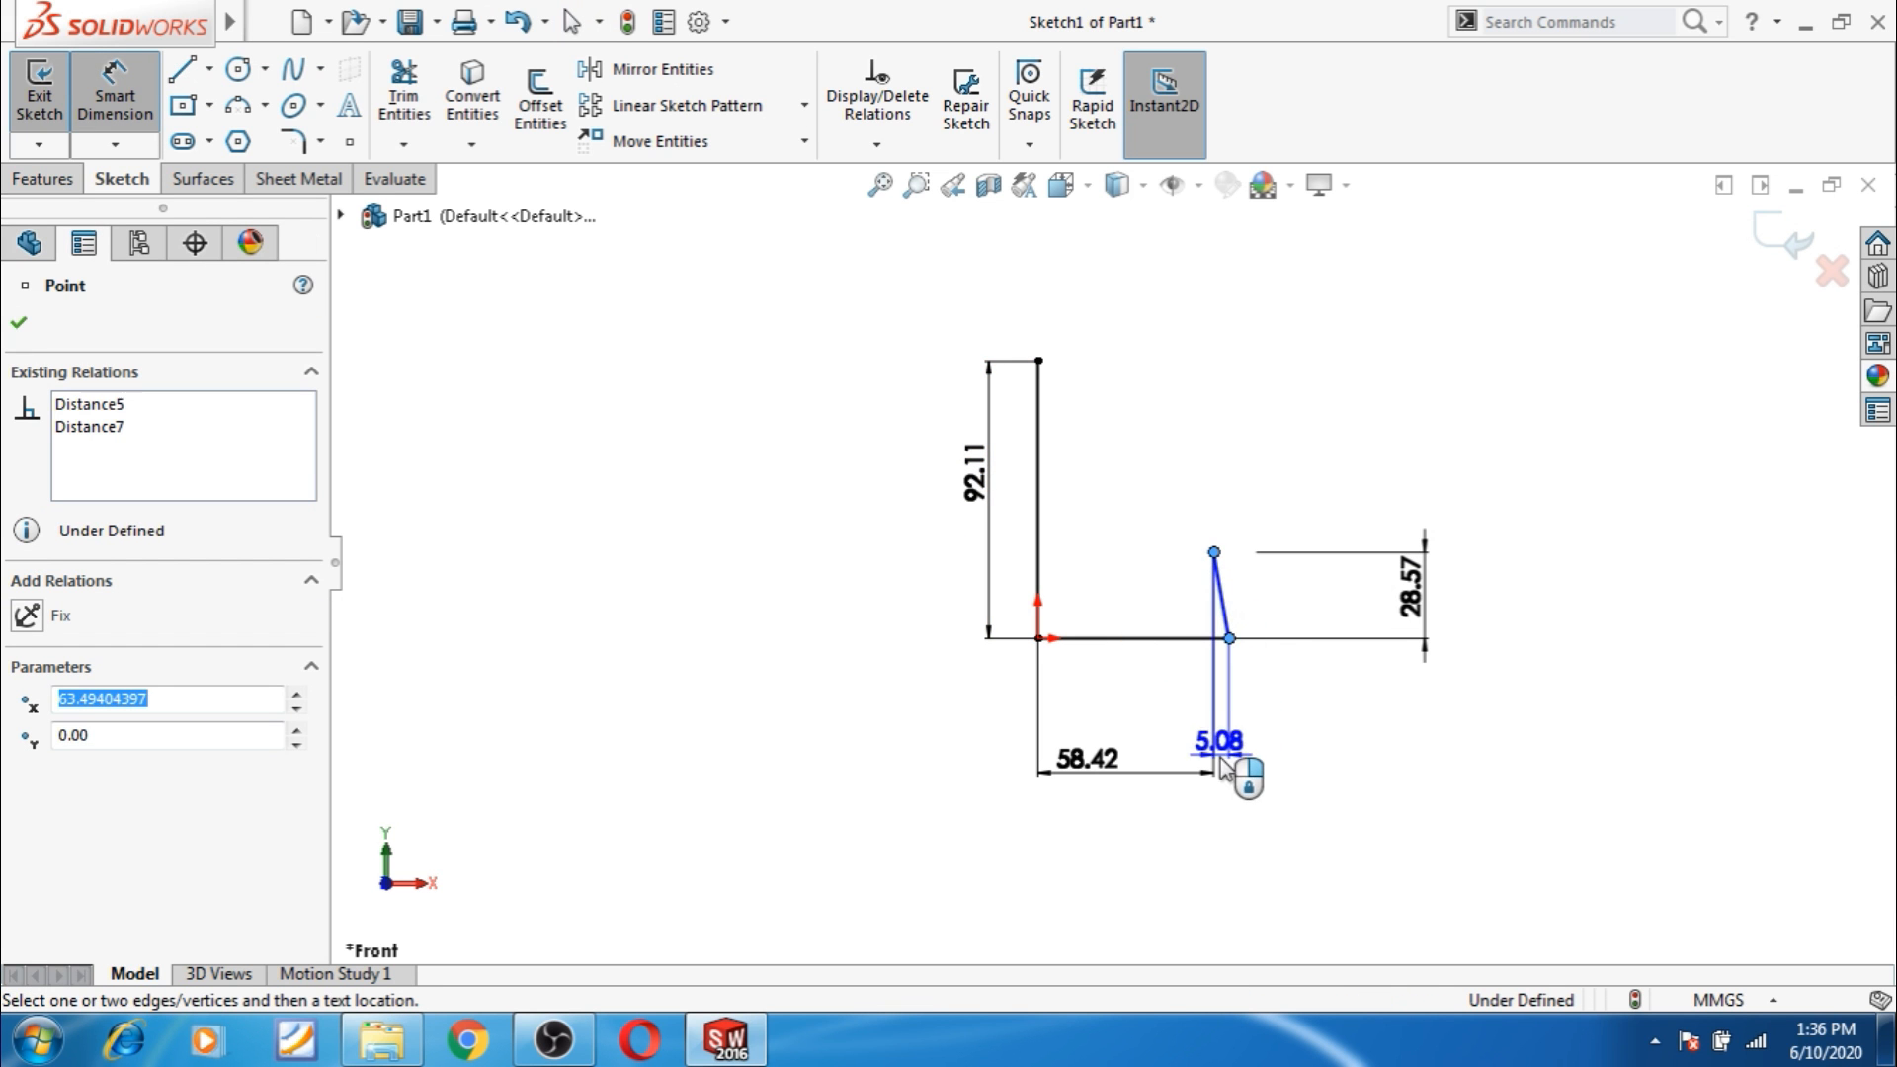
{"action": "left_click", "coordinate": [1230, 770]}
{"action": "type", "text": "1.58"}
{"action": "key", "text": "Return"}
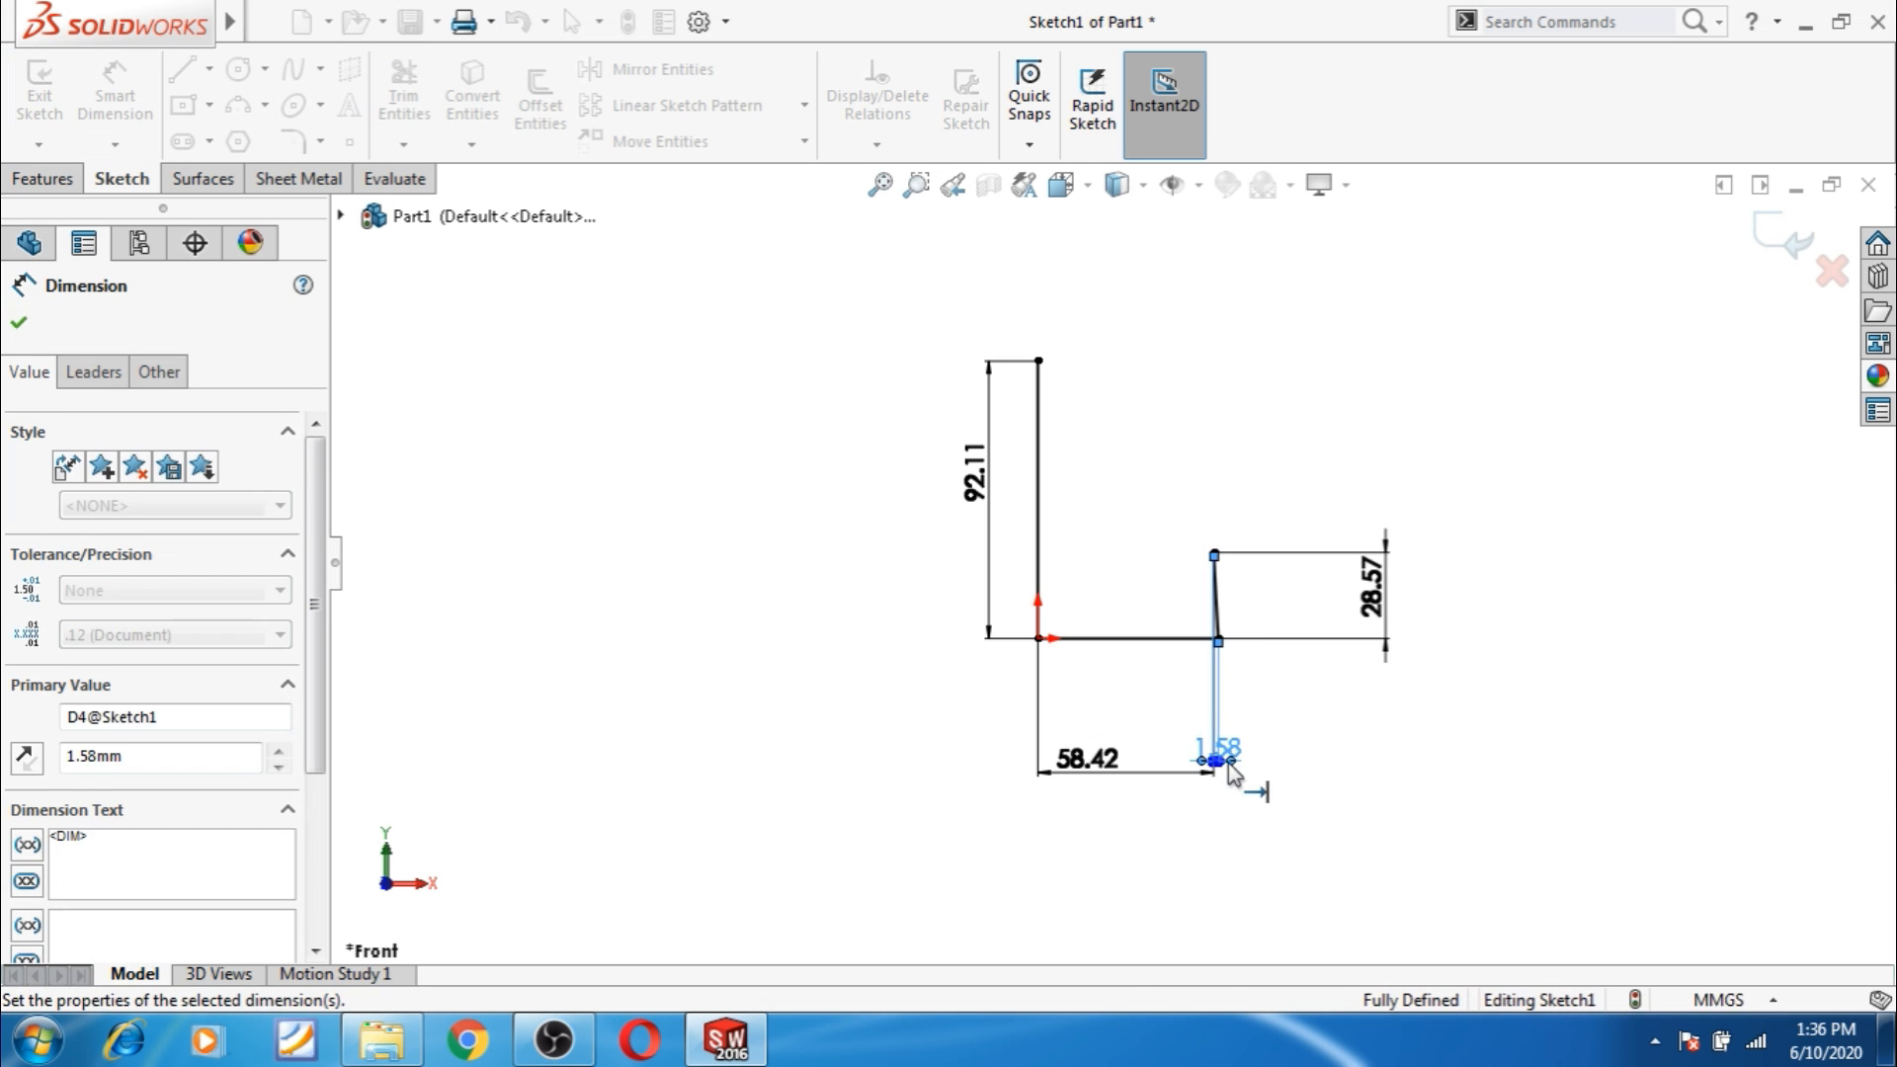
{"action": "left_click", "coordinate": [1304, 729]}
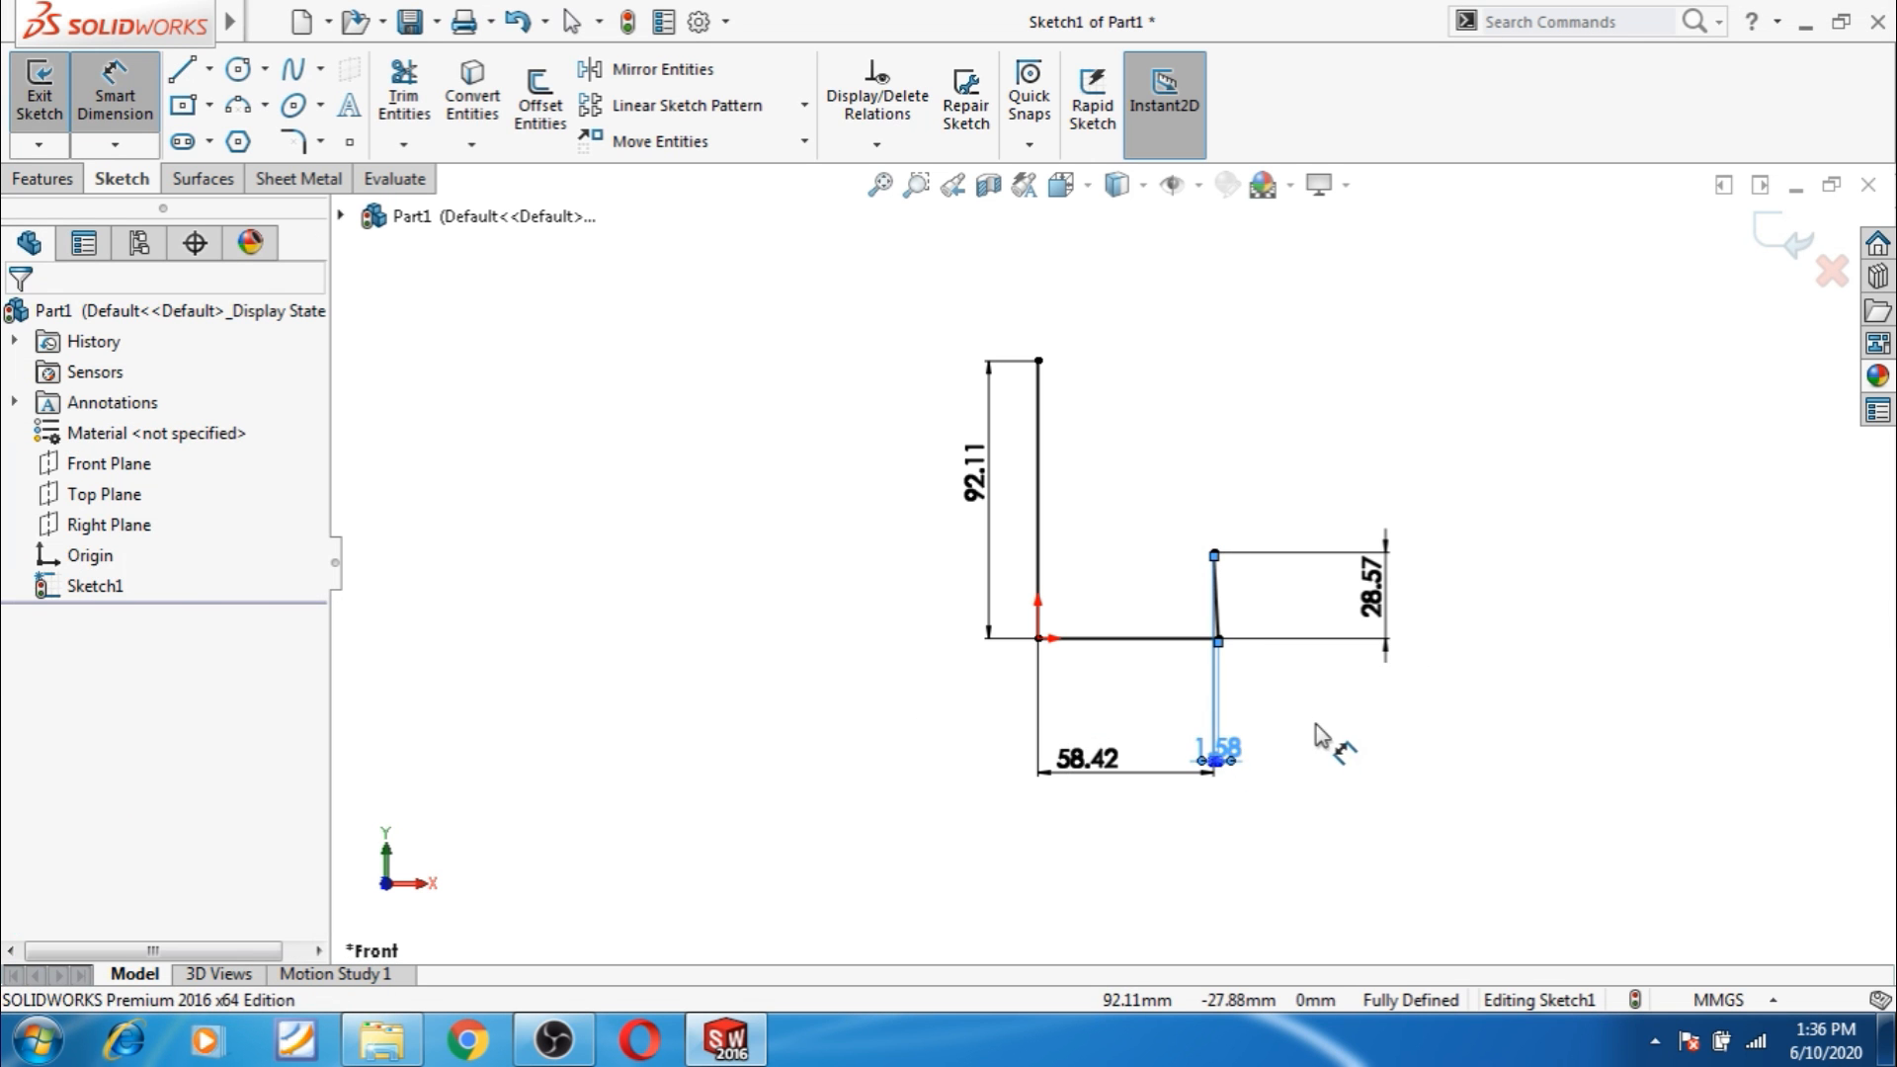
Set the horizontal distance from the origin to the slanted line's upper endpoint to 71.43 mm and move the 1.58 mm dimension outward.
{"action": "left_click", "coordinate": [1092, 778]}
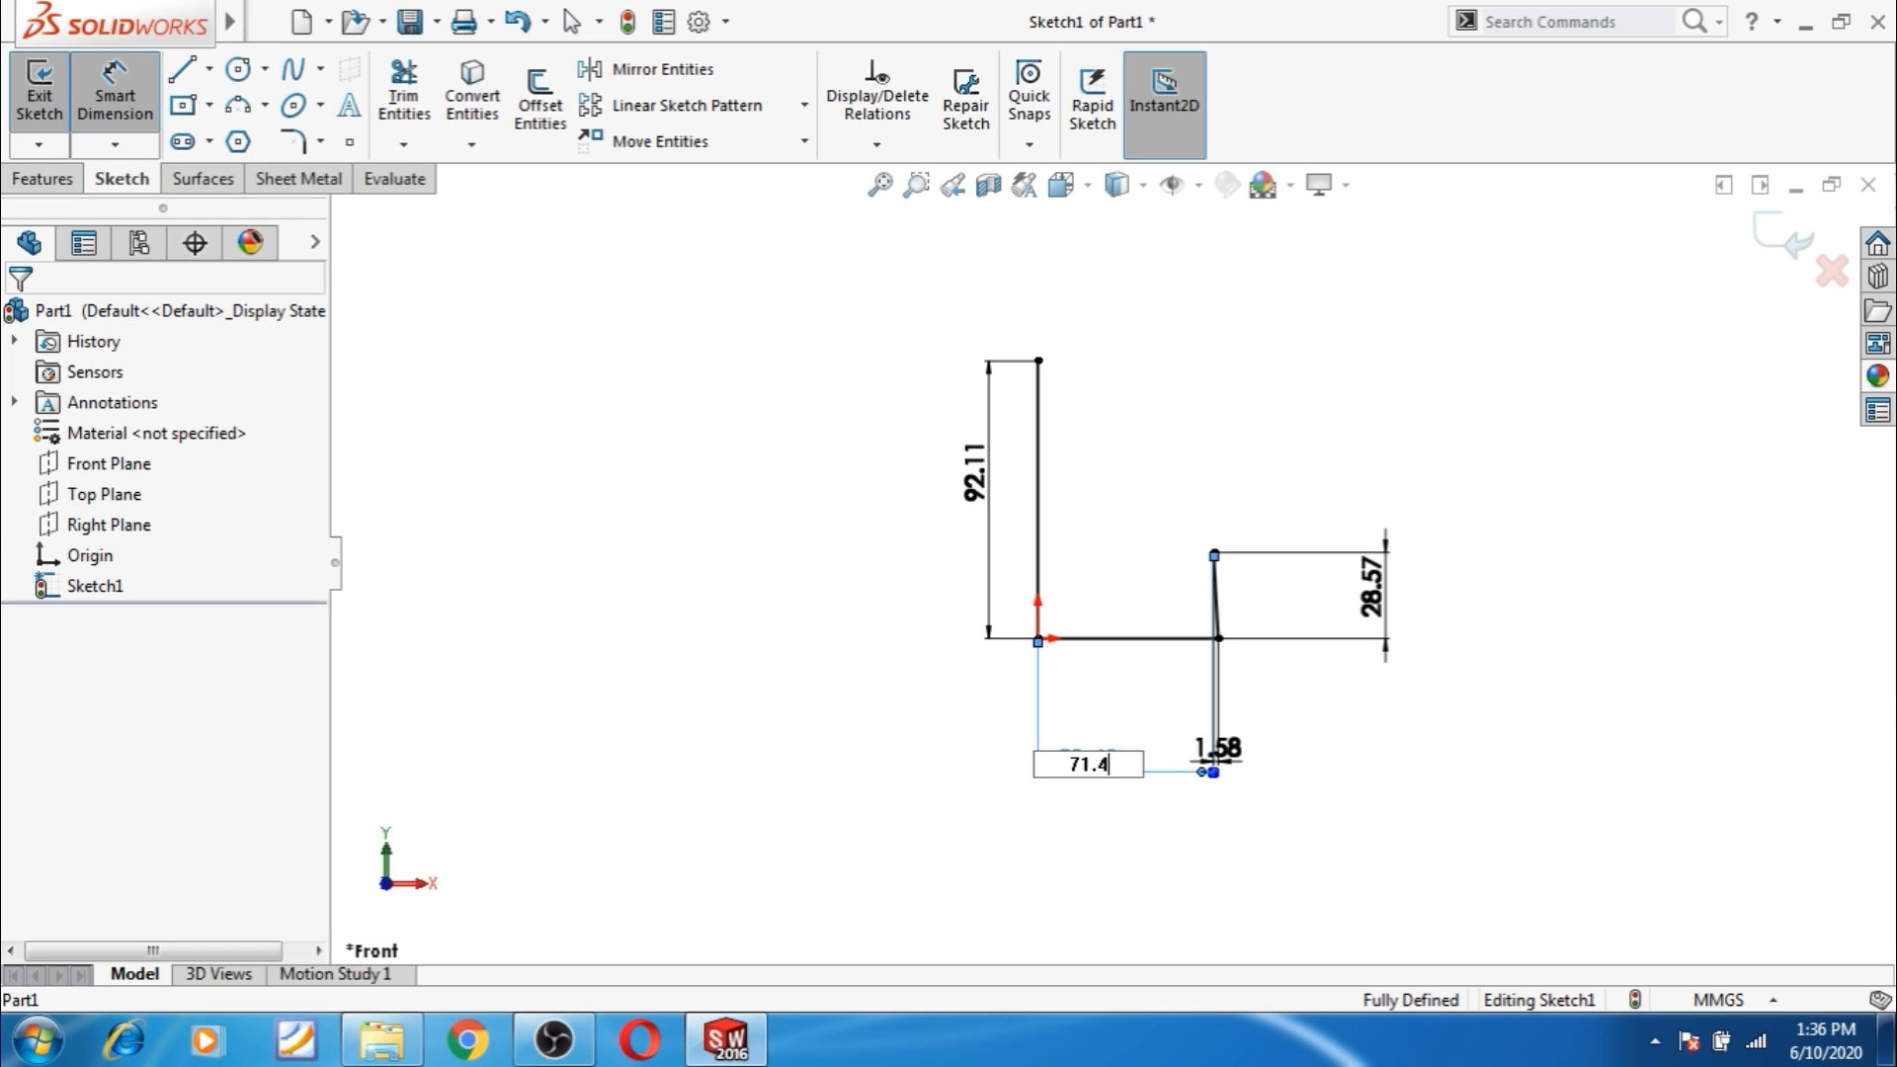
{"action": "key", "text": "Return"}
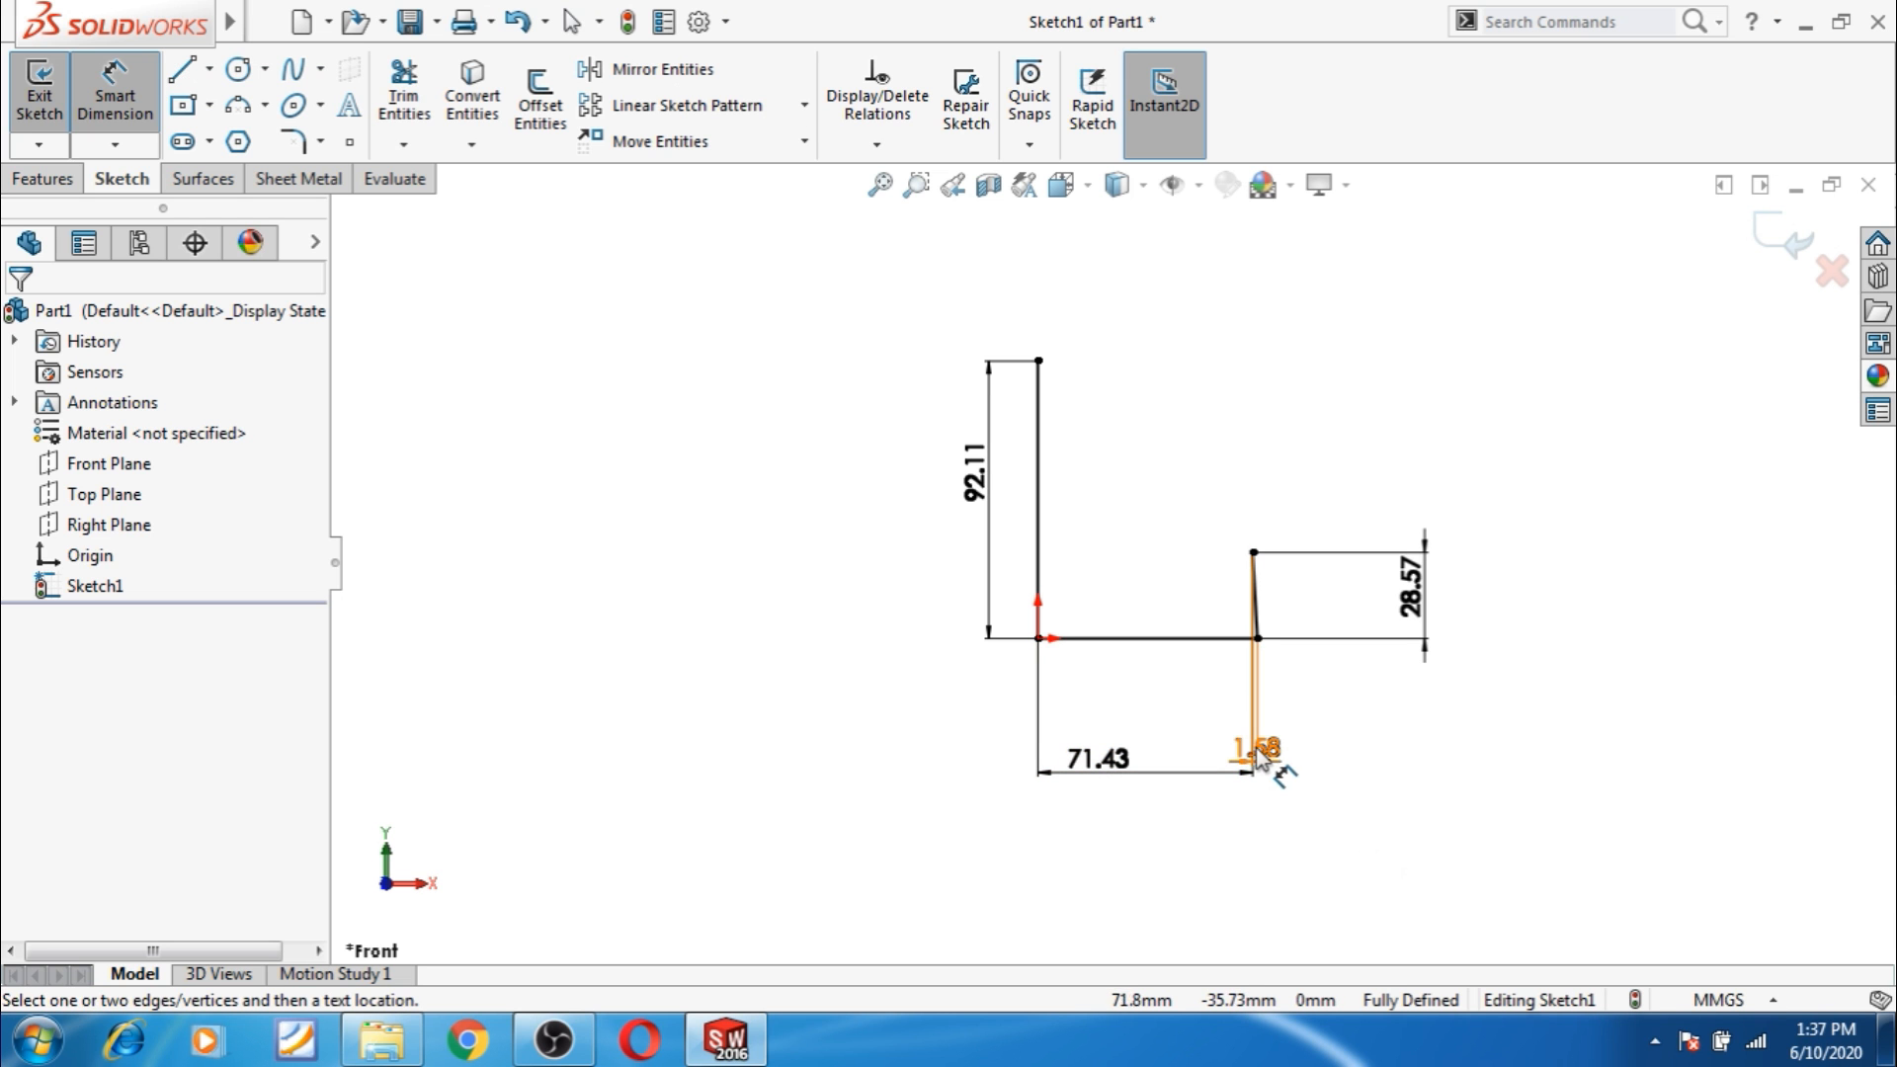
{"action": "left_click_drag", "start_coordinate": [1279, 756], "coordinate": [1336, 753]}
{"action": "left_click", "coordinate": [1354, 692]}
{"action": "scroll", "coordinate": [1329, 535], "scroll_direction": "up", "scroll_amount": 2}
{"action": "scroll", "coordinate": [1310, 510], "scroll_direction": "down", "scroll_amount": 1}
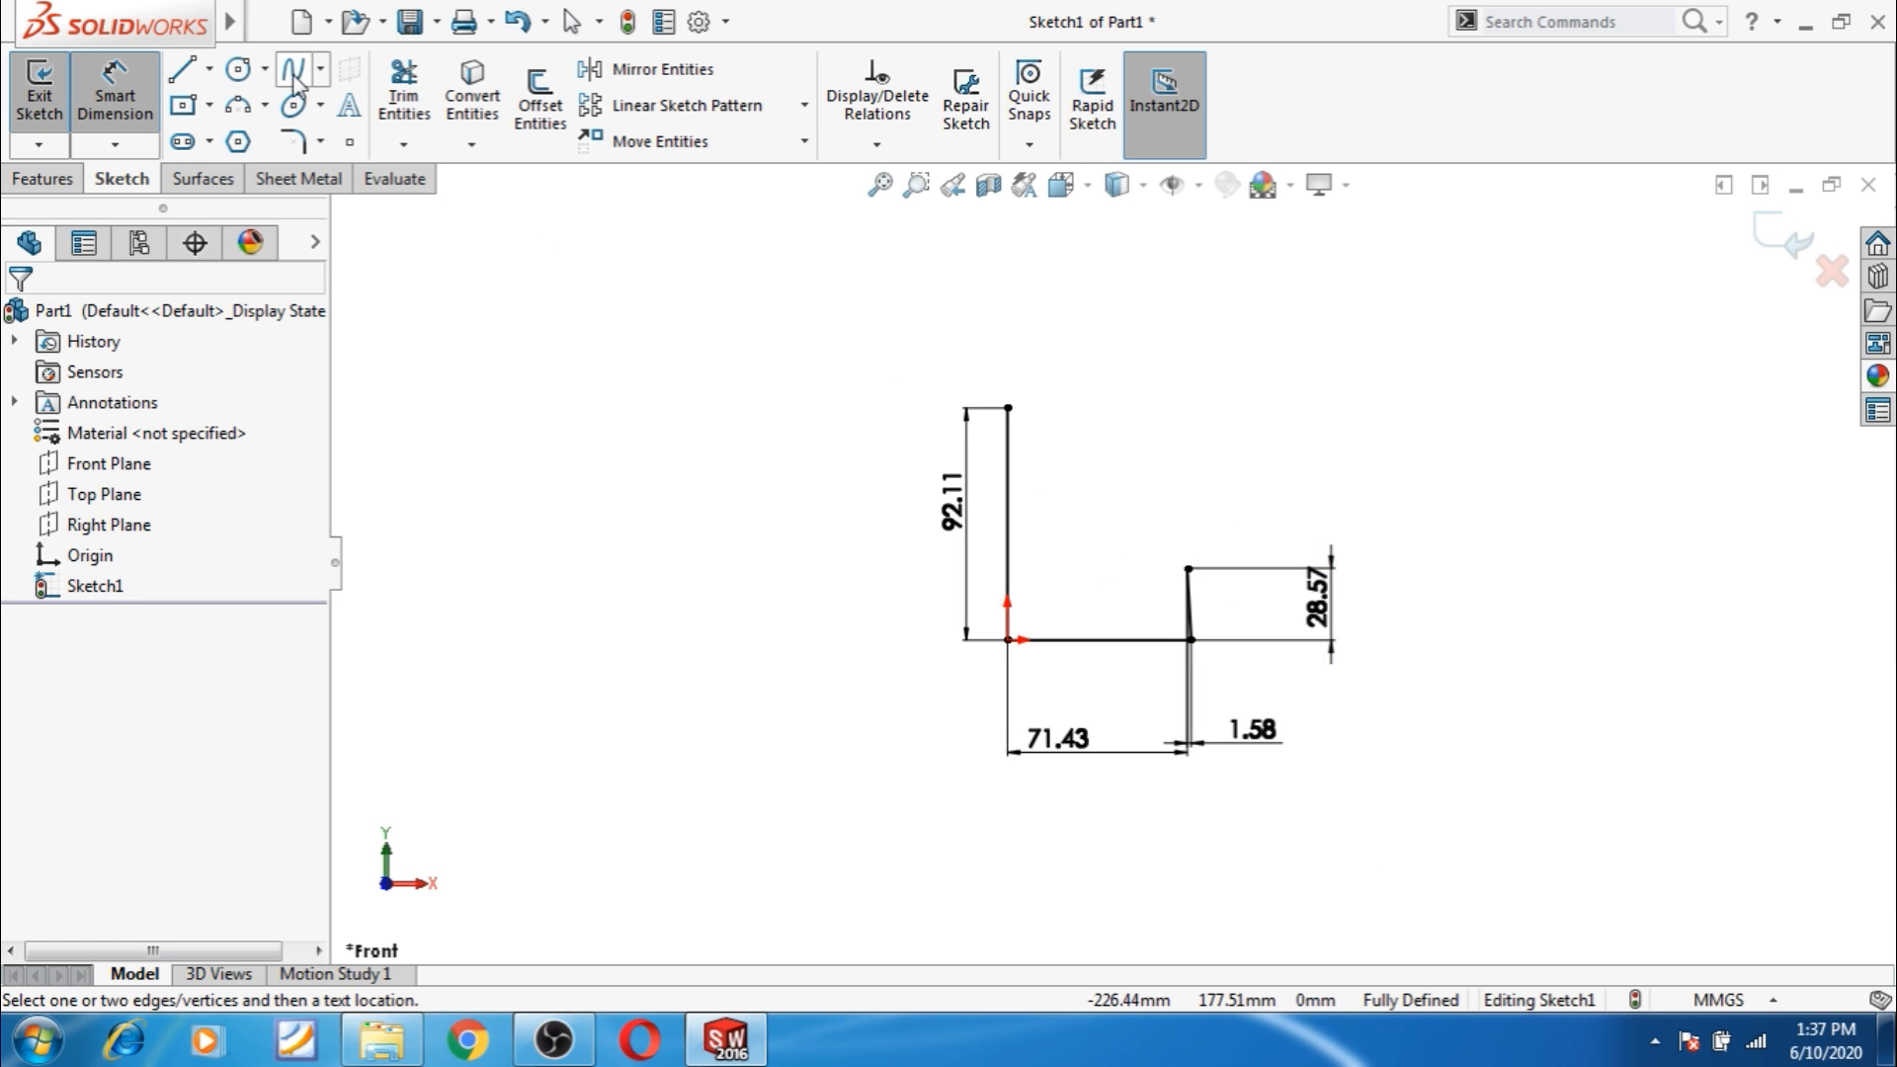
{"action": "left_click", "coordinate": [265, 107]}
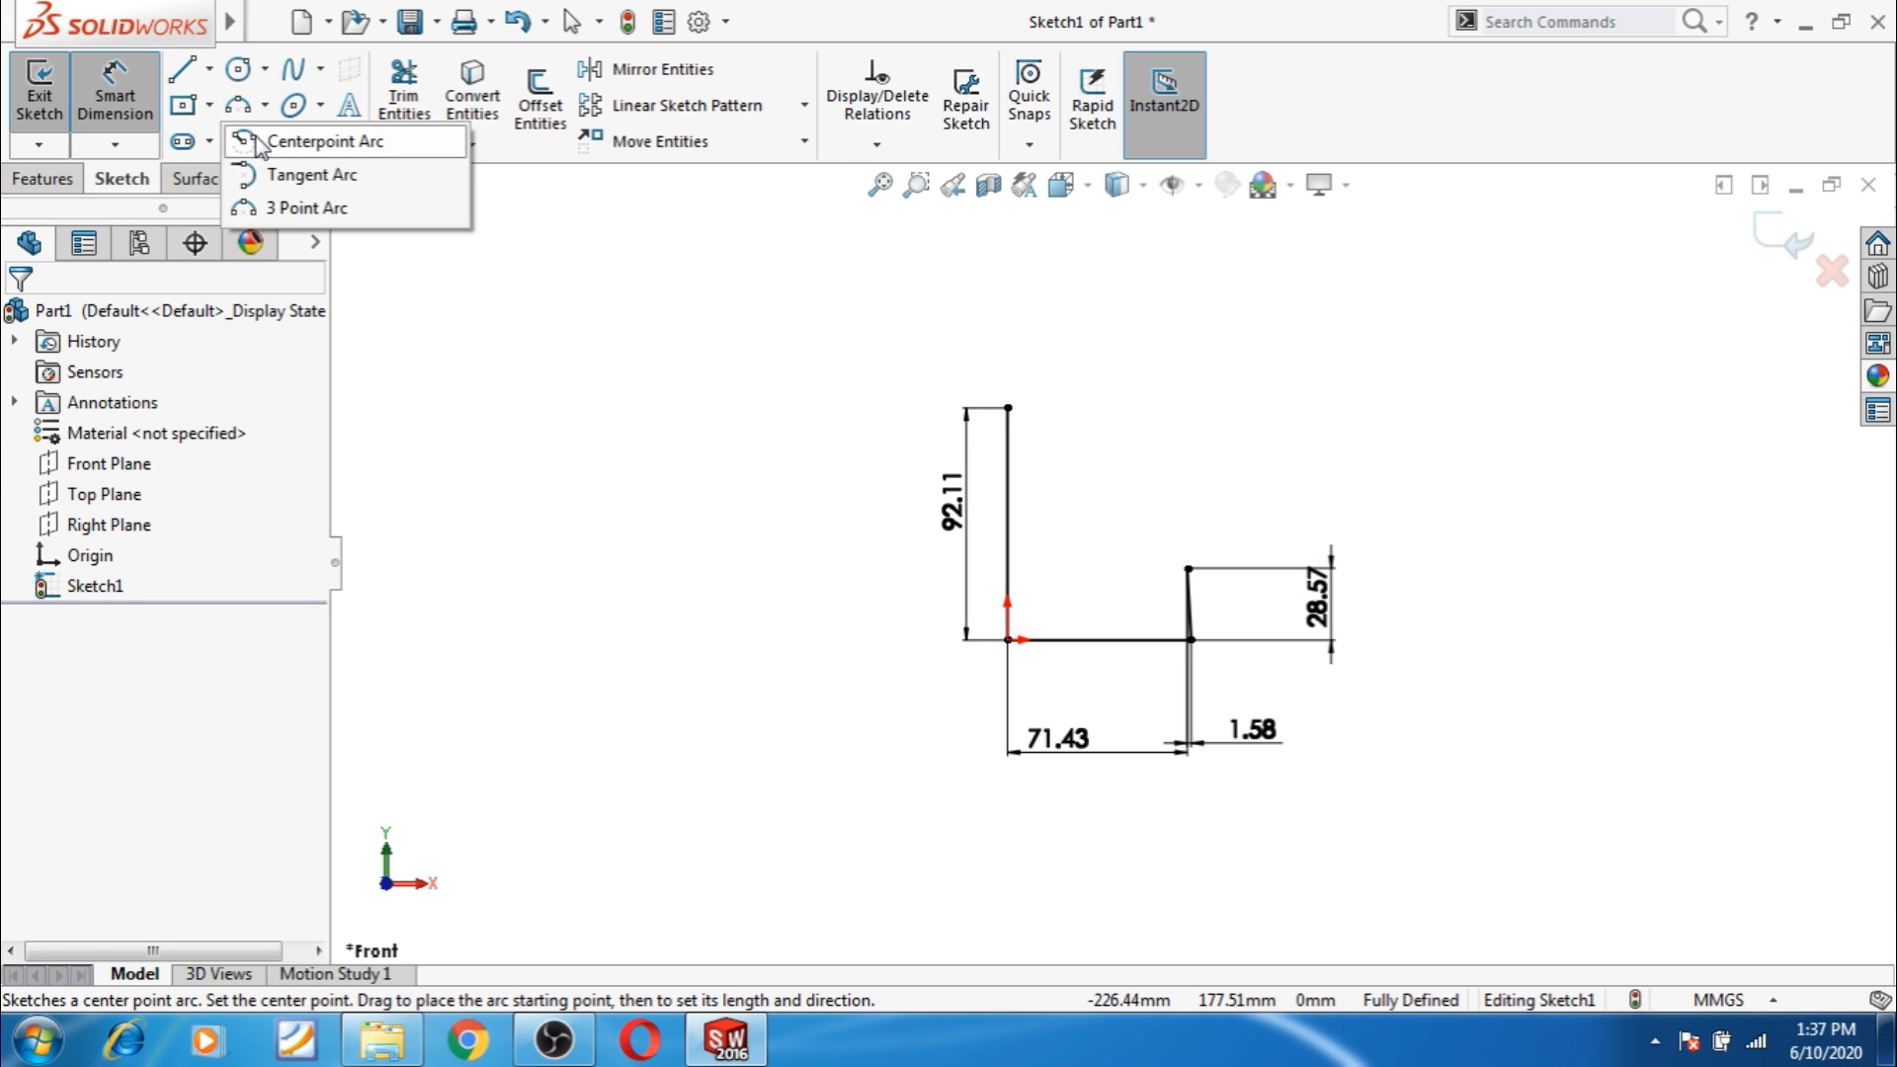
{"action": "left_click", "coordinate": [258, 145]}
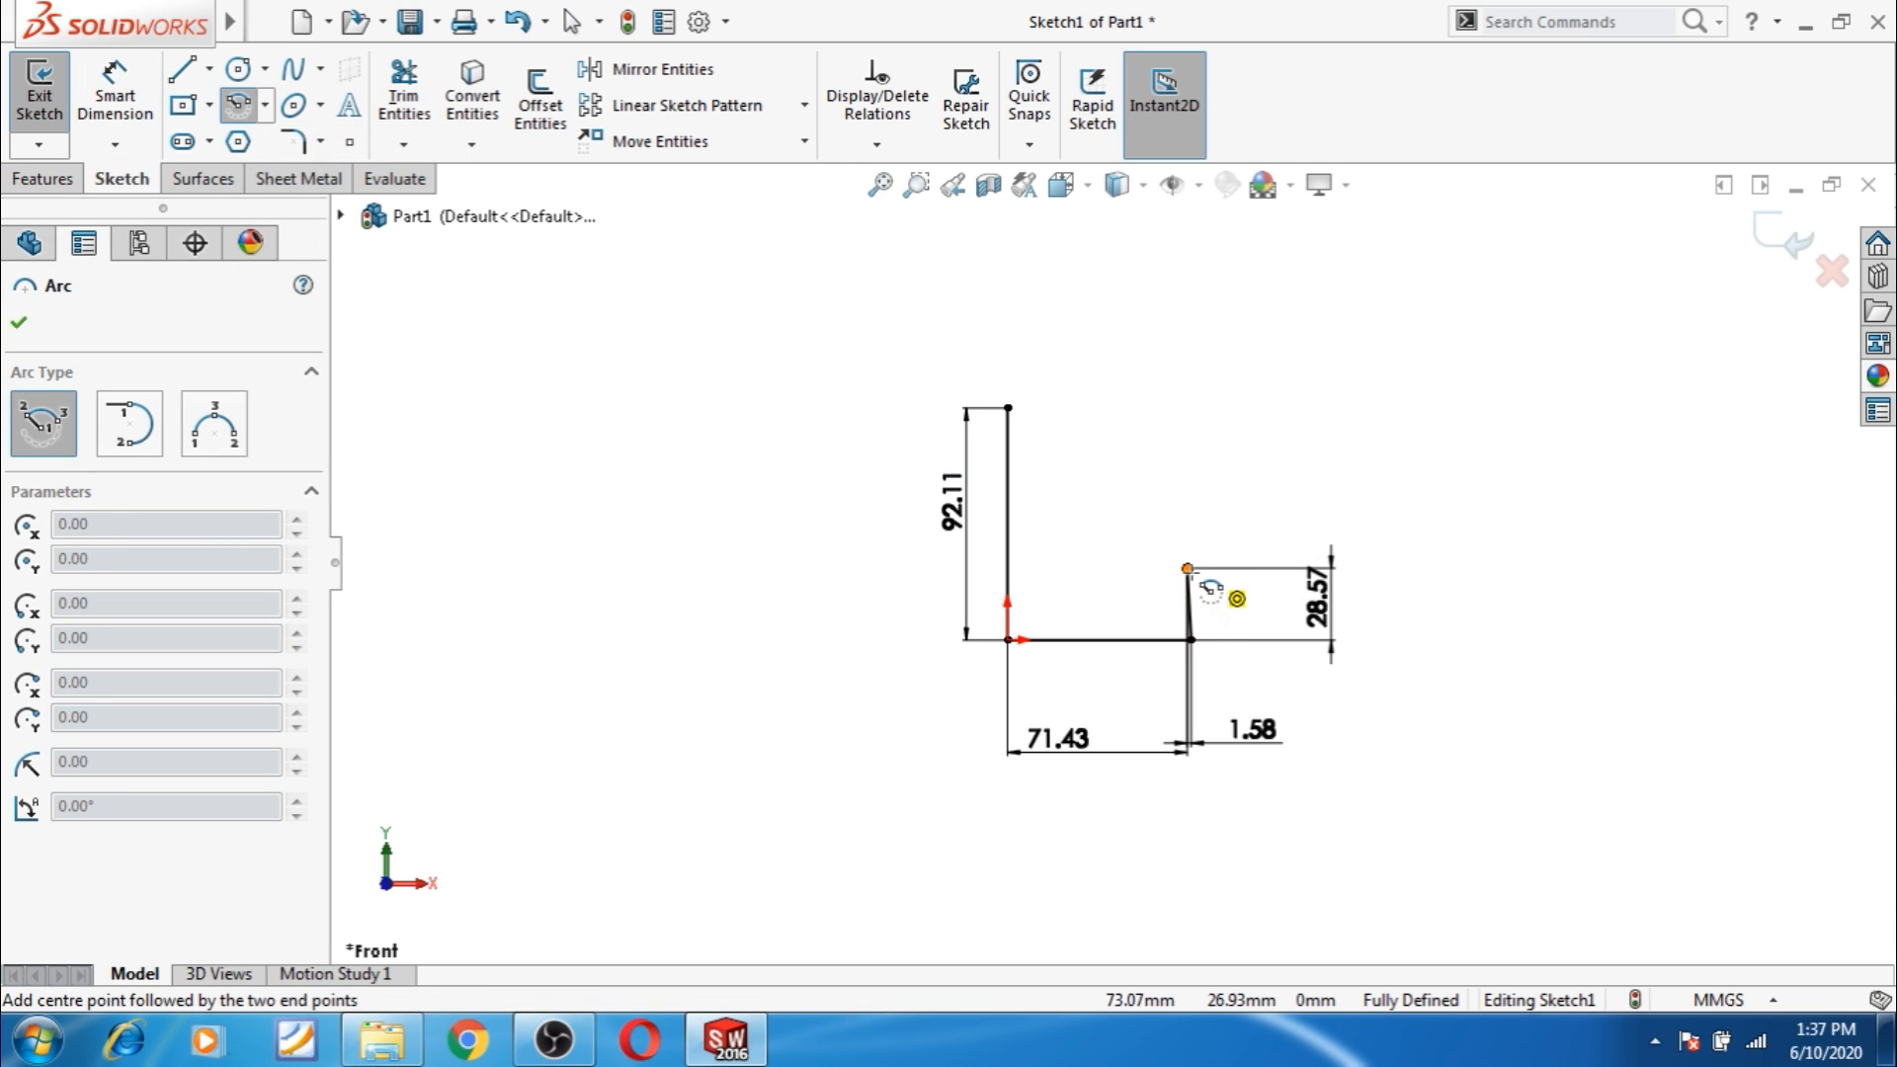
{"action": "left_click", "coordinate": [1188, 568]}
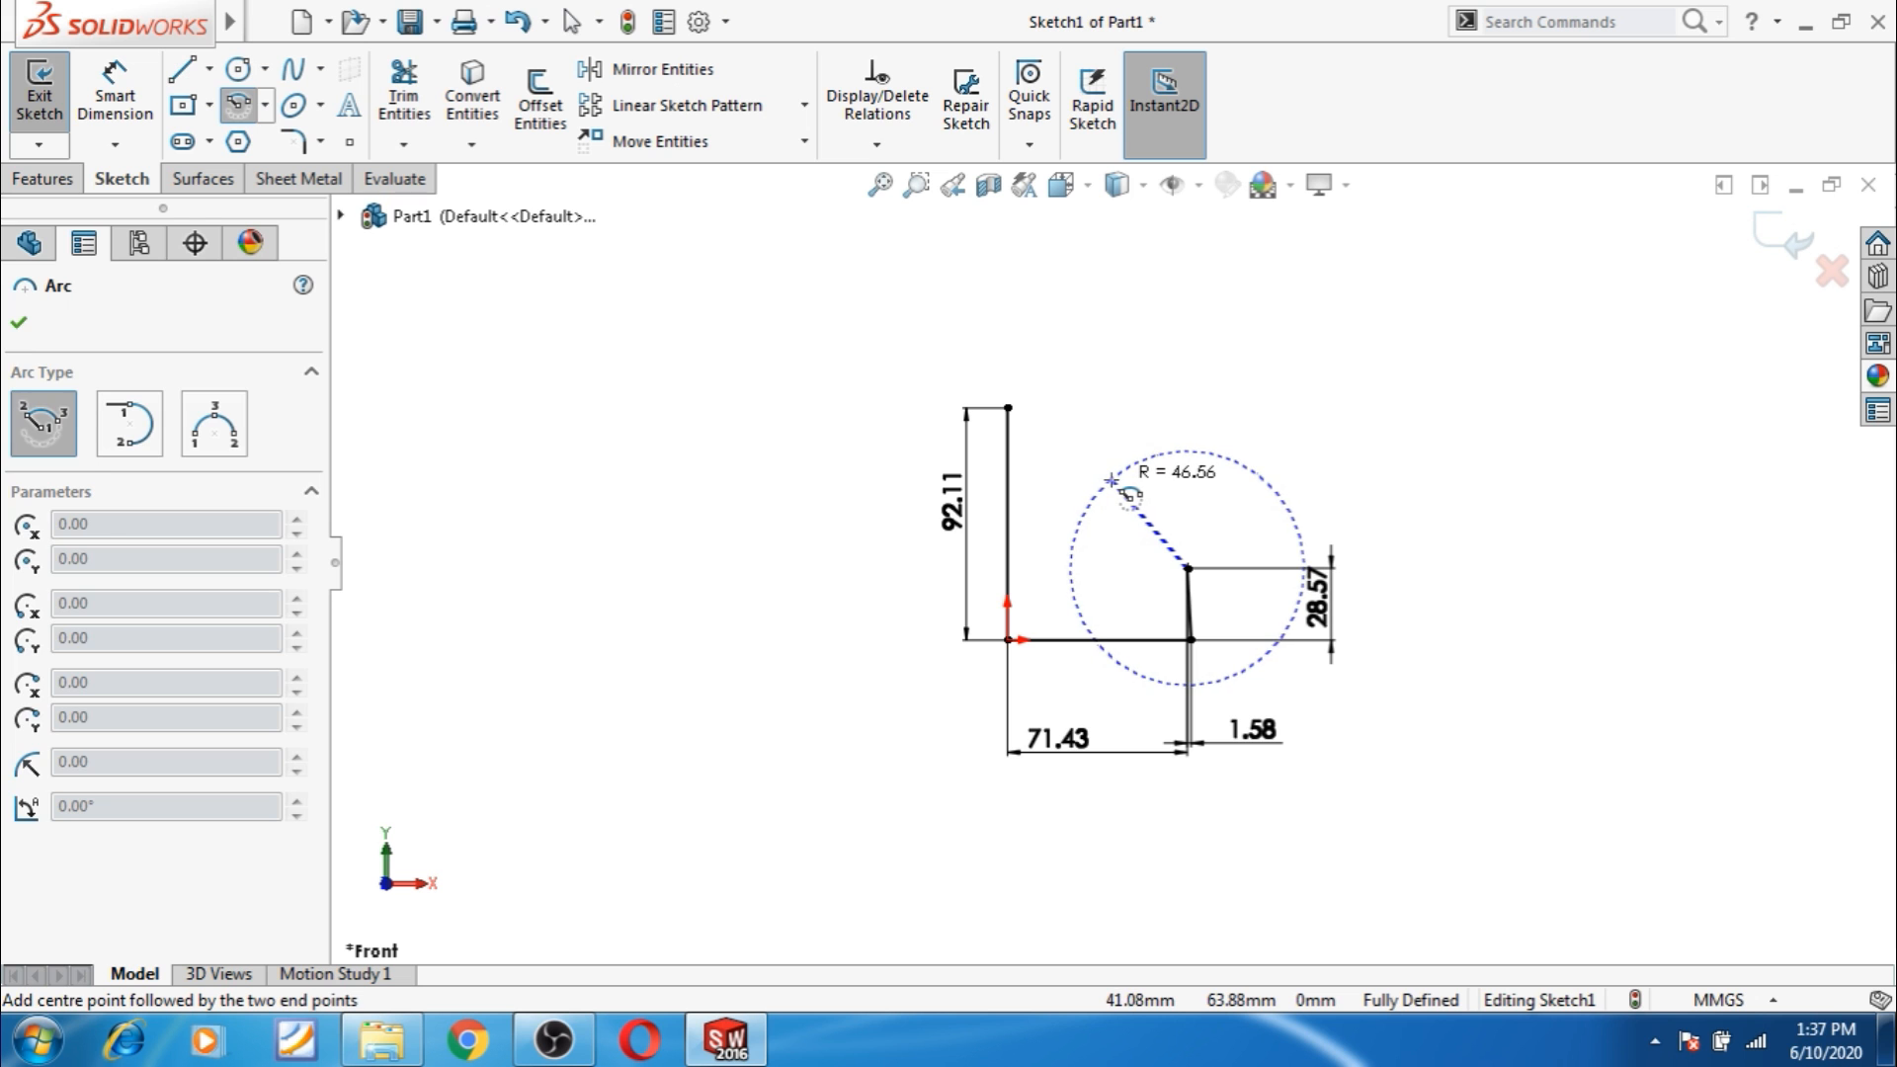
{"action": "key", "text": "Escape"}
{"action": "key", "text": "Escape"}
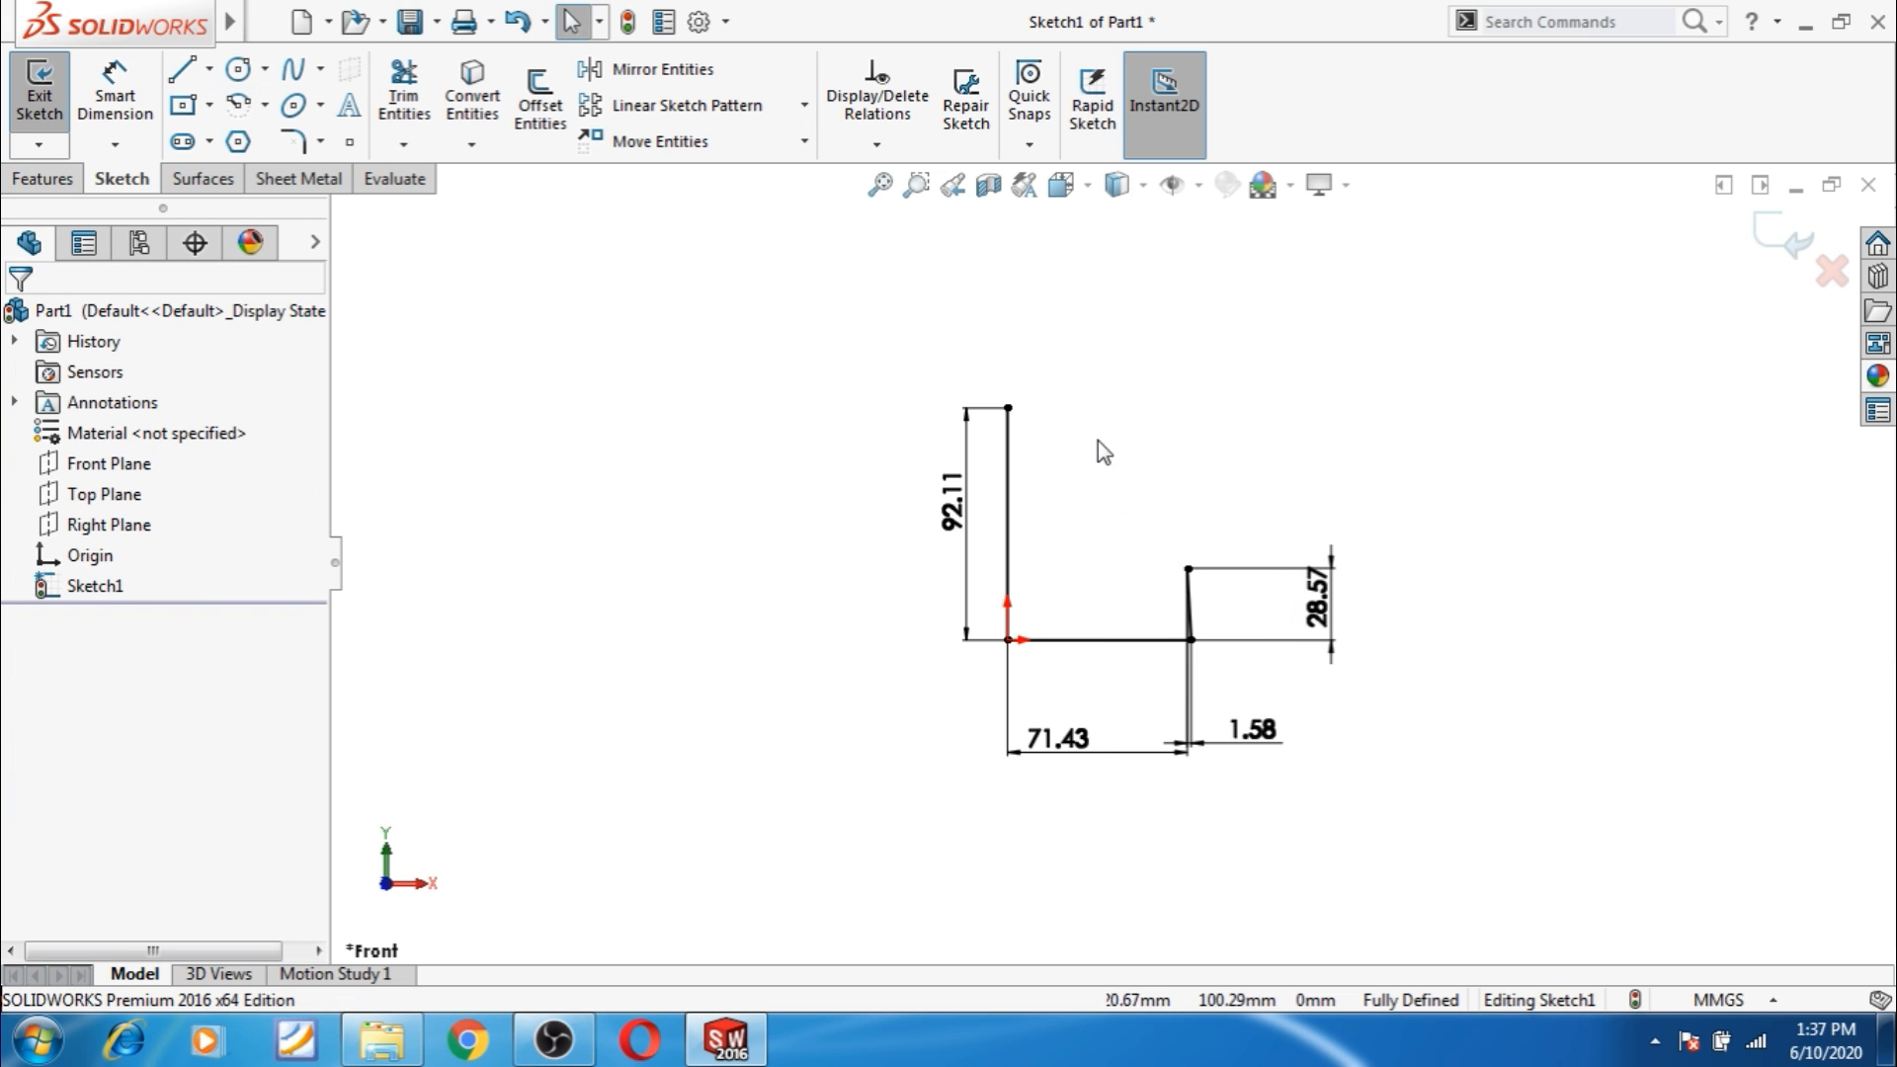
Sketch a centerpoint arc of about 33 mm radius, centred above the slanted line, from its upper endpoint up toward the vertical line.
{"action": "left_click", "coordinate": [239, 105]}
{"action": "left_click", "coordinate": [1209, 488]}
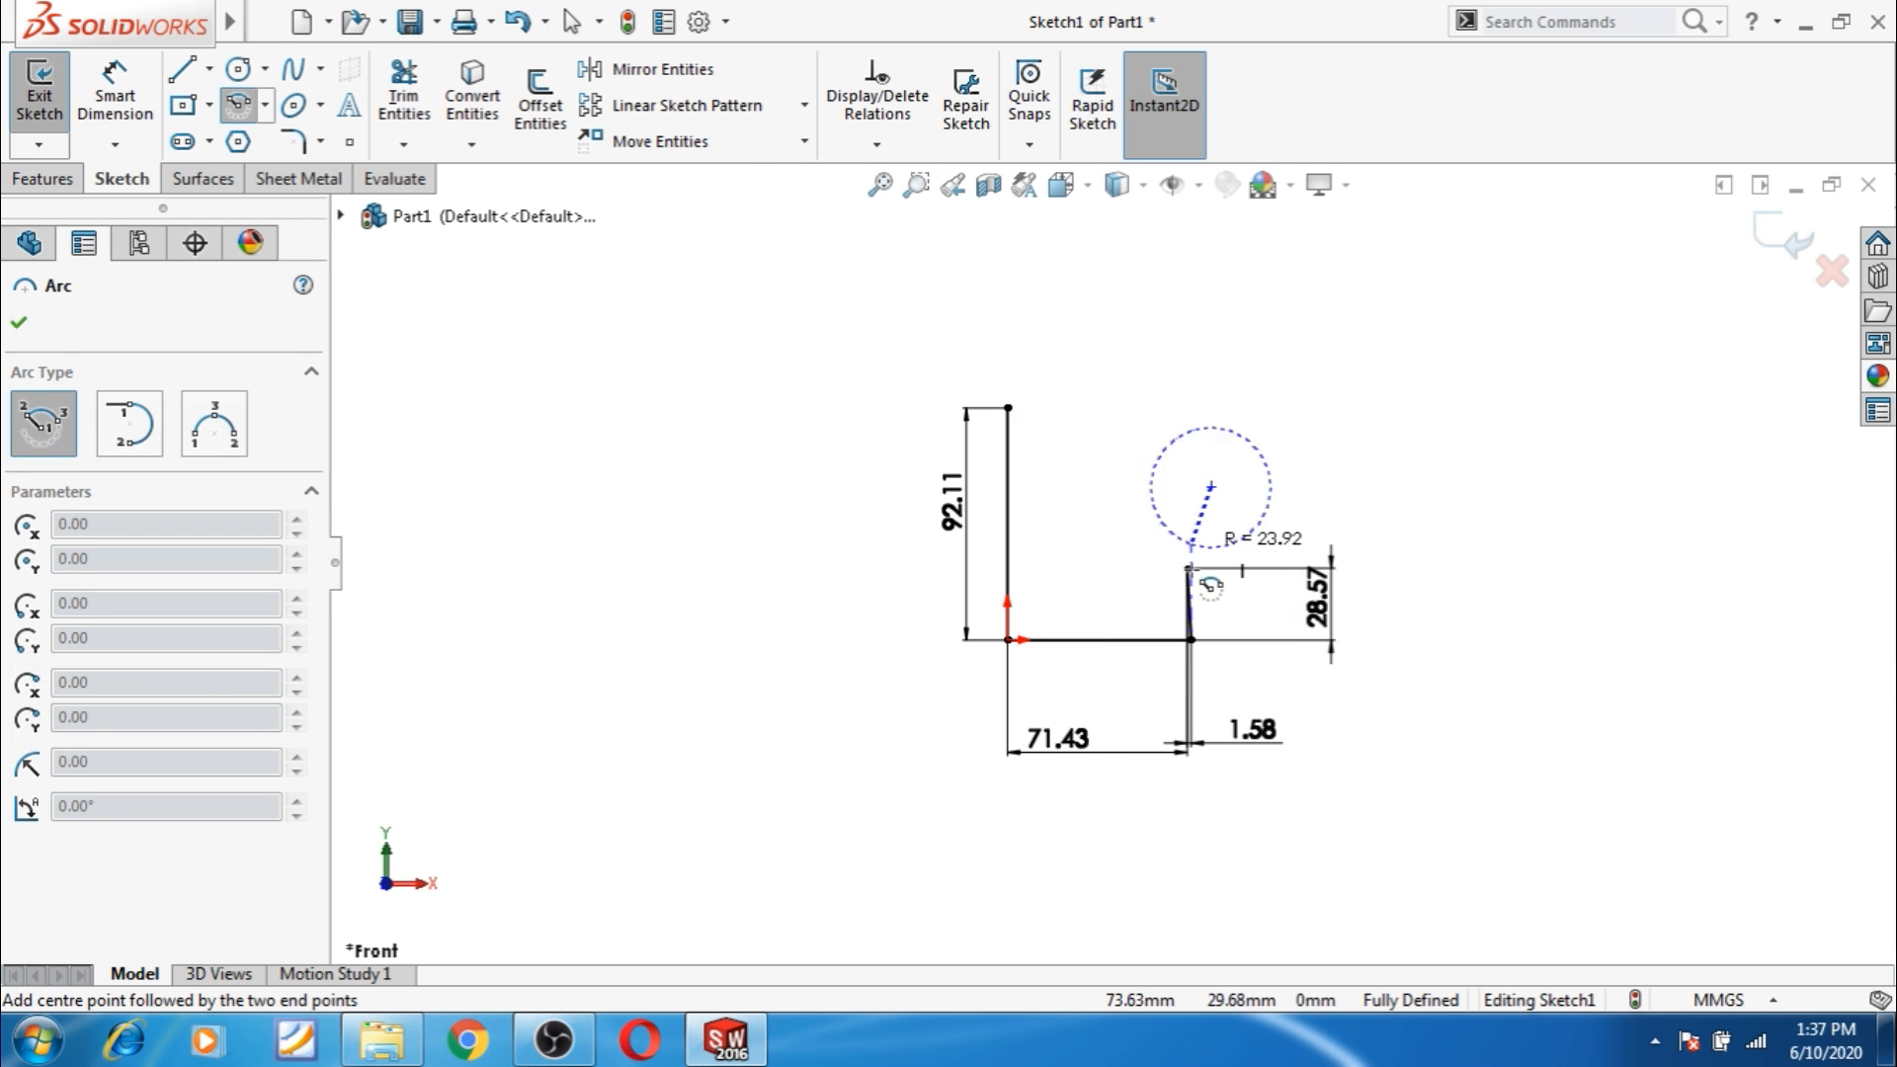
{"action": "left_click", "coordinate": [1188, 569]}
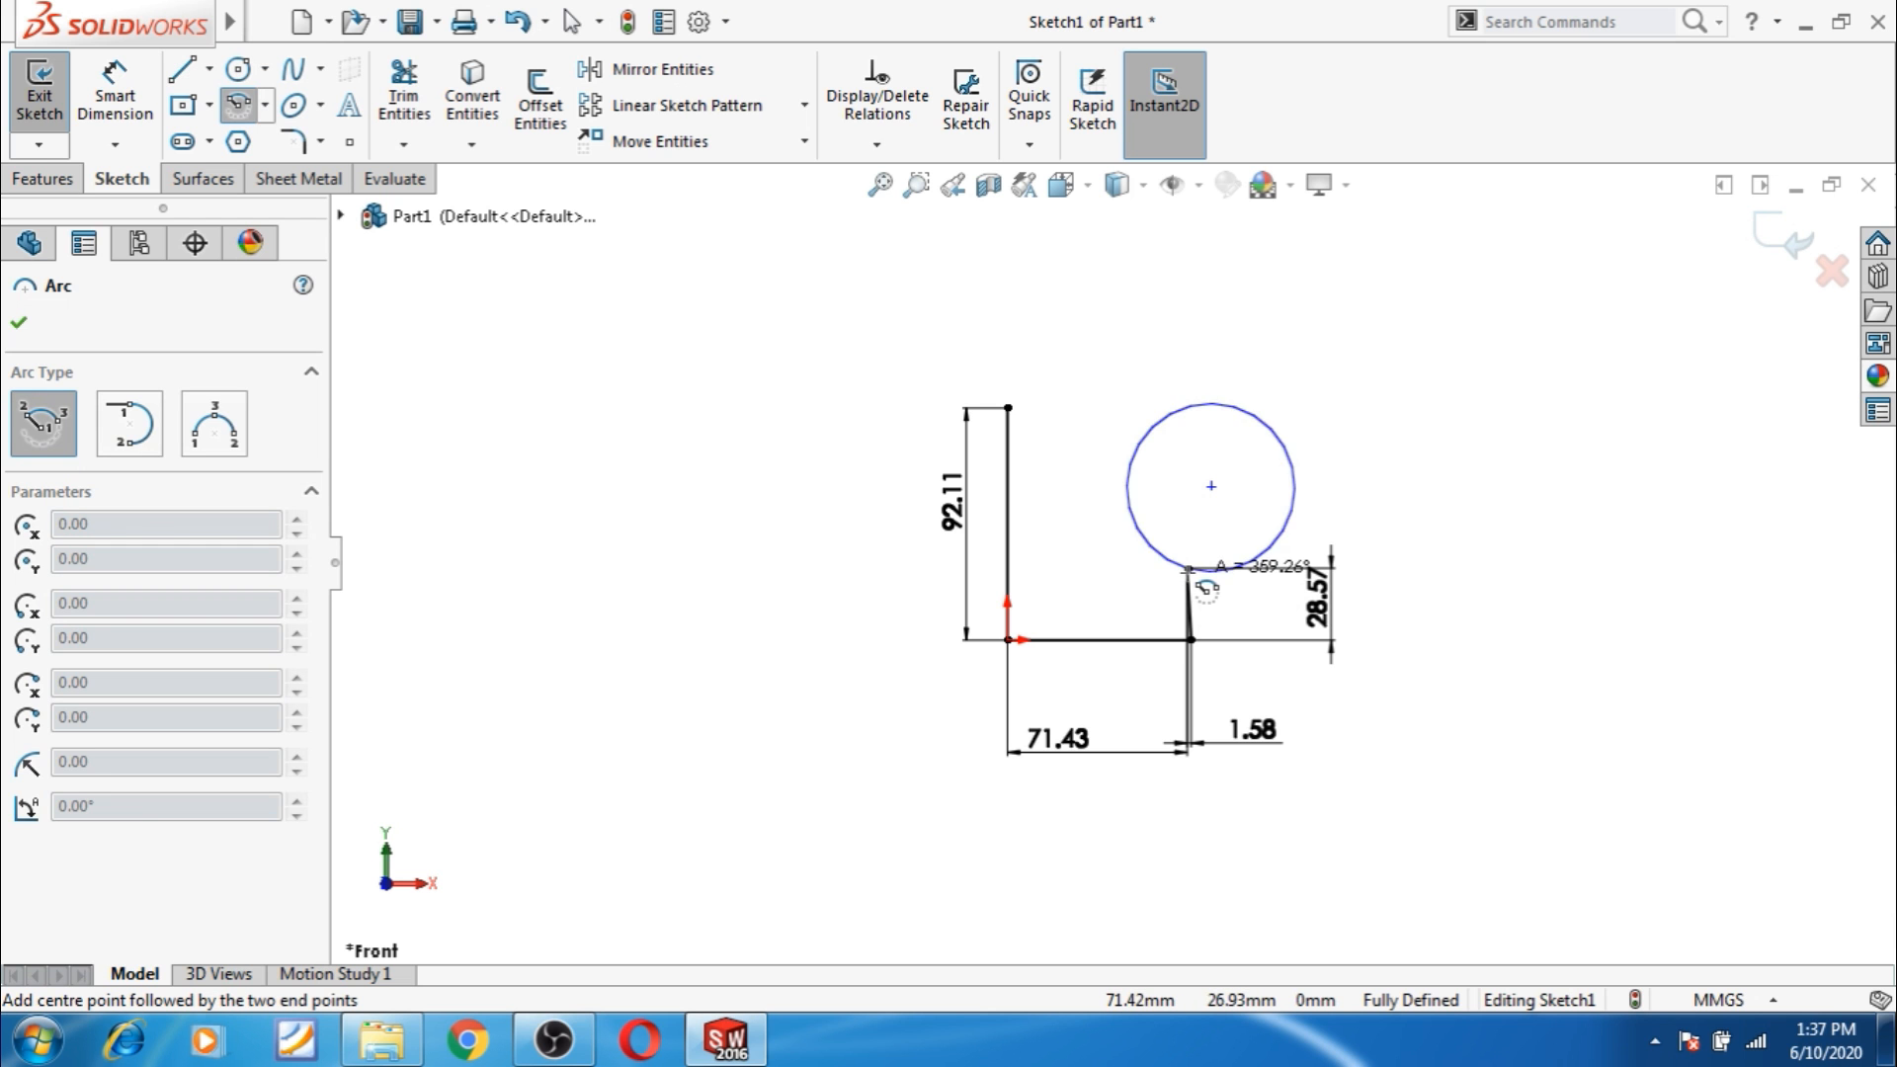
{"action": "left_click", "coordinate": [1126, 504]}
{"action": "key", "text": "Escape"}
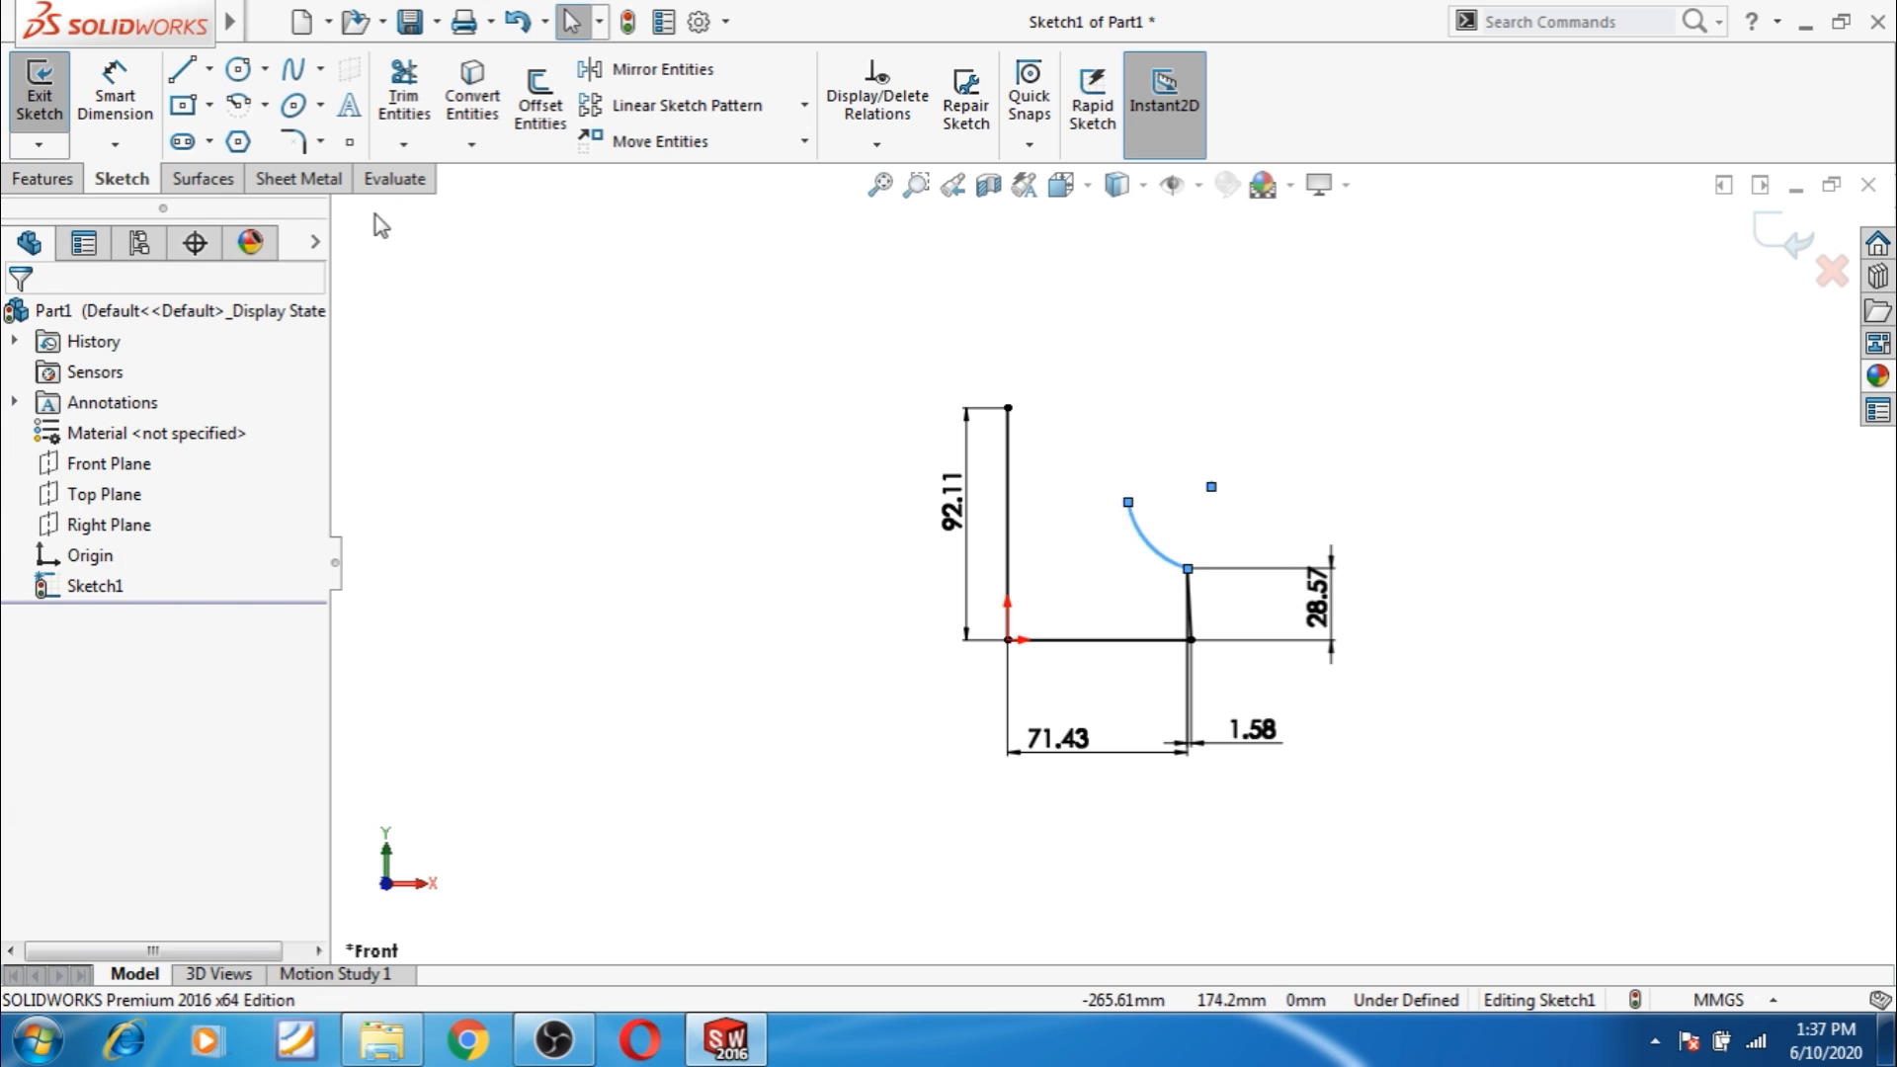
Dimension the radius of the arc above the slanted line as 76.2 mm.
{"action": "left_click", "coordinate": [115, 91]}
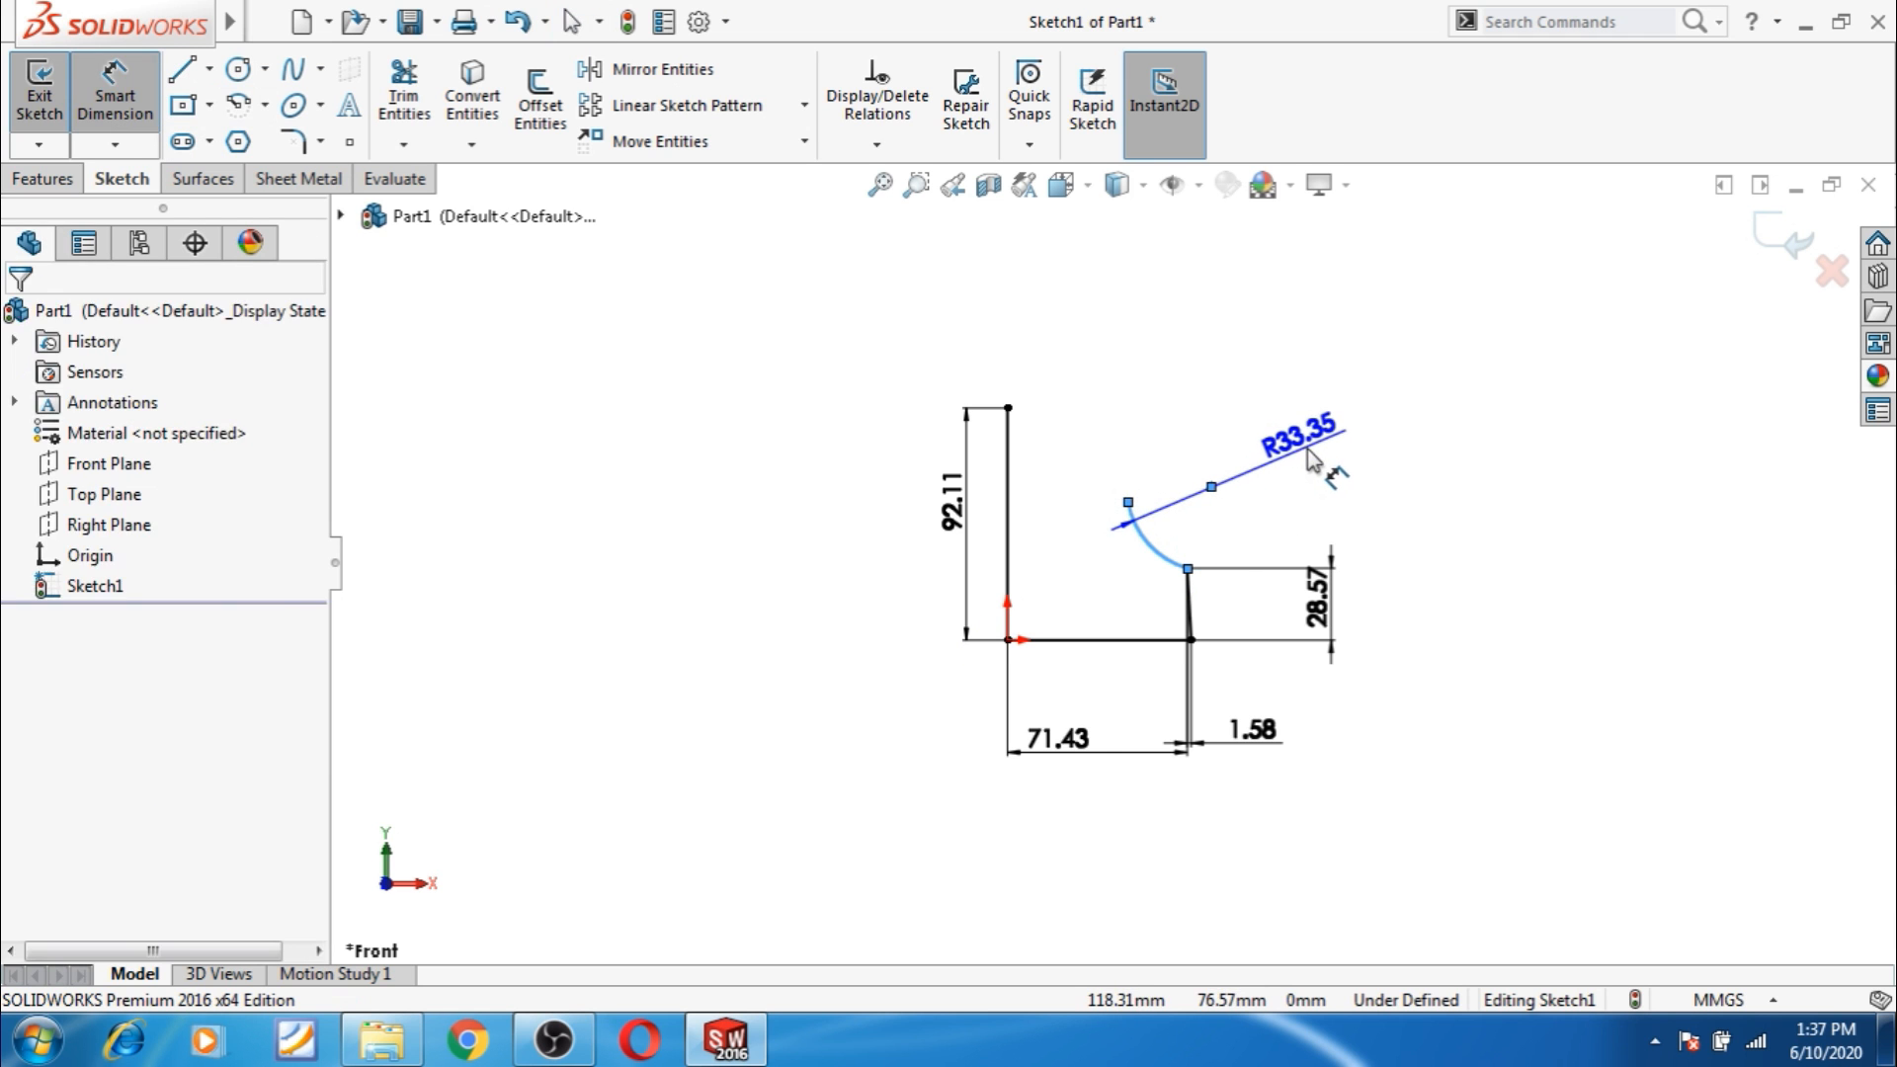
{"action": "left_click", "coordinate": [1309, 457]}
{"action": "type", "text": "76.2"}
{"action": "key", "text": "Return"}
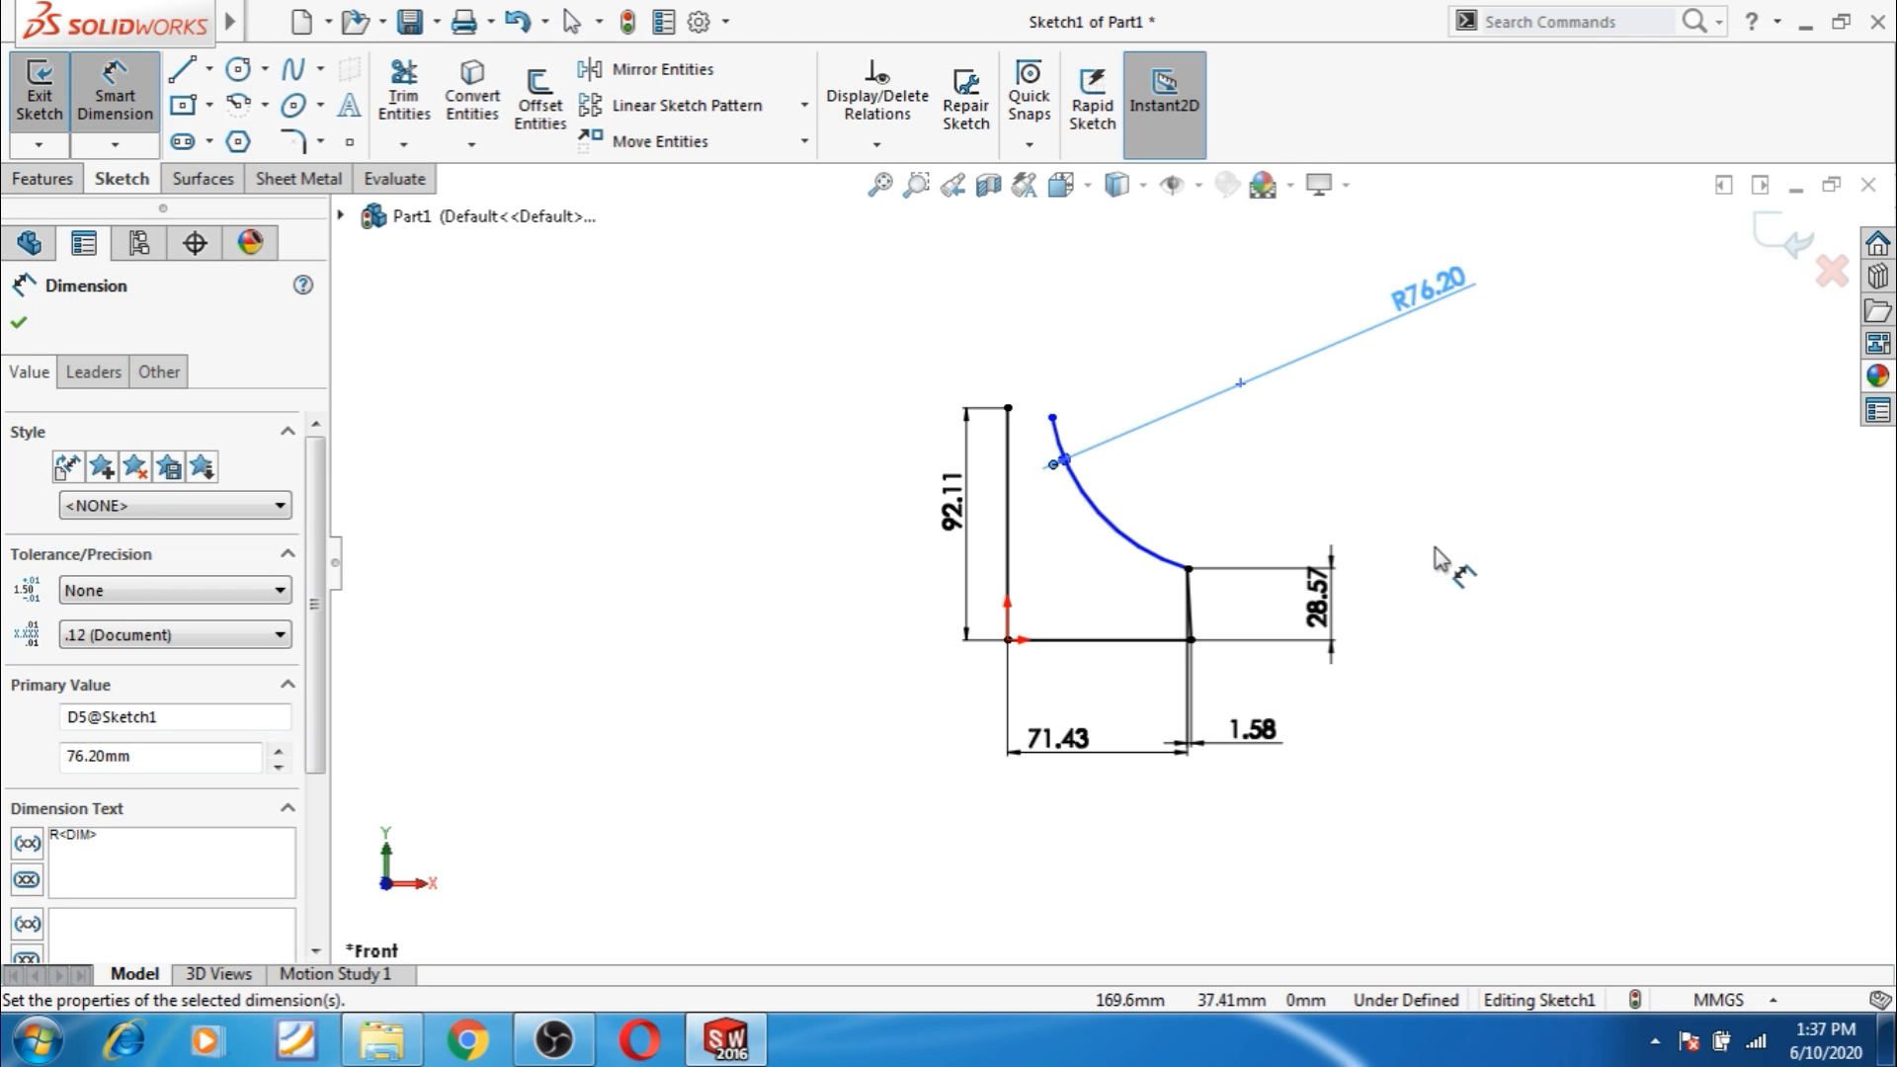
{"action": "left_click", "coordinate": [1429, 547]}
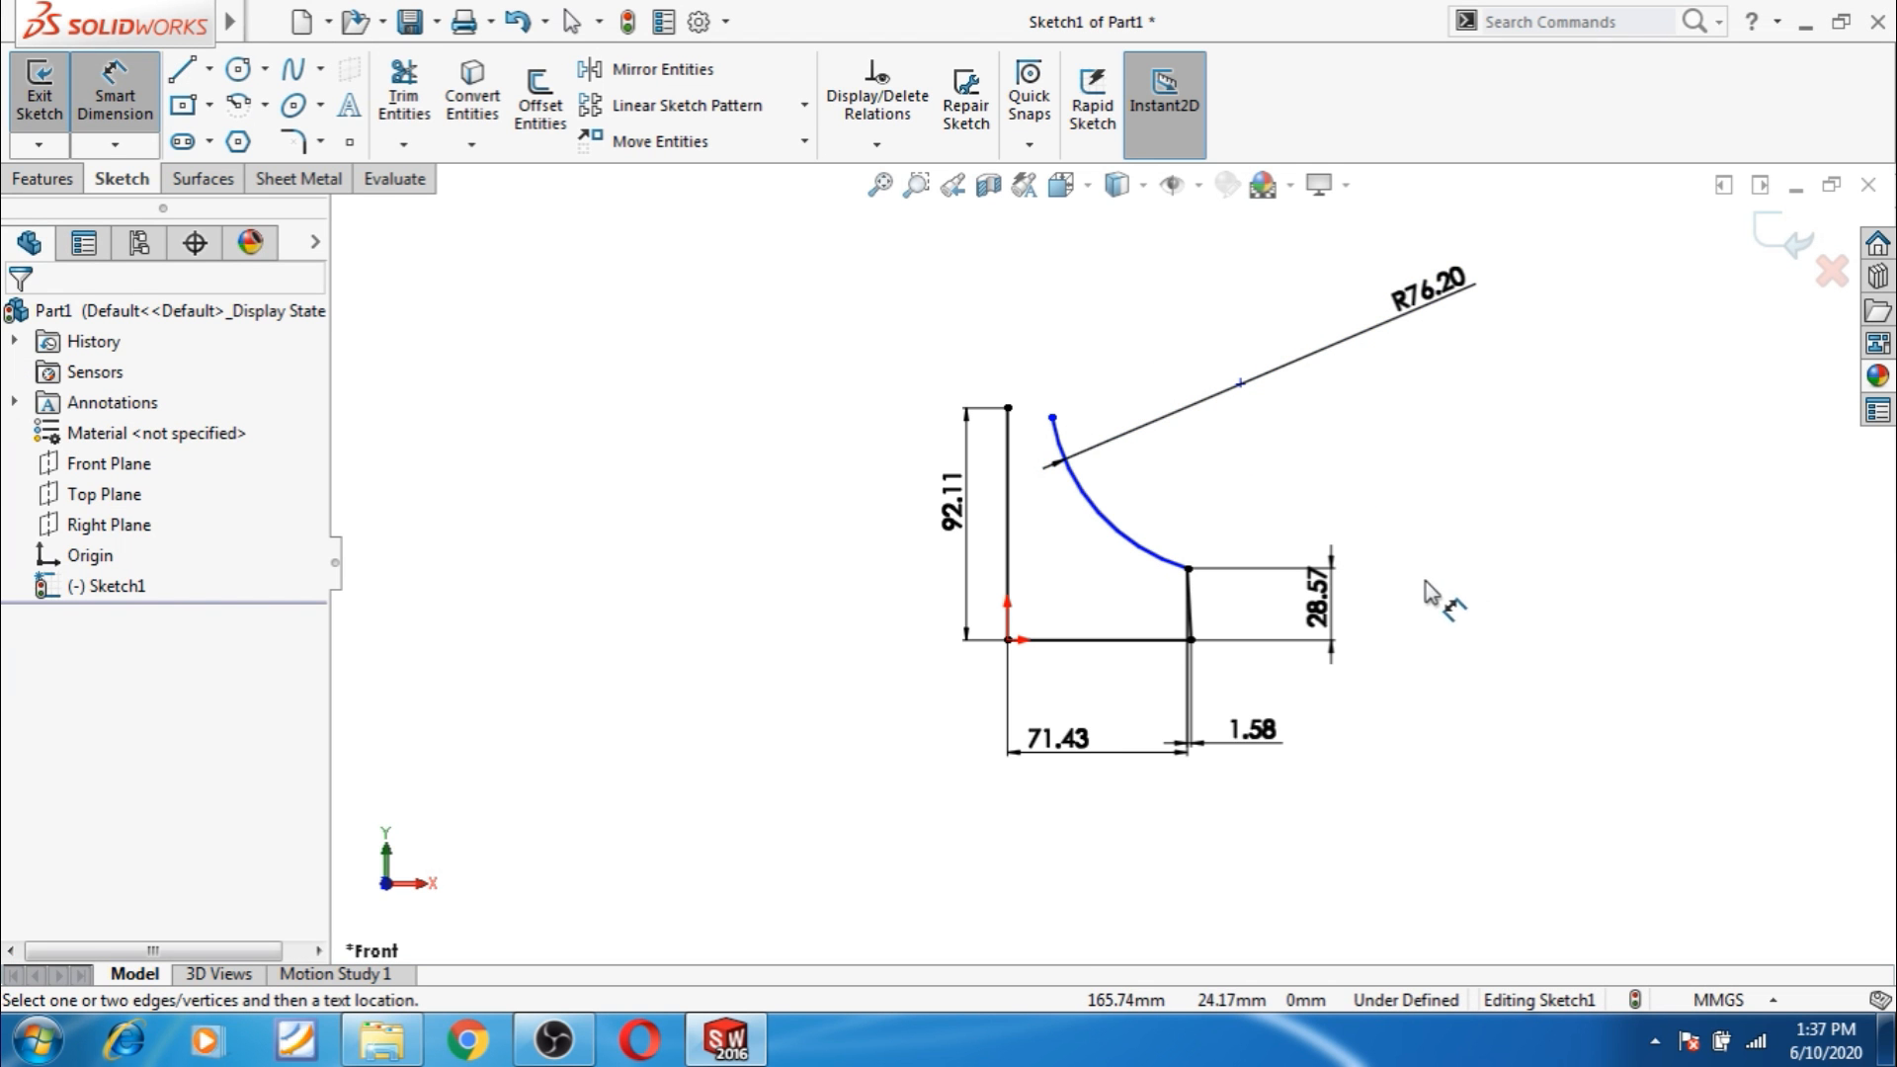
Sketch a second centerpoint arc of about 79 mm radius, running upward from the free upper end of the 76.2 mm arc.
{"action": "scroll", "coordinate": [1175, 497], "scroll_direction": "up", "scroll_amount": 1}
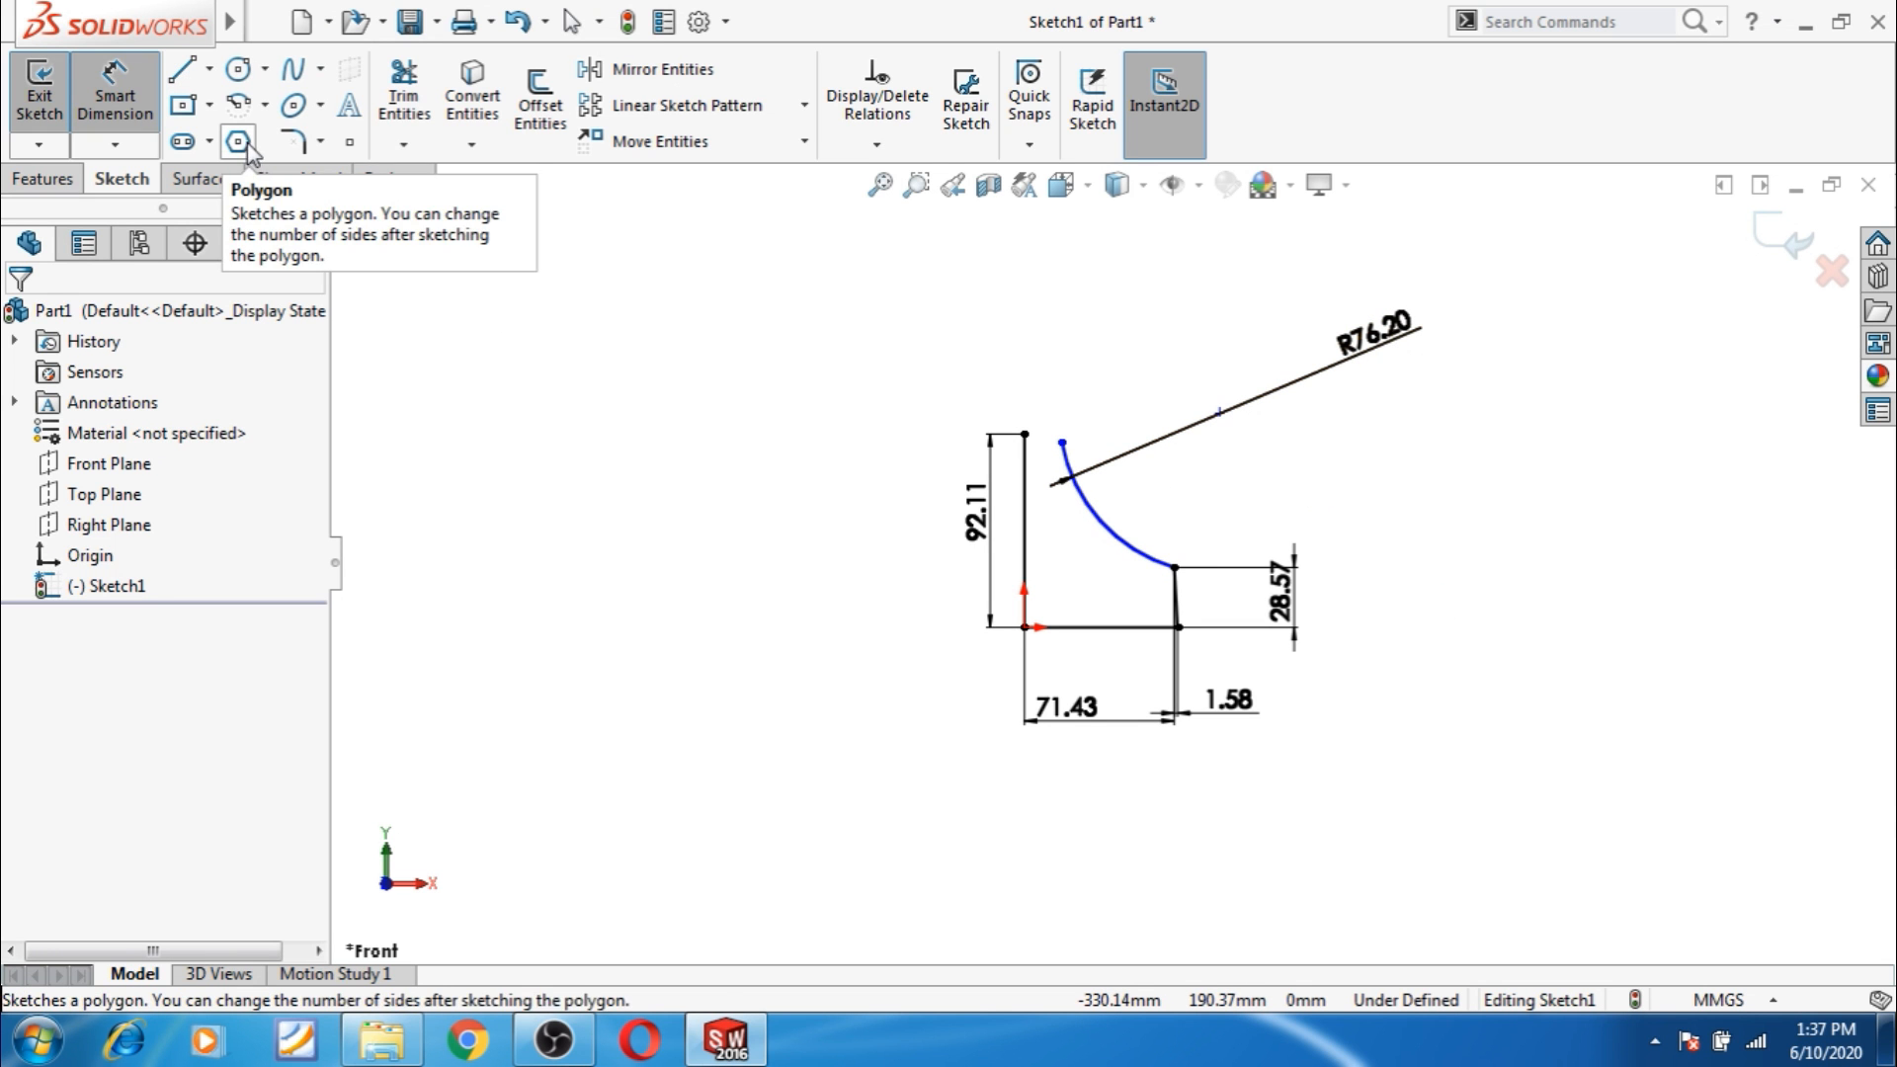
{"action": "left_click", "coordinate": [237, 102]}
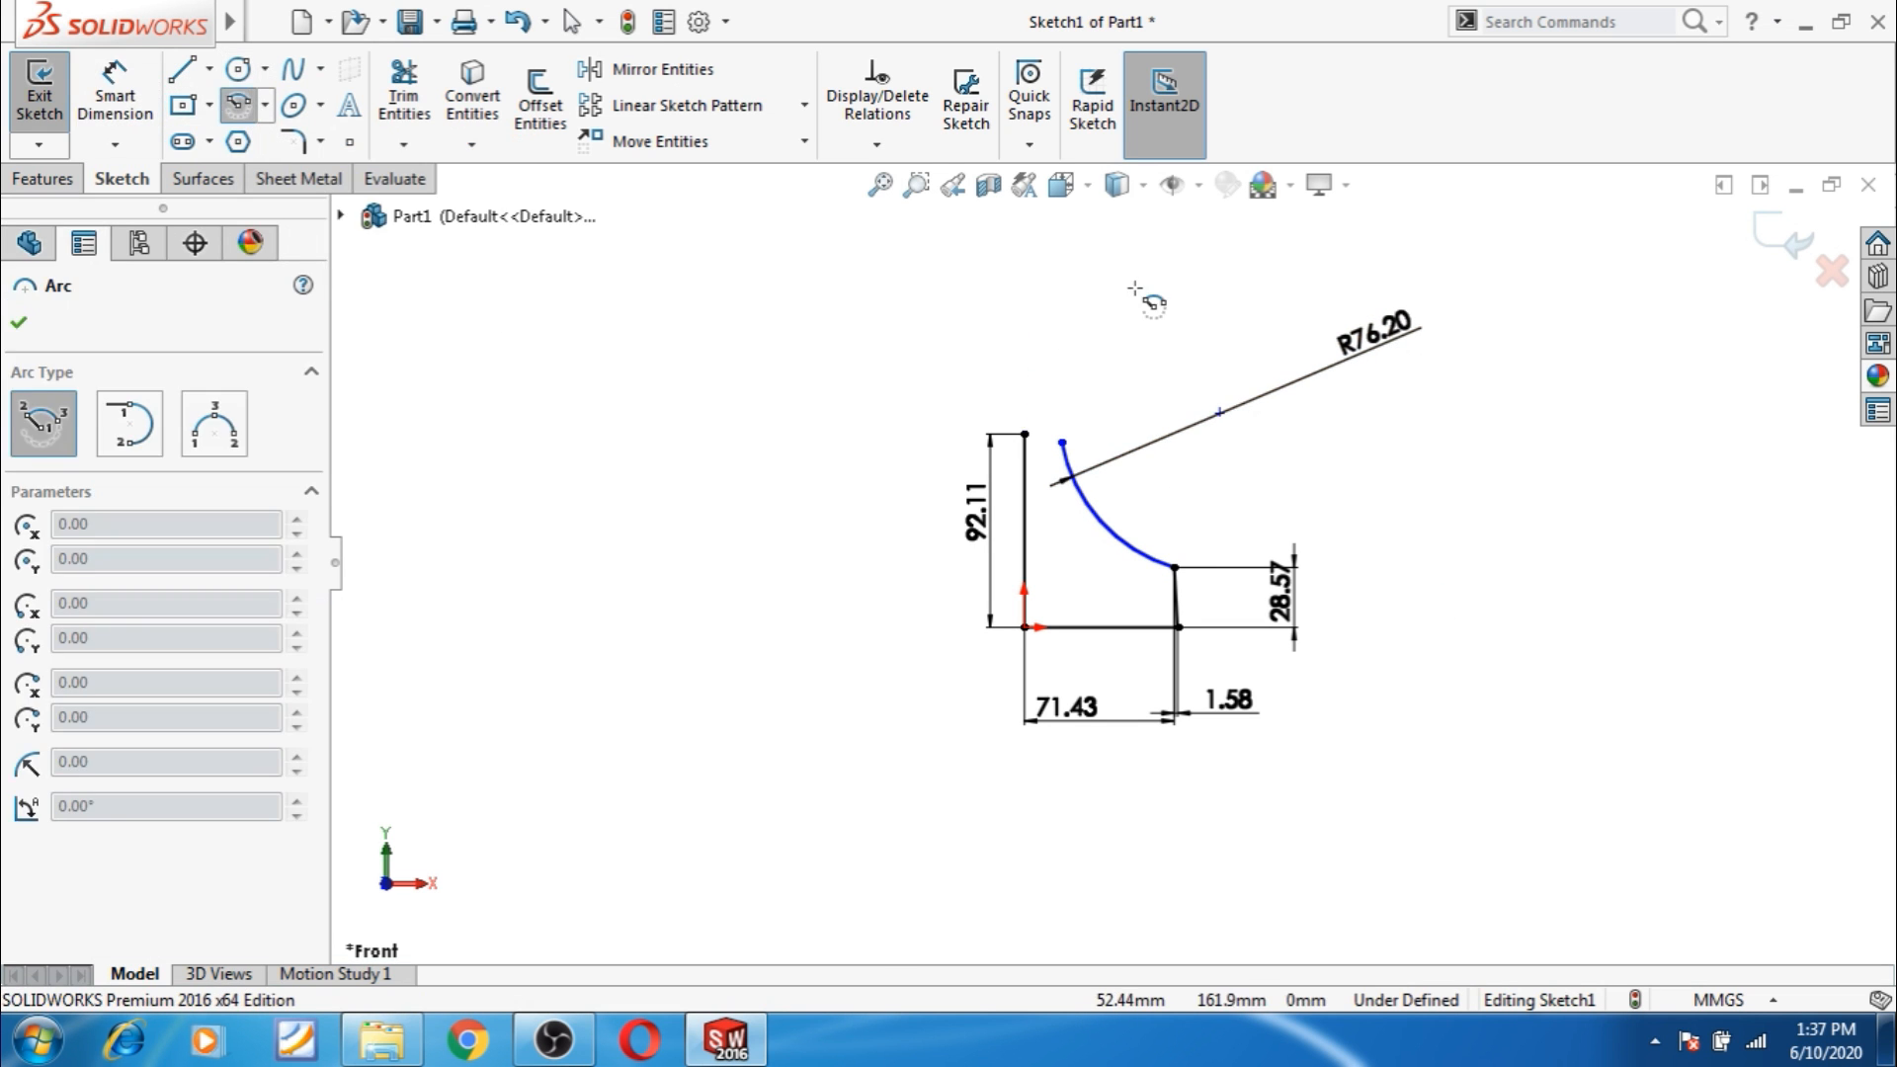
{"action": "left_click", "coordinate": [1204, 357]}
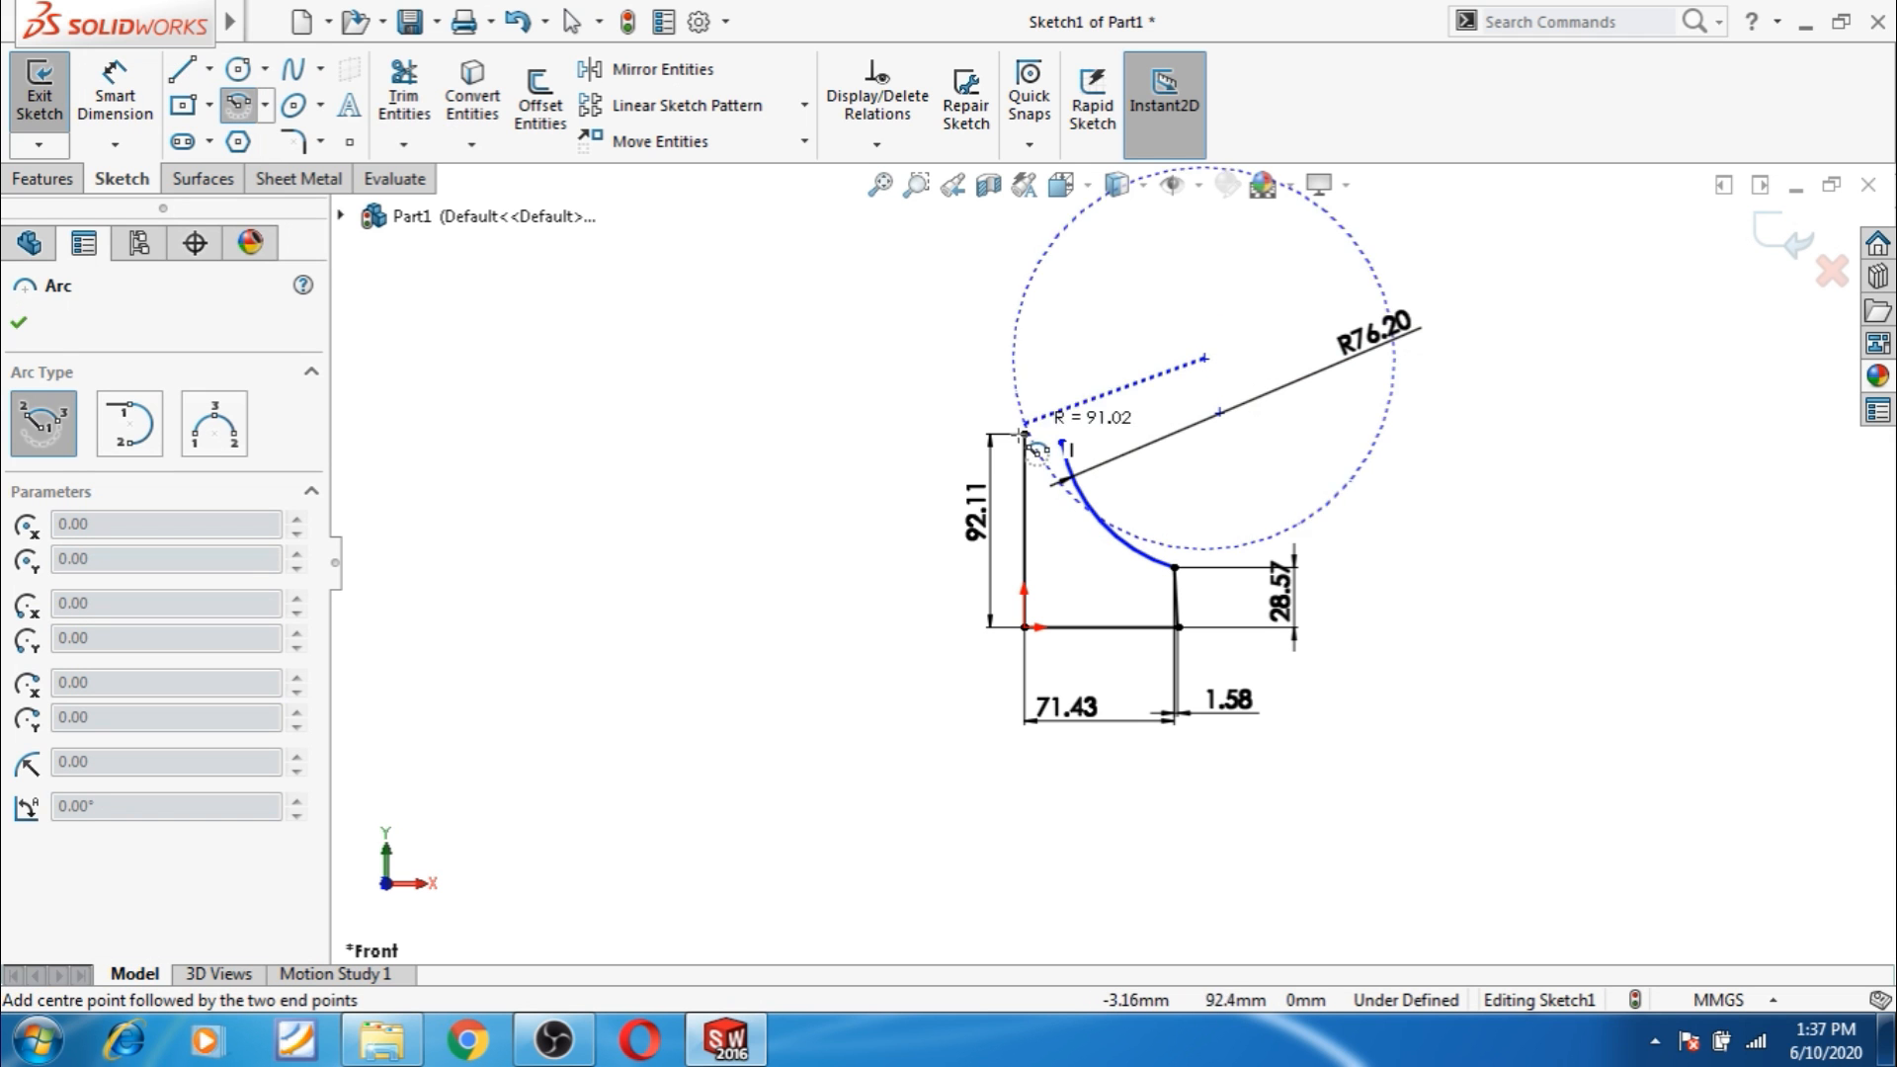
{"action": "left_click", "coordinate": [1062, 442]}
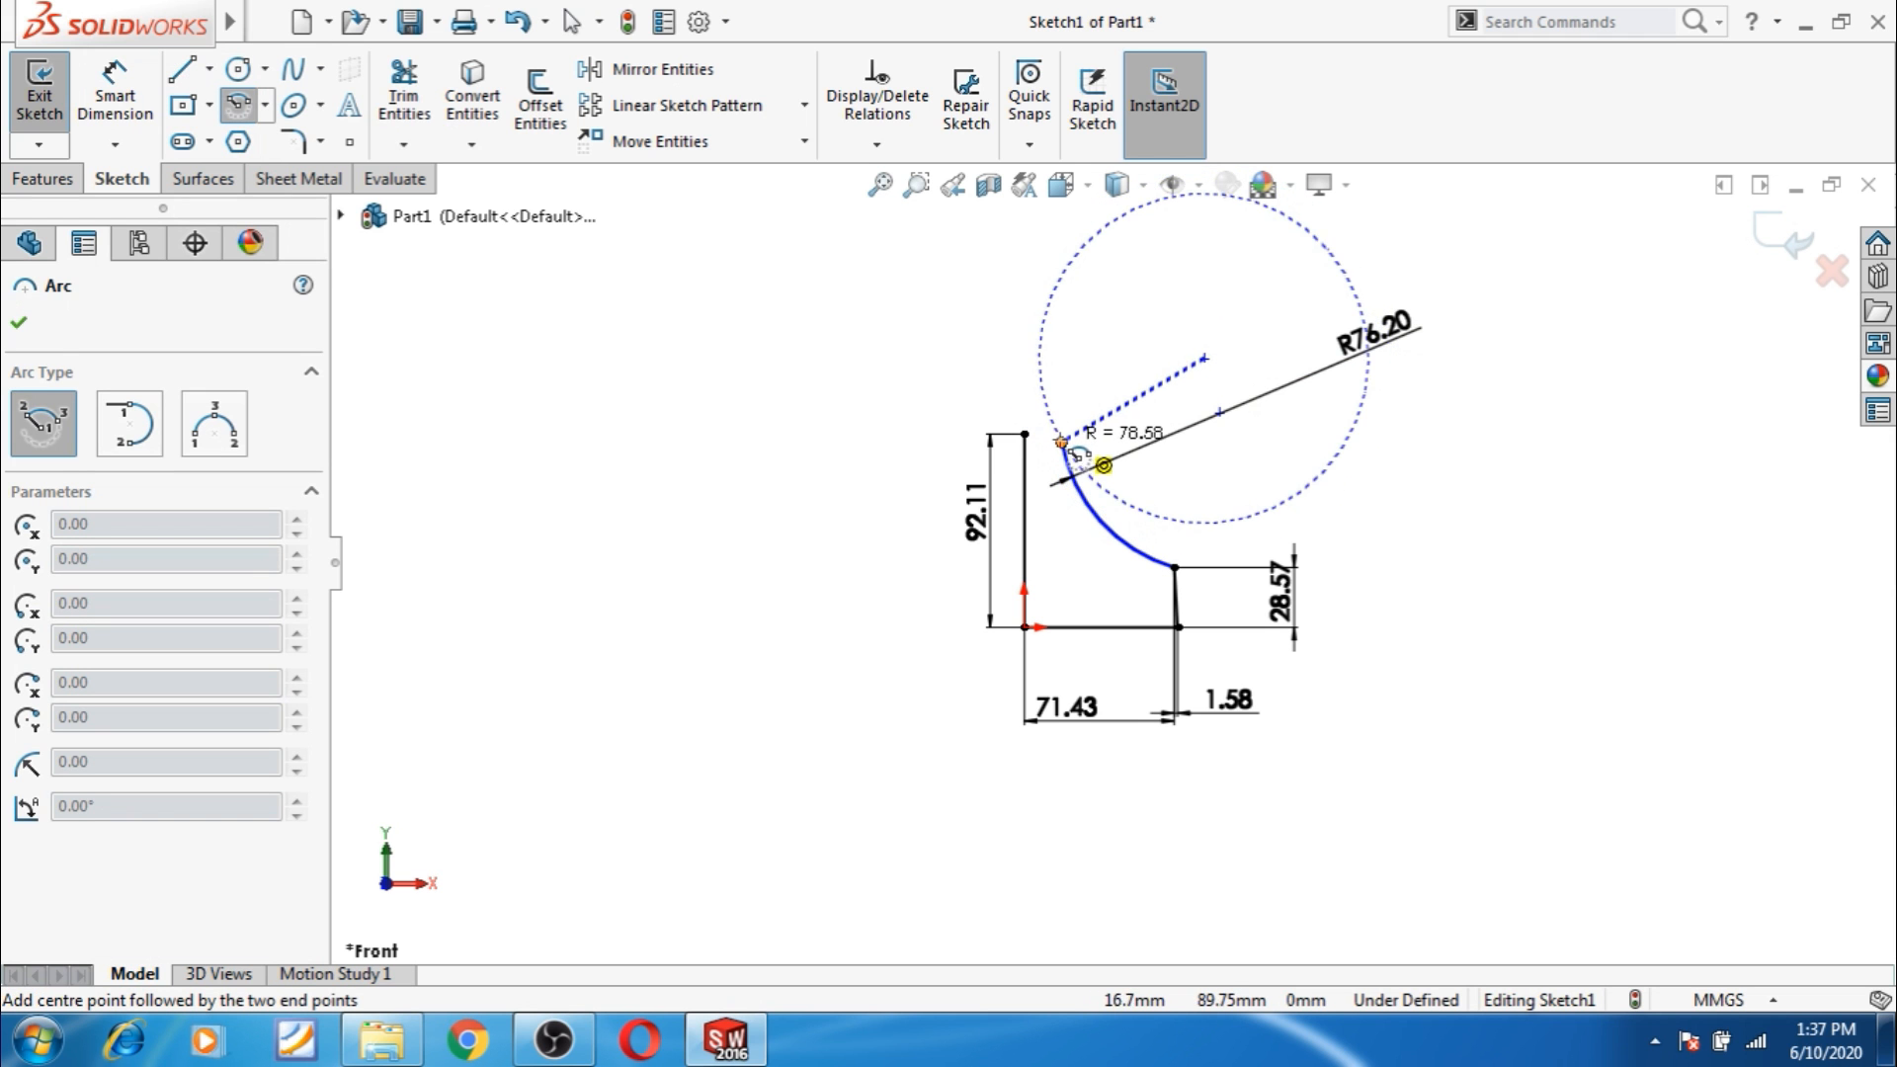
{"action": "left_click", "coordinate": [1105, 343]}
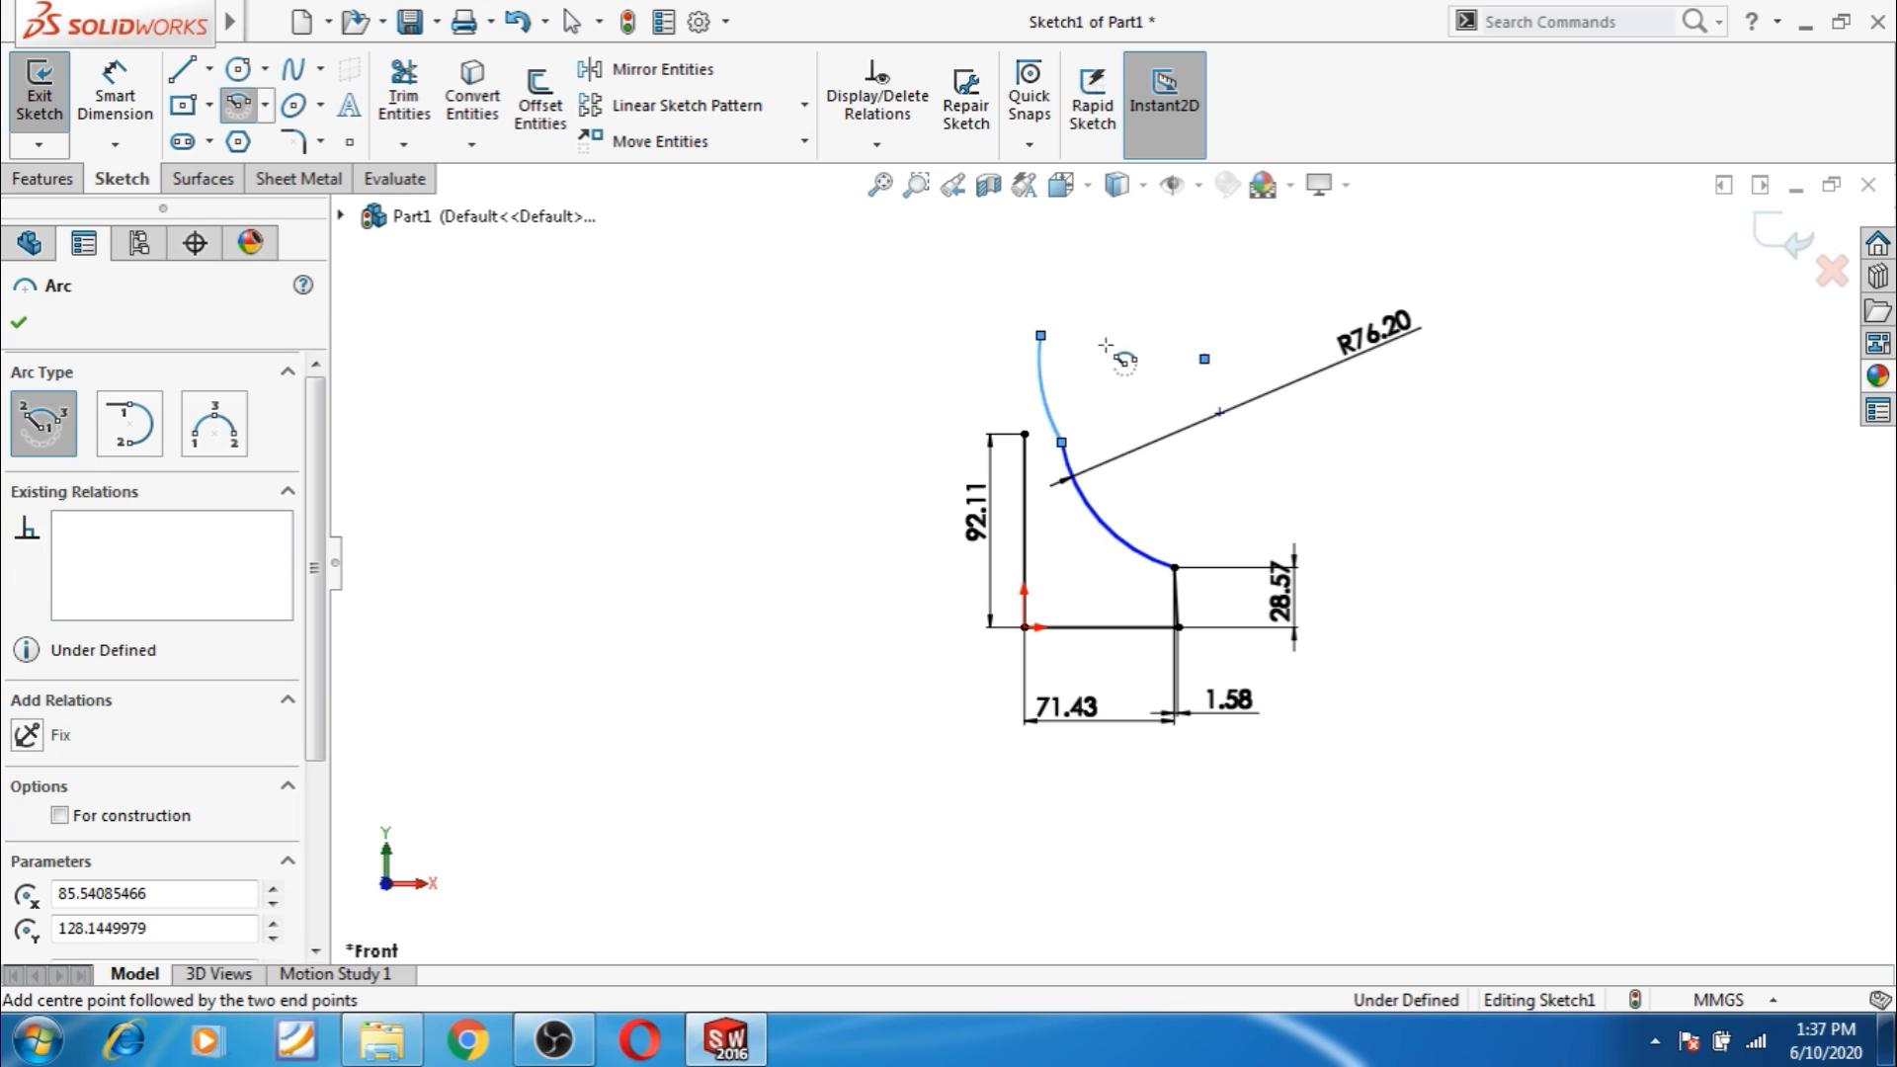
{"action": "key", "text": "Escape"}
Dimension the radius of the second, upper arc as 15.87 mm.
{"action": "left_click", "coordinate": [119, 91]}
{"action": "left_click", "coordinate": [1039, 377]}
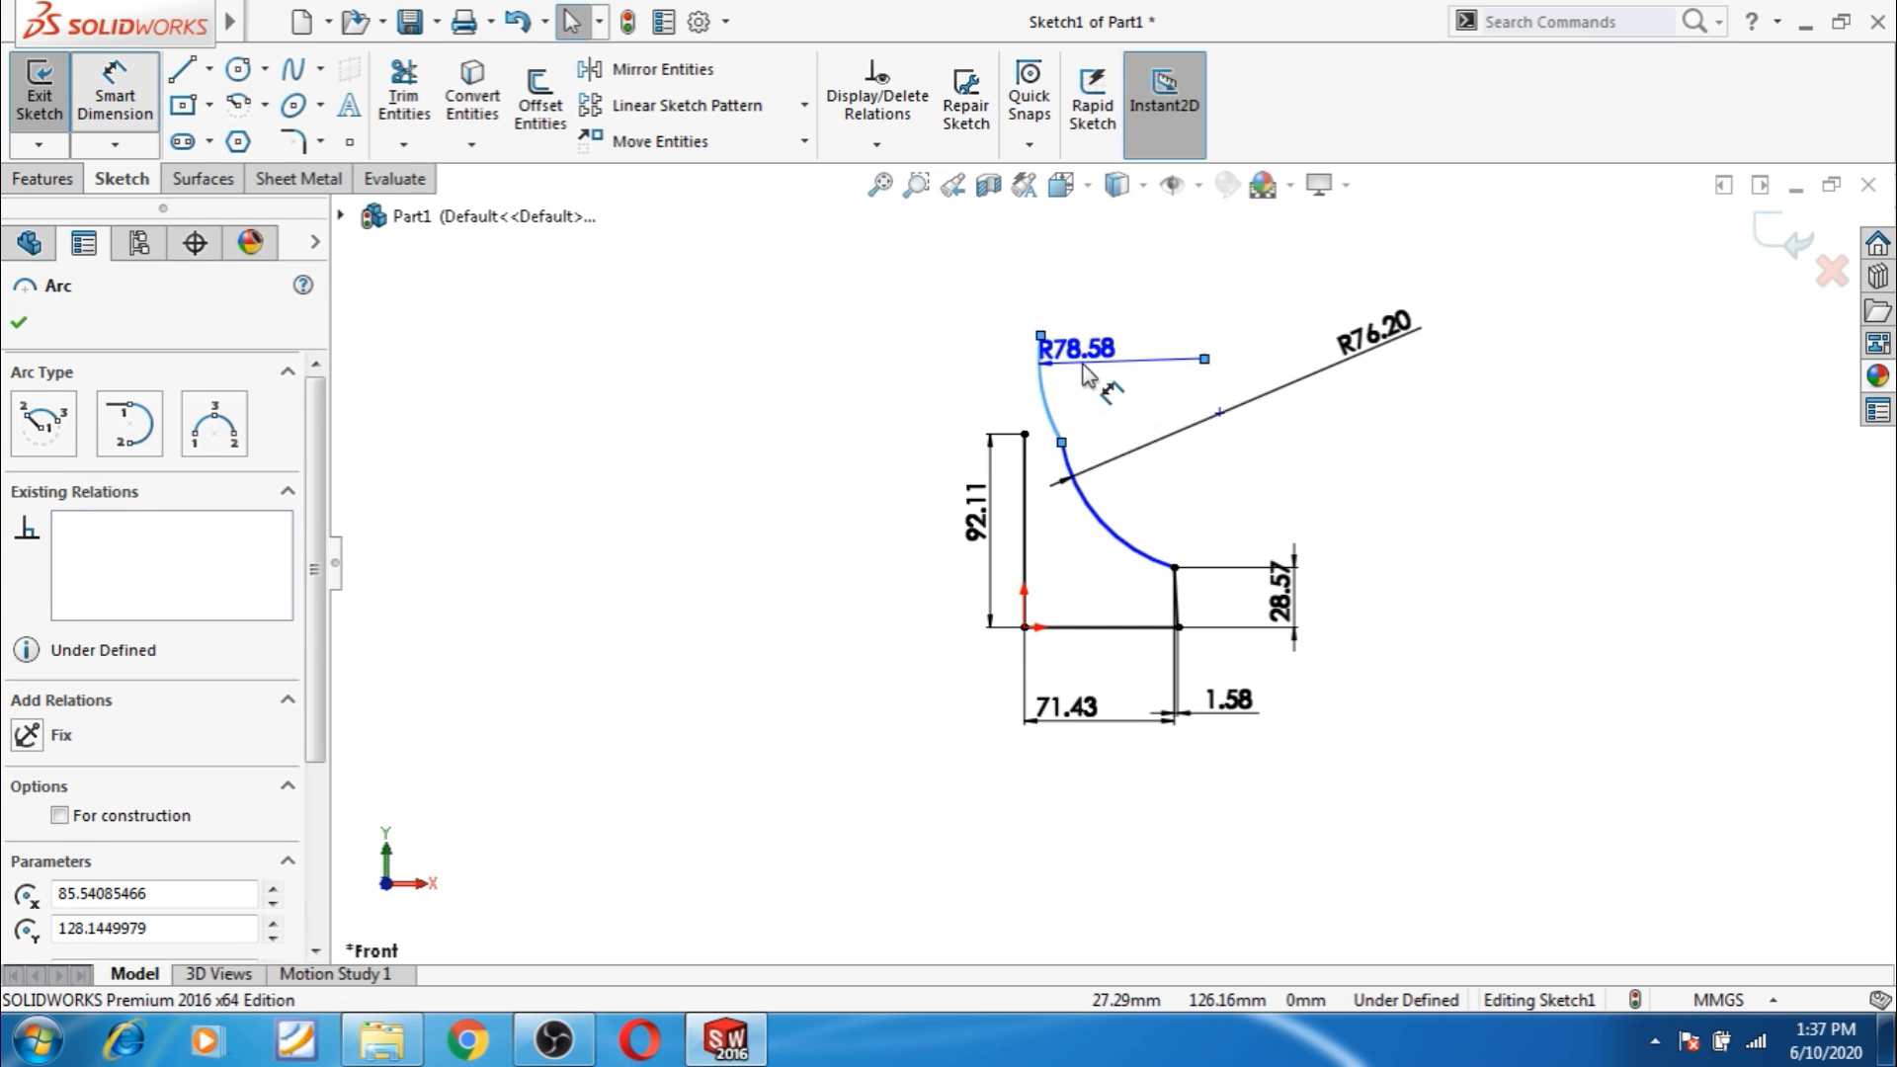
{"action": "left_click", "coordinate": [1106, 366]}
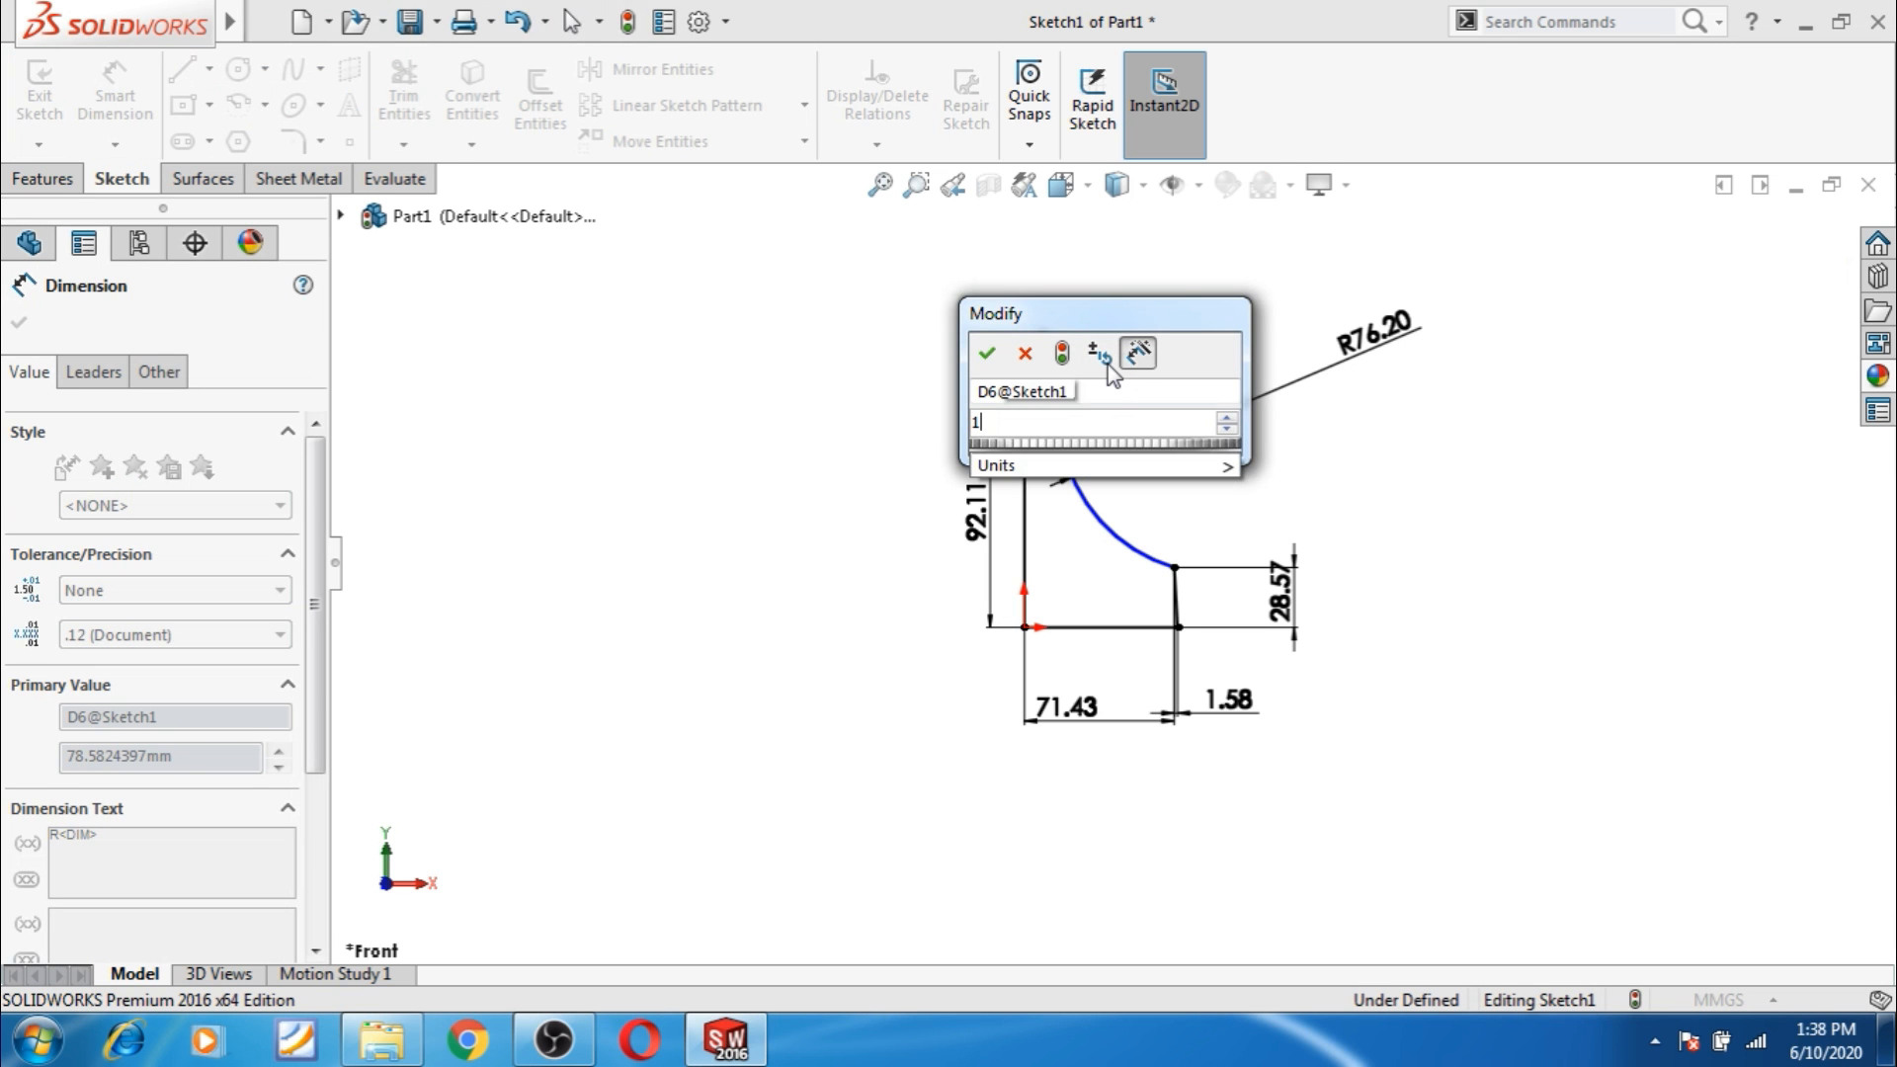
{"action": "type", "text": "15.87"}
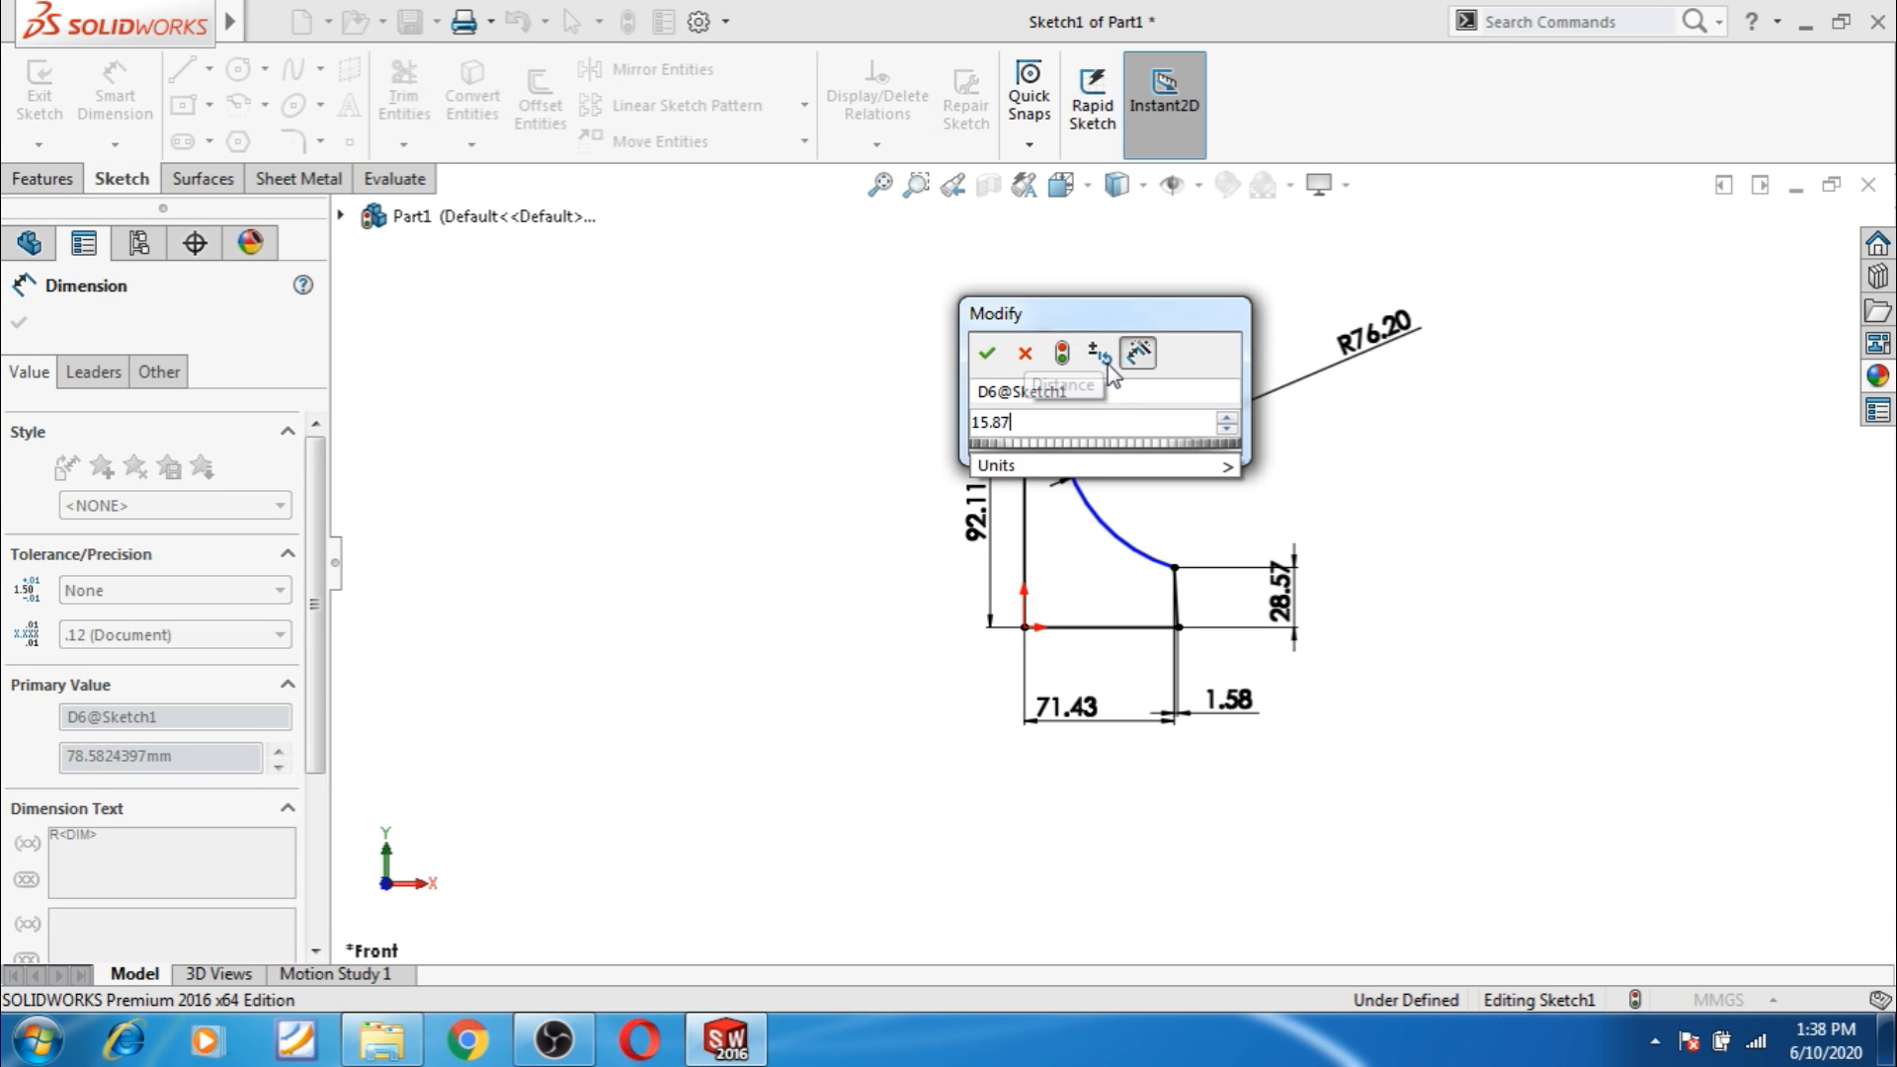
{"action": "key", "text": "Return"}
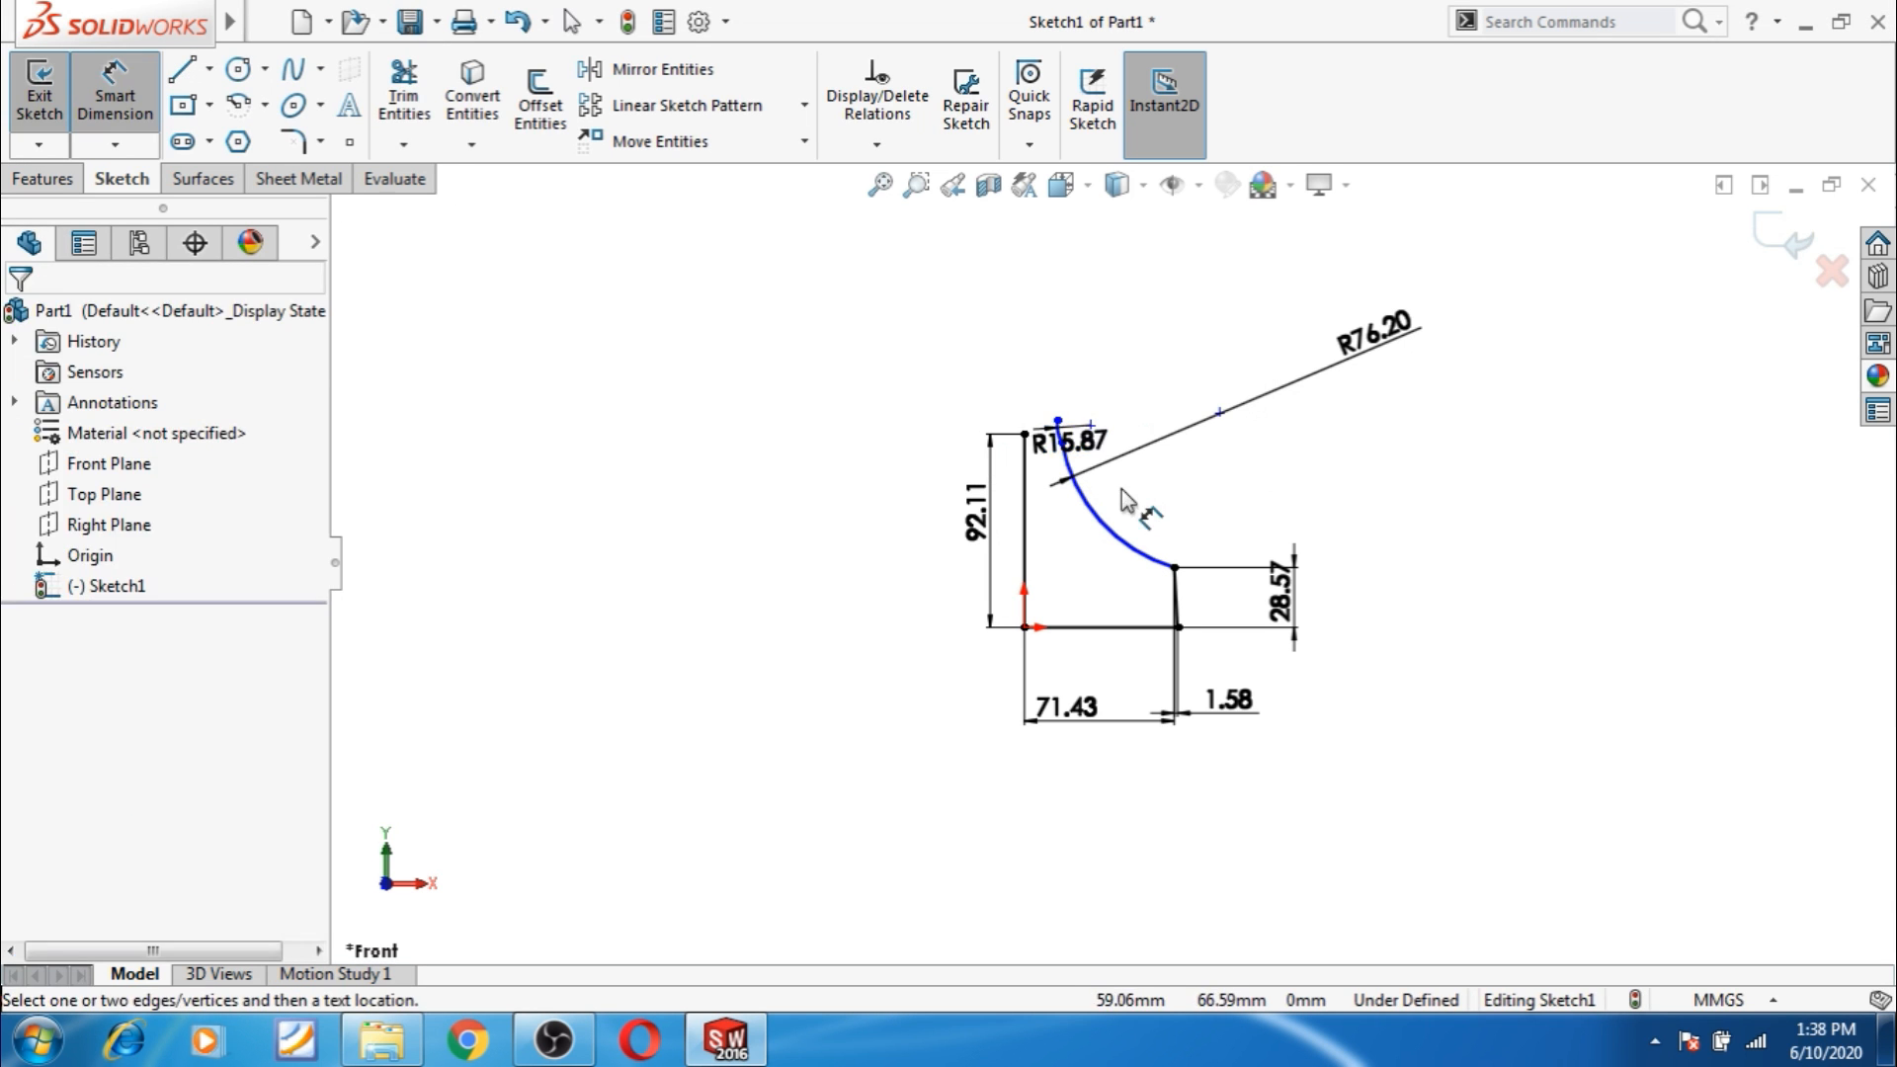
Make the 15.87 mm arc and the 76.2 mm arc tangent to each other.
{"action": "scroll", "coordinate": [1100, 447], "scroll_direction": "down", "scroll_amount": 2}
{"action": "scroll", "coordinate": [1100, 448], "scroll_direction": "down", "scroll_amount": 4}
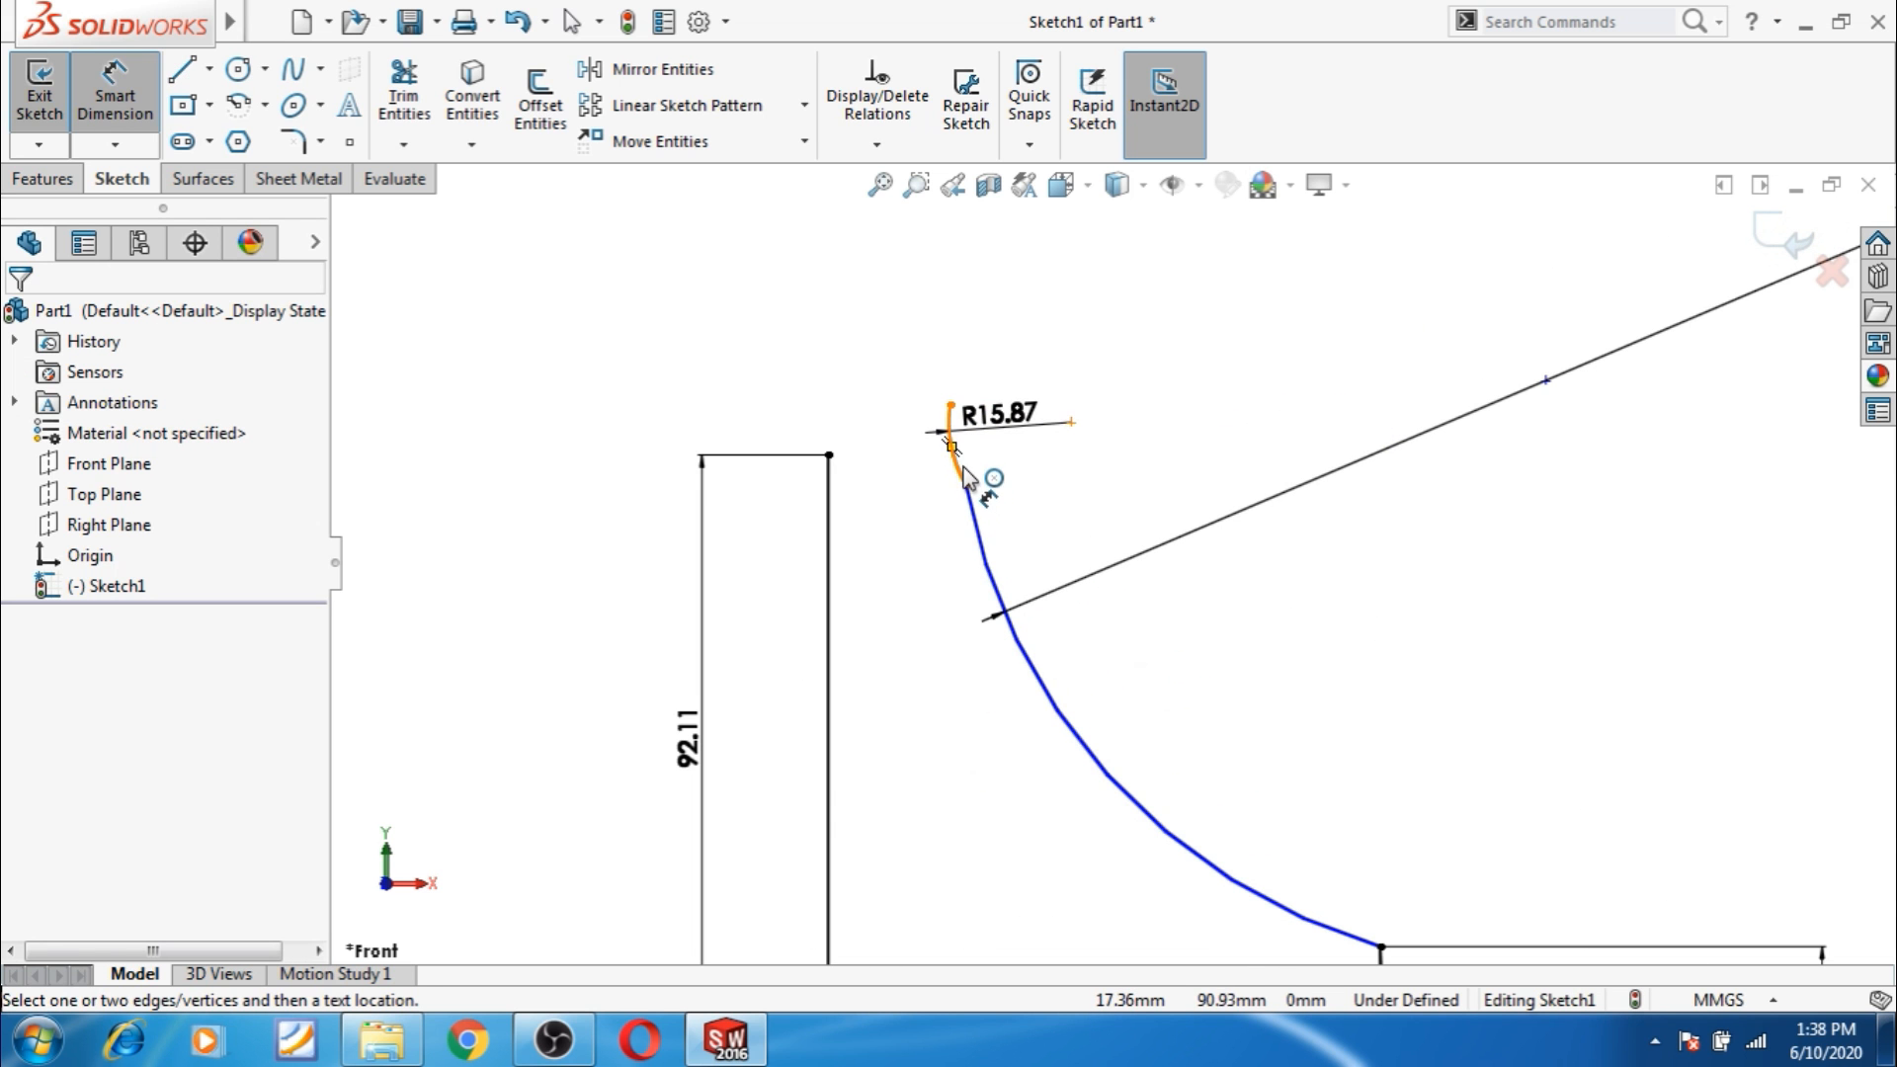
{"action": "key", "text": "Escape"}
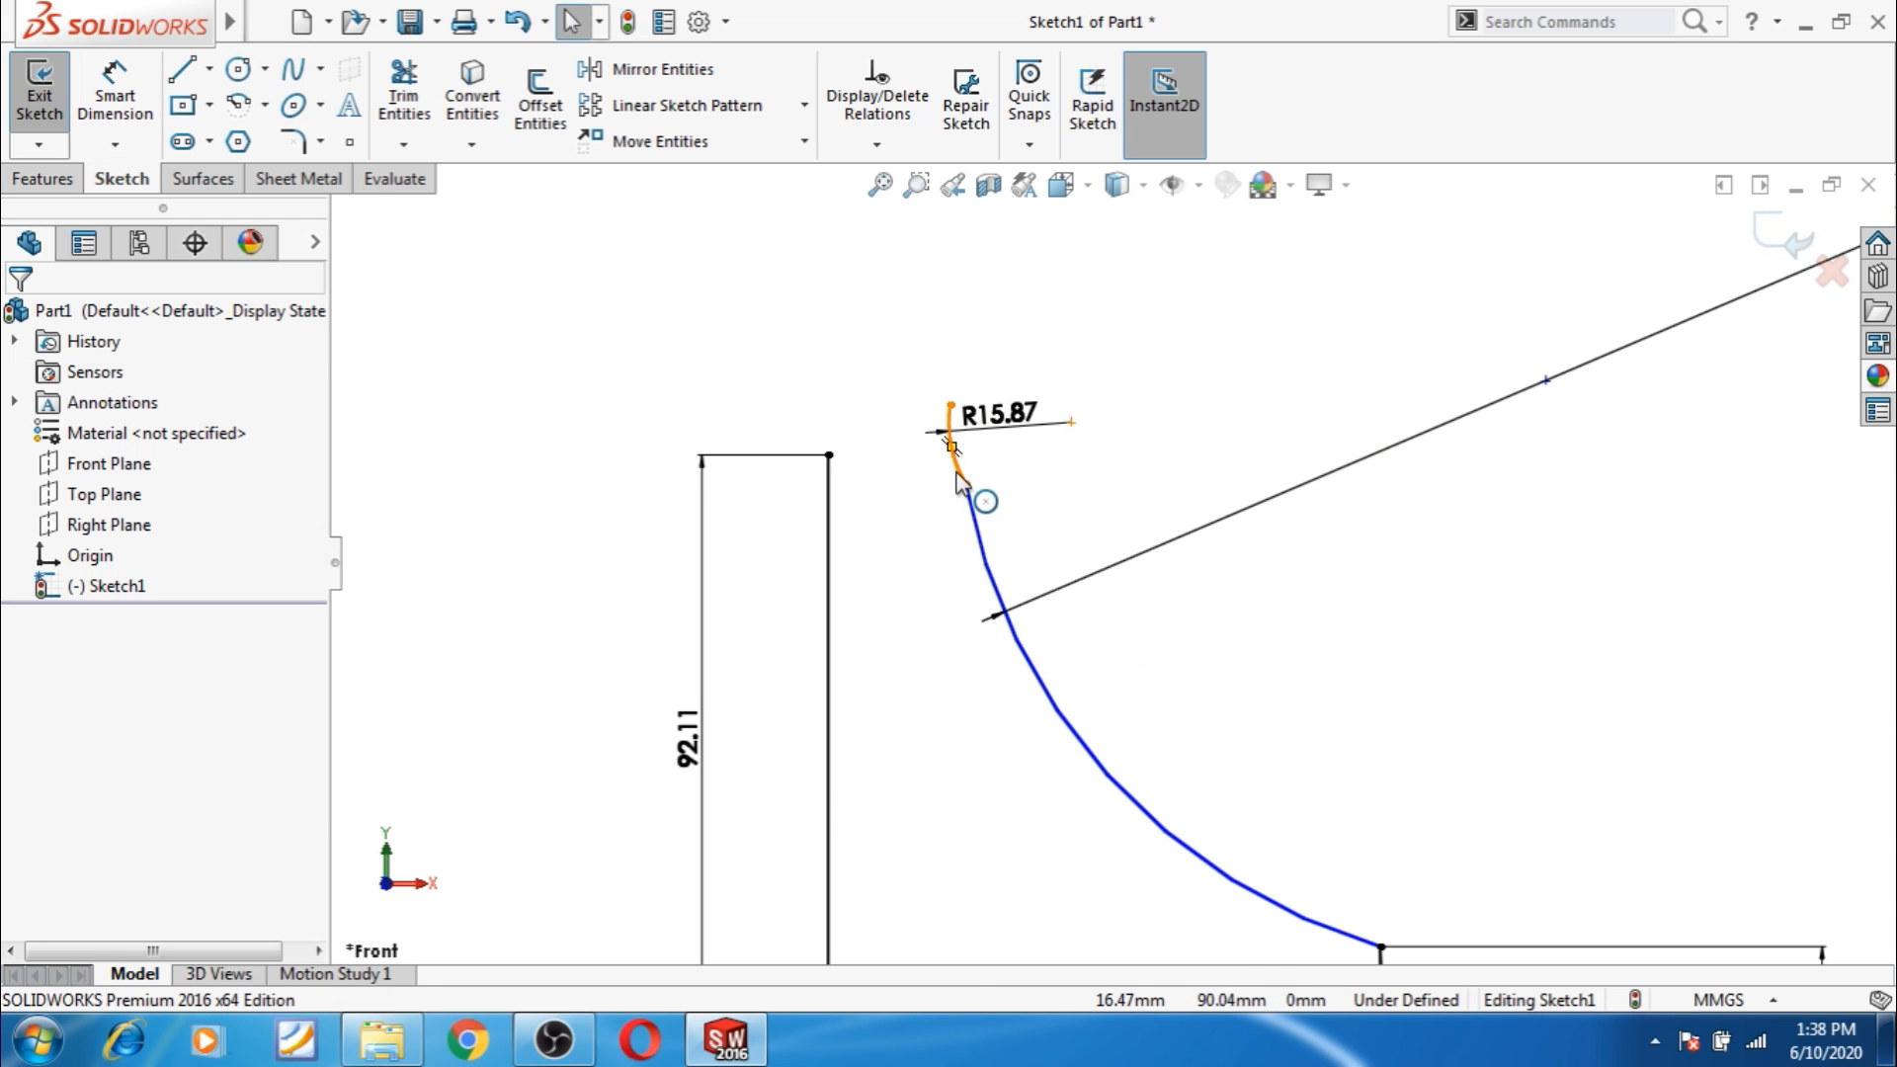
{"action": "left_click", "coordinate": [955, 475]}
{"action": "left_click", "coordinate": [973, 509], "text": "ctrl"}
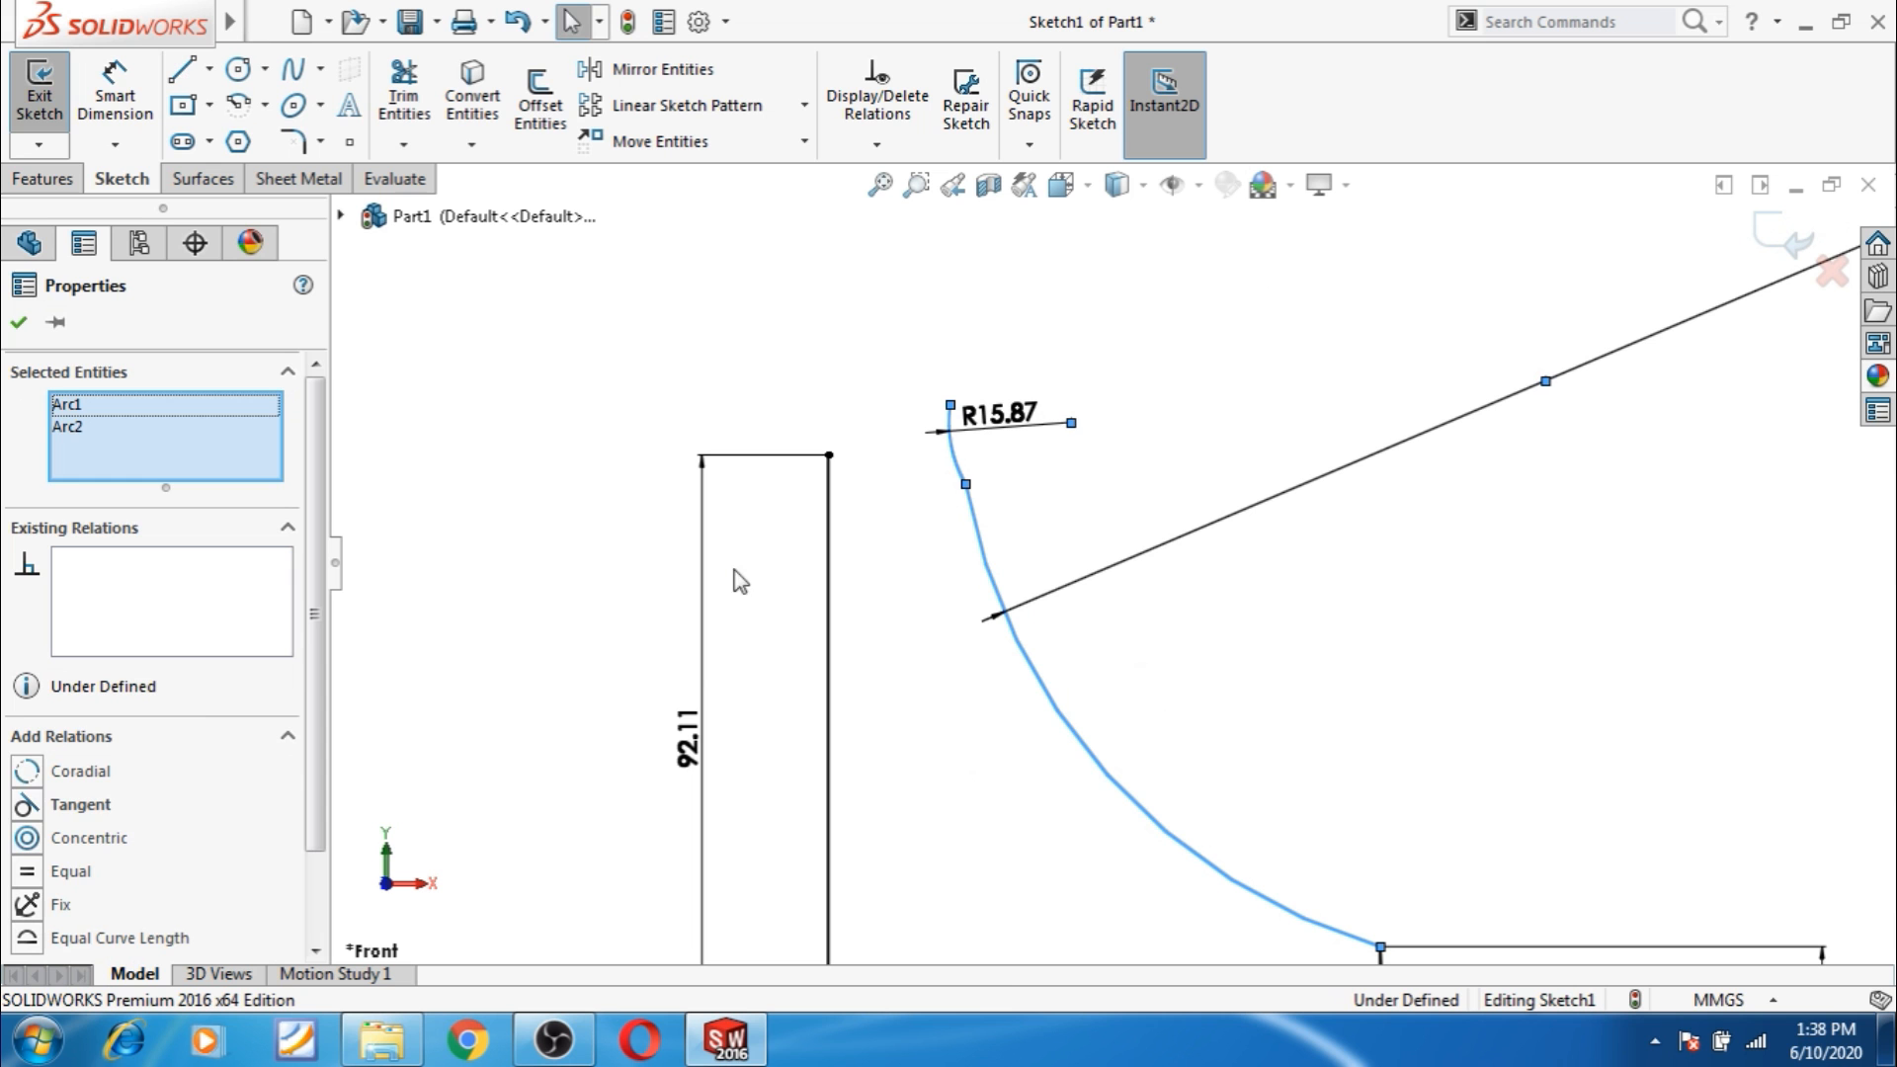
{"action": "left_click", "coordinate": [29, 805]}
{"action": "left_click", "coordinate": [353, 671]}
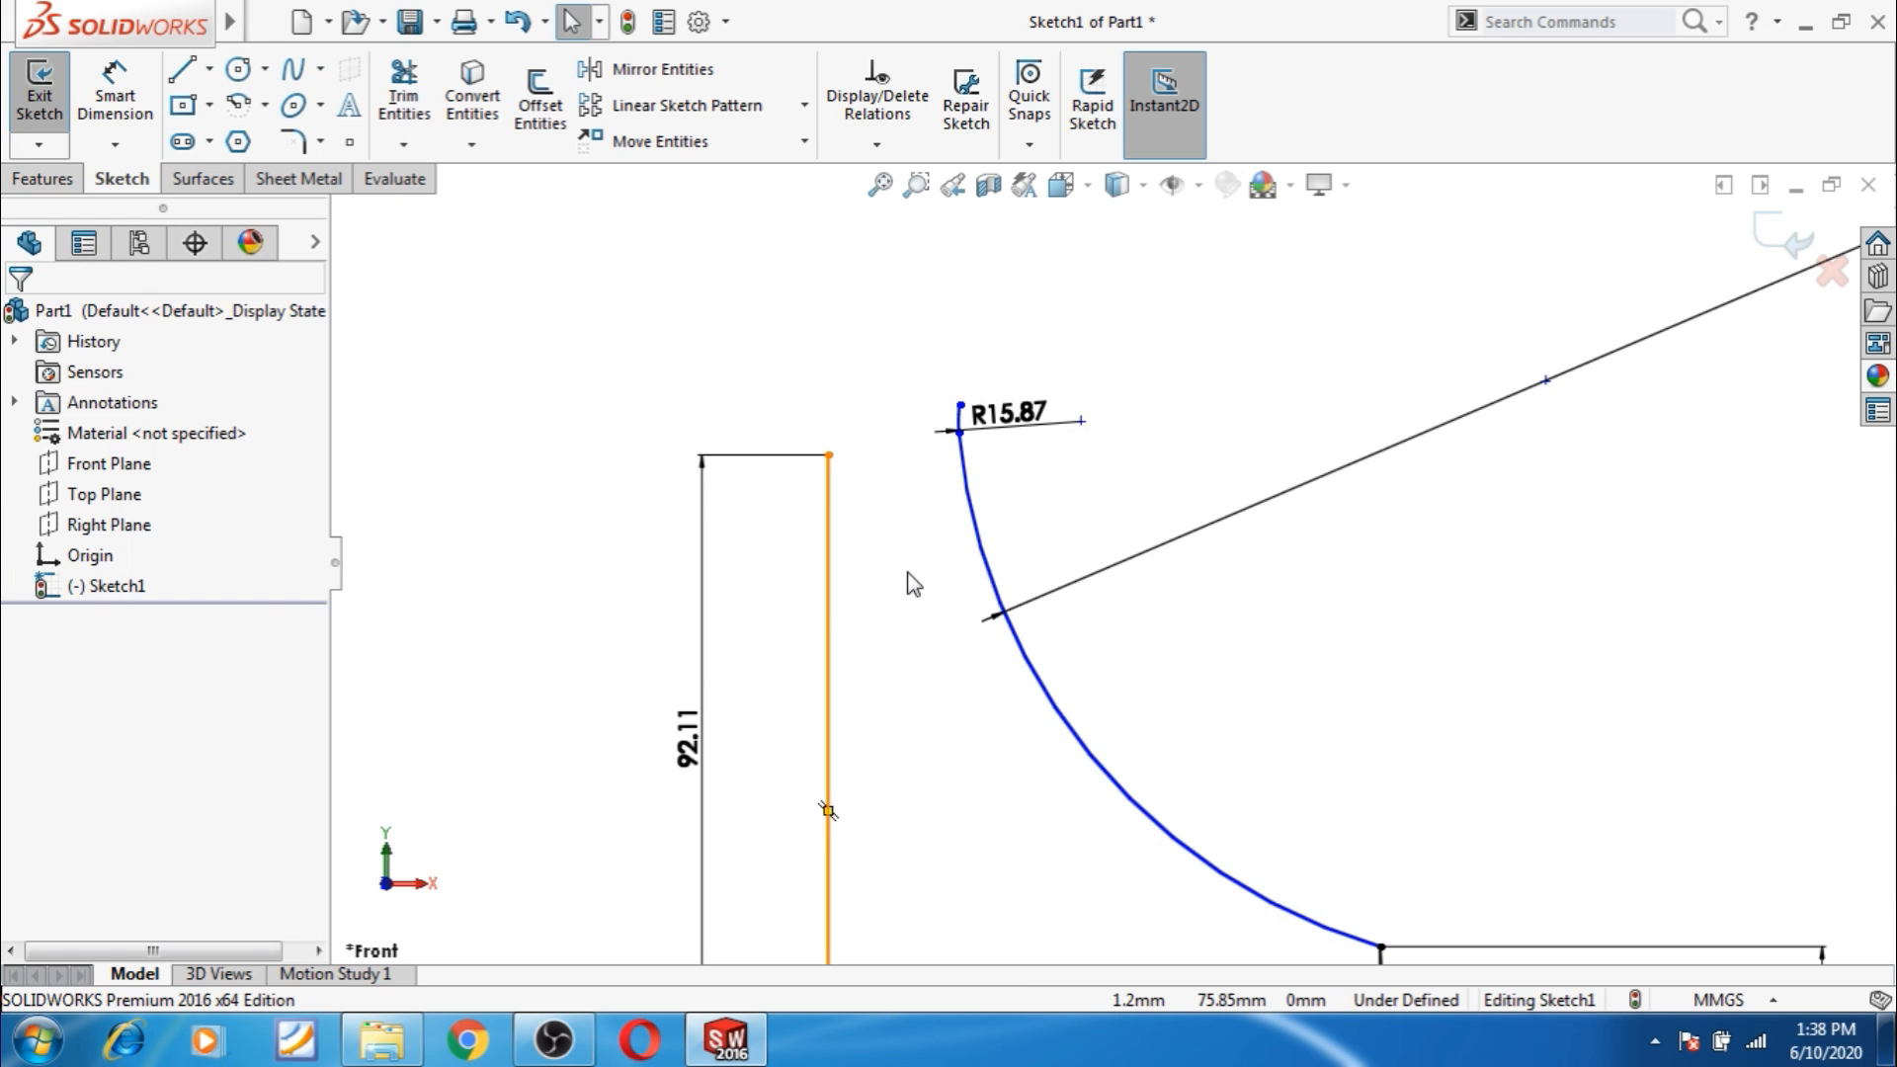
Shorten the 76.2 mm arc by moving its upper end down along the curve, and delete the 15.87 mm arc.
{"action": "scroll", "coordinate": [1086, 623], "scroll_direction": "up", "scroll_amount": 4}
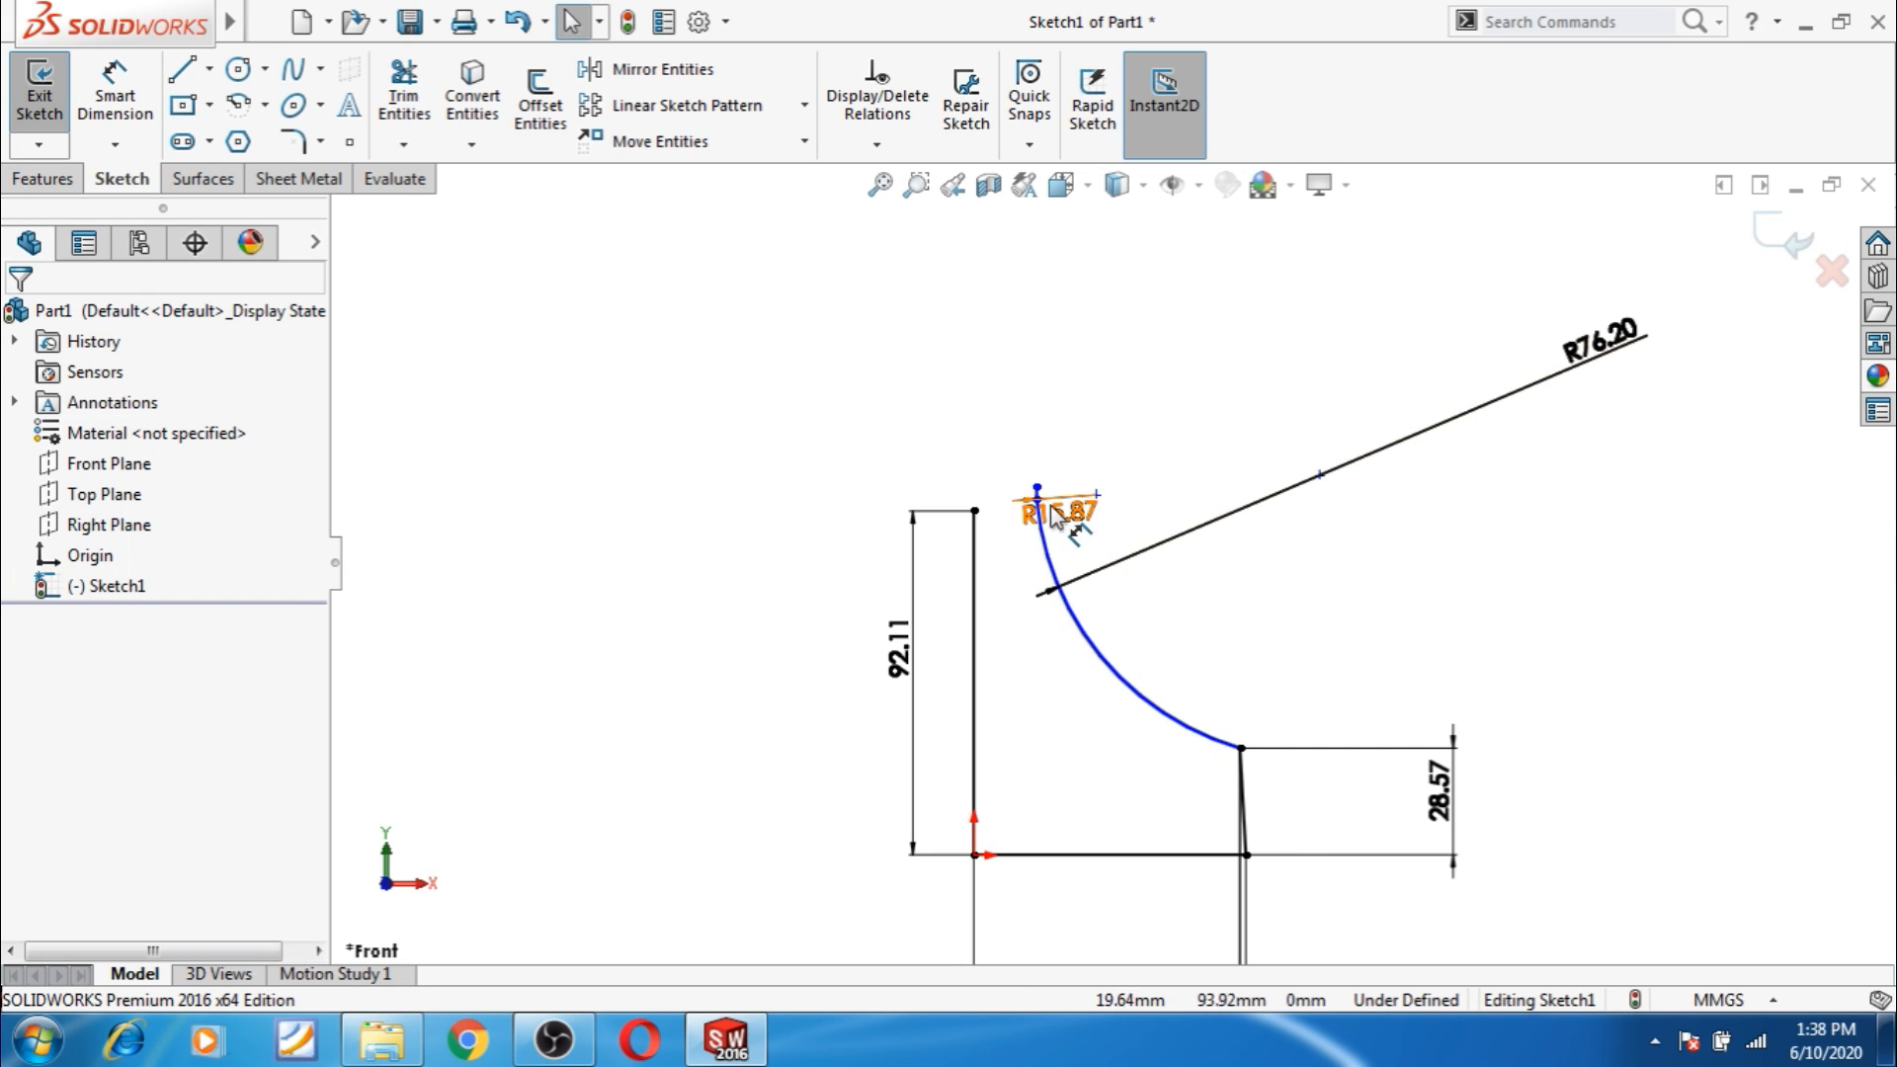
{"action": "left_click_drag", "start_coordinate": [1037, 491], "coordinate": [1114, 695]}
{"action": "left_click", "coordinate": [692, 666]}
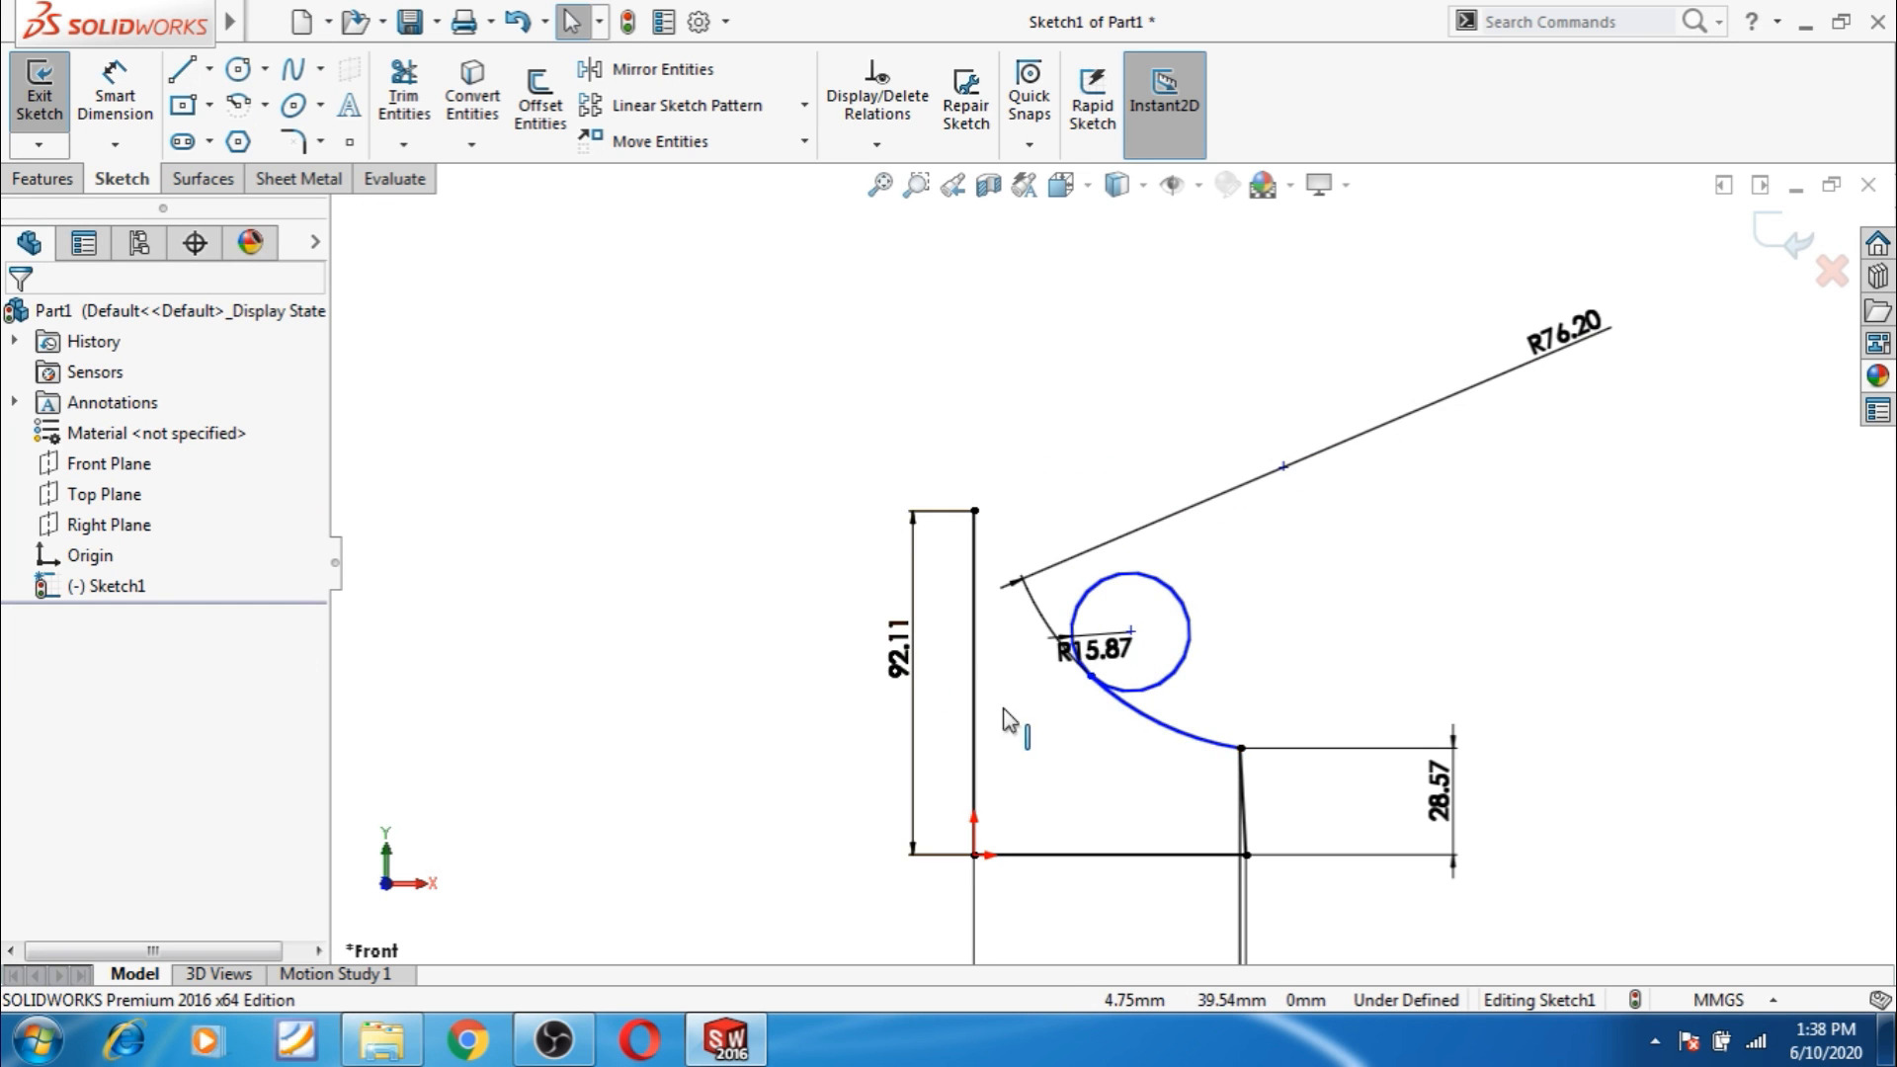
{"action": "mouse_move", "coordinate": [1094, 679]}
{"action": "left_mouse_down"}
{"action": "mouse_move", "coordinate": [1156, 626]}
{"action": "mouse_move", "coordinate": [1181, 660]}
{"action": "mouse_move", "coordinate": [1126, 690]}
{"action": "left_mouse_up"}
{"action": "left_click", "coordinate": [1207, 688]}
{"action": "key", "text": "Delete"}
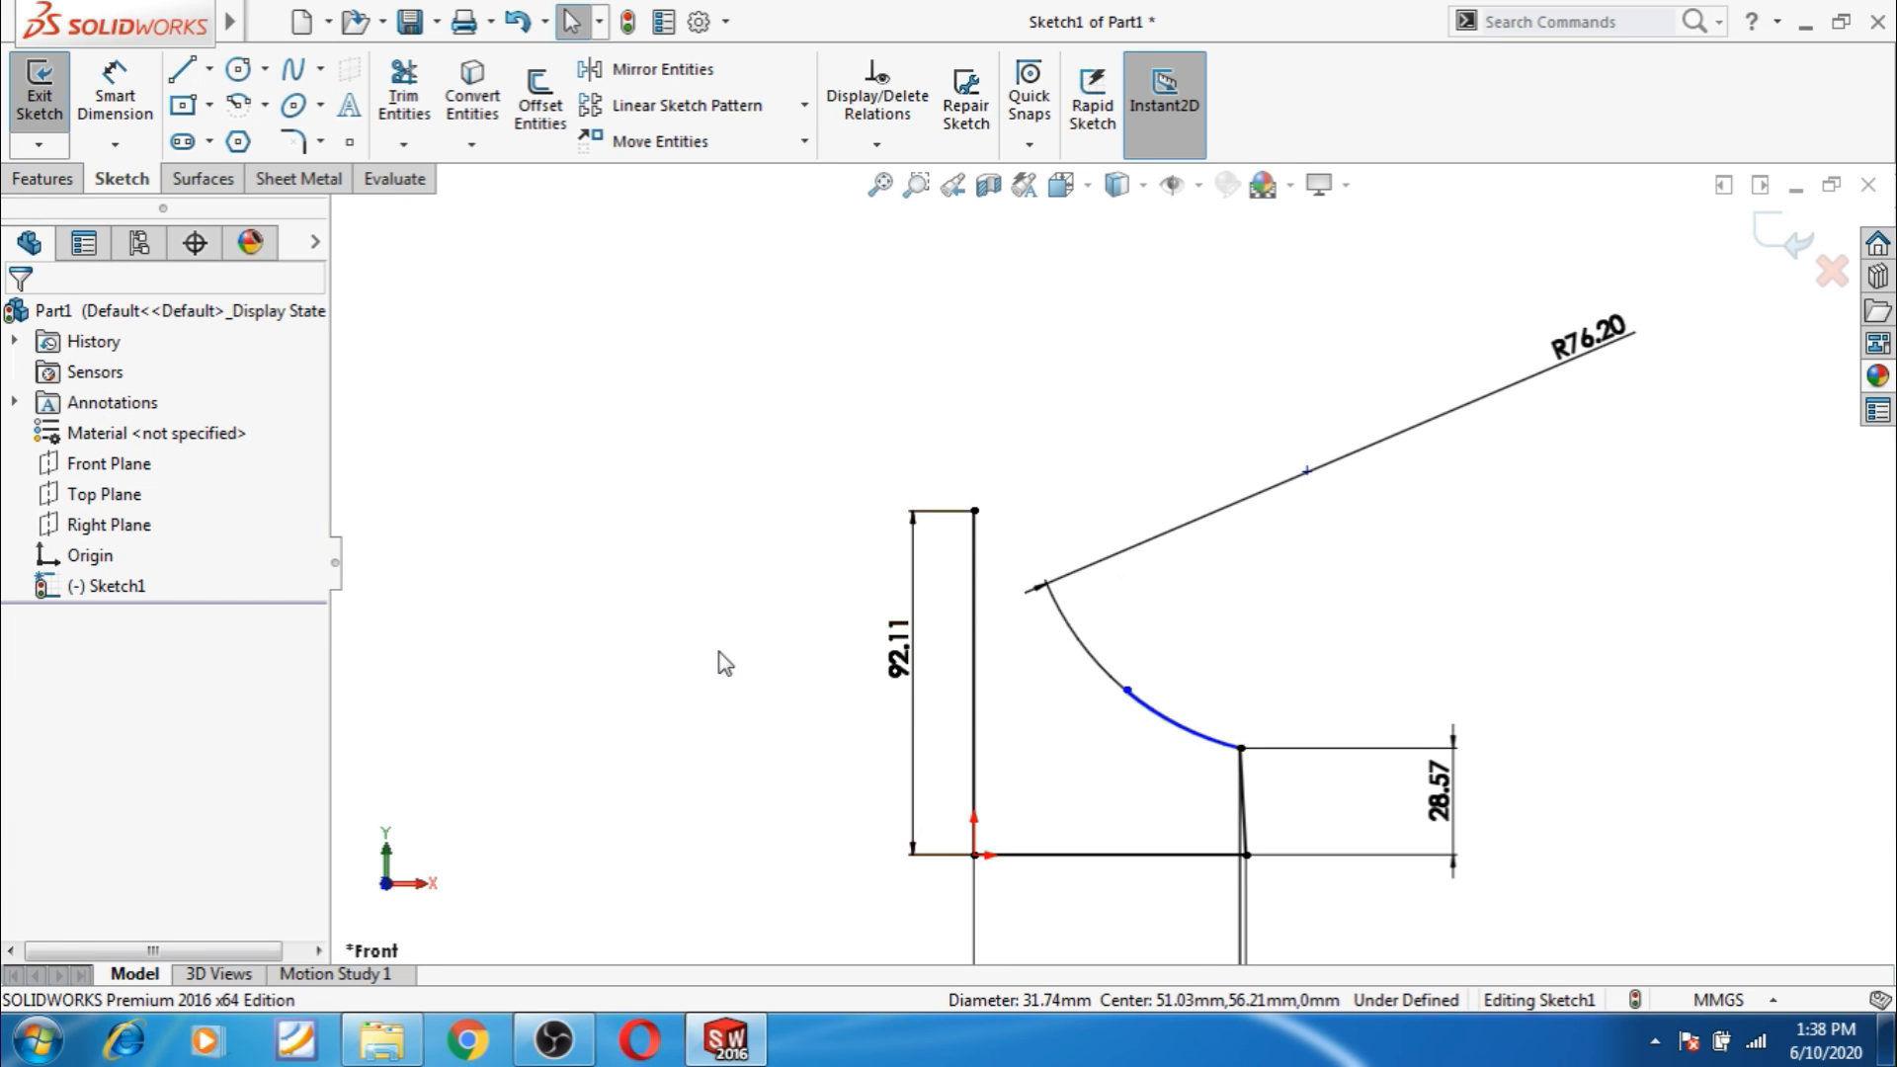
{"action": "scroll", "coordinate": [1200, 749], "scroll_direction": "down", "scroll_amount": 2}
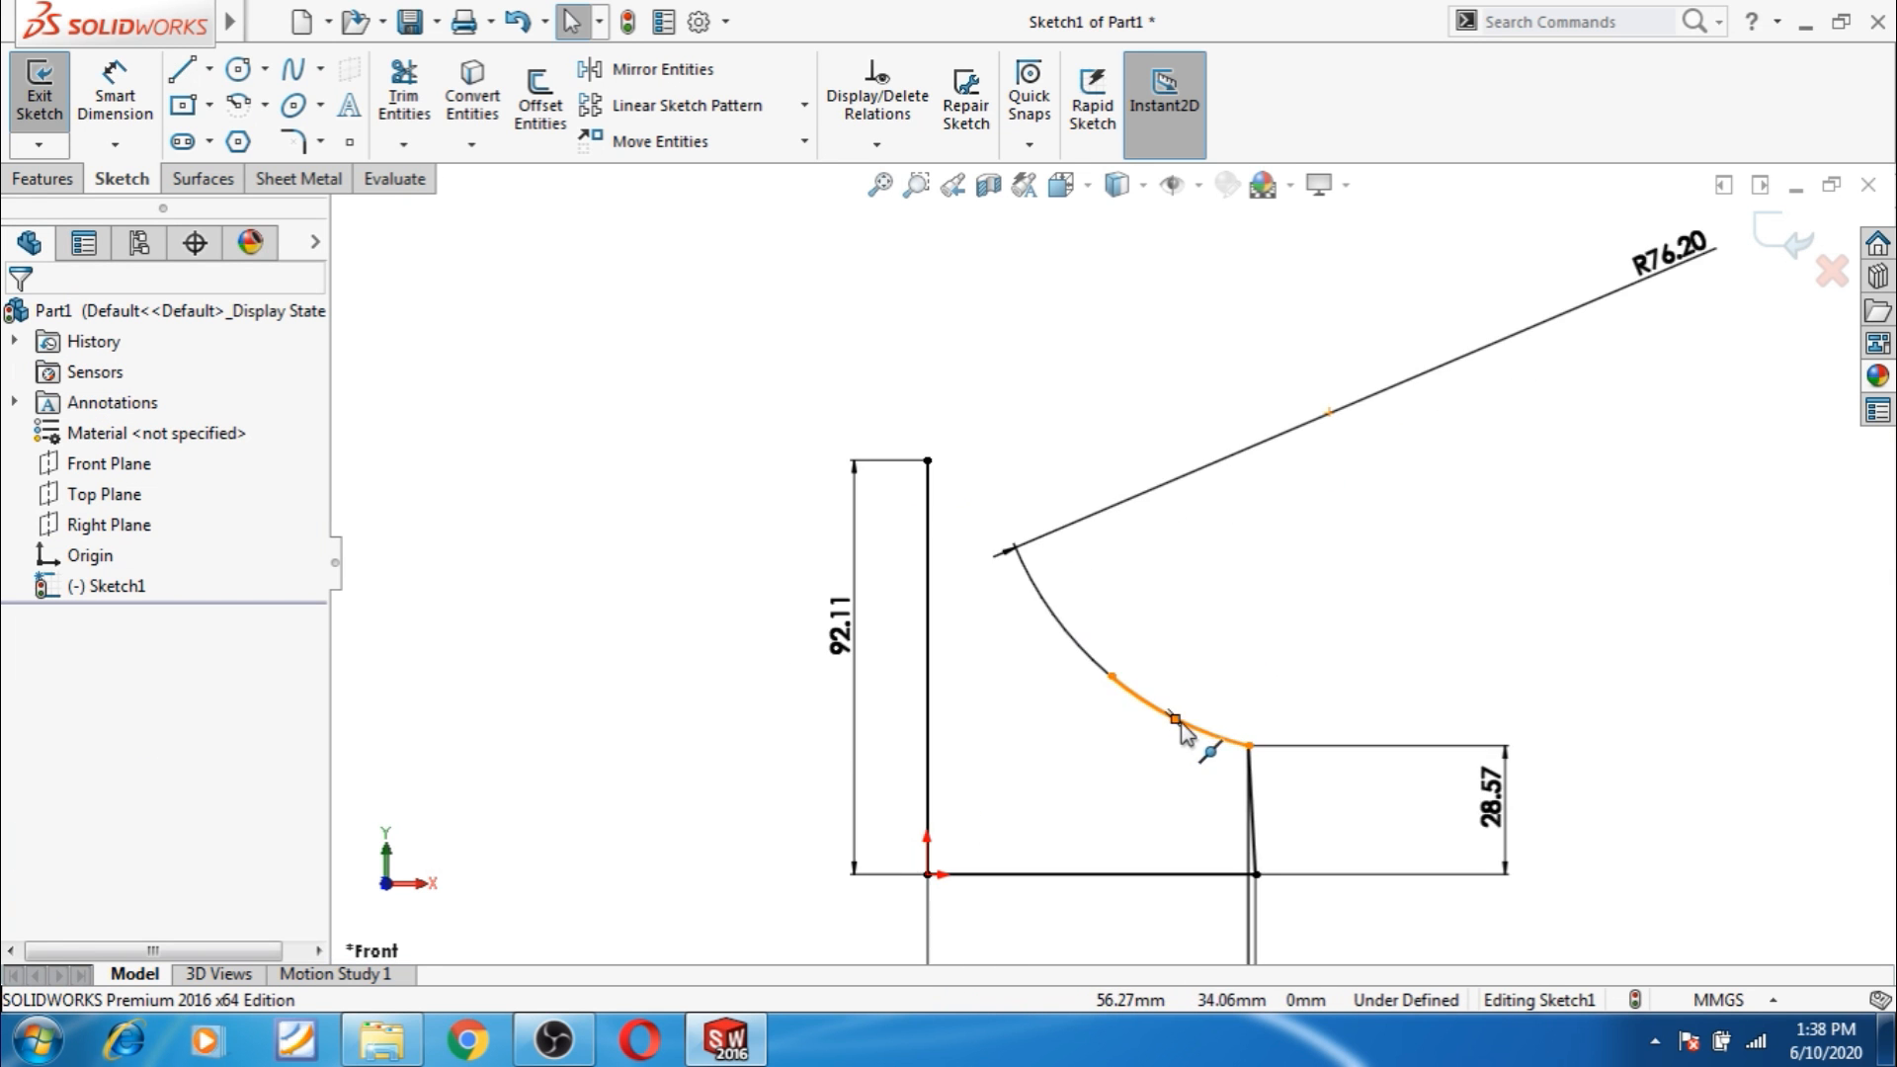
{"action": "left_click", "coordinate": [234, 106]}
{"action": "left_click", "coordinate": [1174, 610]}
{"action": "left_click", "coordinate": [1109, 599]}
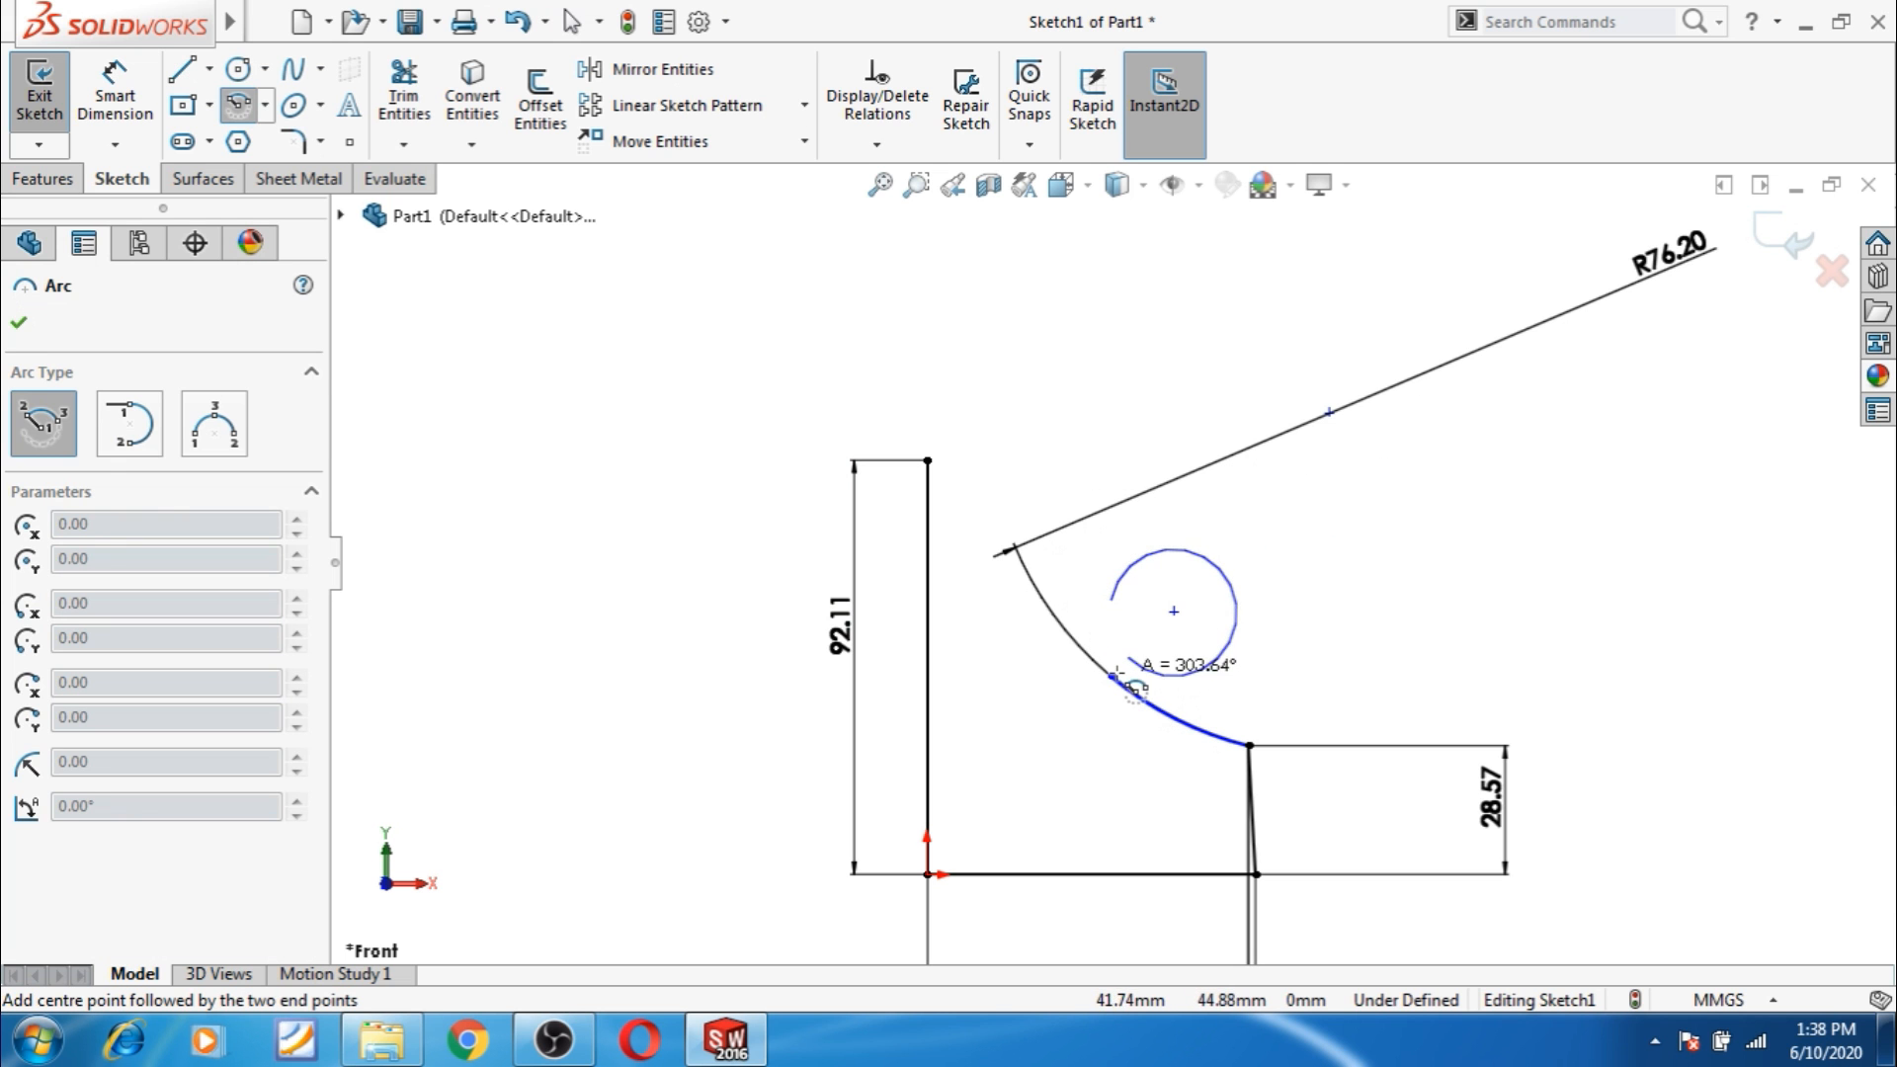
{"action": "key", "text": "Escape"}
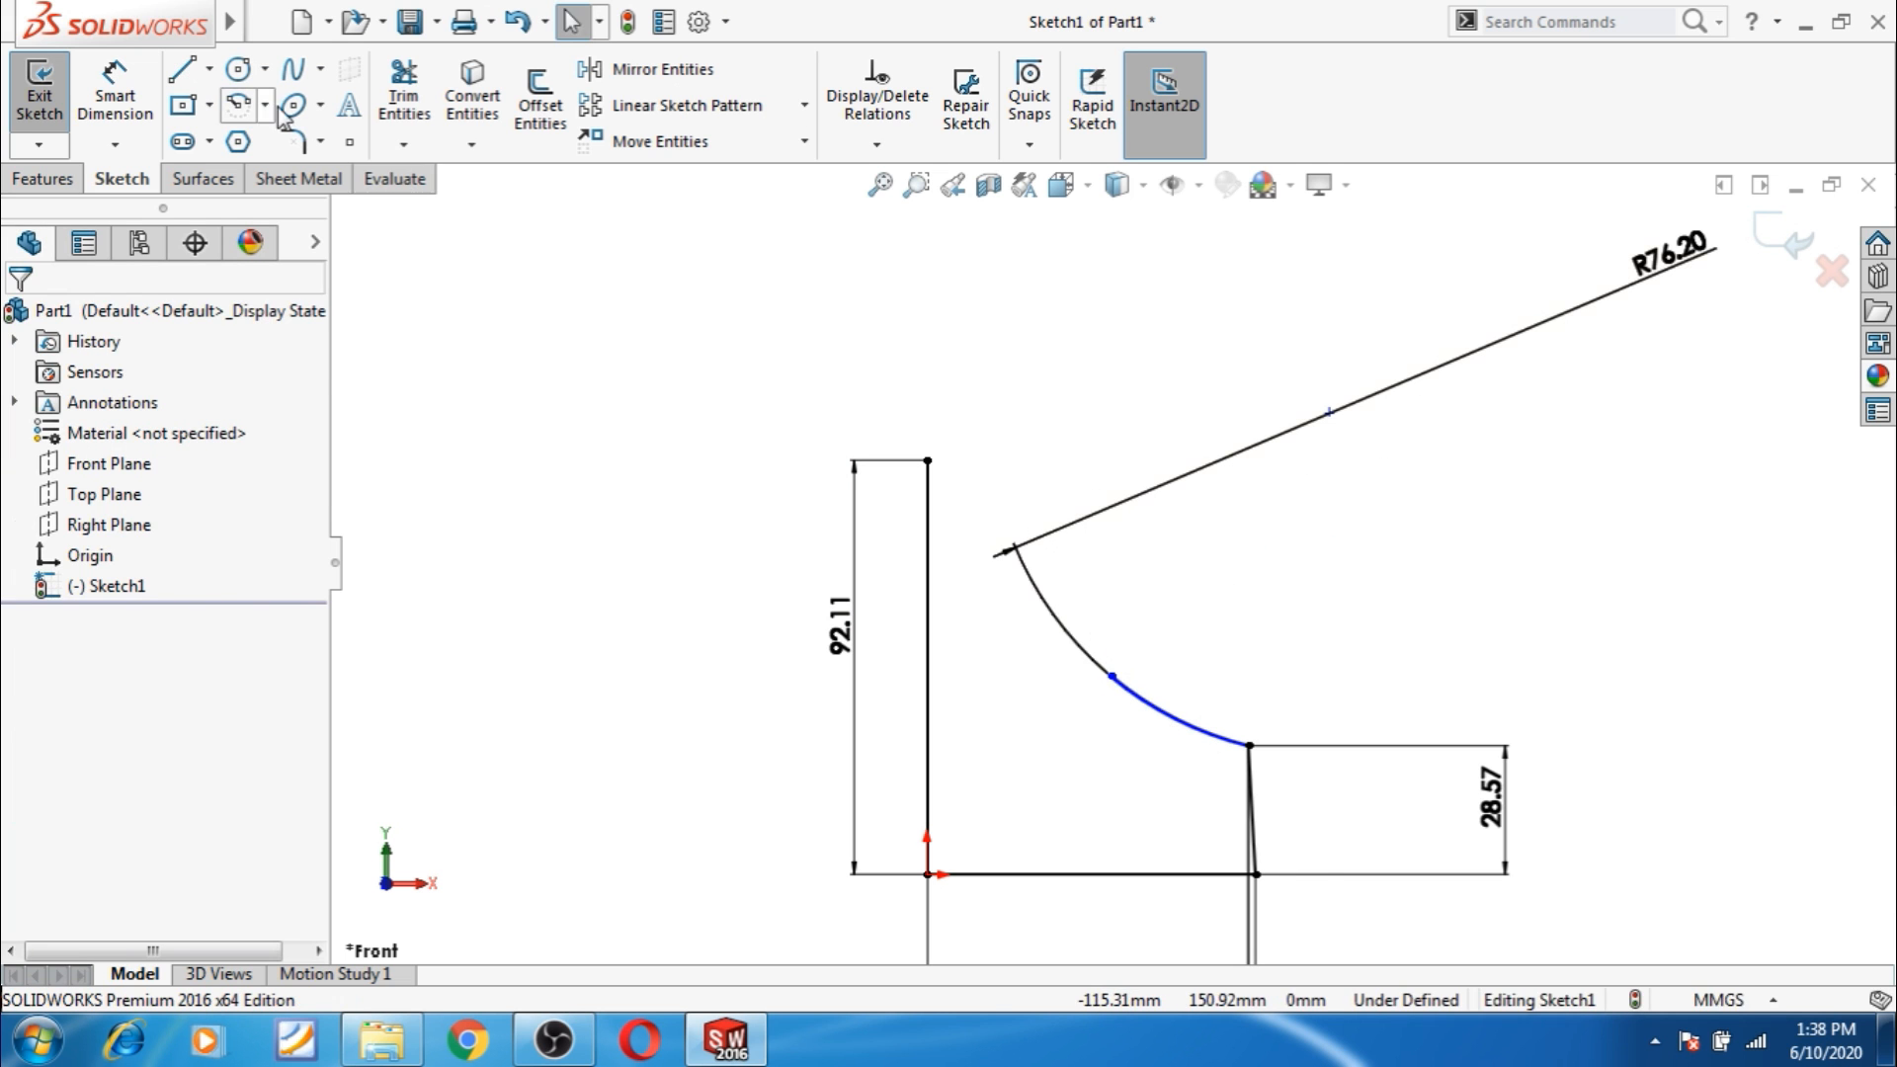
Sketch a centerpoint arc of about 17 mm radius, curving upward from the free upper end of the 76.2 mm arc.
{"action": "left_click", "coordinate": [243, 105]}
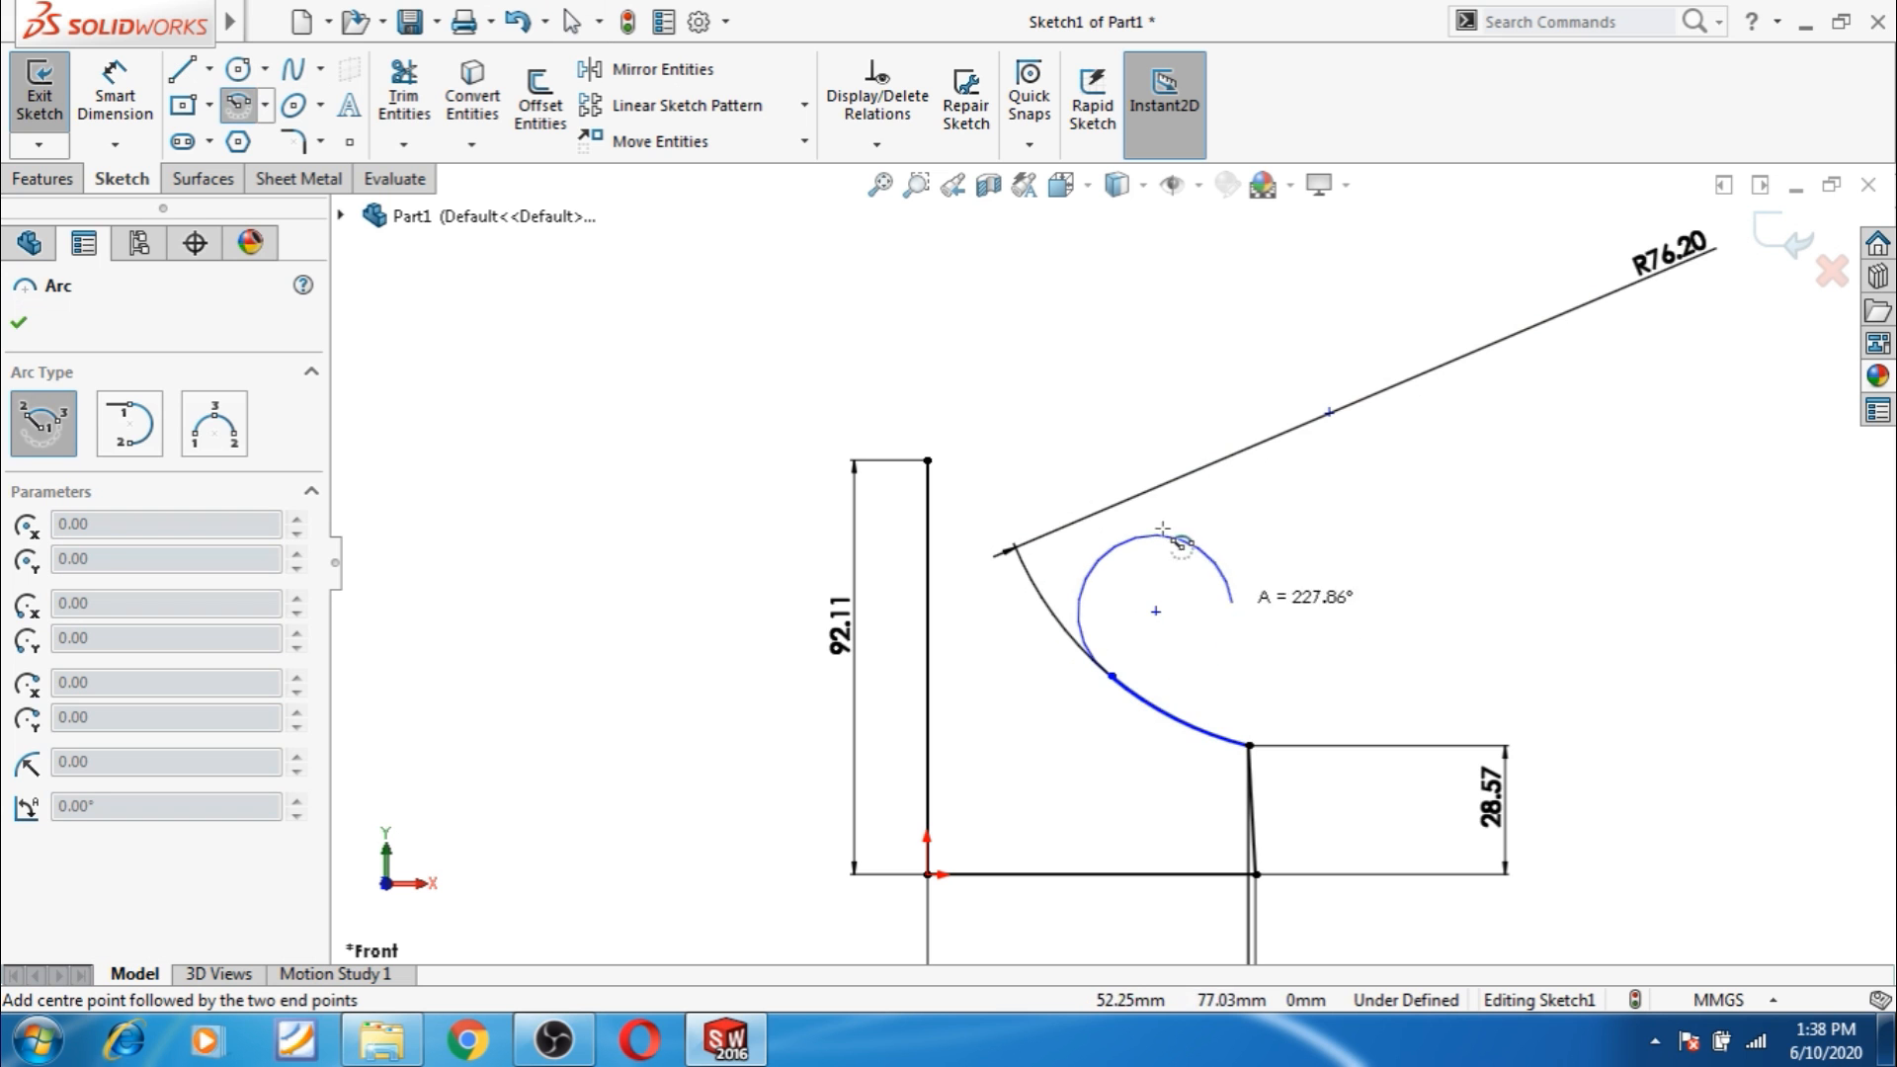
{"action": "left_click", "coordinate": [1091, 593]}
{"action": "key", "text": "Escape"}
Dimension the radius of the small upper arc as 15.87 mm.
{"action": "left_click", "coordinate": [115, 94]}
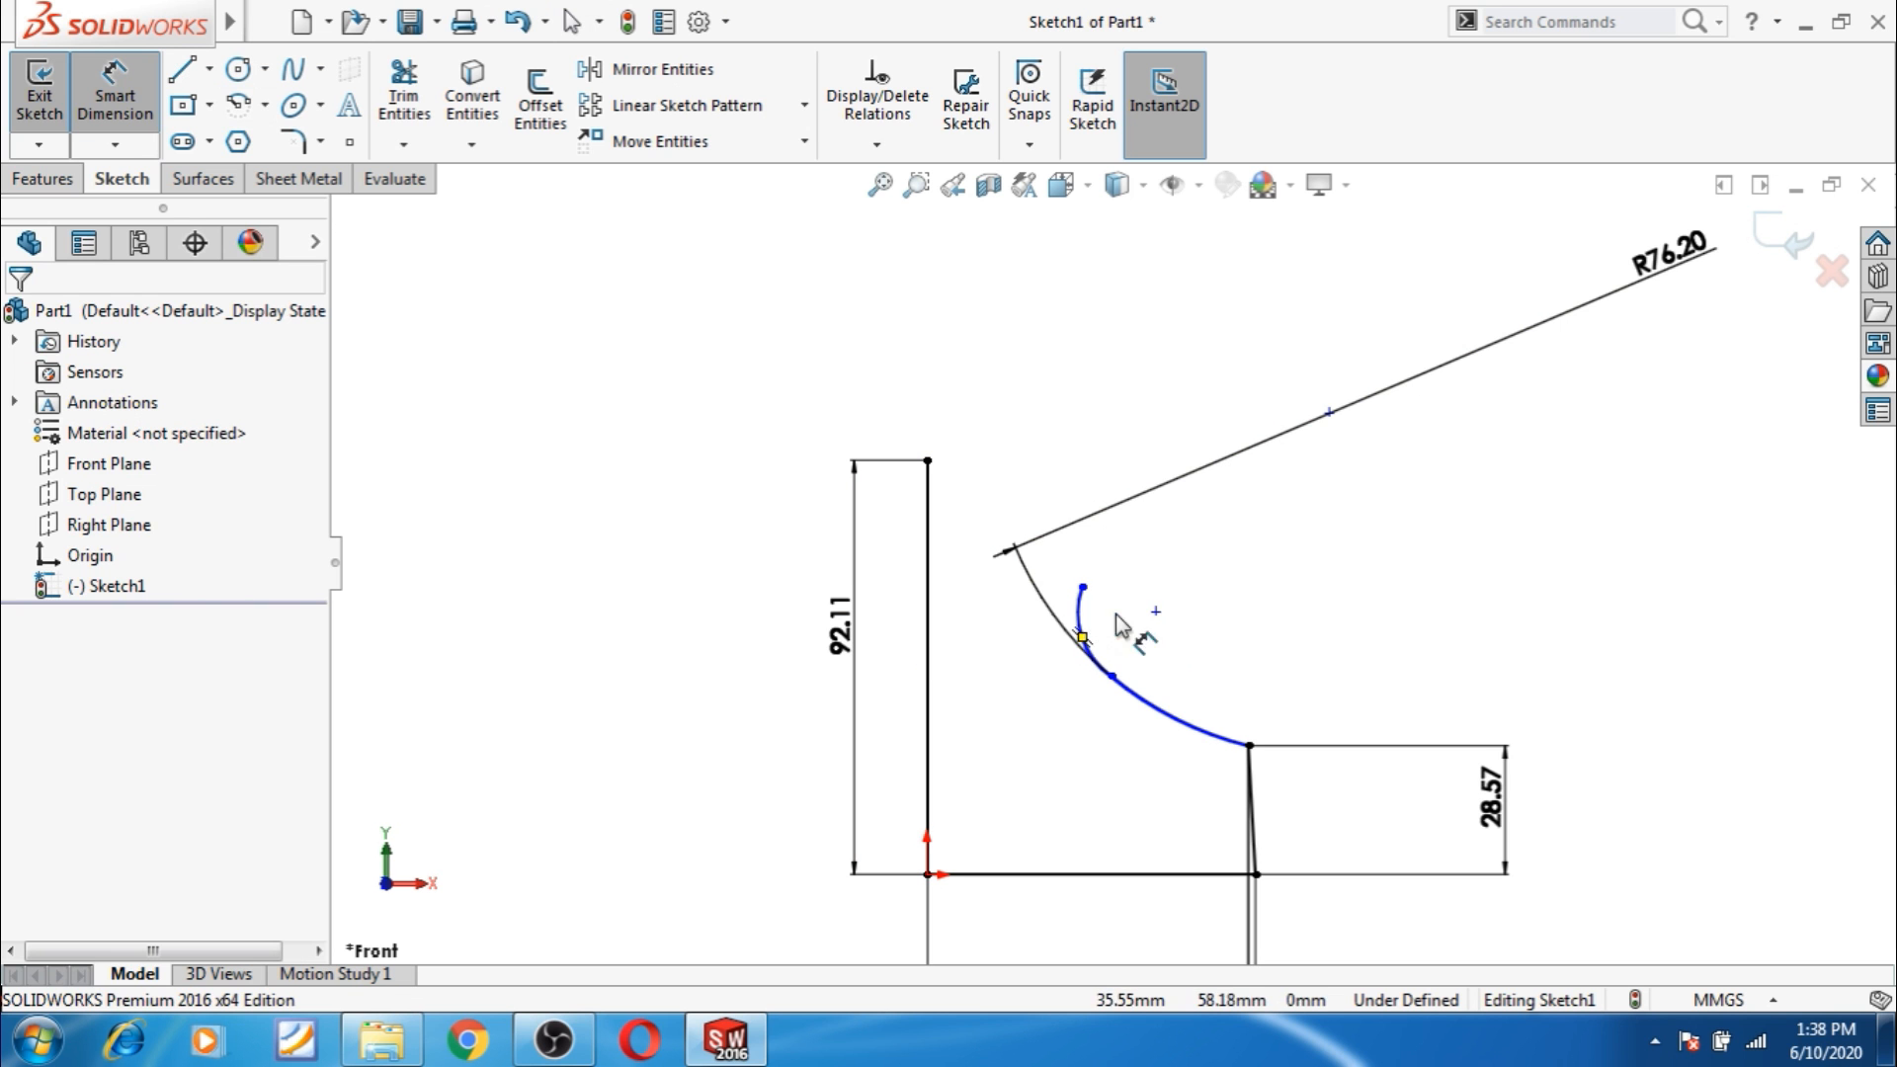
{"action": "left_click", "coordinate": [1083, 614]}
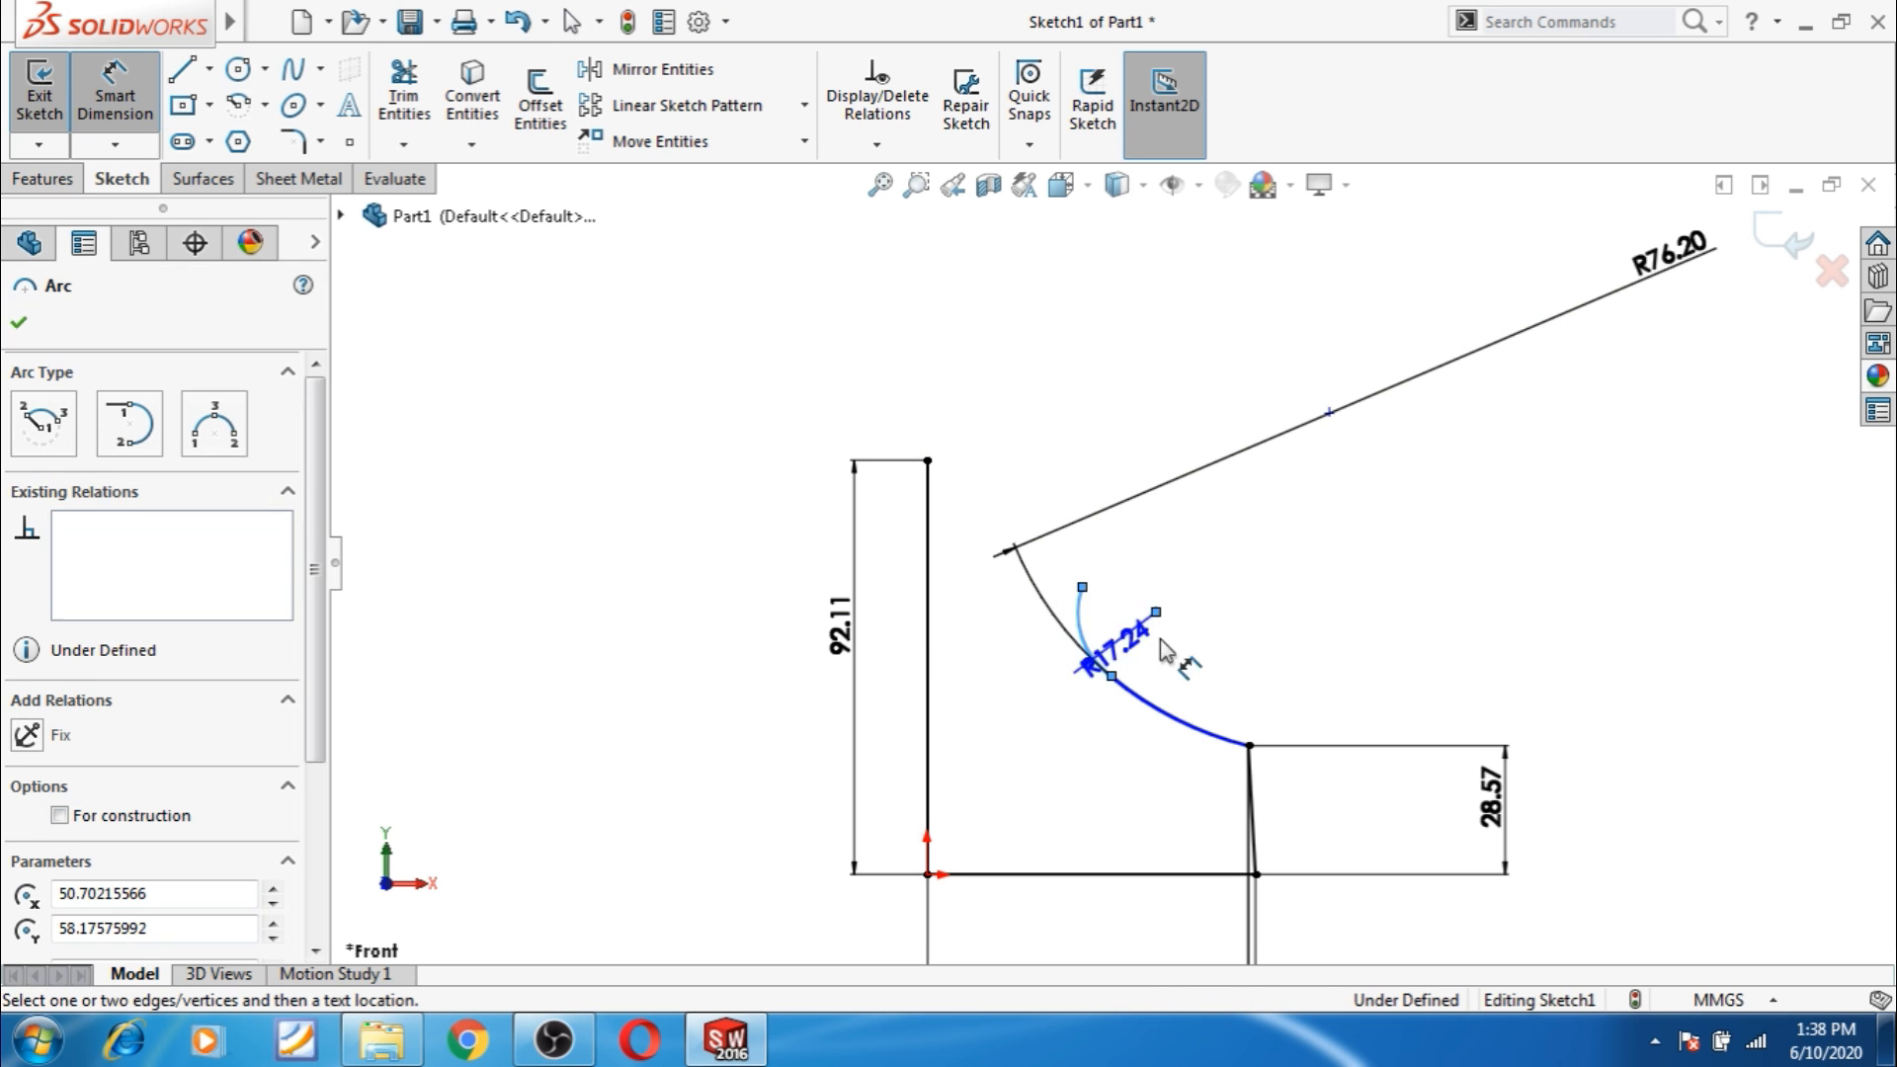
{"action": "left_click", "coordinate": [1242, 617]}
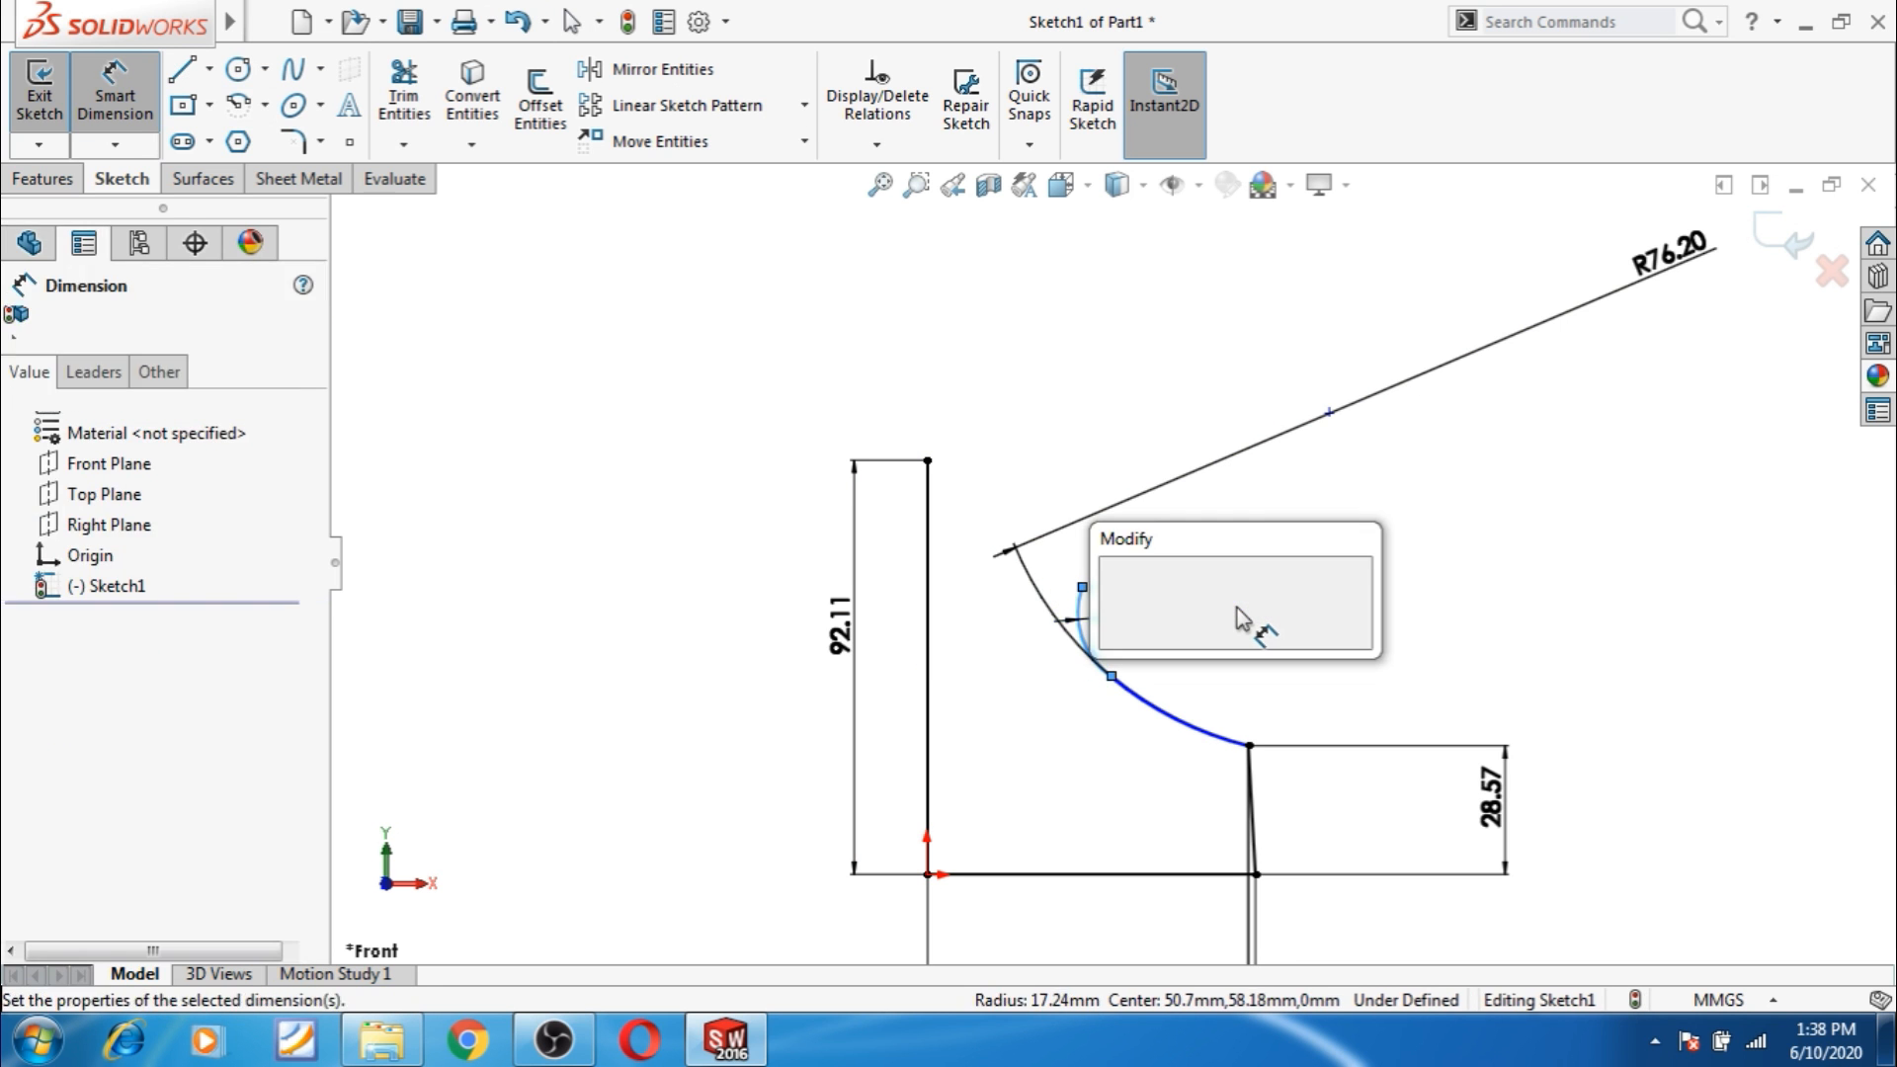
{"action": "type", "text": "15.8"}
{"action": "key", "text": "Return"}
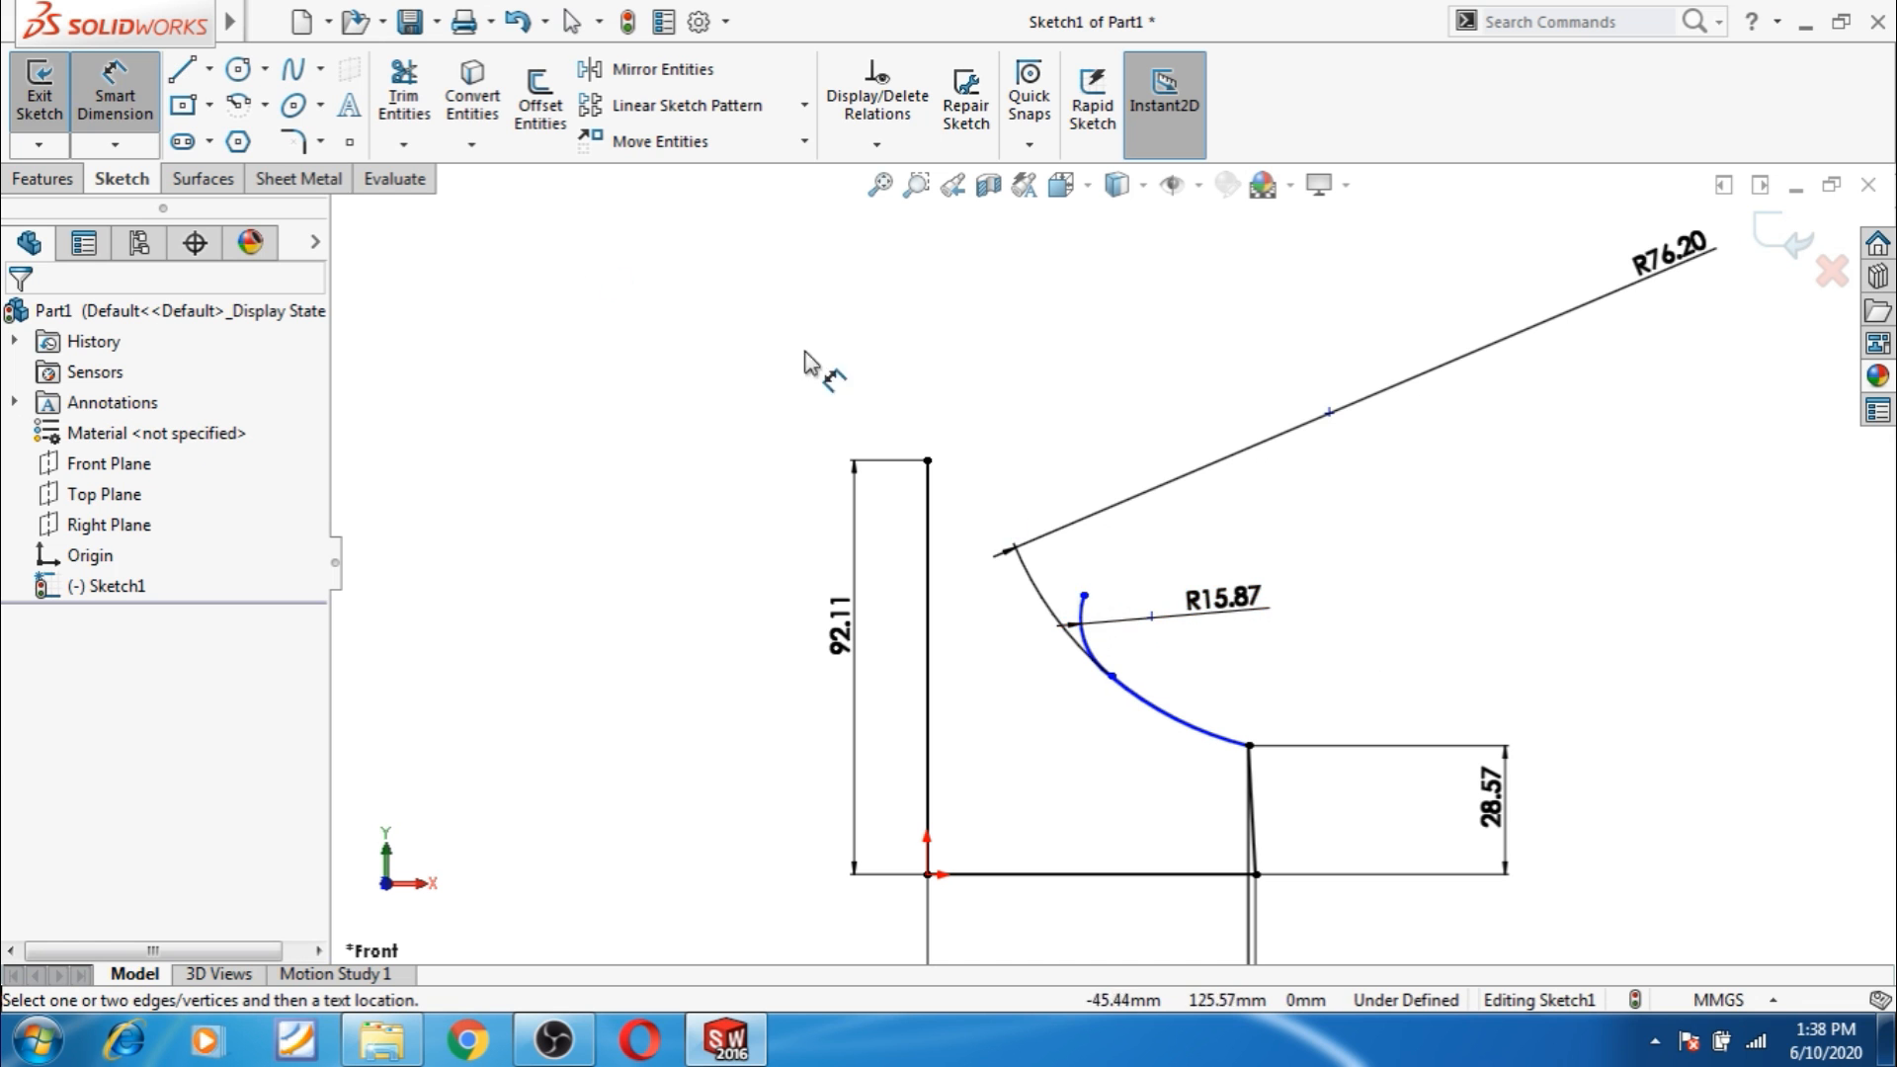
Dimension the vertical distance from the 15.87 mm arc's upper end to the outer end of the base line as 76.20 mm.
{"action": "left_click", "coordinate": [1084, 596]}
{"action": "left_click", "coordinate": [1248, 745]}
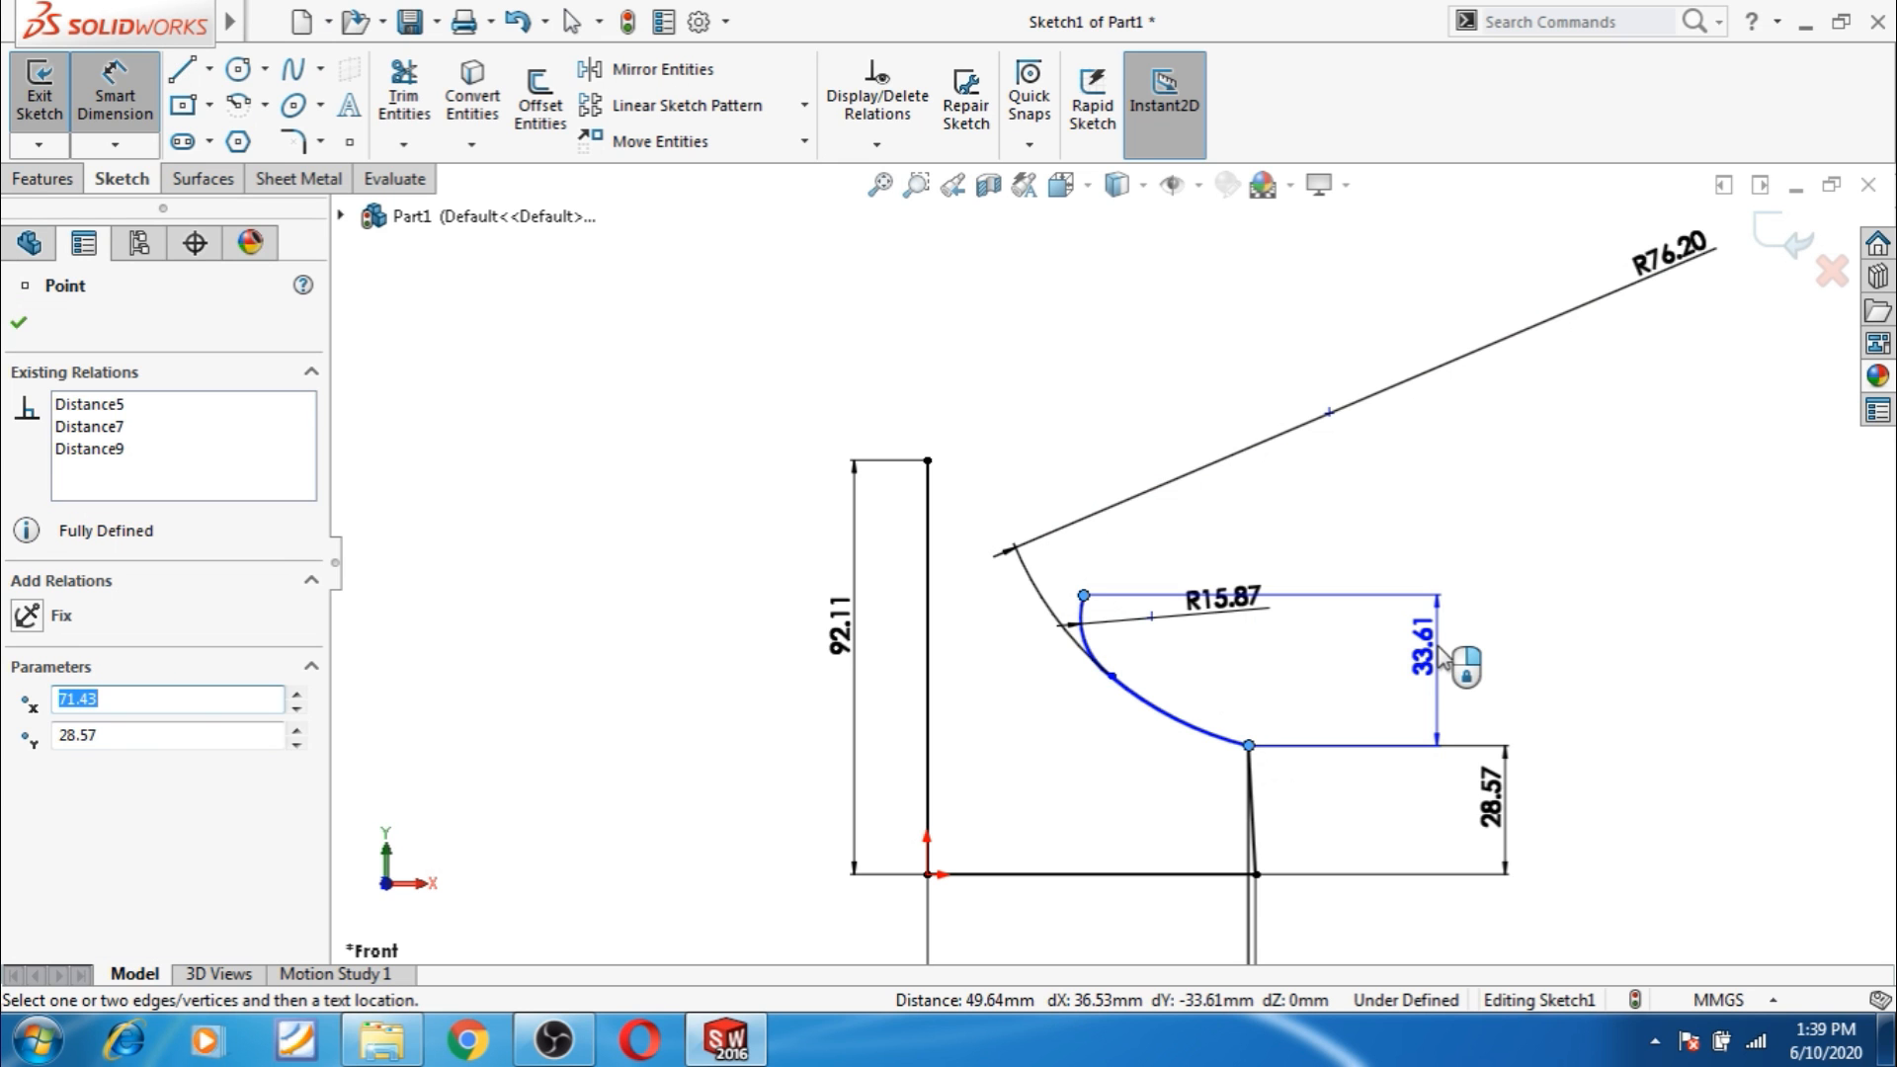
{"action": "key", "text": "Escape"}
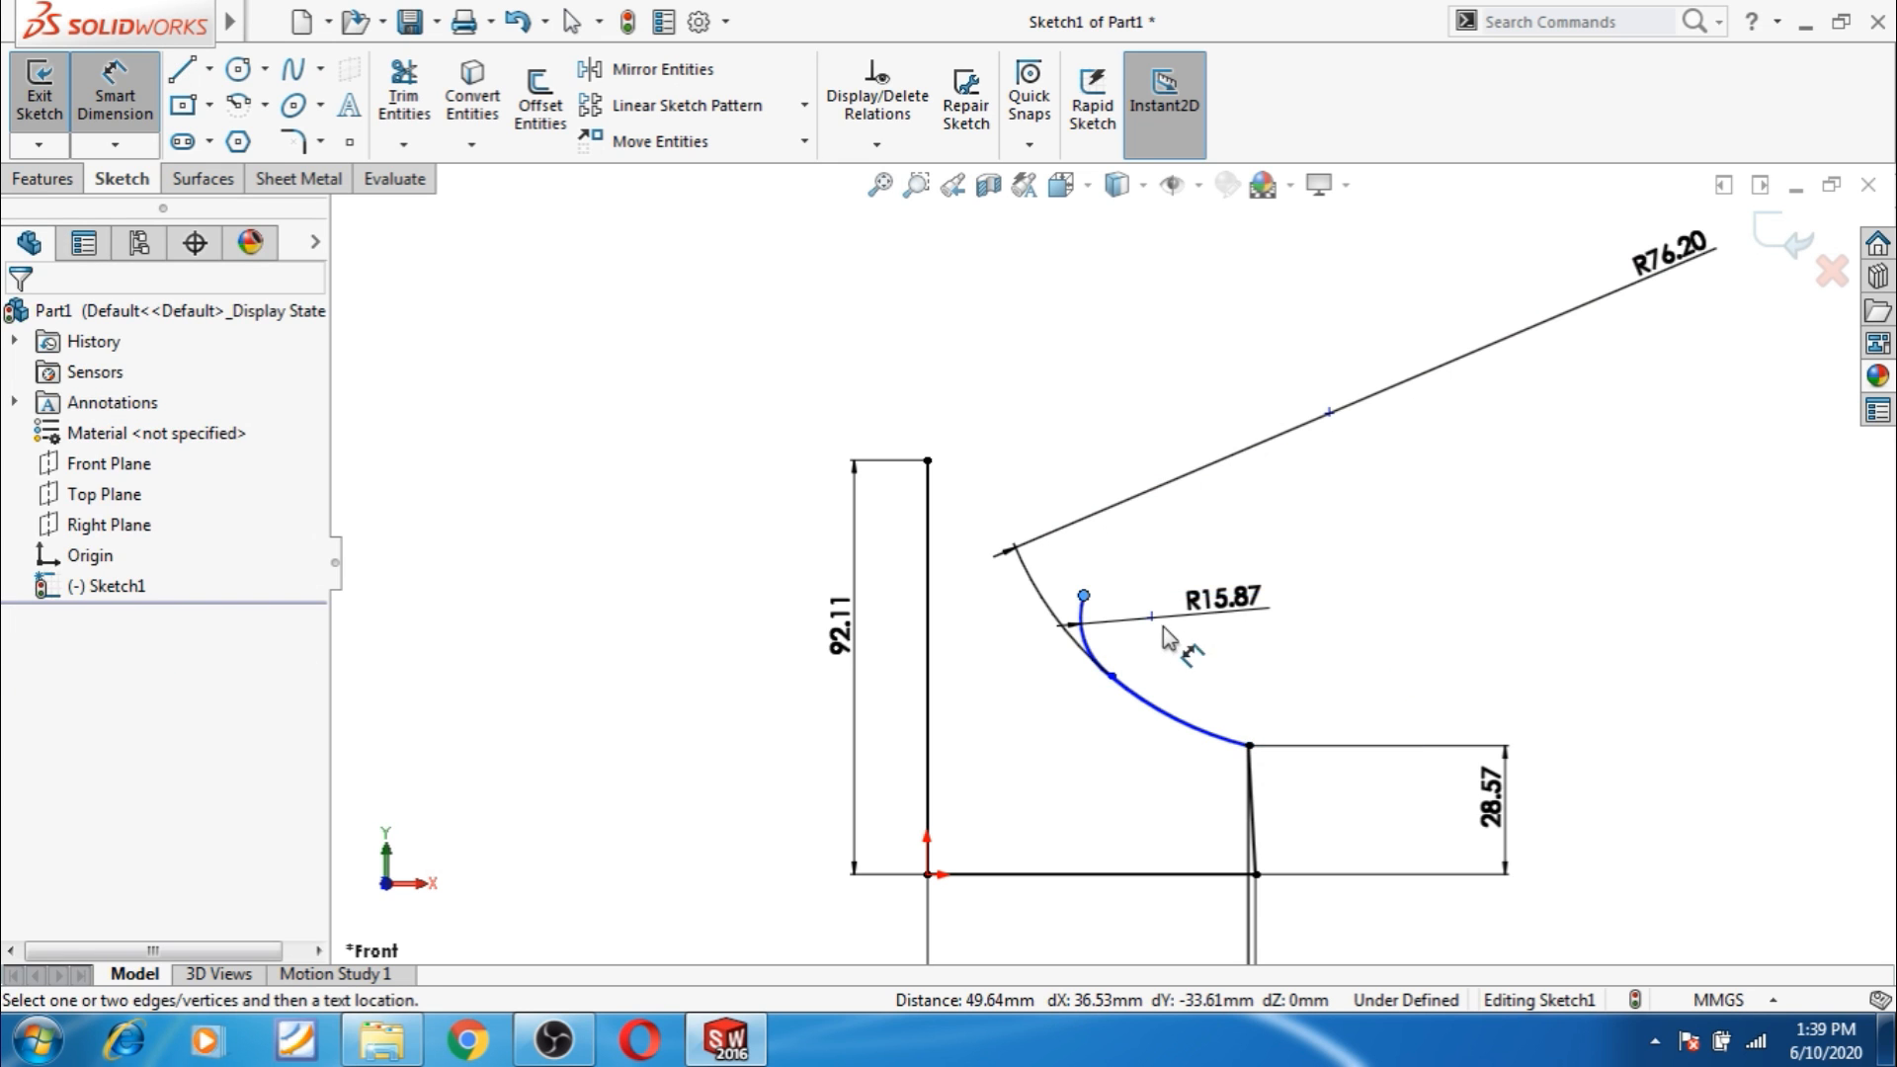
{"action": "left_click", "coordinate": [1256, 875]}
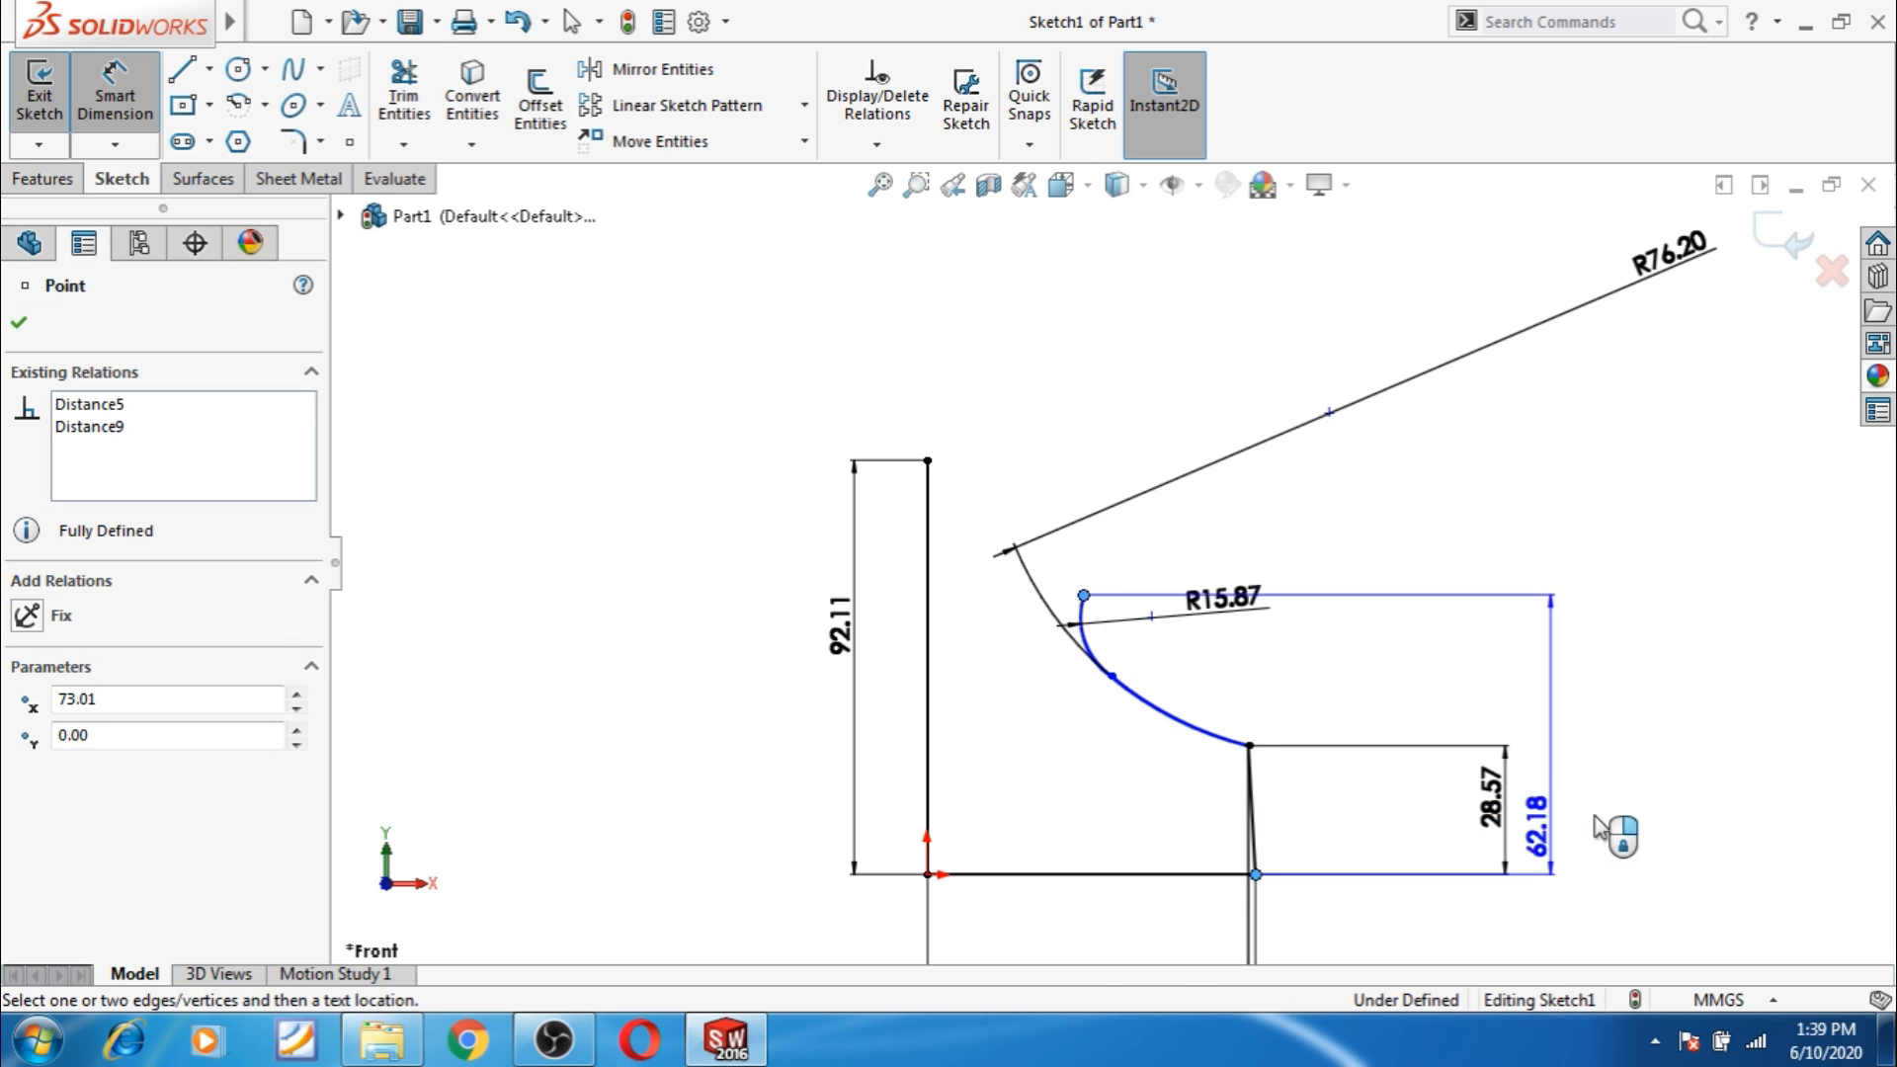
{"action": "left_click", "coordinate": [1624, 788]}
{"action": "type", "text": "76.20"}
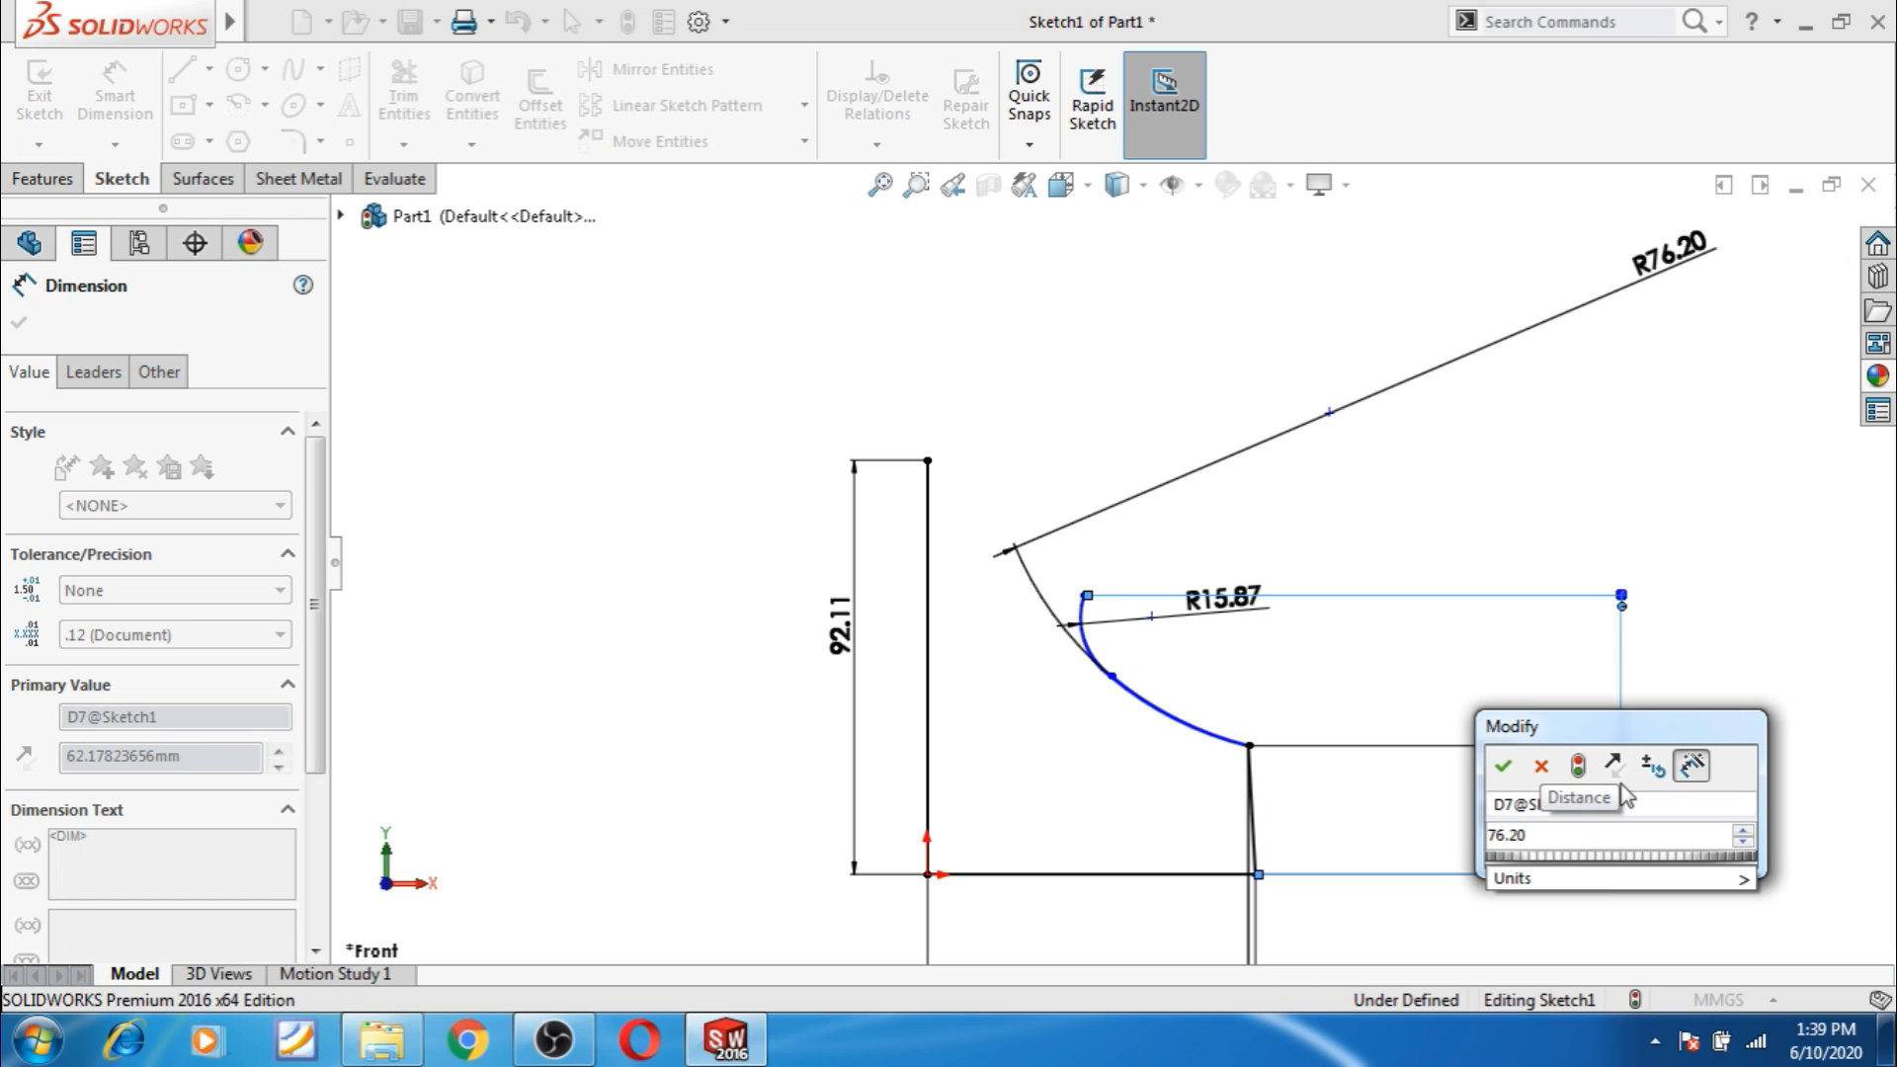
{"action": "key", "text": "Return"}
{"action": "left_click", "coordinate": [1719, 774]}
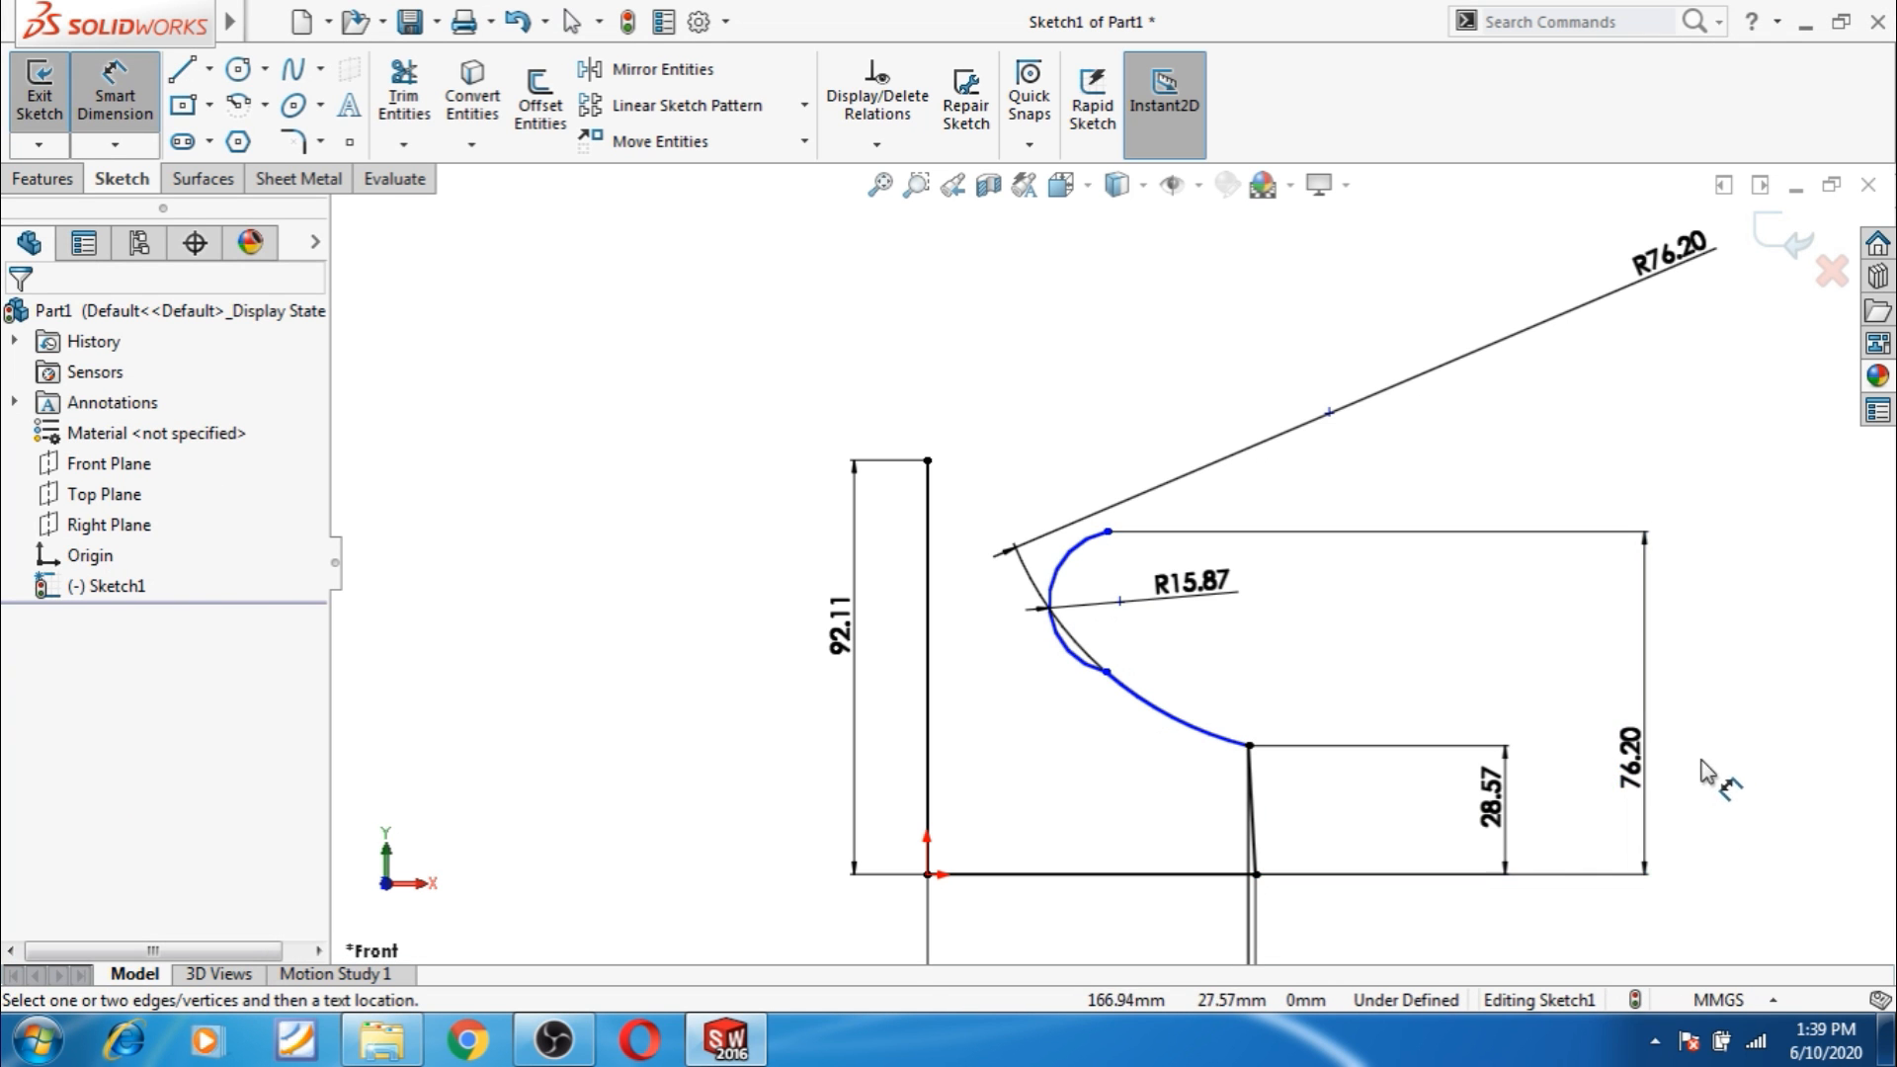
{"action": "key", "text": "Escape"}
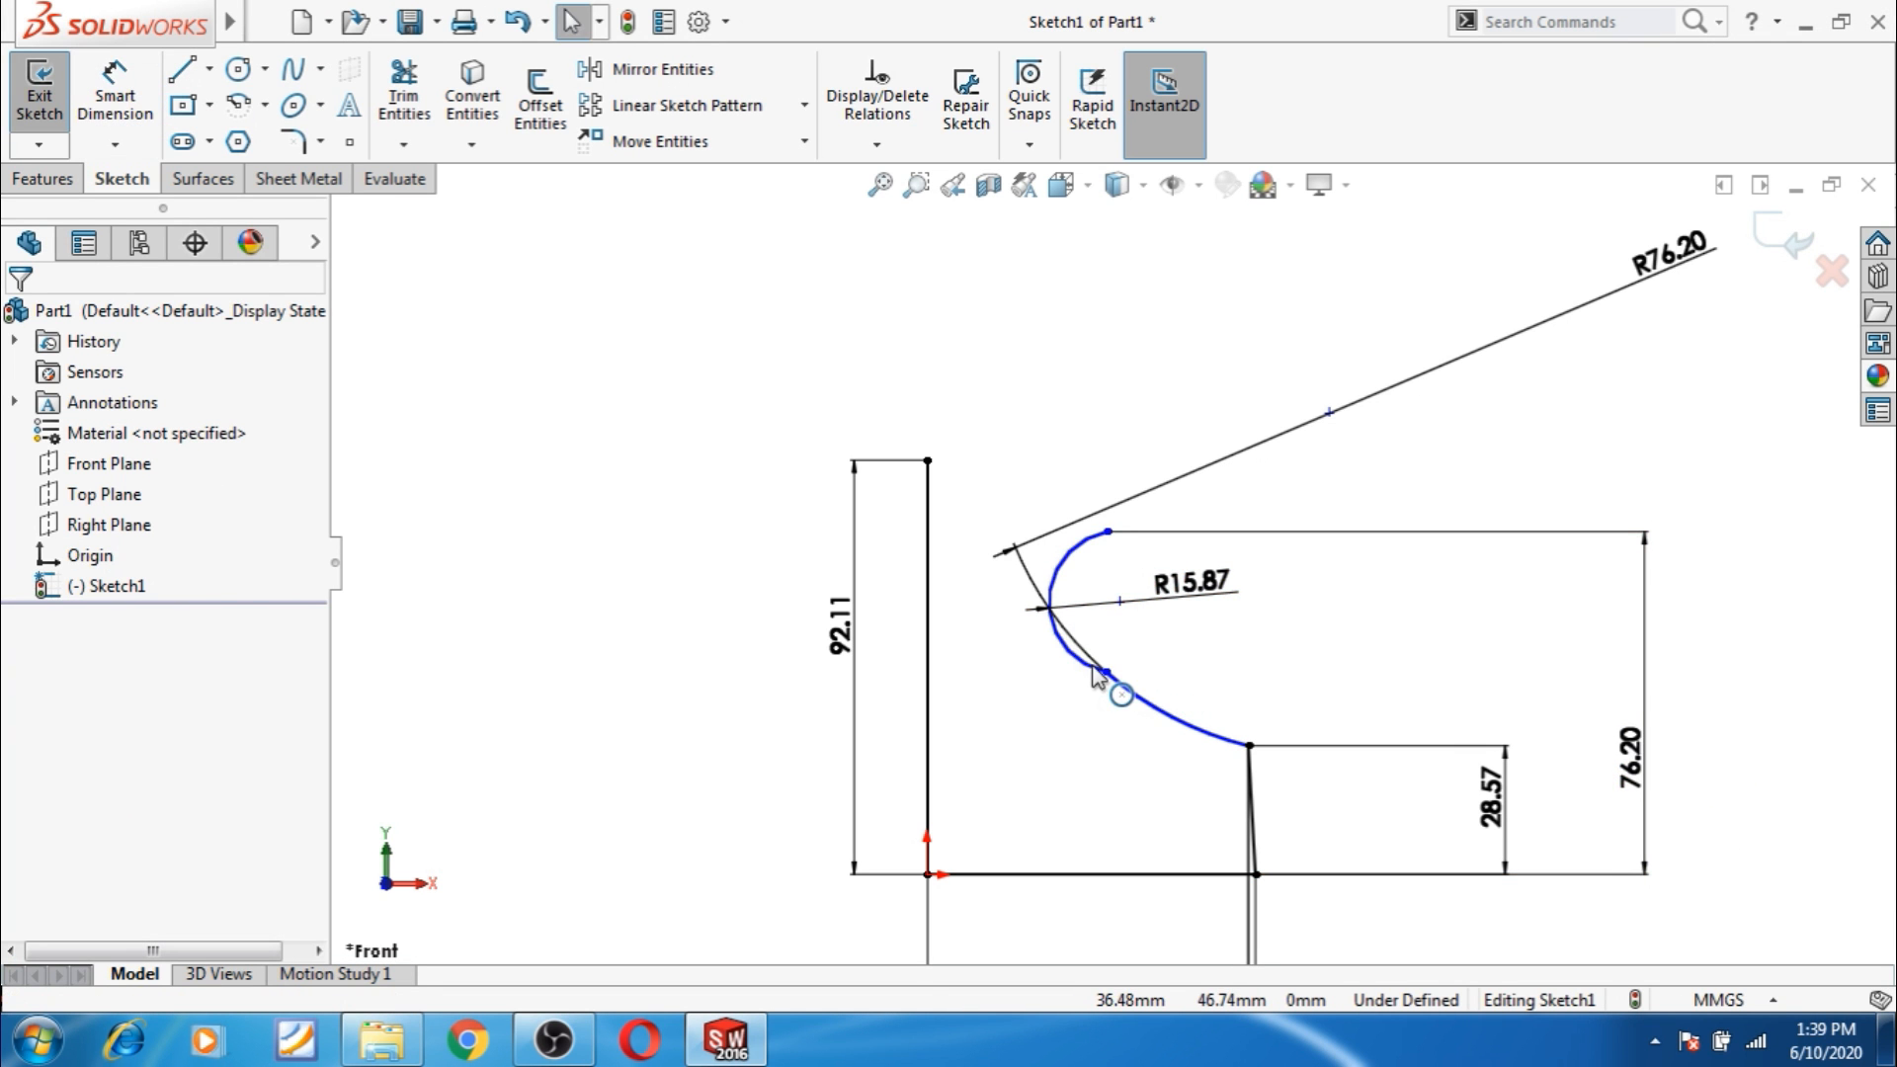
Add a tangent relation between the redrawn 15.87 mm arc and the 76.2 mm arc below it.
{"action": "left_click", "coordinate": [1097, 675]}
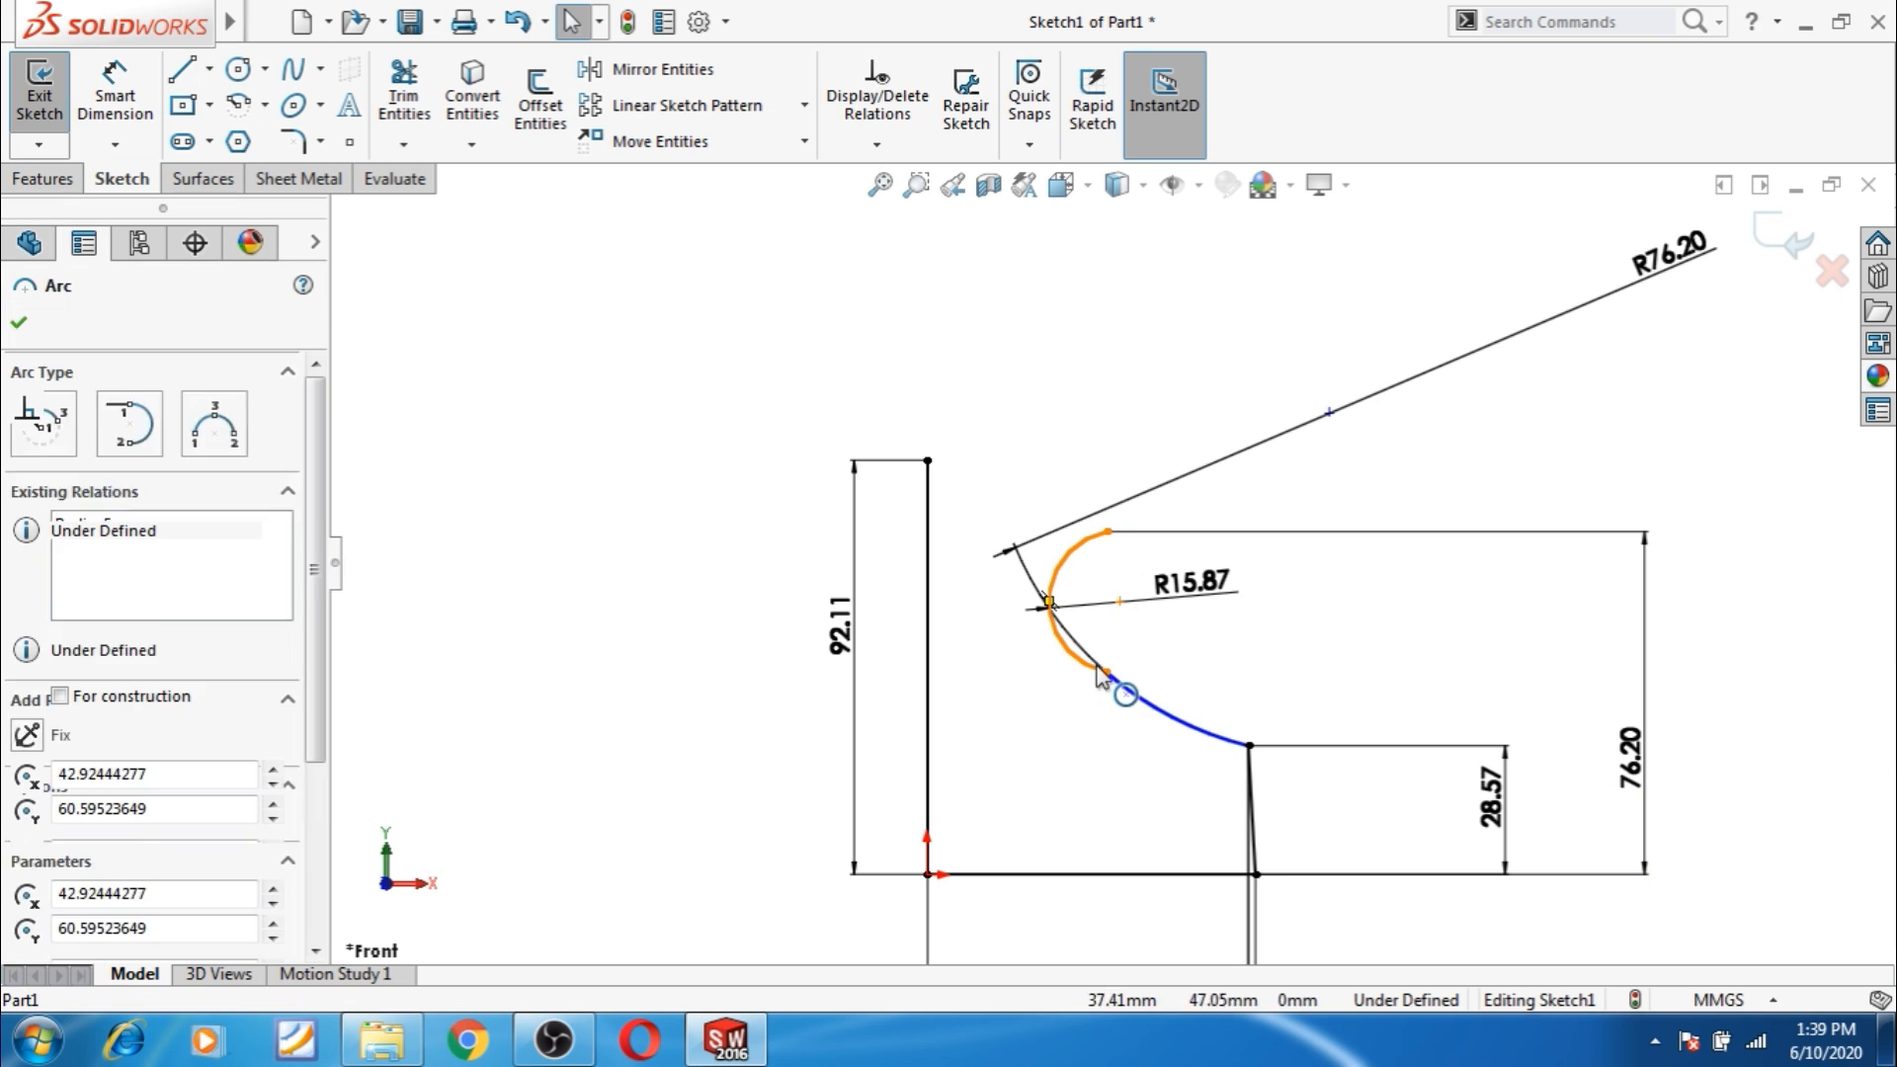
{"action": "left_click", "coordinate": [1146, 675], "text": "ctrl"}
{"action": "left_click", "coordinate": [1236, 567]}
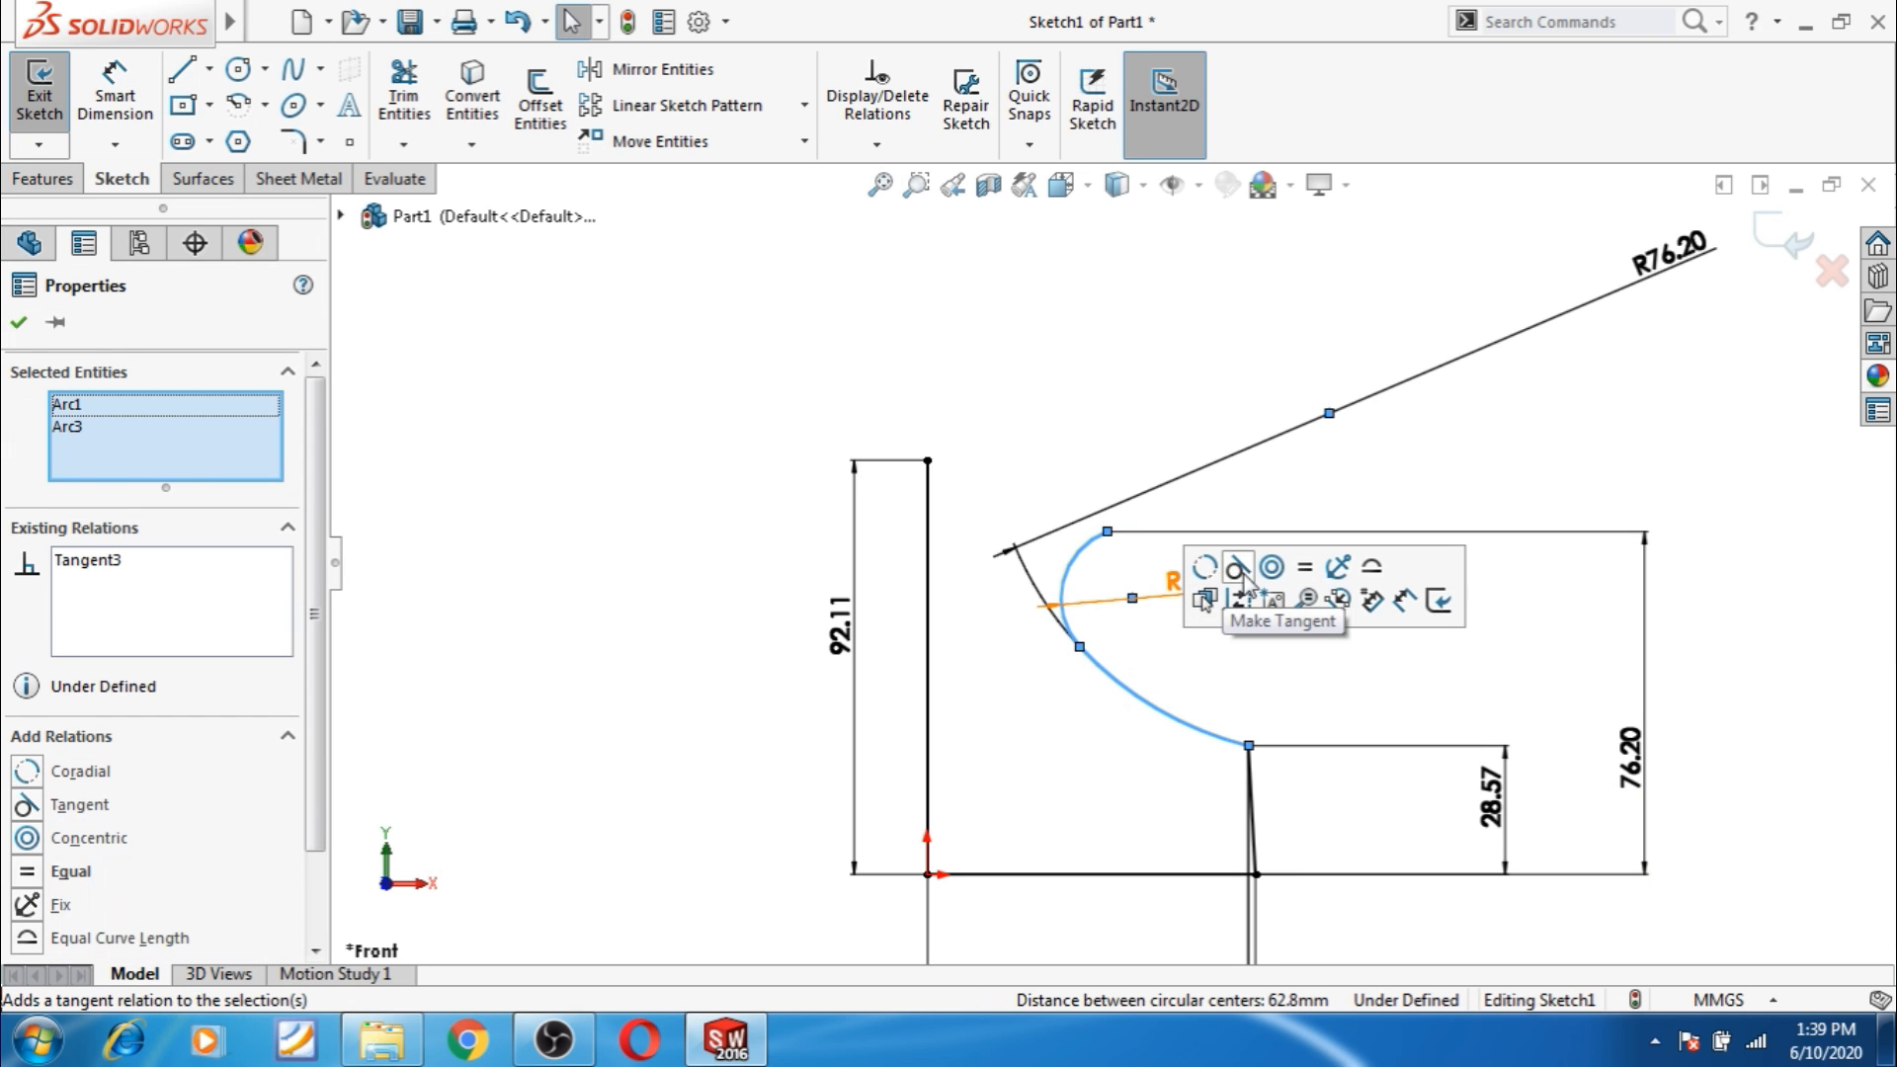
{"action": "left_click", "coordinate": [1675, 697]}
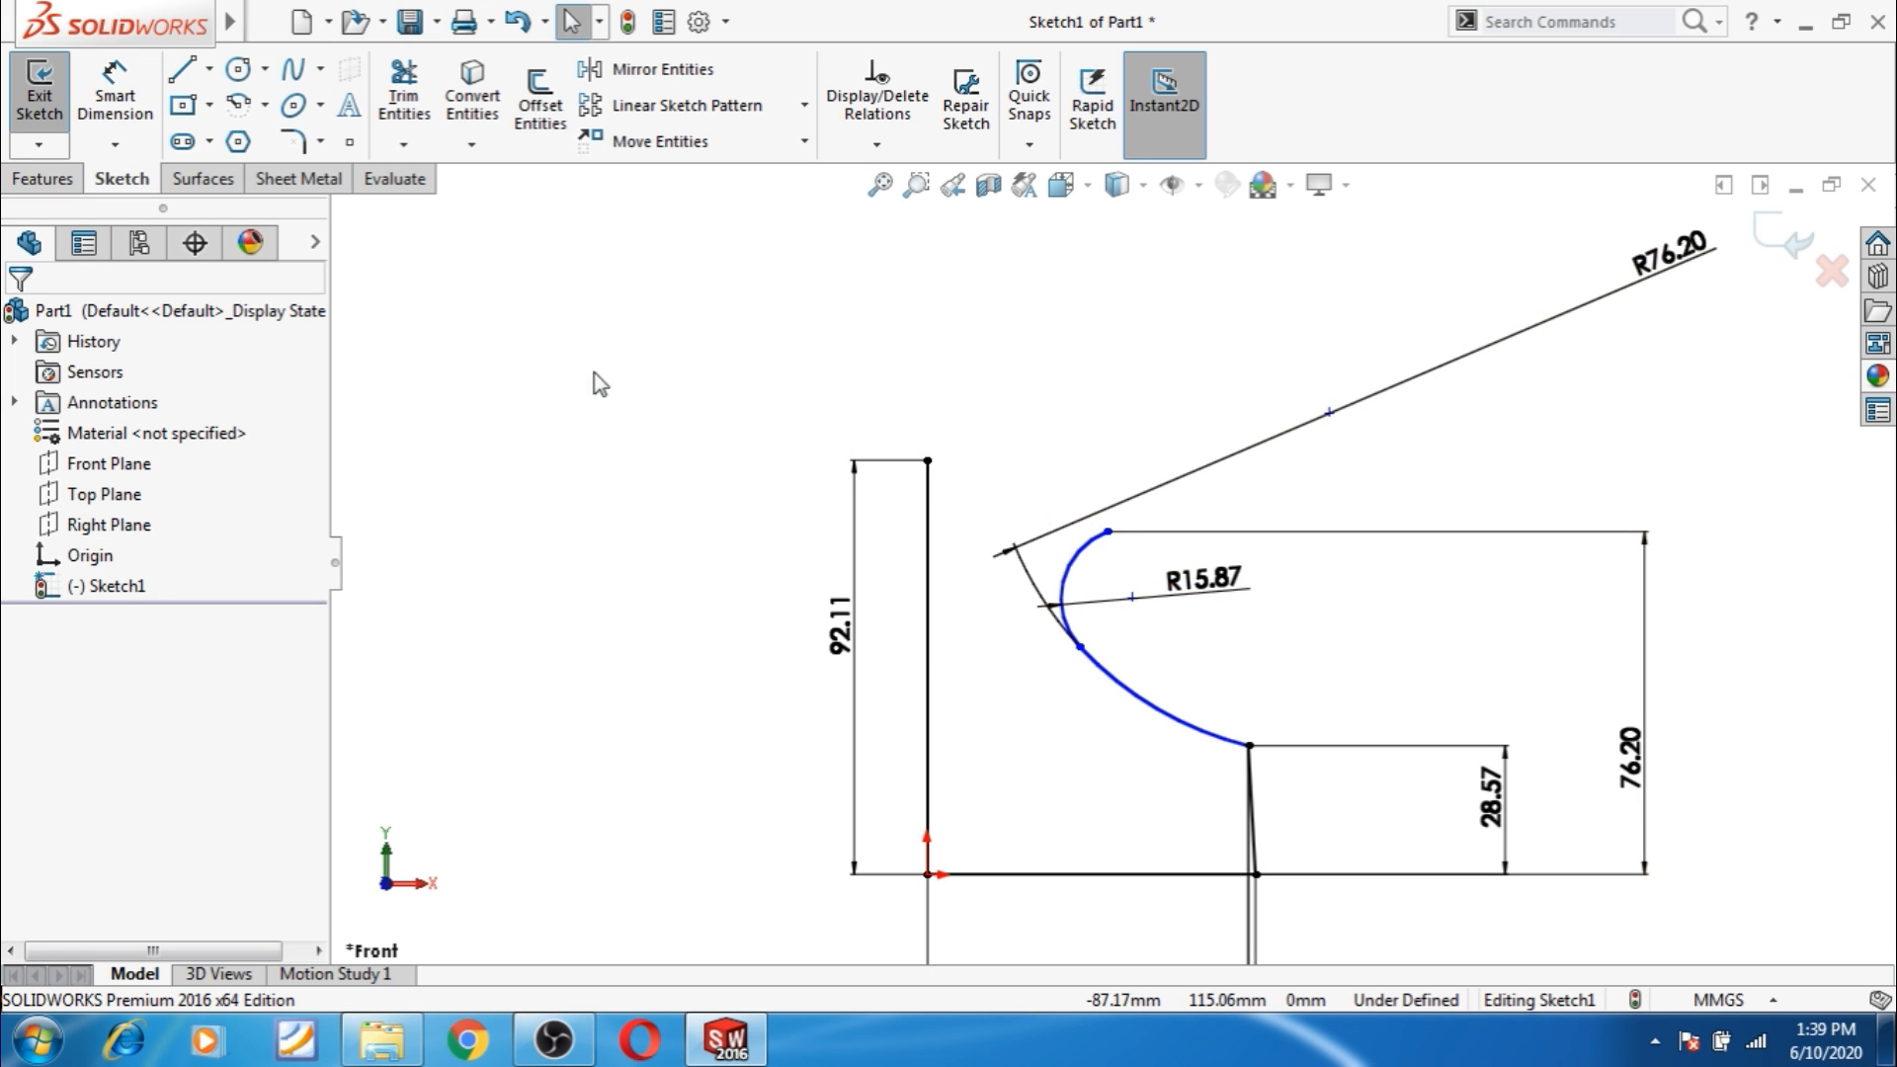
Sketch a short centerpoint arc of about 25 mm radius, running up toward the vertical line from the 15.87 mm arc's upper end.
{"action": "left_click", "coordinate": [238, 103]}
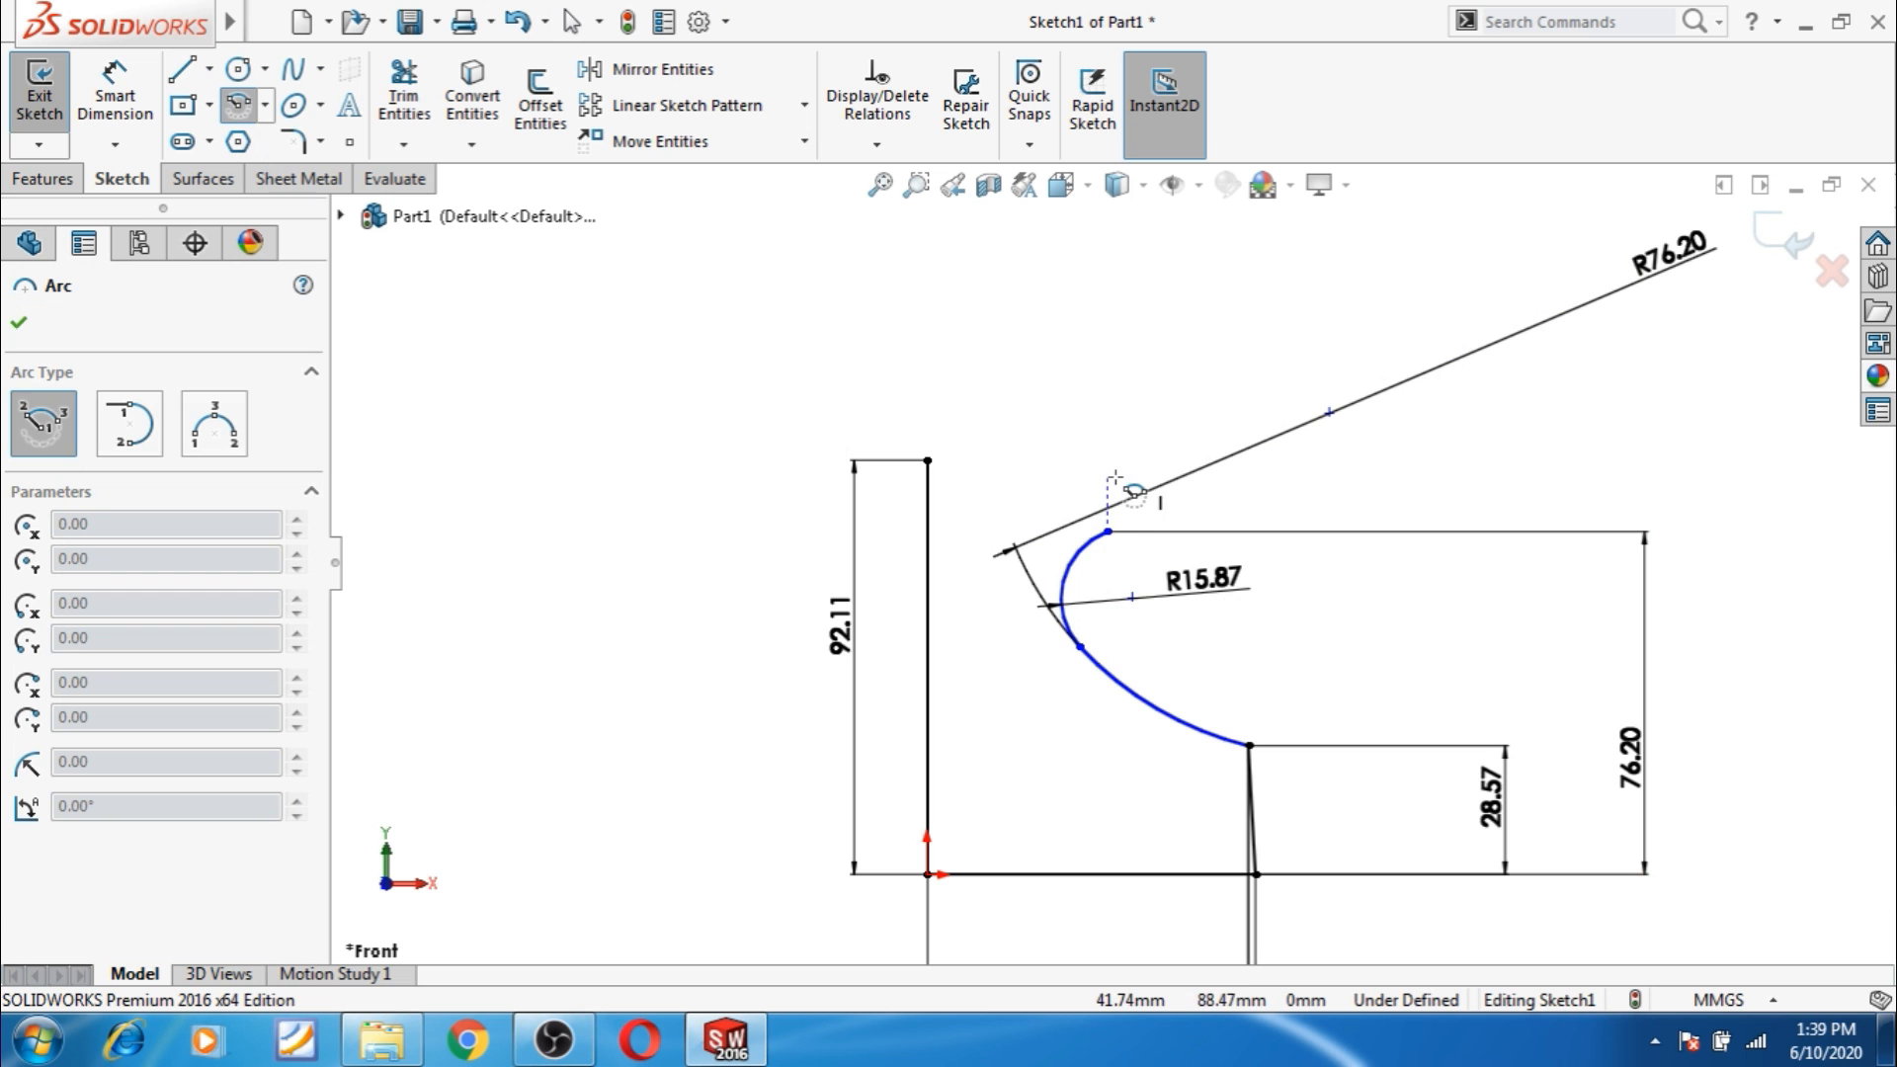
{"action": "left_click", "coordinate": [1002, 573]}
{"action": "left_click", "coordinate": [1108, 532]}
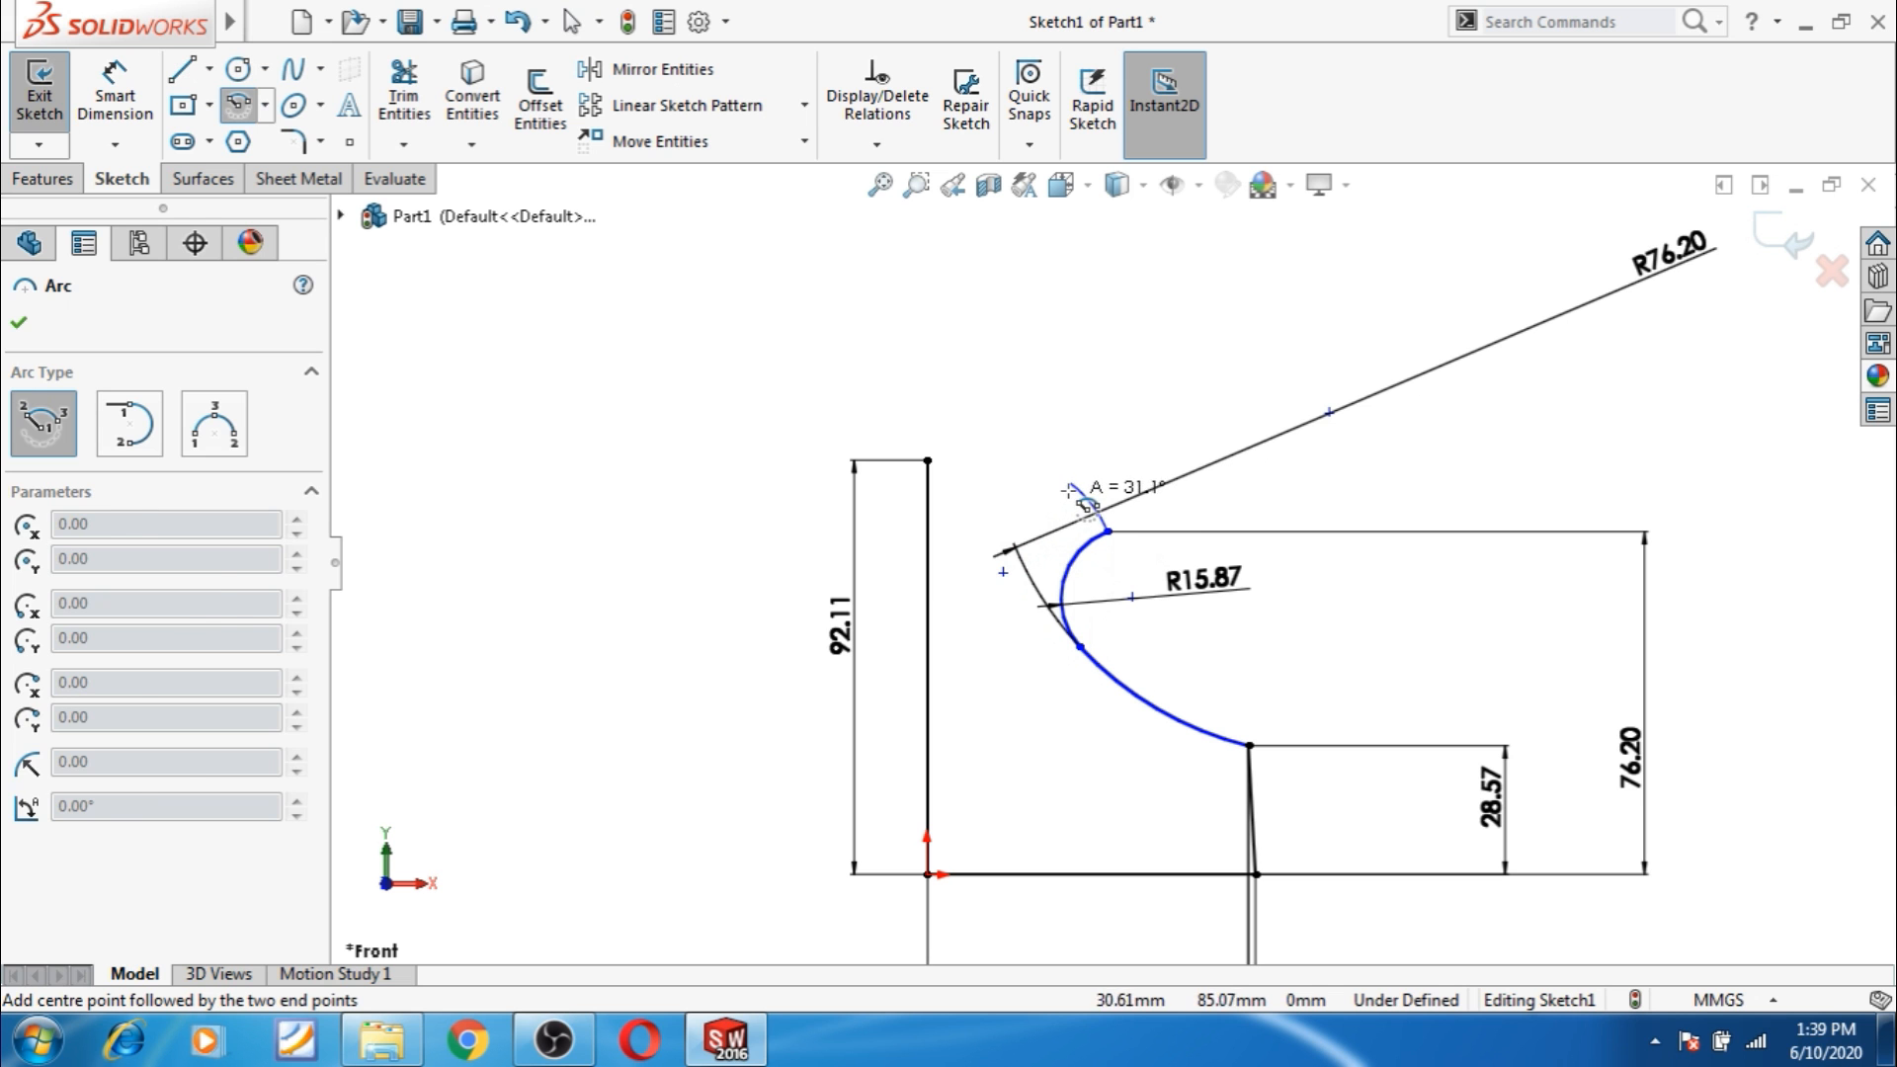
{"action": "left_click", "coordinate": [1070, 486]}
{"action": "key", "text": "Escape"}
Dimension the radius of the short arc above the 15.87 mm arc as 12.7 mm.
{"action": "left_click", "coordinate": [114, 98]}
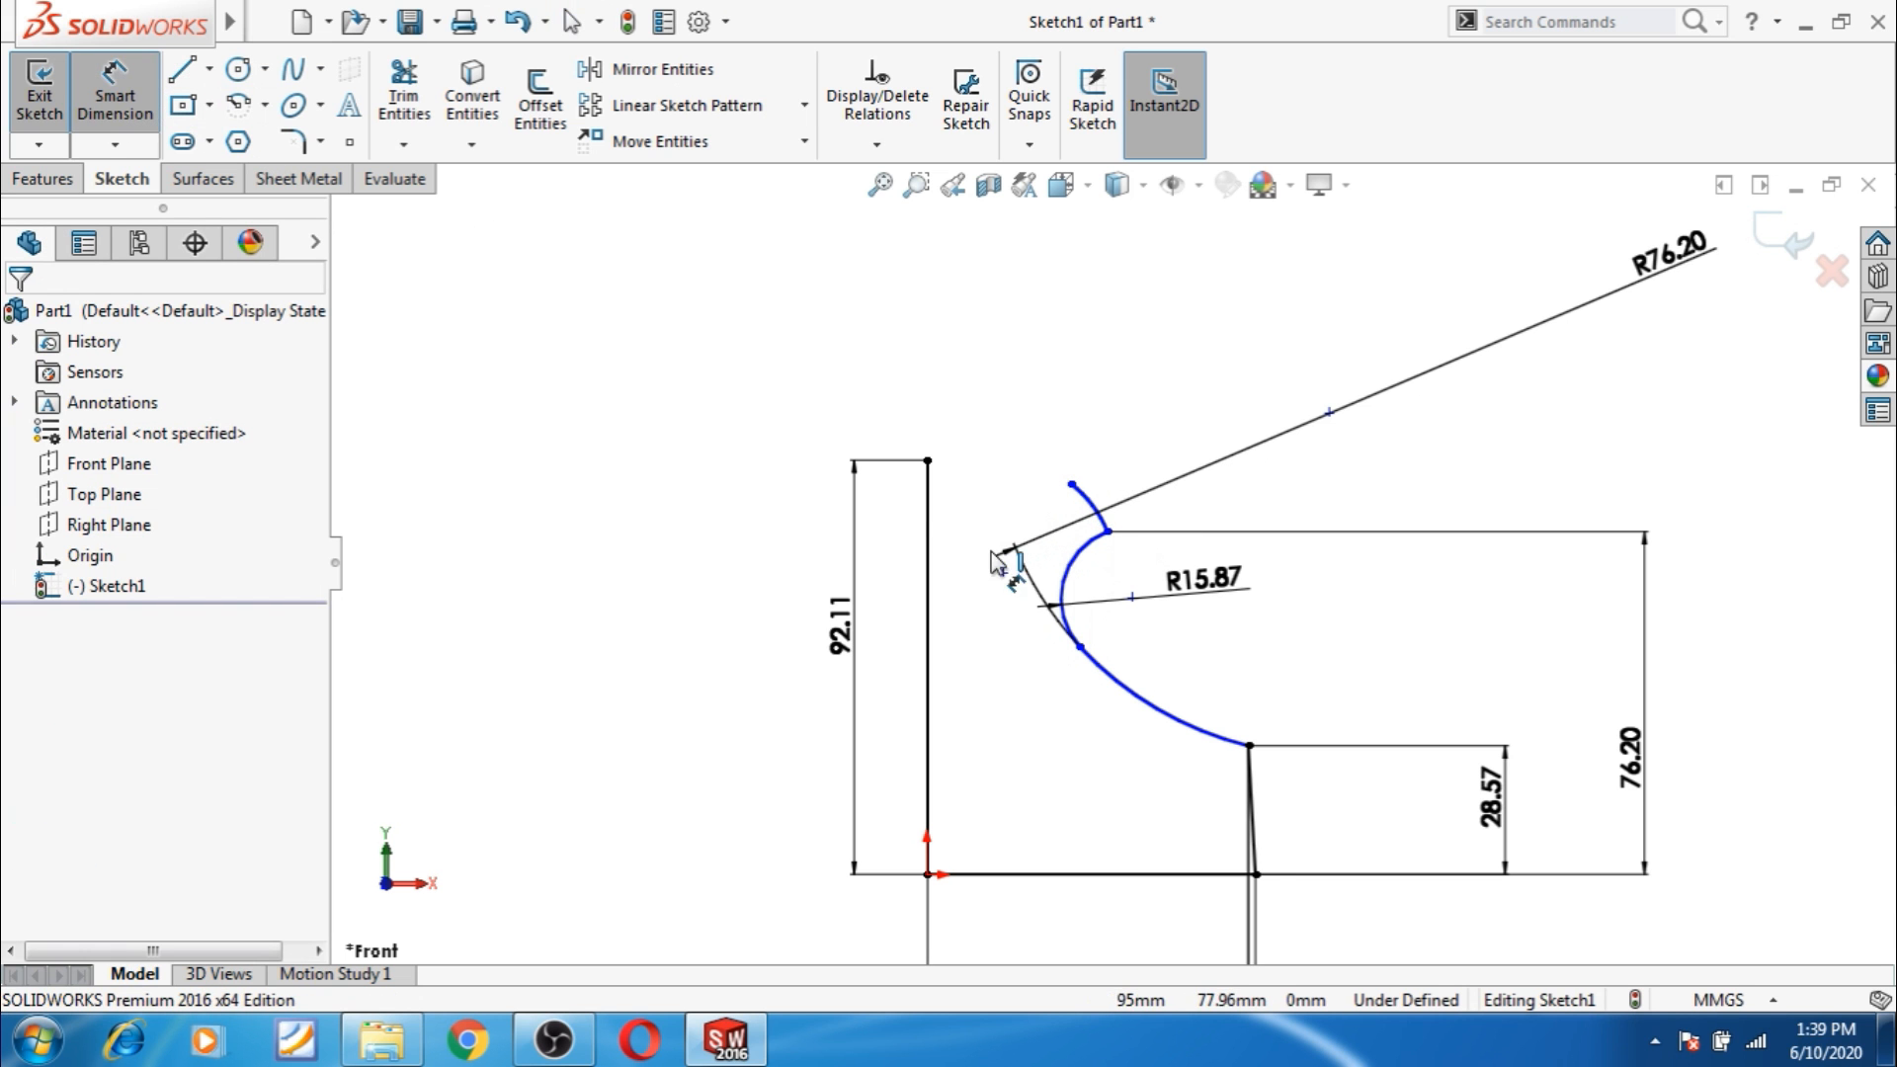
{"action": "left_click", "coordinate": [1086, 502]}
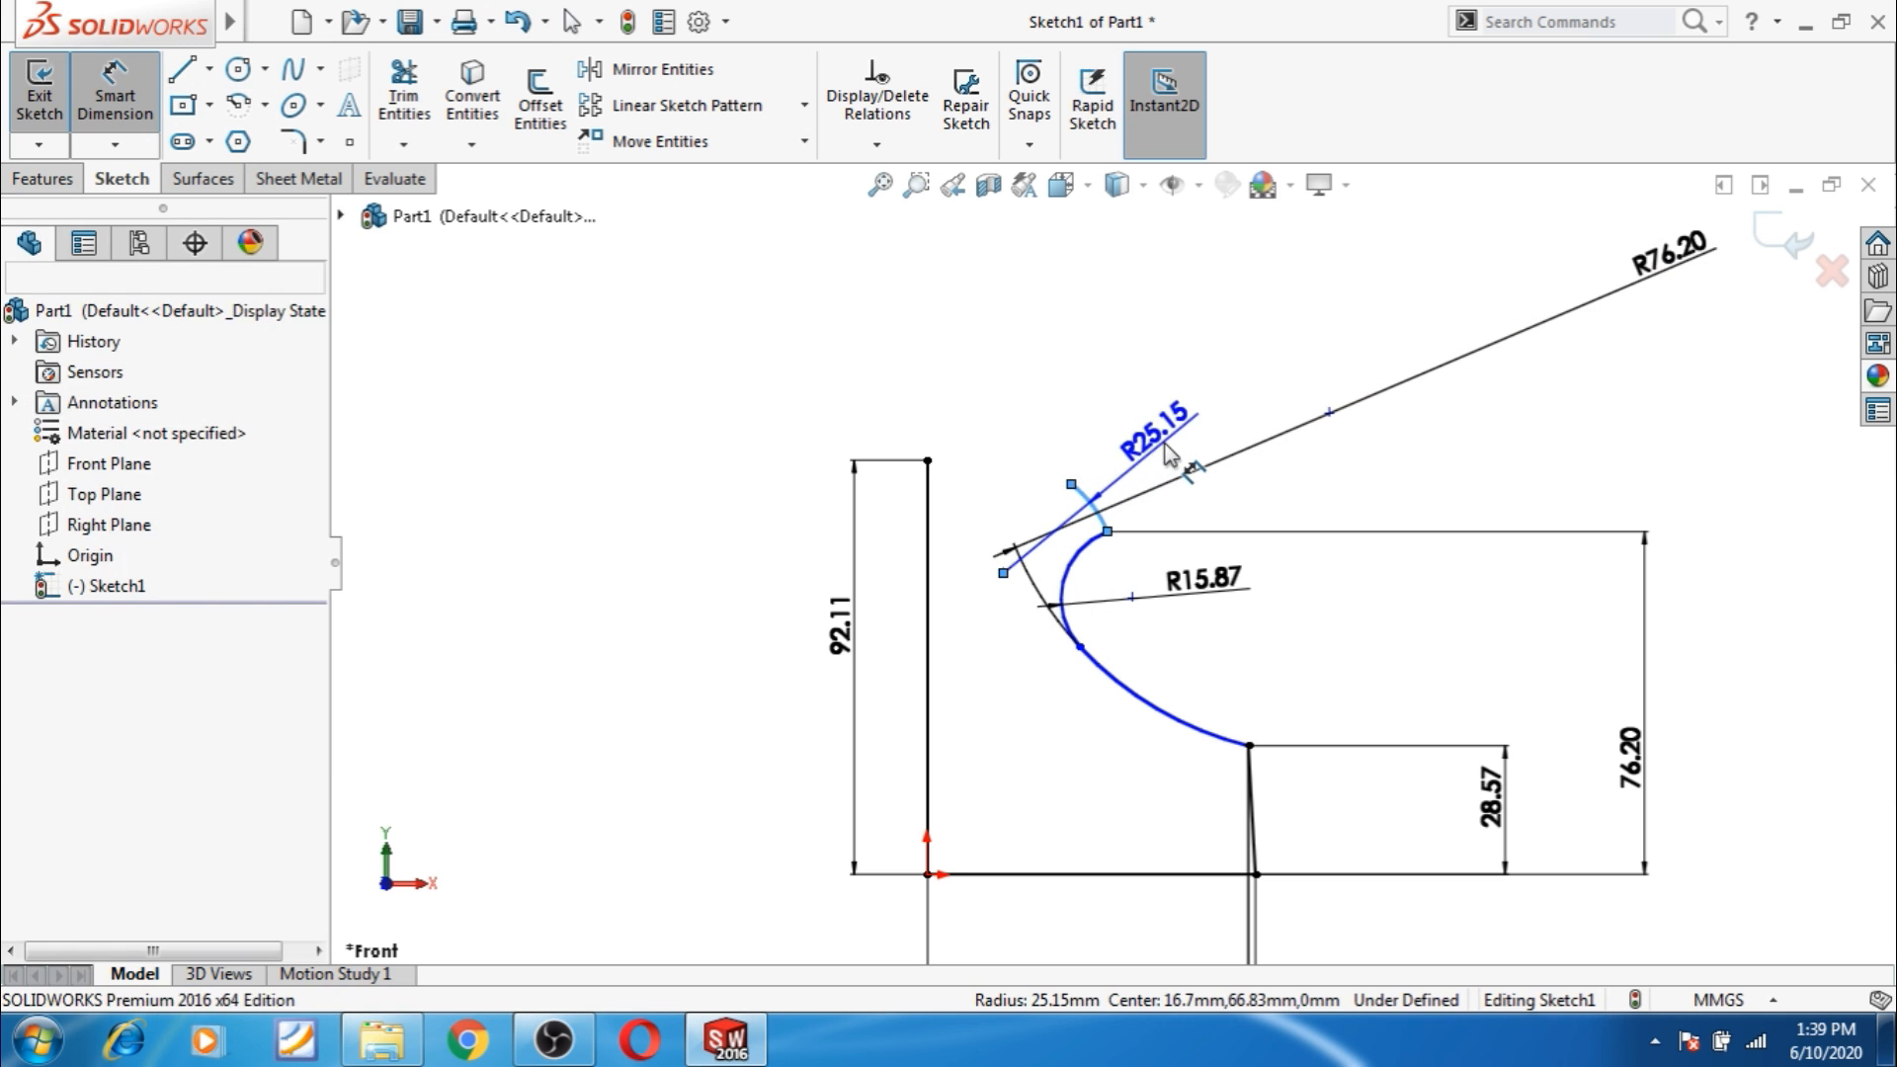
{"action": "left_click", "coordinate": [1171, 452]}
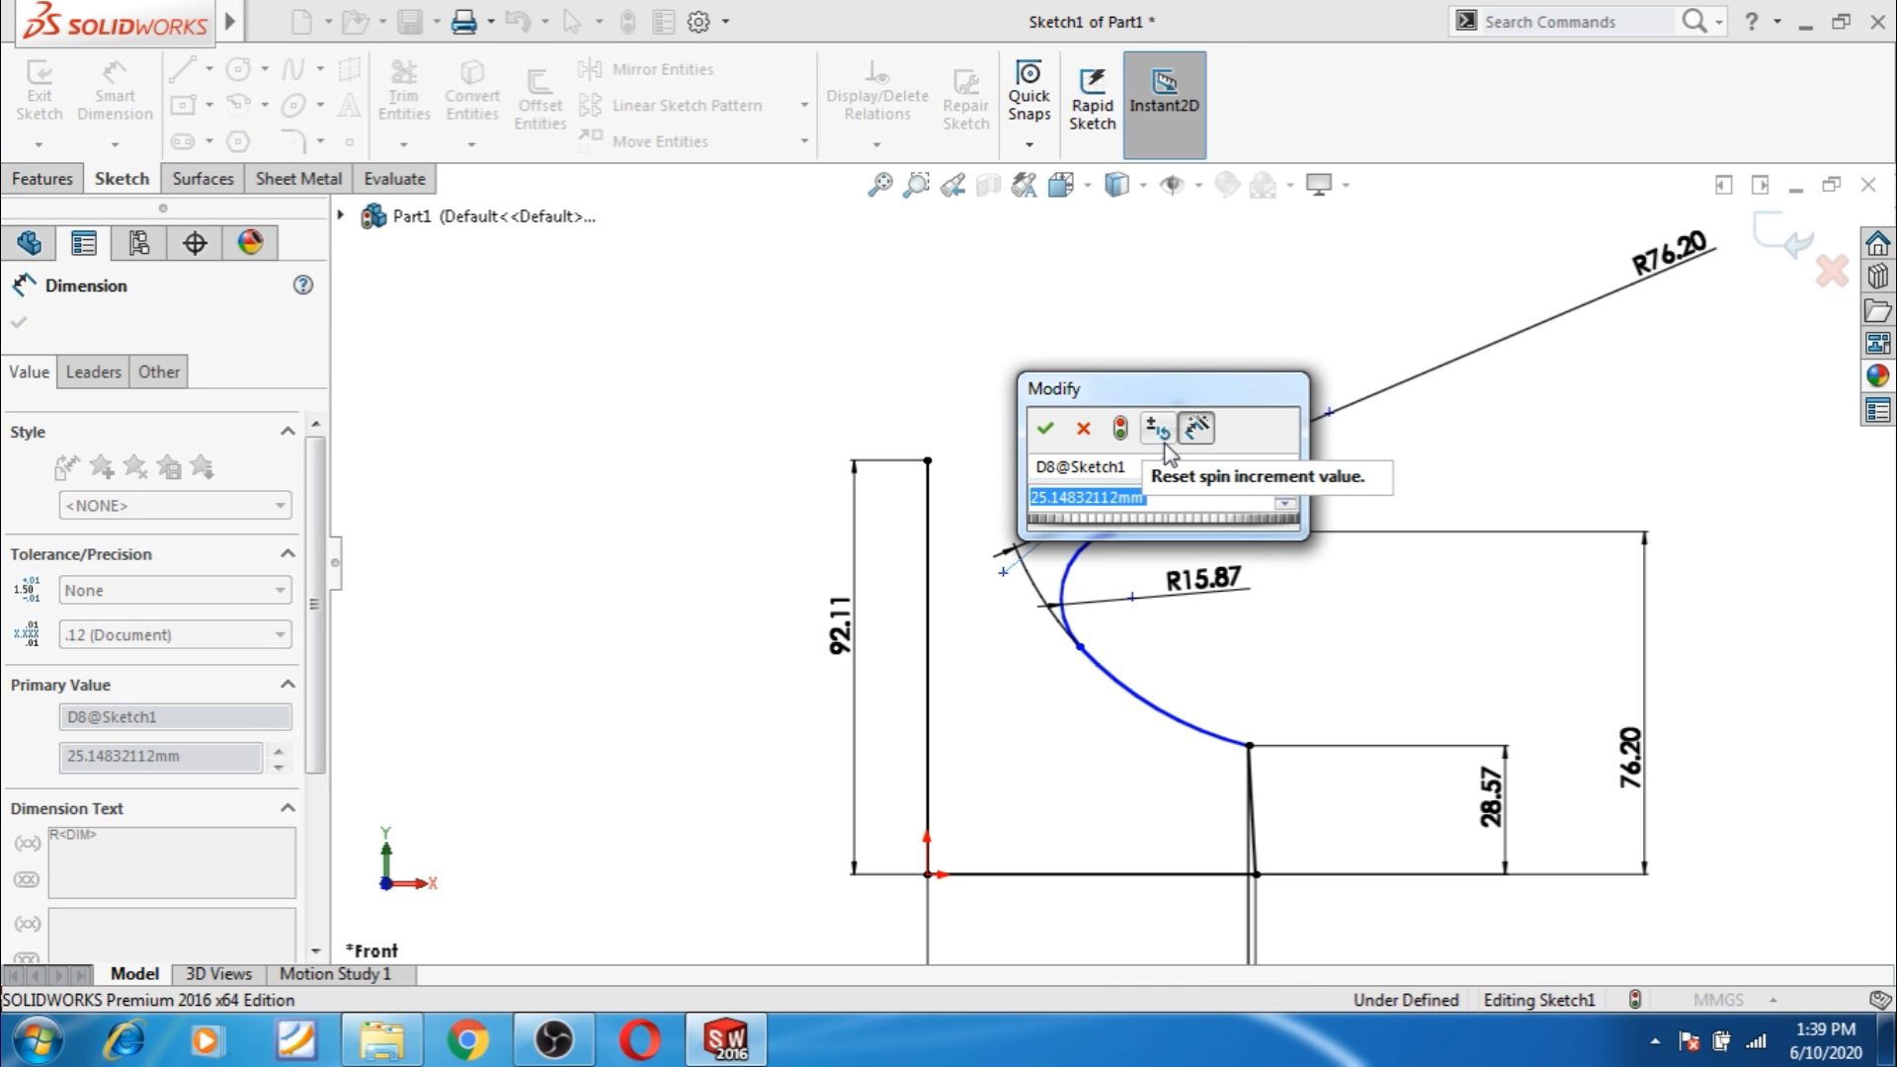
{"action": "type", "text": "12.7"}
{"action": "key", "text": "Return"}
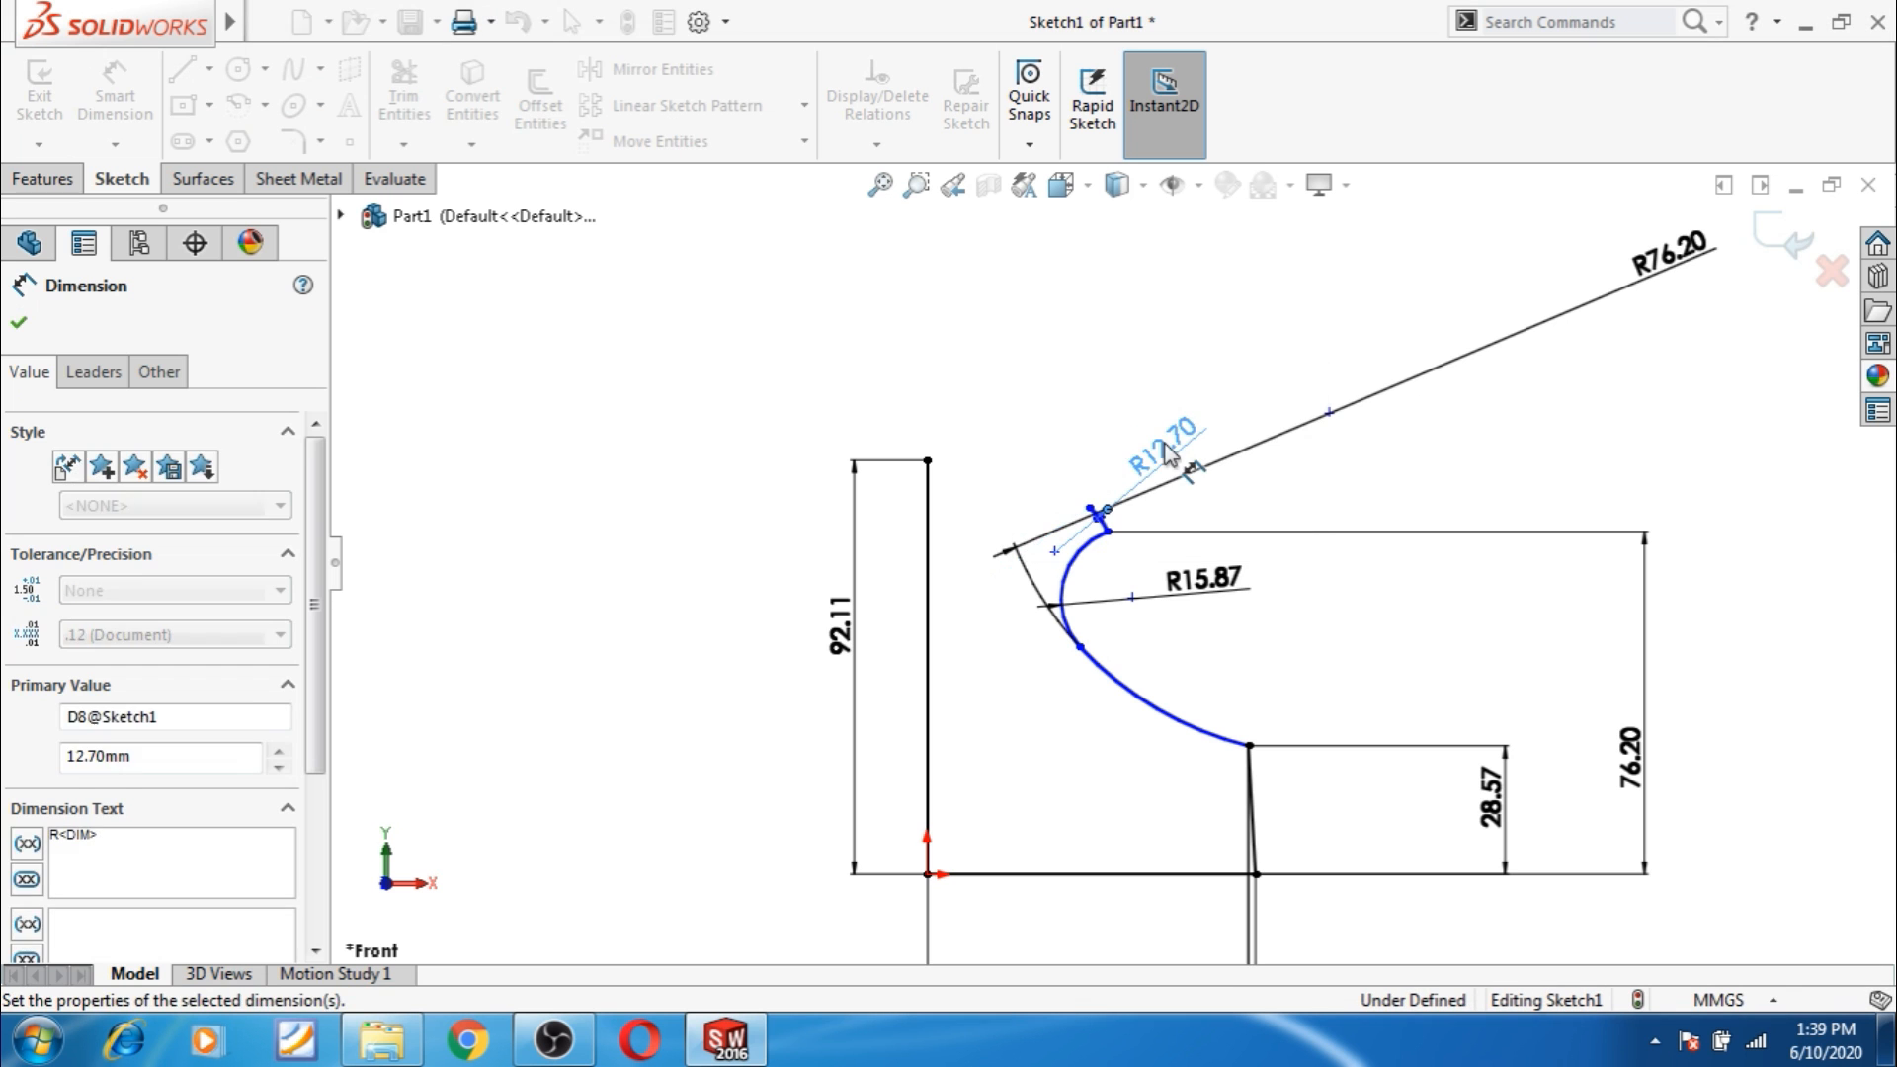
{"action": "left_click", "coordinate": [652, 539]}
Dimension the vertical distance between the two ends of the 12.7 mm arc as 6.35 mm.
{"action": "scroll", "coordinate": [1235, 526], "scroll_direction": "down", "scroll_amount": 3}
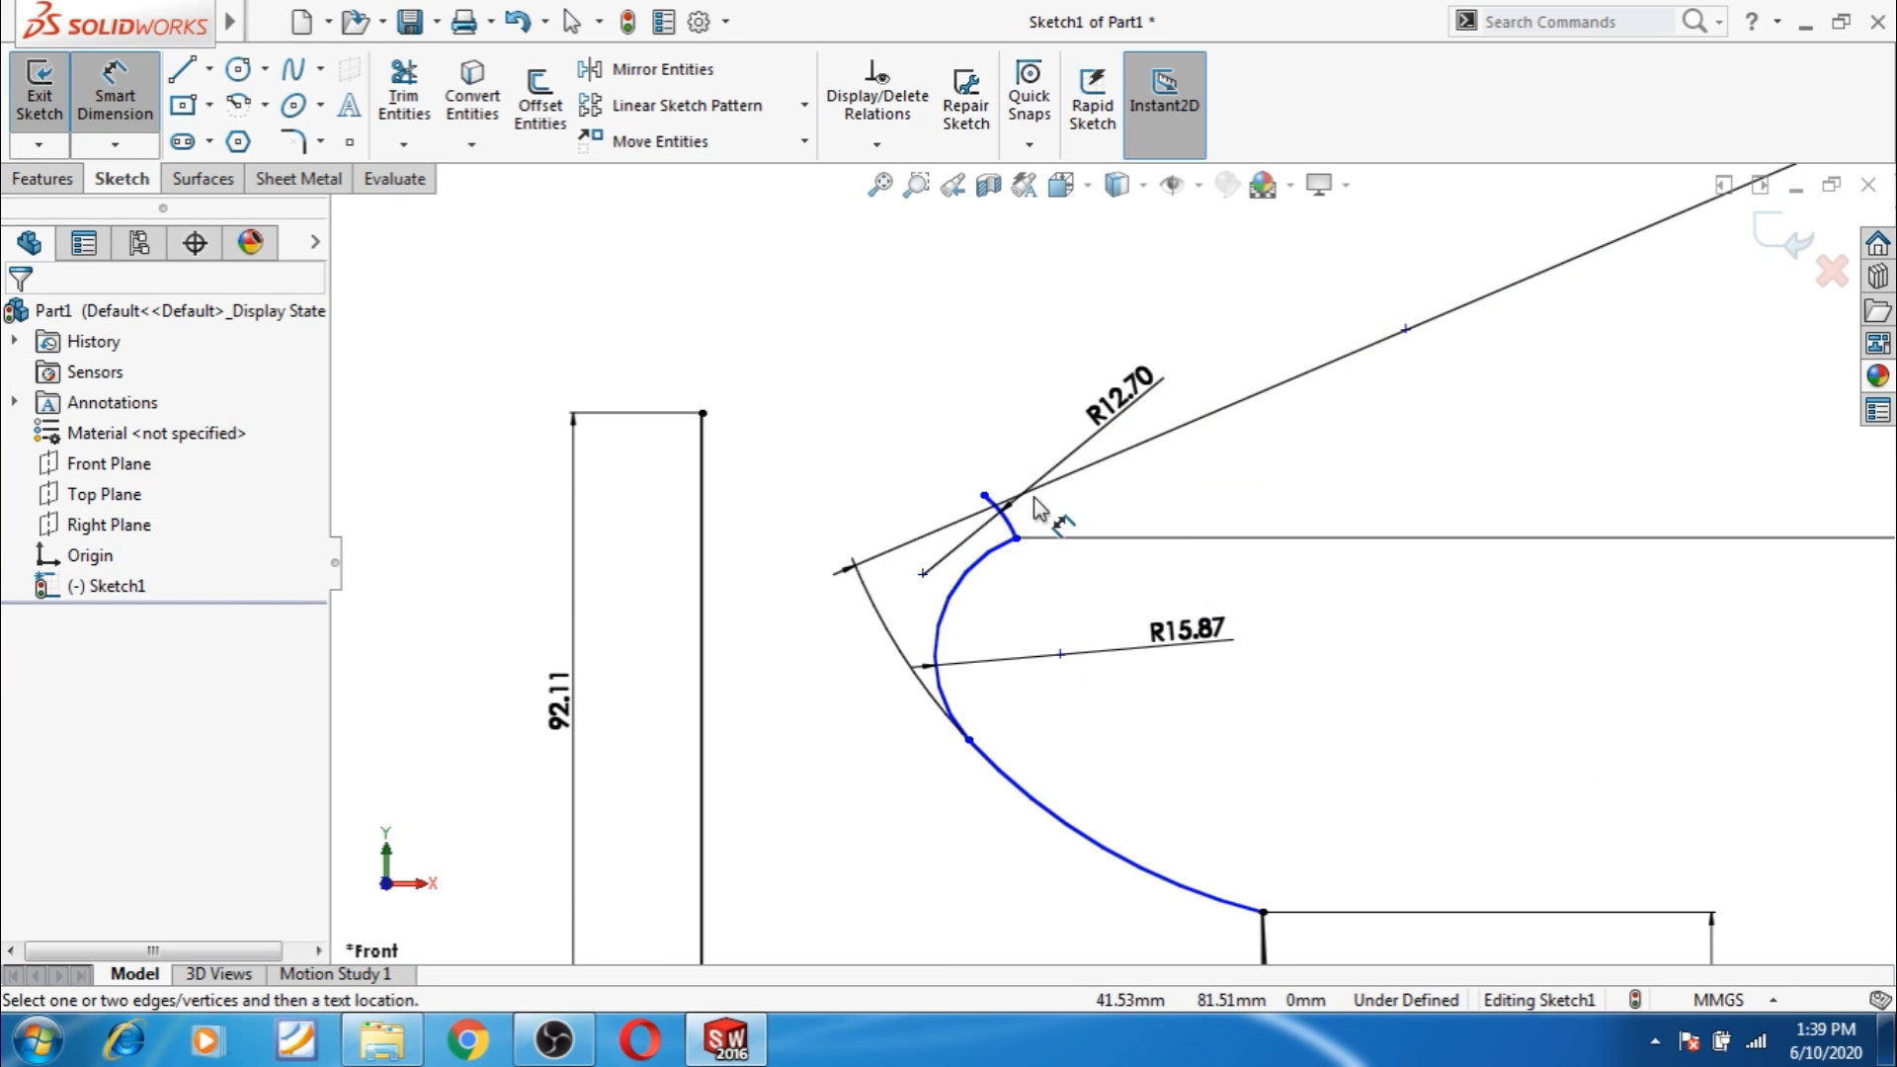
{"action": "left_click", "coordinate": [986, 496]}
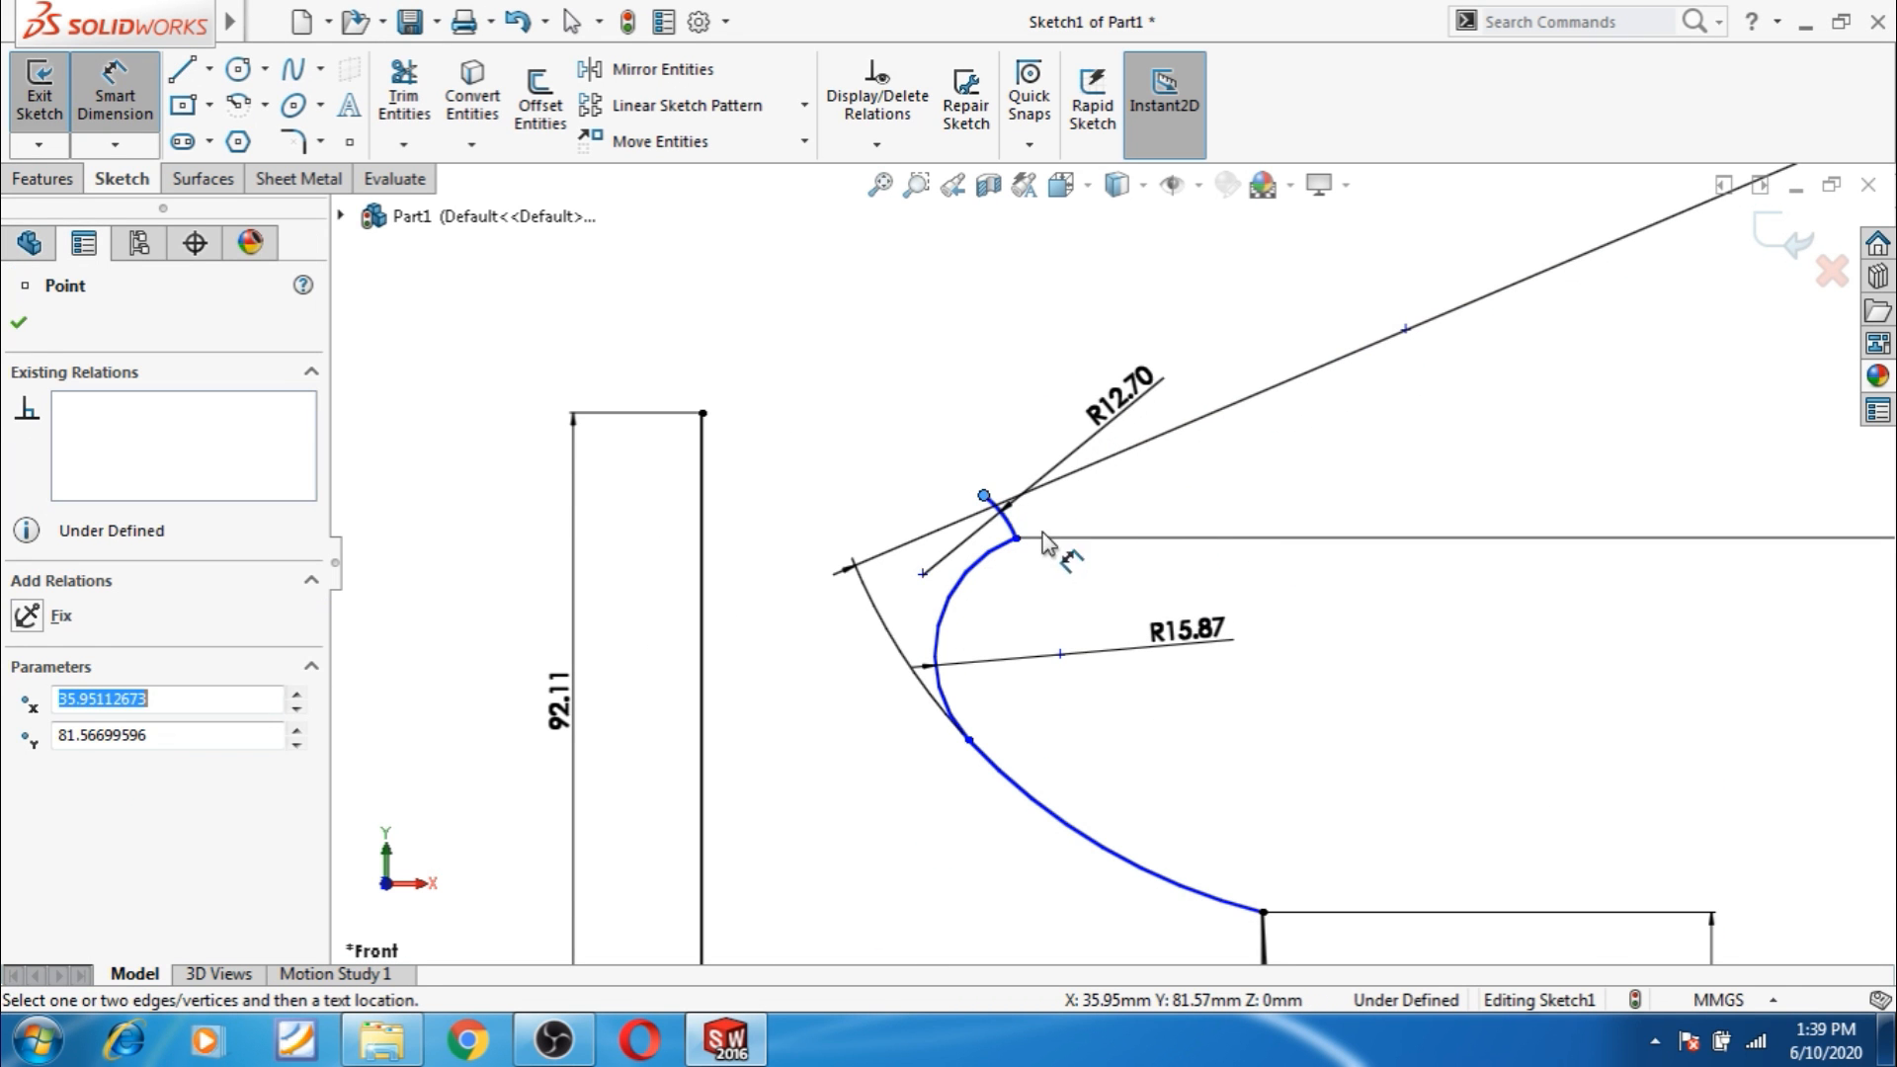
{"action": "left_click", "coordinate": [1017, 542]}
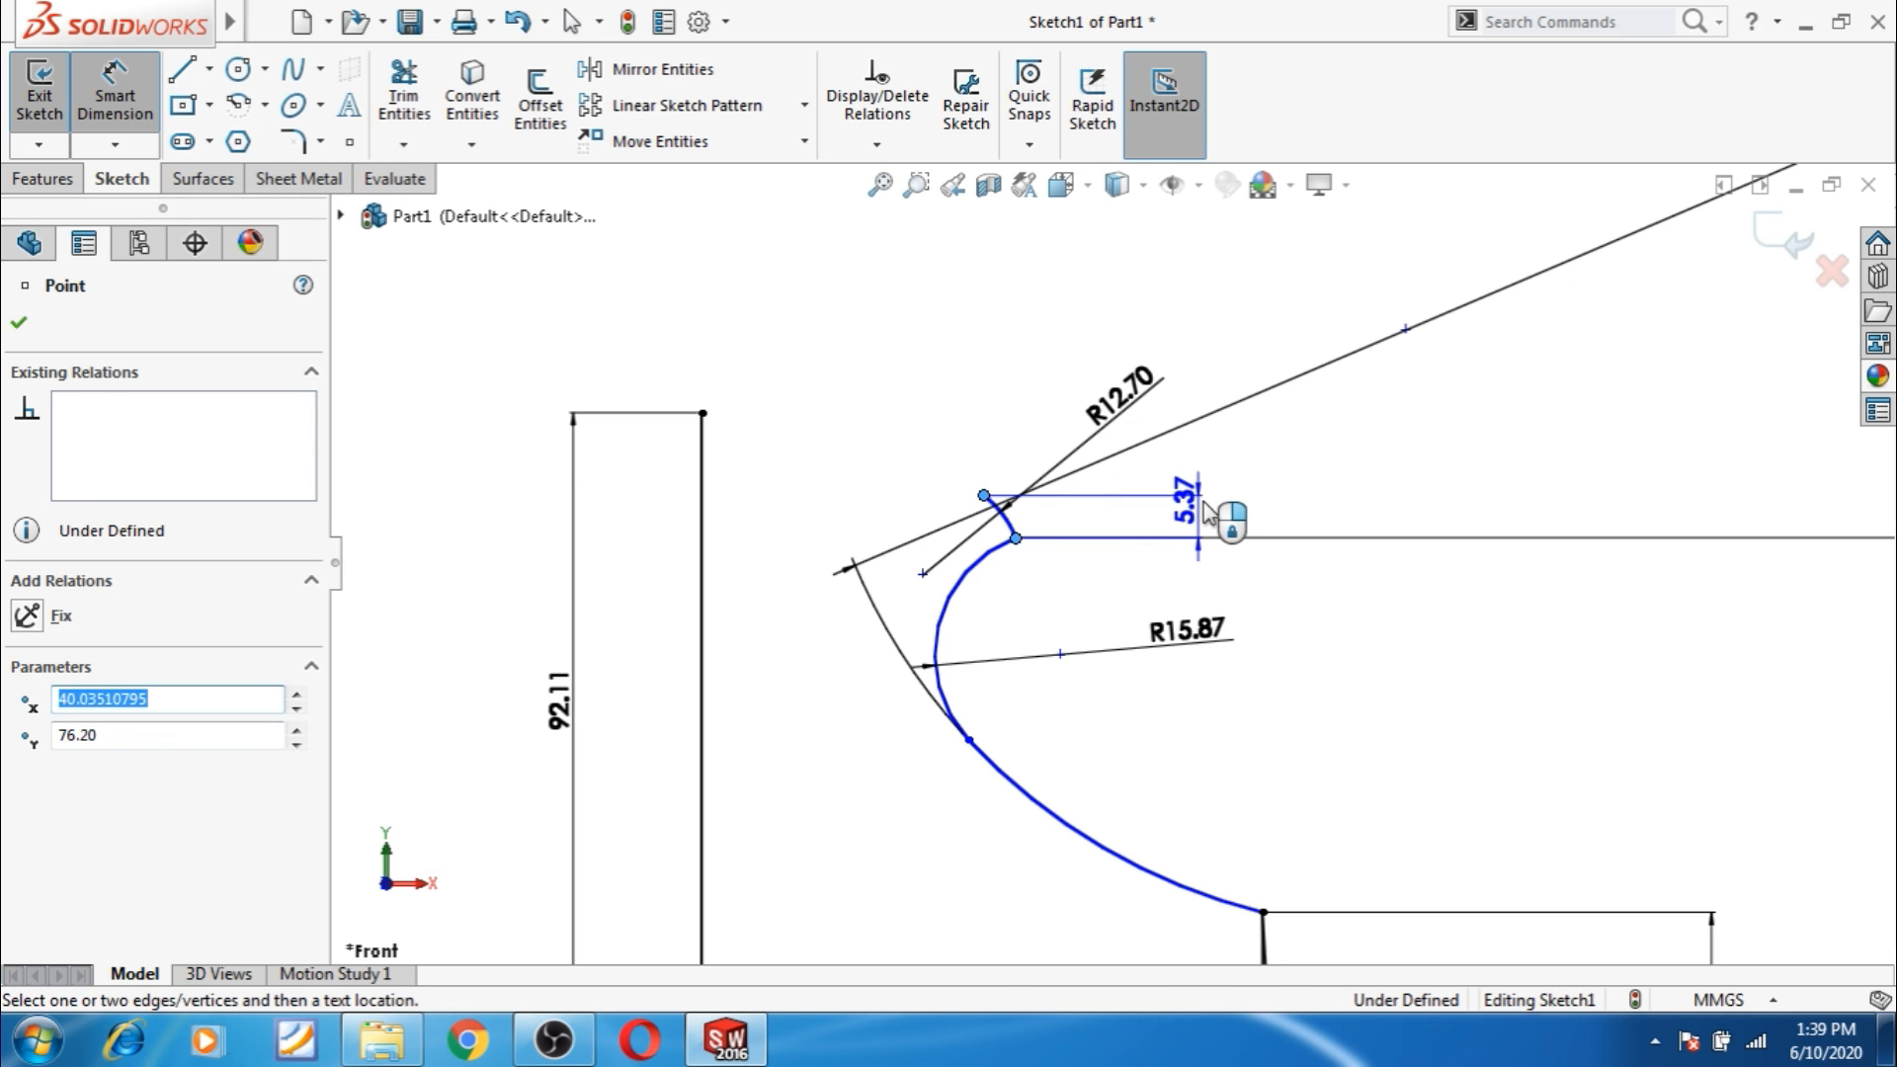
{"action": "left_click", "coordinate": [1206, 501]}
{"action": "type", "text": "6.35"}
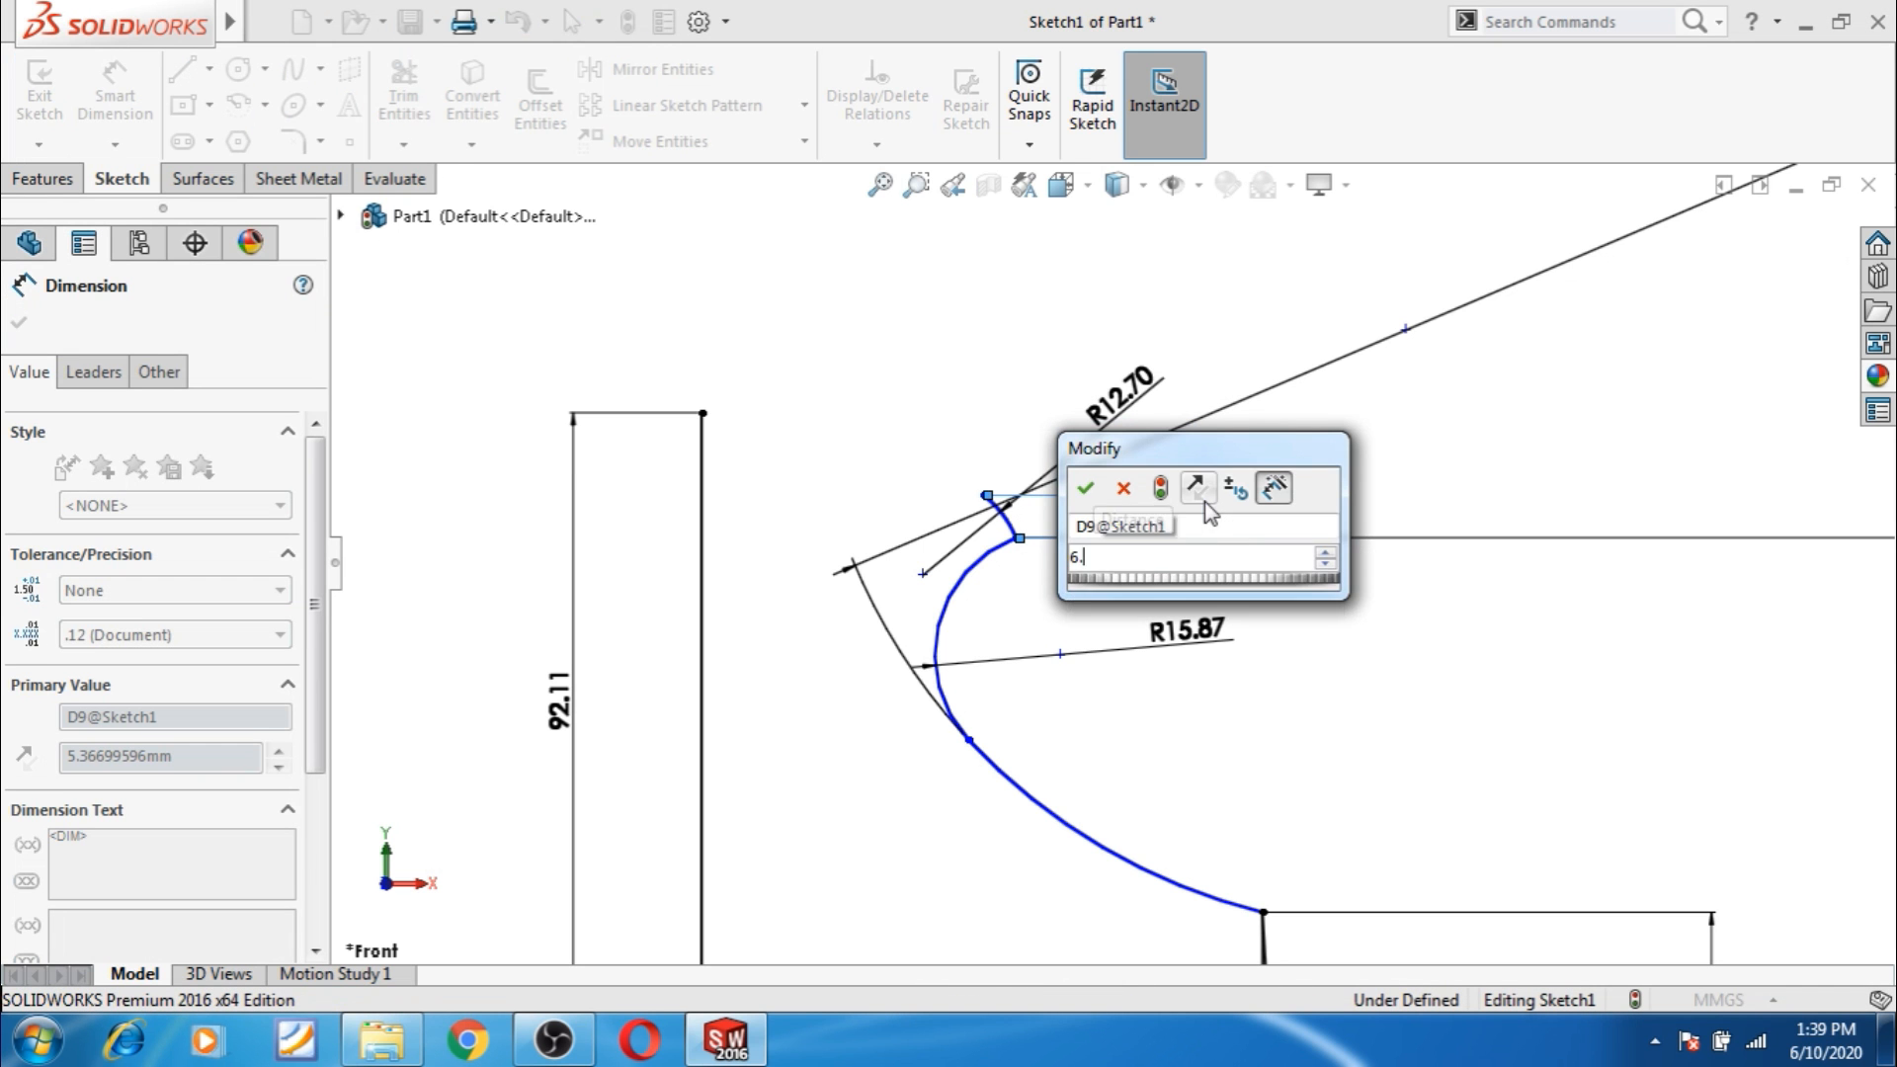
{"action": "key", "text": "Return"}
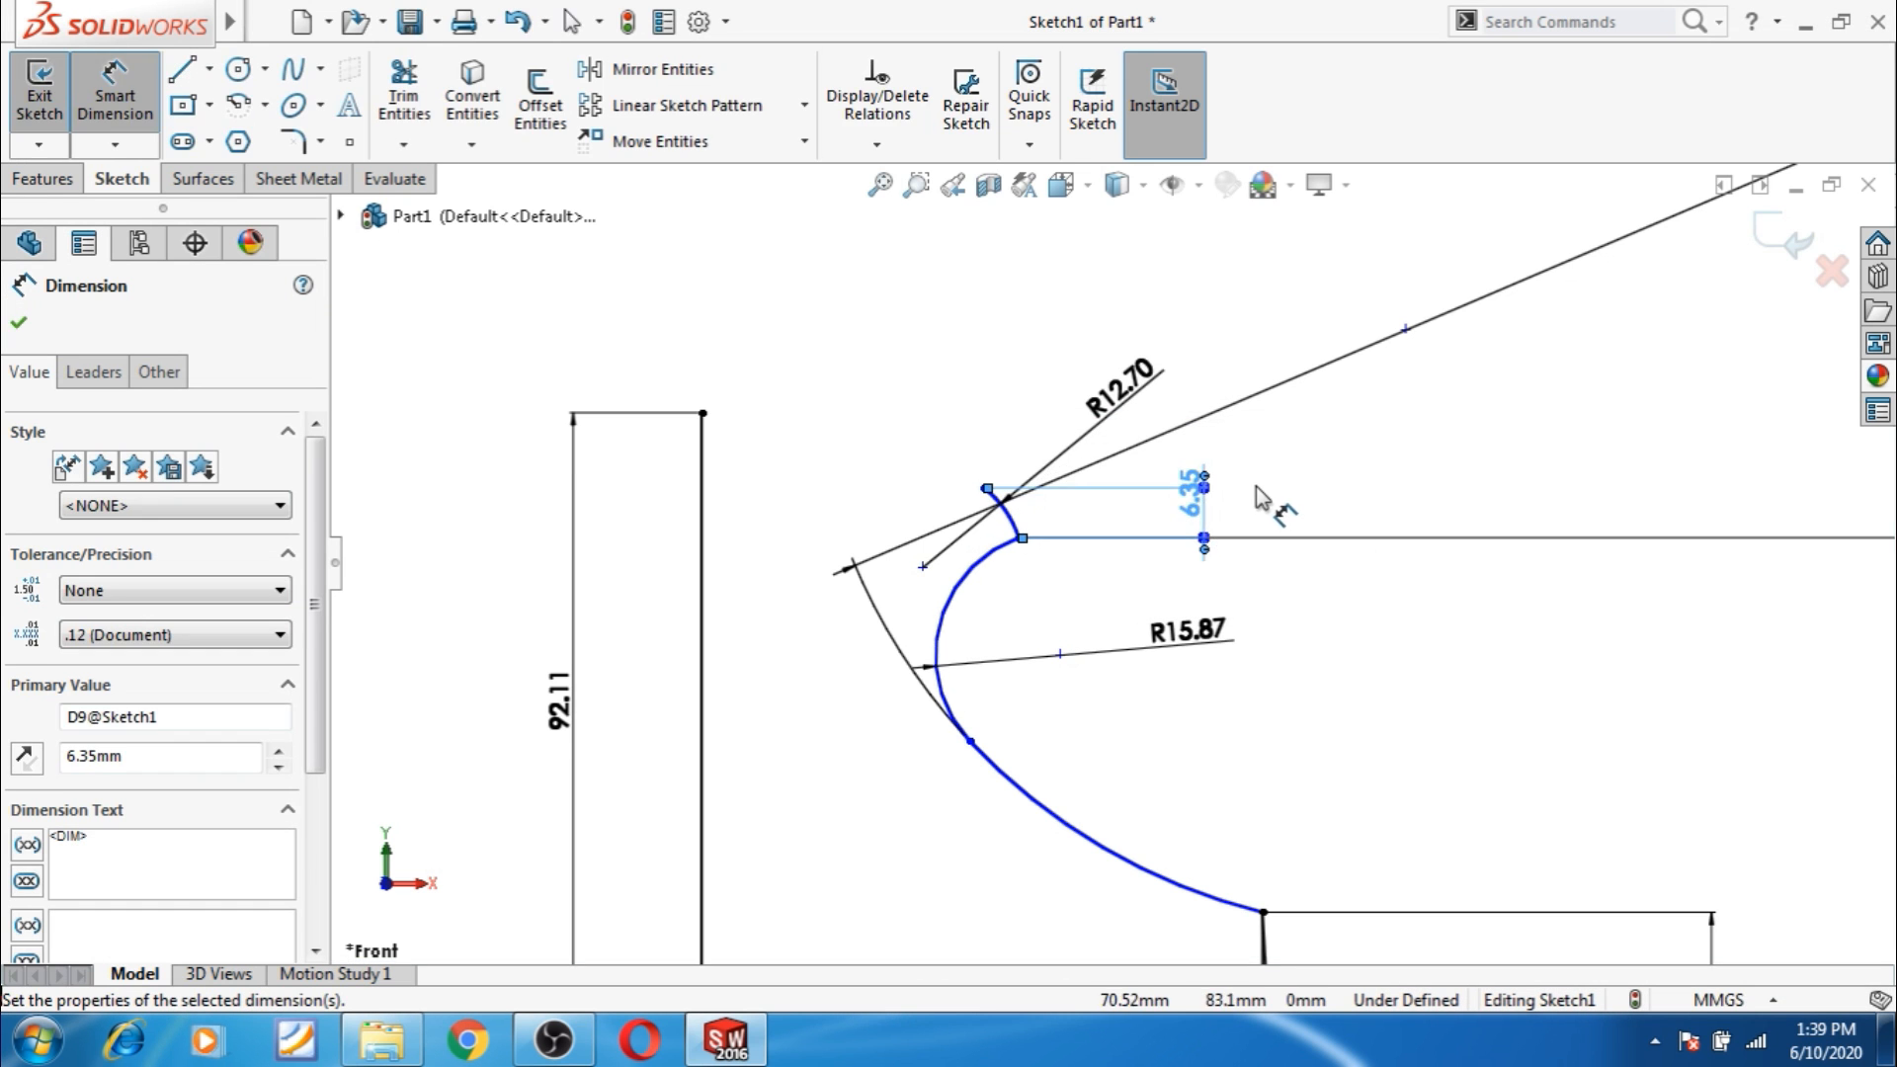
Sketch a centerpoint arc centred at about X 11, Y 74 mm, from the 12.7 mm arc's upper end to just above the vertical line.
{"action": "left_click", "coordinate": [240, 103]}
{"action": "left_click", "coordinate": [787, 556]}
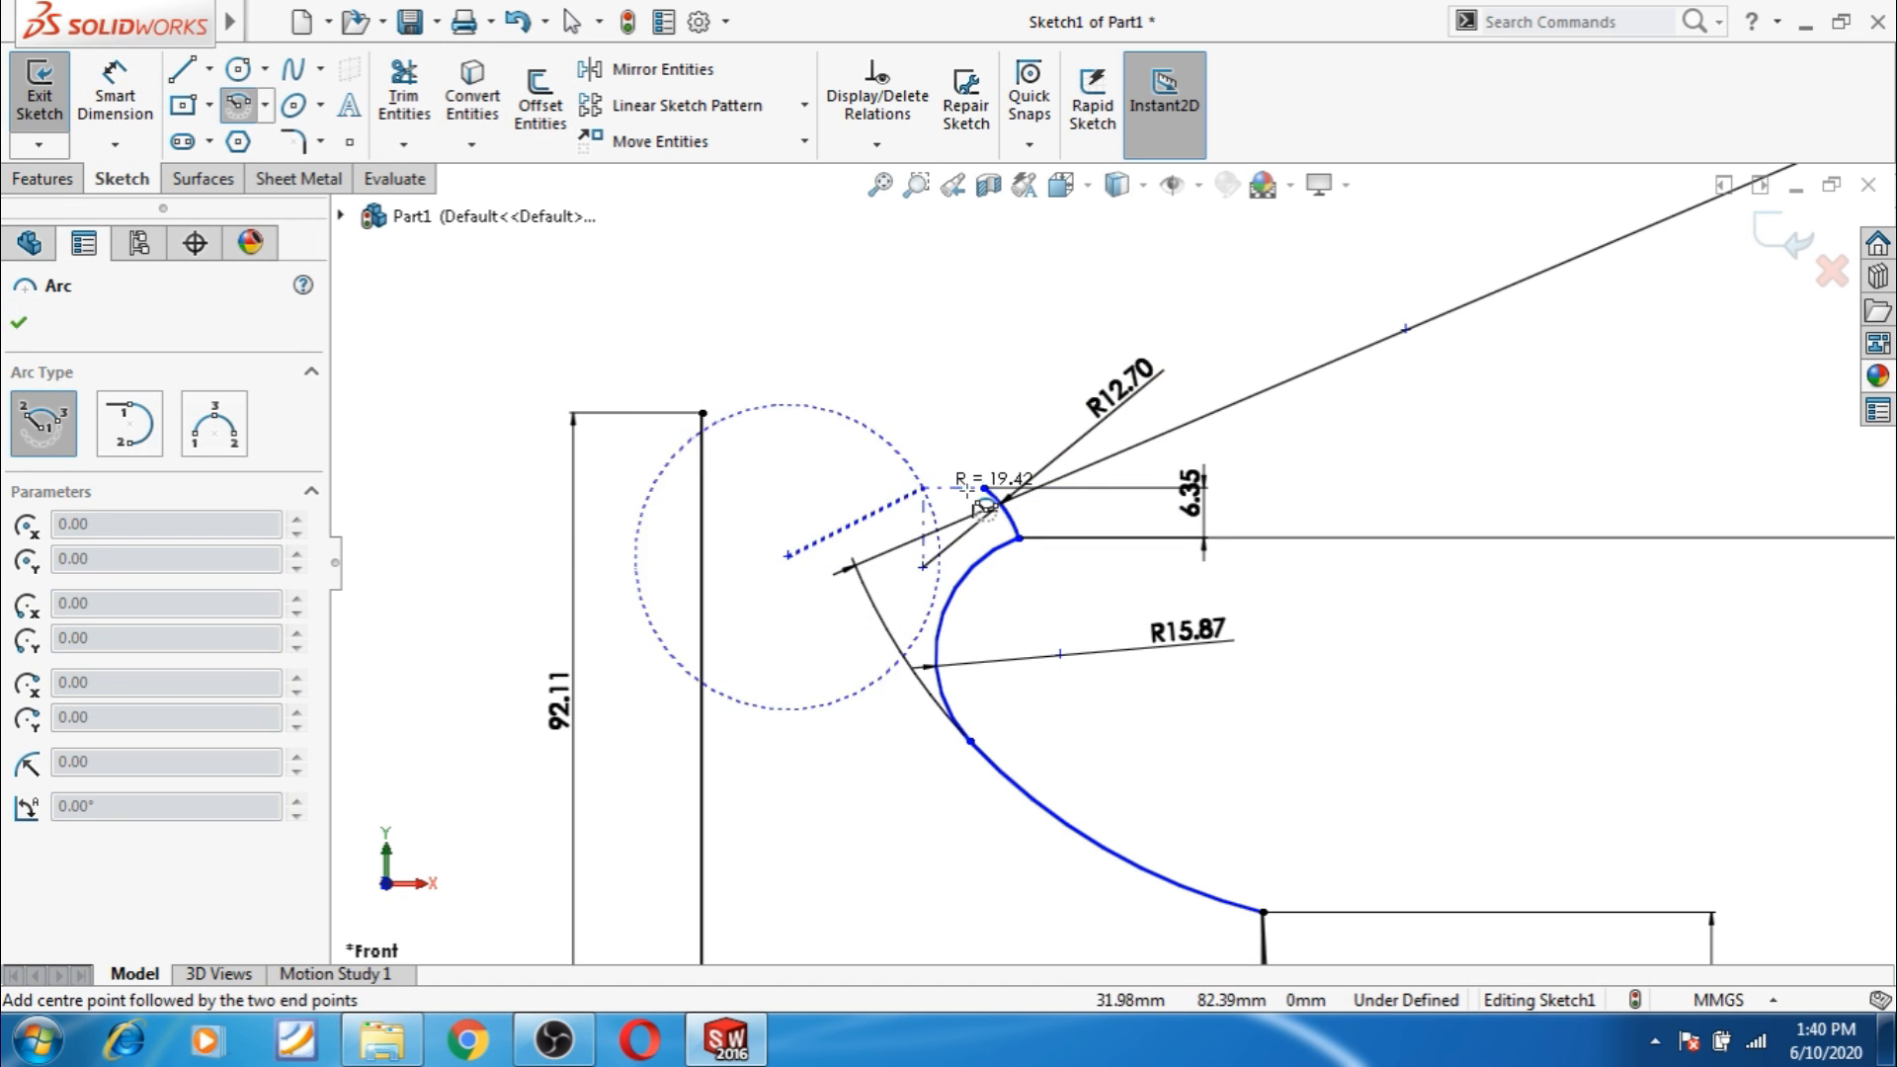
{"action": "left_click", "coordinate": [984, 488]}
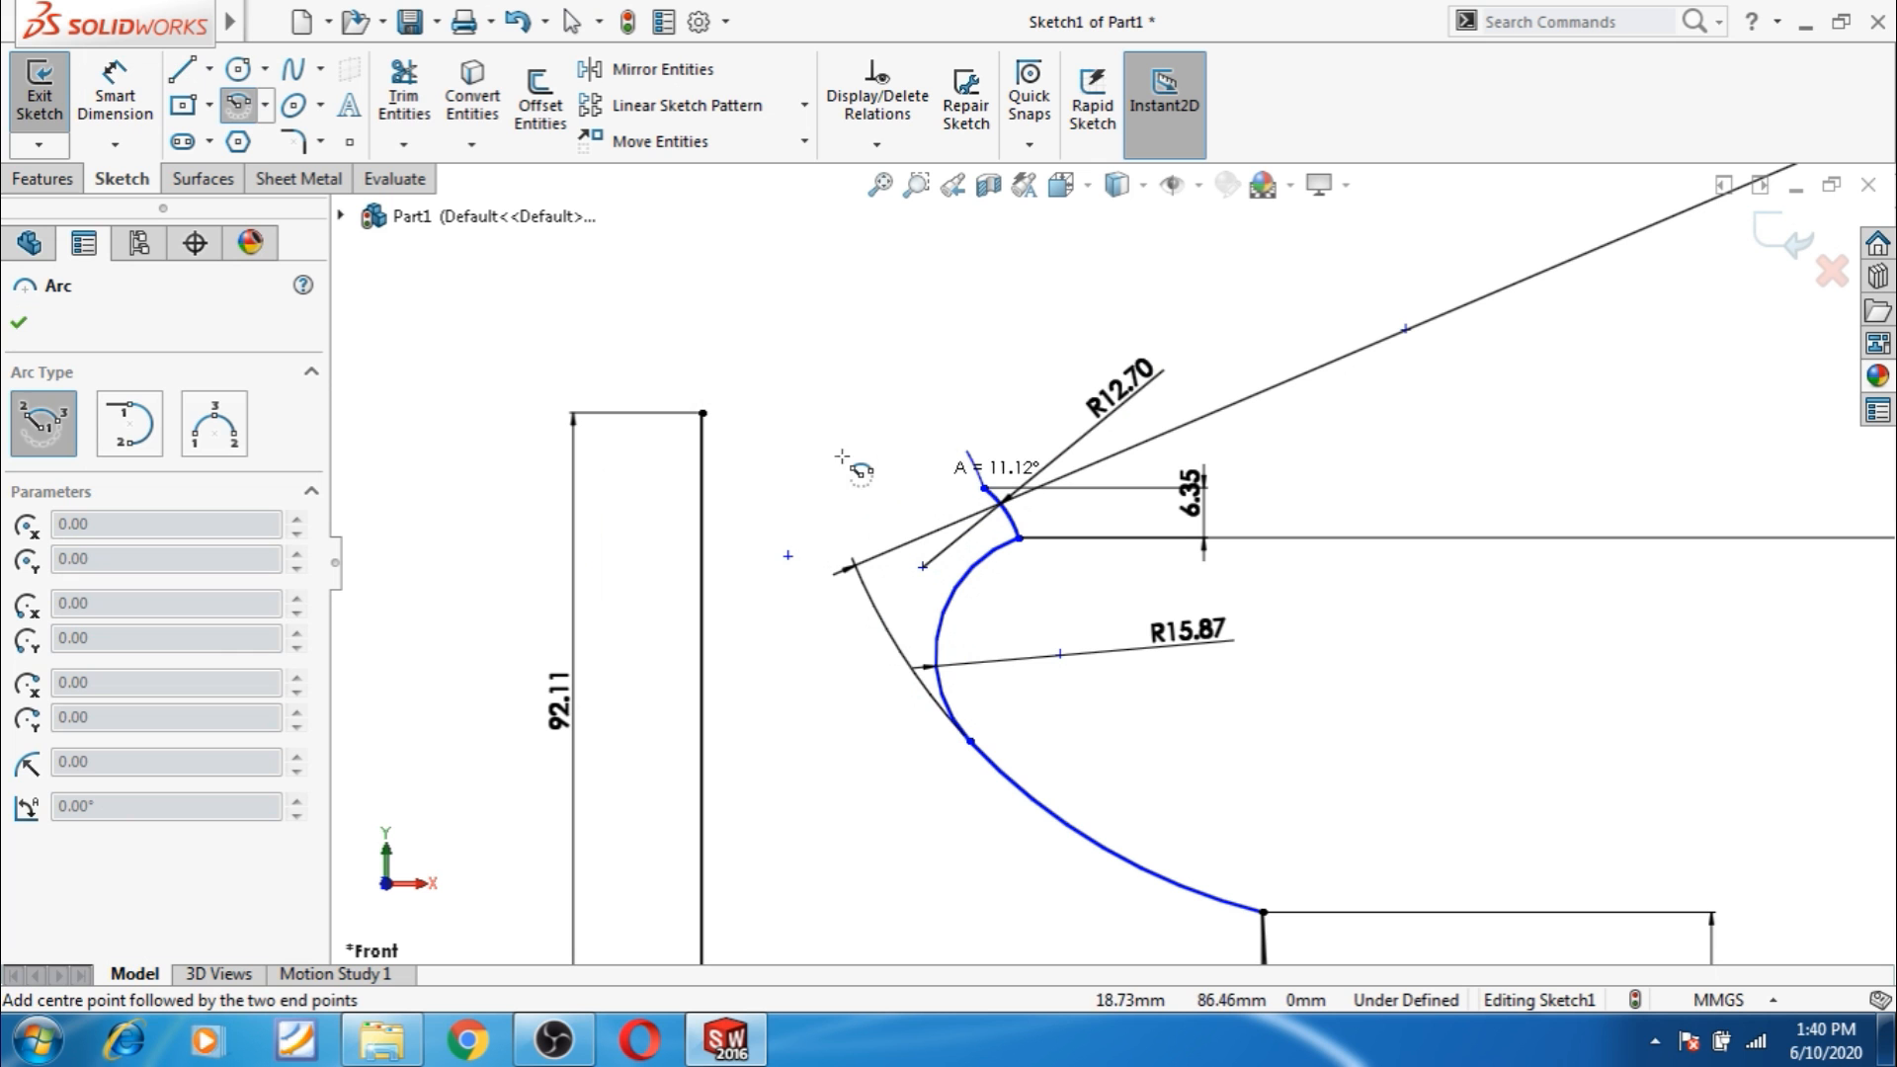
{"action": "left_click", "coordinate": [743, 415]}
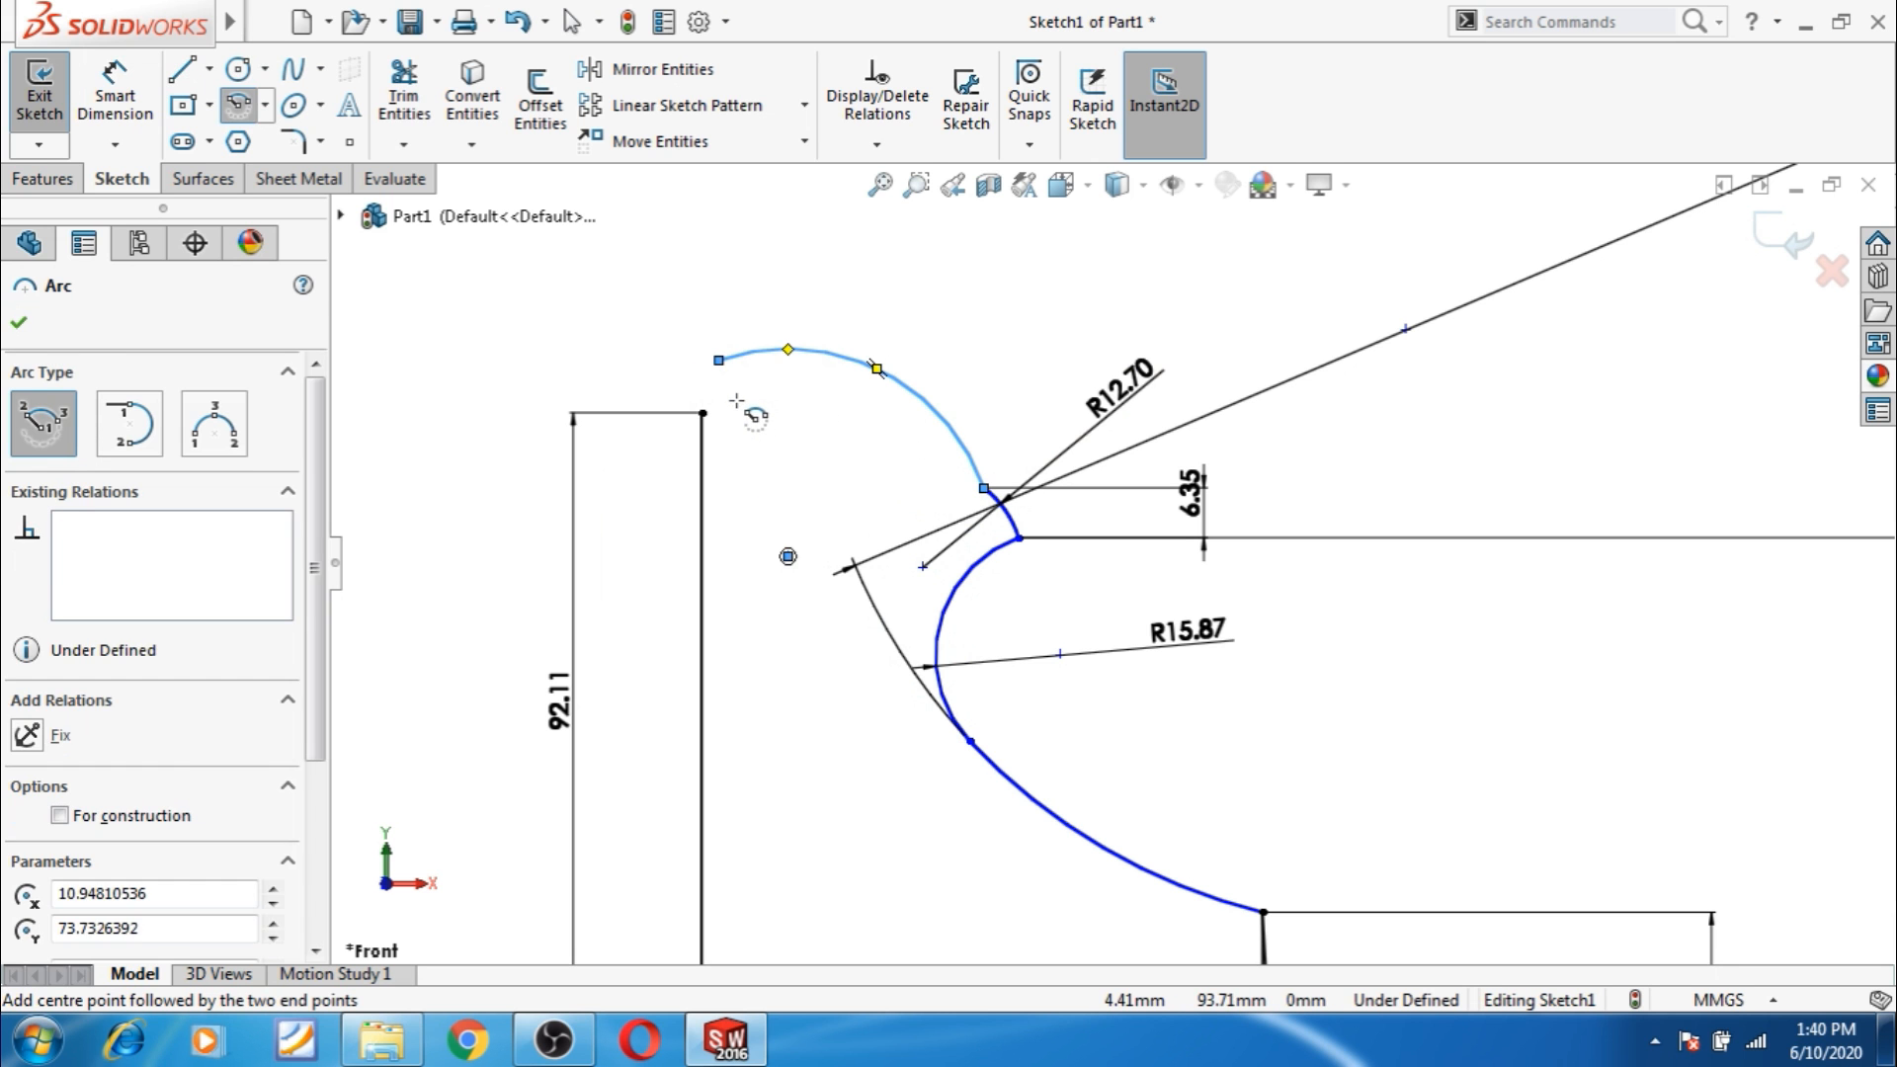
{"action": "key", "text": "Escape"}
Merge the uppermost arc's free end with the top endpoint of the vertical line.
{"action": "left_click", "coordinate": [489, 443]}
{"action": "left_click", "coordinate": [718, 362]}
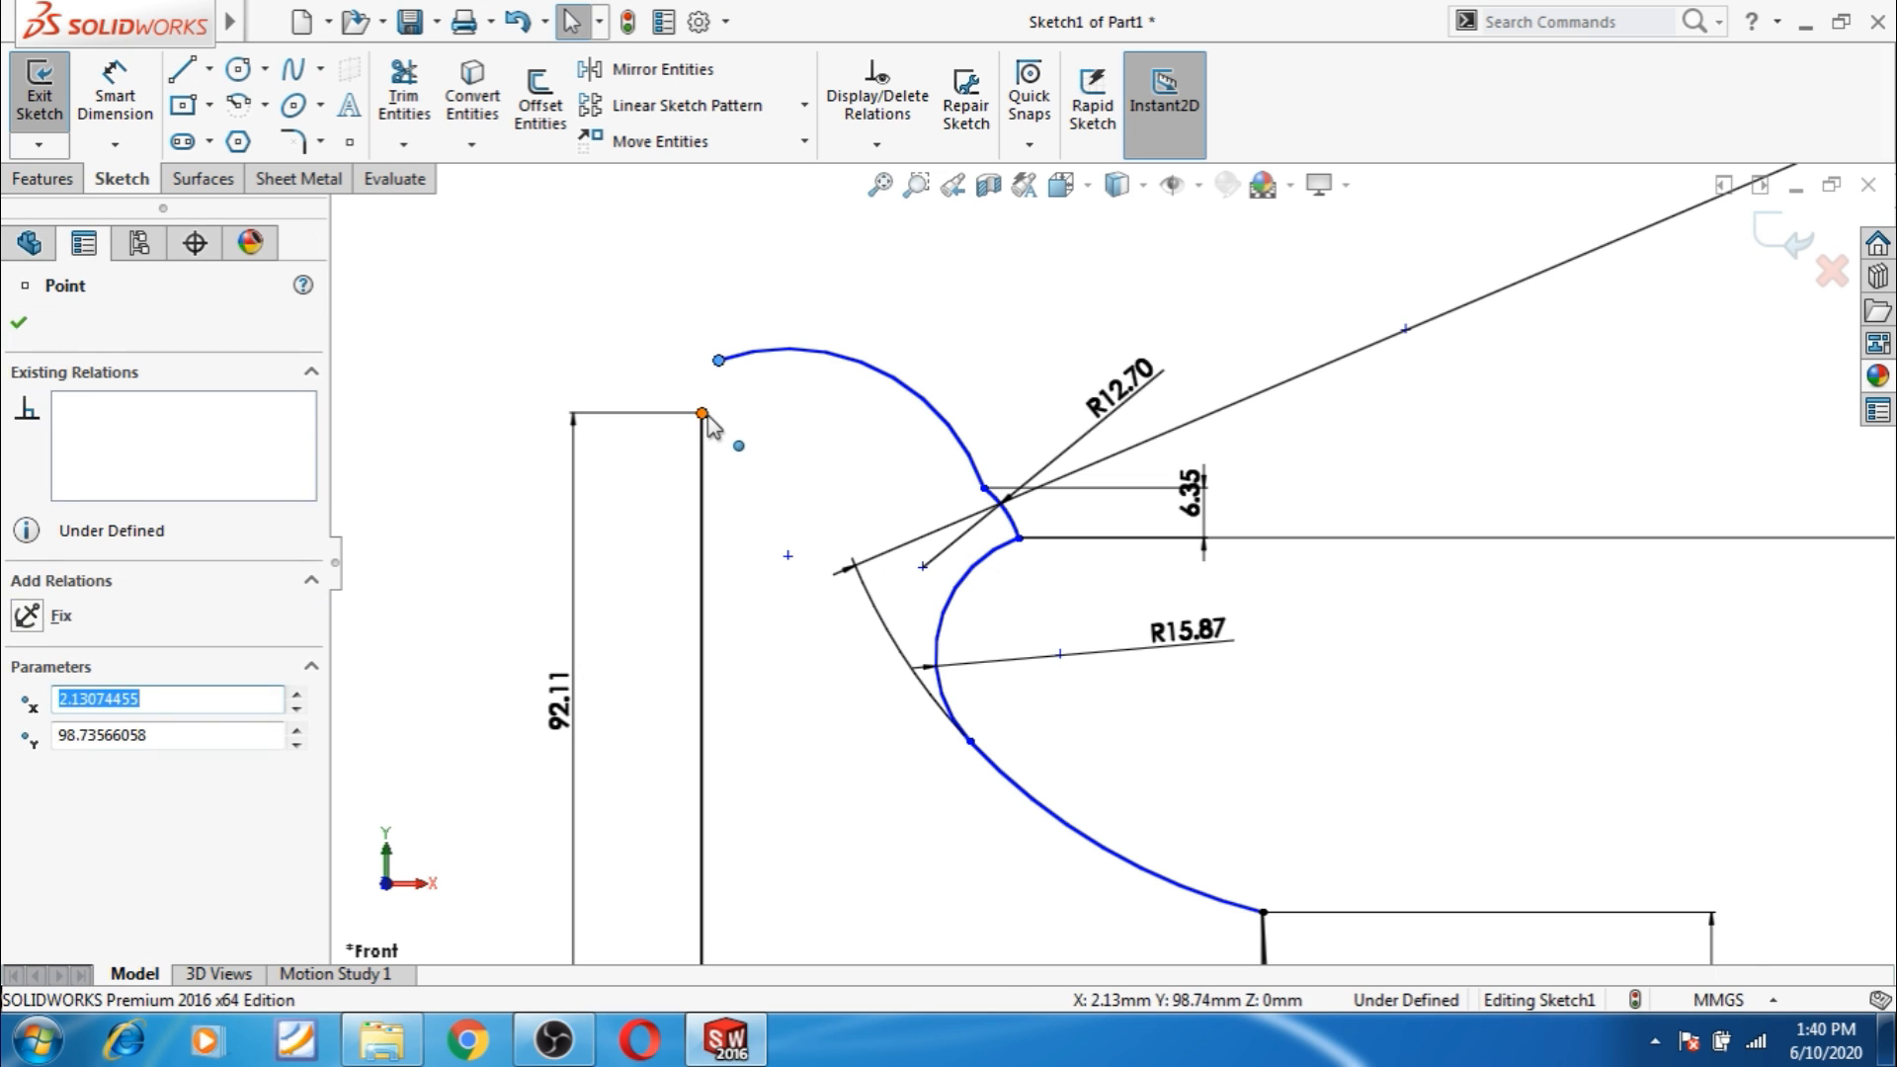
{"action": "left_click", "coordinate": [702, 414], "text": "ctrl"}
{"action": "left_click", "coordinate": [27, 871]}
{"action": "left_click", "coordinate": [351, 578]}
{"action": "scroll", "coordinate": [1062, 469], "scroll_direction": "down", "scroll_amount": 3}
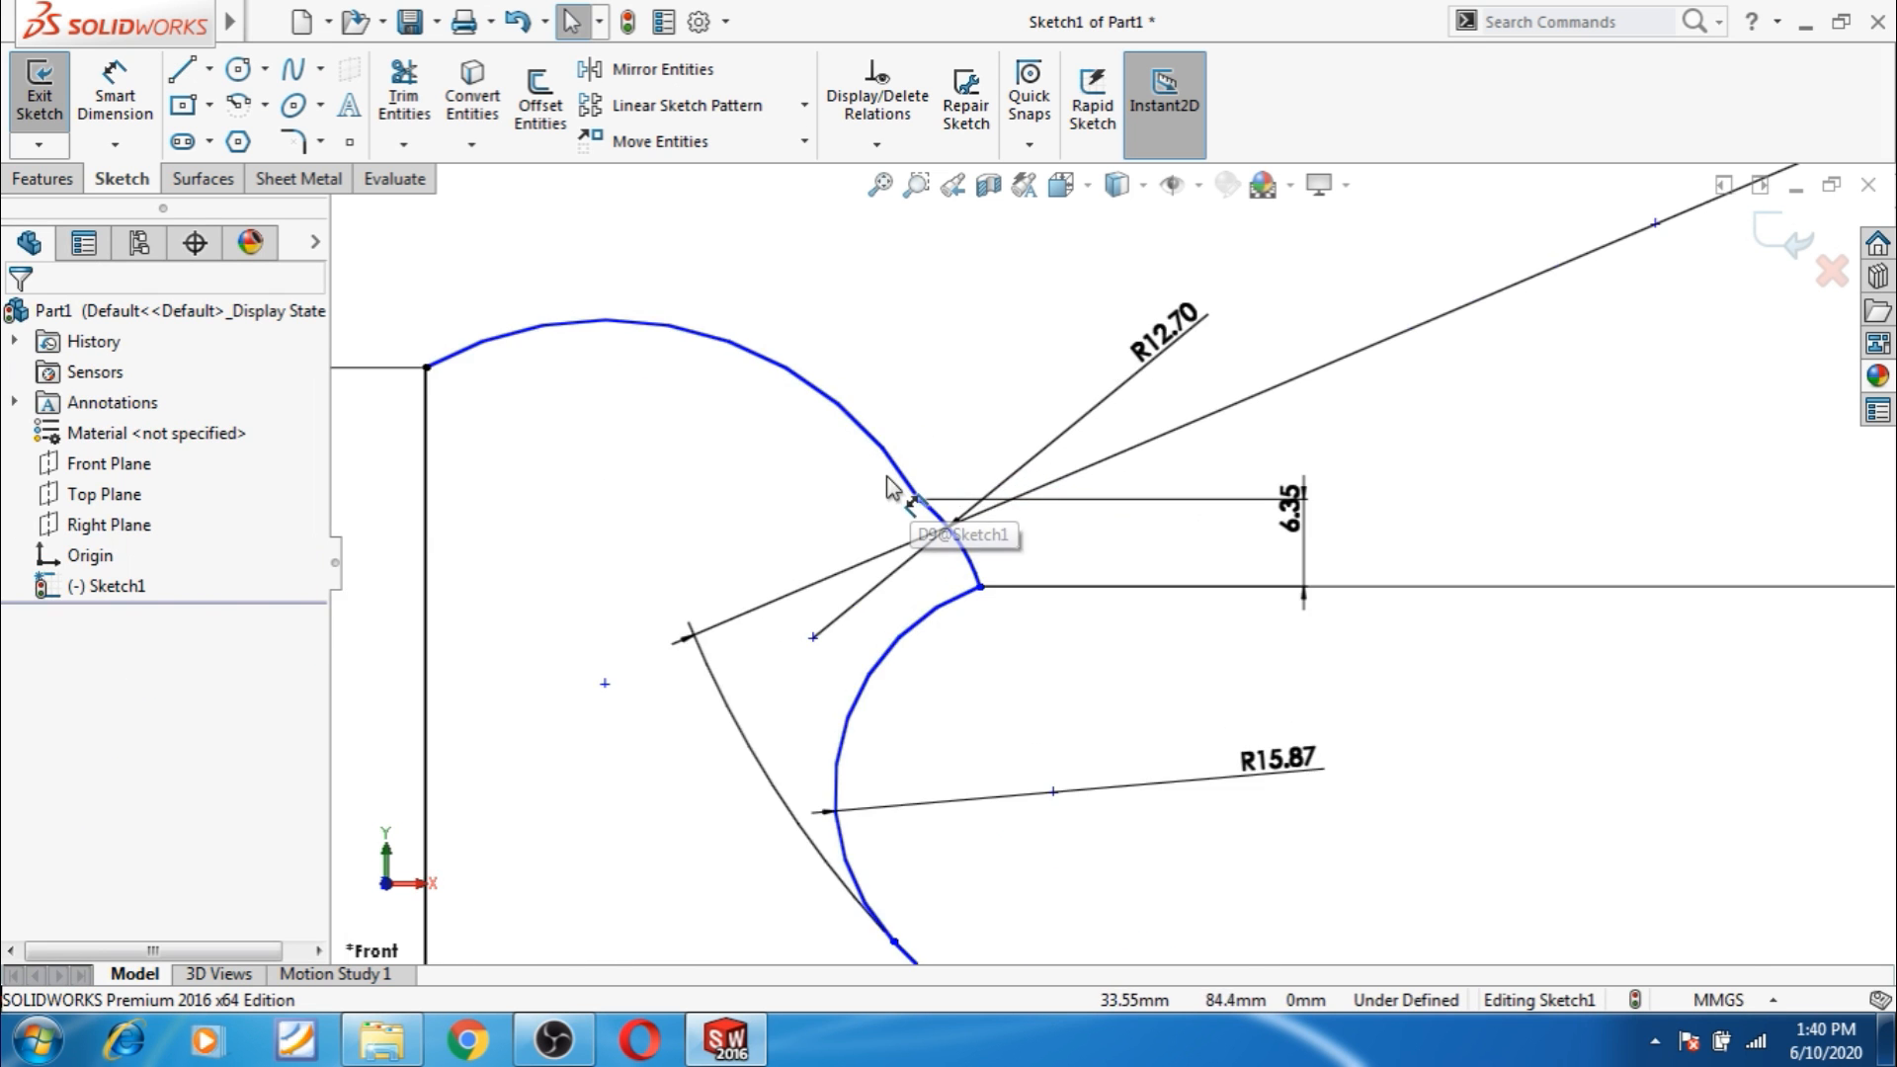
Add a tangent relation between the uppermost arc and the adjoining 12.7 mm arc.
{"action": "left_click", "coordinate": [910, 482]}
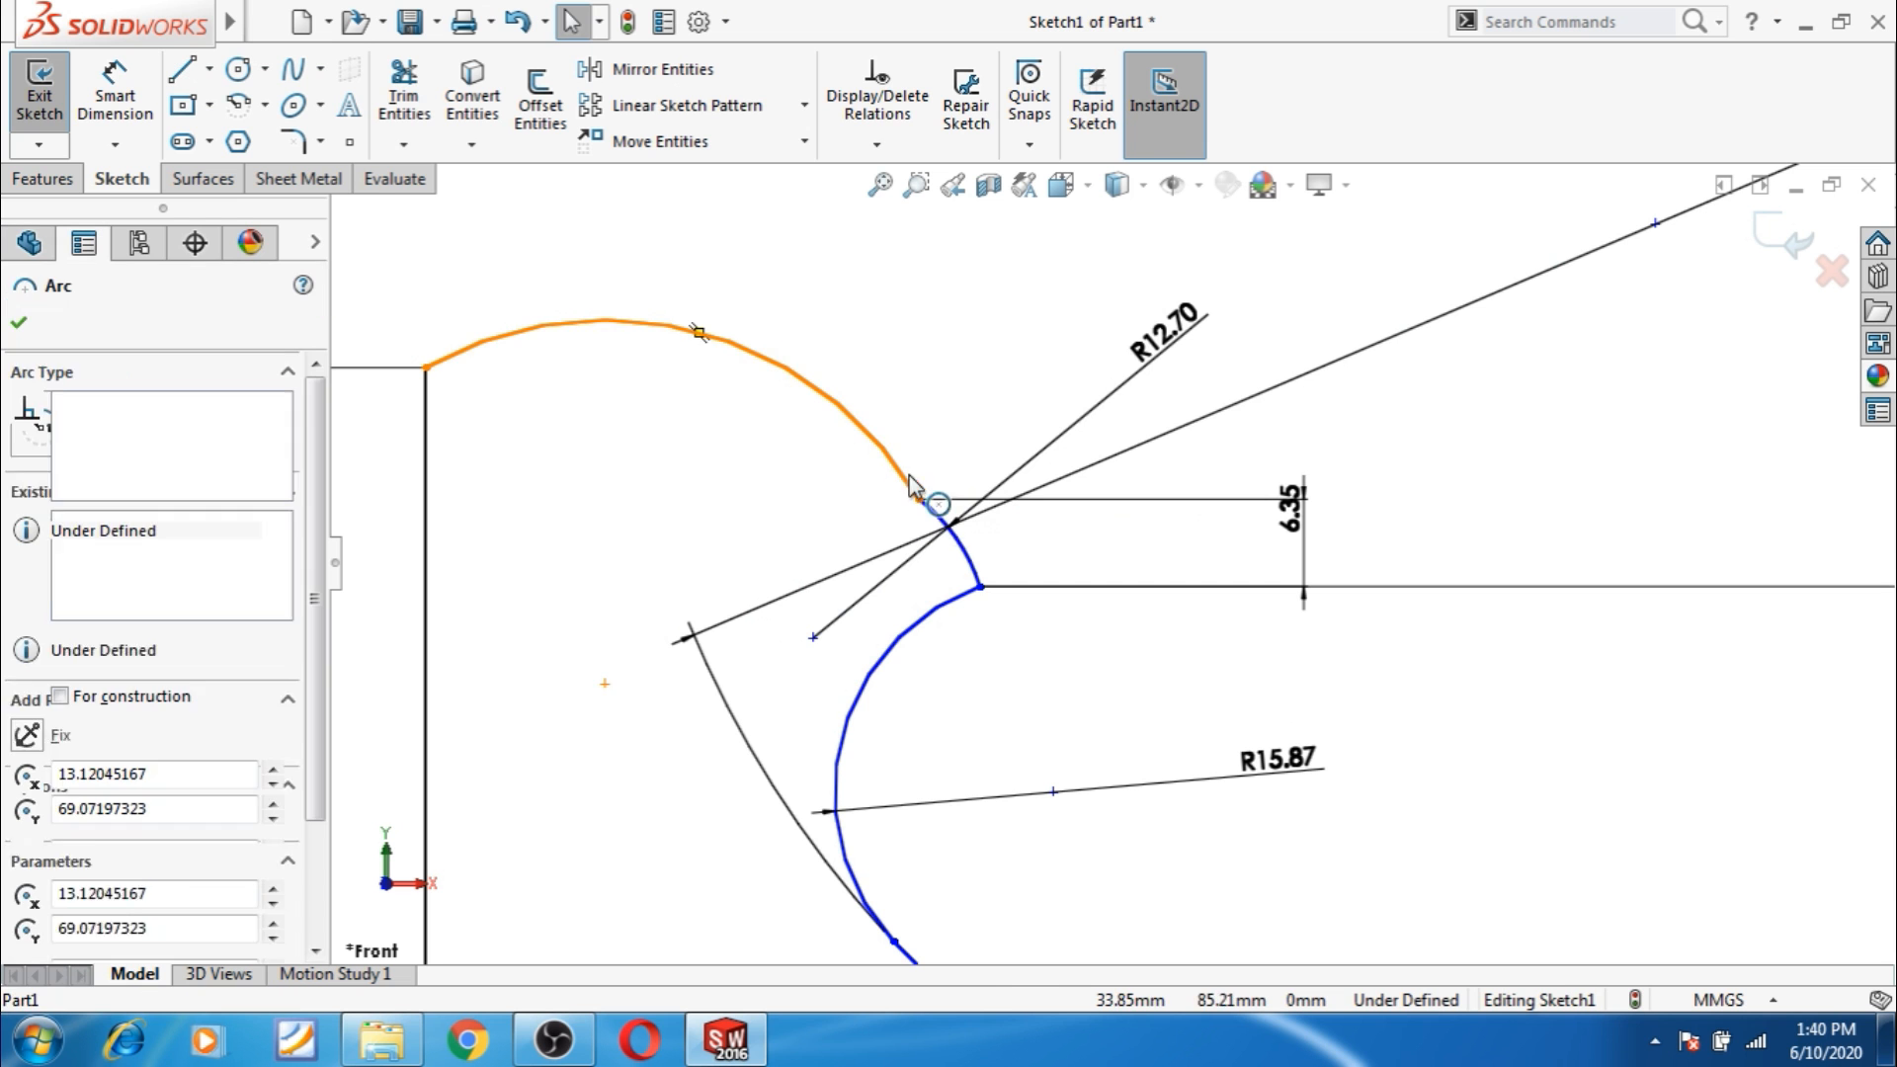
{"action": "left_click", "coordinate": [953, 533], "text": "ctrl"}
{"action": "left_click", "coordinate": [1051, 415]}
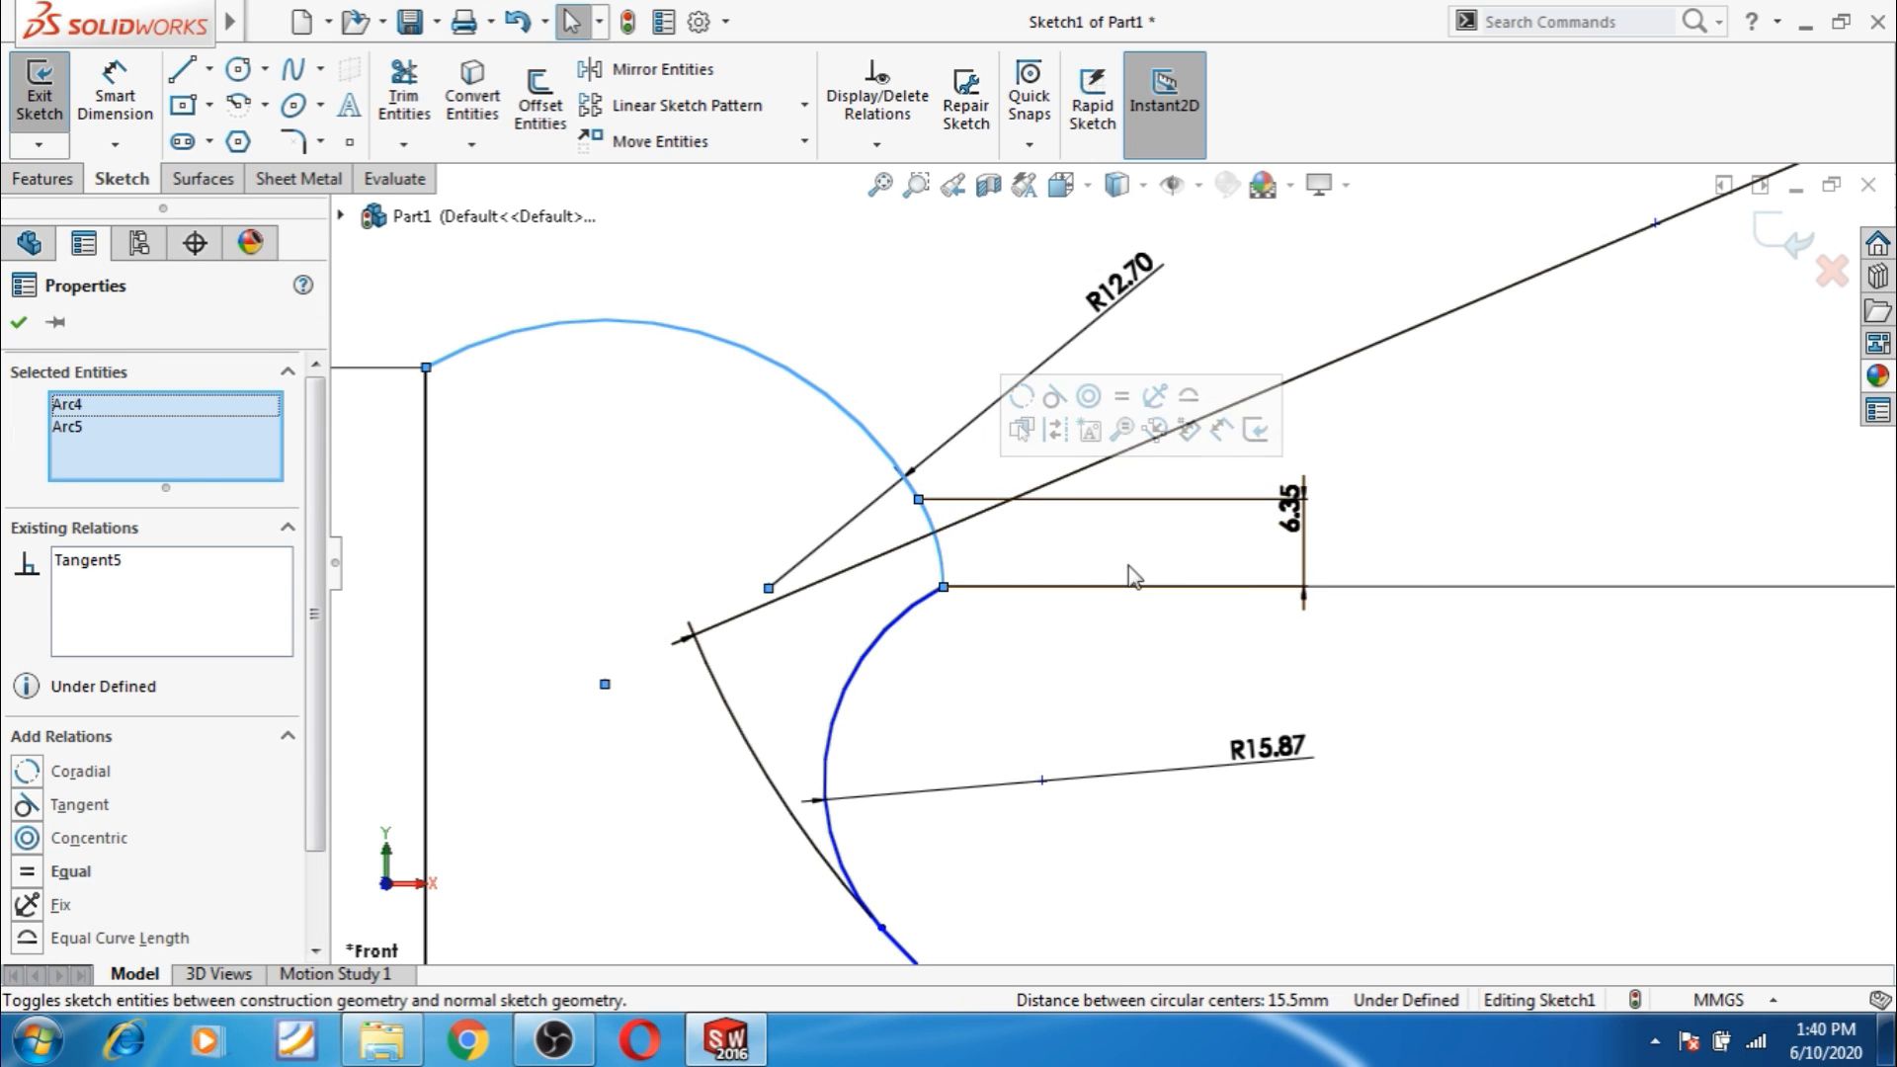
{"action": "left_click", "coordinate": [1400, 577]}
{"action": "scroll", "coordinate": [1405, 584], "scroll_direction": "up", "scroll_amount": 4}
Dimension the radius of the uppermost arc as 108.03 mm.
{"action": "left_click", "coordinate": [115, 99]}
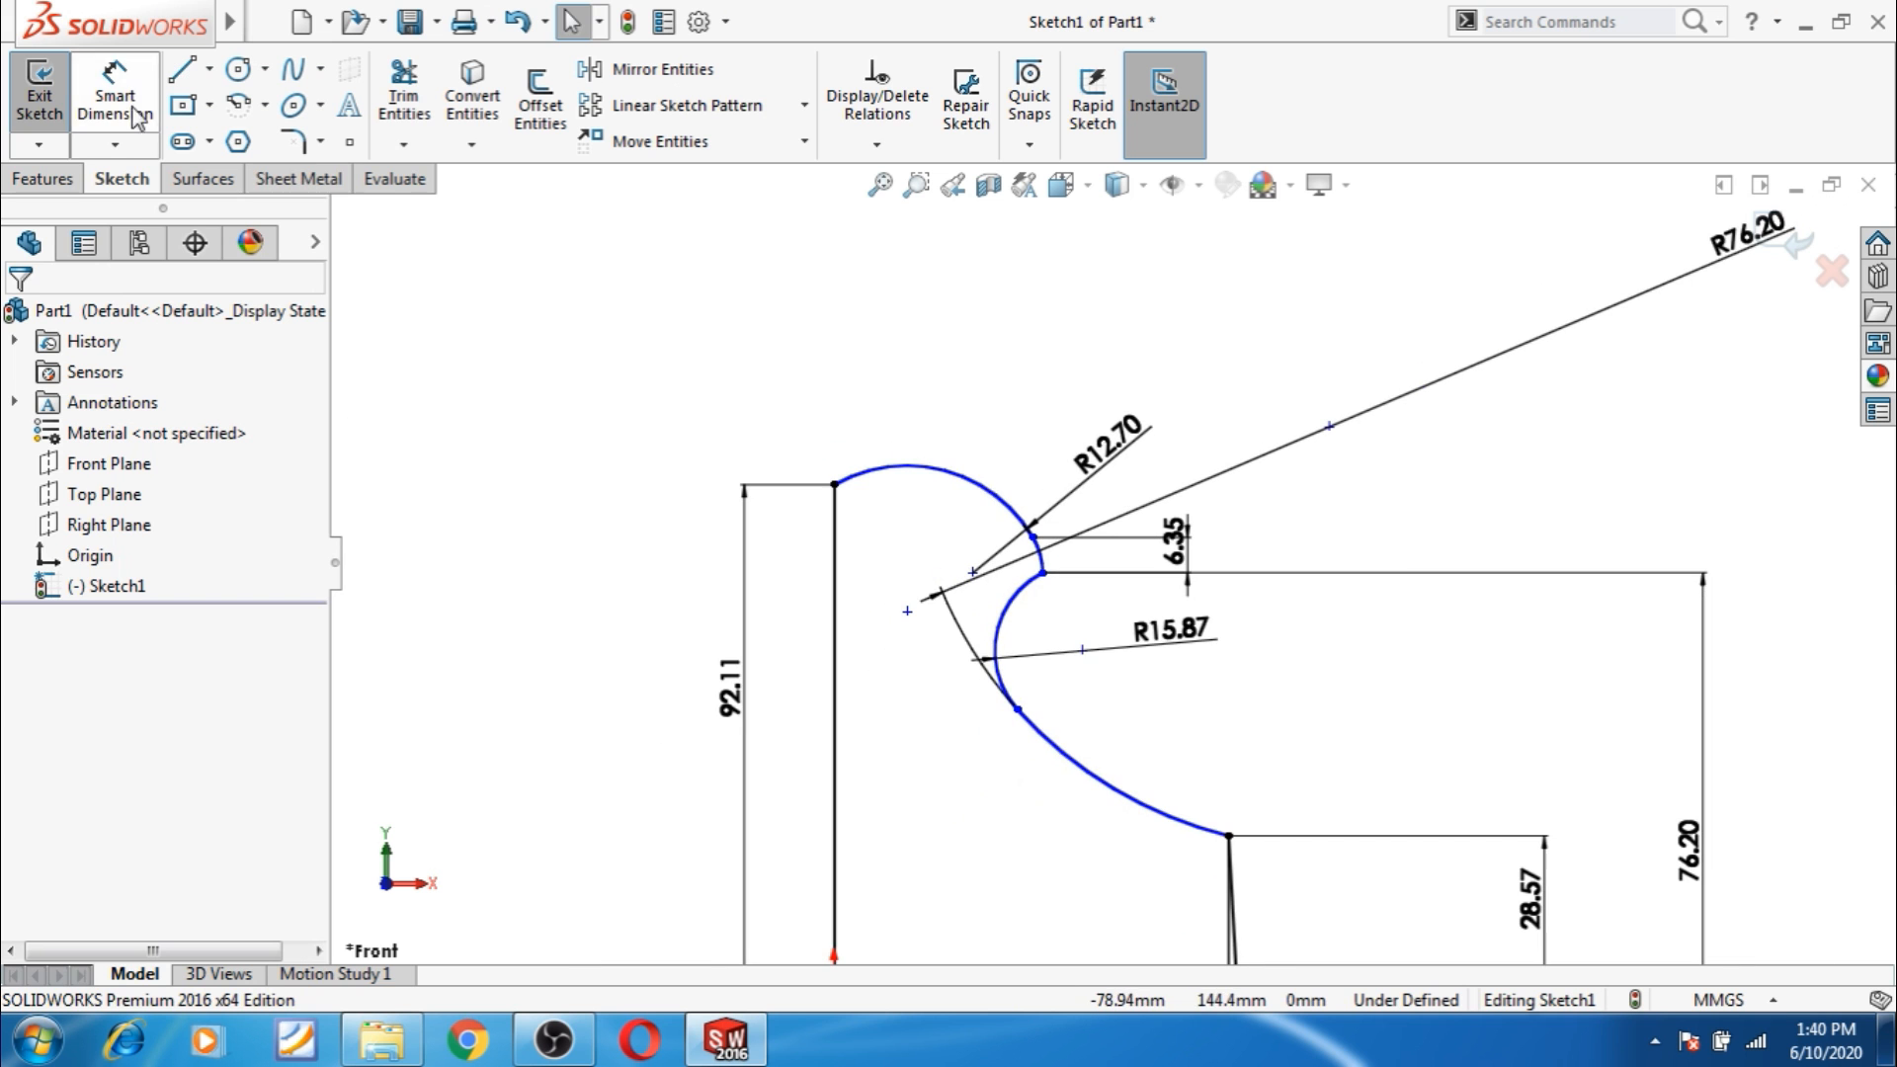
{"action": "left_click", "coordinate": [935, 483]}
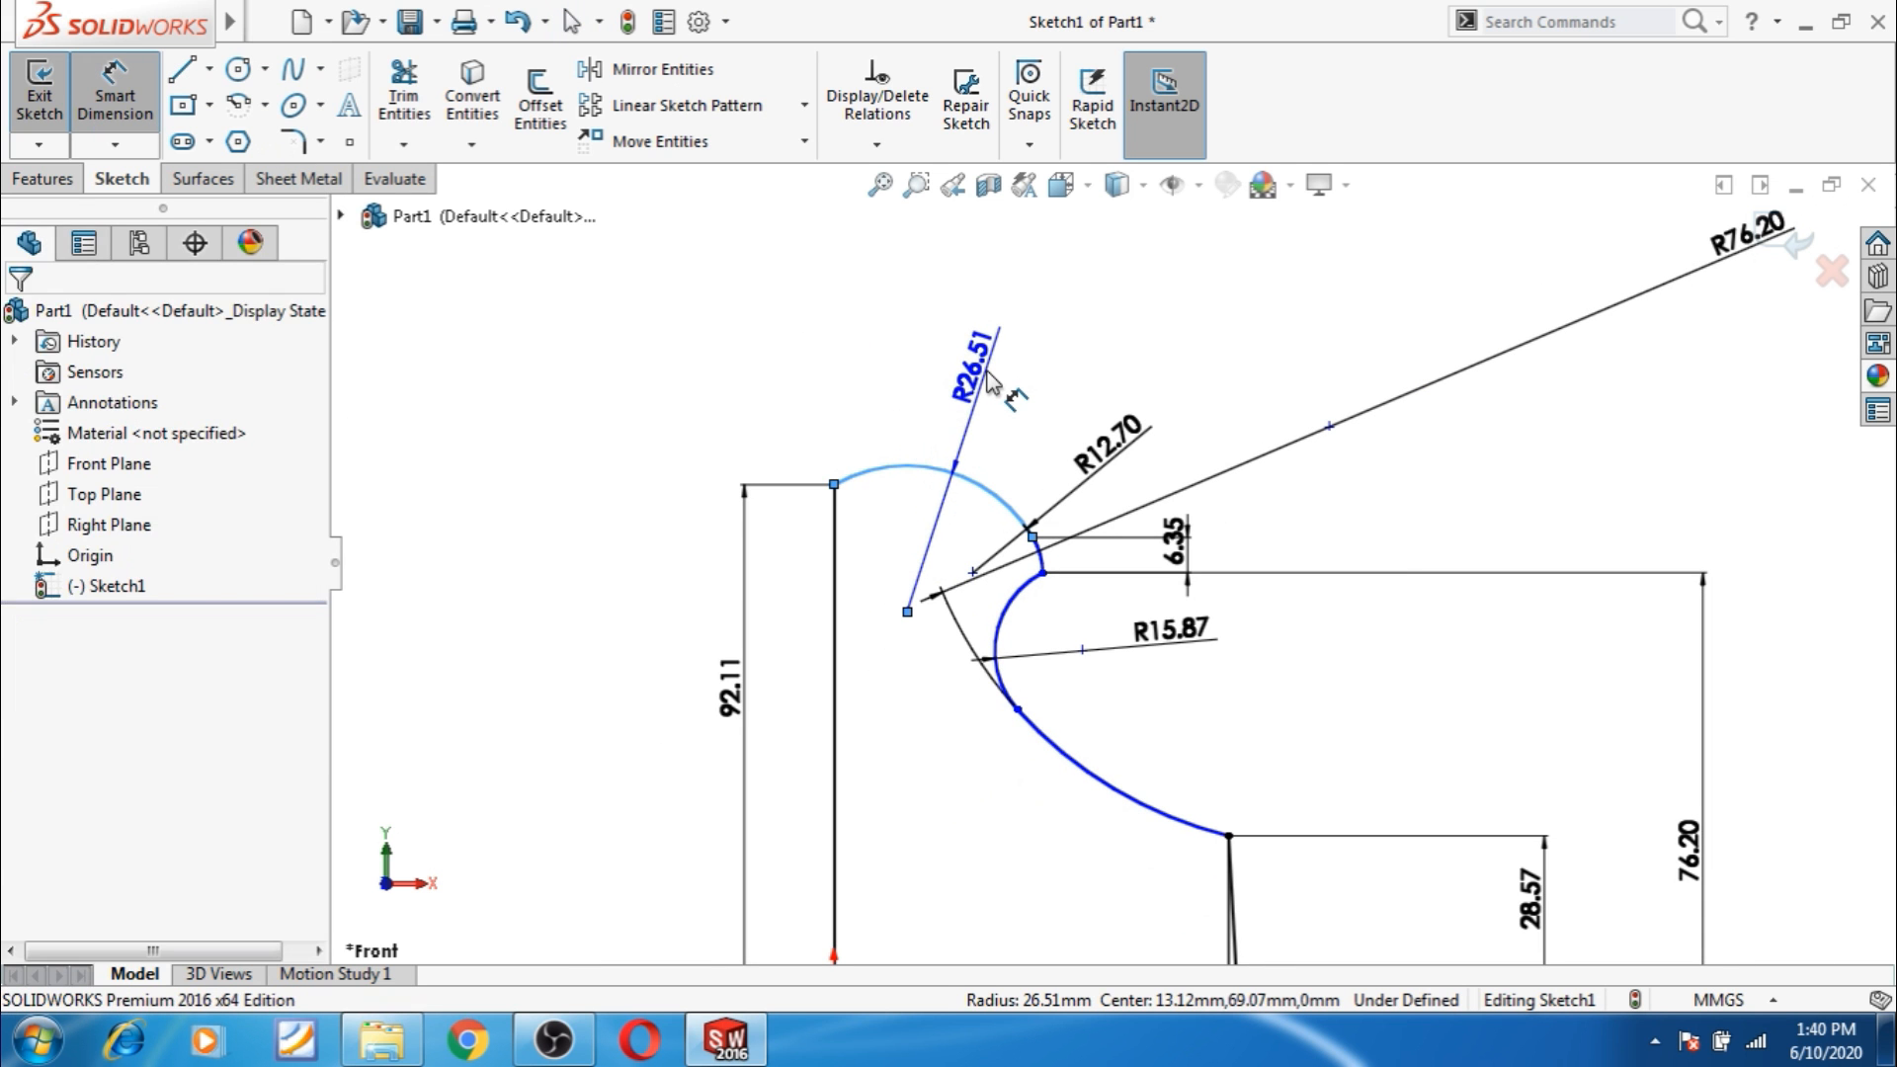
{"action": "left_click", "coordinate": [991, 380]}
{"action": "type", "text": "108"}
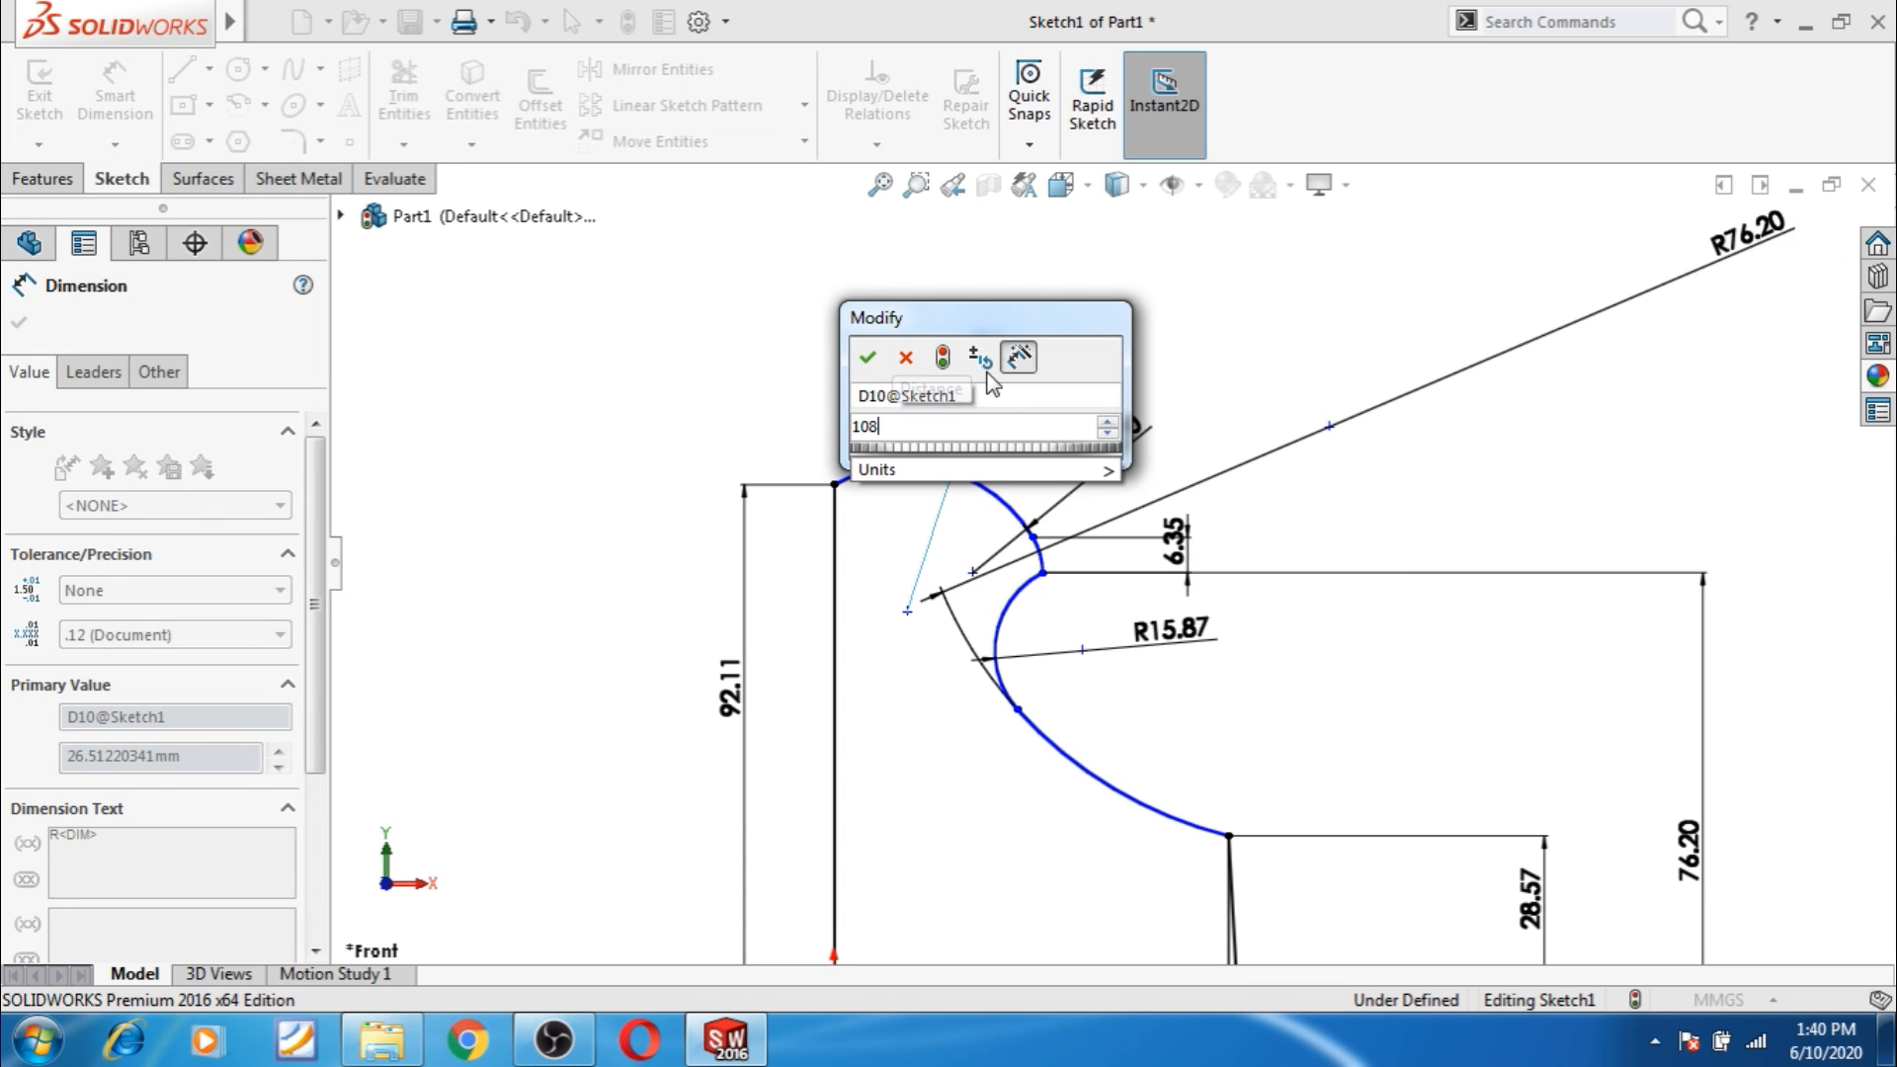
{"action": "type", "text": ".03"}
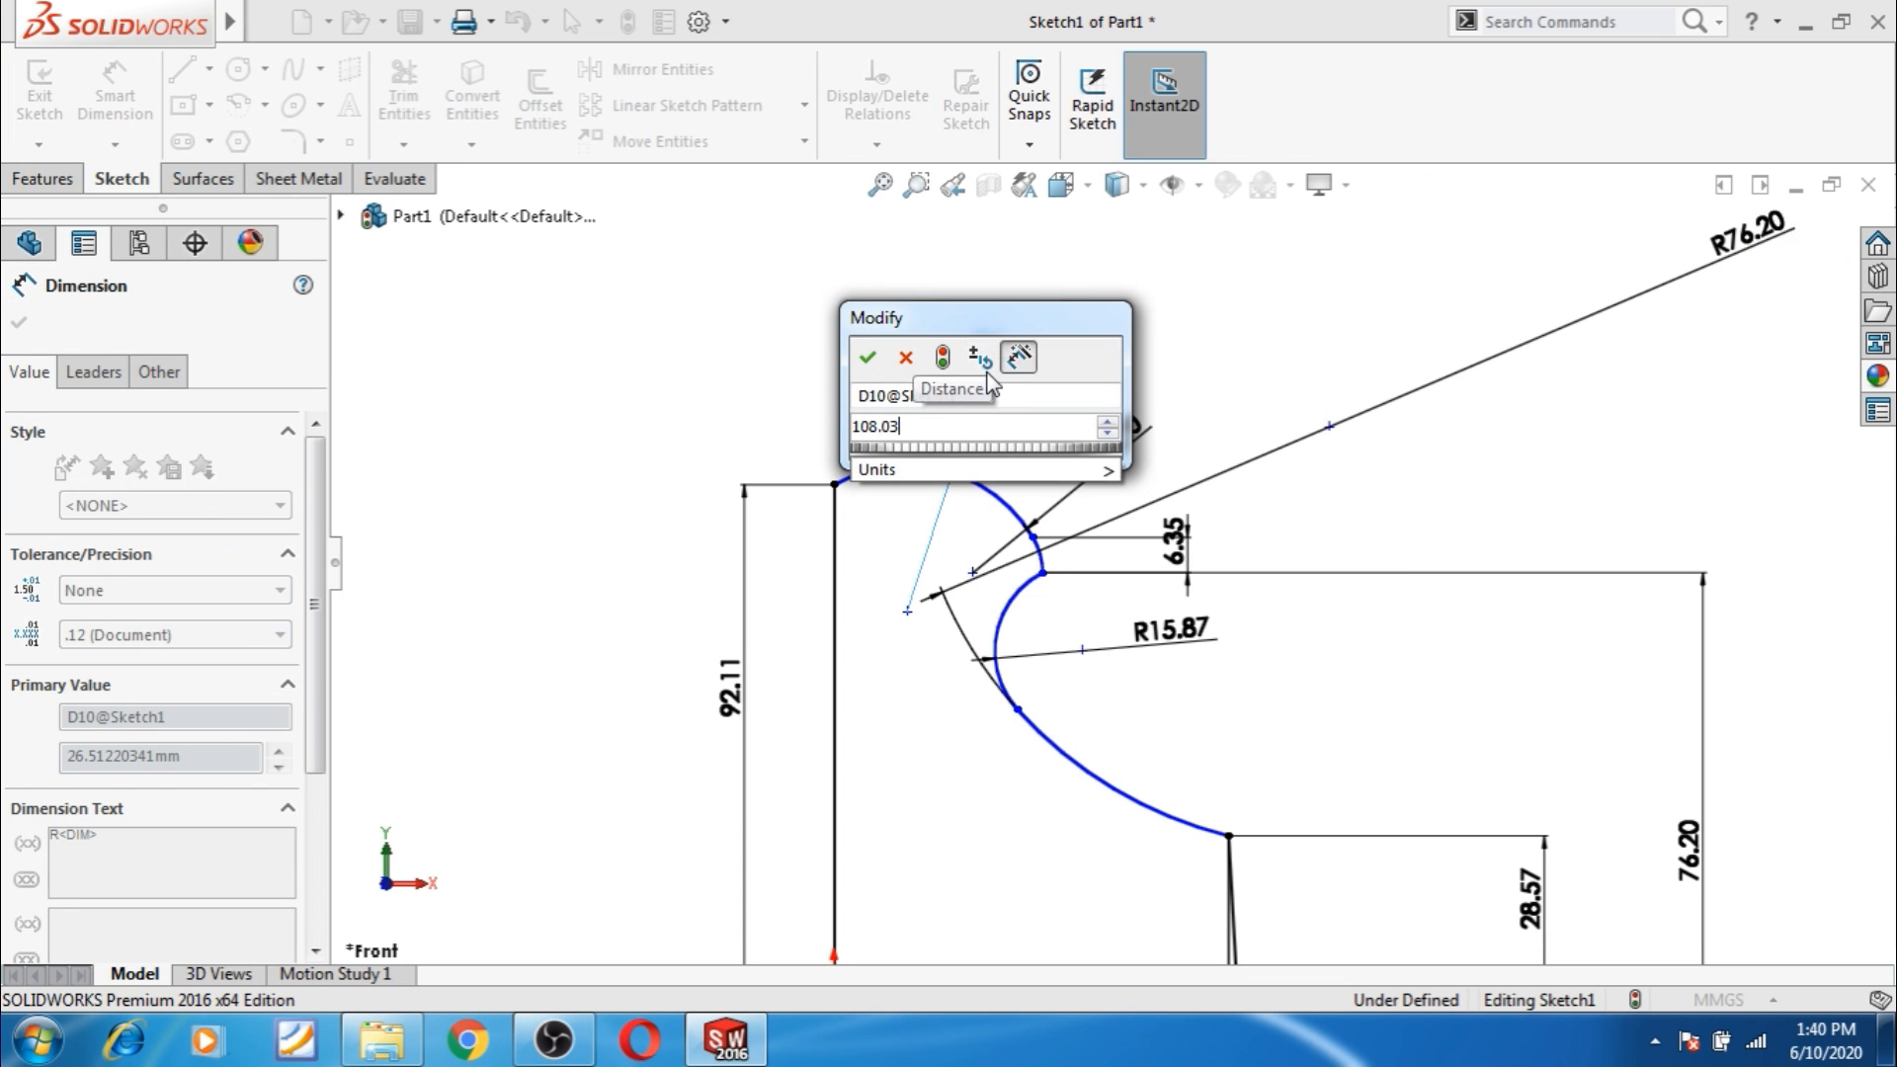
{"action": "key", "text": "Return"}
{"action": "left_click", "coordinate": [1206, 423]}
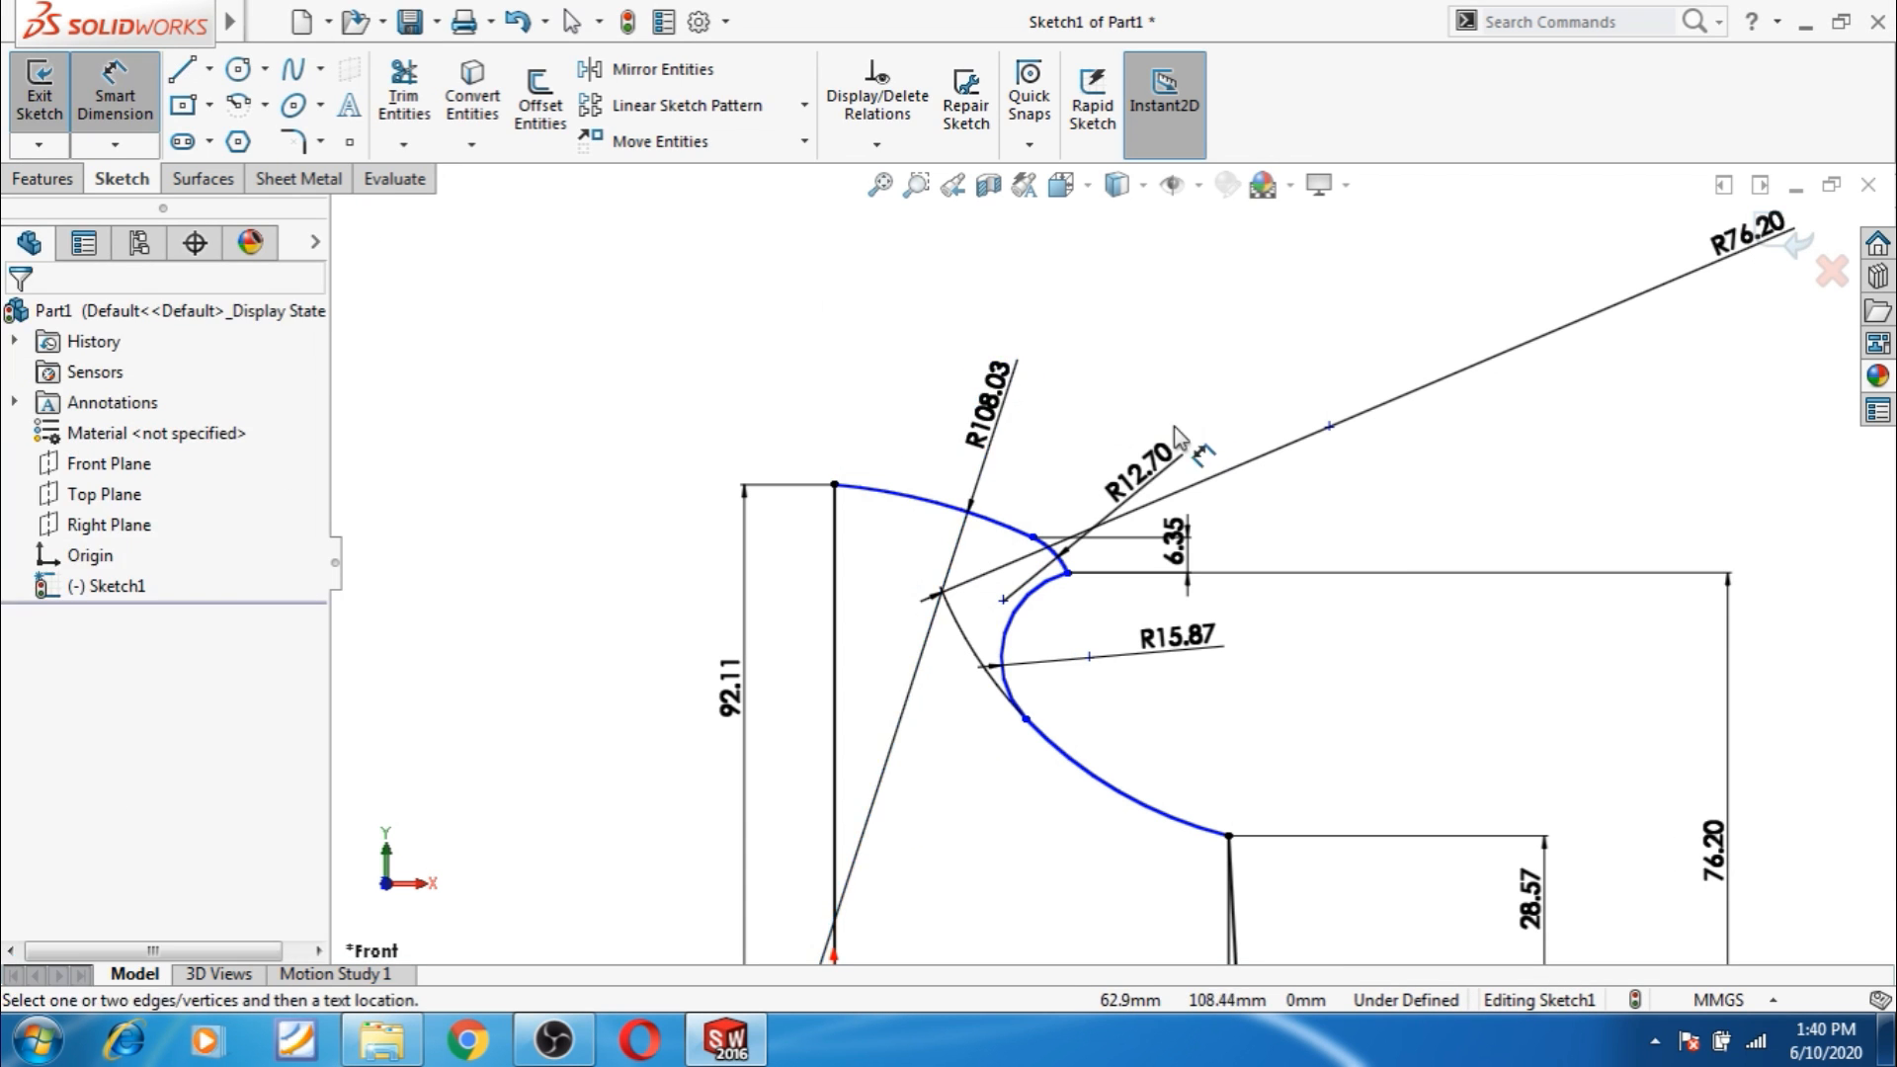
Sketch a short horizontal centerline running right from the top endpoint of the vertical line.
{"action": "scroll", "coordinate": [1033, 532], "scroll_direction": "down", "scroll_amount": 3}
{"action": "scroll", "coordinate": [1062, 602], "scroll_direction": "up", "scroll_amount": 8}
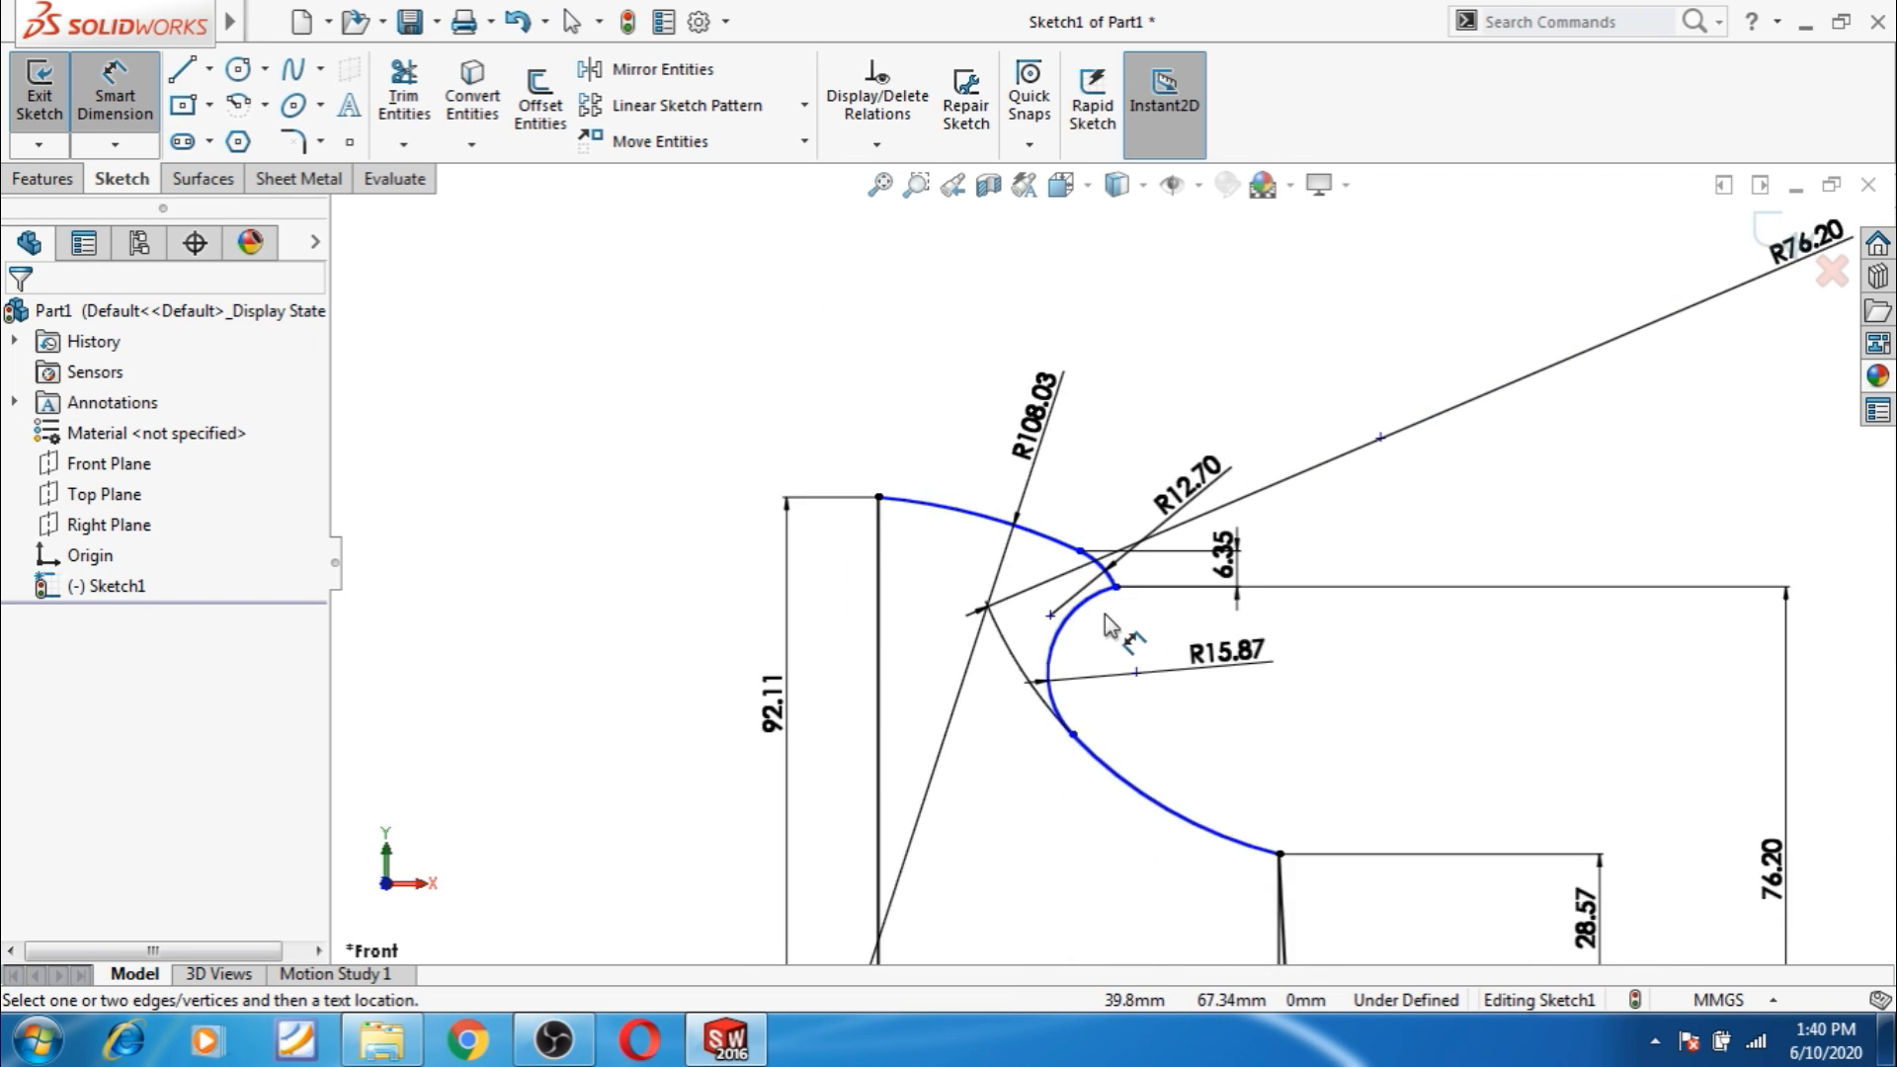
{"action": "scroll", "coordinate": [1275, 805], "scroll_direction": "down", "scroll_amount": 2}
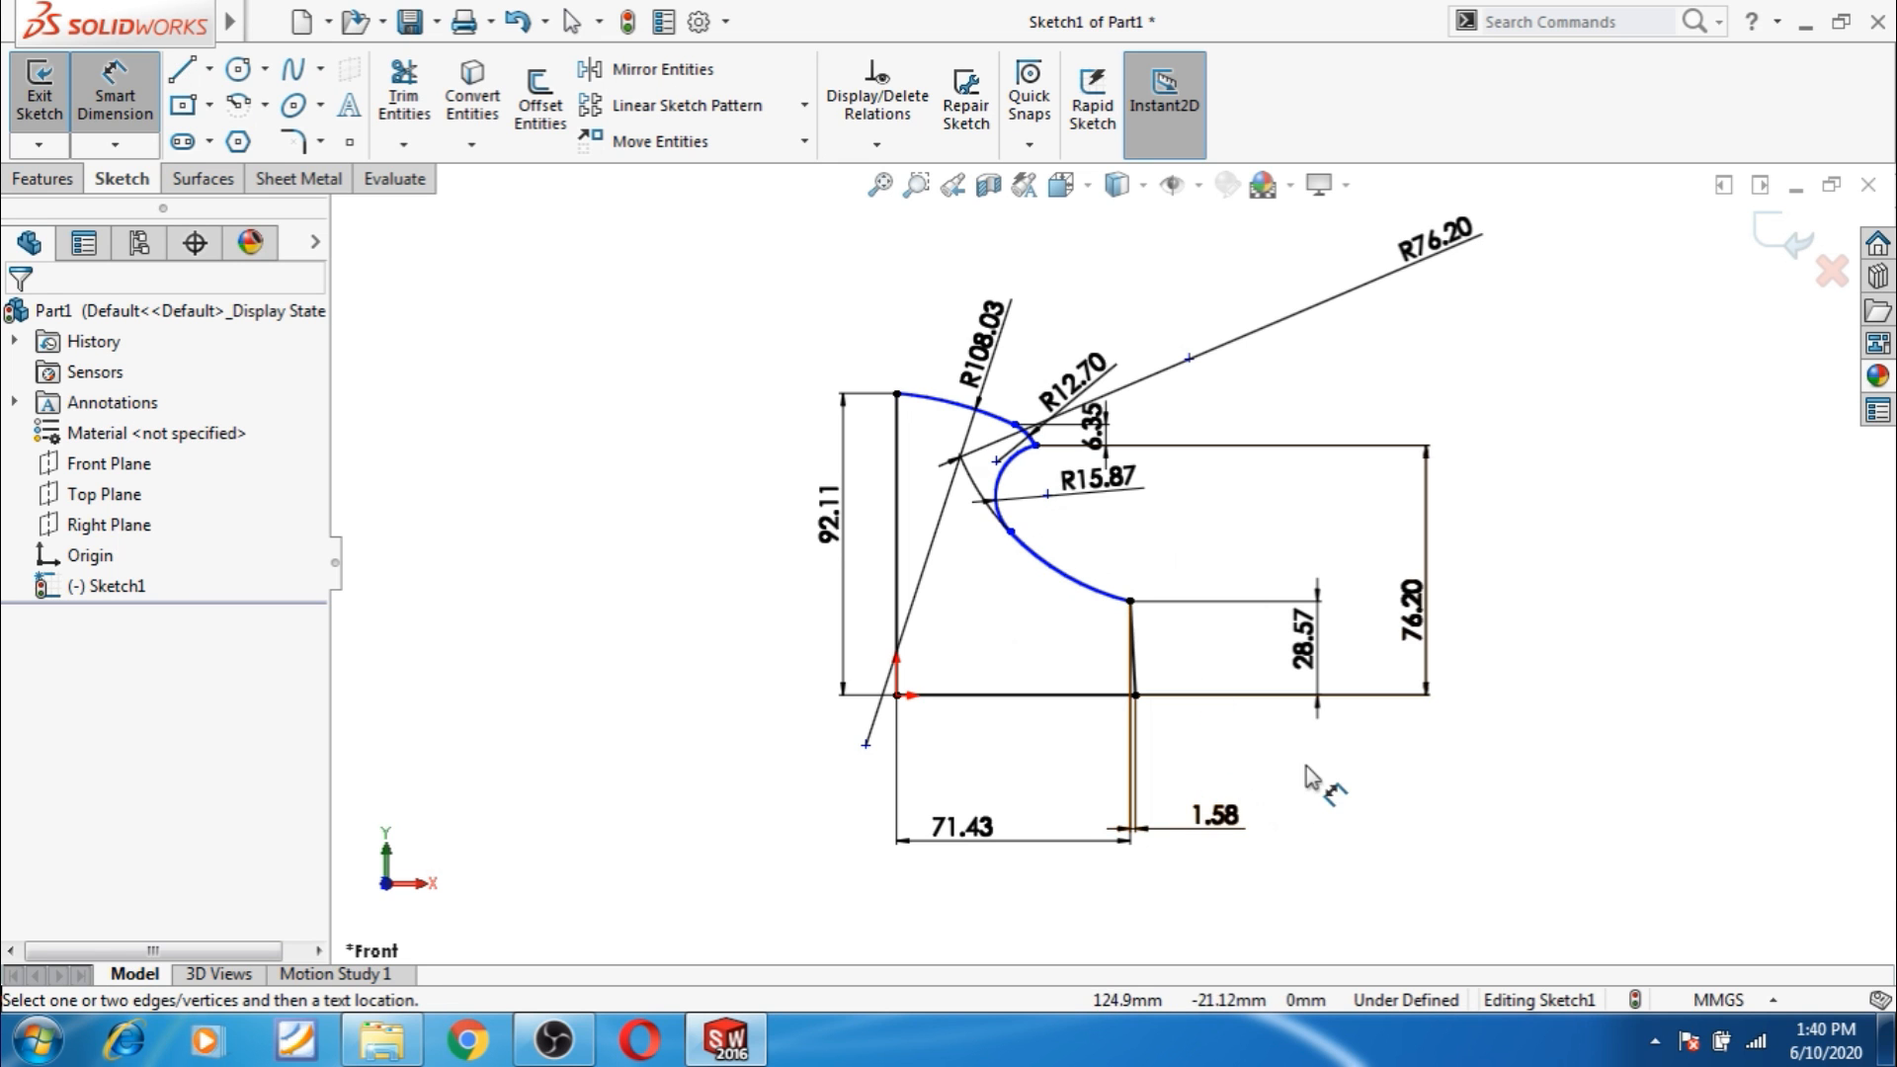
{"action": "scroll", "coordinate": [1045, 475], "scroll_direction": "down", "scroll_amount": 1}
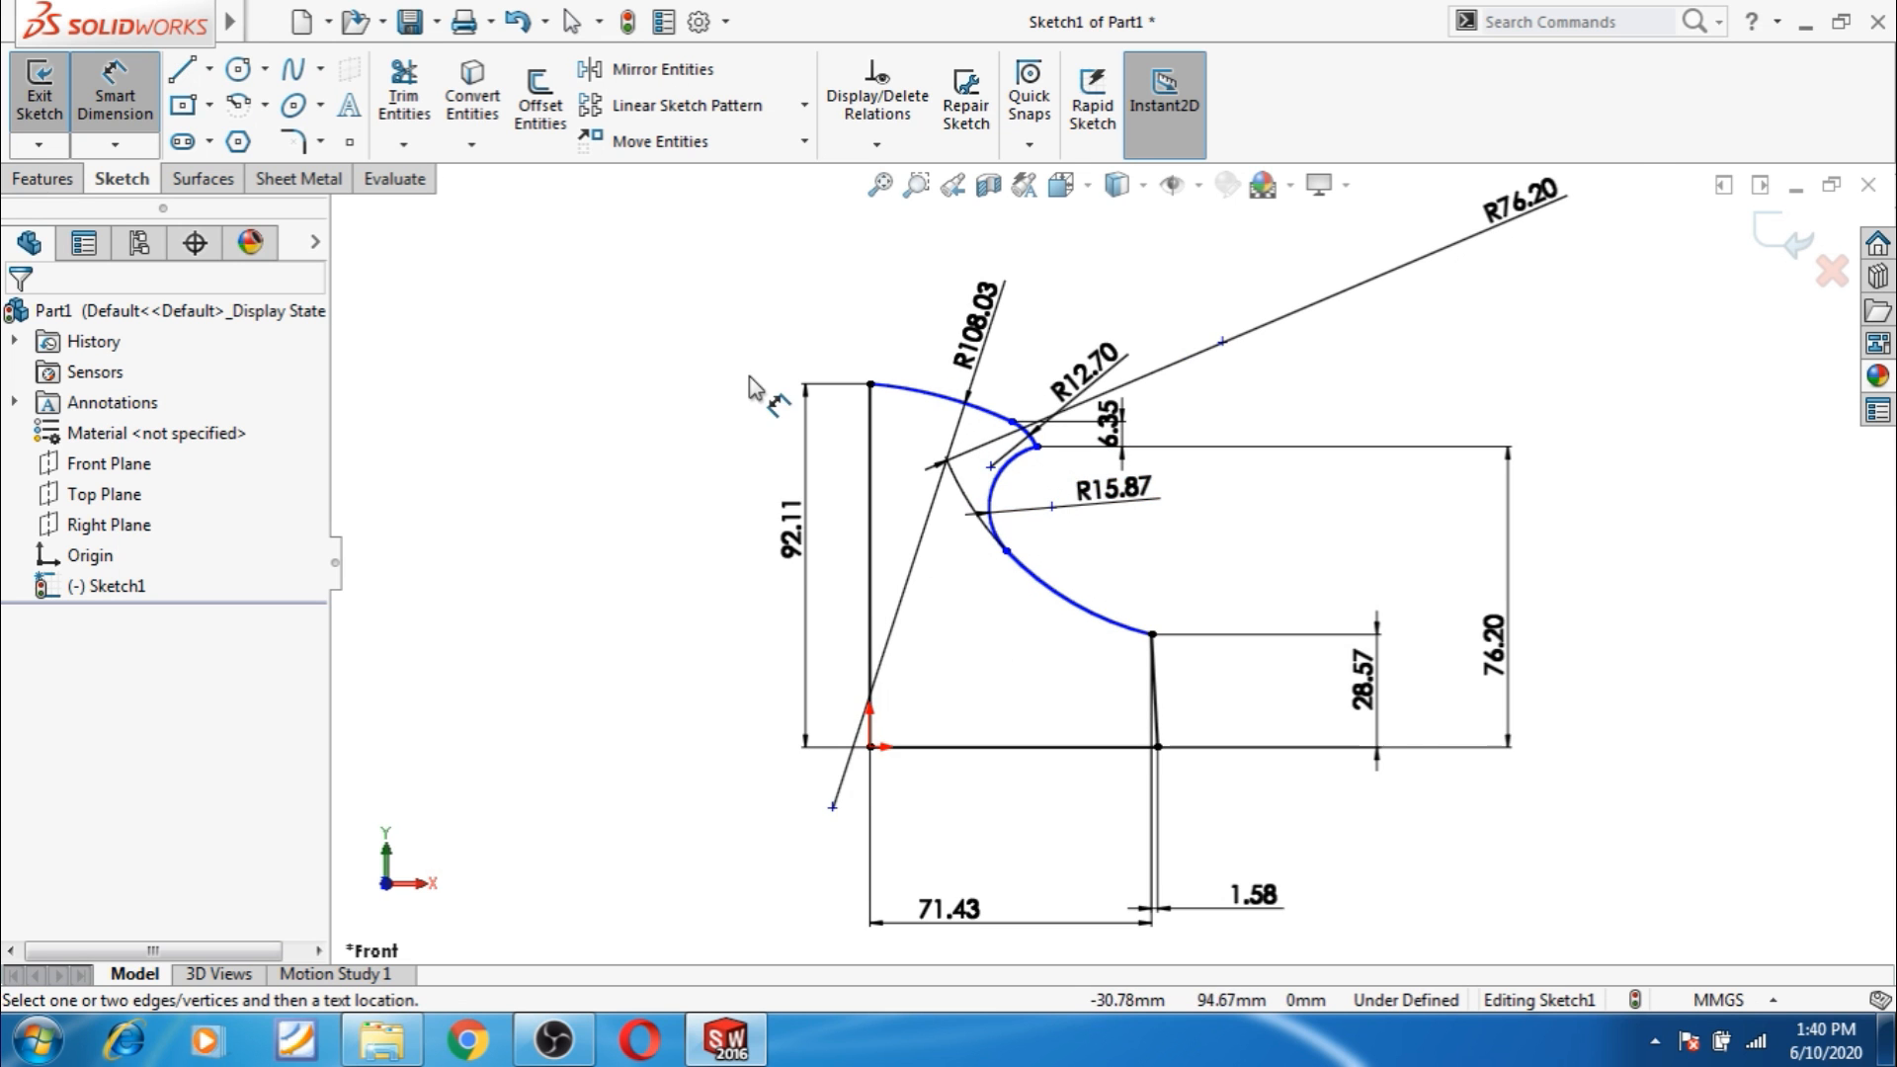
{"action": "scroll", "coordinate": [1026, 416], "scroll_direction": "down", "scroll_amount": 2}
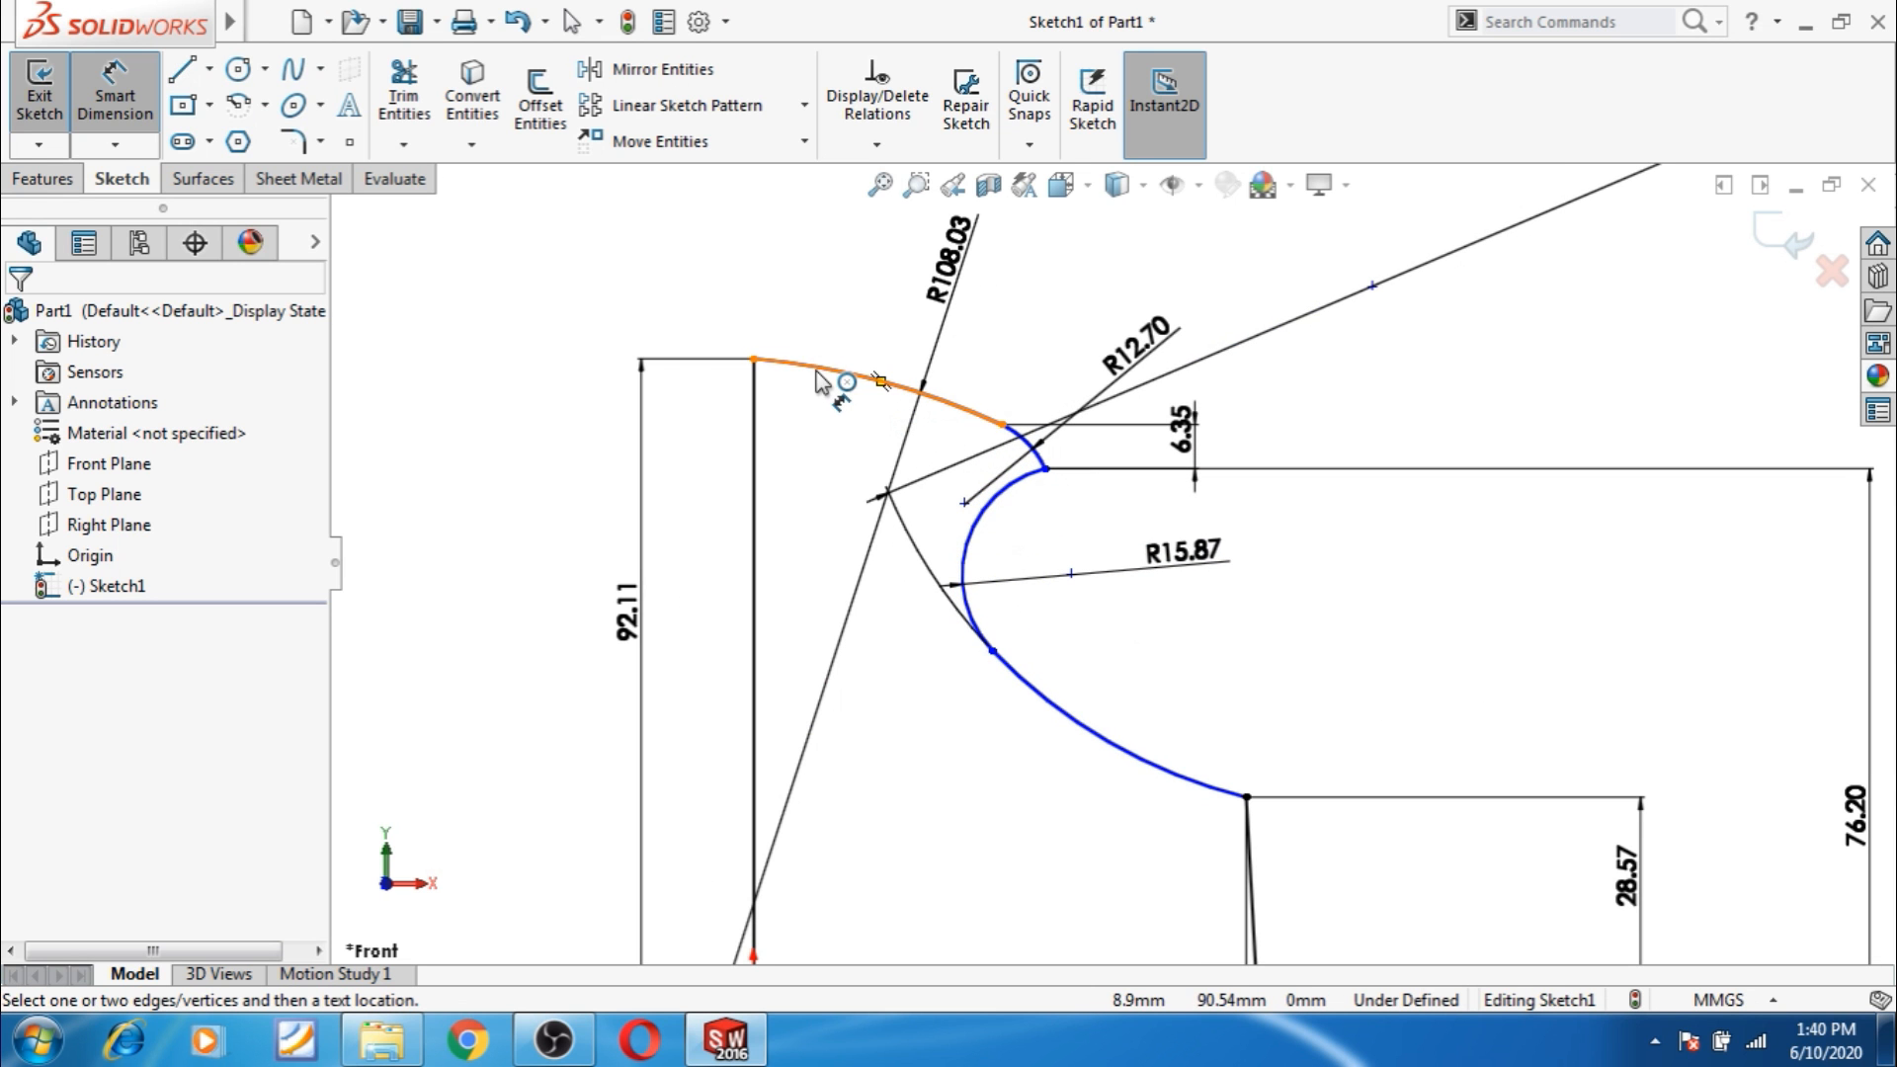
{"action": "left_click", "coordinate": [208, 68]}
{"action": "left_click", "coordinate": [201, 140]}
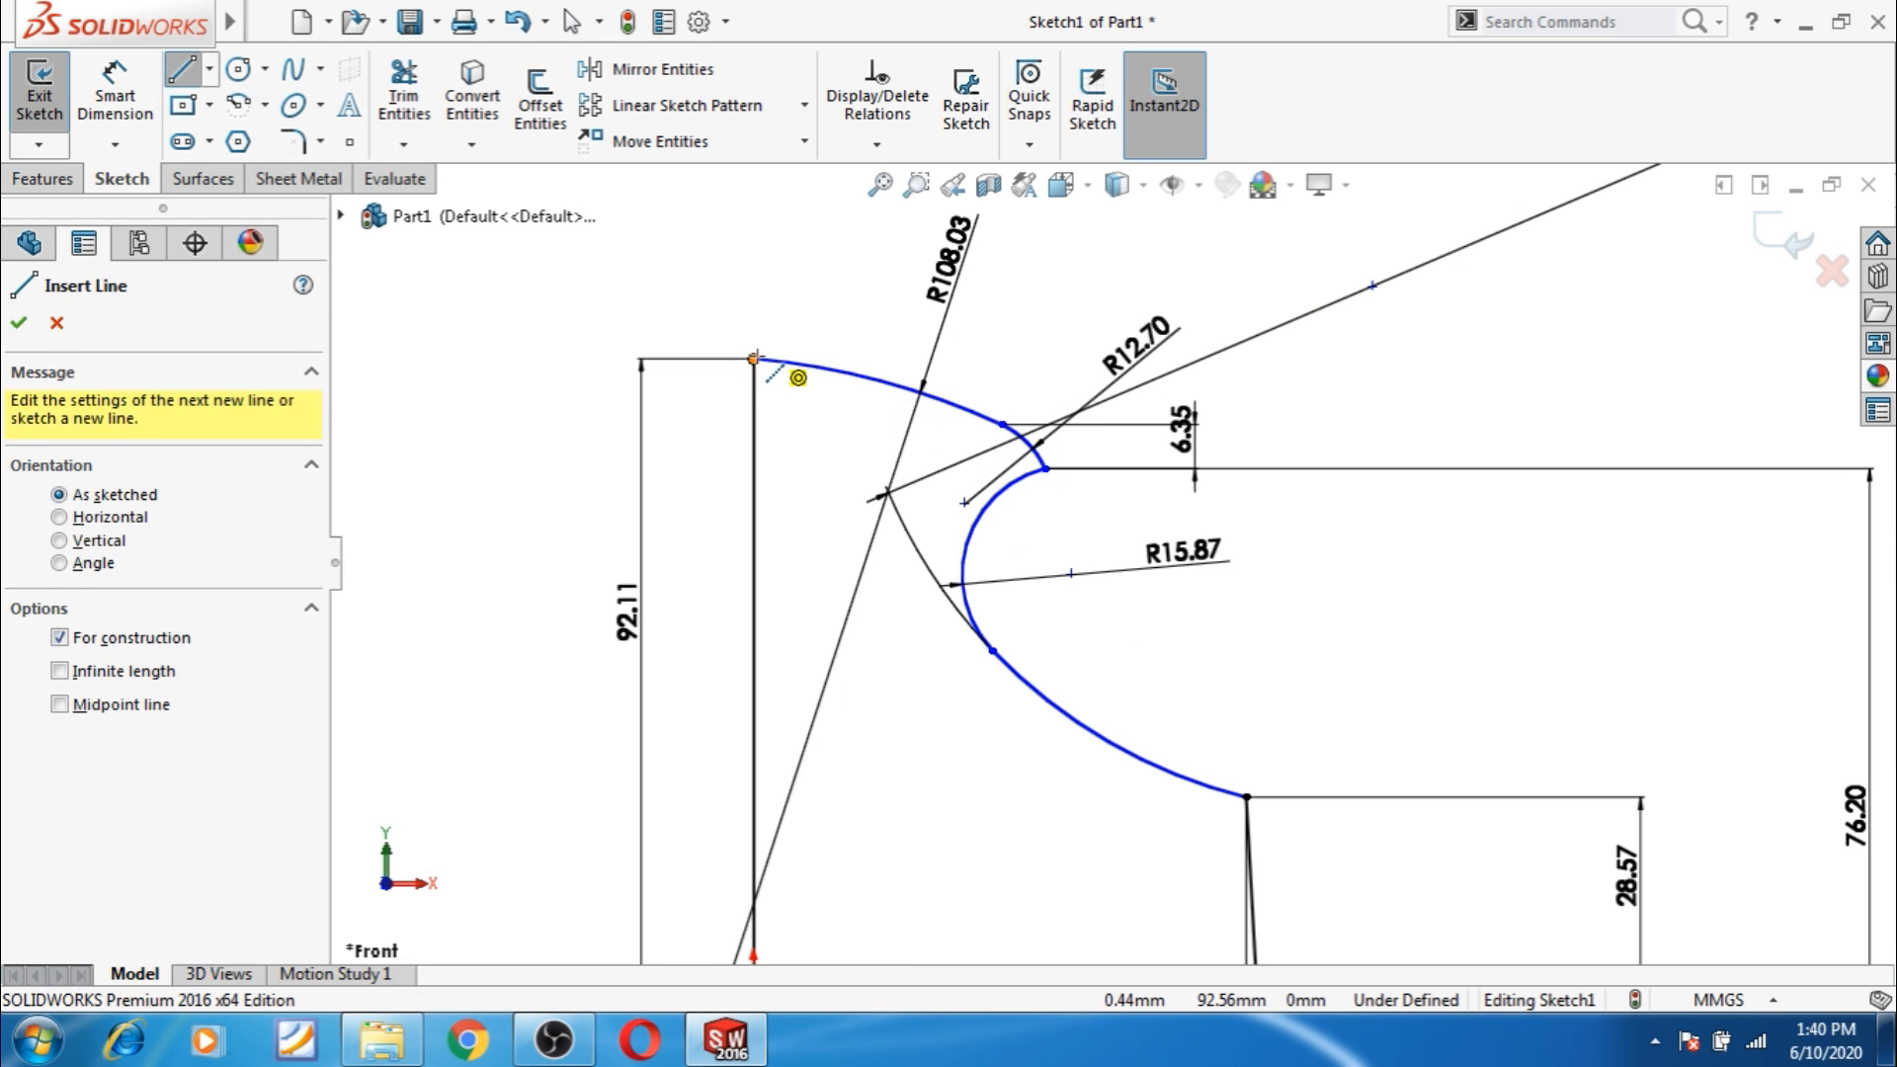
{"action": "left_click", "coordinate": [754, 357]}
{"action": "left_click", "coordinate": [873, 358]}
{"action": "key", "text": "Escape"}
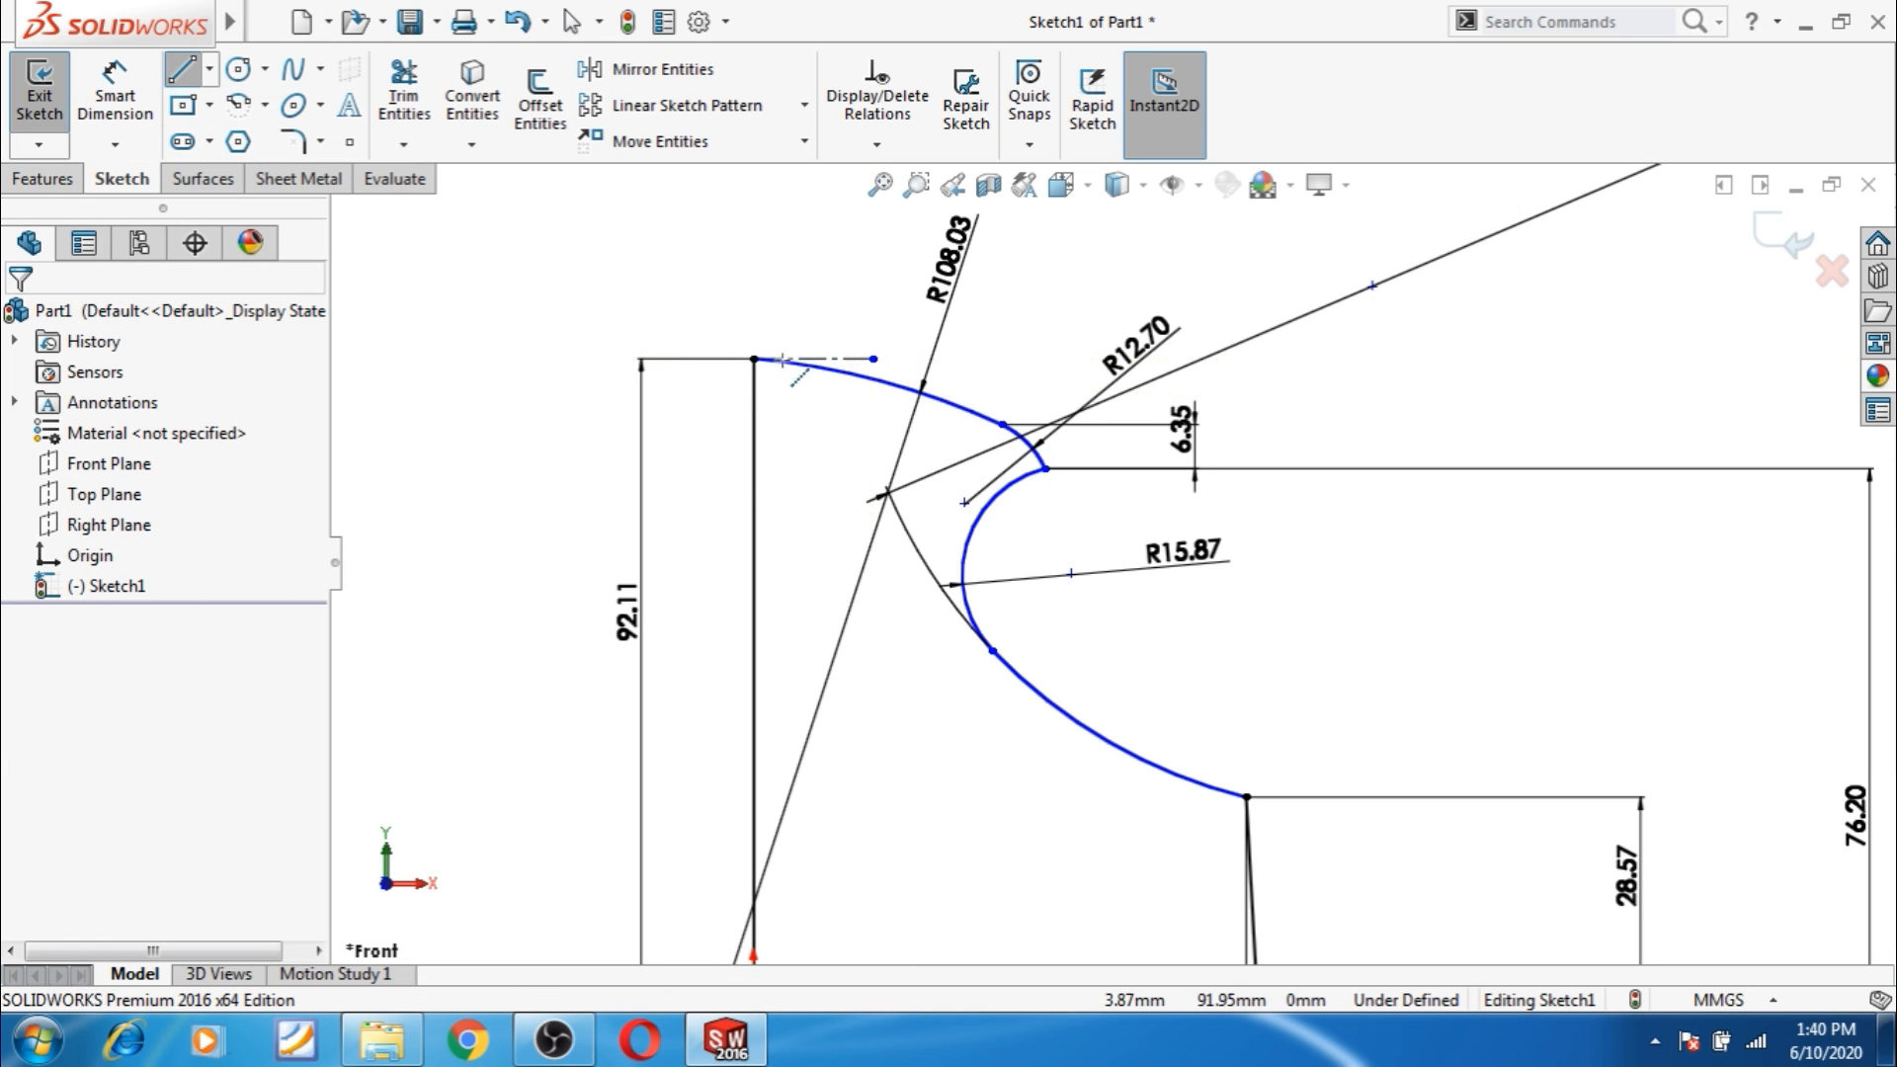
Make the 108.03 mm arc tangent to the short horizontal centerline.
{"action": "left_click", "coordinate": [833, 369]}
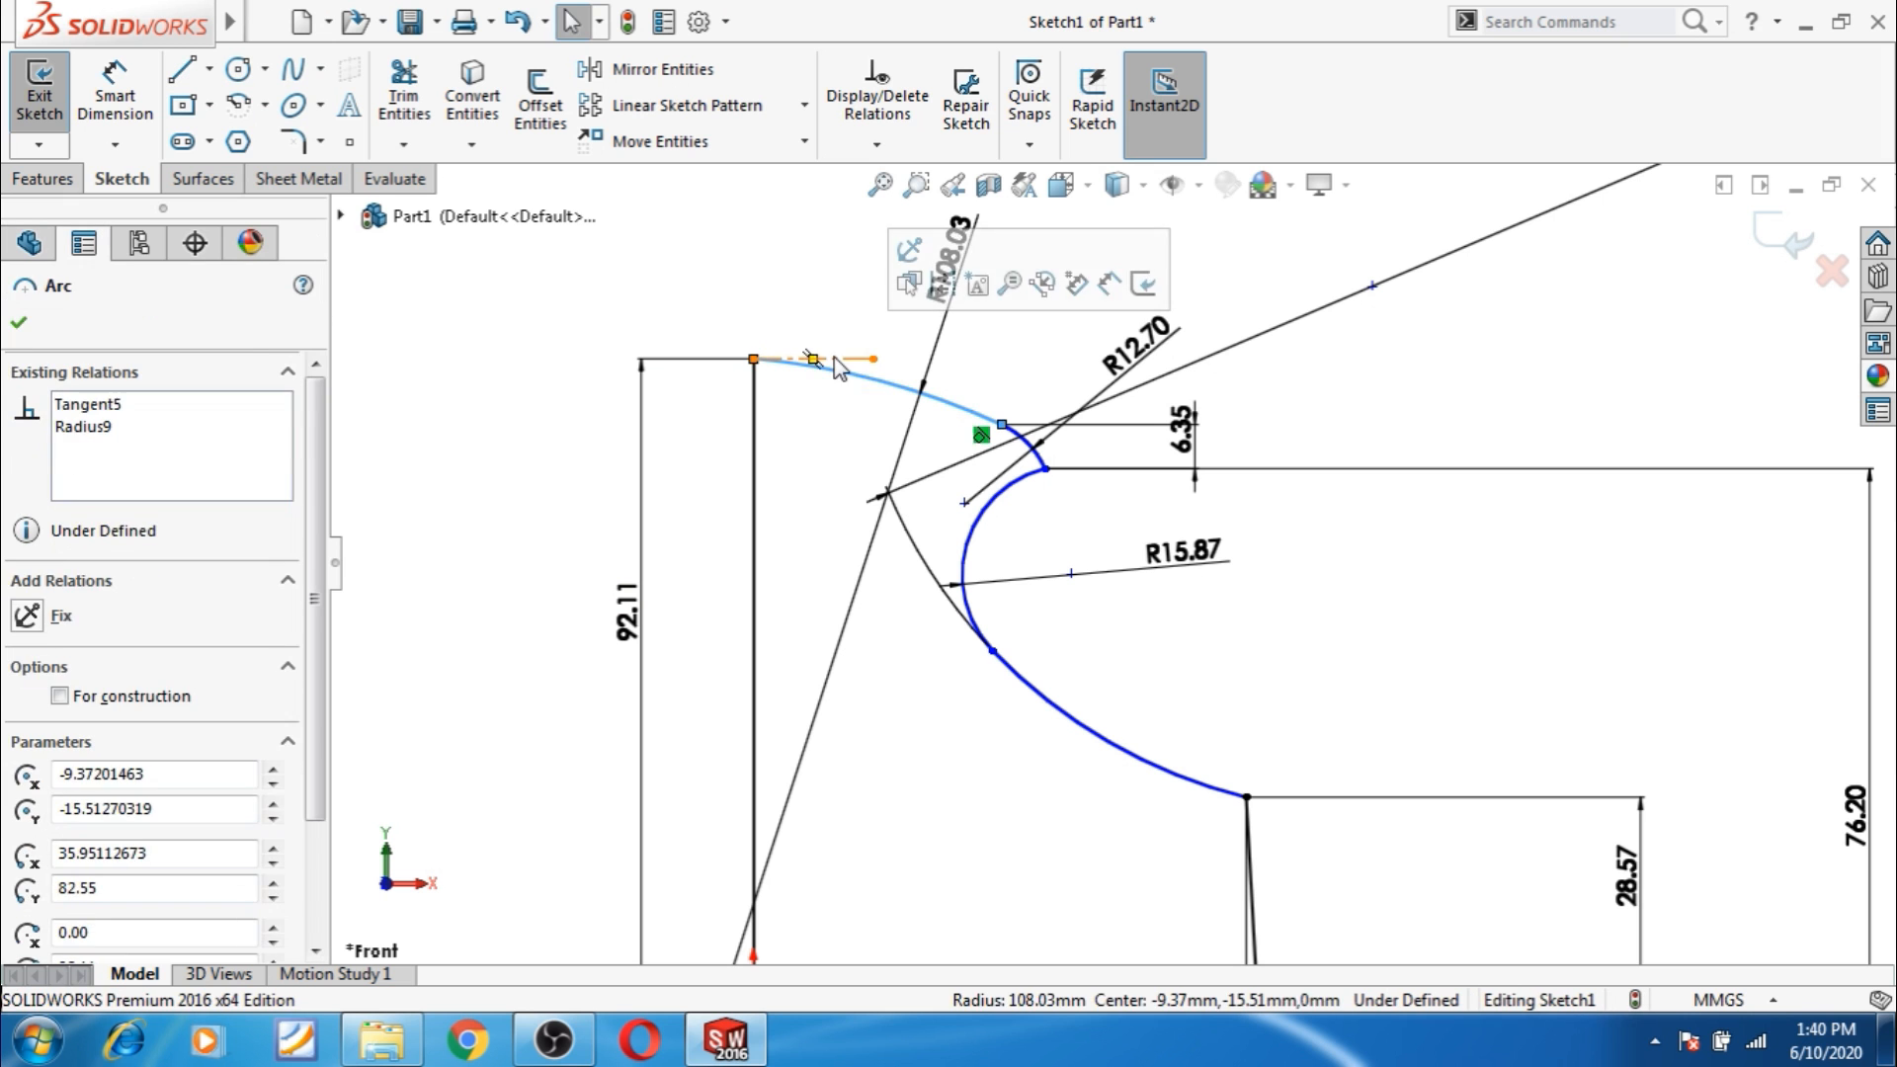
{"action": "left_click", "coordinate": [820, 359], "text": "ctrl"}
{"action": "left_click", "coordinate": [910, 237]}
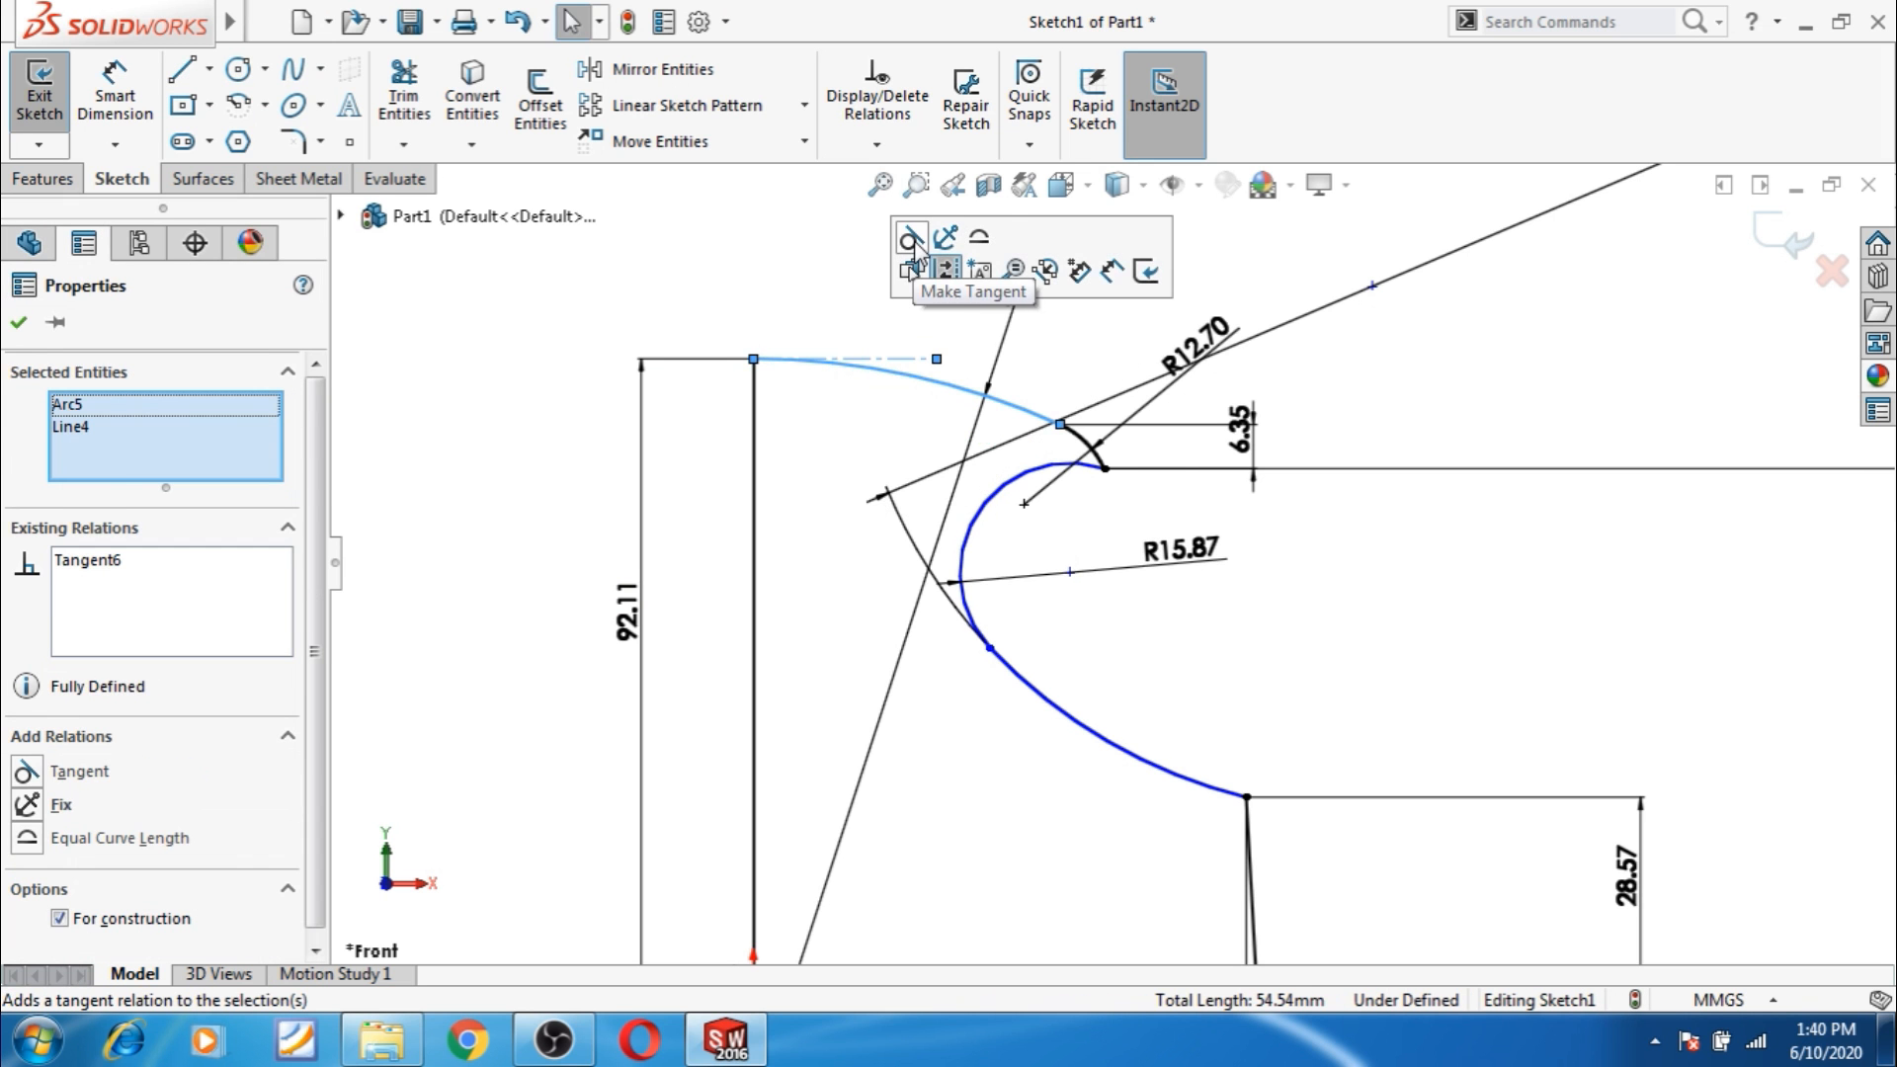
{"action": "left_click", "coordinate": [1373, 425]}
{"action": "scroll", "coordinate": [1300, 576], "scroll_direction": "up", "scroll_amount": 3}
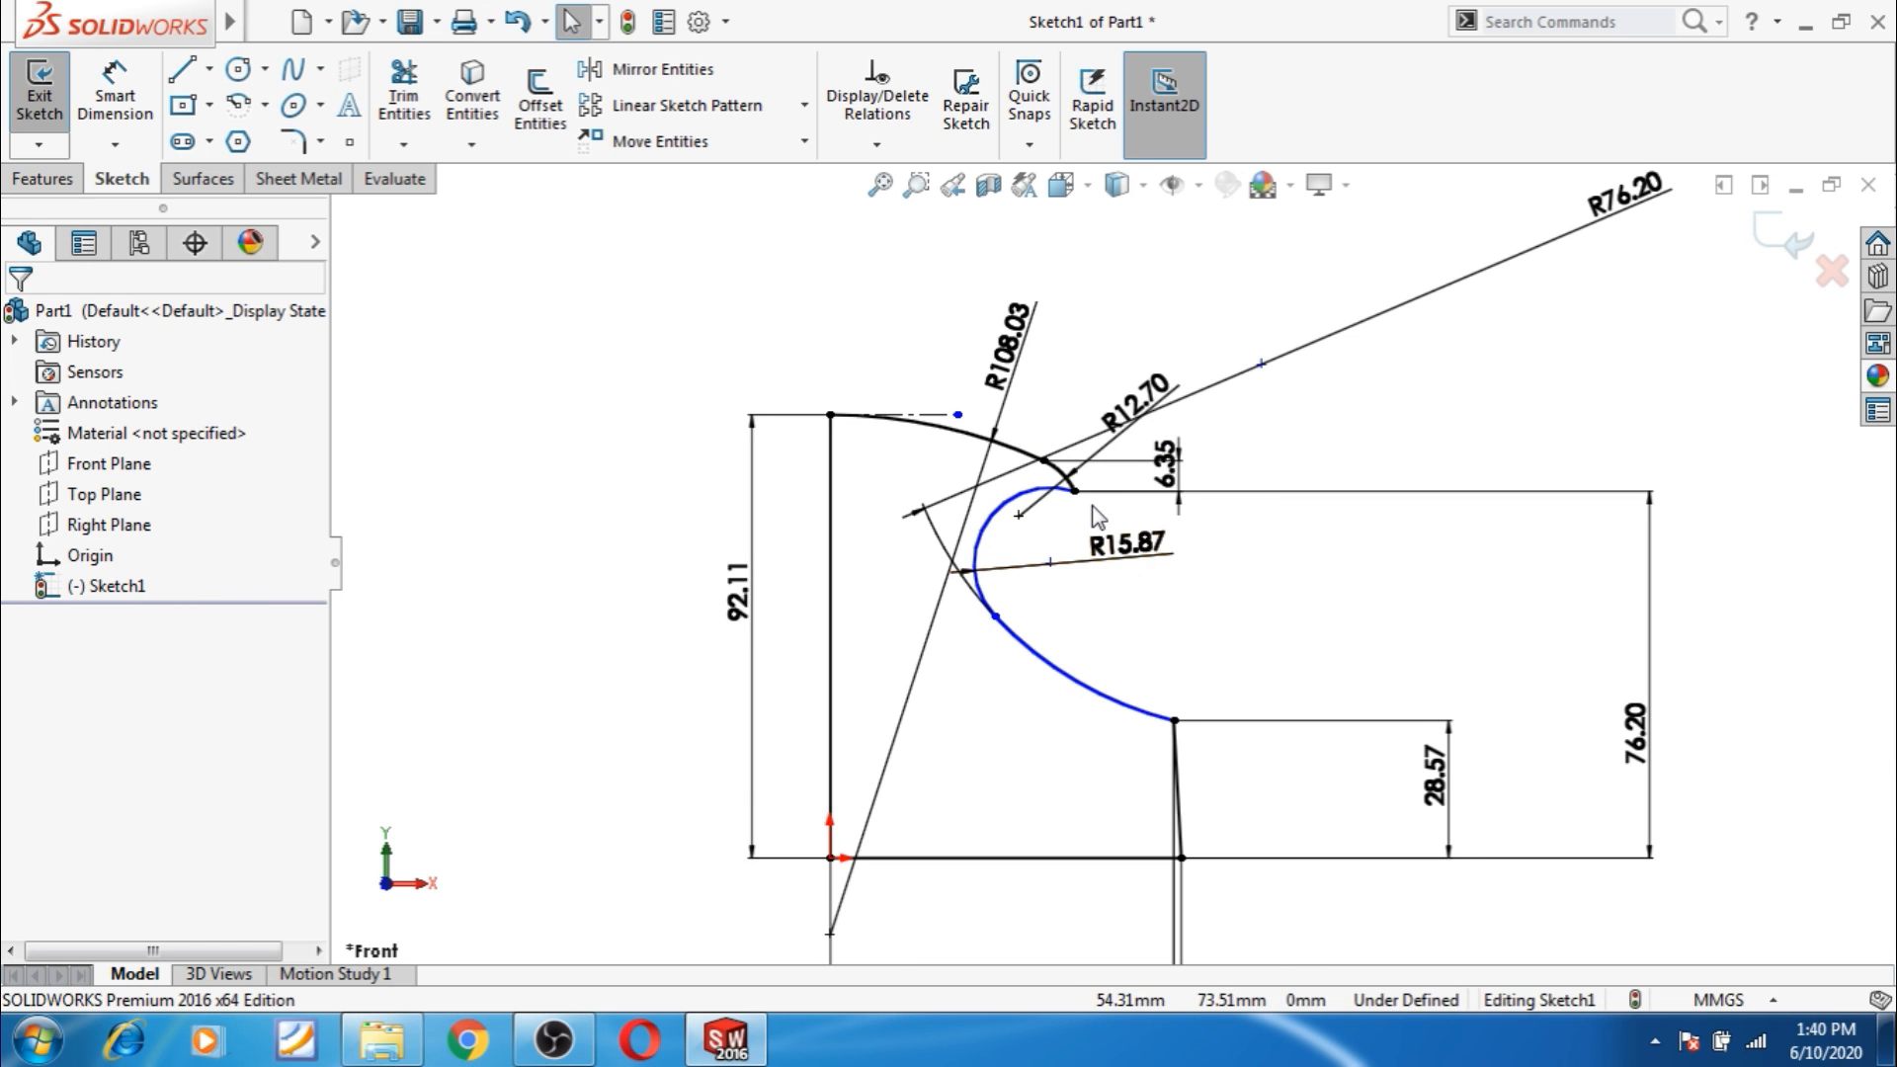
Try to dimension the horizontal distance from the origin to the lower end of the 12.7 mm arc.
{"action": "left_click", "coordinate": [114, 96]}
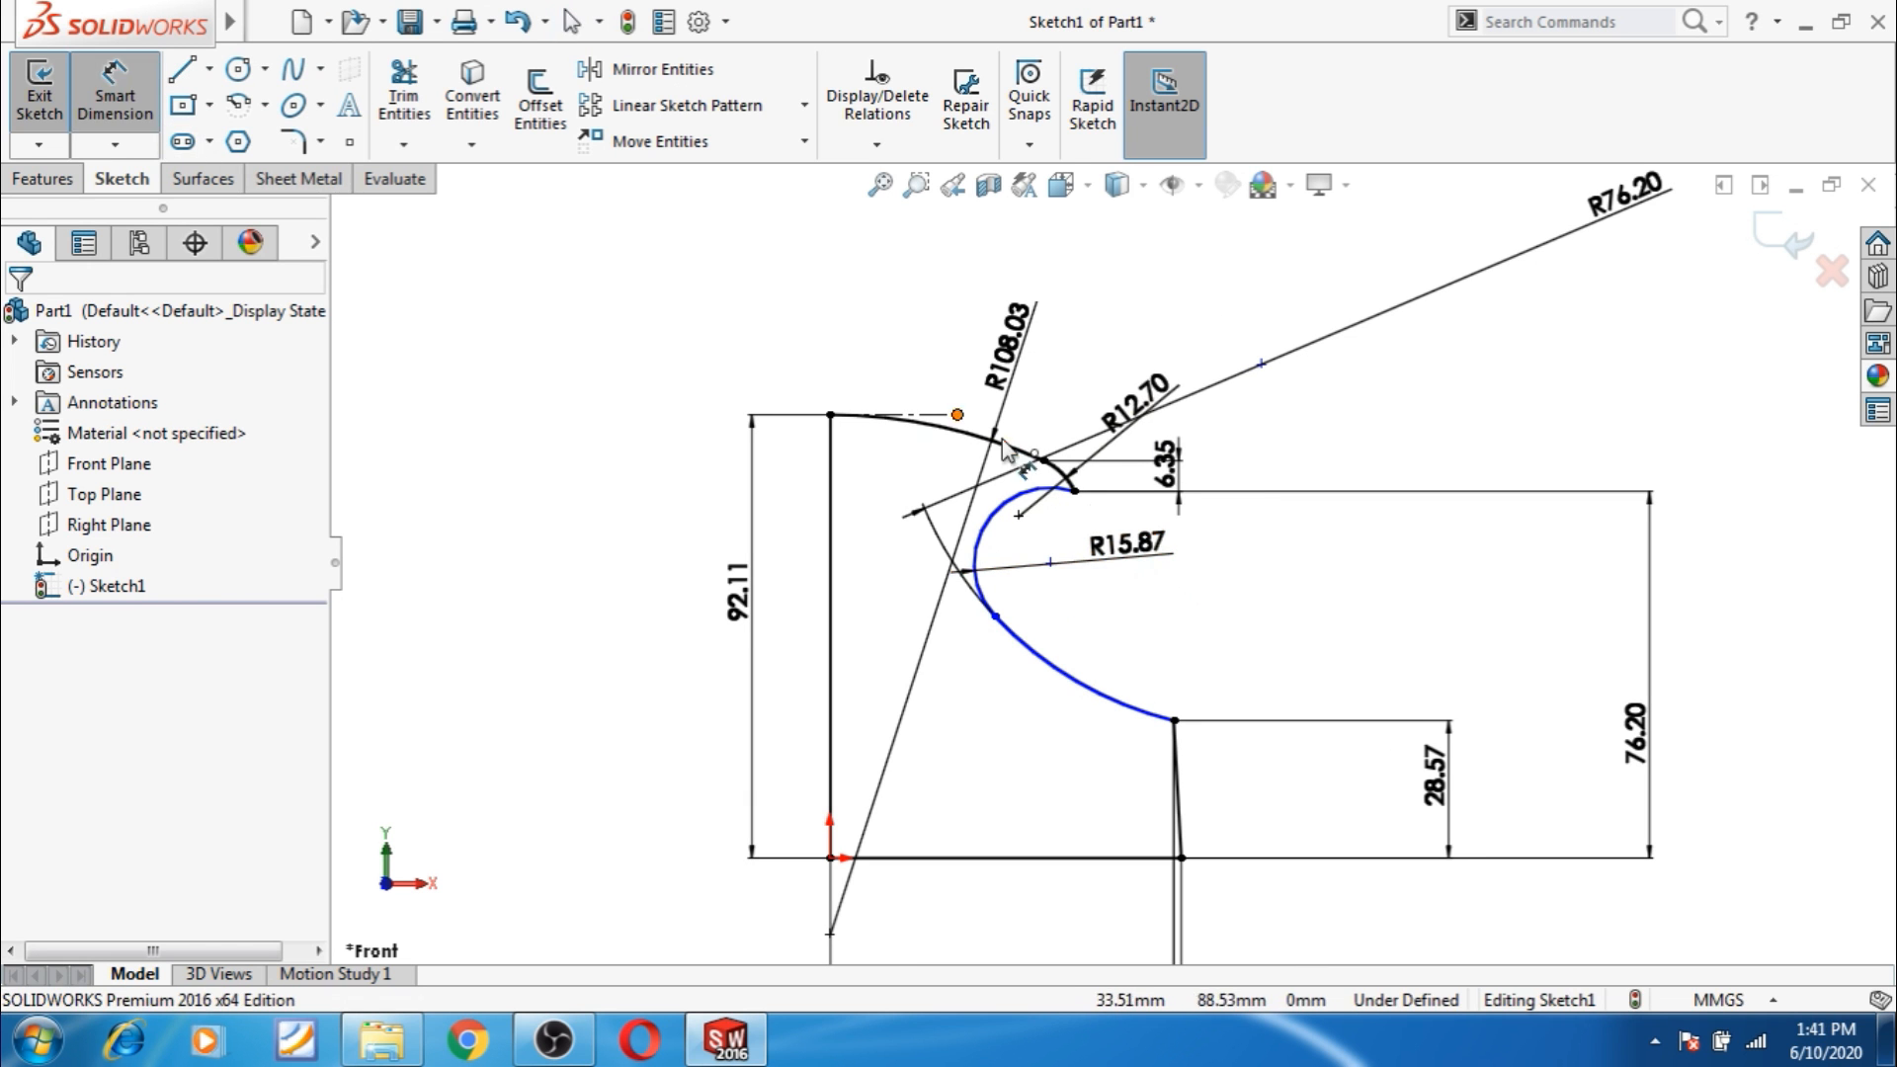
{"action": "left_click", "coordinate": [1074, 491]}
{"action": "left_click", "coordinate": [829, 857]}
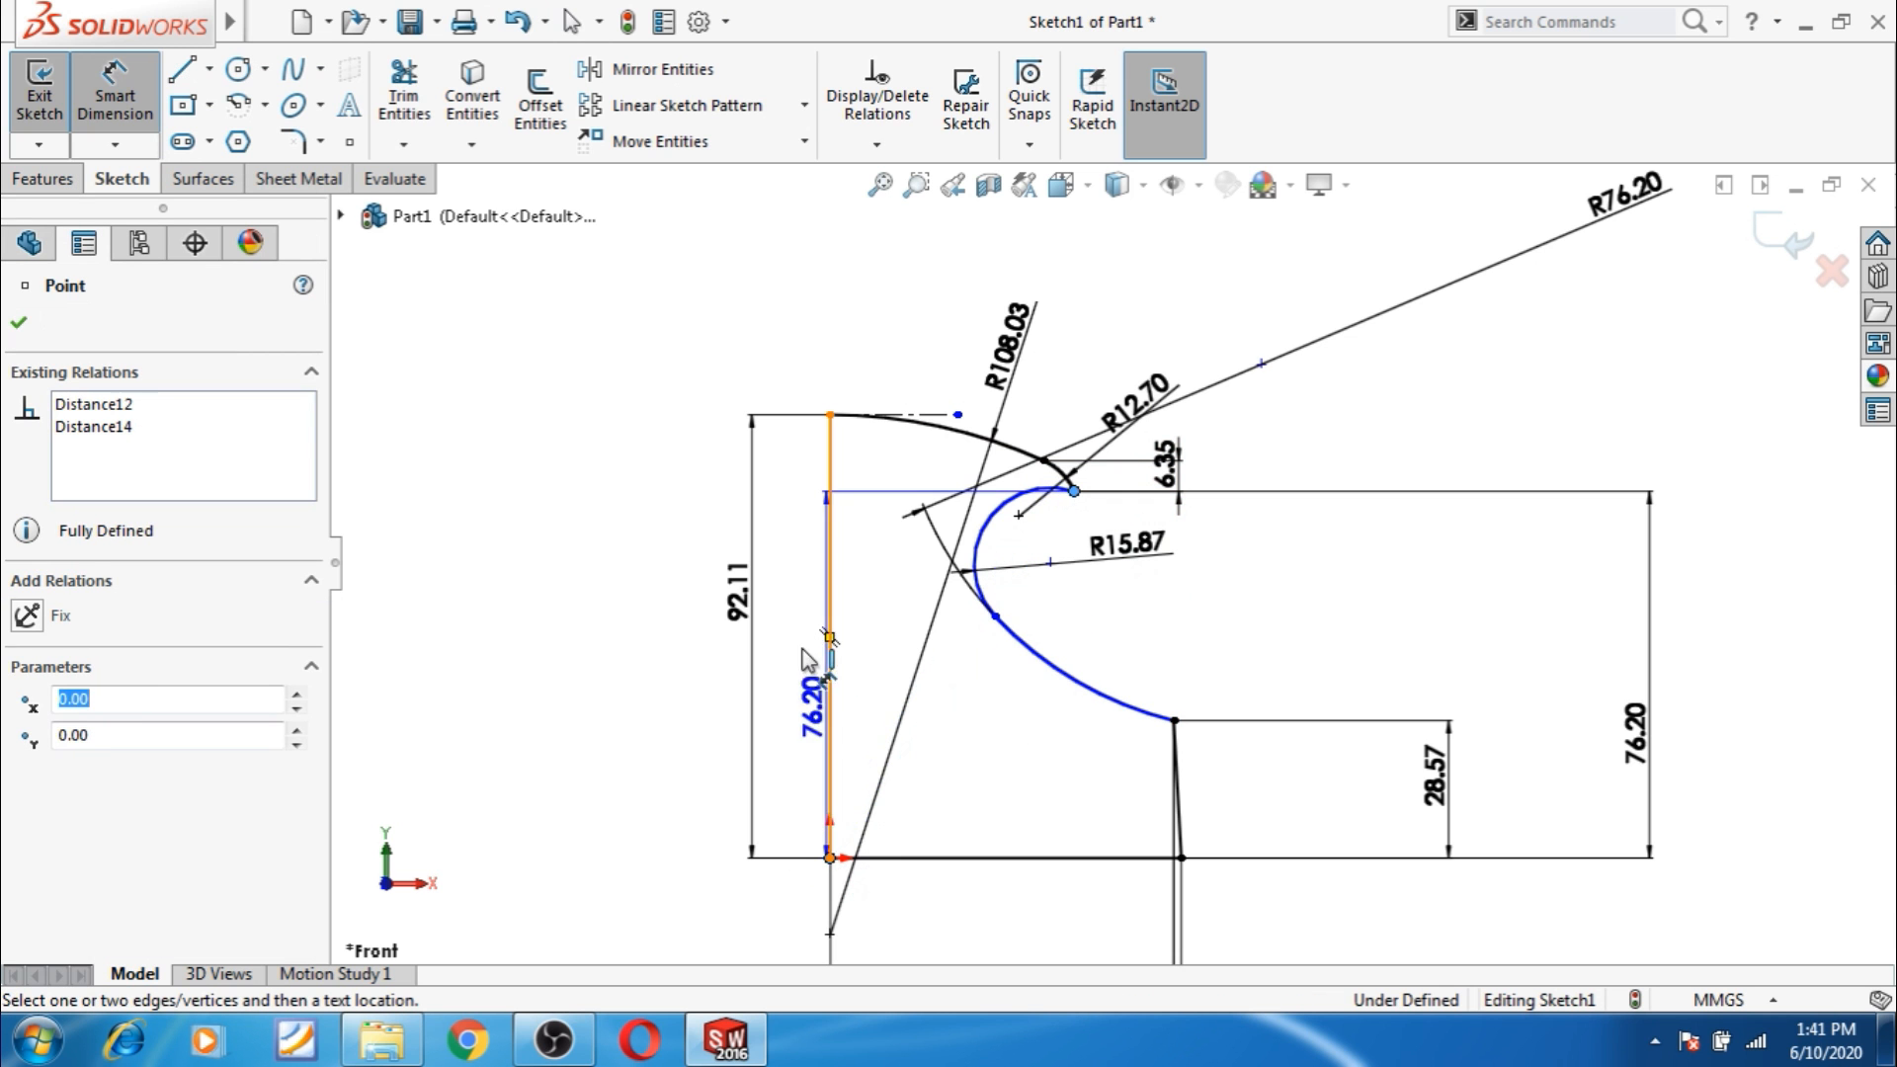
{"action": "left_click", "coordinate": [972, 906]}
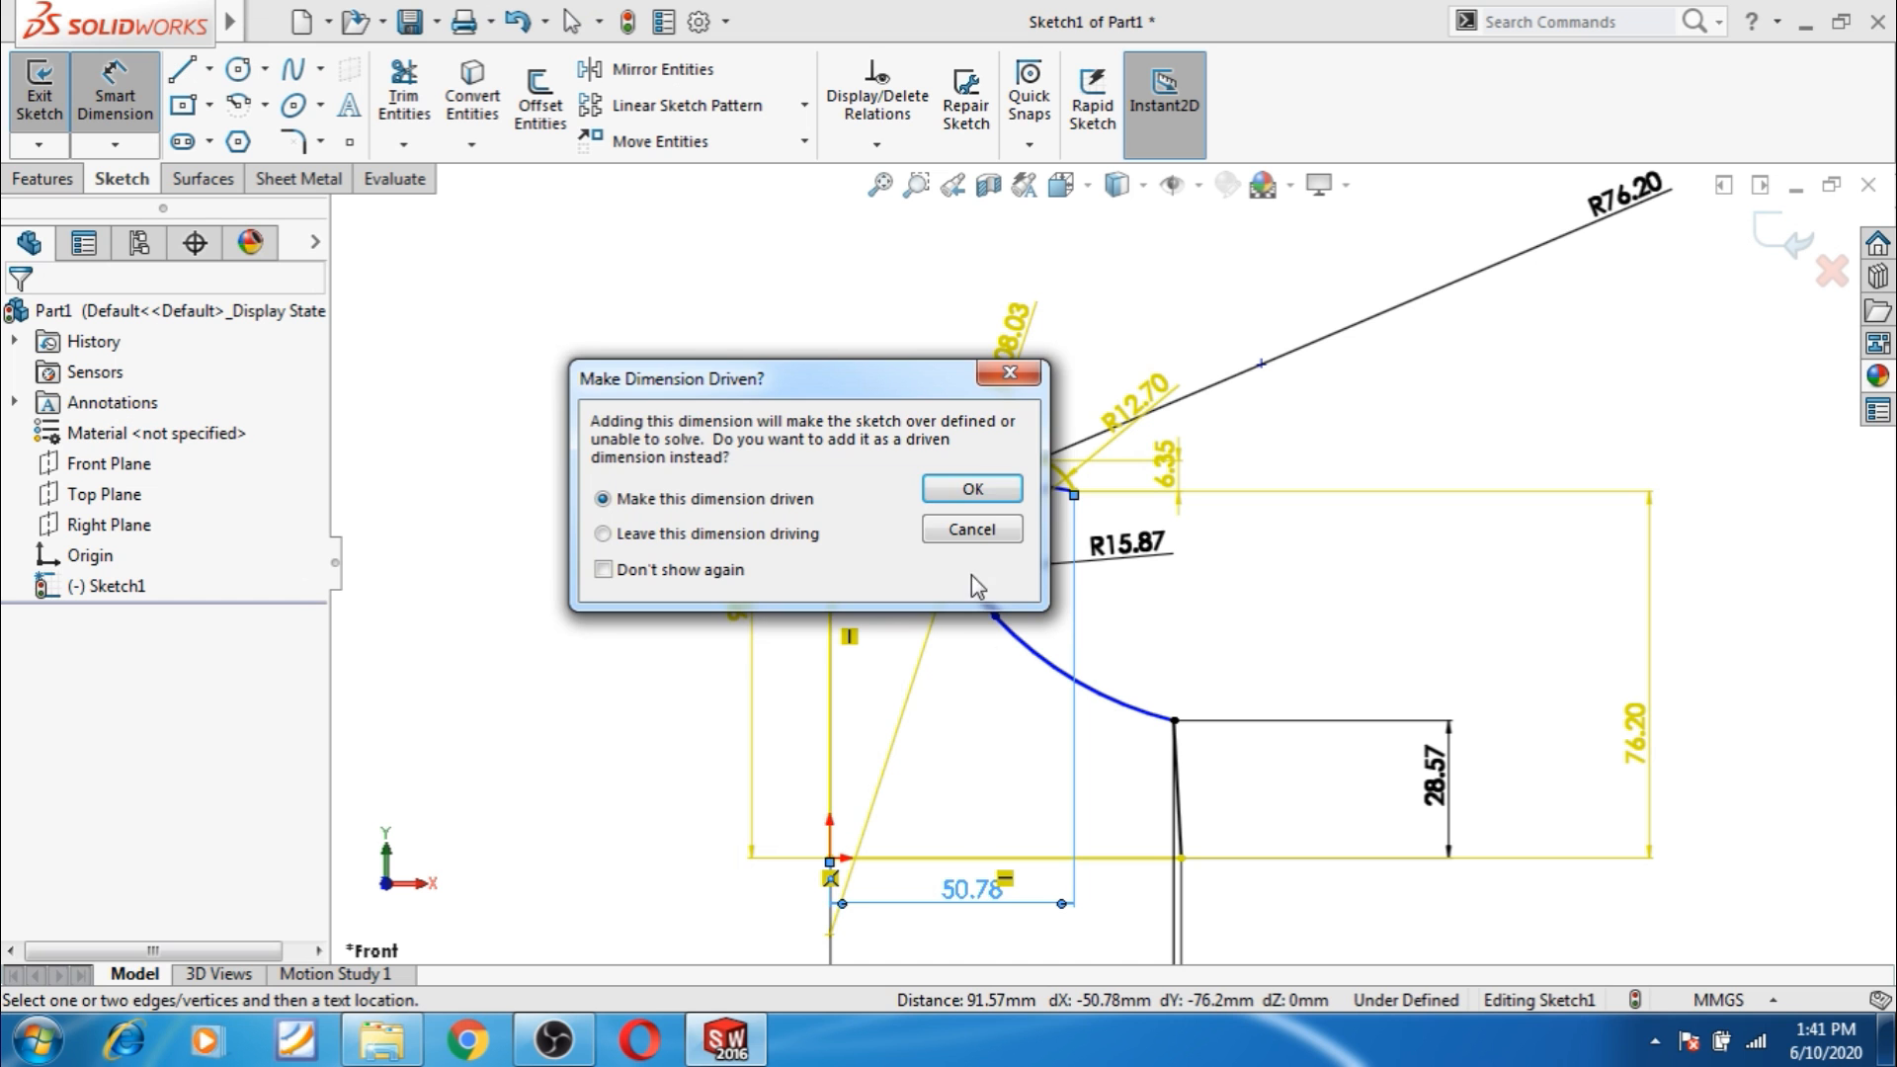
{"action": "left_click", "coordinate": [972, 528]}
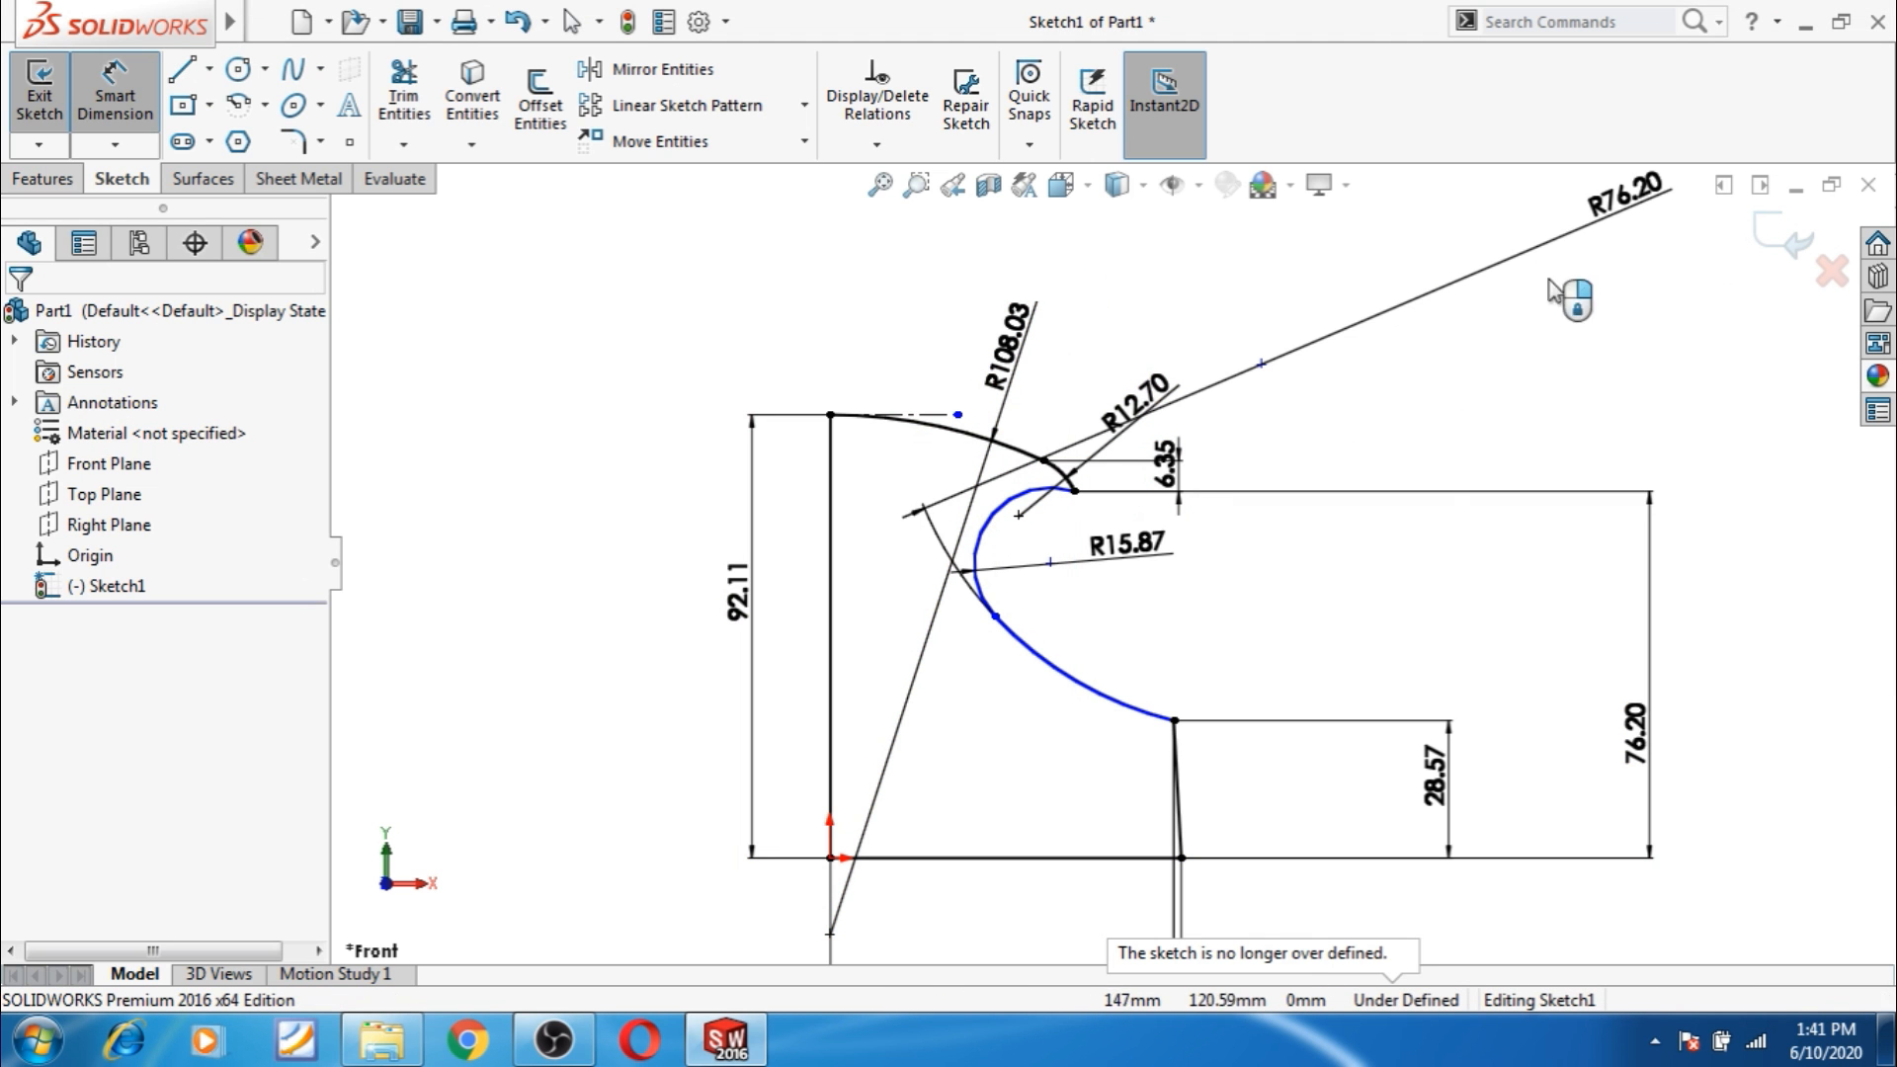
Revolve the closed profile 360 degrees about the vertical line into a solid.
{"action": "left_click", "coordinate": [41, 179]}
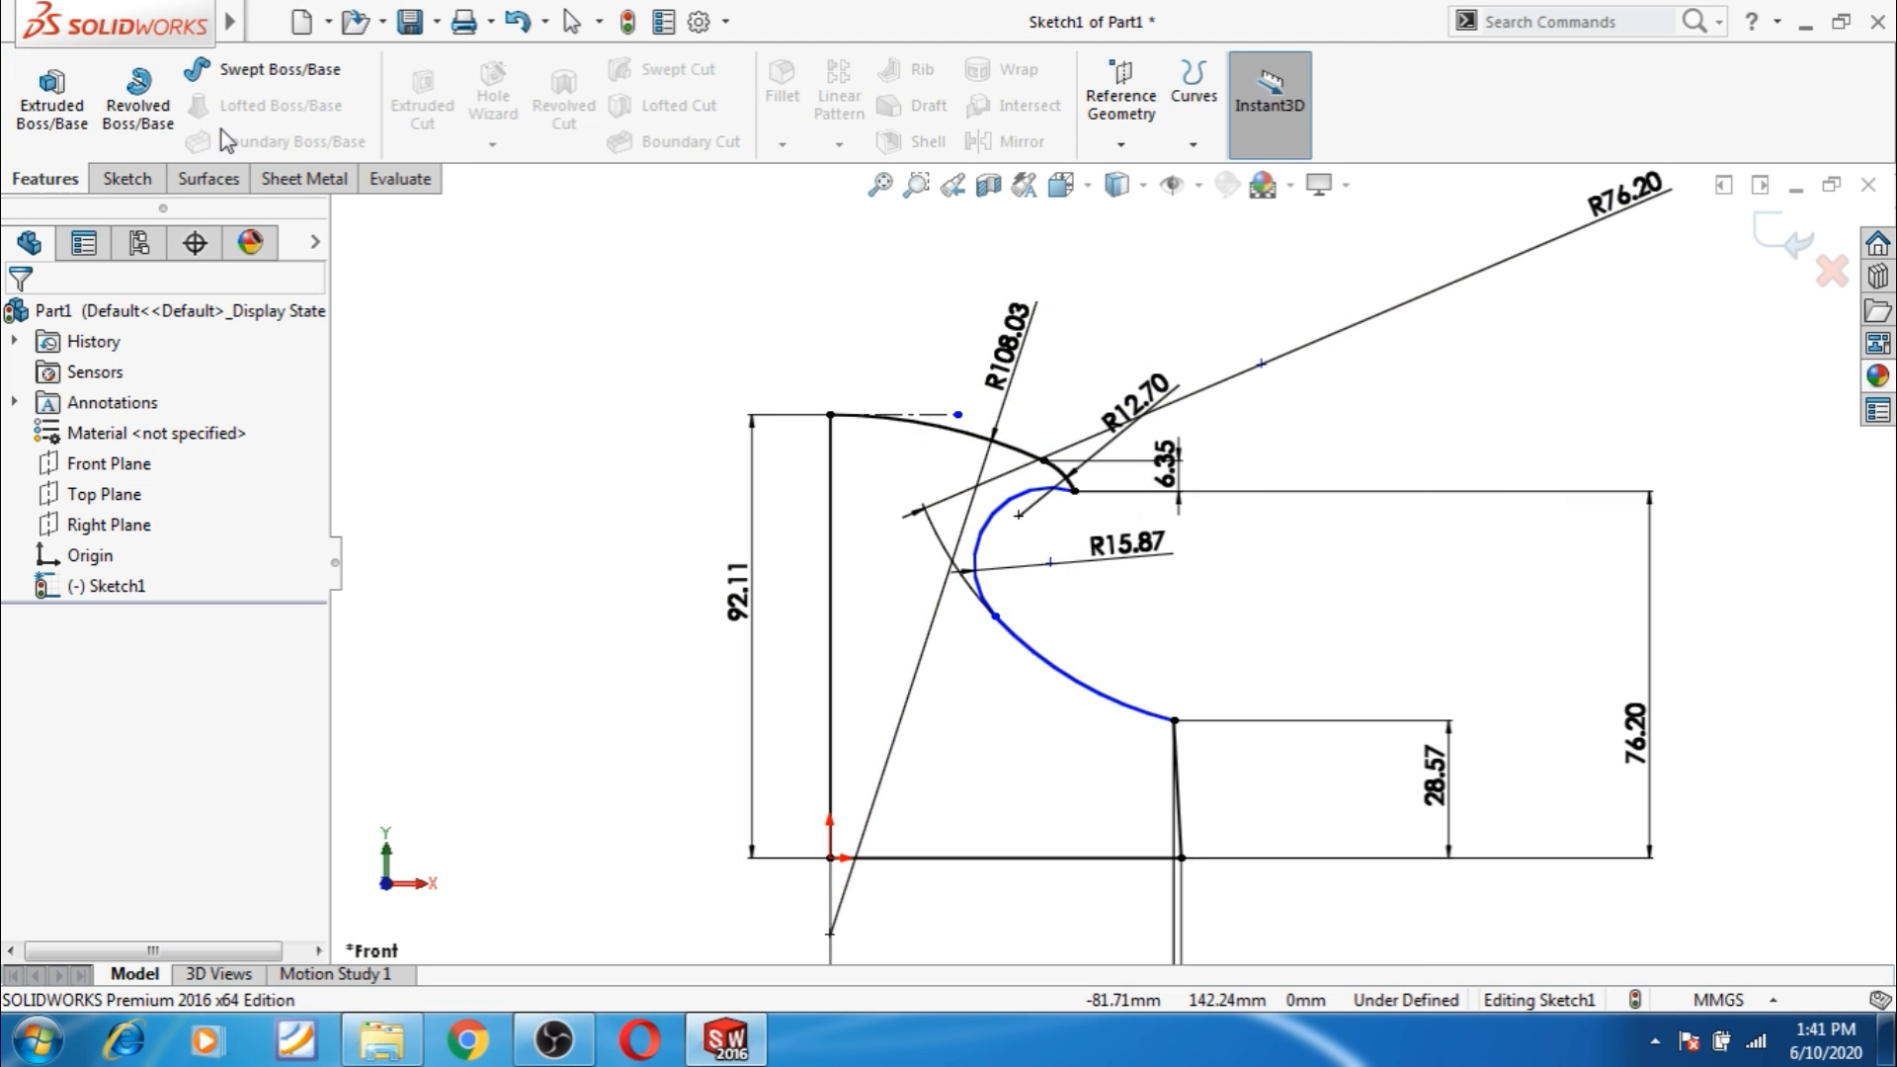
{"action": "left_click", "coordinate": [138, 94]}
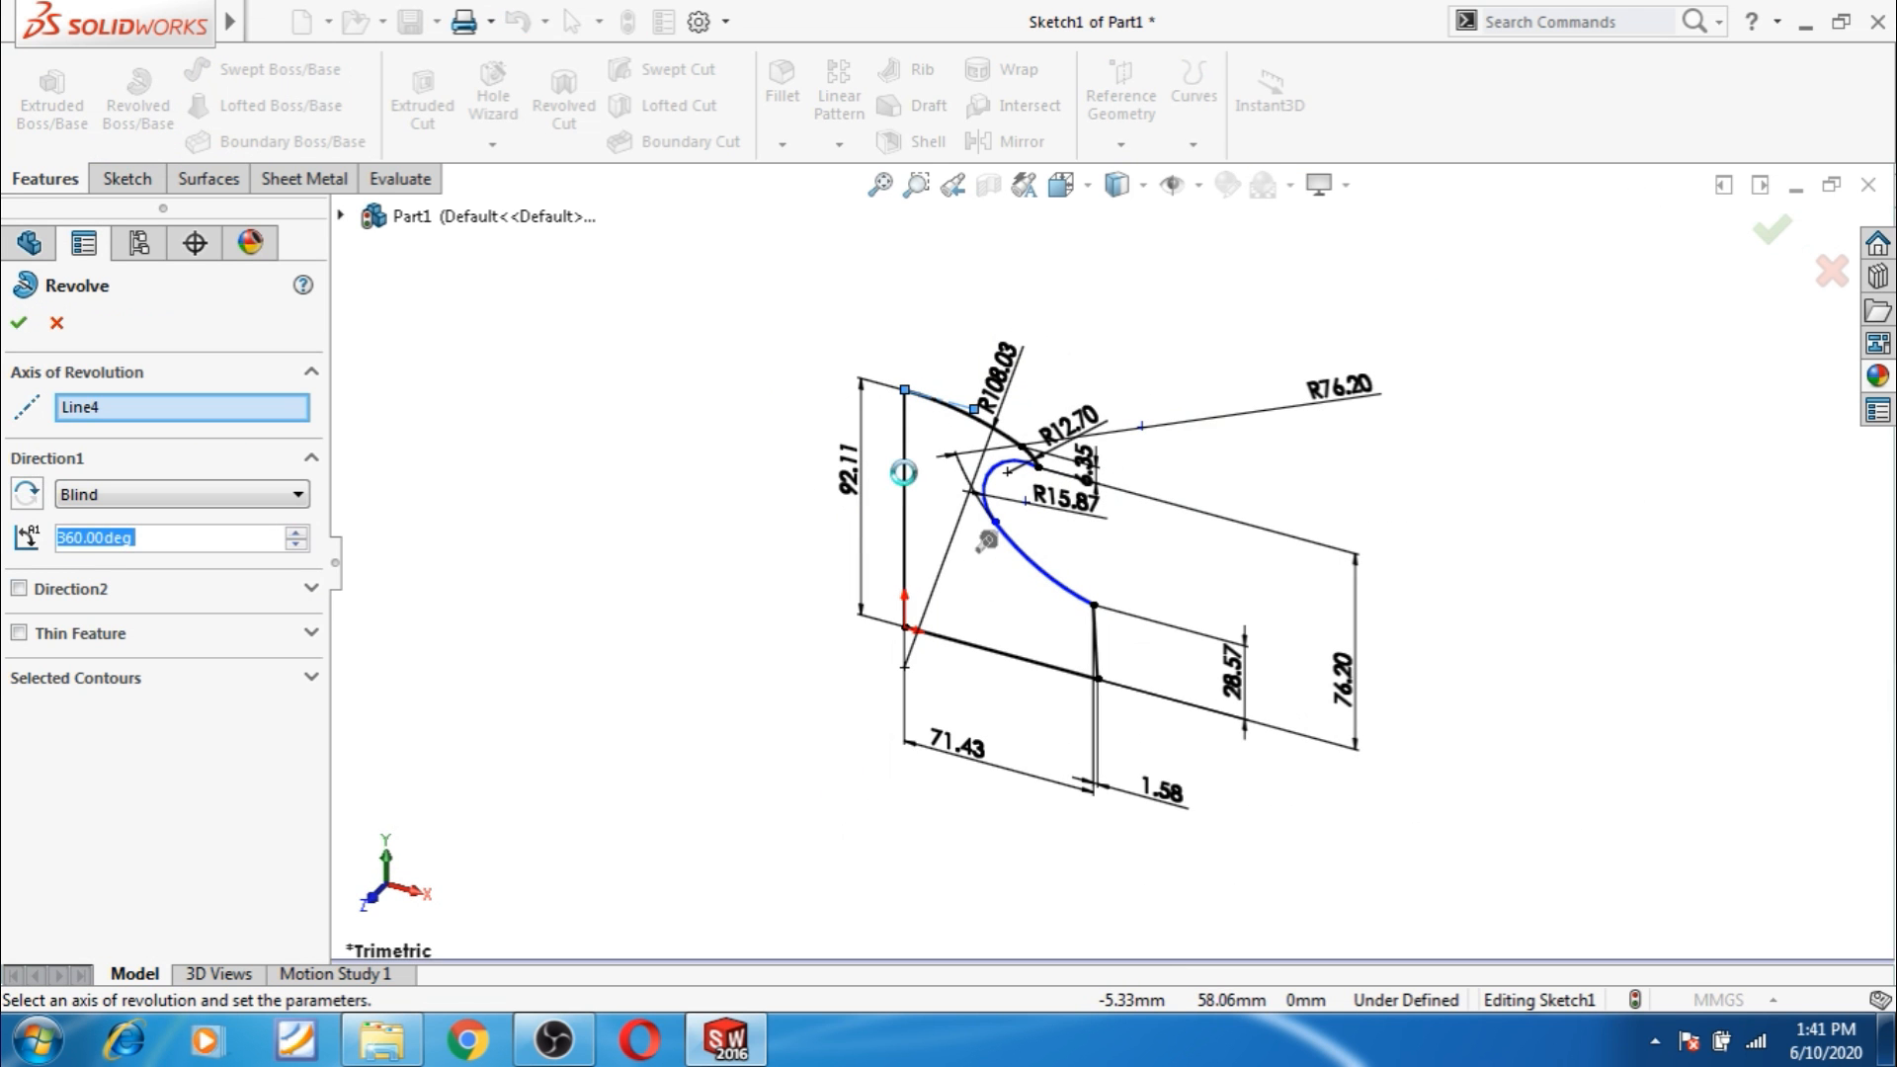
{"action": "left_click", "coordinate": [906, 474]}
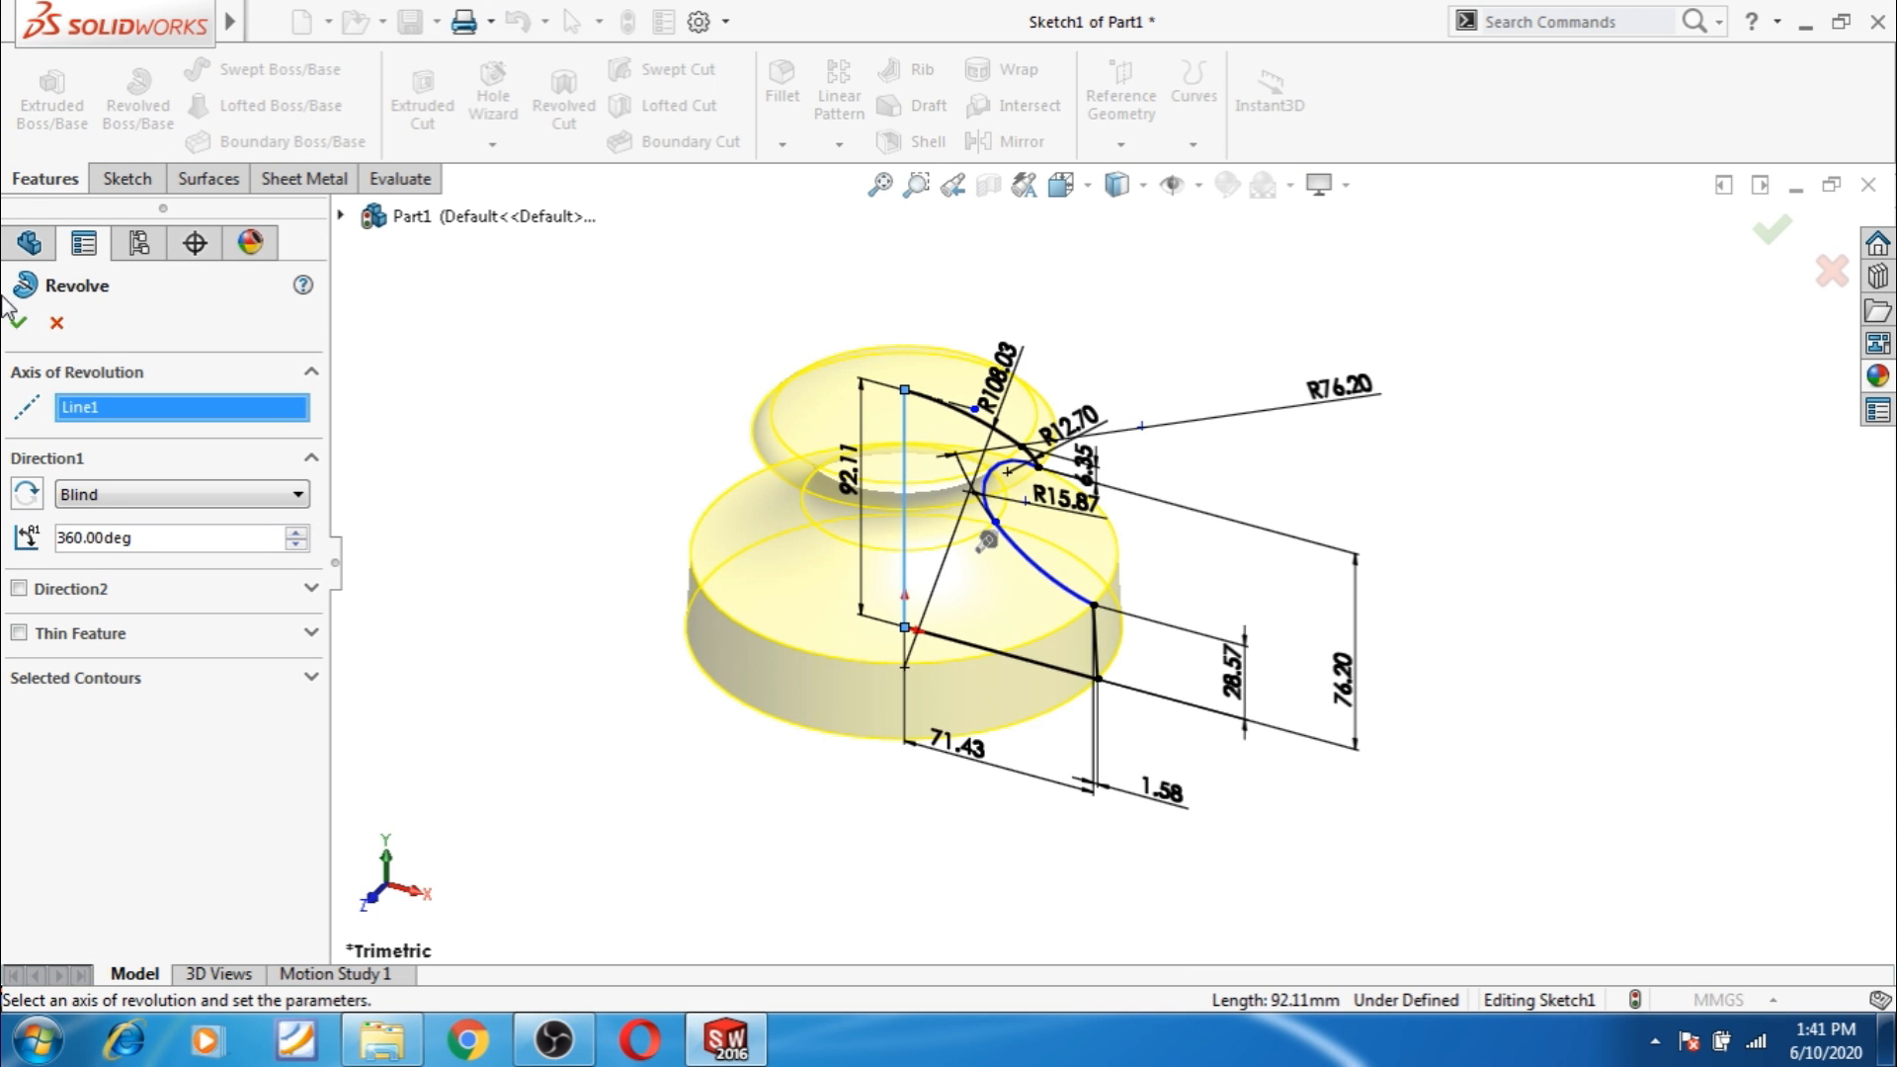
{"action": "left_click", "coordinate": [20, 322]}
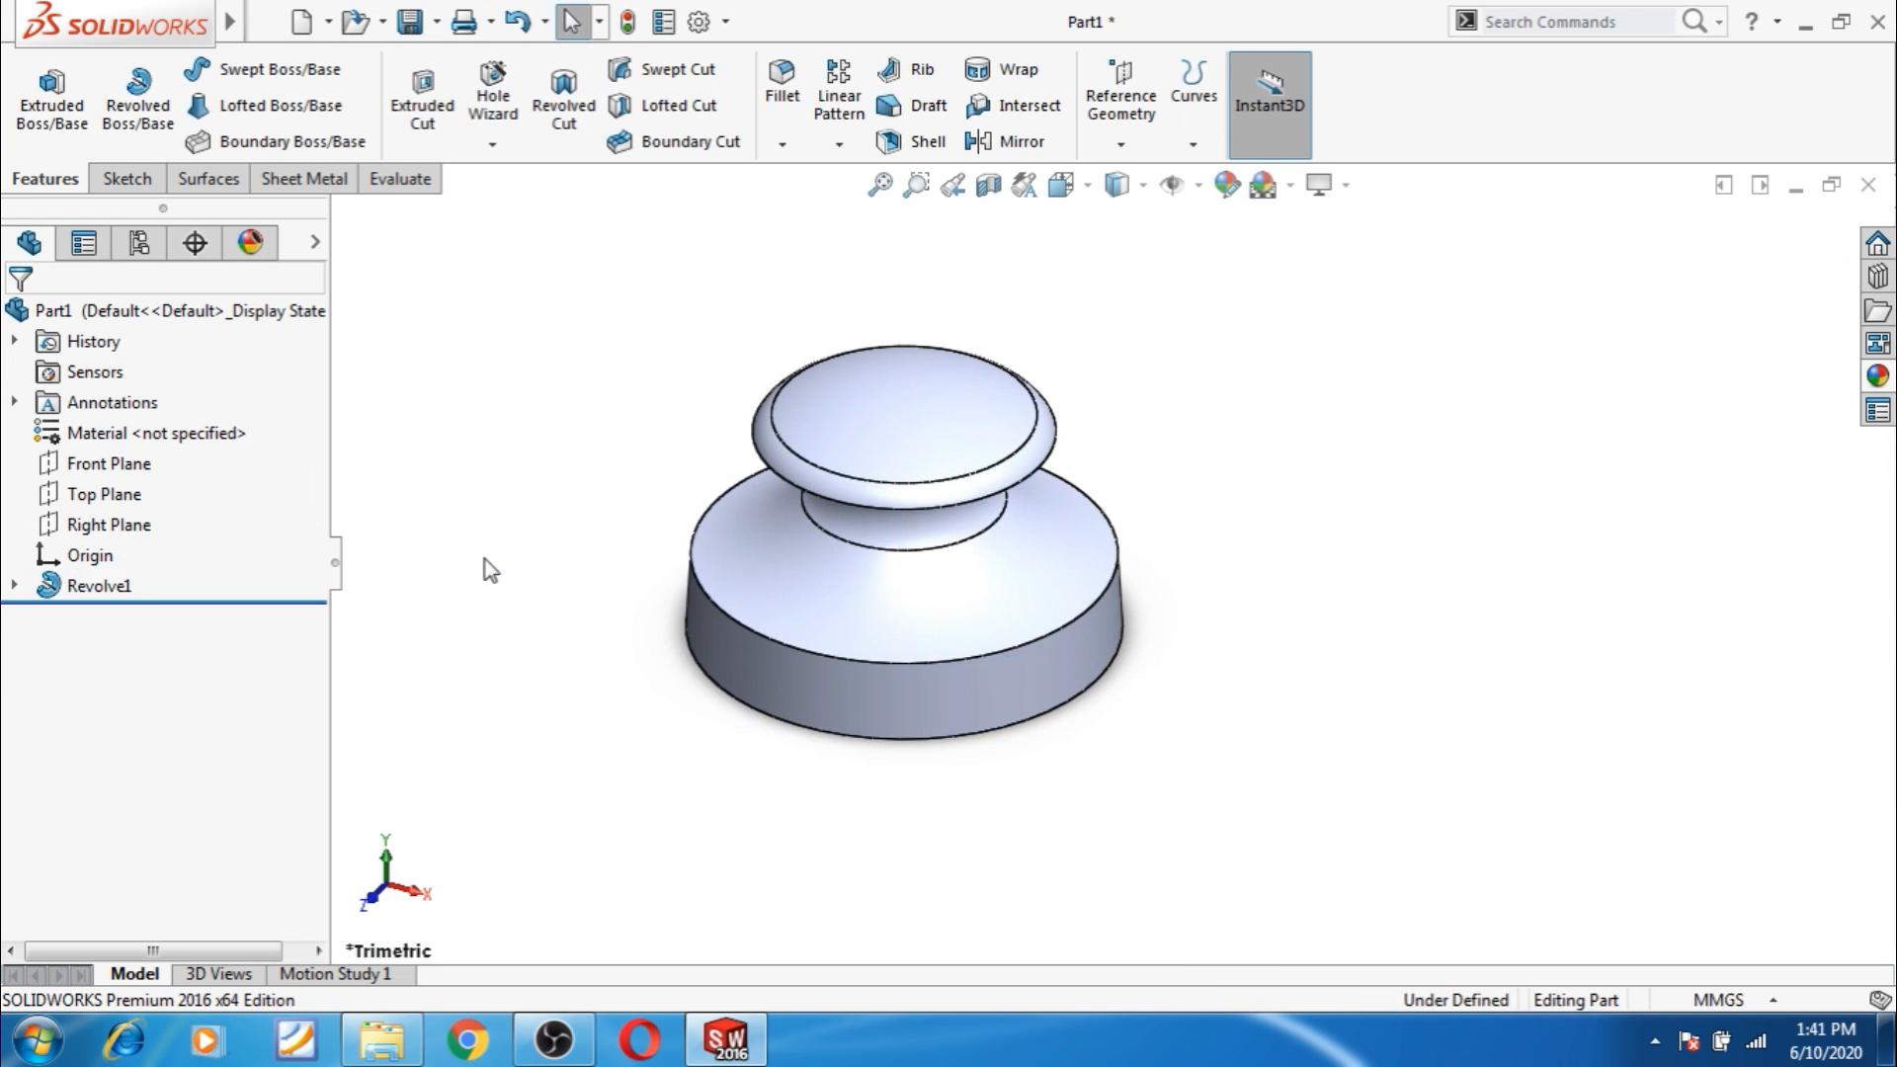
Create a reference axis at the intersection of the Right Plane and the Front Plane.
{"action": "middle_click_drag", "start_coordinate": [603, 700], "coordinate": [583, 568]}
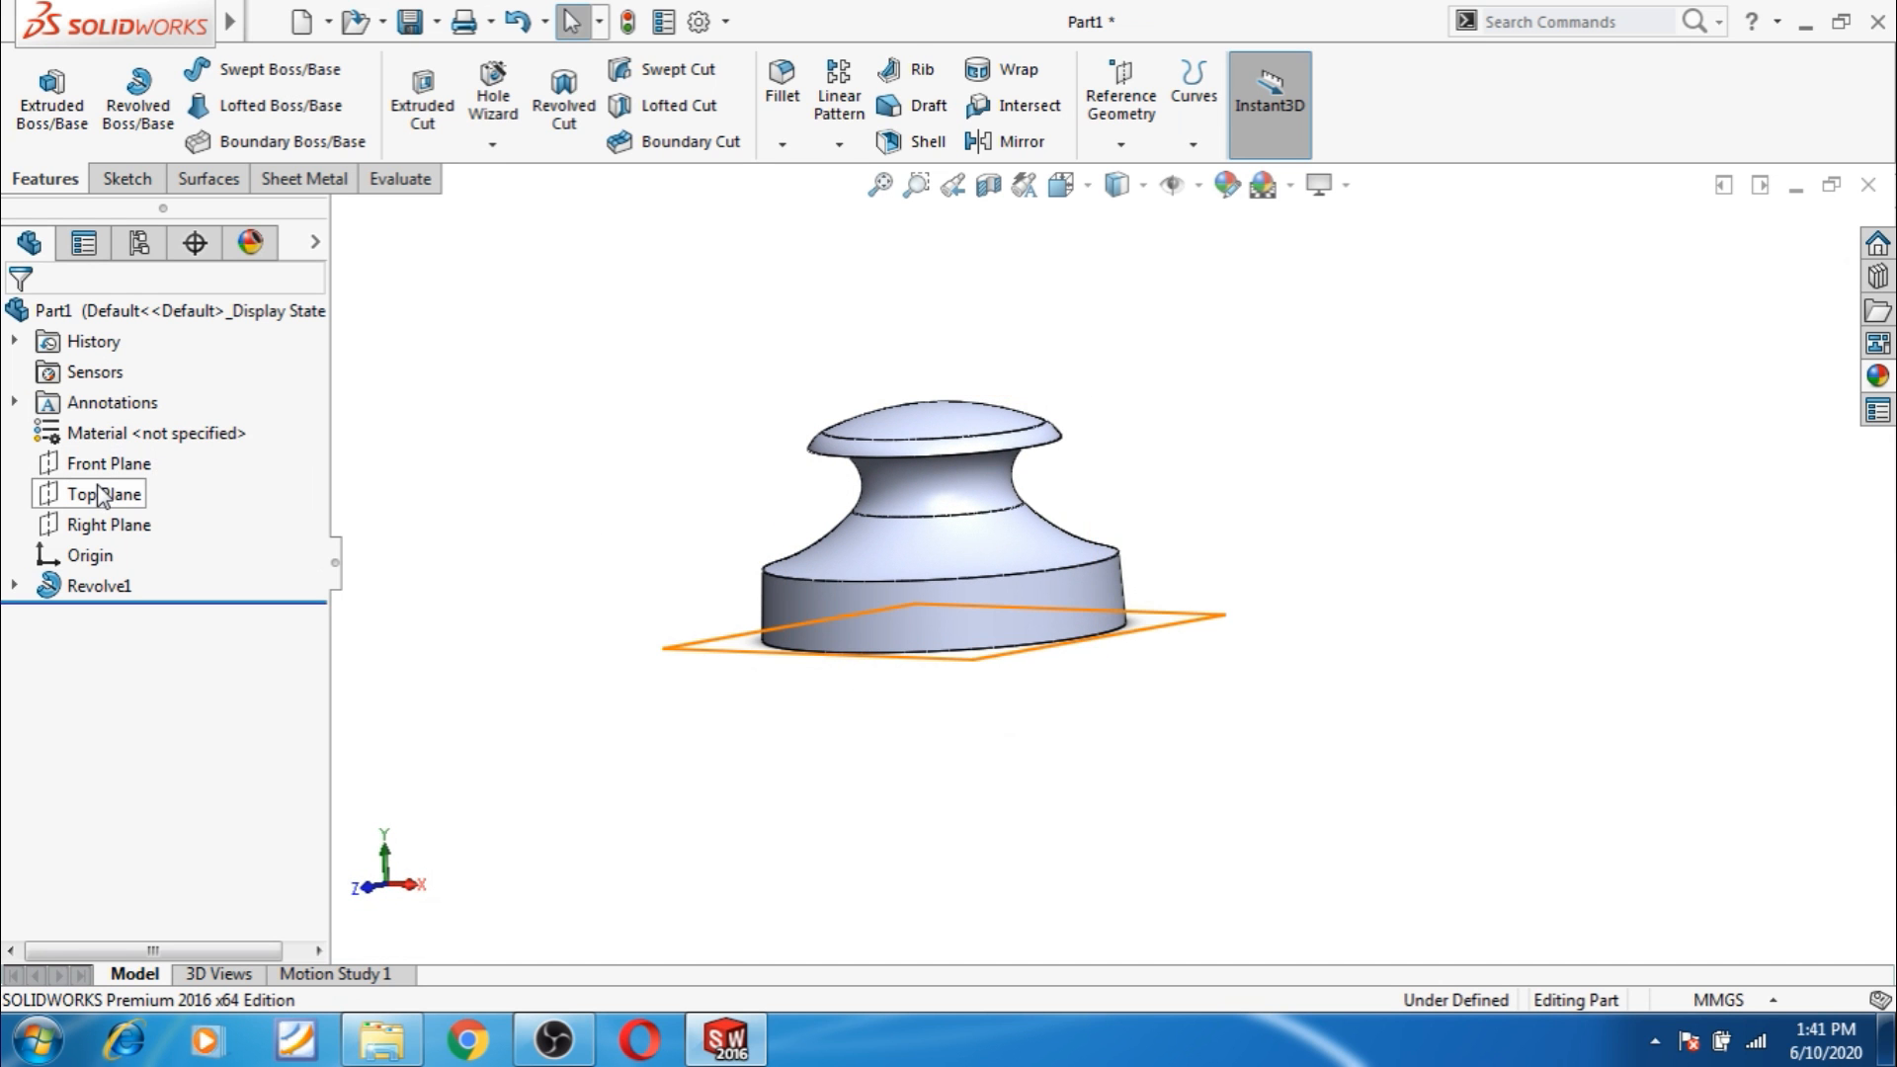
{"action": "left_click", "coordinate": [103, 524]}
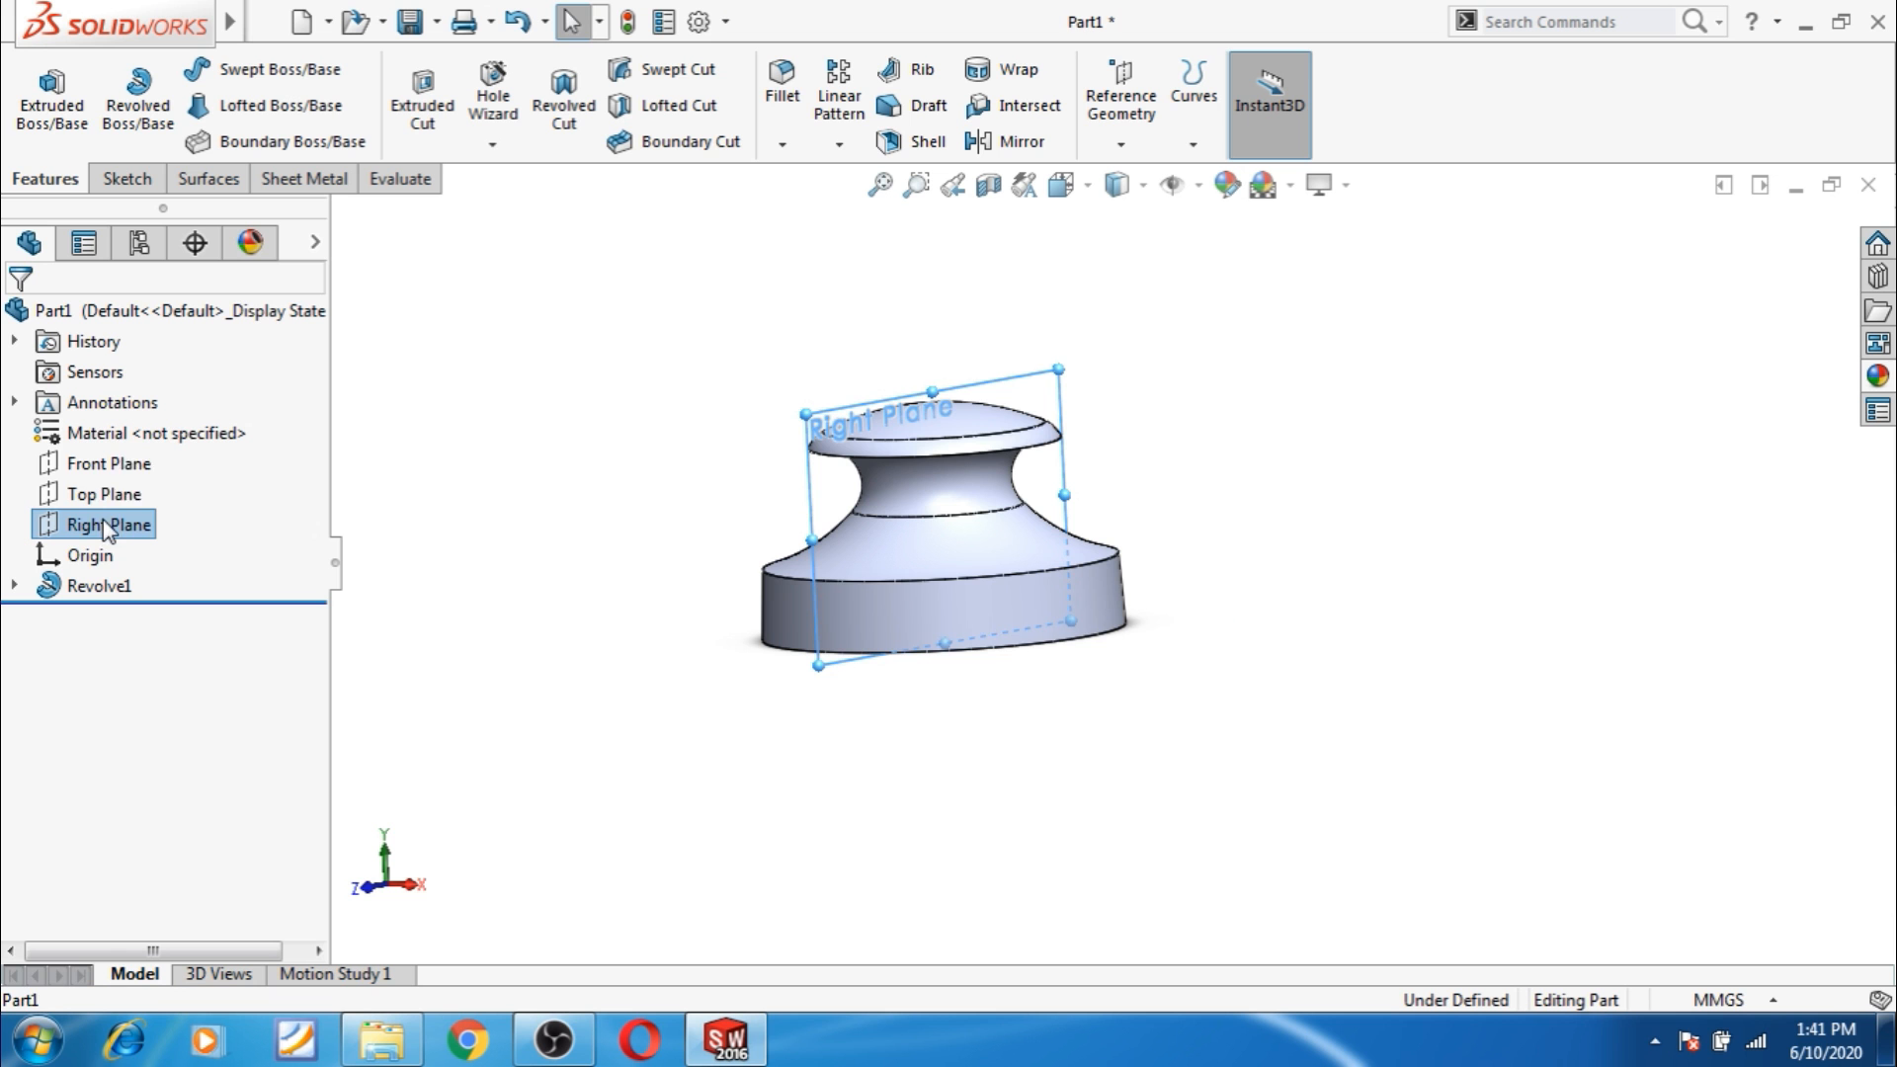
{"action": "left_click", "coordinate": [86, 463], "text": "ctrl"}
{"action": "middle_click_drag", "start_coordinate": [601, 495], "coordinate": [1067, 258]}
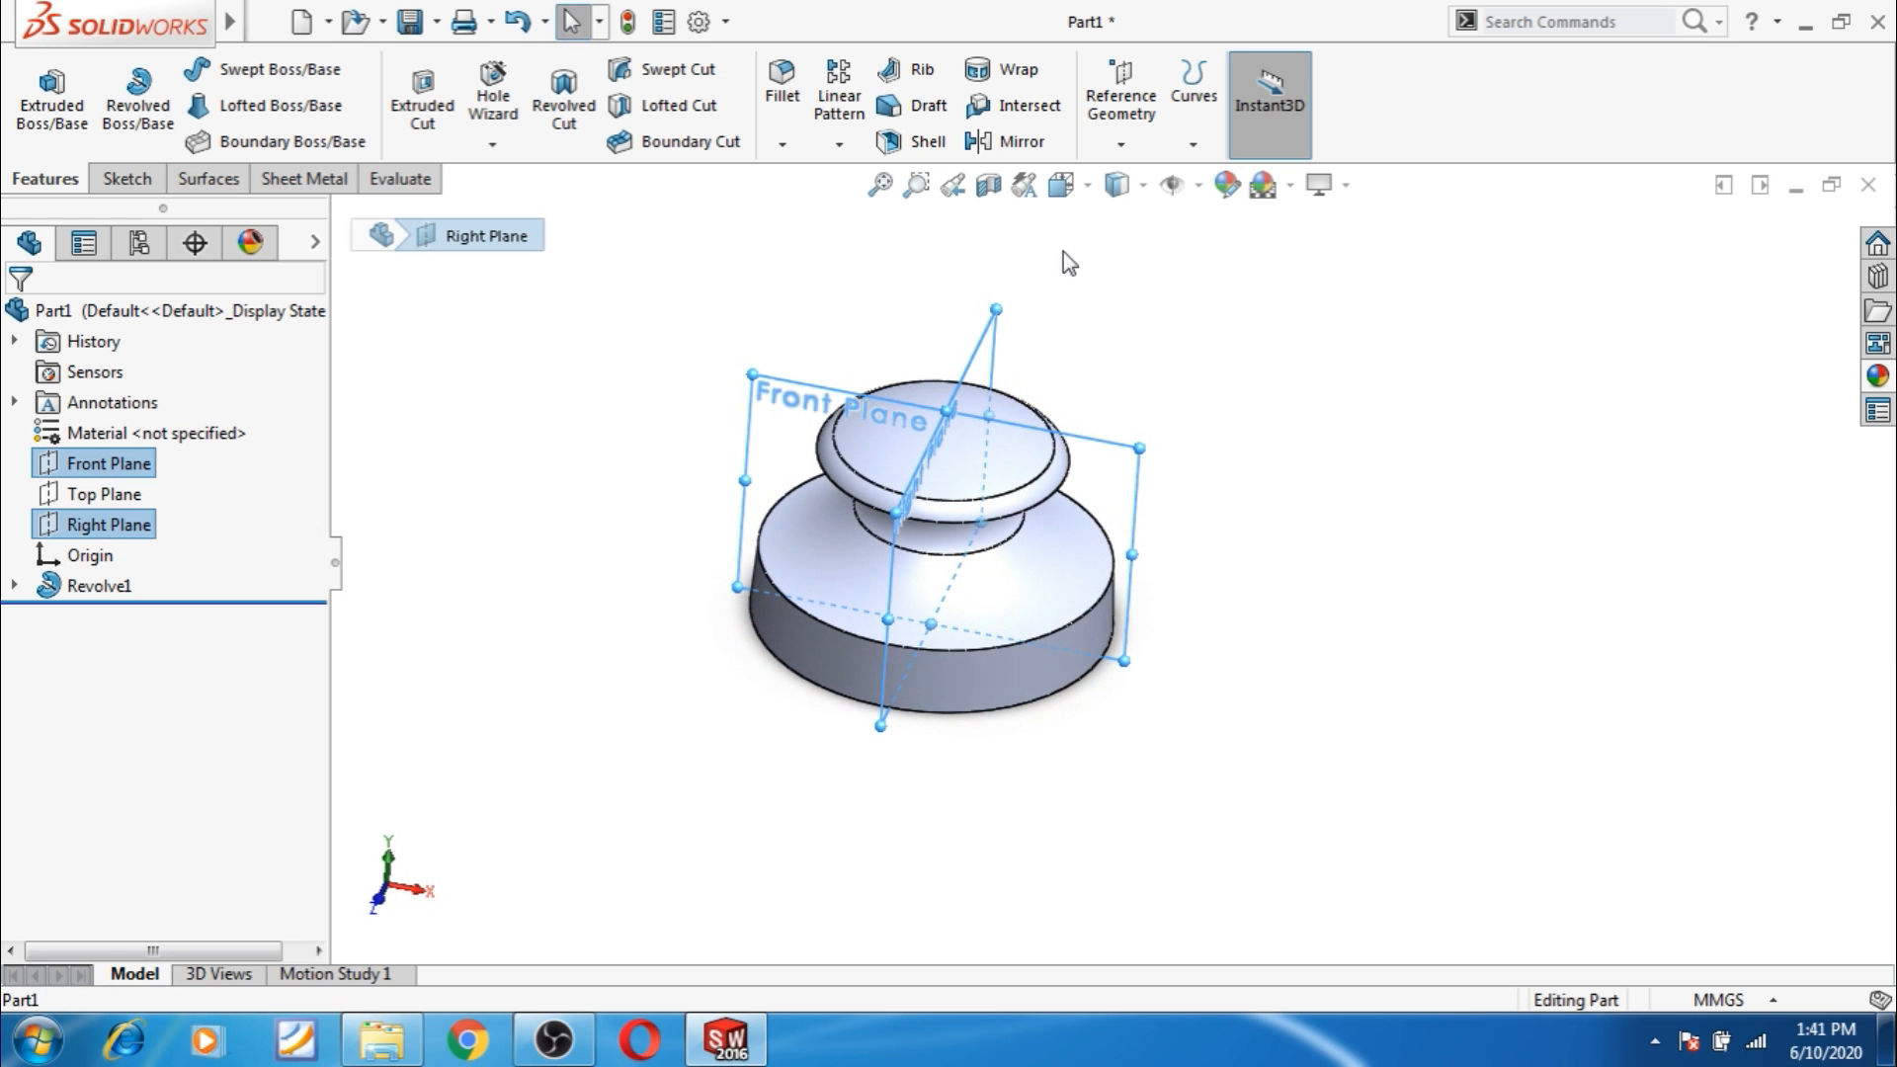
{"action": "left_click", "coordinate": [1189, 146]}
{"action": "left_click", "coordinate": [1120, 145]}
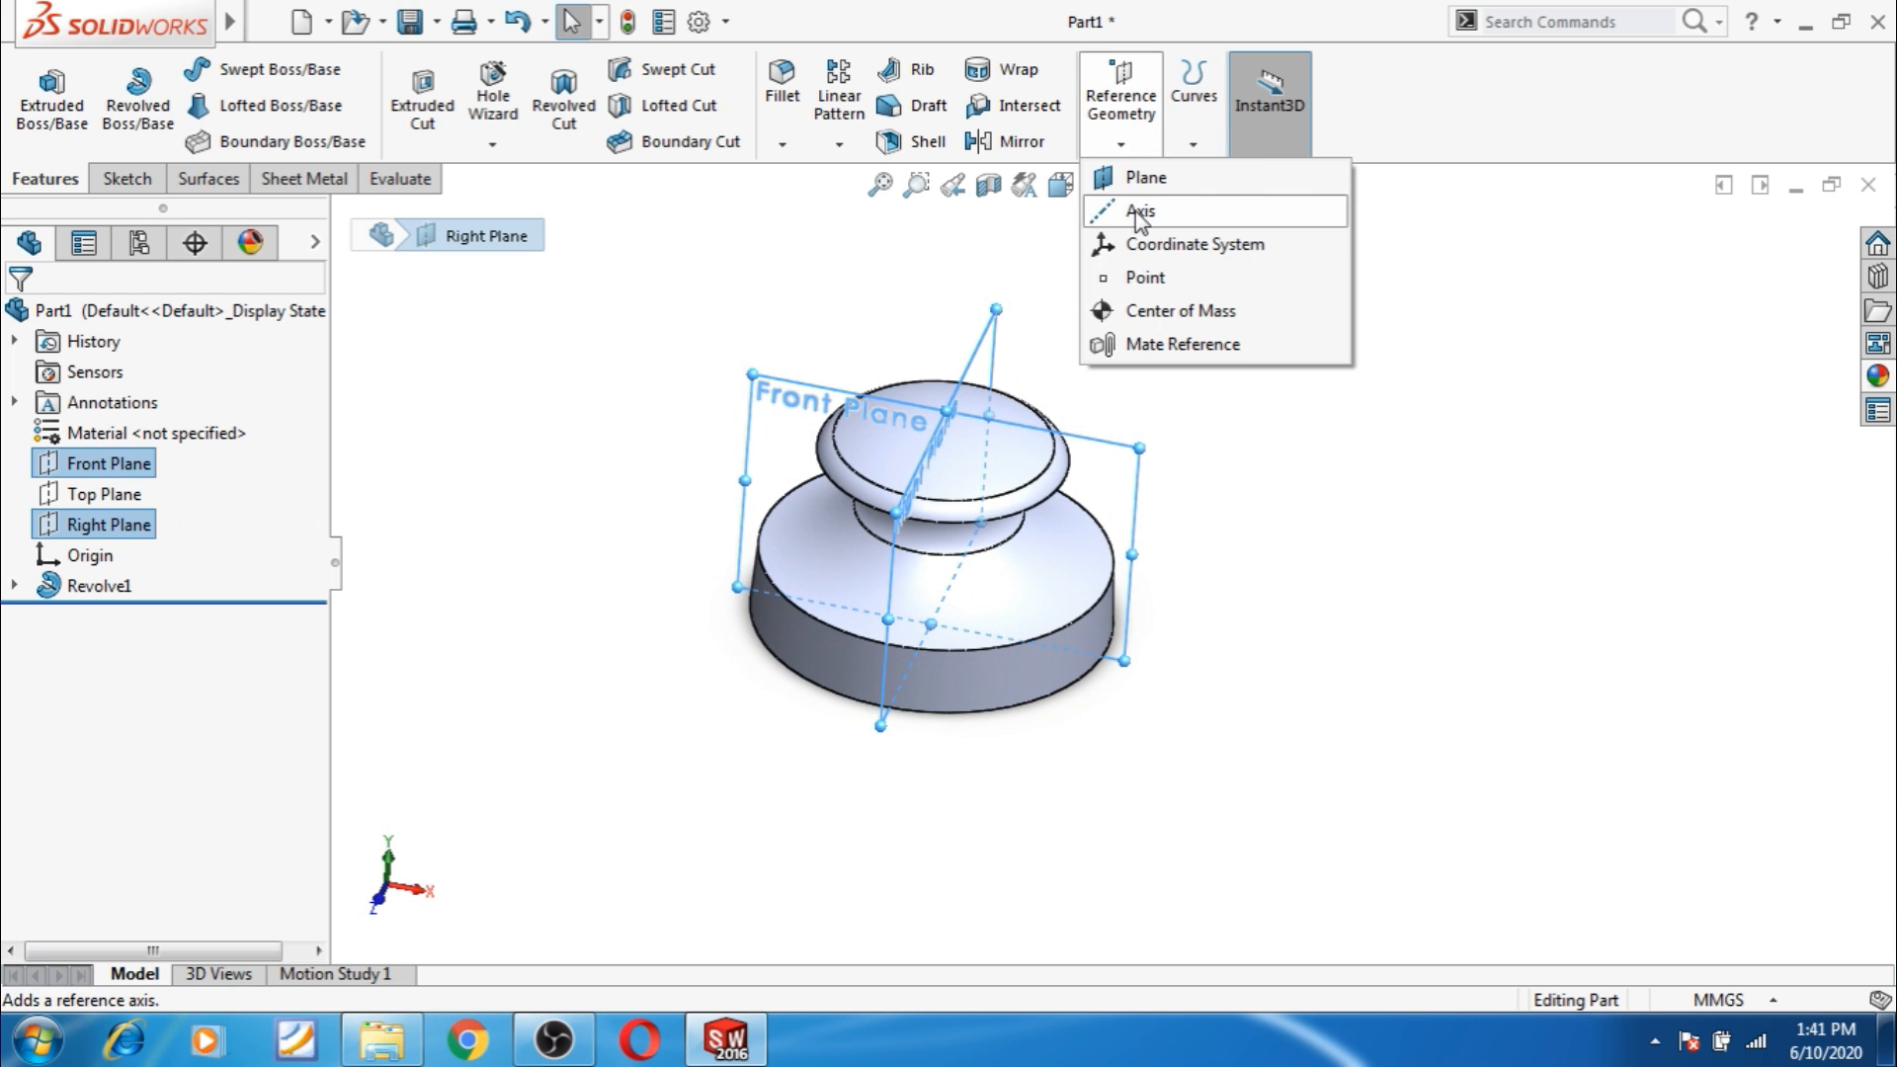
{"action": "left_click", "coordinate": [1138, 194]}
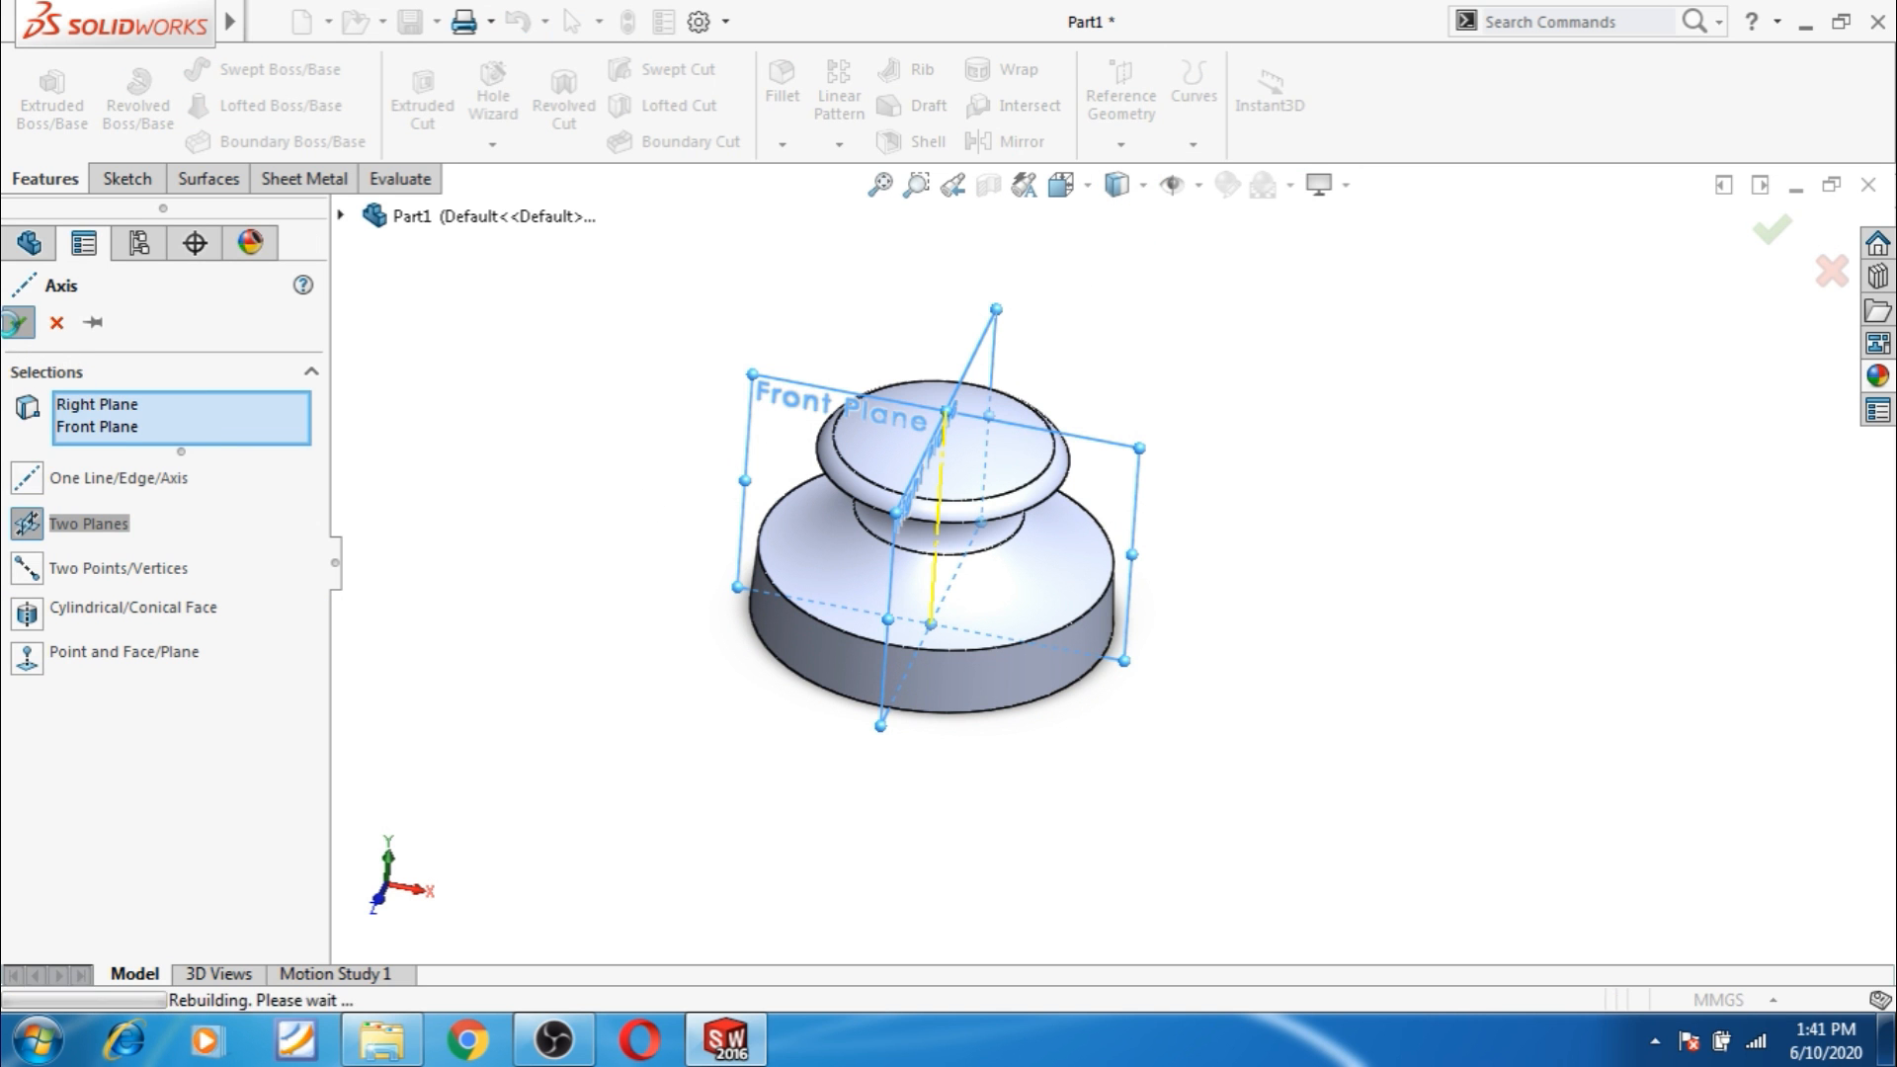
{"action": "left_click", "coordinate": [16, 326]}
{"action": "middle_click_drag", "start_coordinate": [537, 626], "coordinate": [587, 561]}
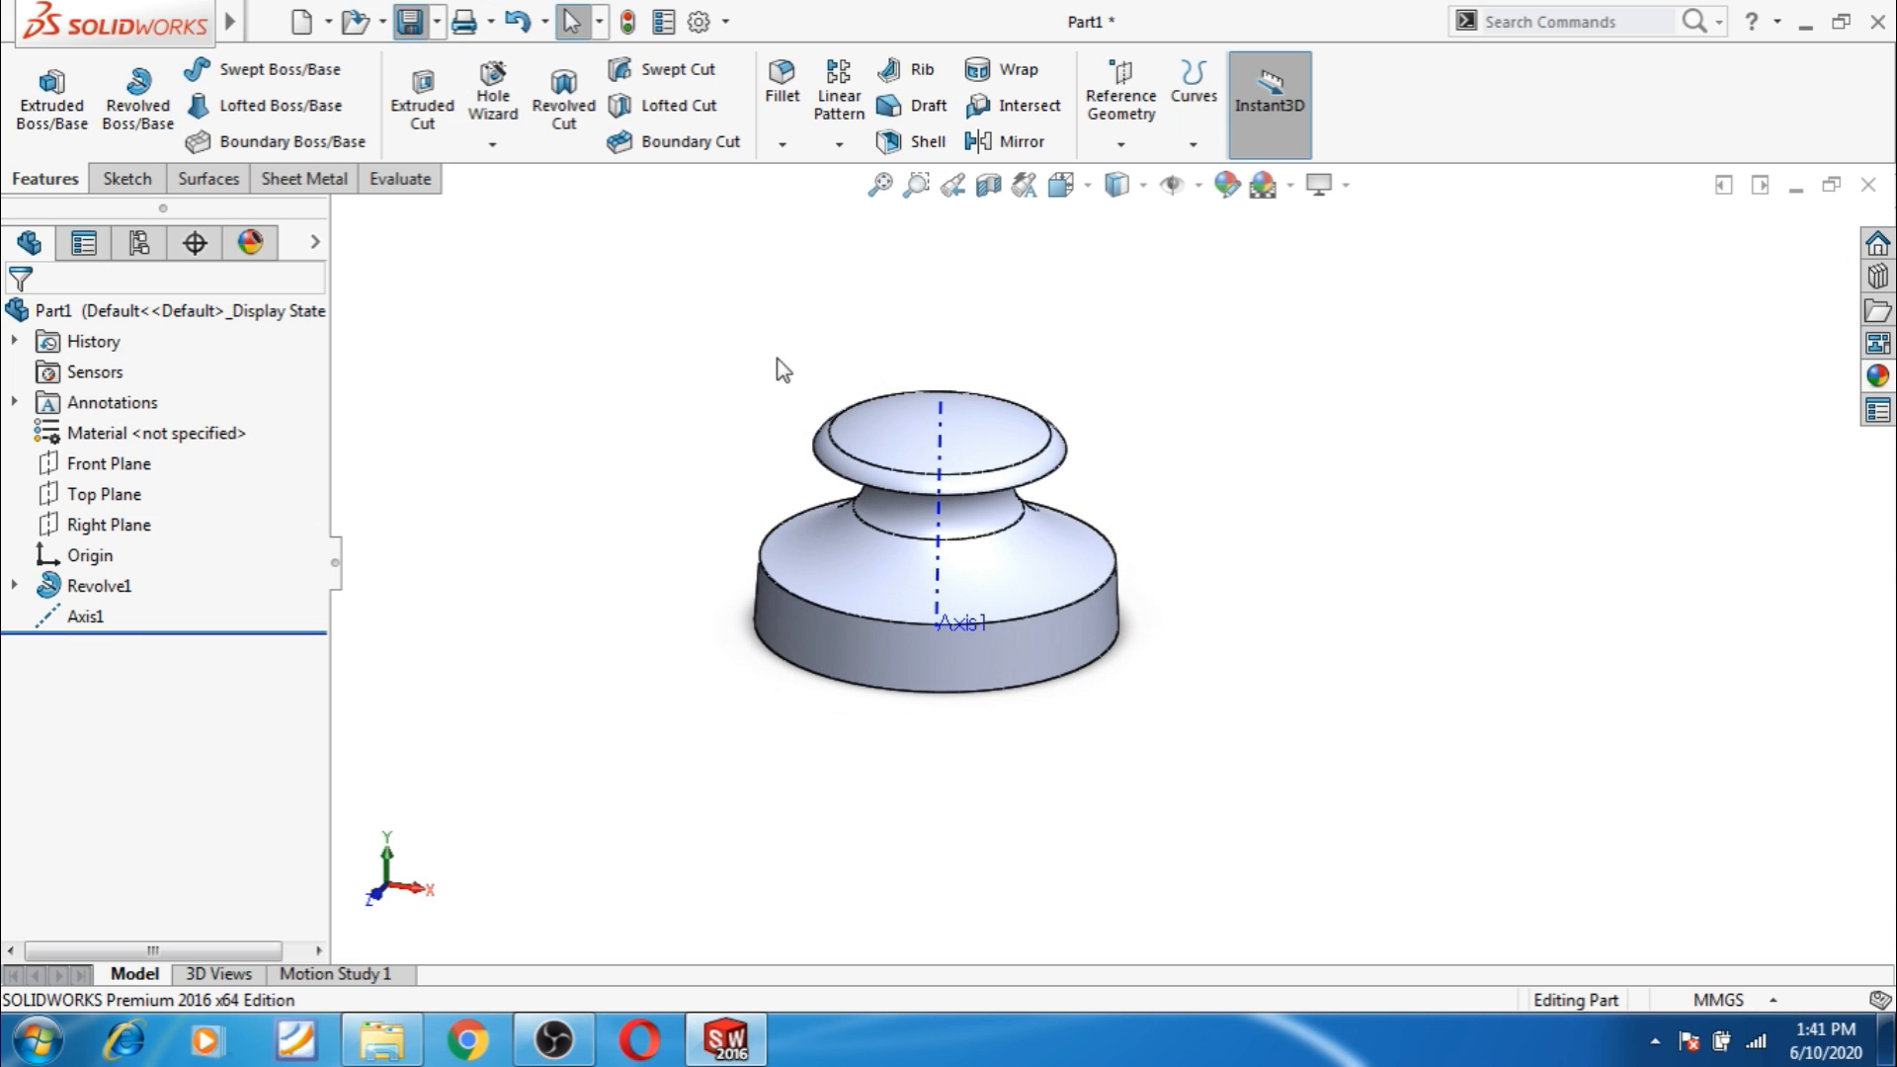
Save the part to the Desktop under the file name "handle door".
{"action": "key", "text": "ctrl+s"}
{"action": "left_click", "coordinate": [599, 342]}
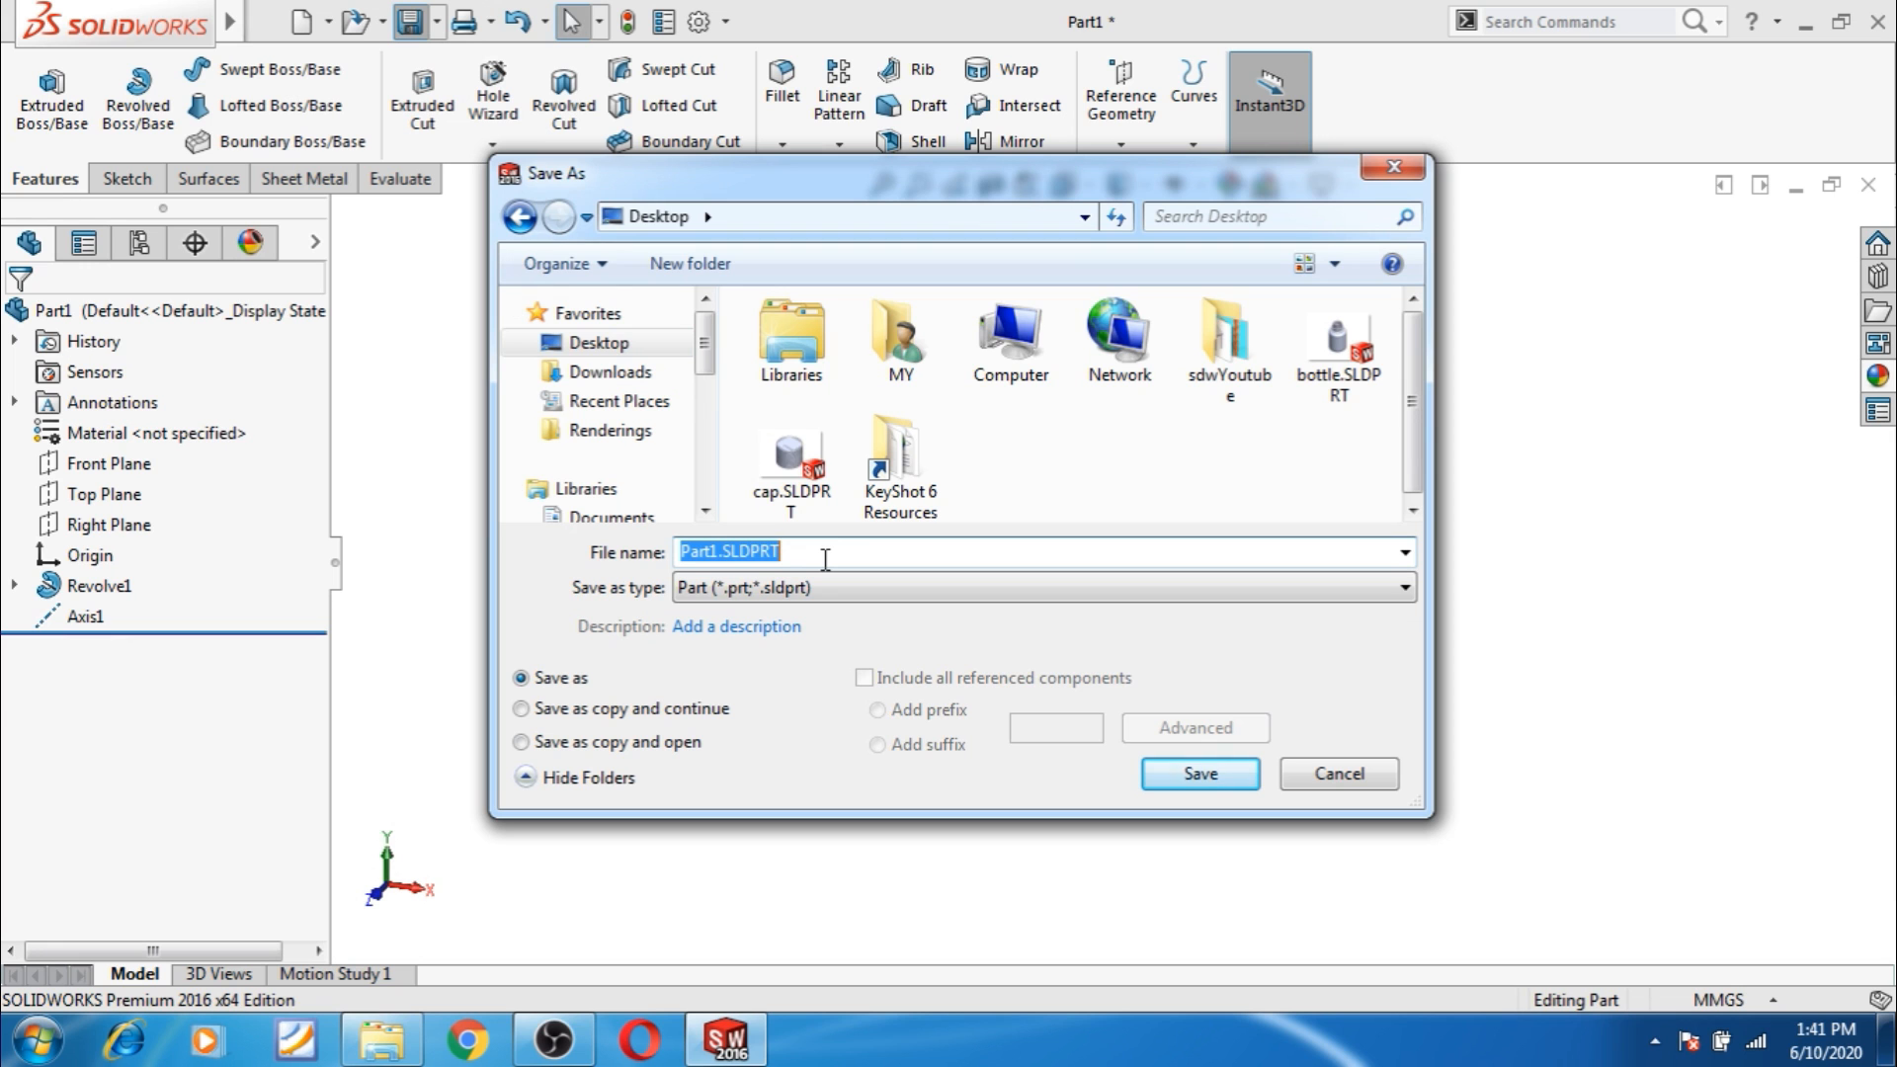
{"action": "type", "text": "handle door"}
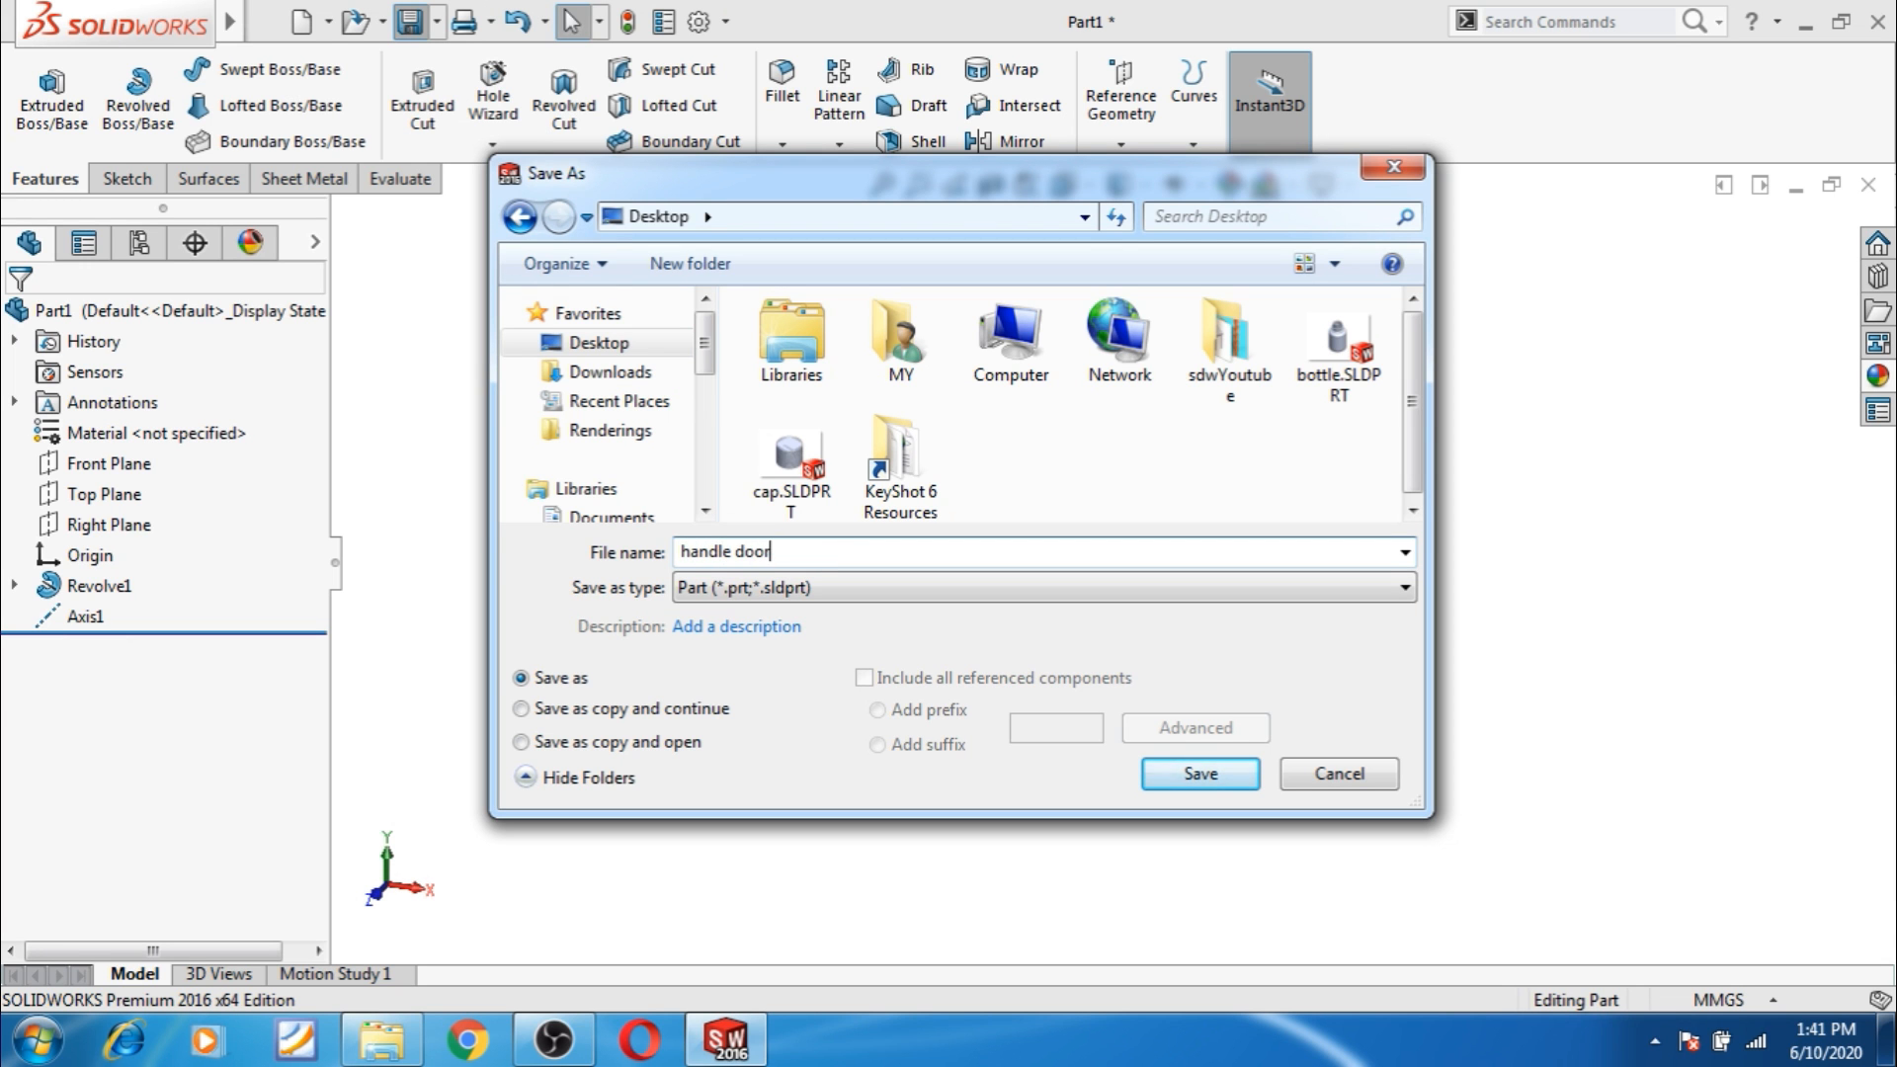
{"action": "left_click", "coordinate": [1161, 774]}
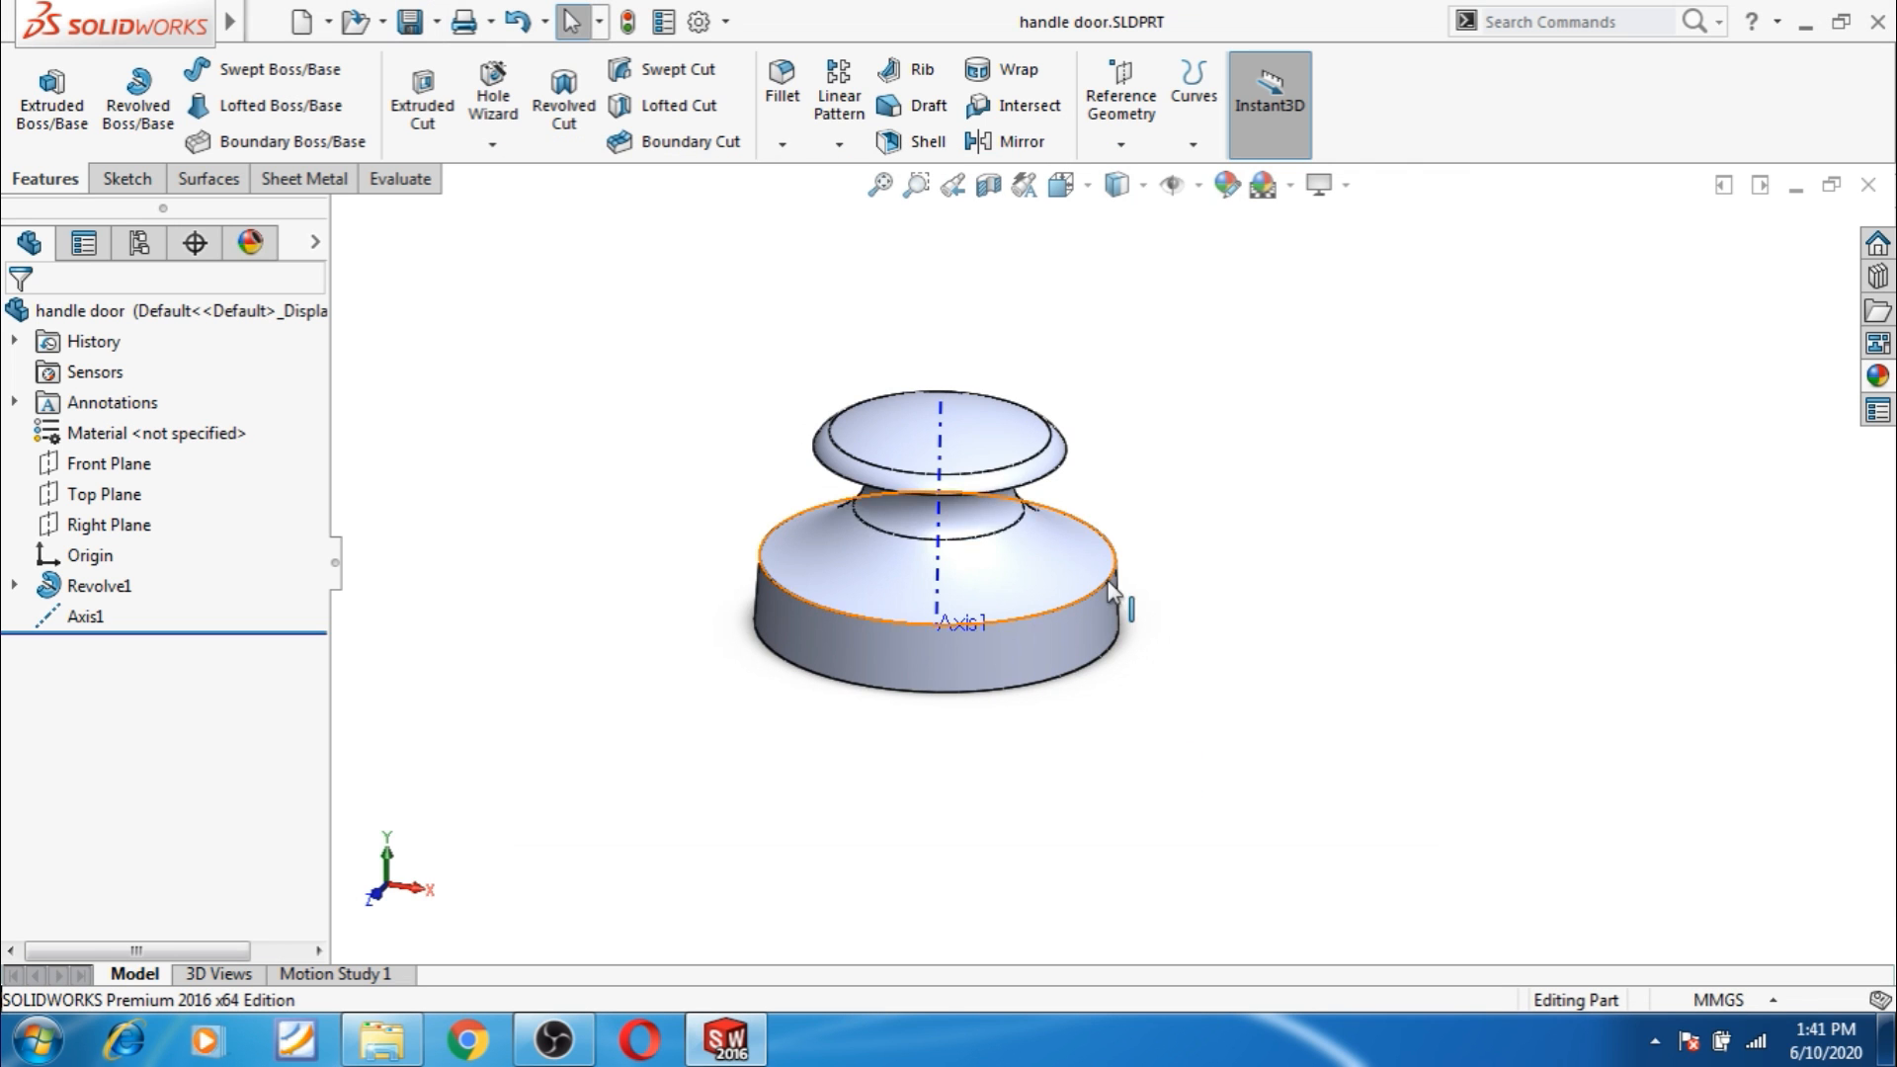
Create a reference plane offset 82.55 mm above the Top Plane.
{"action": "middle_click_drag", "start_coordinate": [728, 548], "coordinate": [718, 484]}
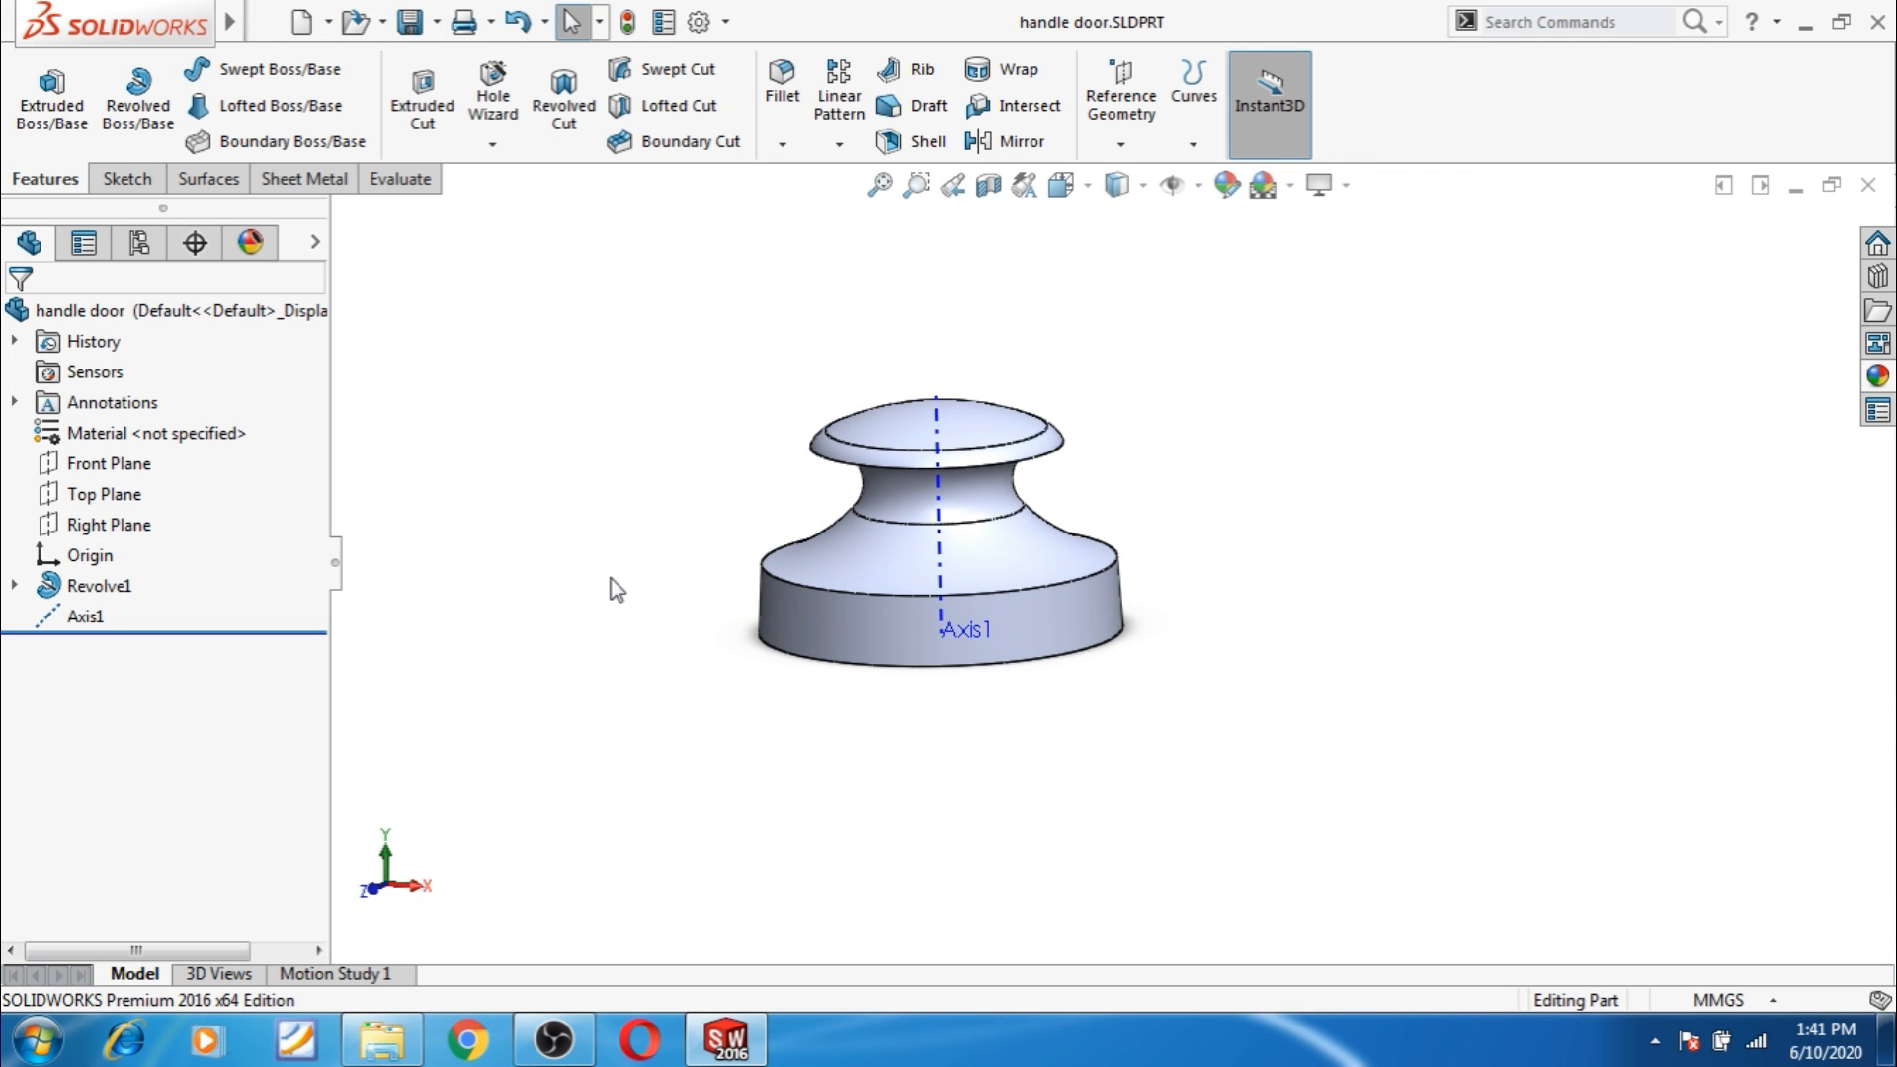
{"action": "left_click", "coordinate": [1120, 145]}
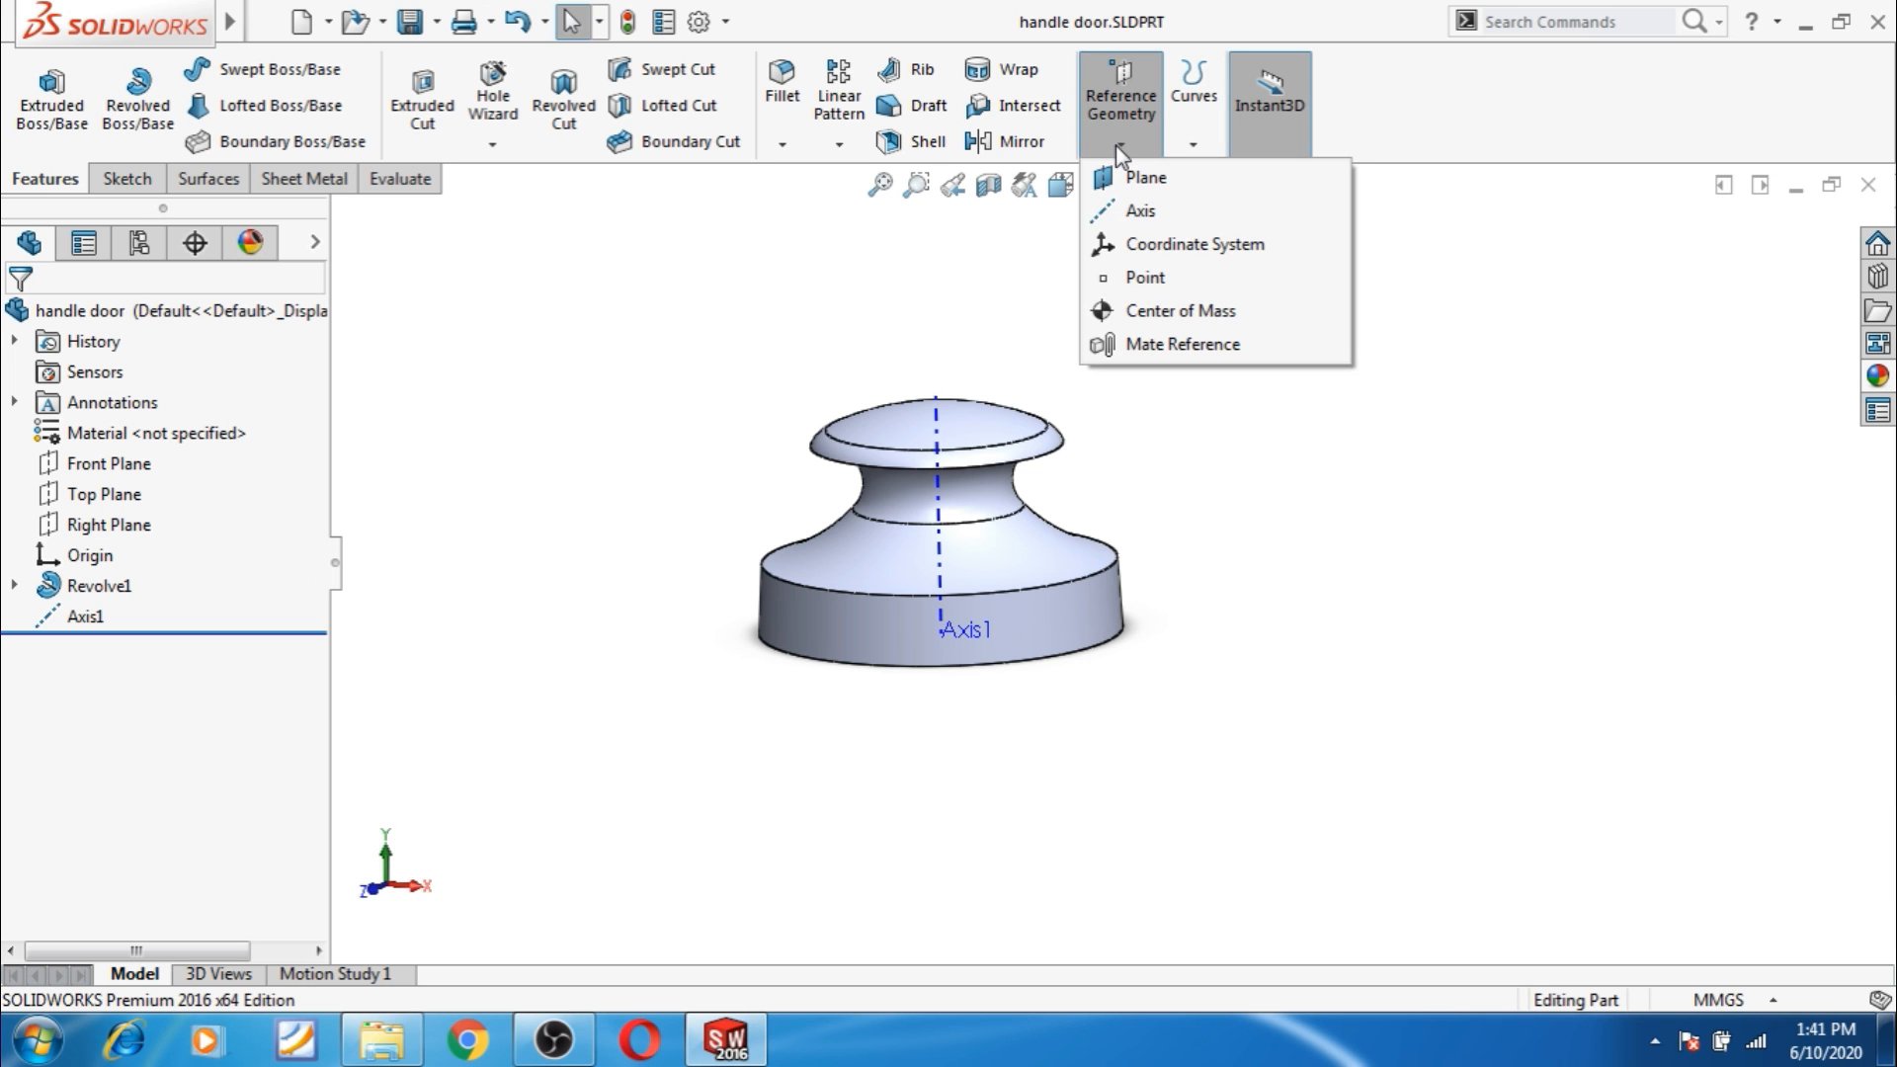
{"action": "left_click", "coordinate": [1142, 182]}
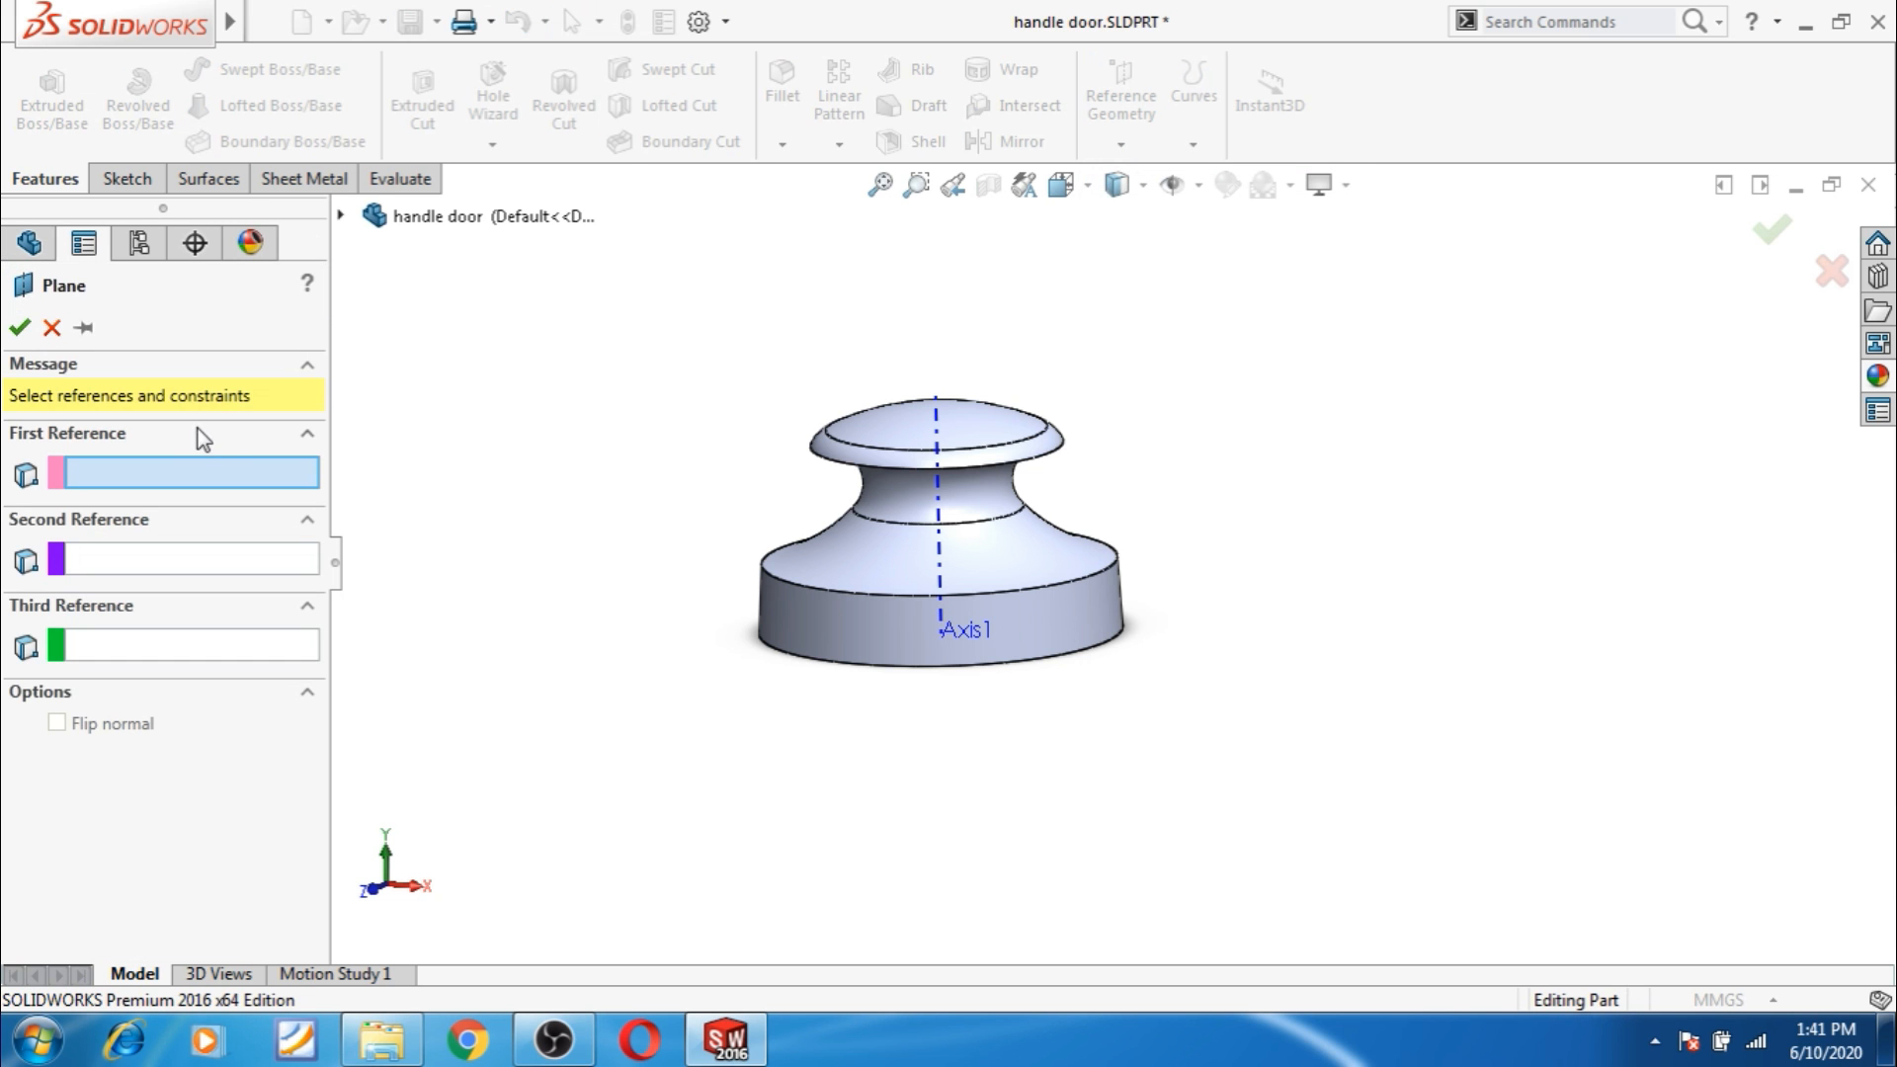
{"action": "left_click", "coordinate": [350, 211]}
{"action": "left_click", "coordinate": [447, 400]}
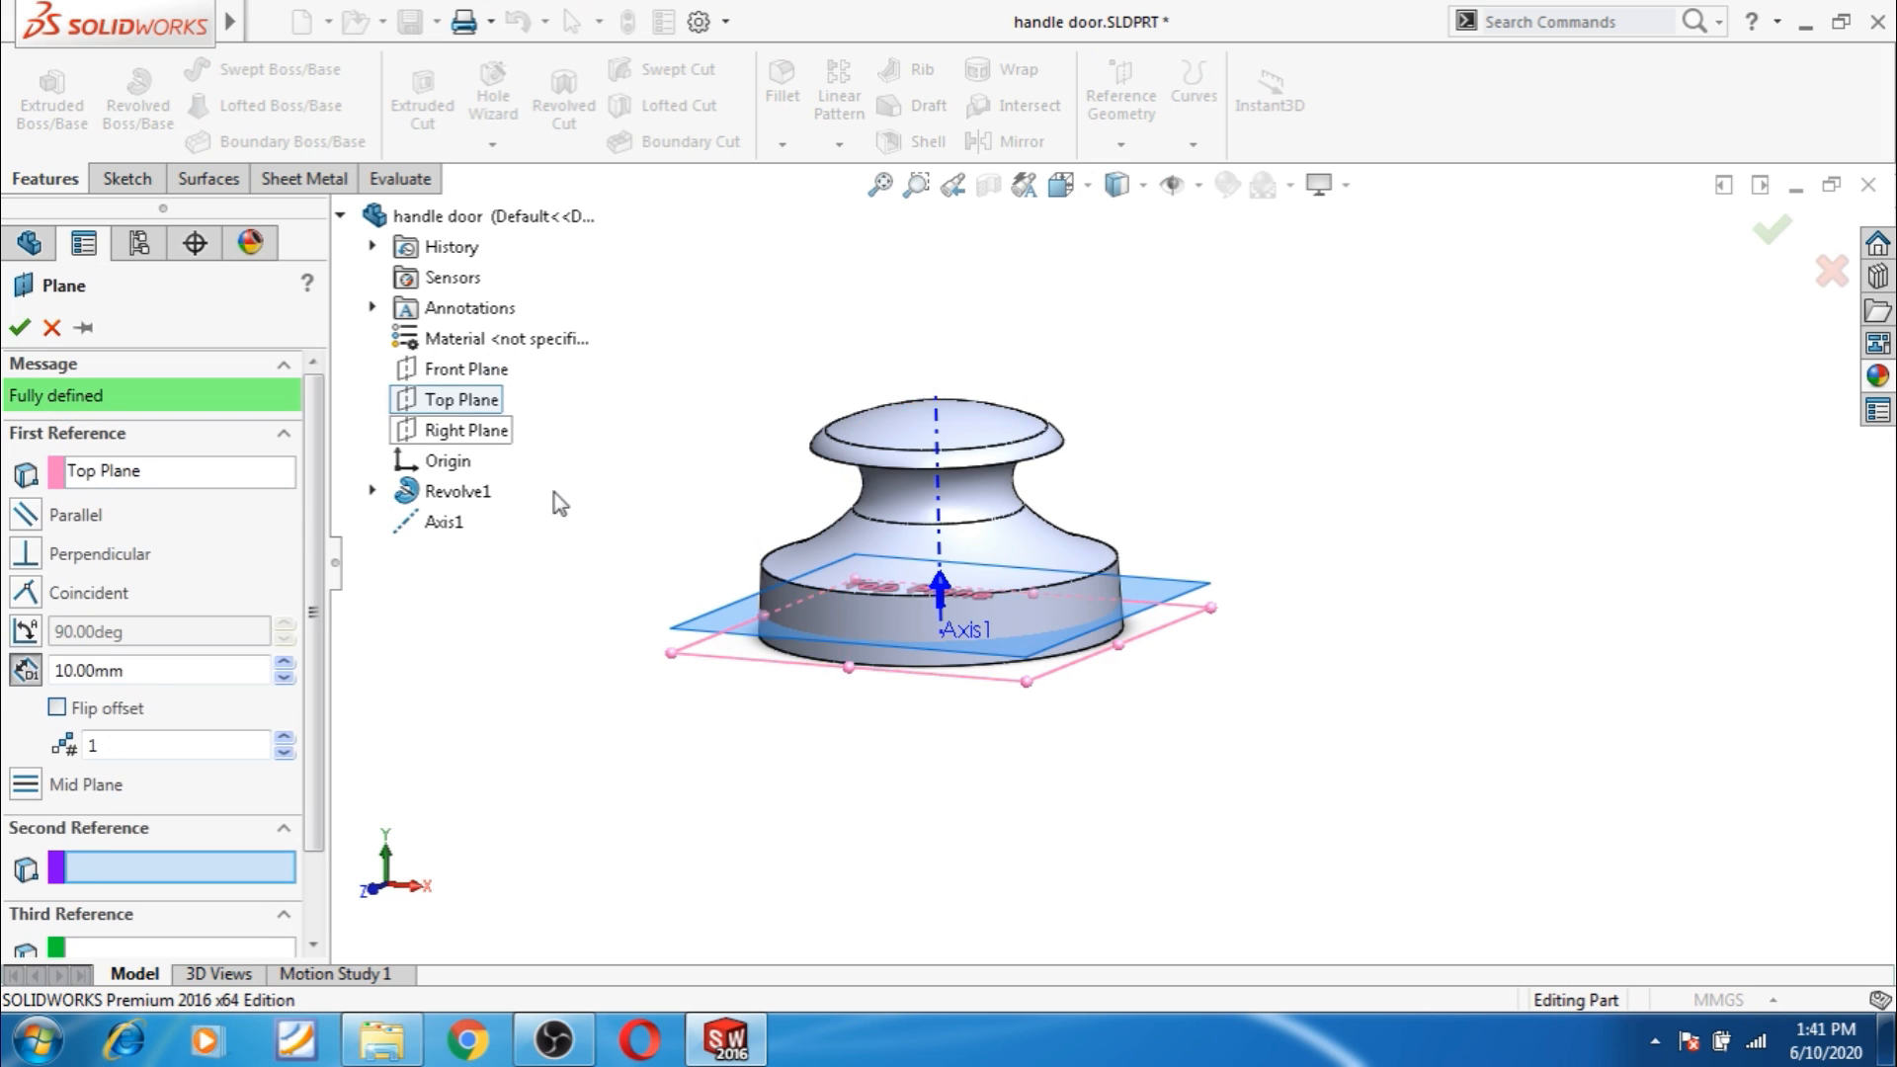
{"action": "double_click", "coordinate": [176, 668]}
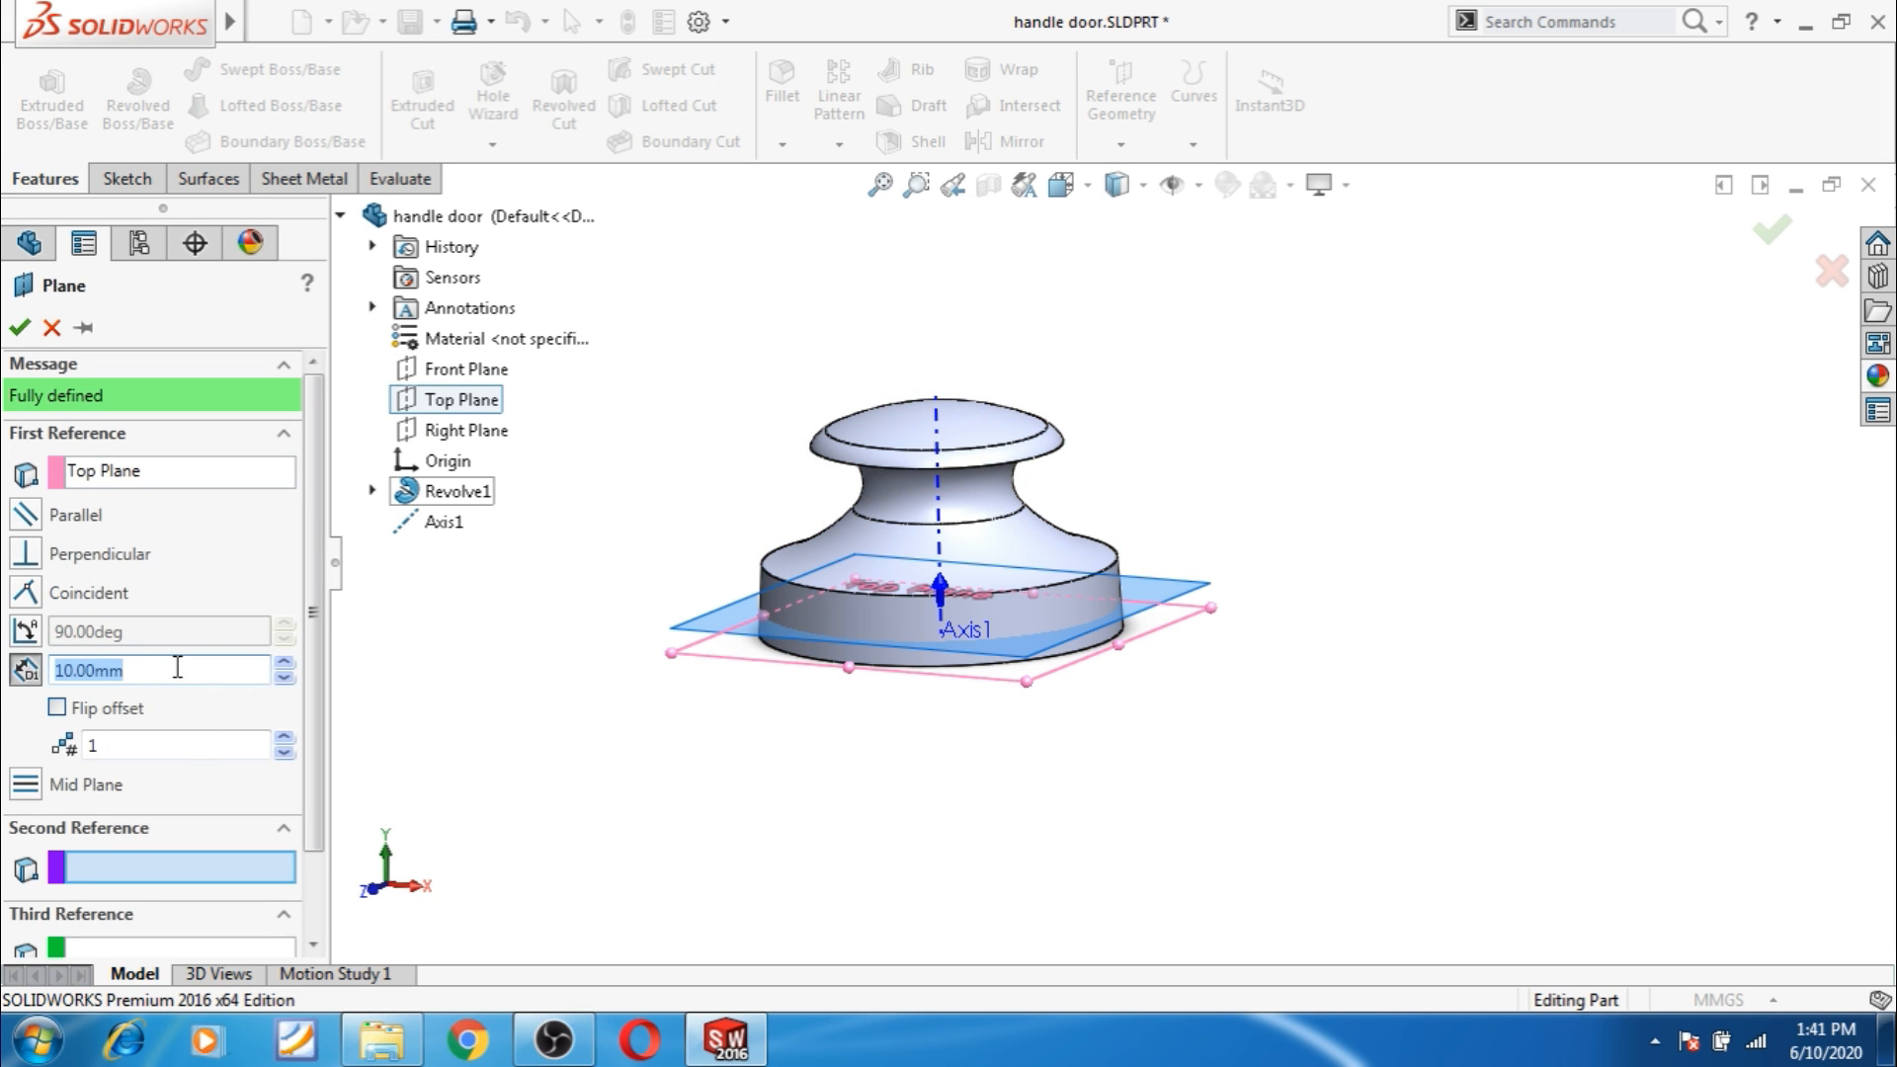
{"action": "type", "text": "82"}
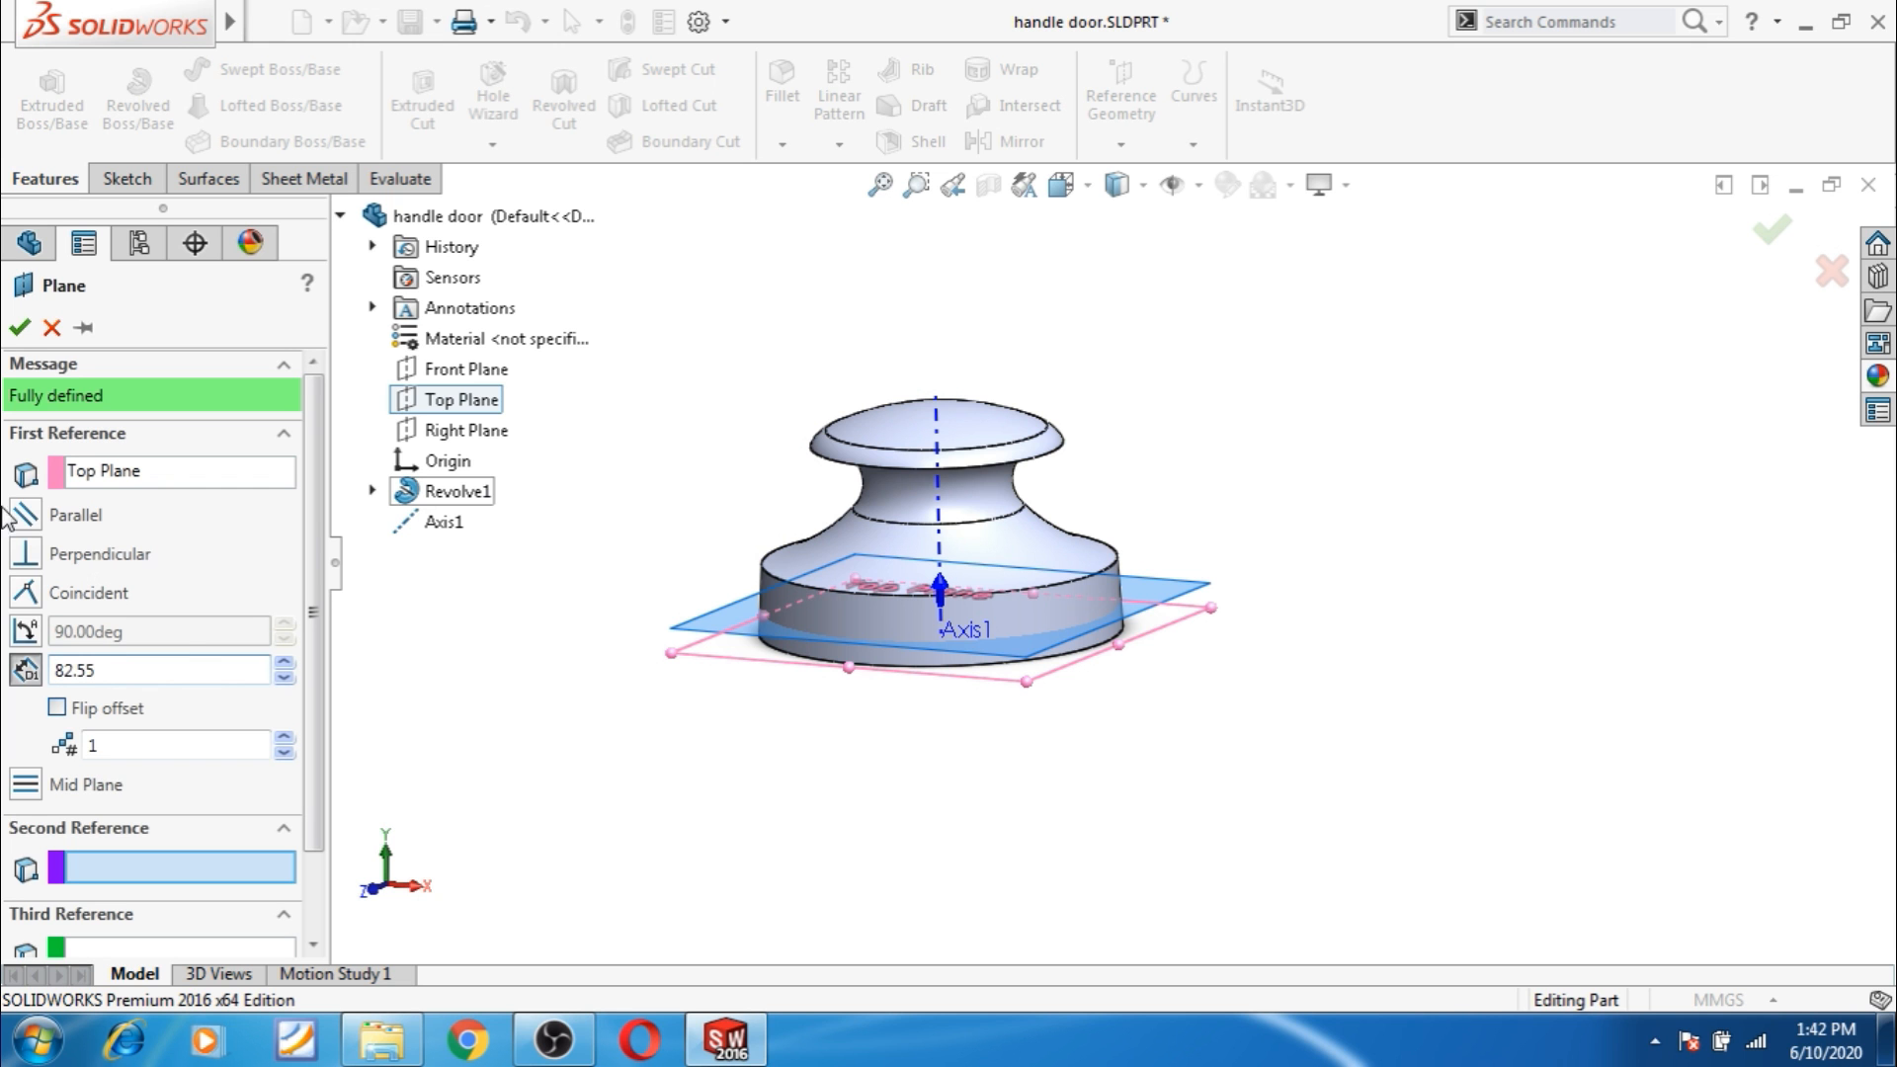
{"action": "left_click", "coordinate": [19, 327]}
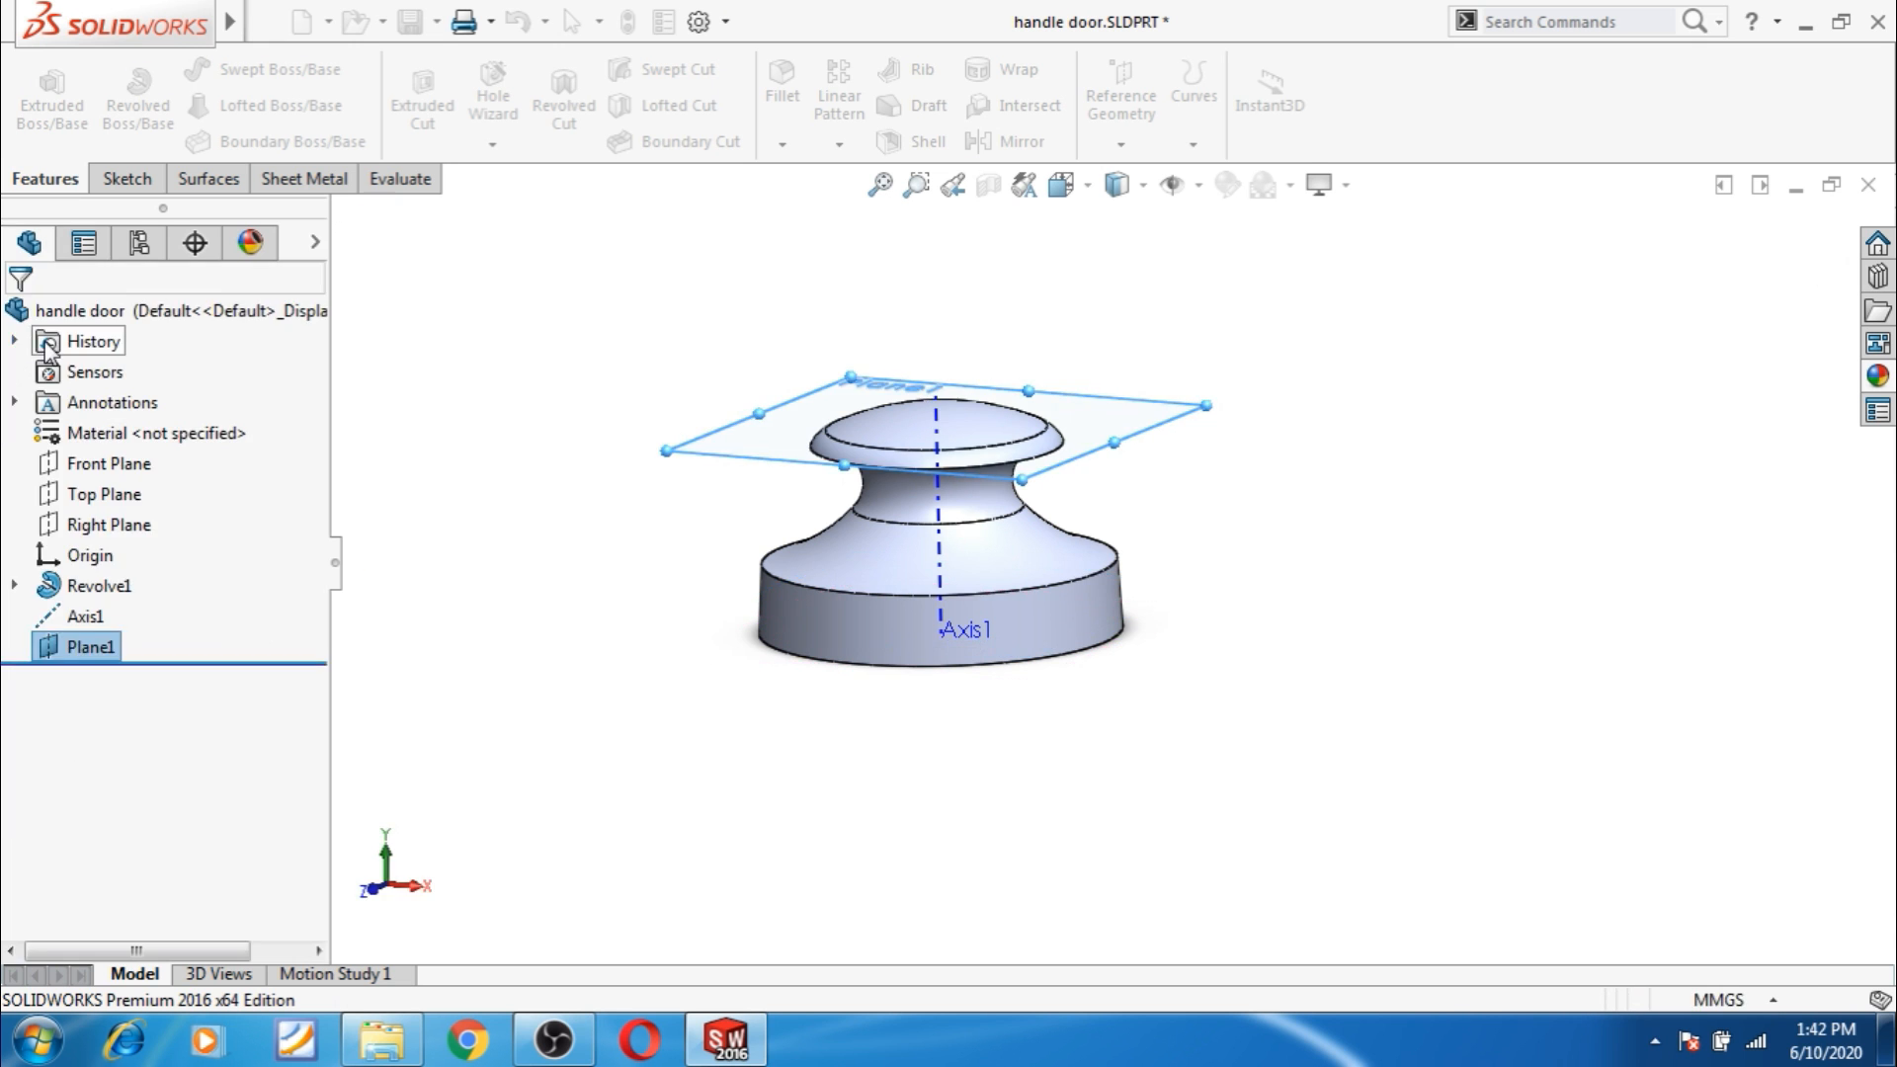
{"action": "left_click", "coordinate": [614, 543]}
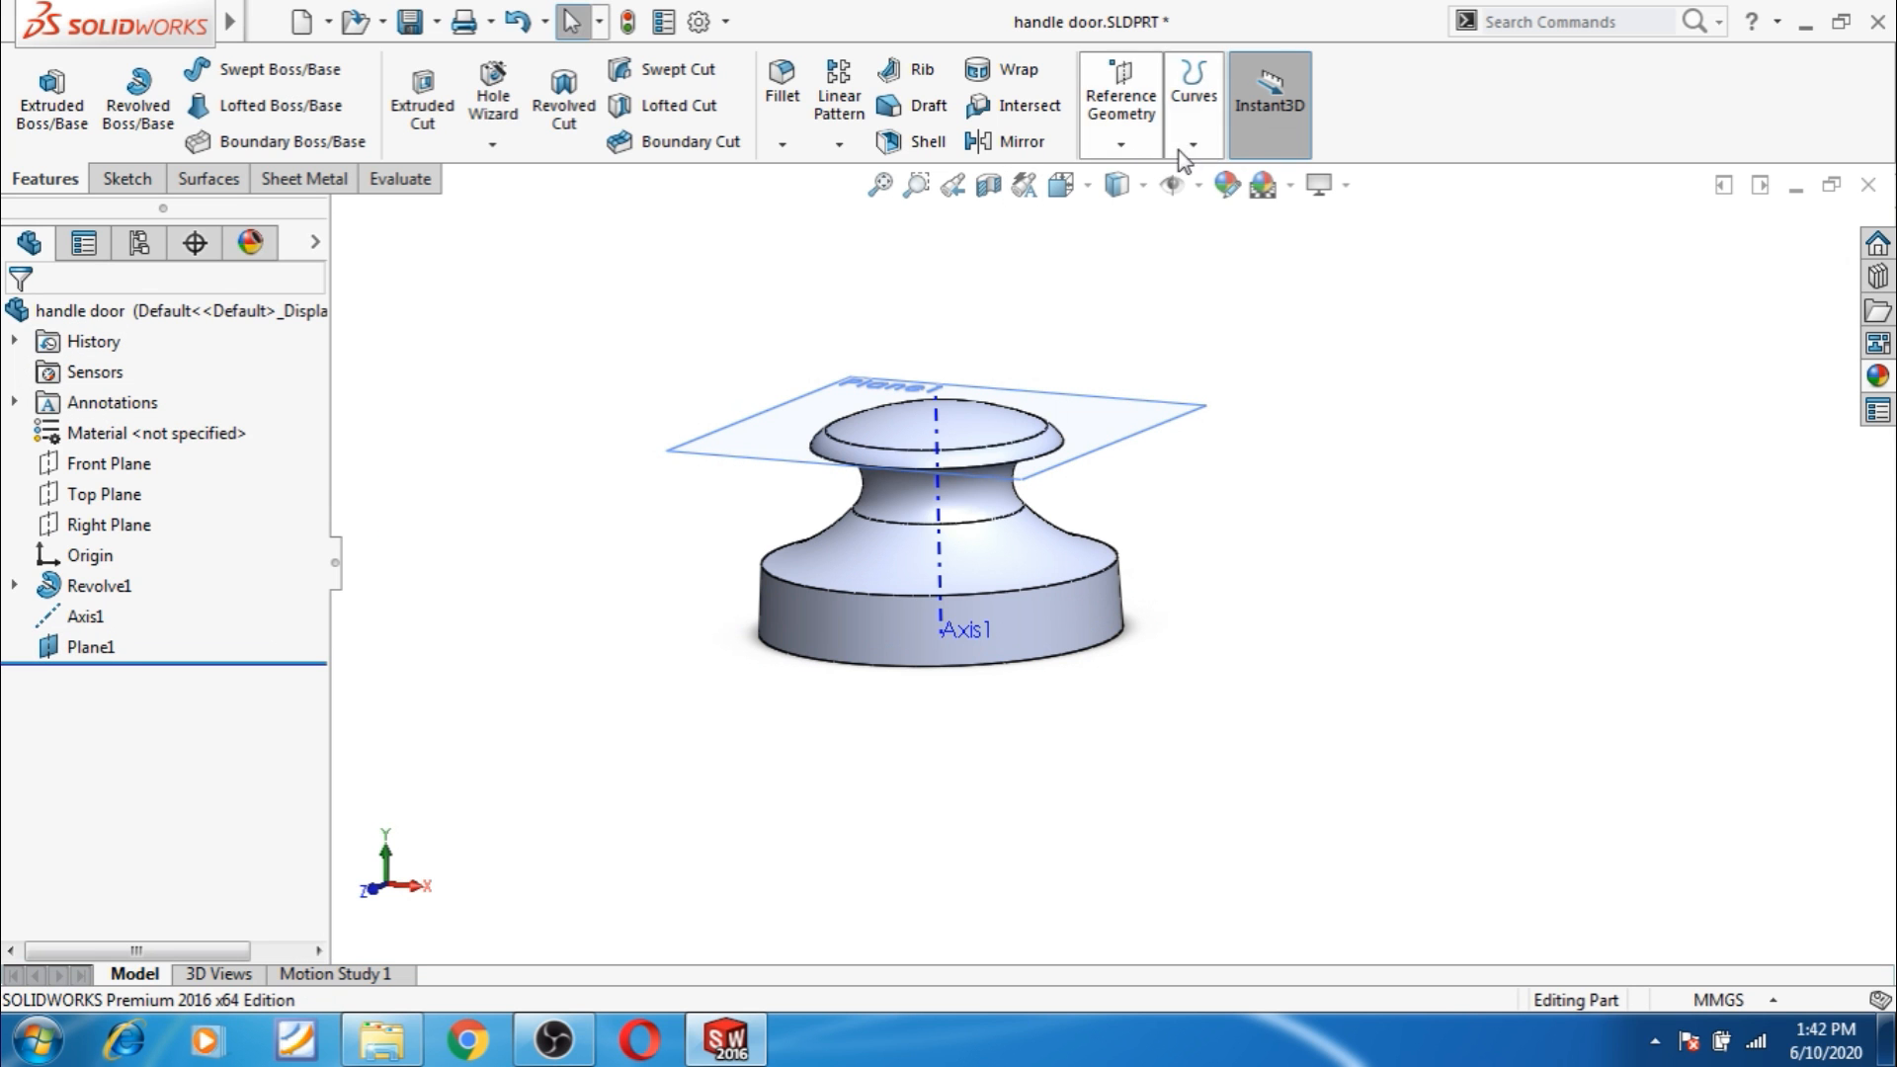
Create a second reference plane offset 158.75 mm above the Top Plane.
{"action": "left_click", "coordinate": [1120, 144]}
{"action": "left_click", "coordinate": [1144, 183]}
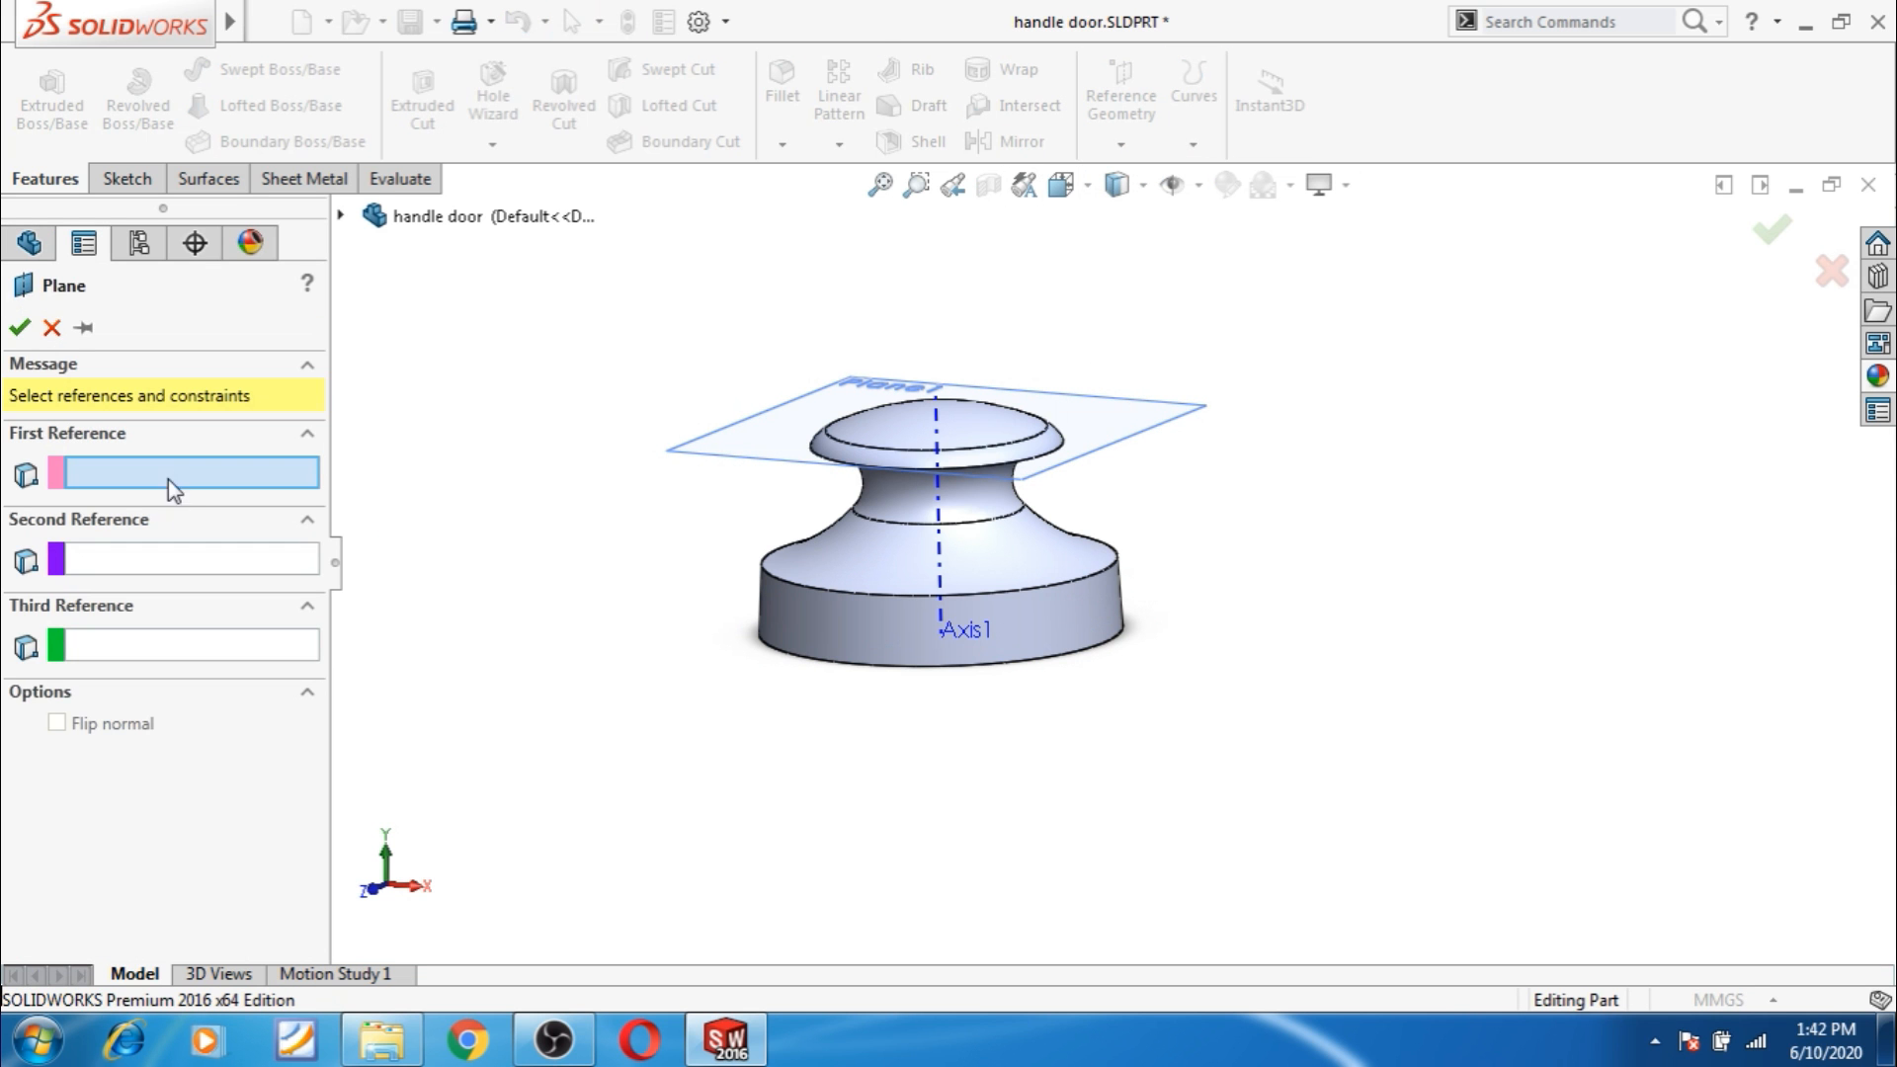
{"action": "left_click", "coordinate": [340, 217]}
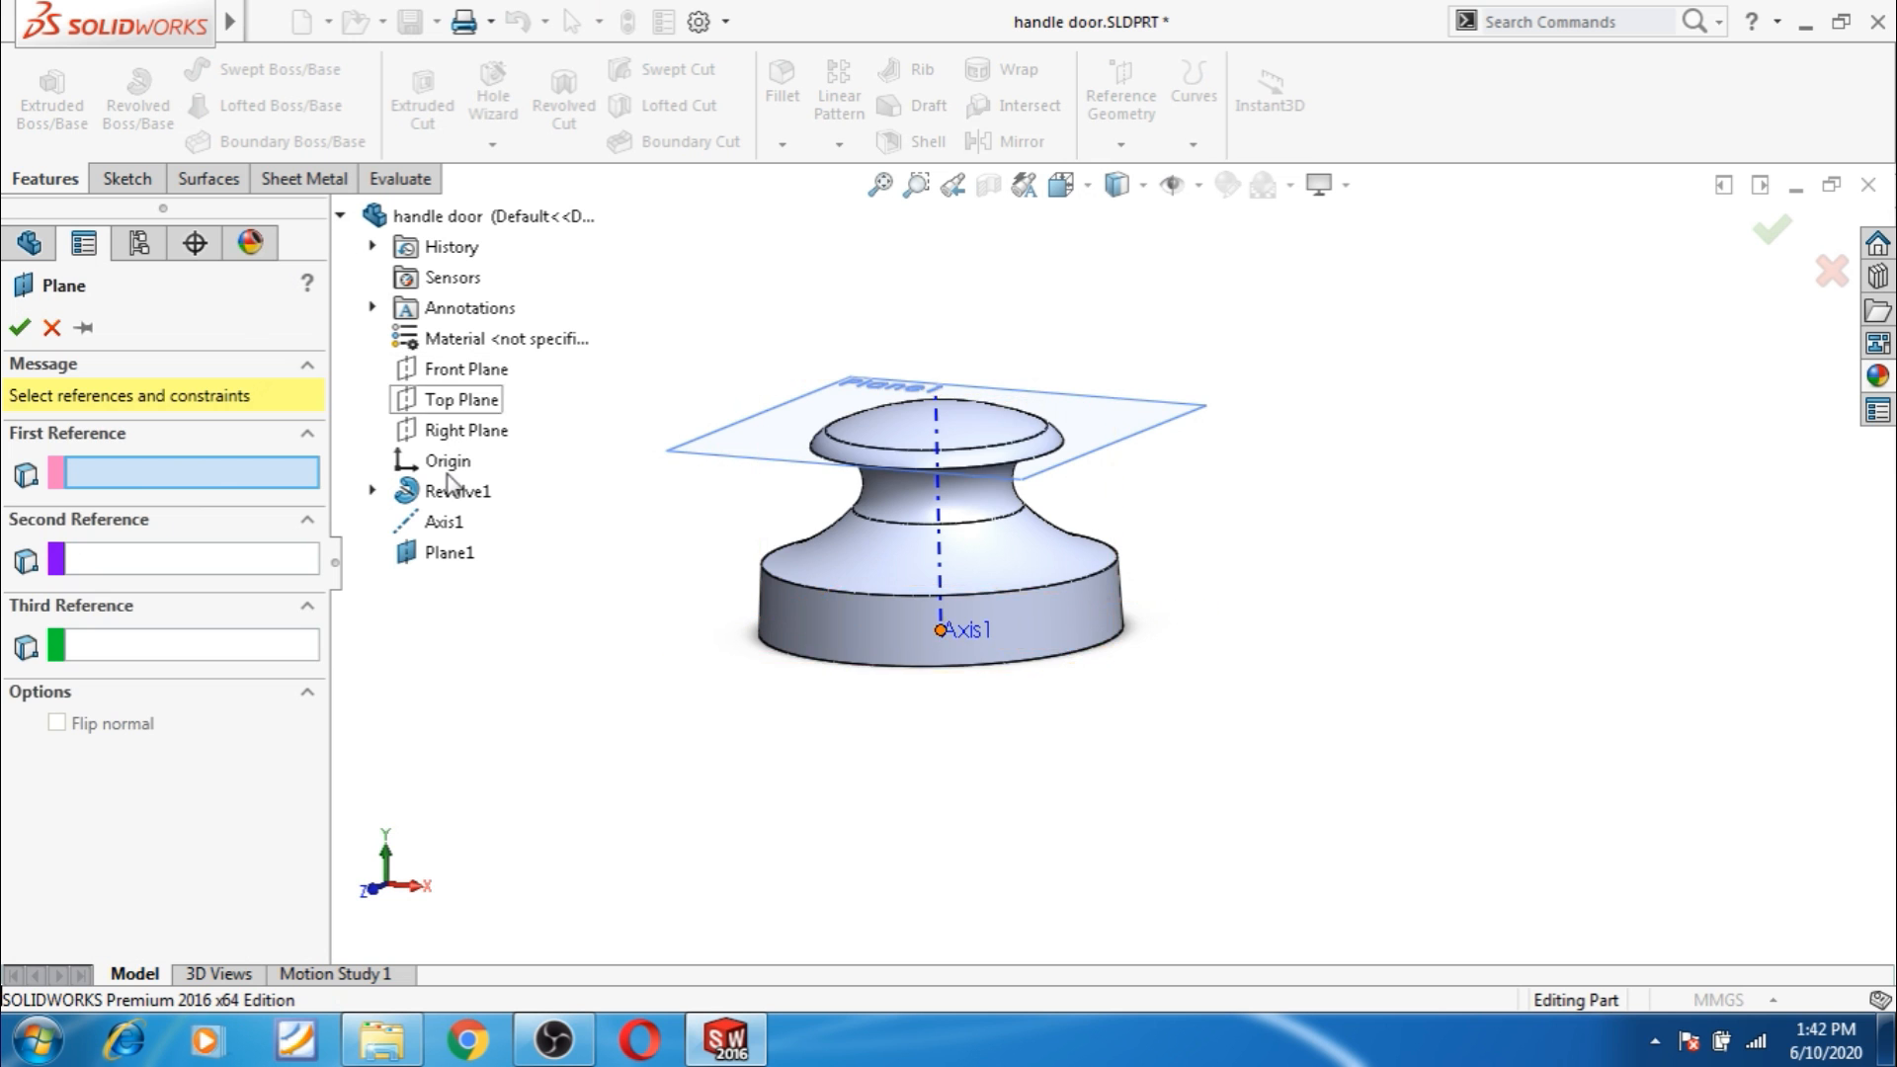
{"action": "left_click", "coordinate": [458, 401]}
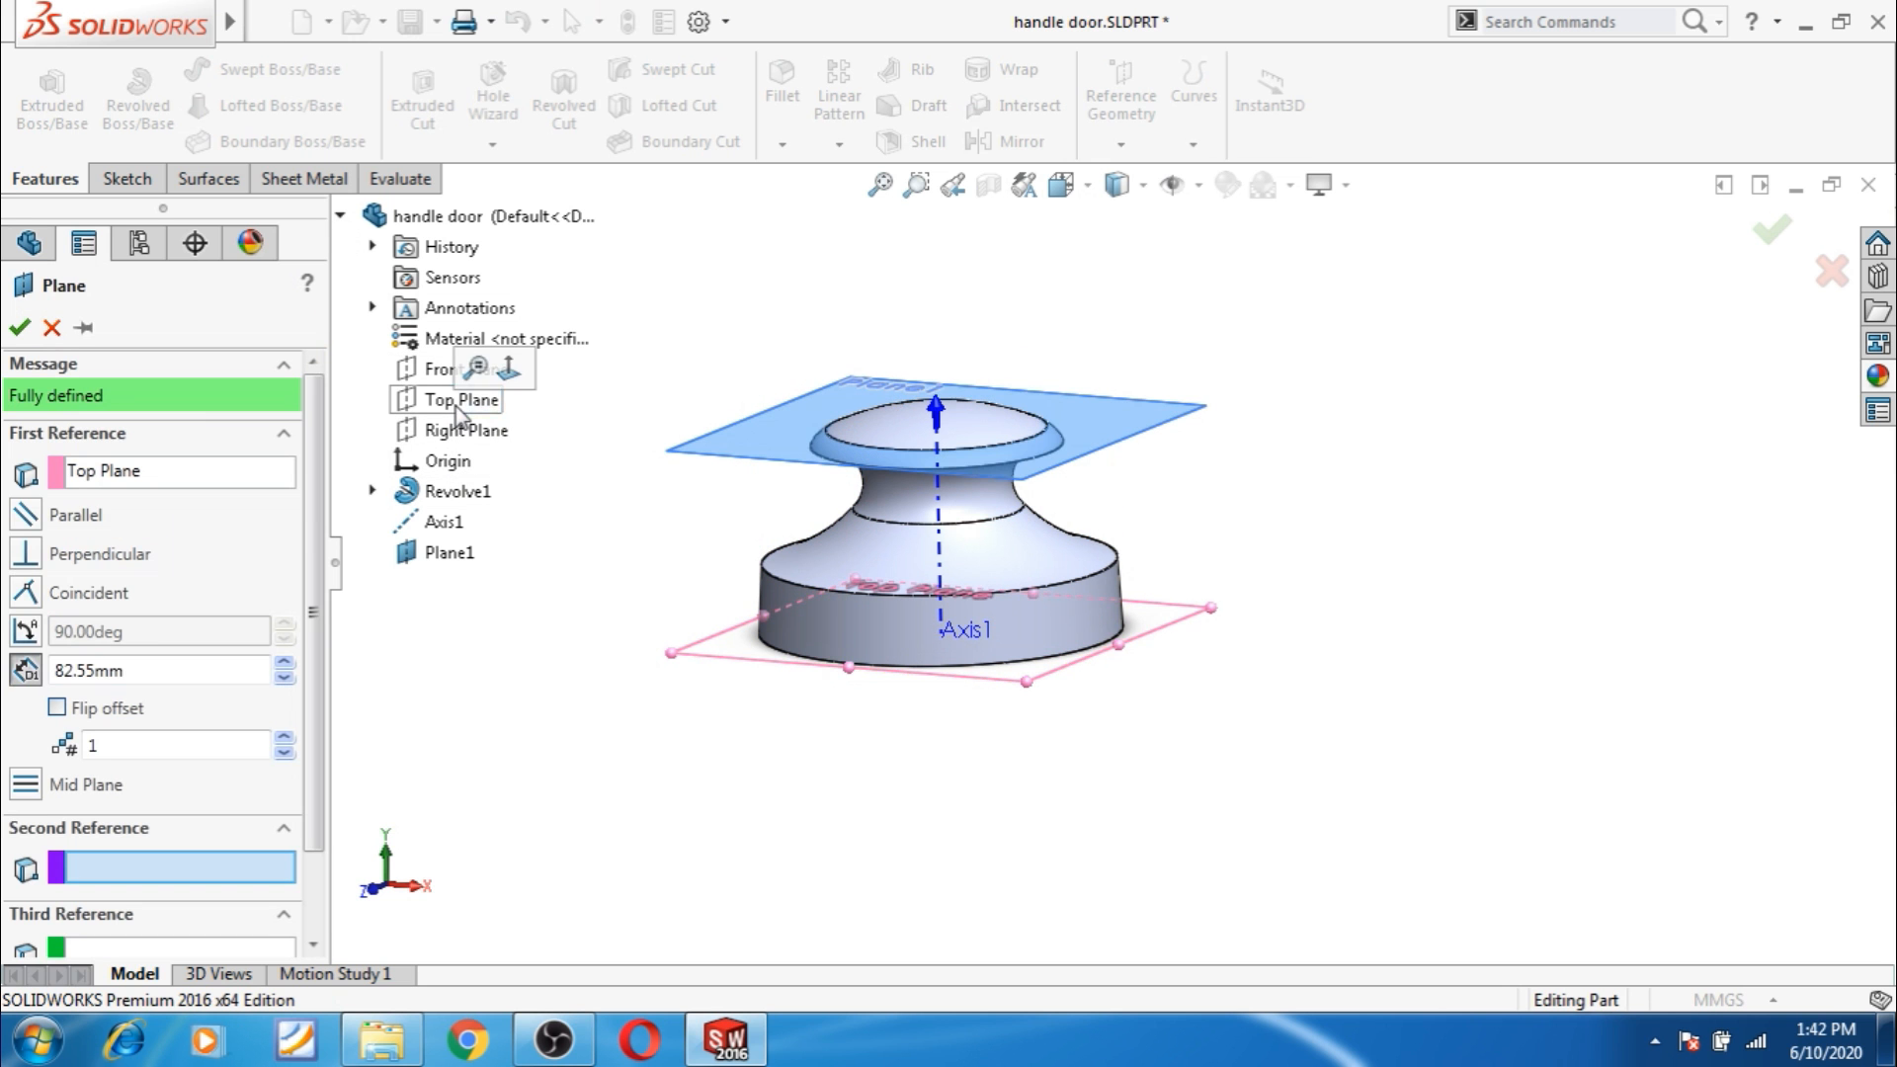
{"action": "double_click", "coordinate": [162, 672]}
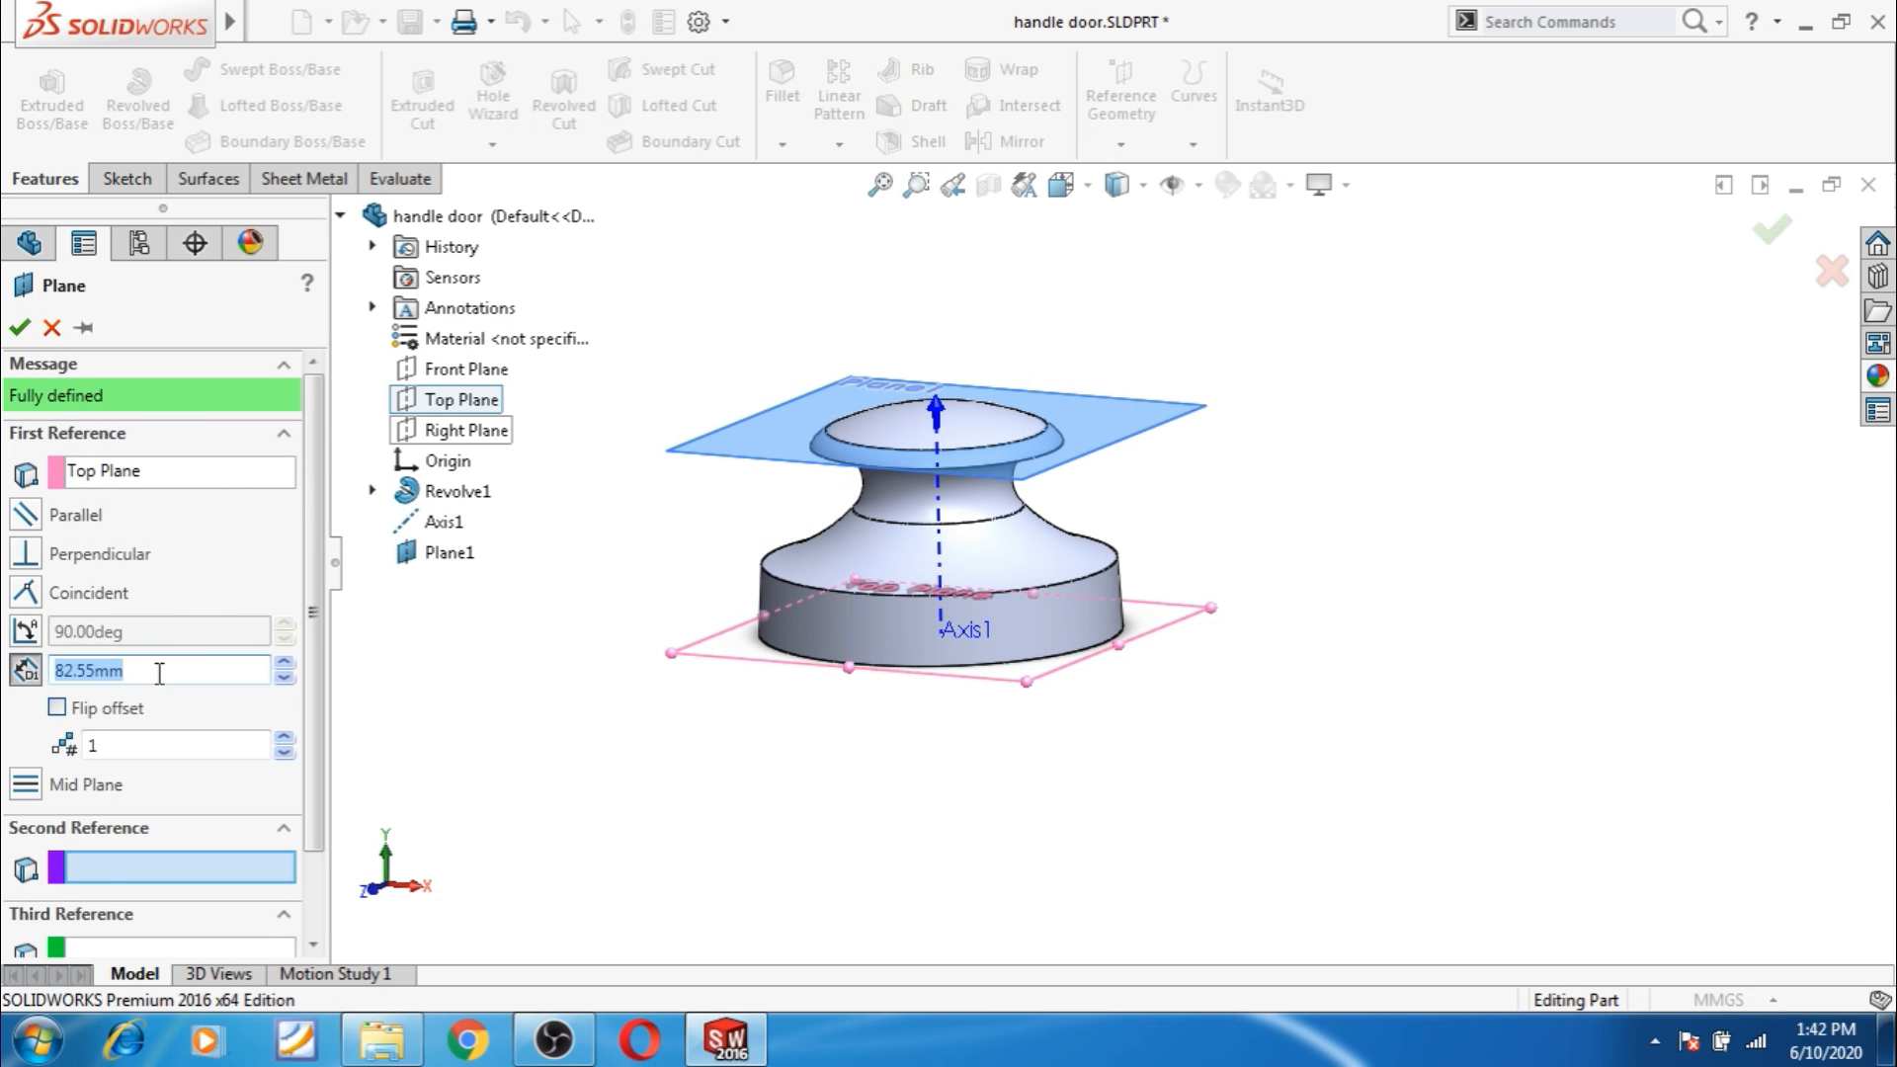
{"action": "type", "text": "158.75"}
{"action": "key", "text": "Return"}
{"action": "left_click", "coordinate": [18, 330]}
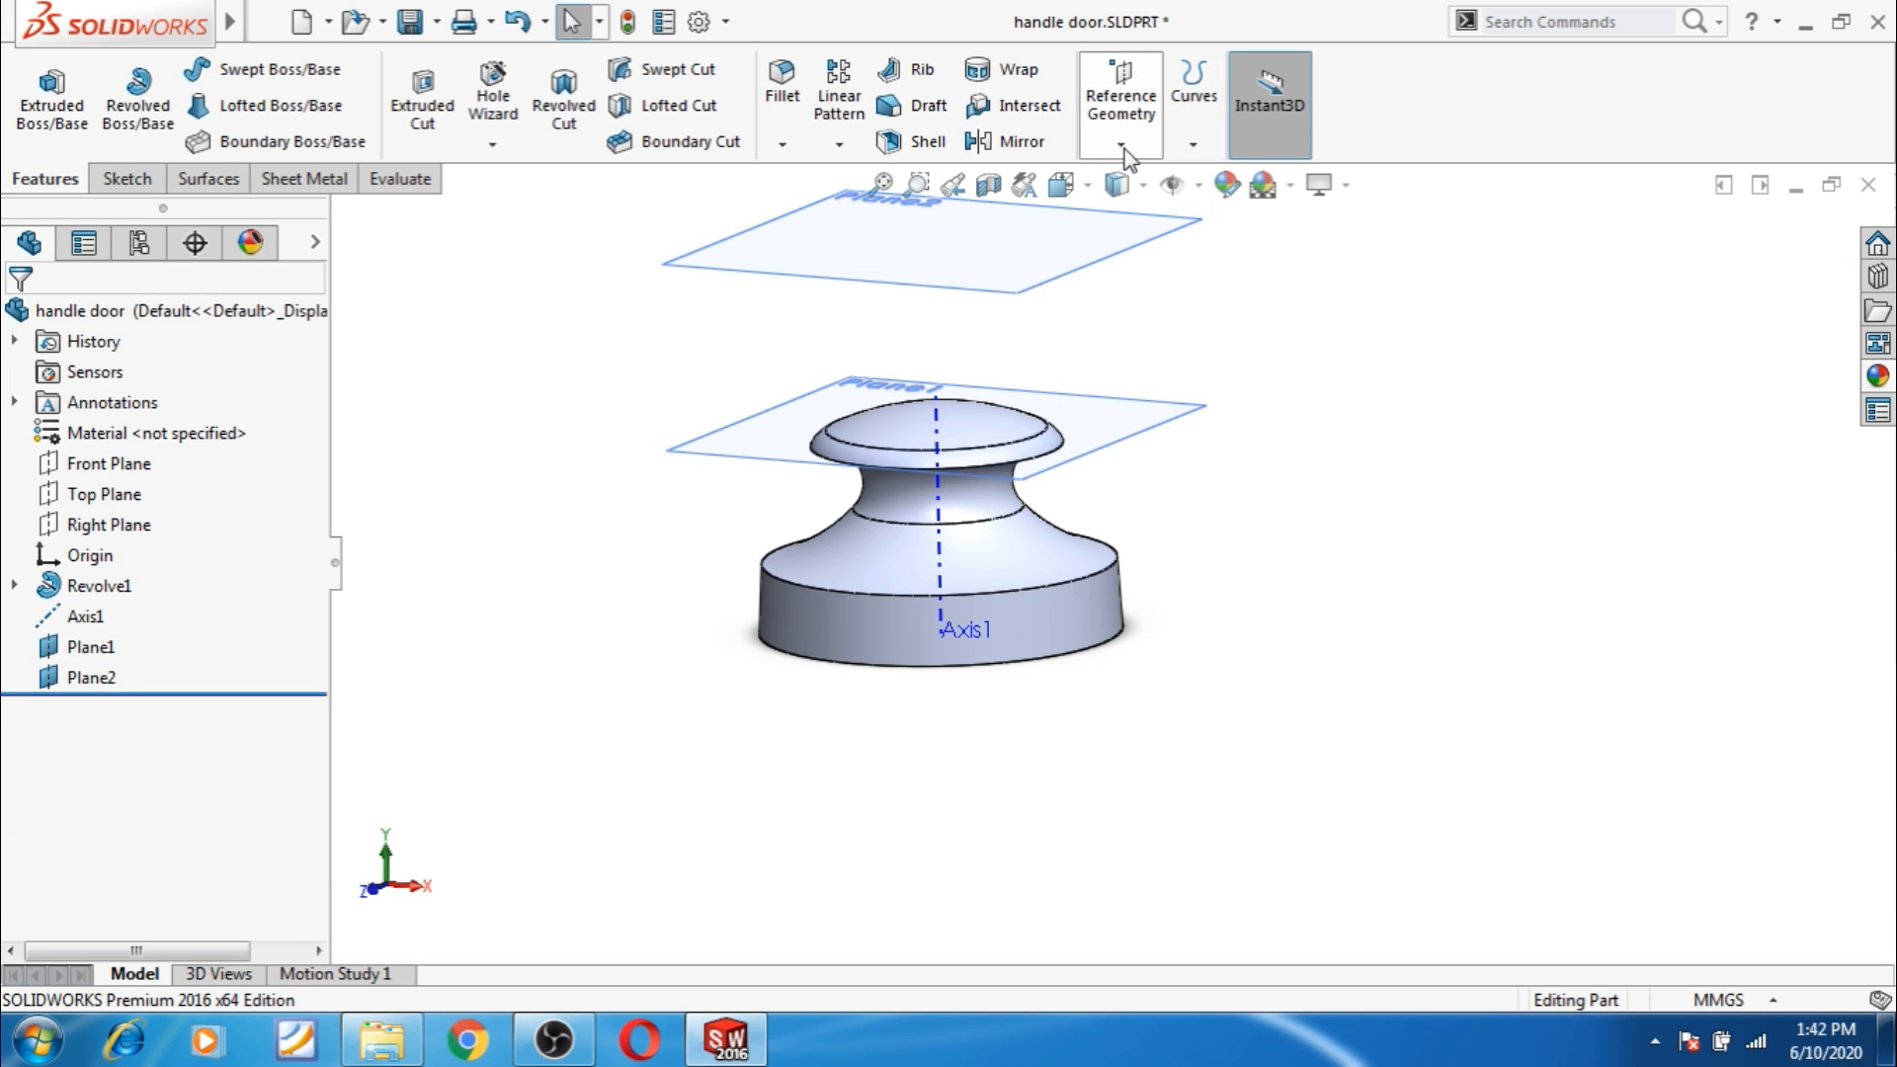
Add a reference plane parallel to the Top Plane at an upward offset of 190.5 mm.
{"action": "left_click", "coordinate": [1127, 145]}
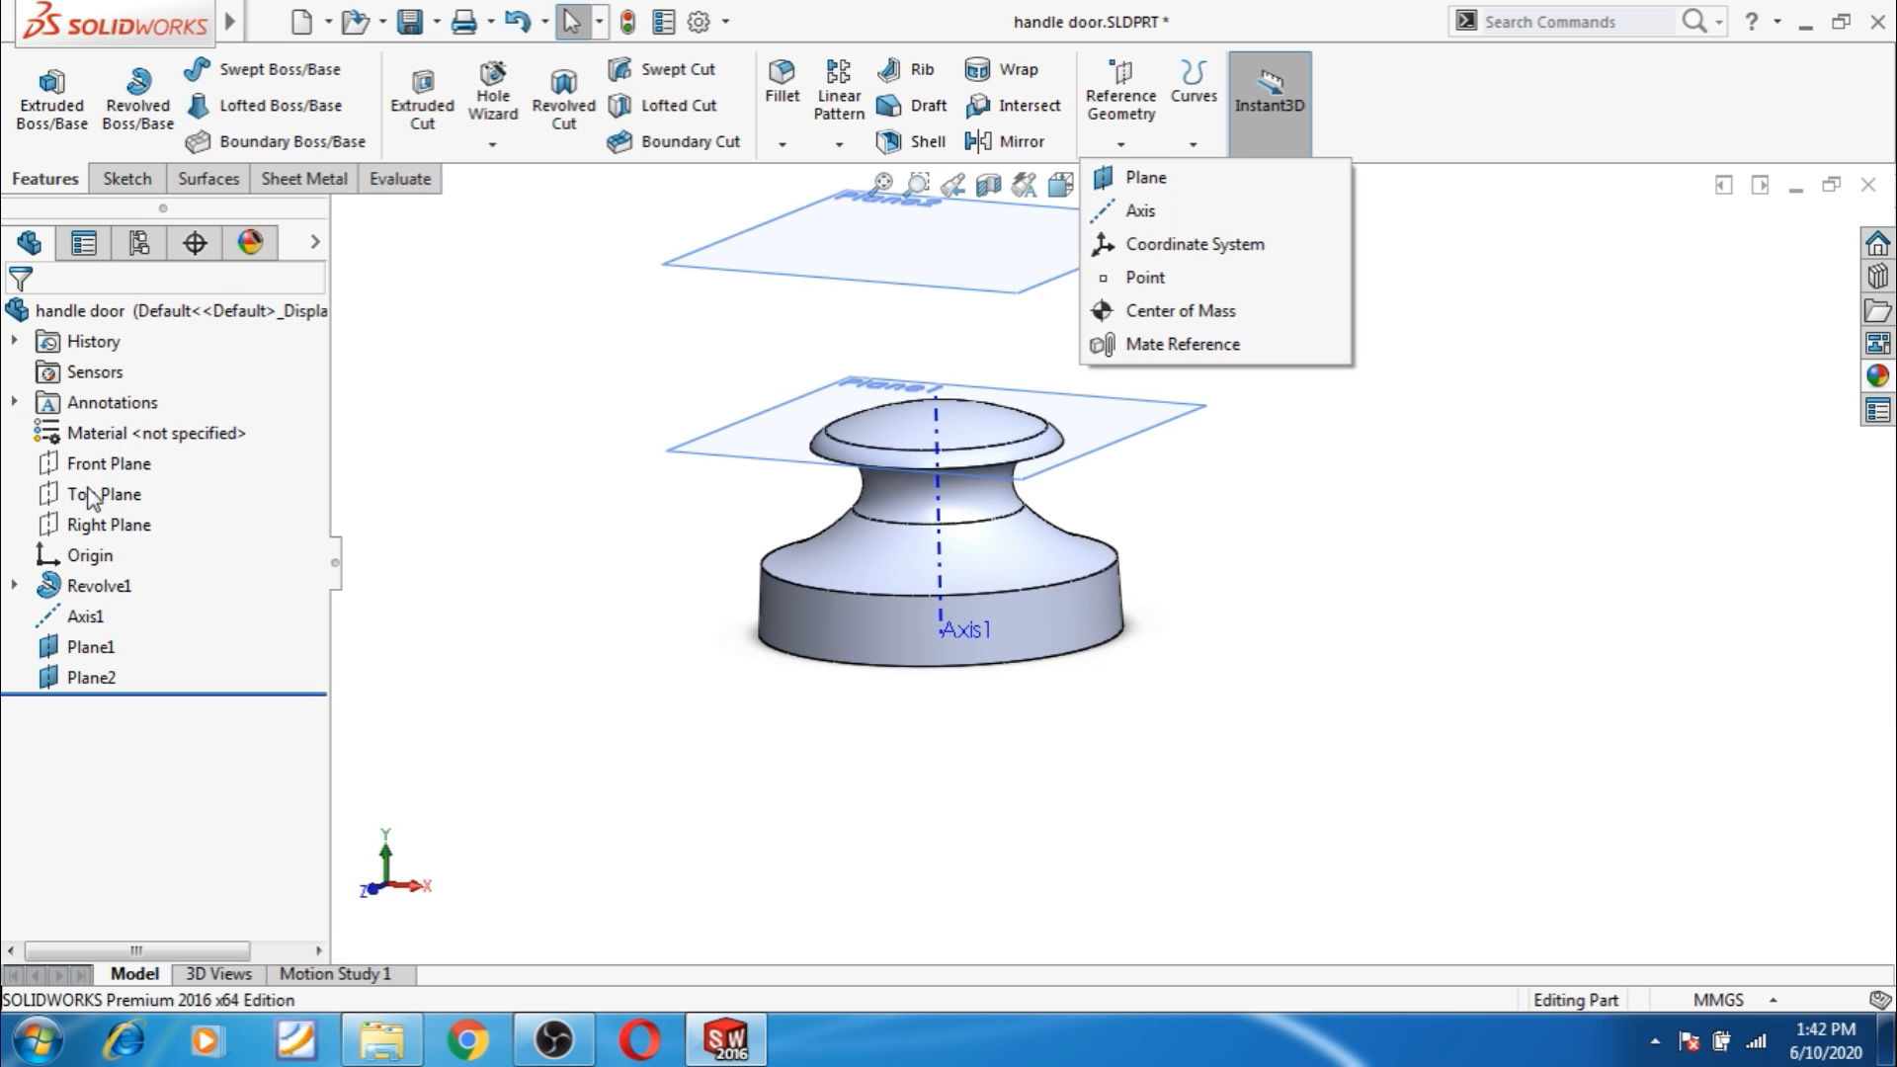
{"action": "left_click", "coordinate": [89, 494]}
{"action": "left_click", "coordinate": [1122, 144]}
{"action": "left_click", "coordinate": [1131, 180]}
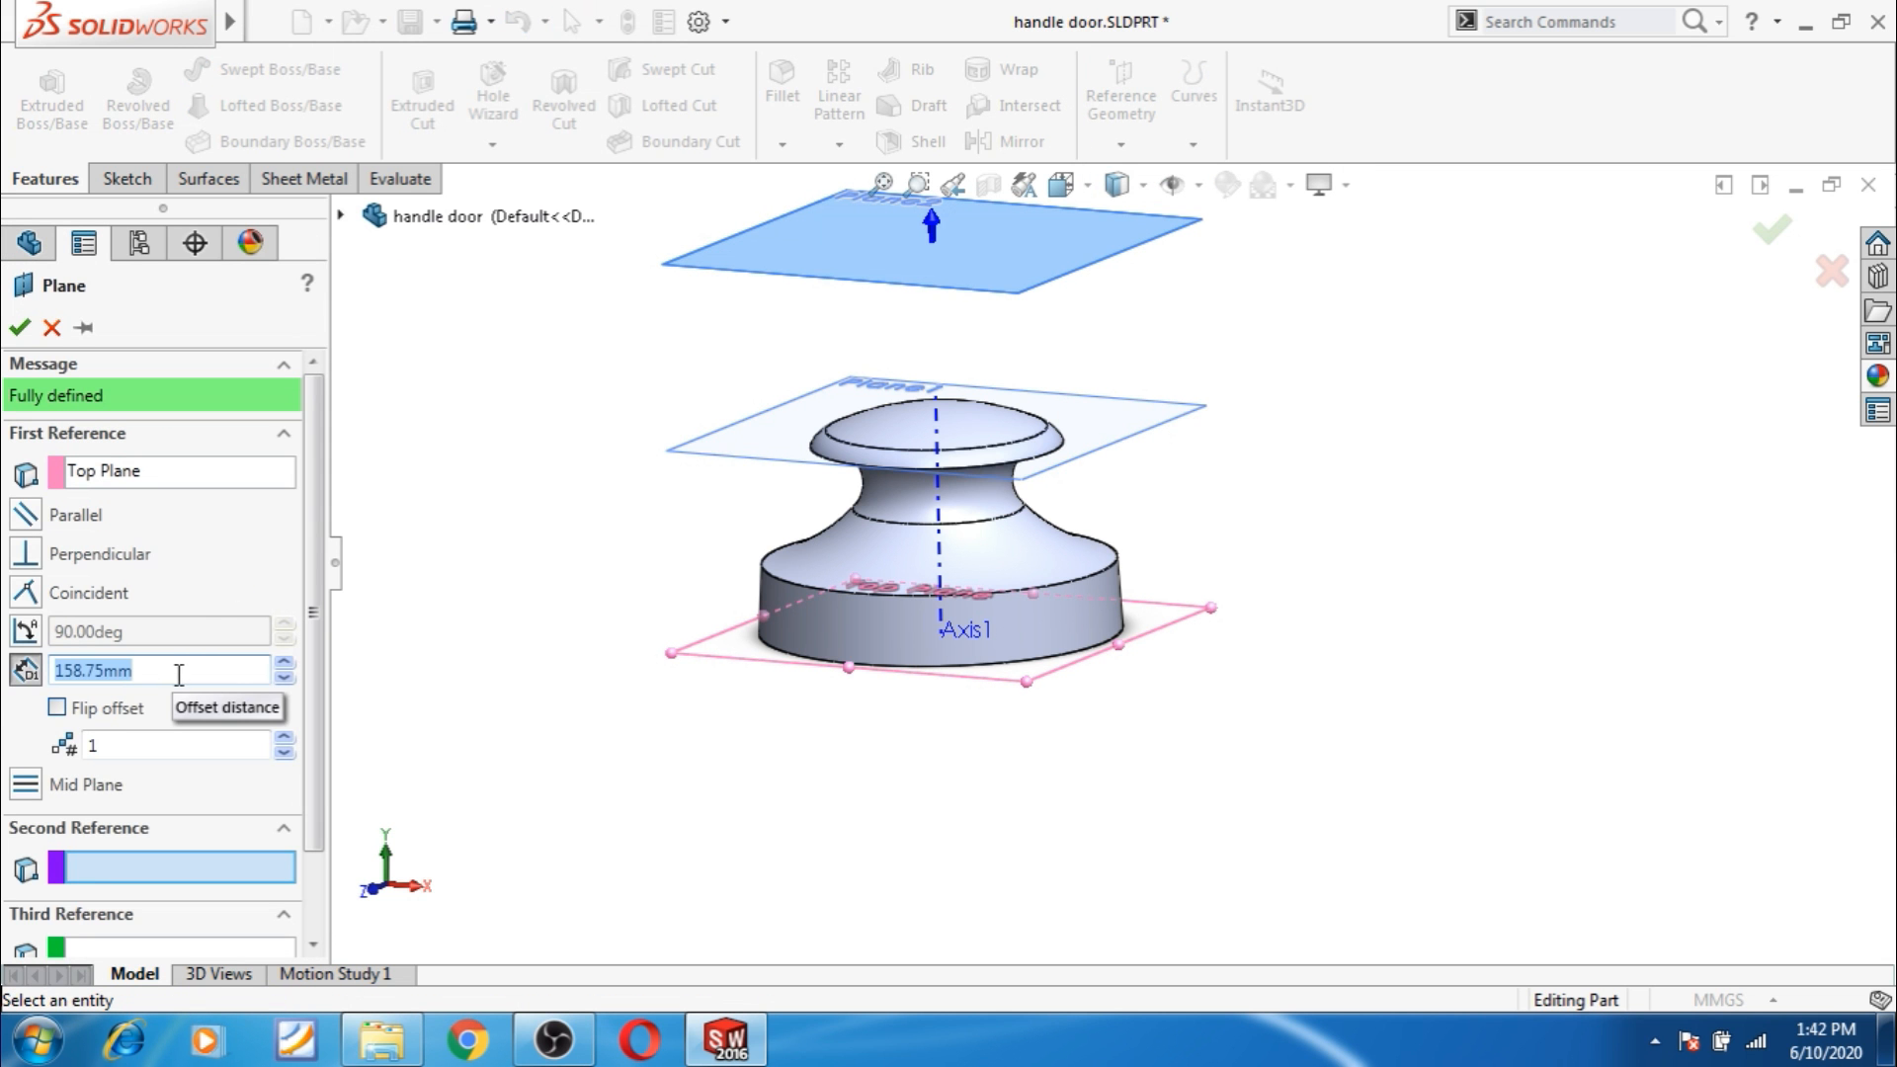
{"action": "type", "text": "19"}
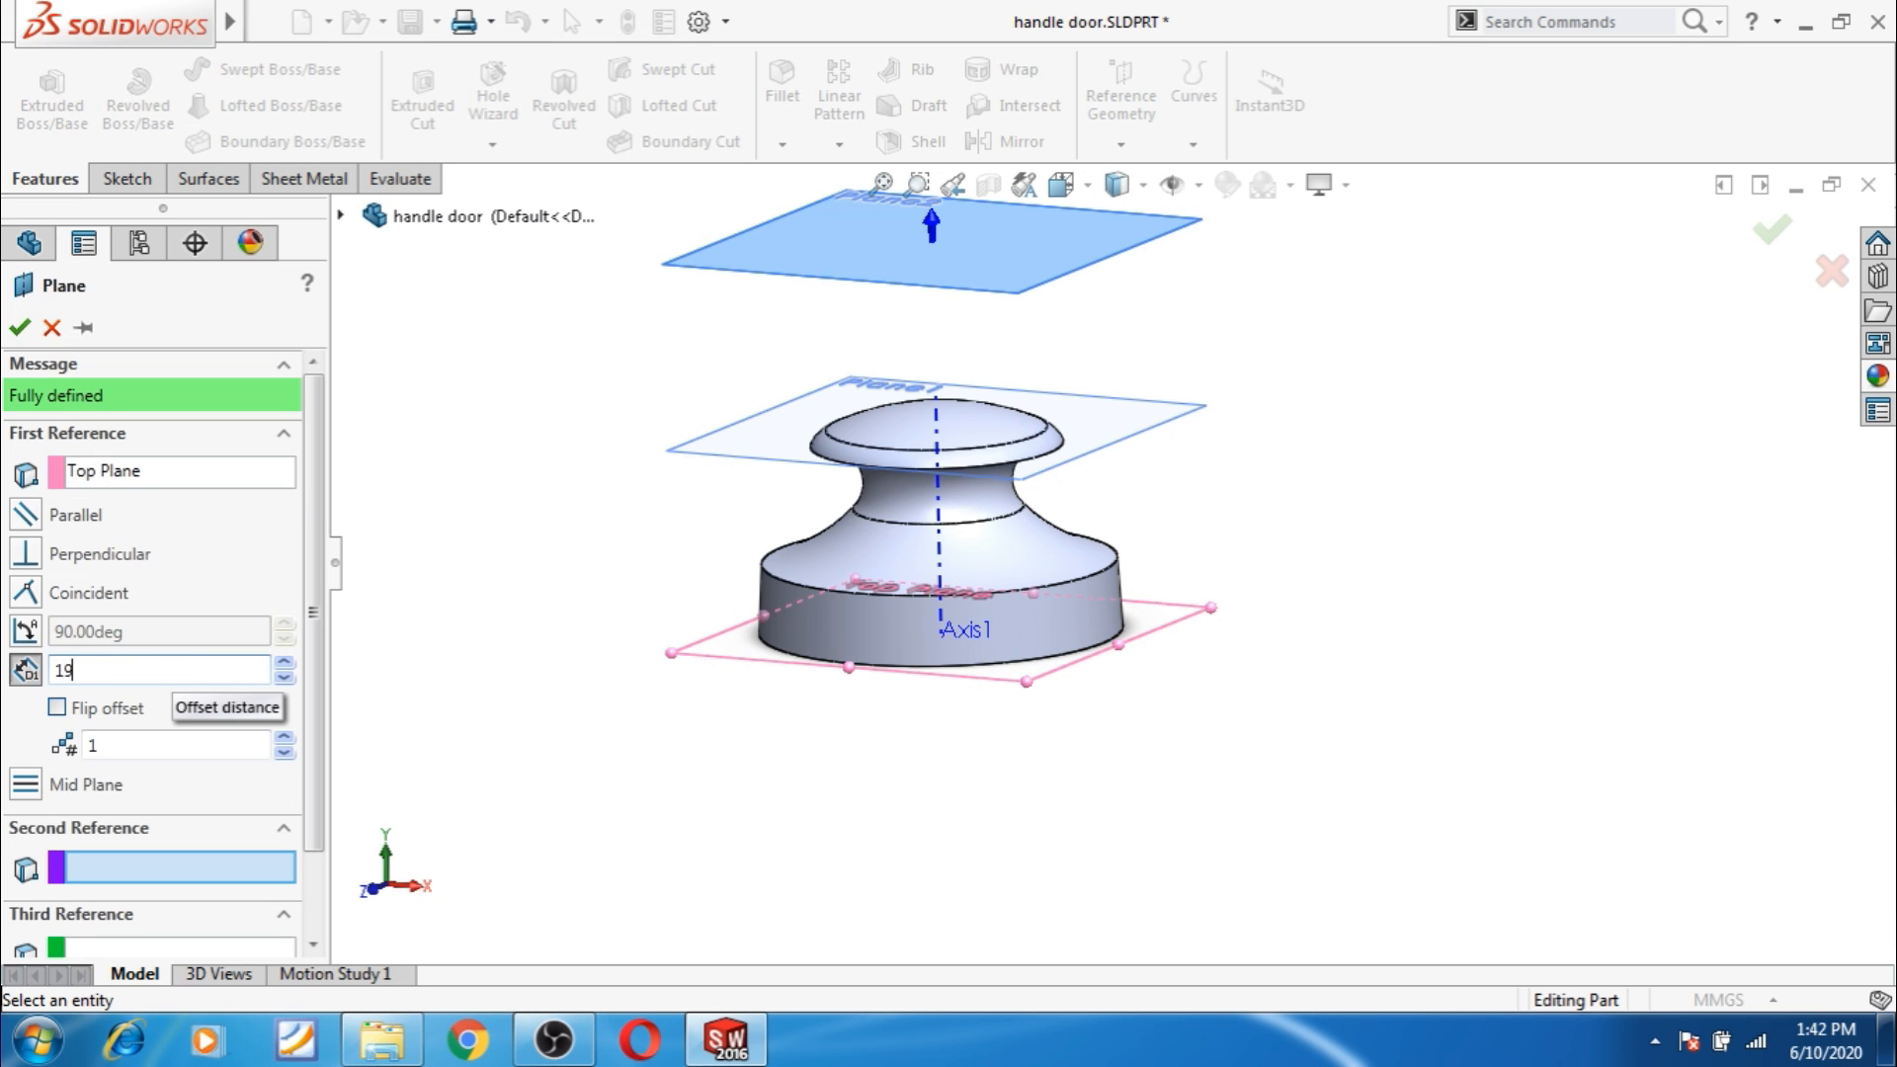
{"action": "type", "text": "0.5"}
{"action": "key", "text": "Return"}
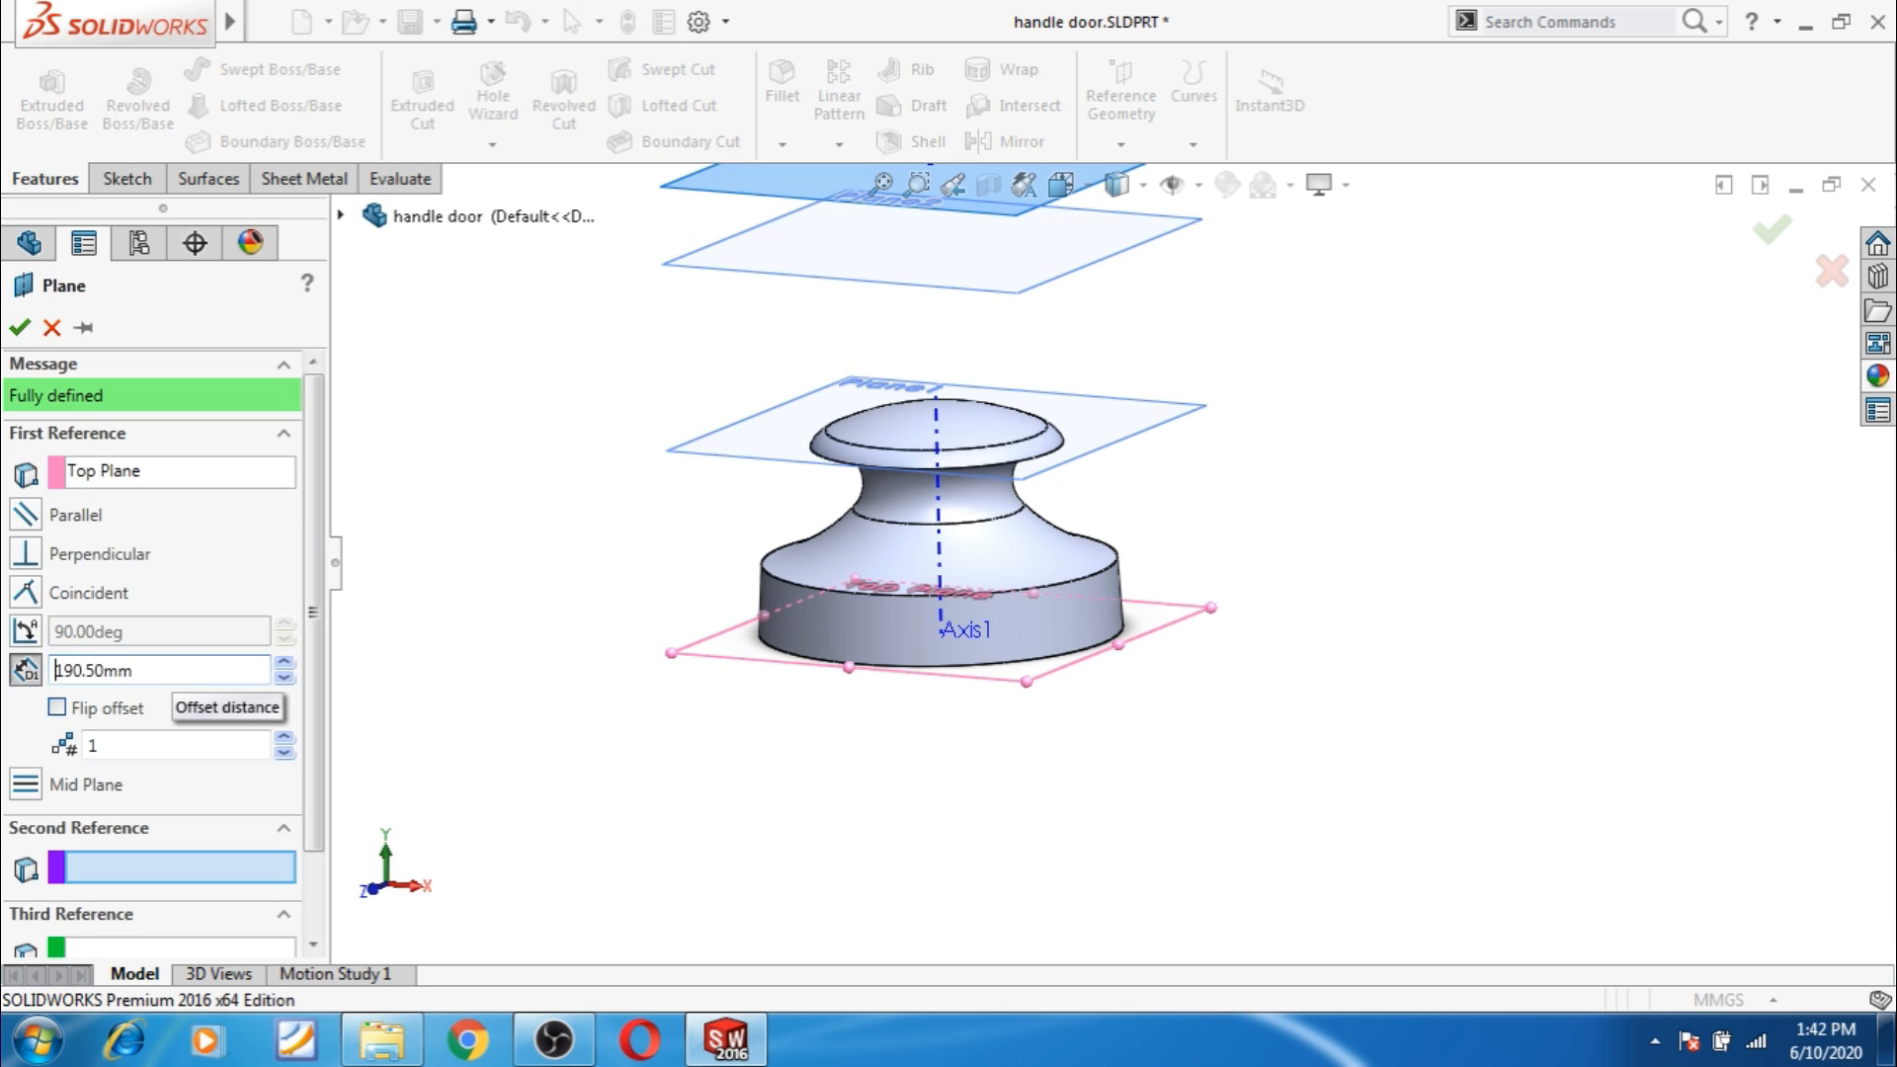
{"action": "left_click", "coordinate": [18, 327]}
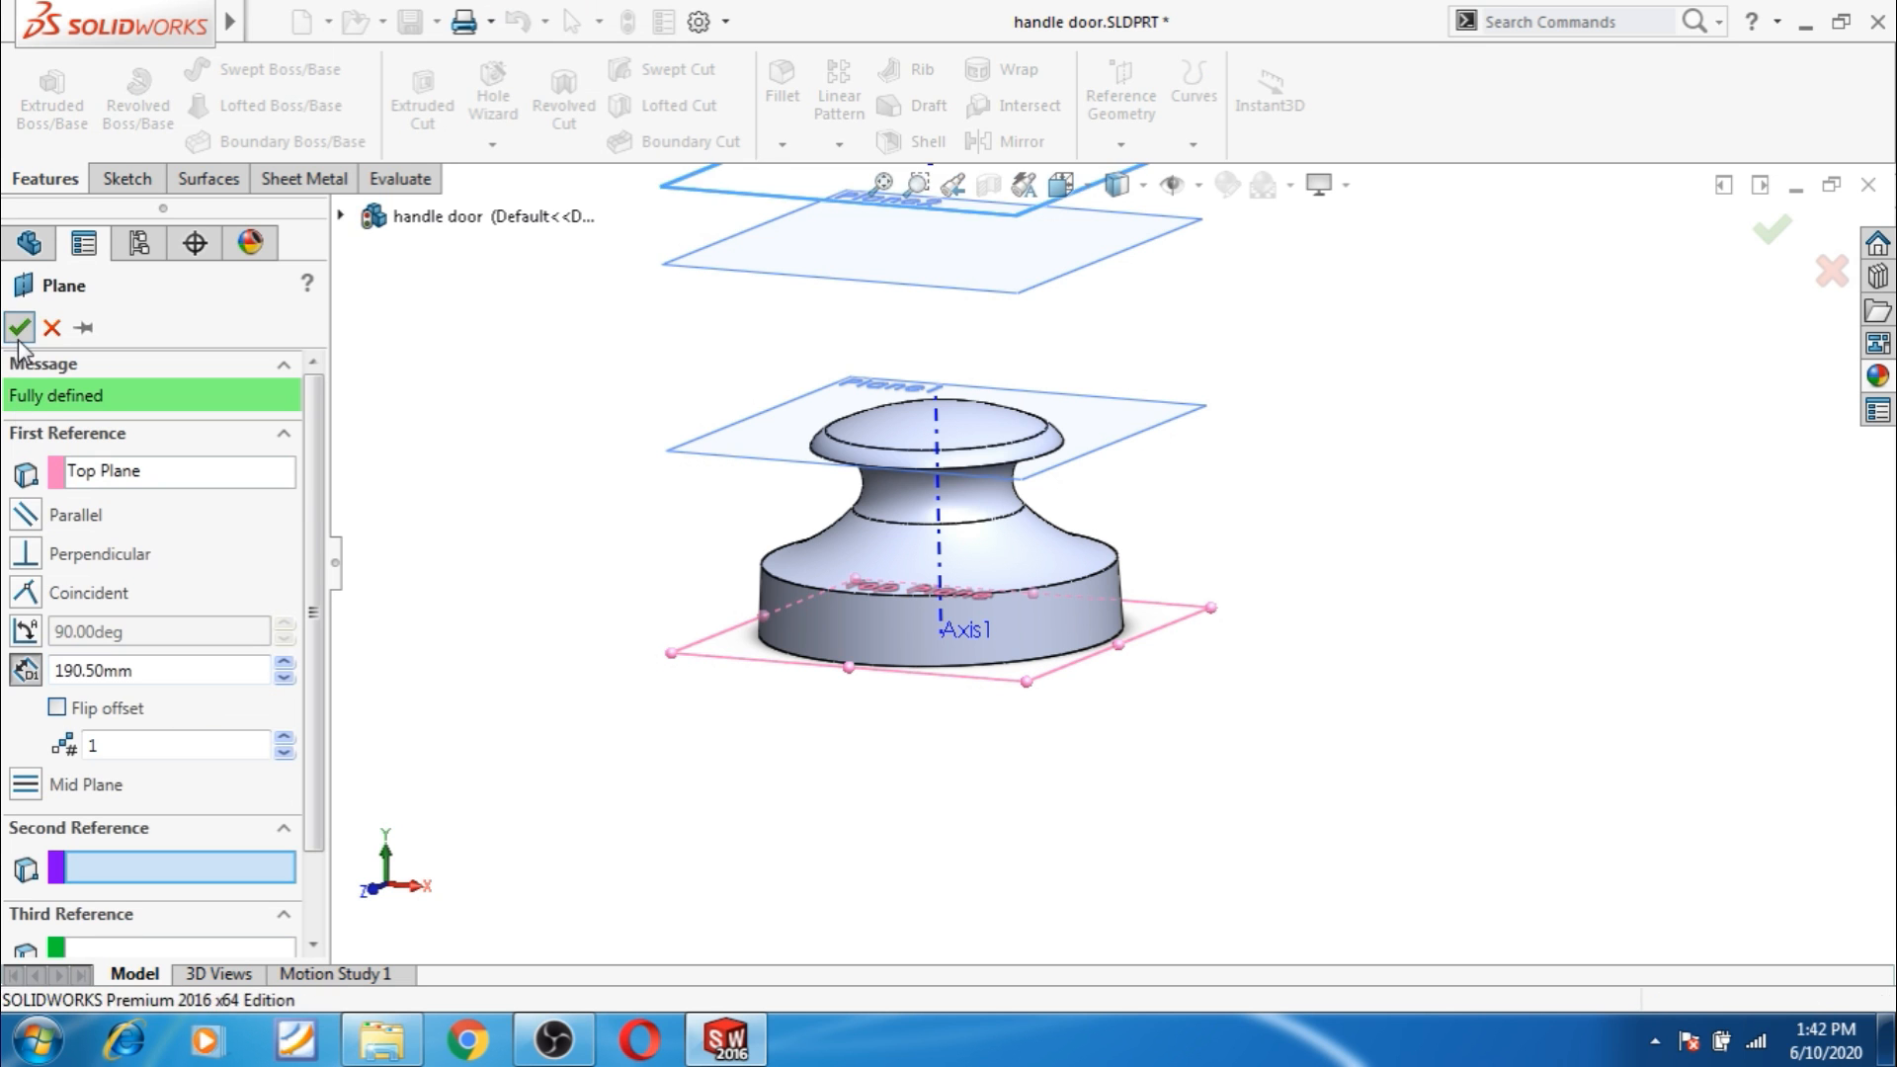
{"action": "scroll", "coordinate": [1163, 266], "scroll_direction": "down", "scroll_amount": 3}
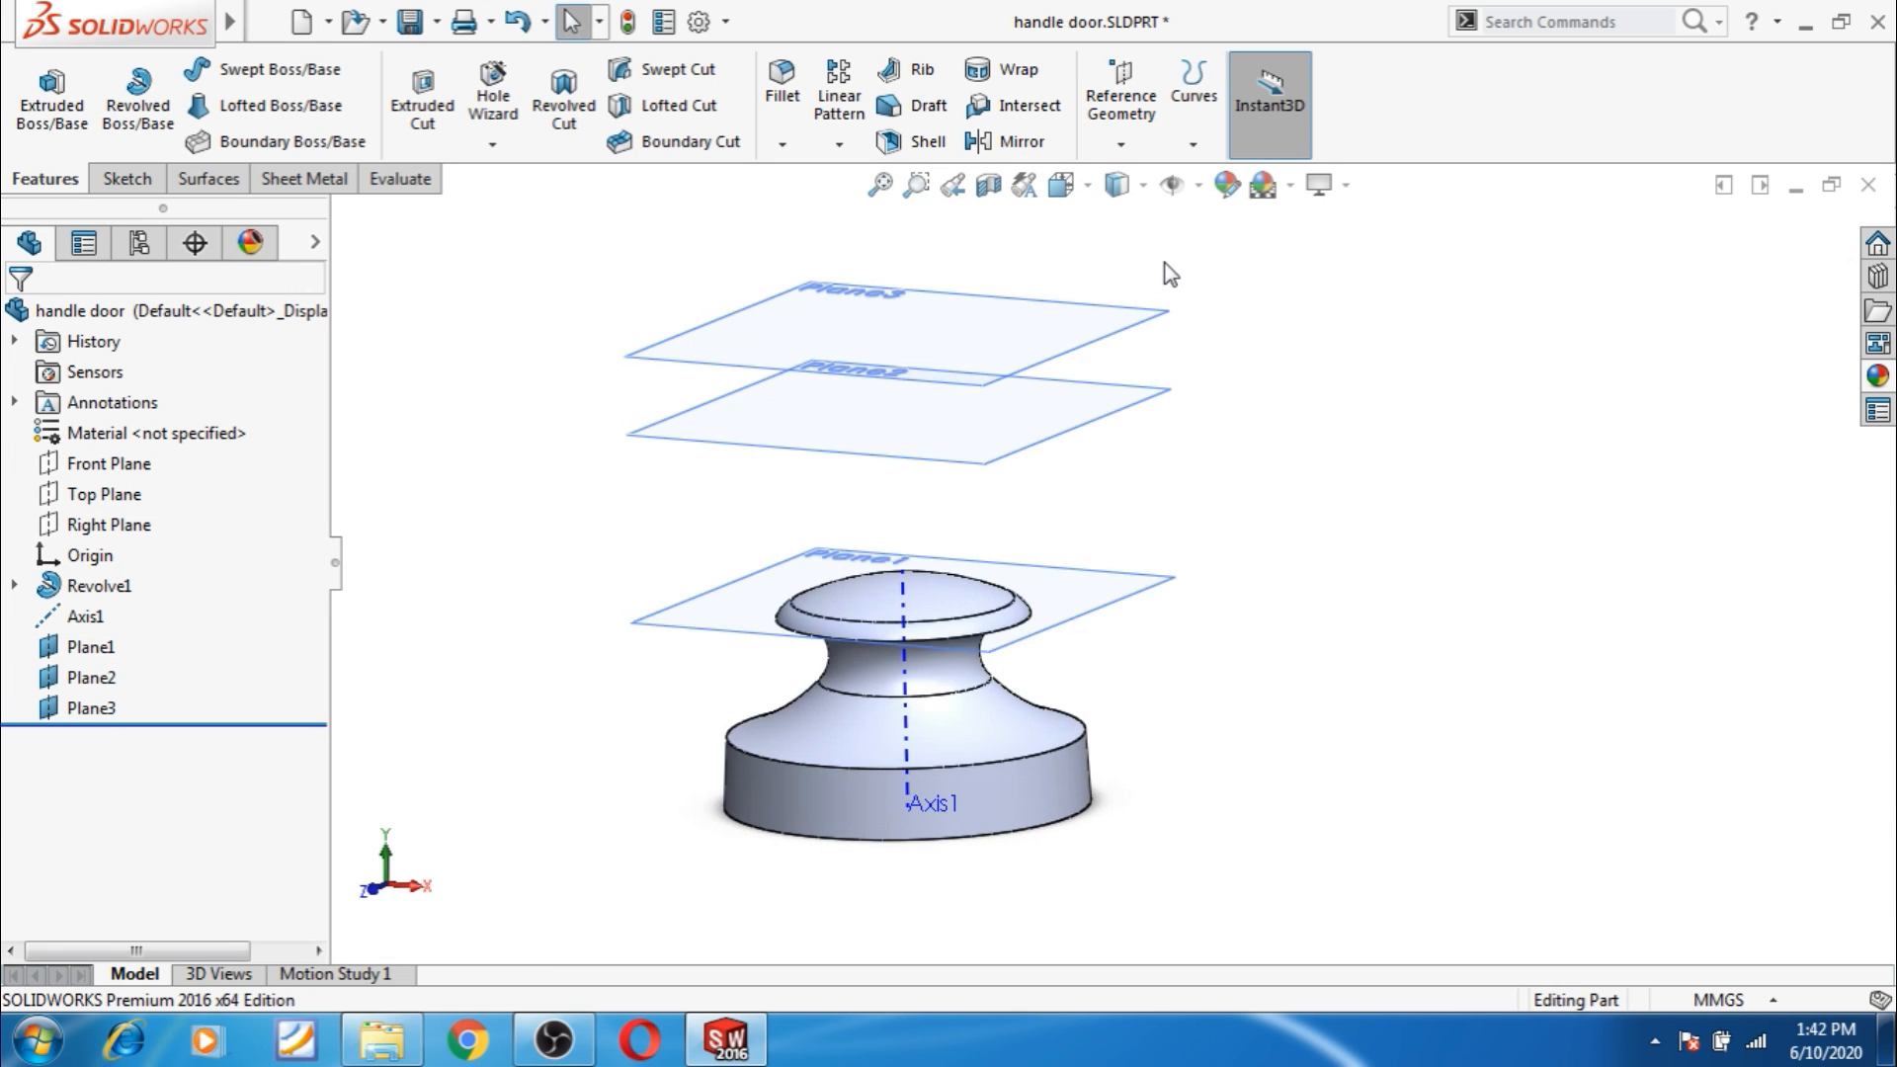
Add a reference plane parallel to the Top Plane at an upward offset of 215.9 mm.
{"action": "left_click", "coordinate": [104, 494]}
{"action": "left_click", "coordinate": [1121, 145]}
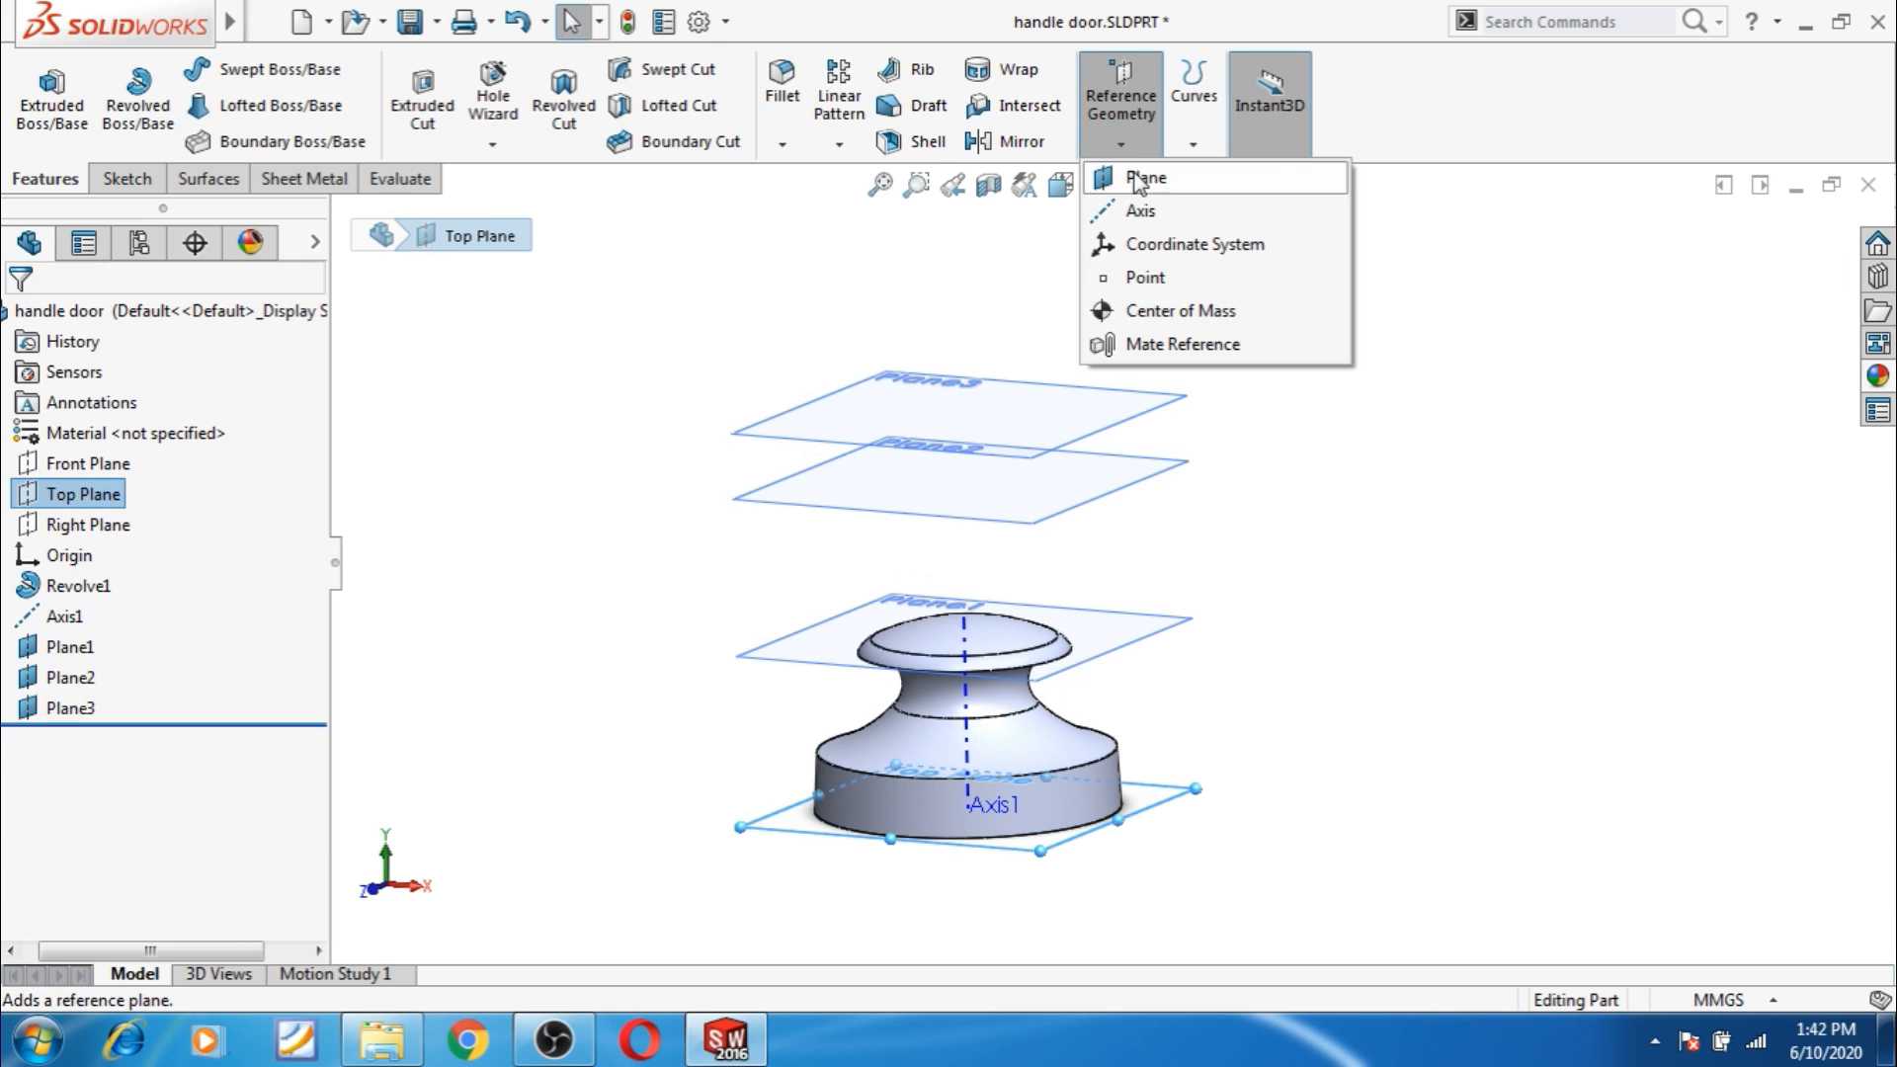
{"action": "left_click", "coordinate": [1144, 178]}
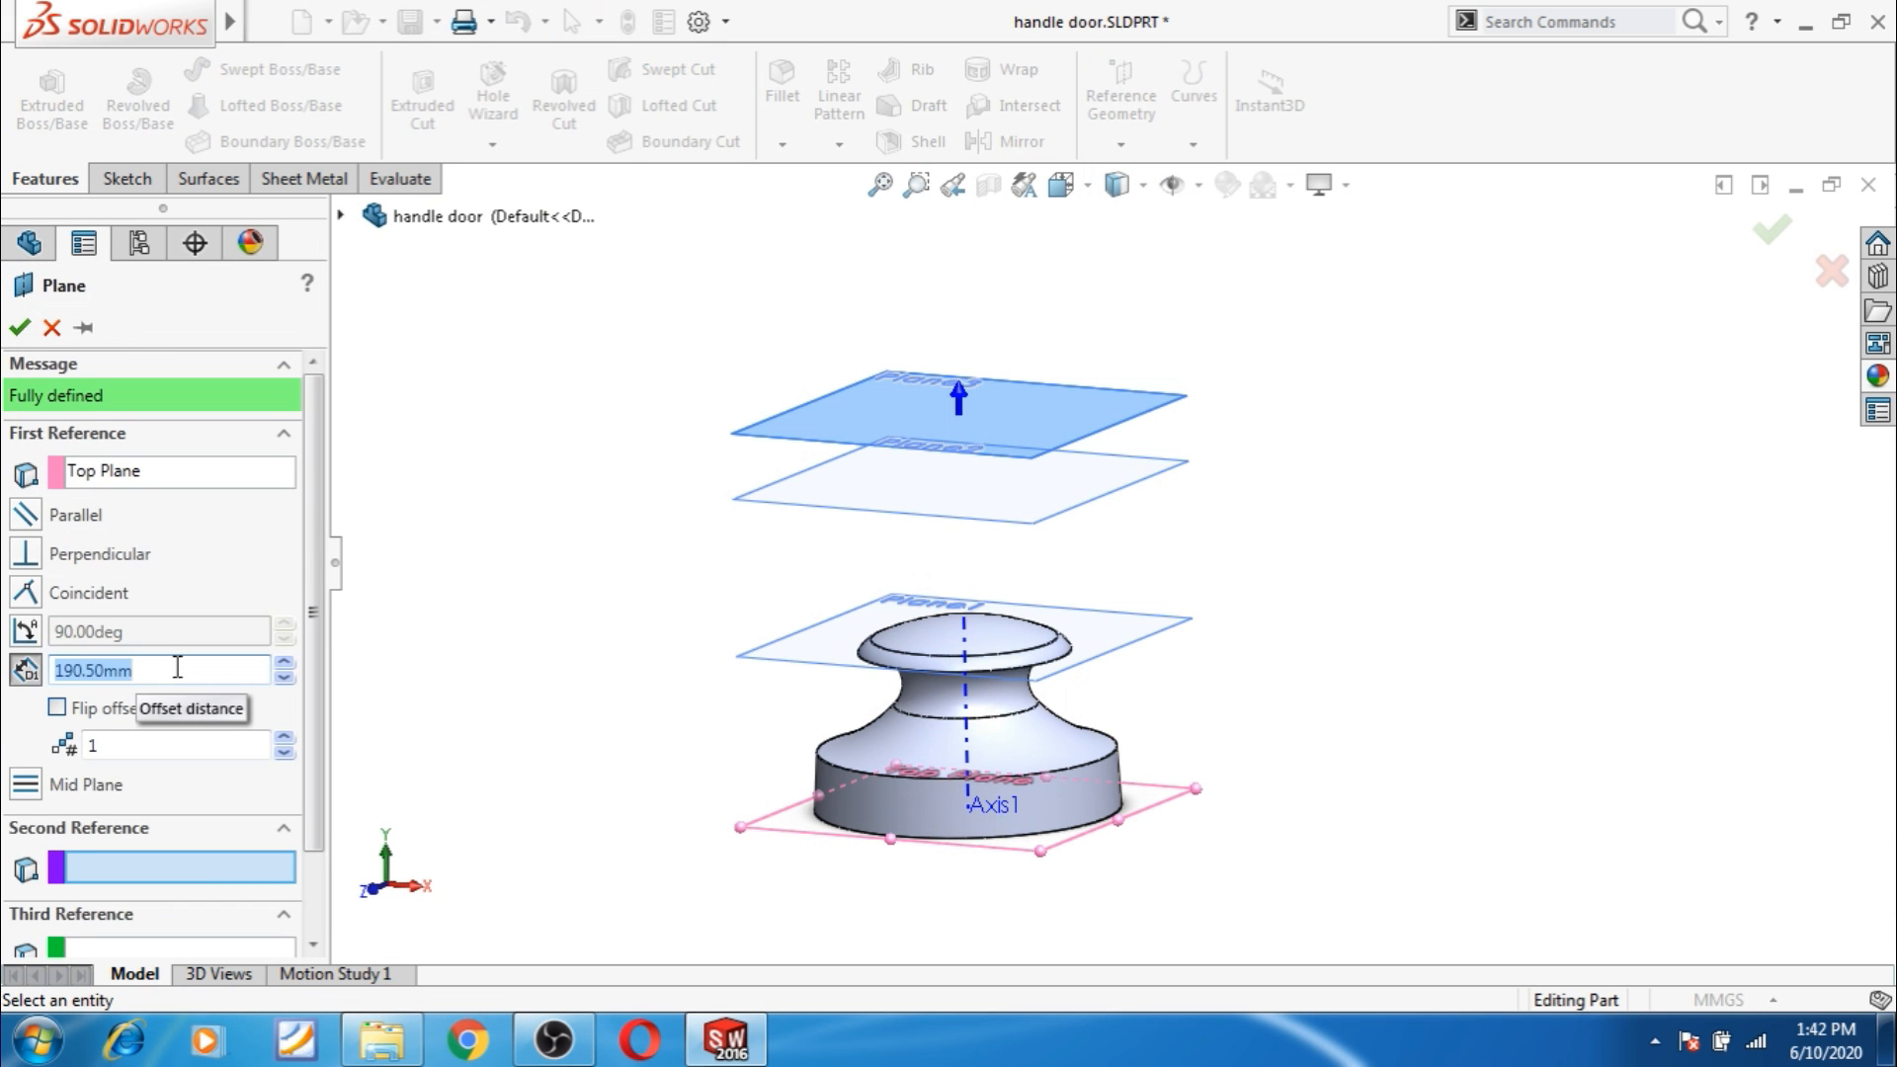
{"action": "type", "text": "215.9"}
{"action": "key", "text": "Return"}
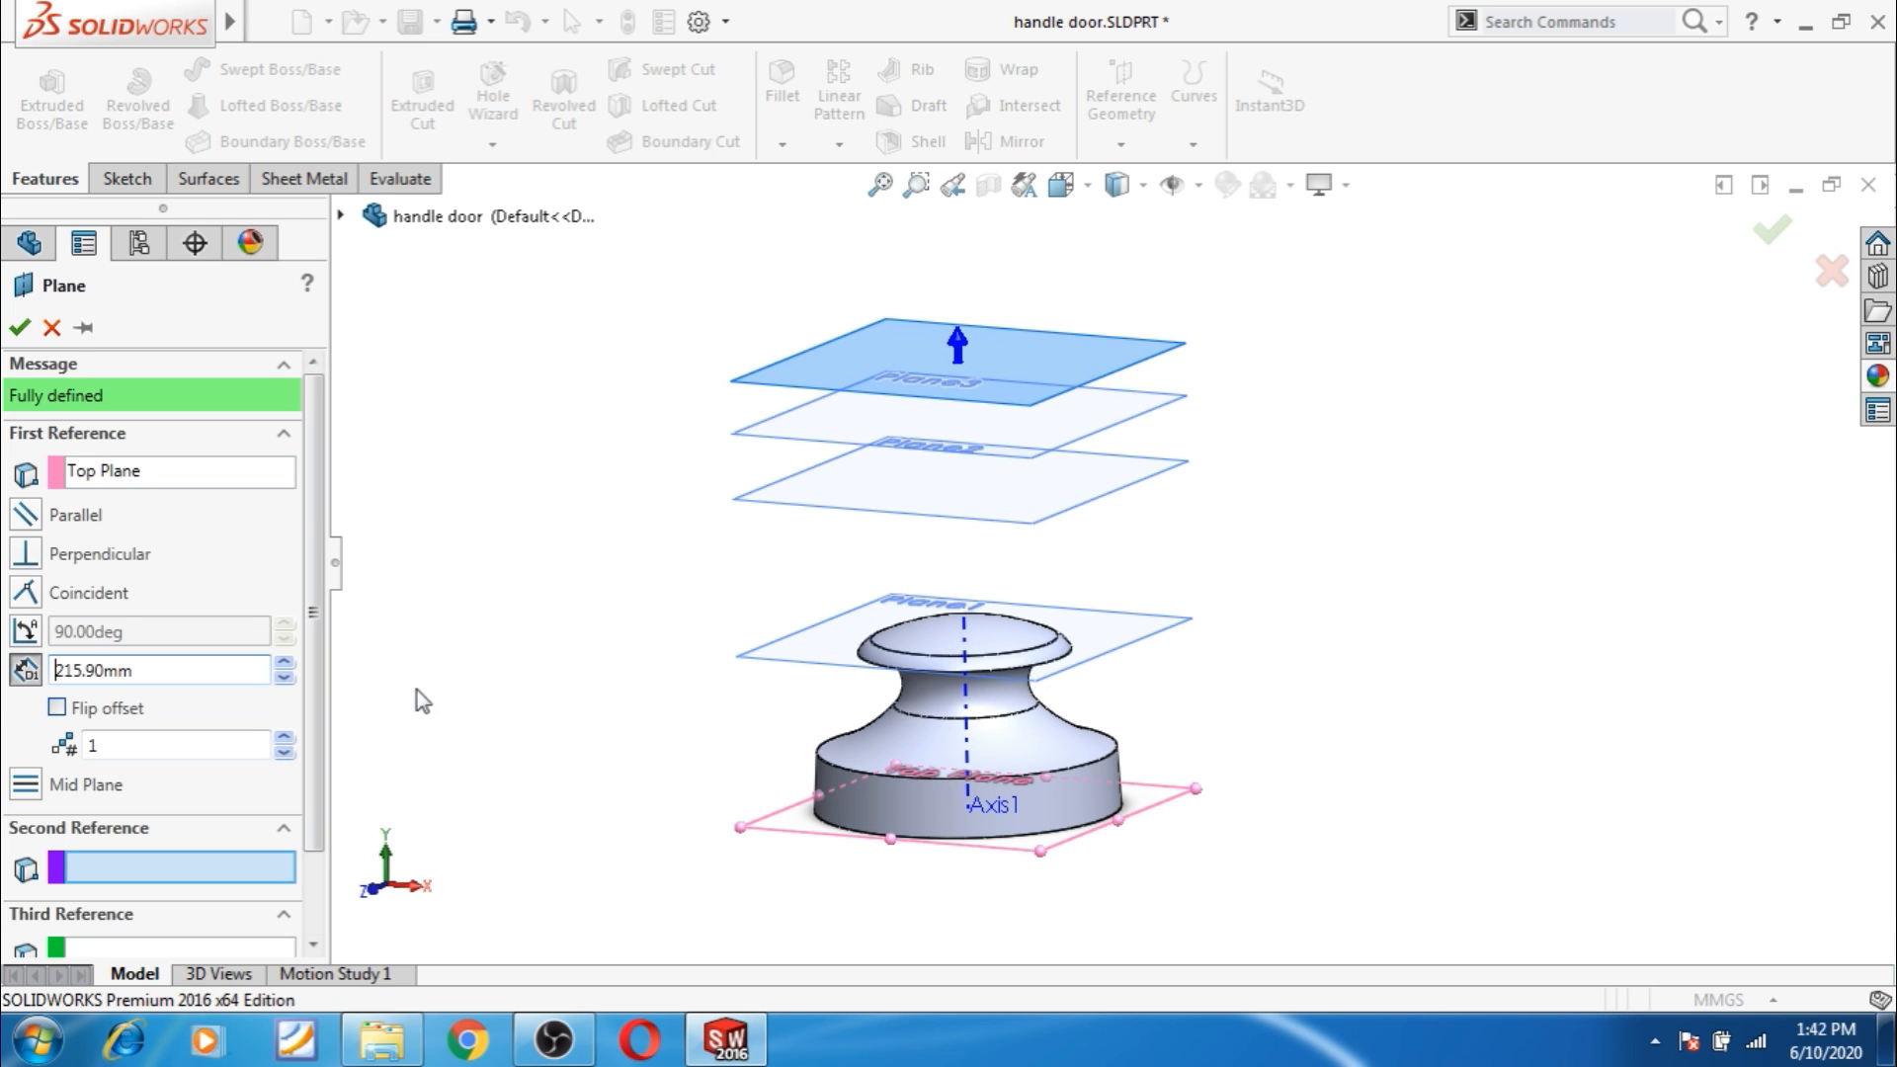
{"action": "left_click", "coordinate": [19, 327]}
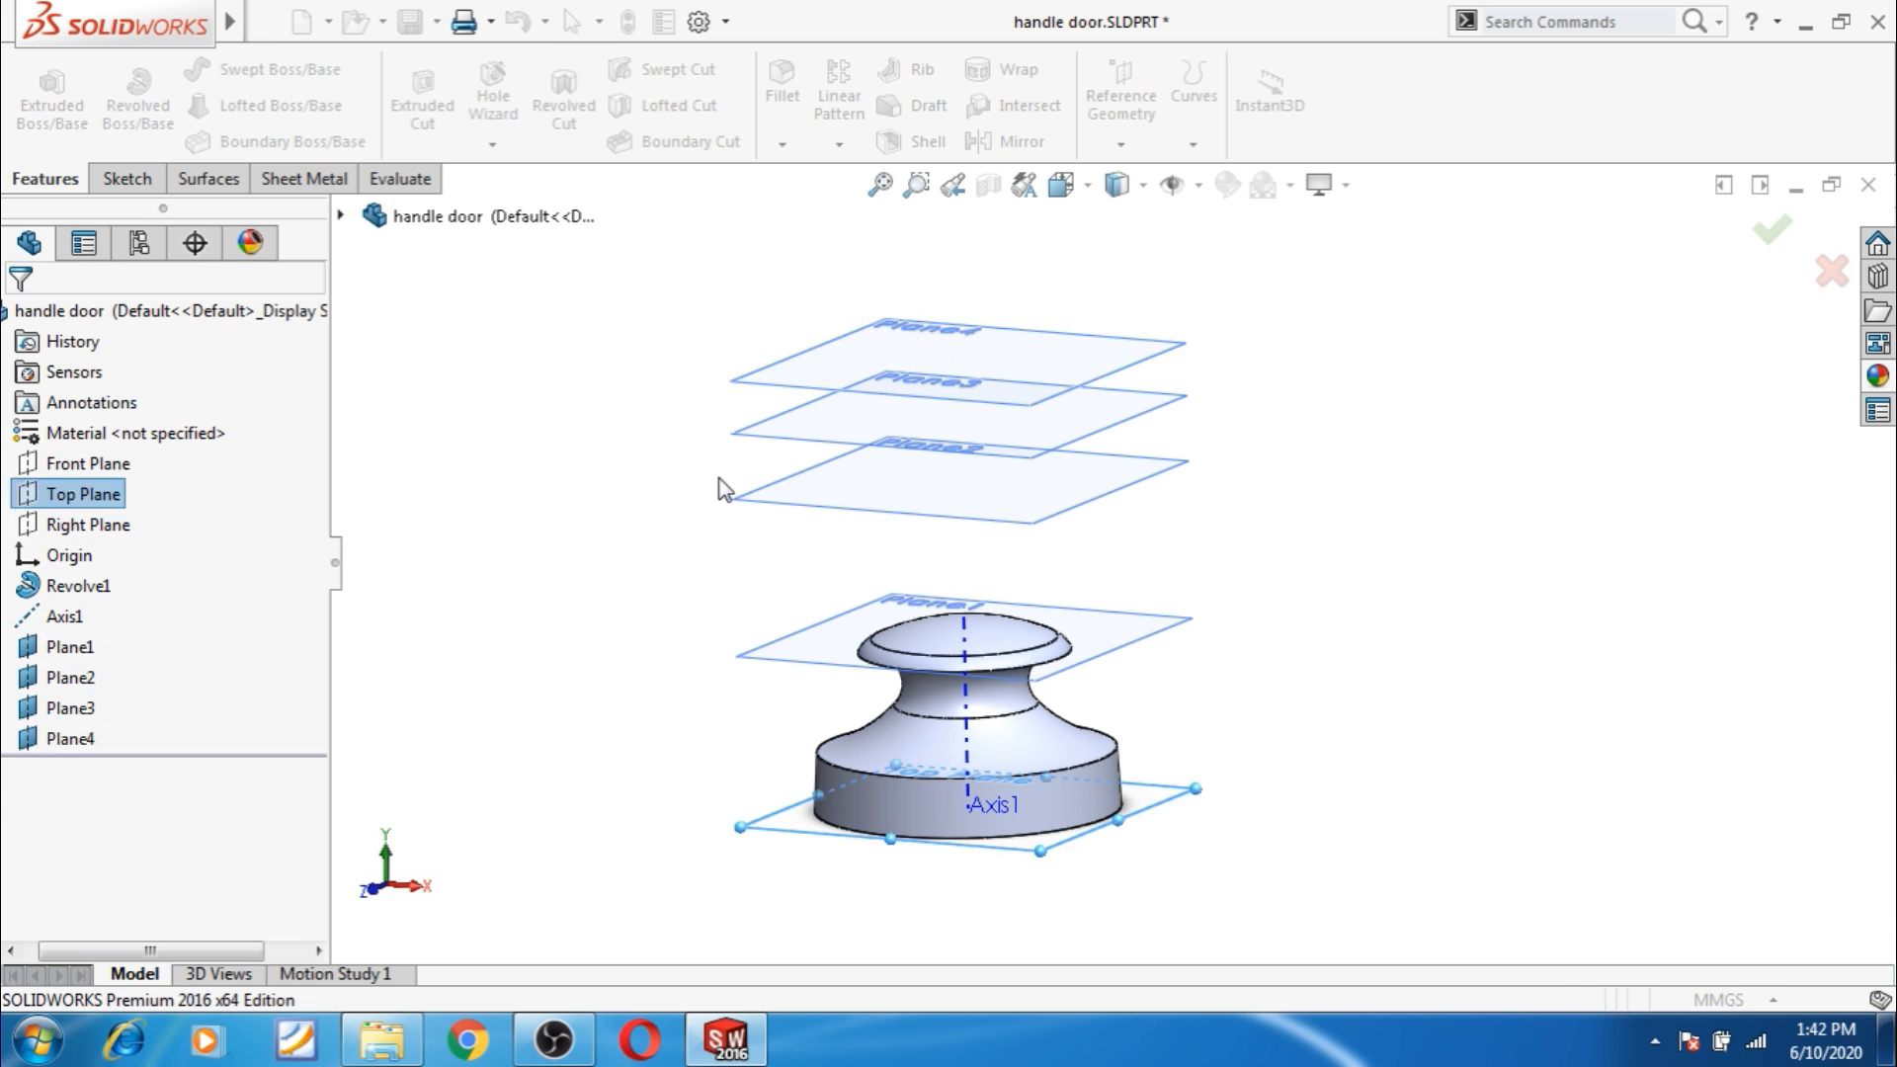
{"action": "left_click", "coordinate": [693, 480]}
Create a reference plane 234.95 mm above the Top Plane.
{"action": "left_click", "coordinate": [56, 497]}
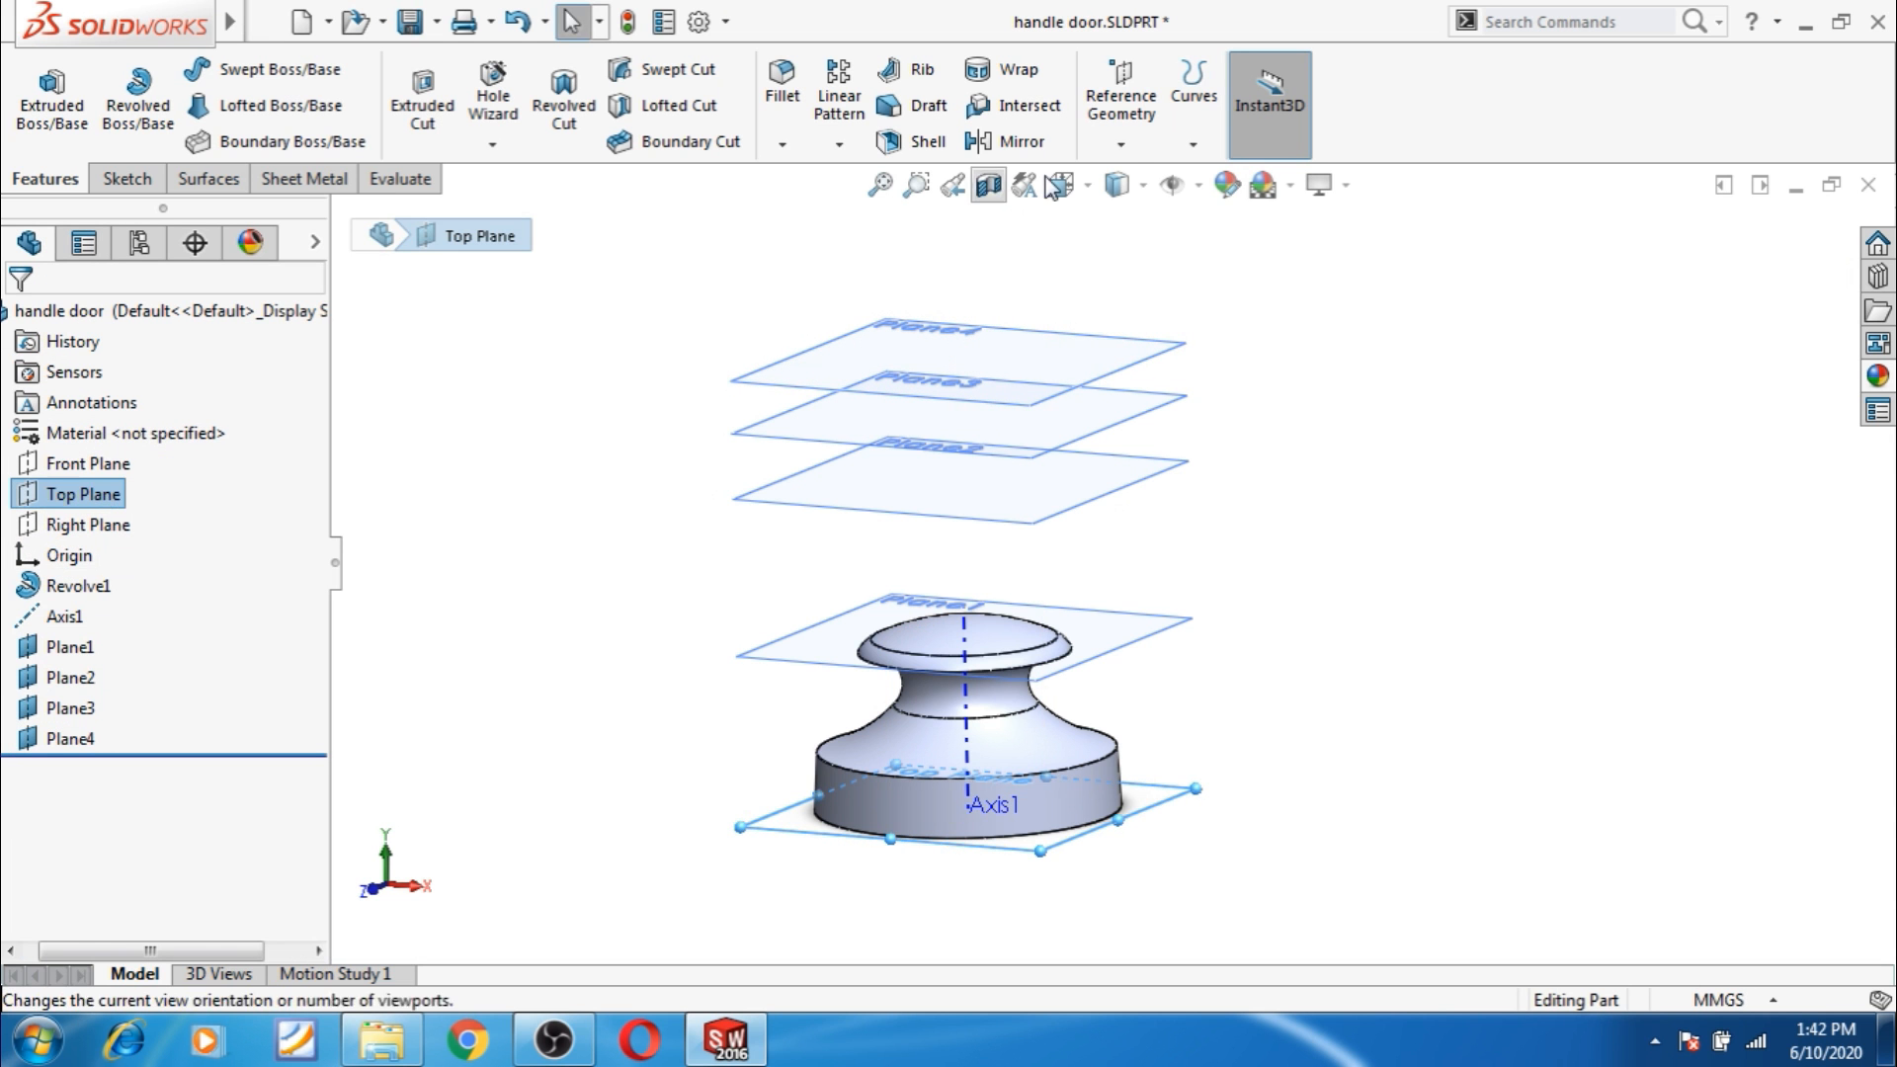
{"action": "left_click", "coordinate": [1121, 144]}
{"action": "left_click", "coordinate": [1138, 180]}
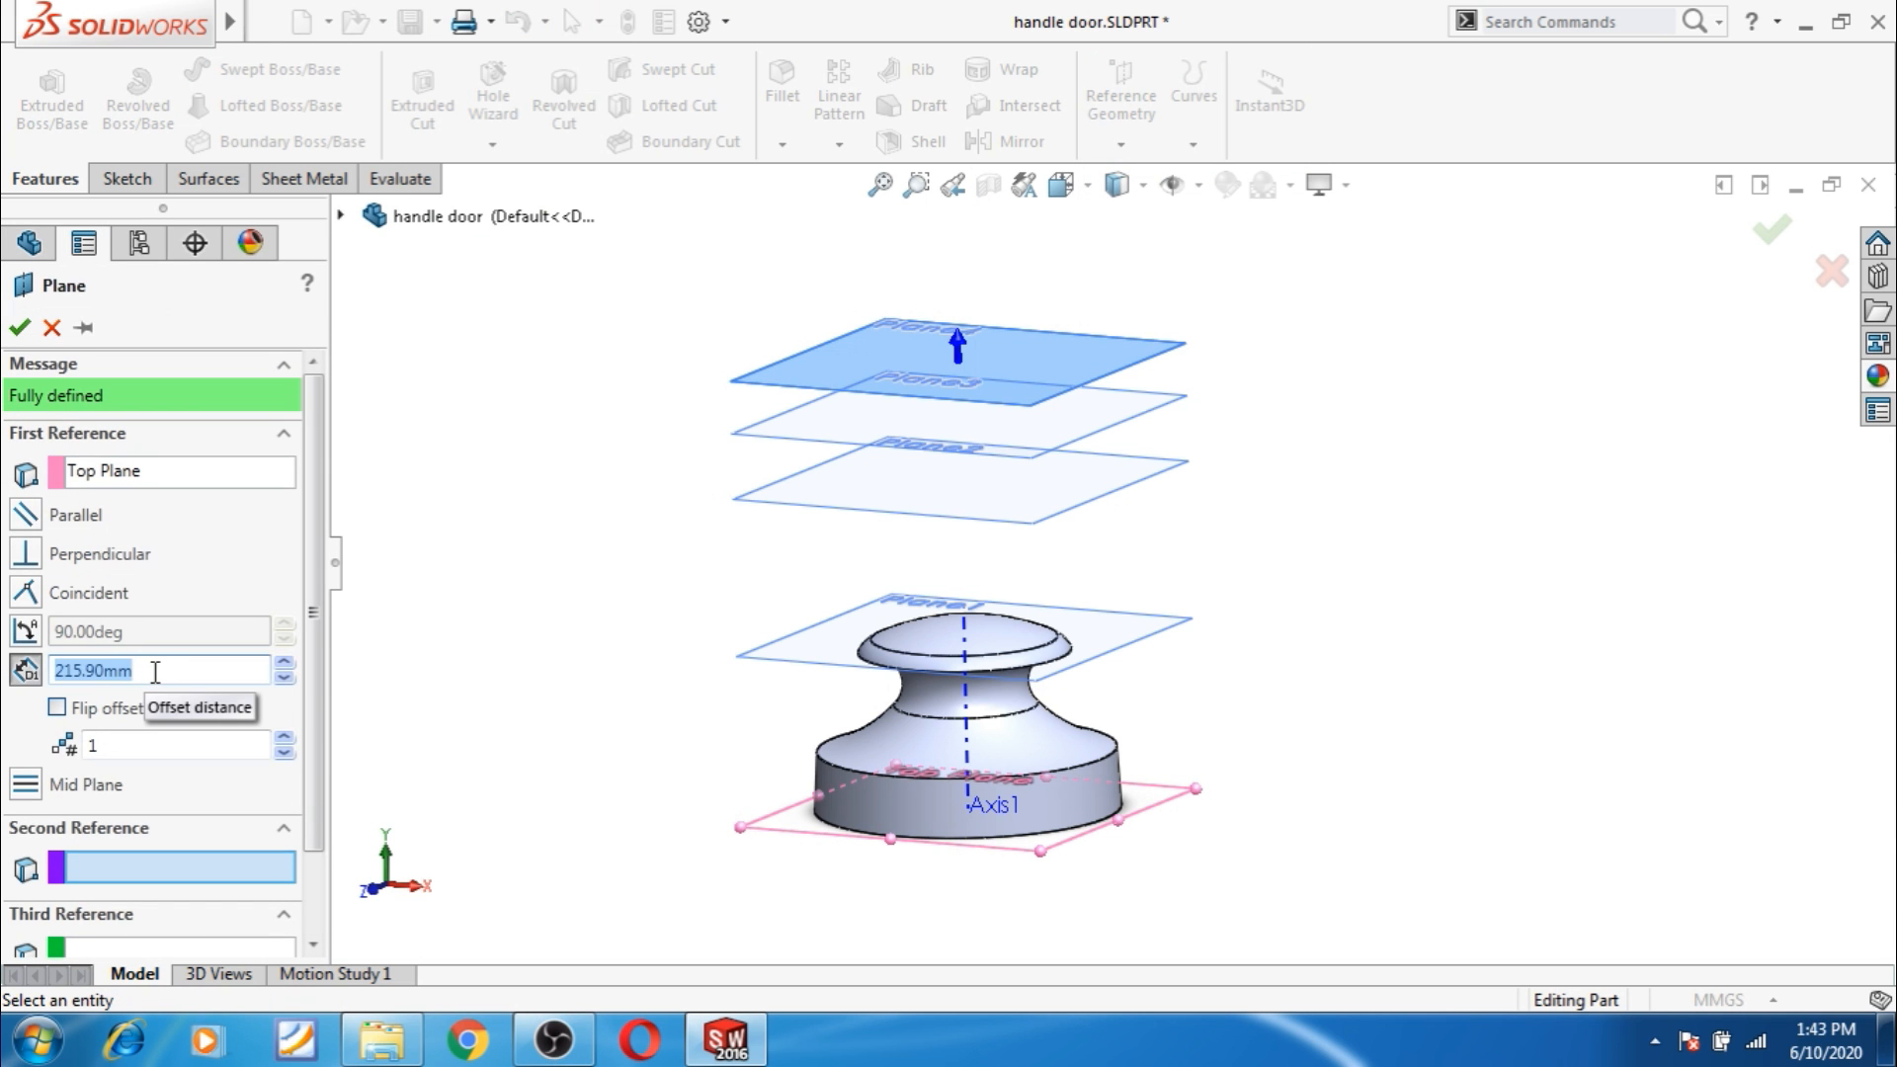
{"action": "type", "text": "234.95"}
{"action": "key", "text": "Return"}
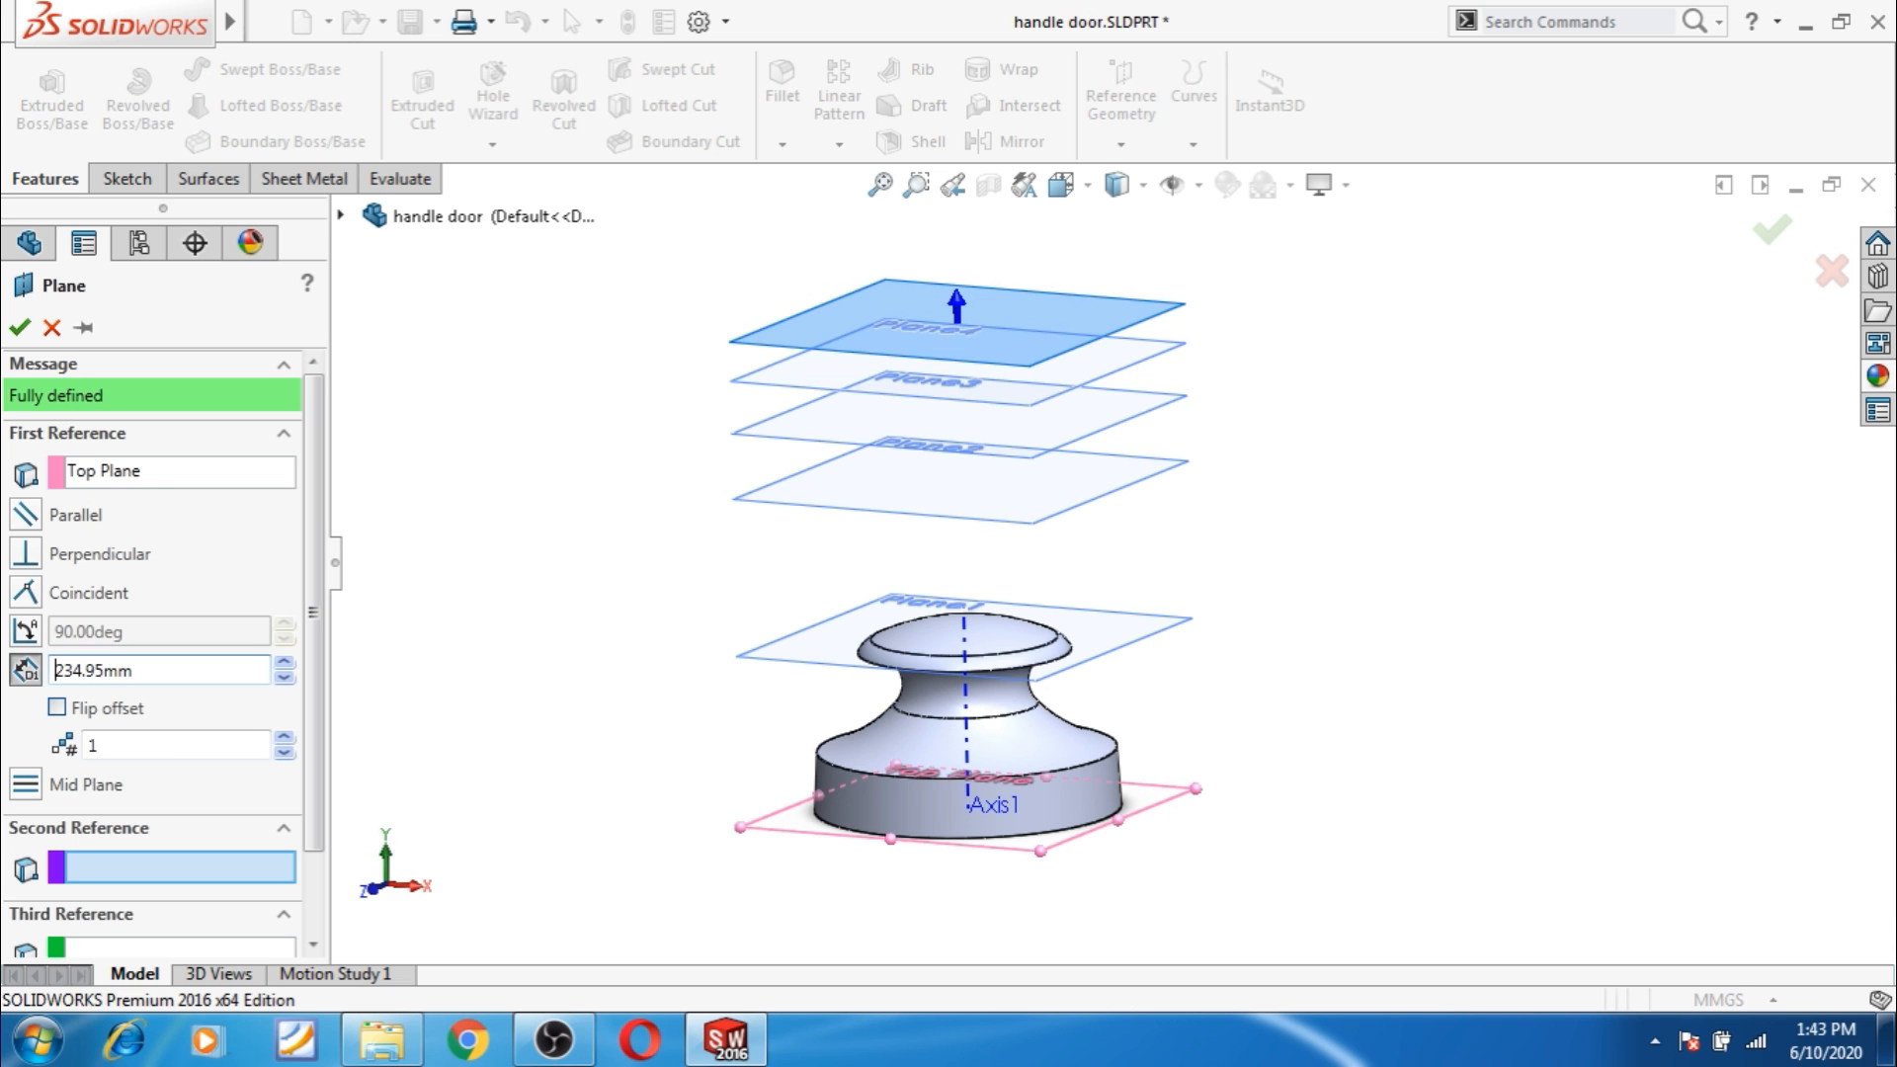
{"action": "left_click", "coordinate": [18, 327]}
Create a reference plane 254 mm above the Top Plane.
{"action": "left_click", "coordinate": [40, 494]}
{"action": "left_click", "coordinate": [1121, 138]}
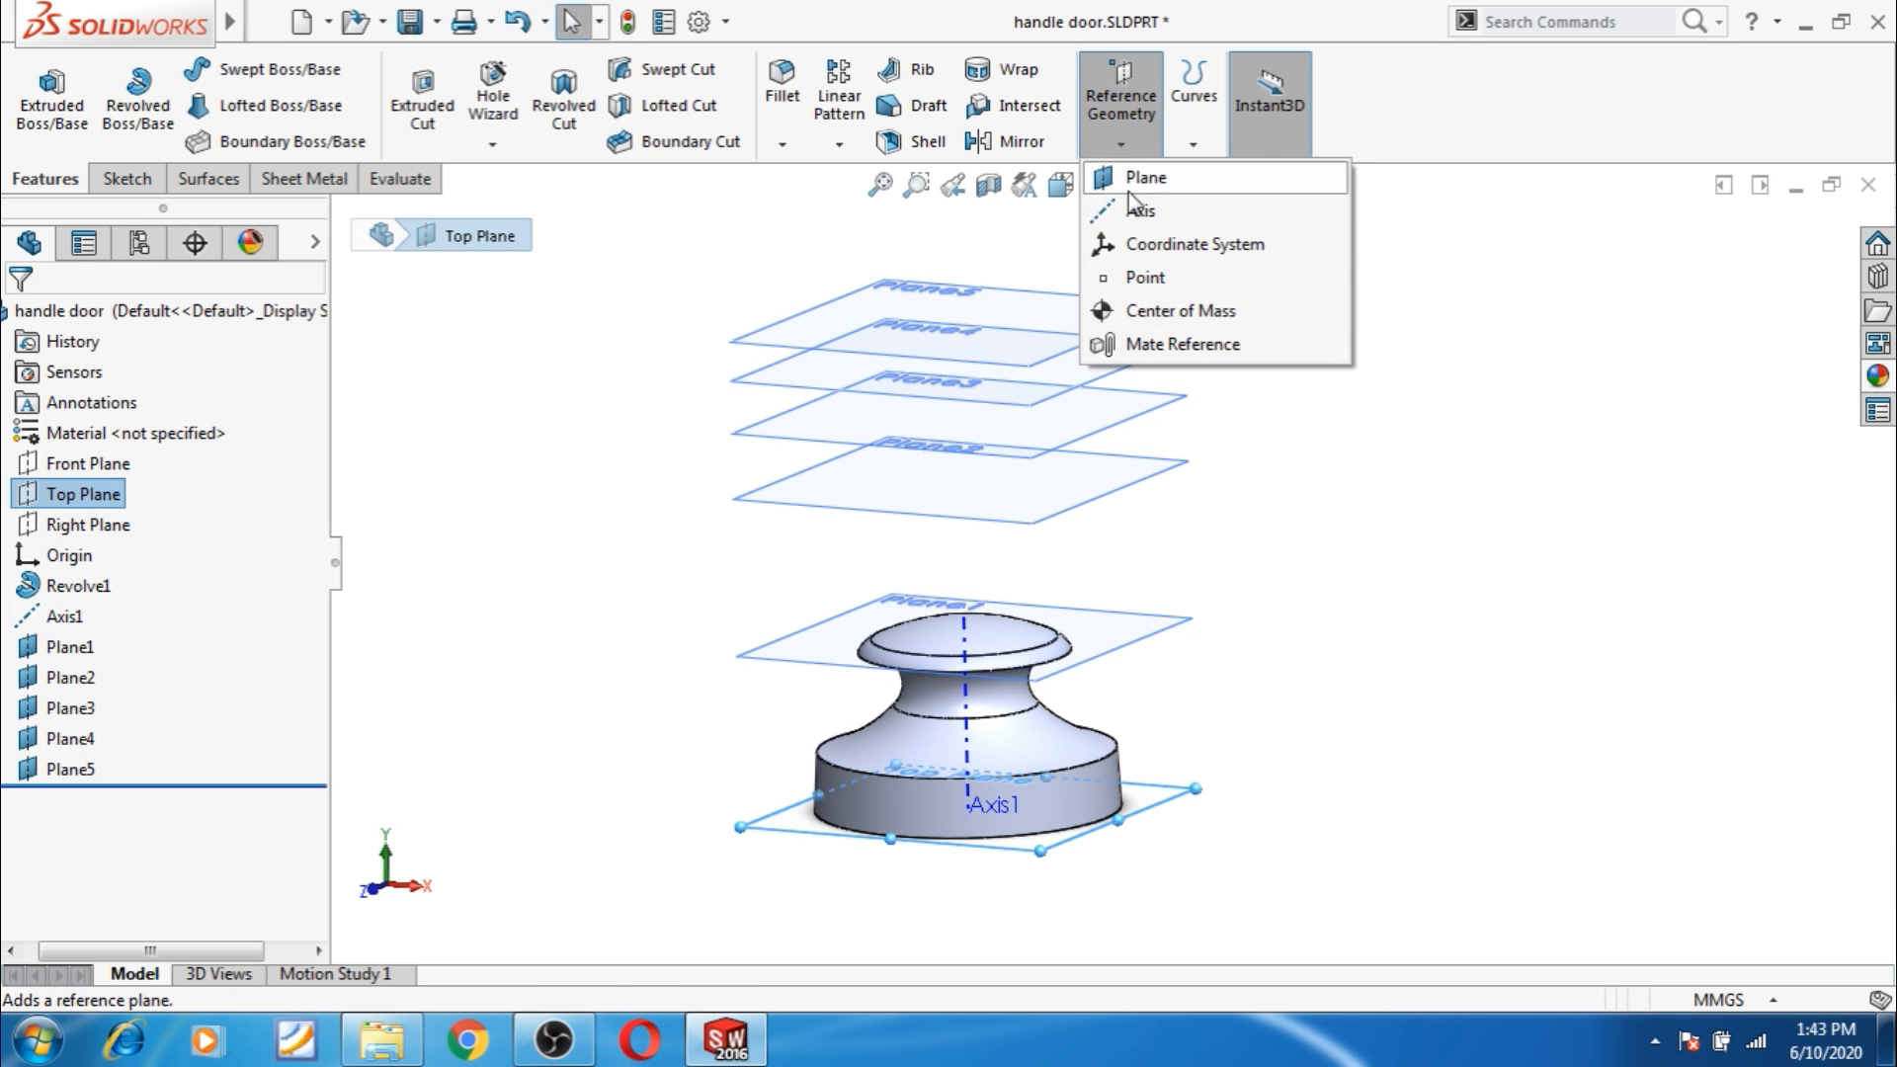
{"action": "left_click", "coordinate": [1144, 178]}
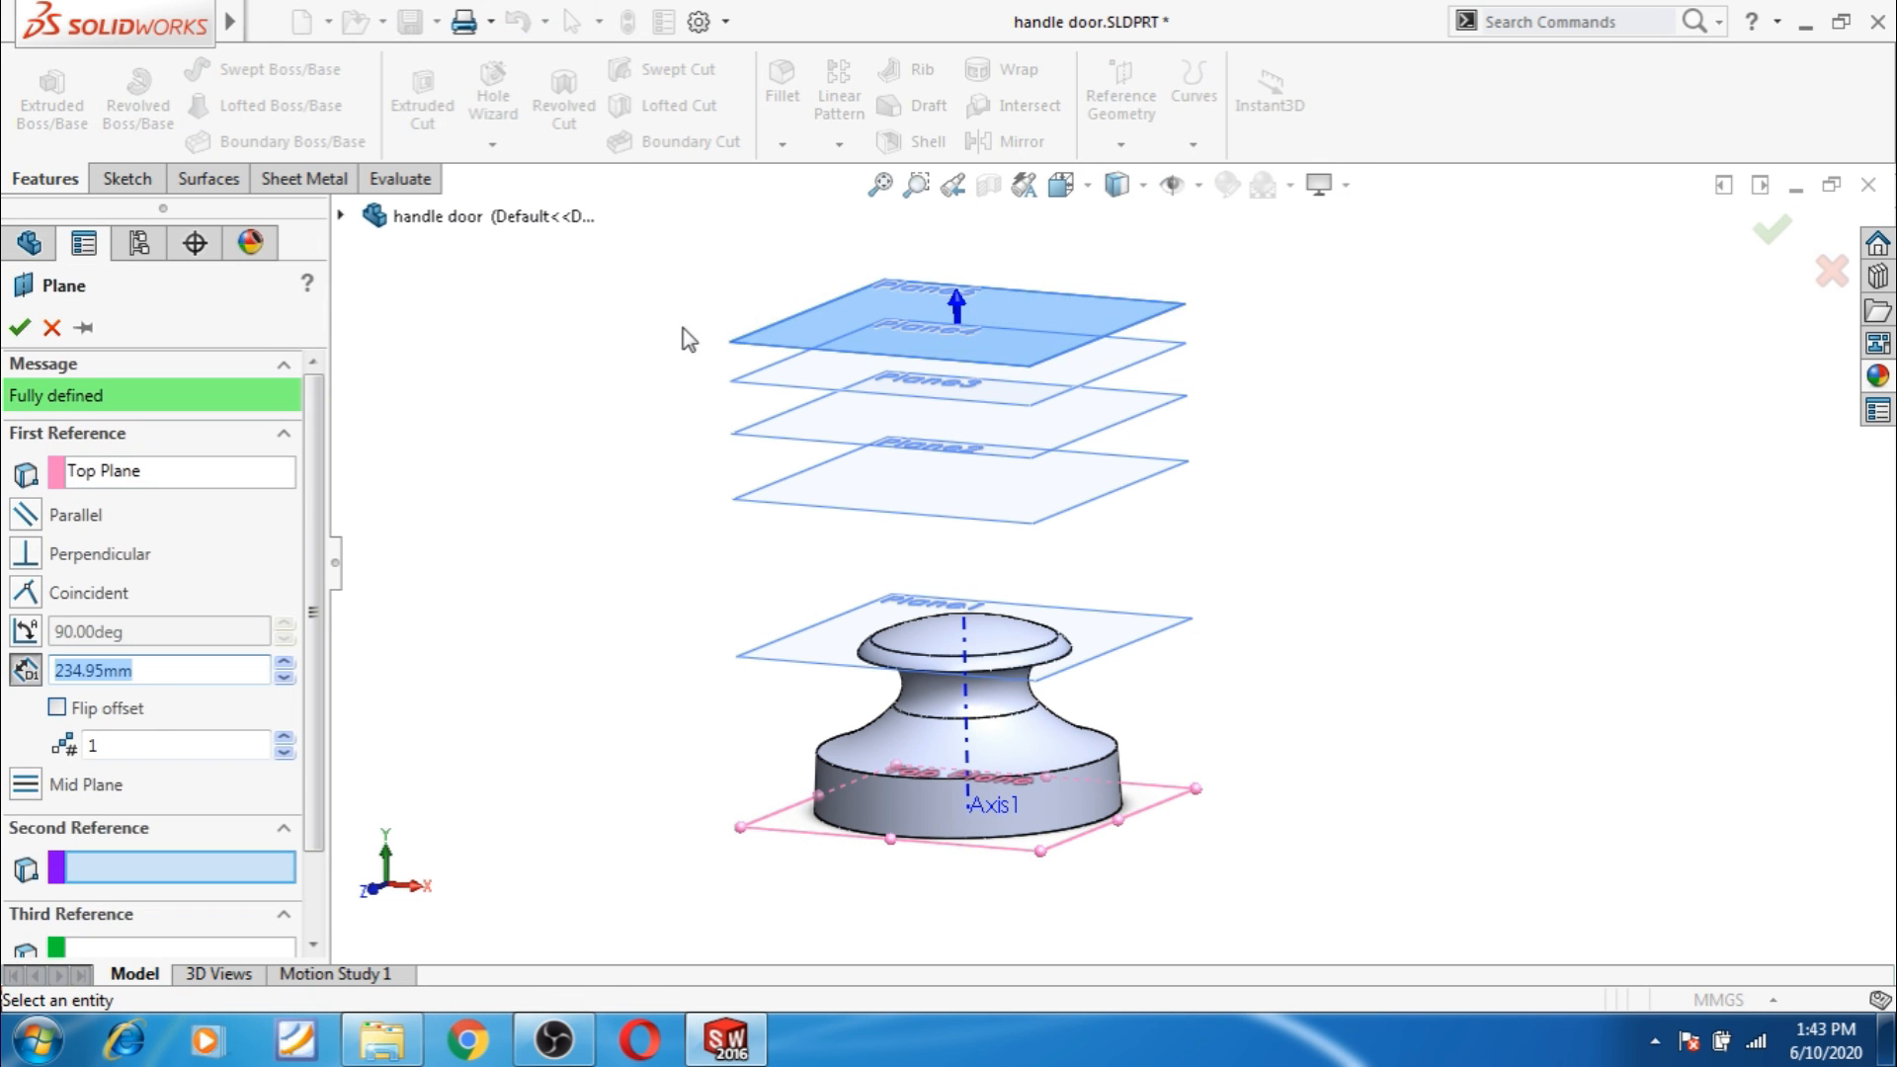
{"action": "type", "text": "254"}
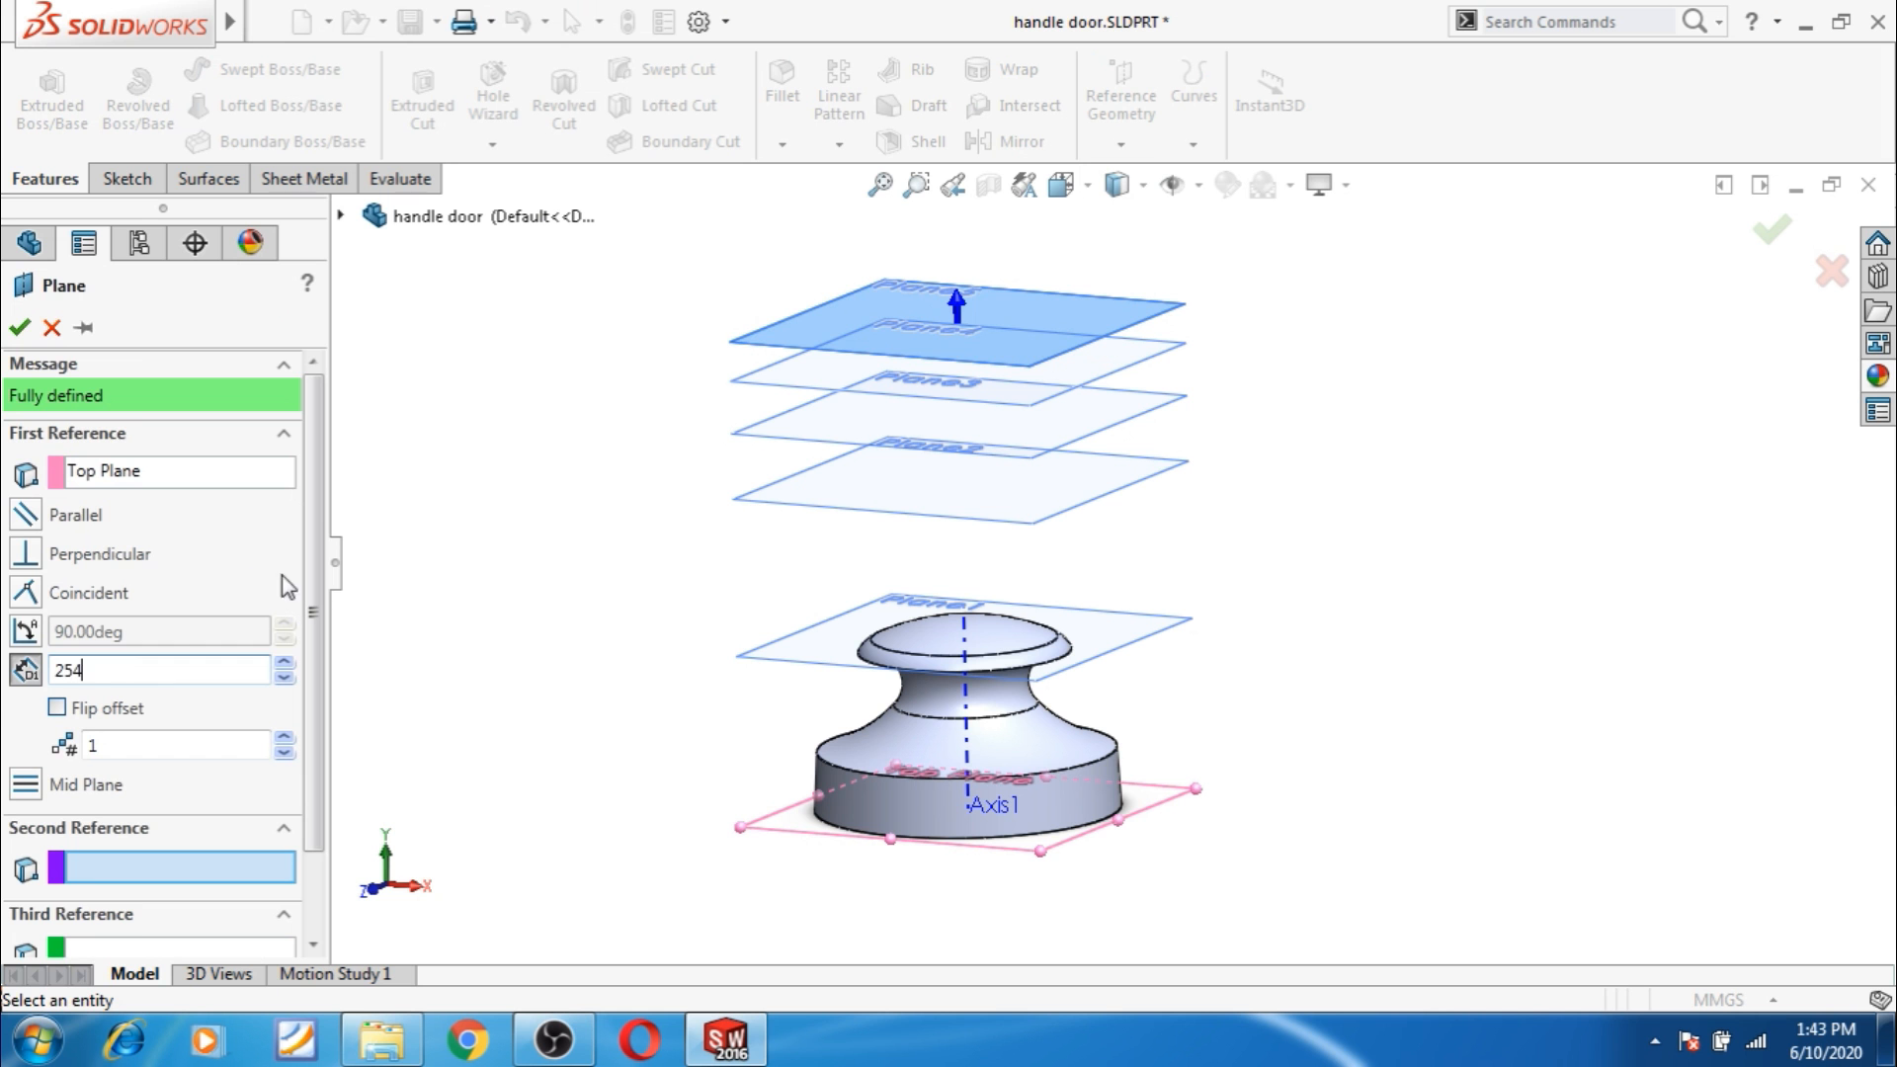
{"action": "left_click", "coordinate": [19, 327]}
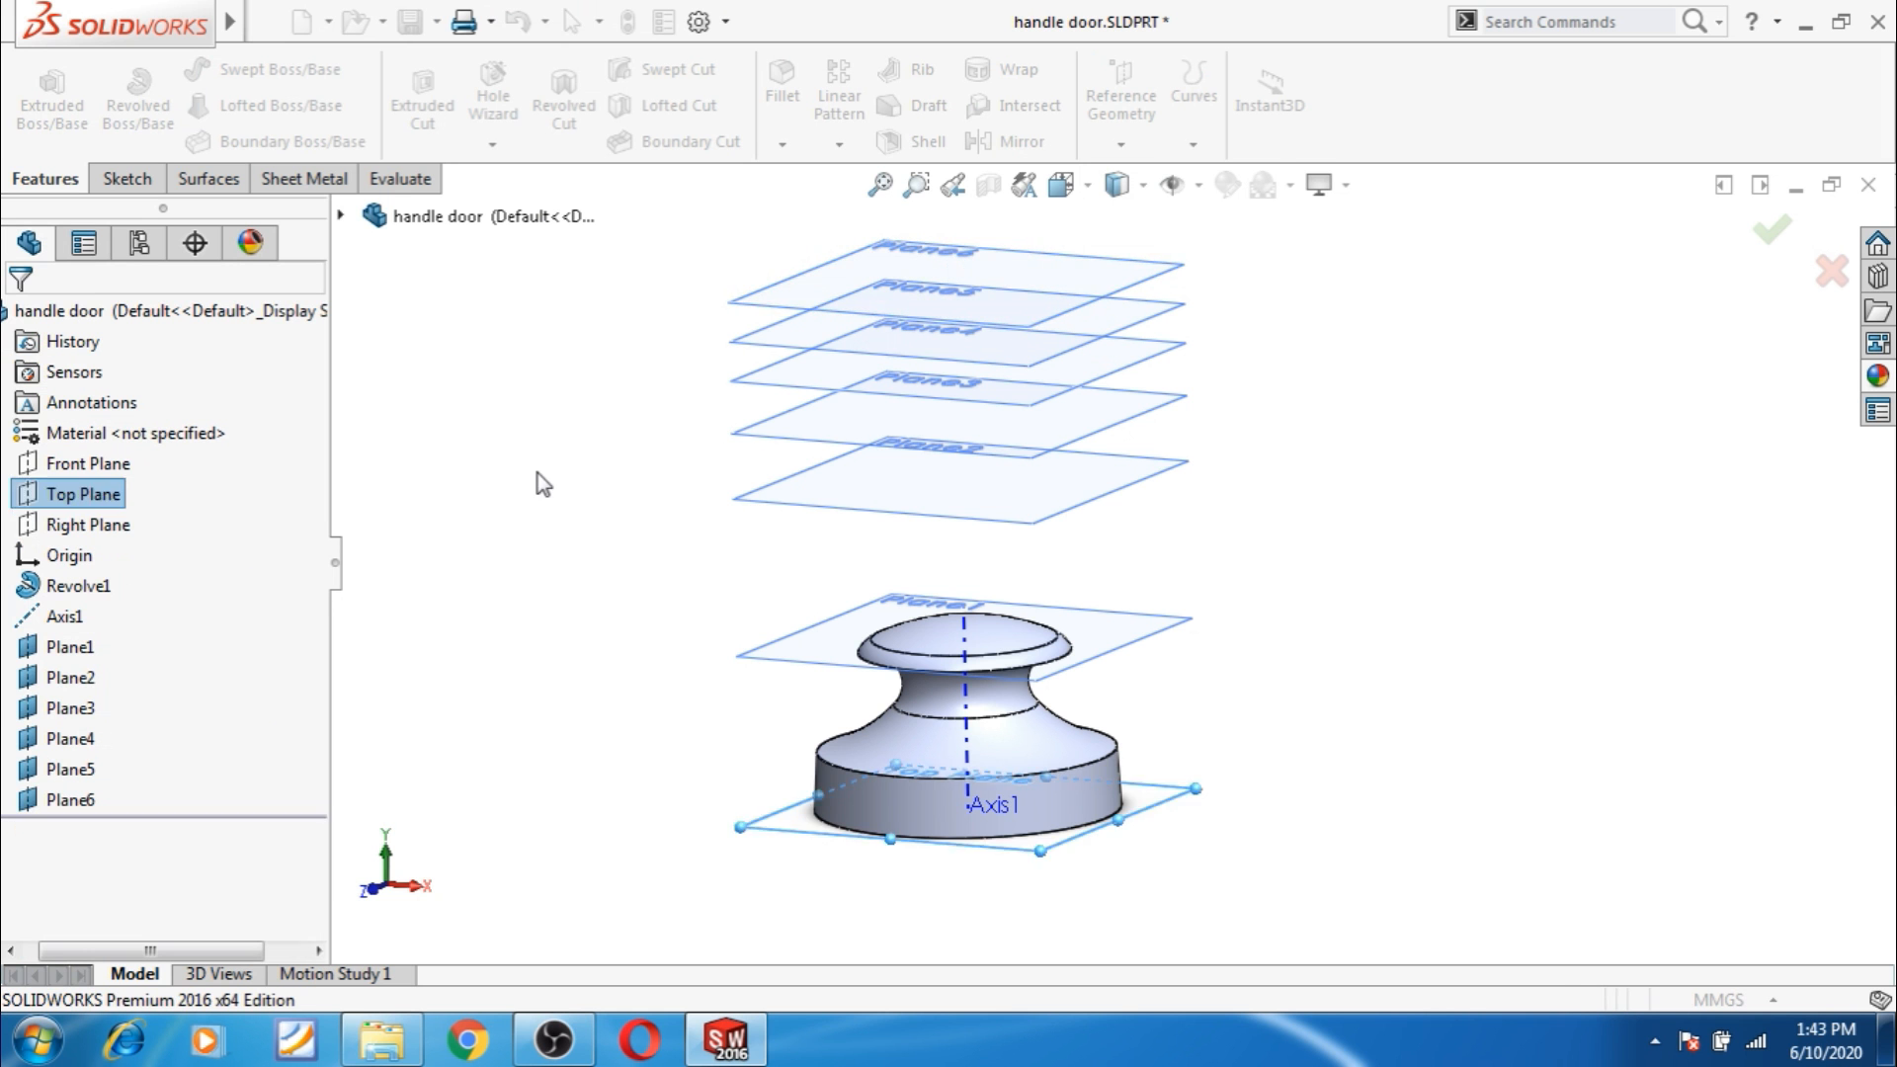
Create a reference plane 273.05 mm above the Top Plane and clear the selection.
{"action": "left_click", "coordinate": [91, 494]}
{"action": "left_click", "coordinate": [1121, 145]}
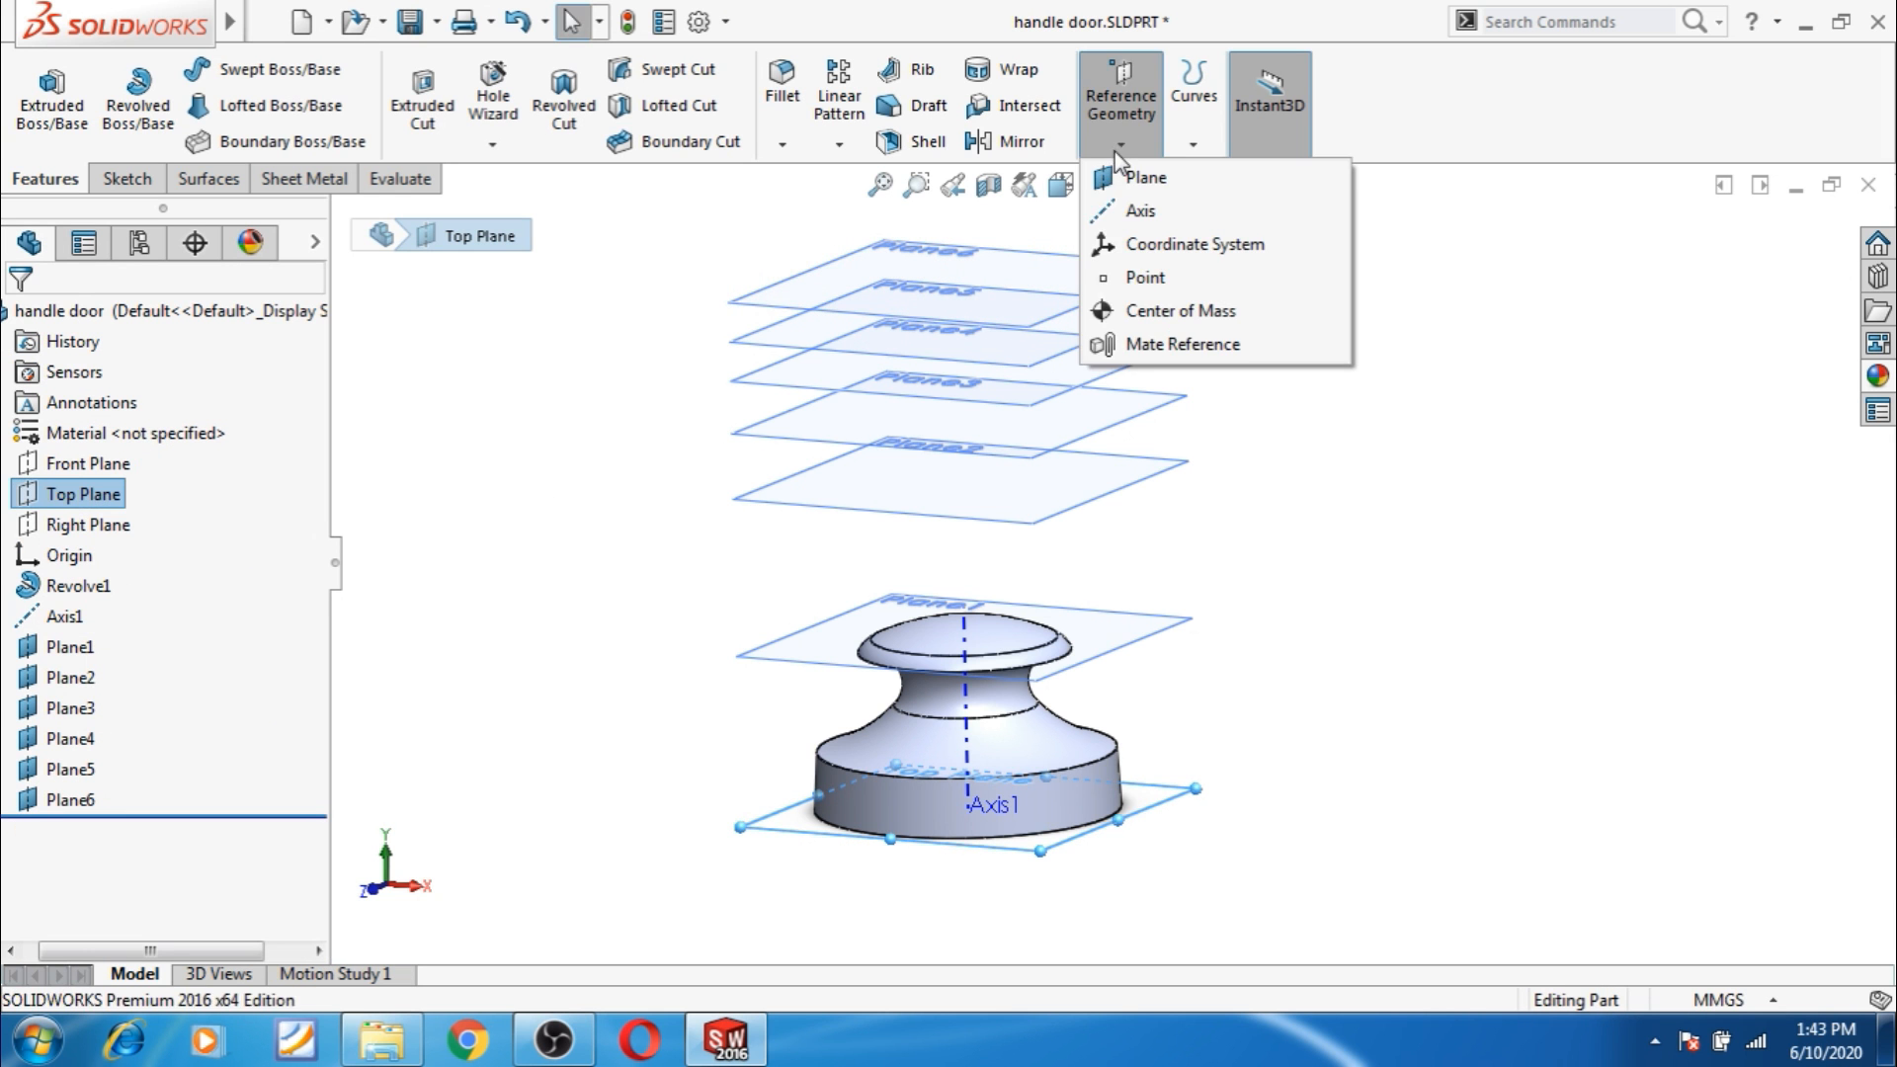
{"action": "left_click", "coordinate": [1136, 178]}
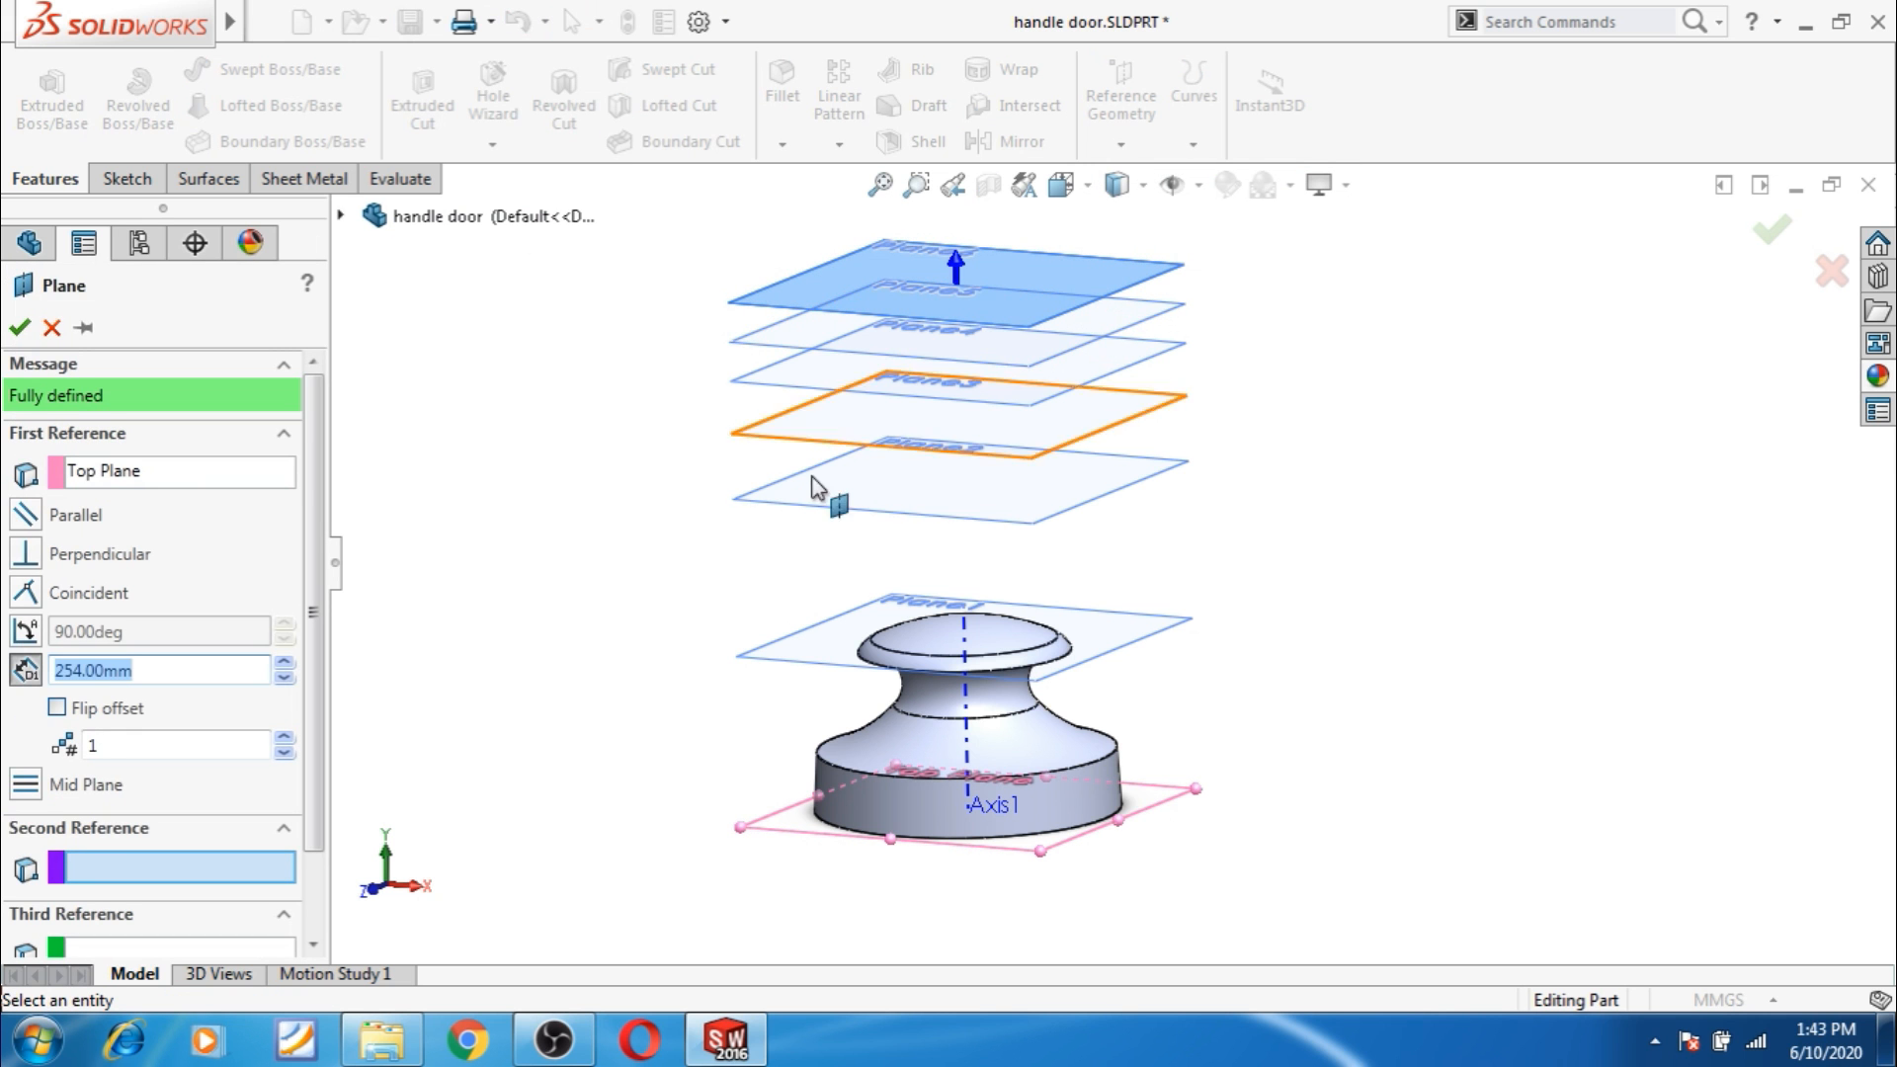
{"action": "type", "text": "273"}
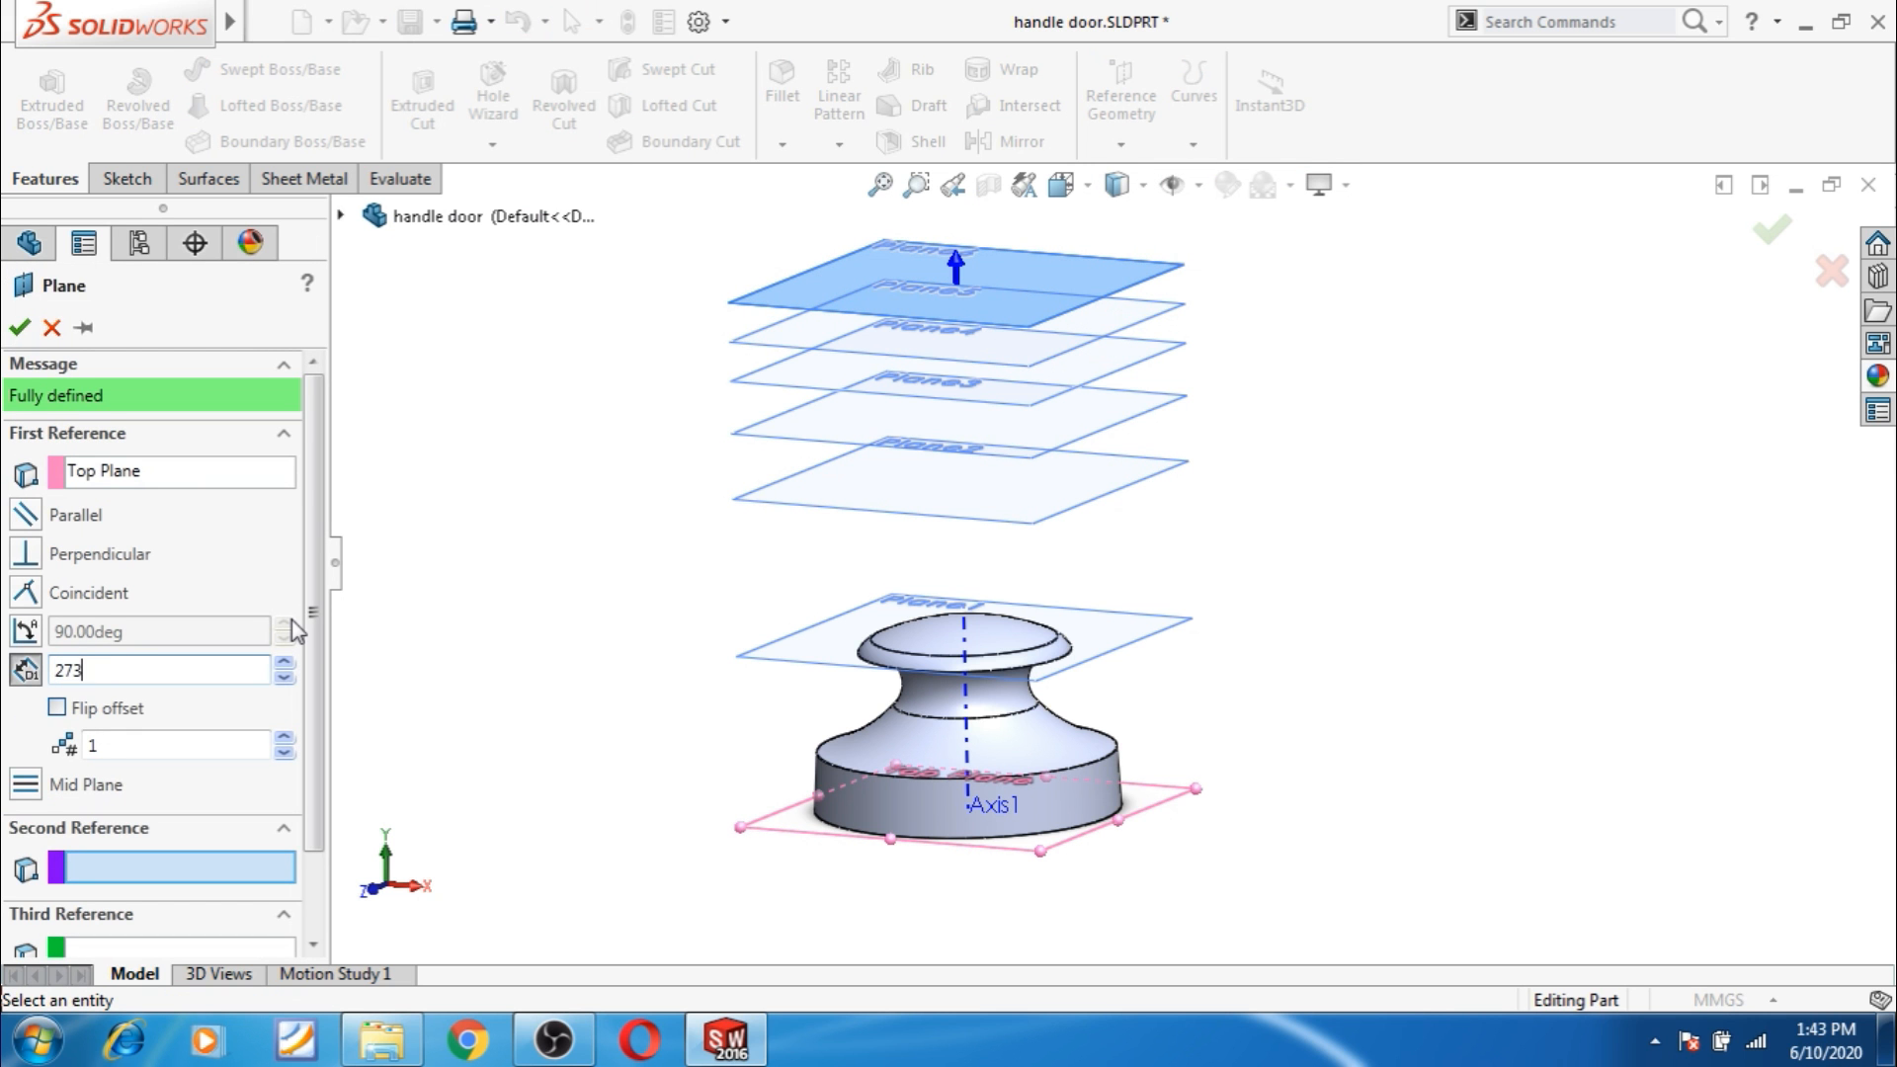
{"action": "type", "text": ".05"}
{"action": "left_click", "coordinate": [18, 327]}
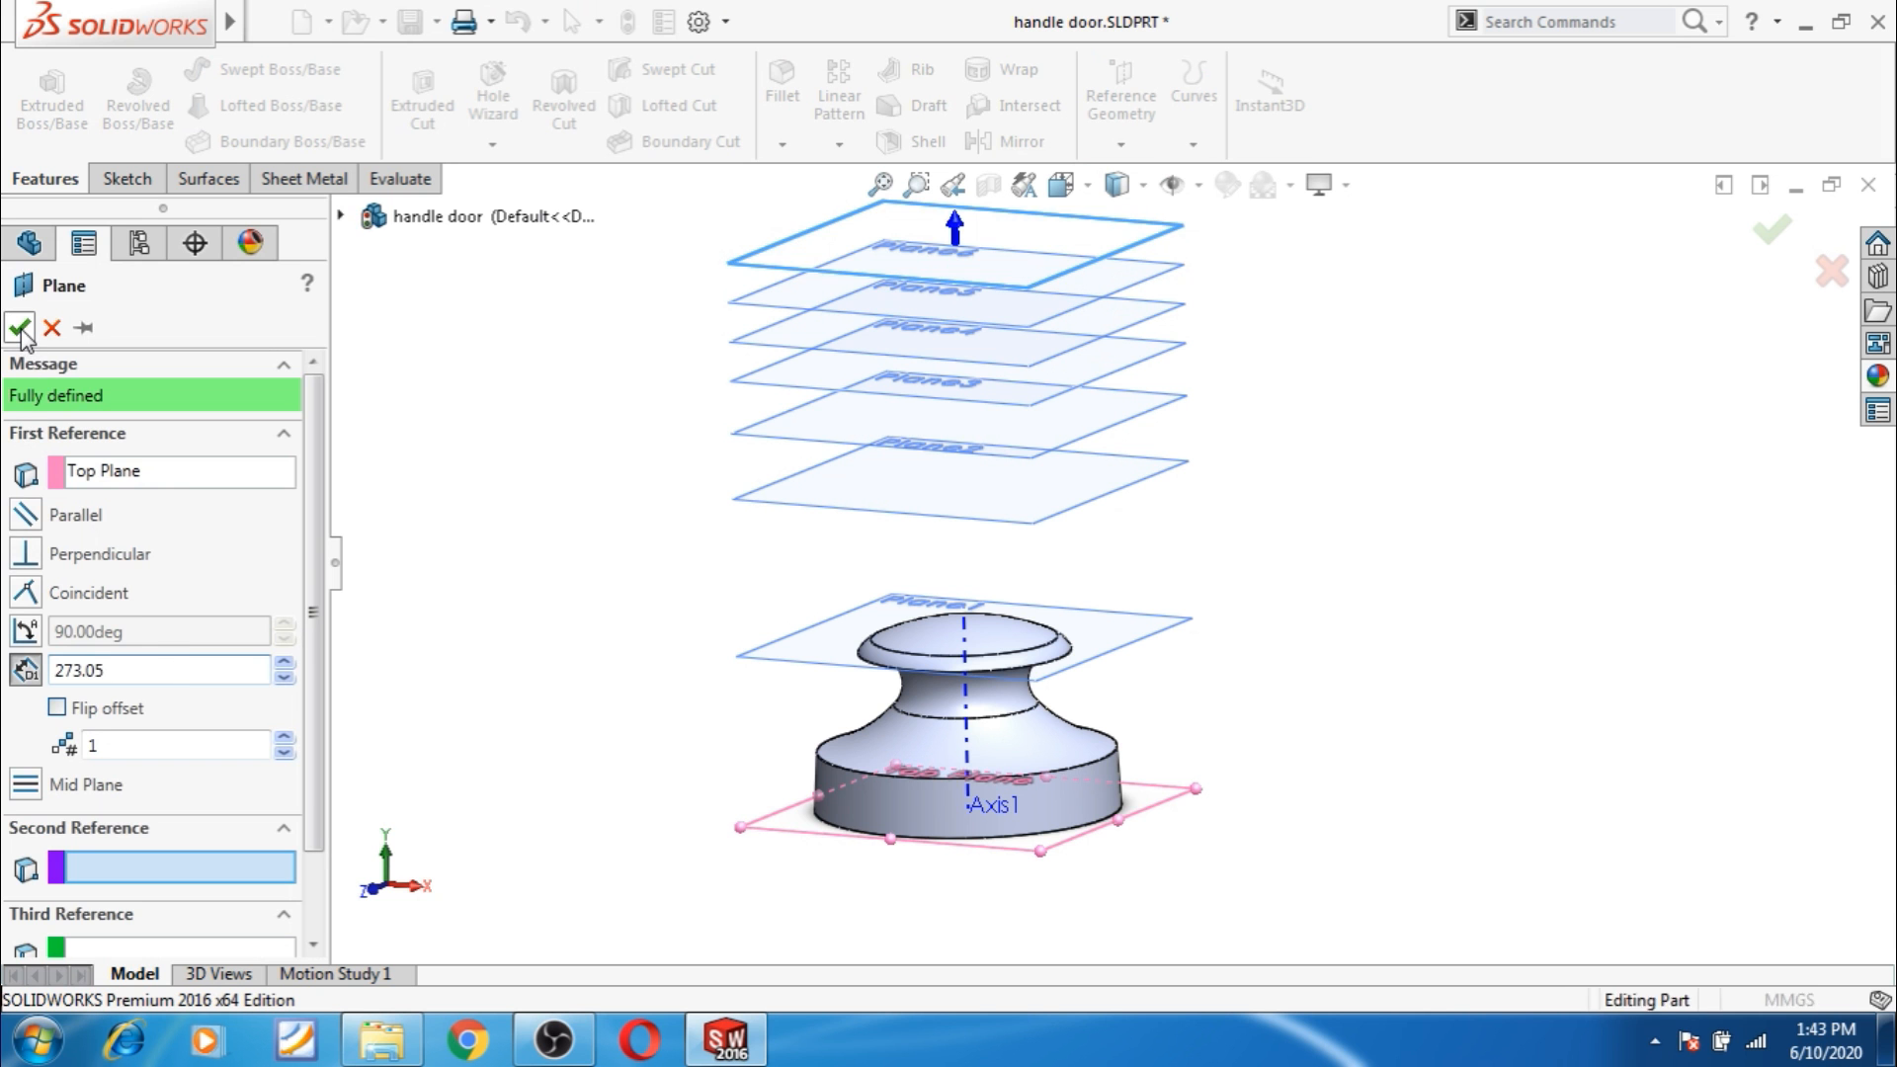
{"action": "left_click", "coordinate": [456, 482]}
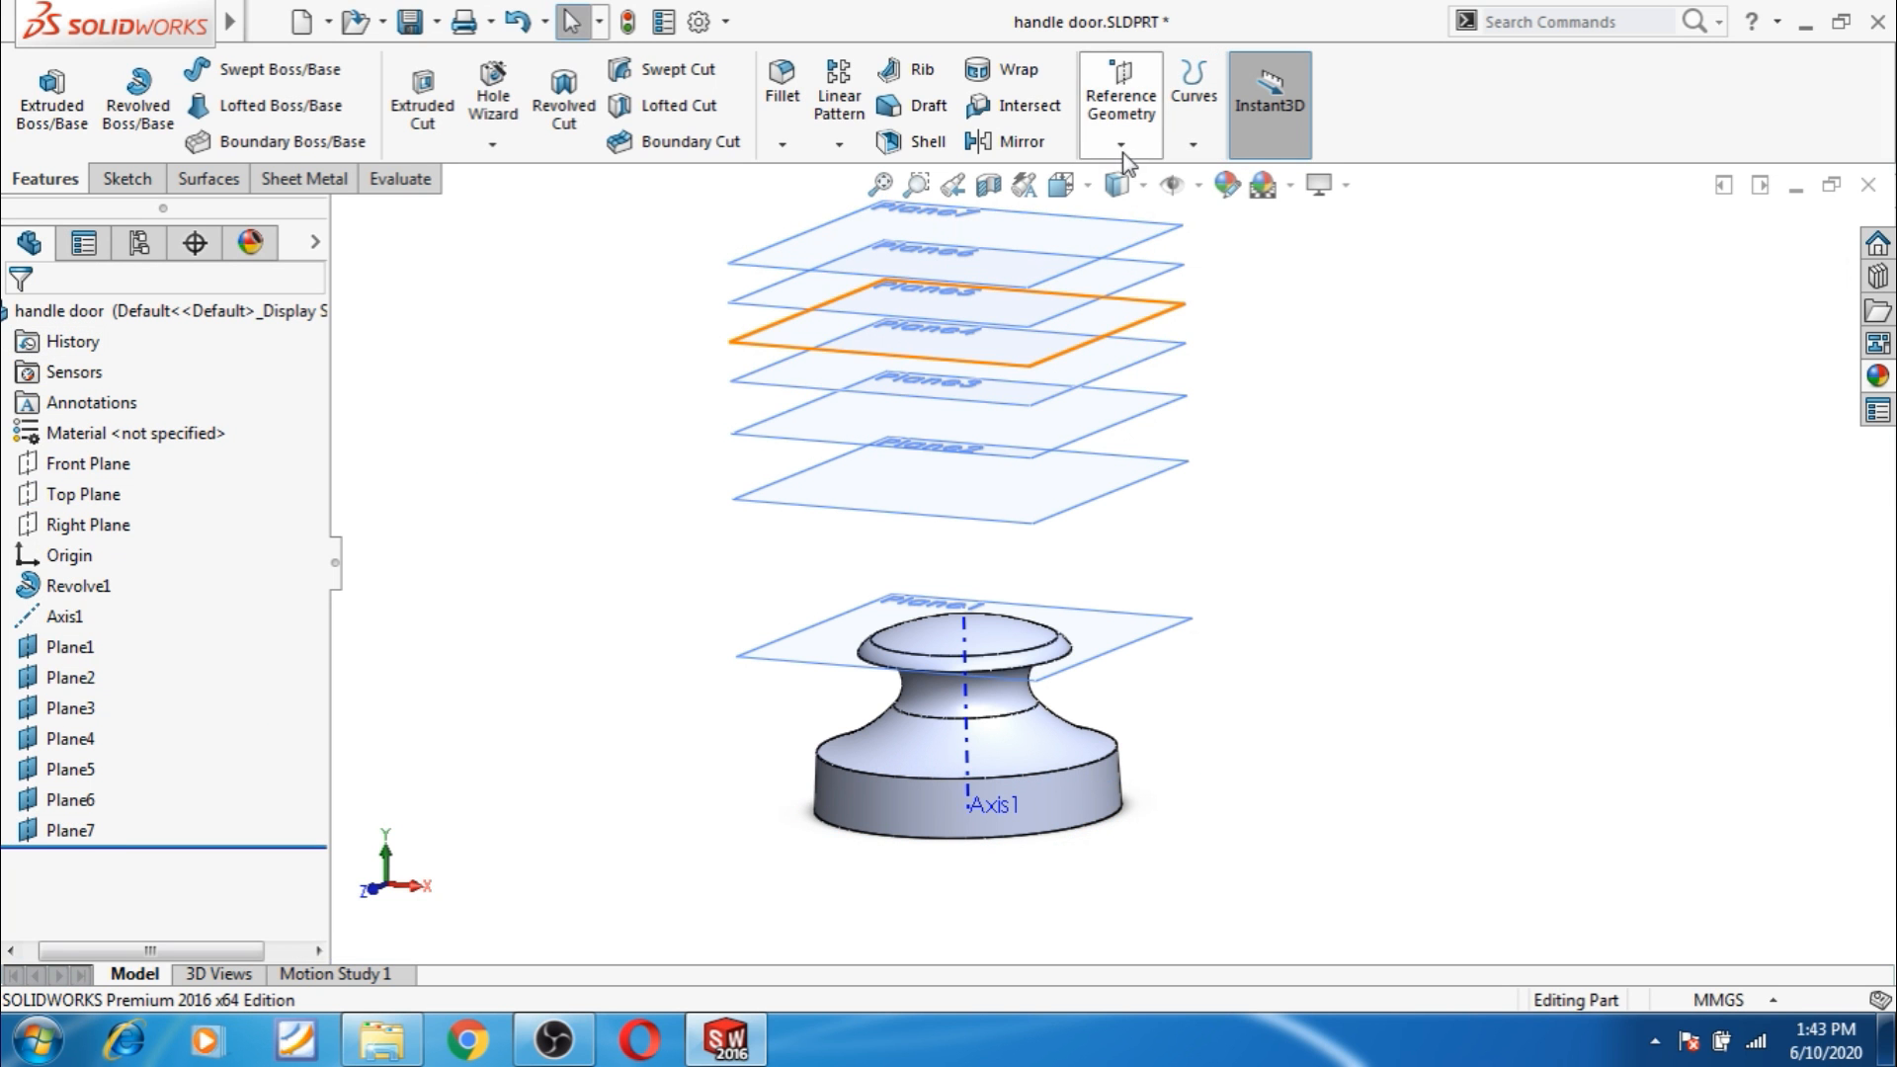
Create a reference plane 282.57 mm above the Top Plane.
{"action": "left_click", "coordinate": [79, 490]}
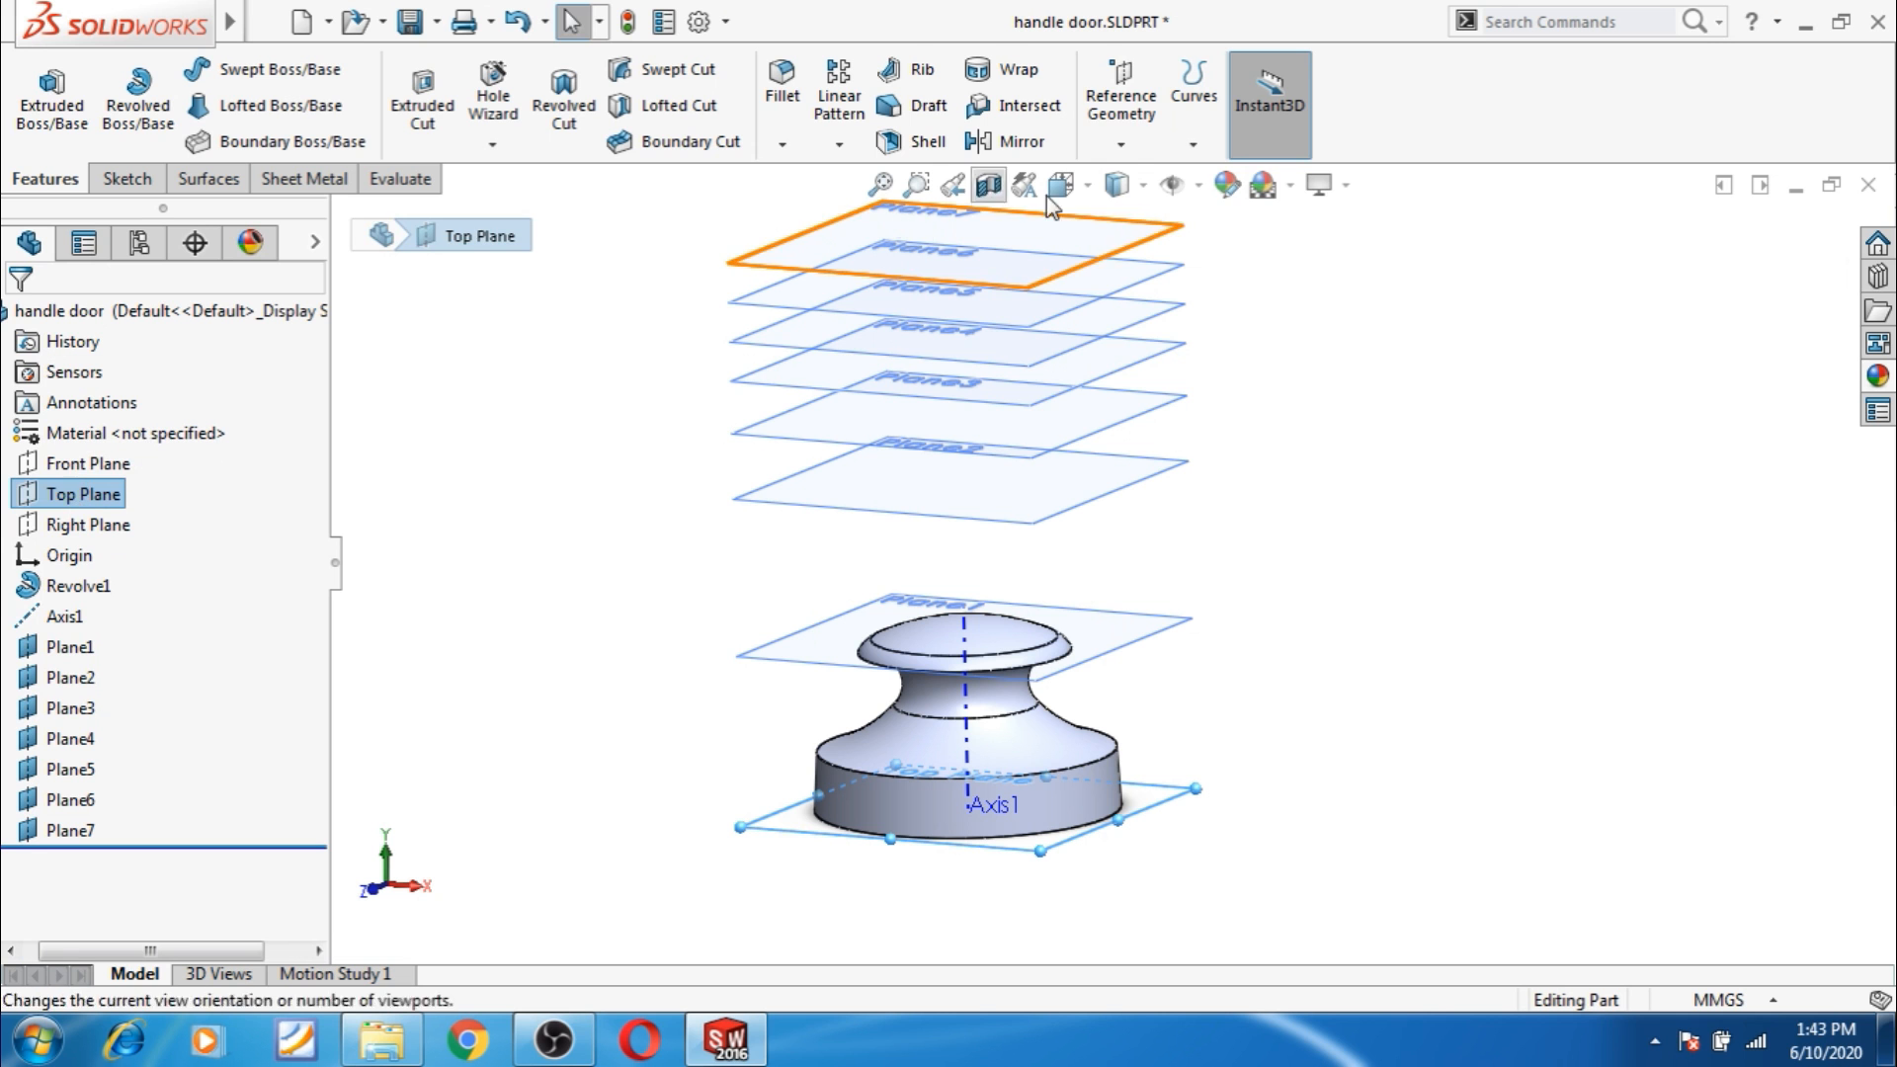
{"action": "left_click", "coordinate": [1121, 145]}
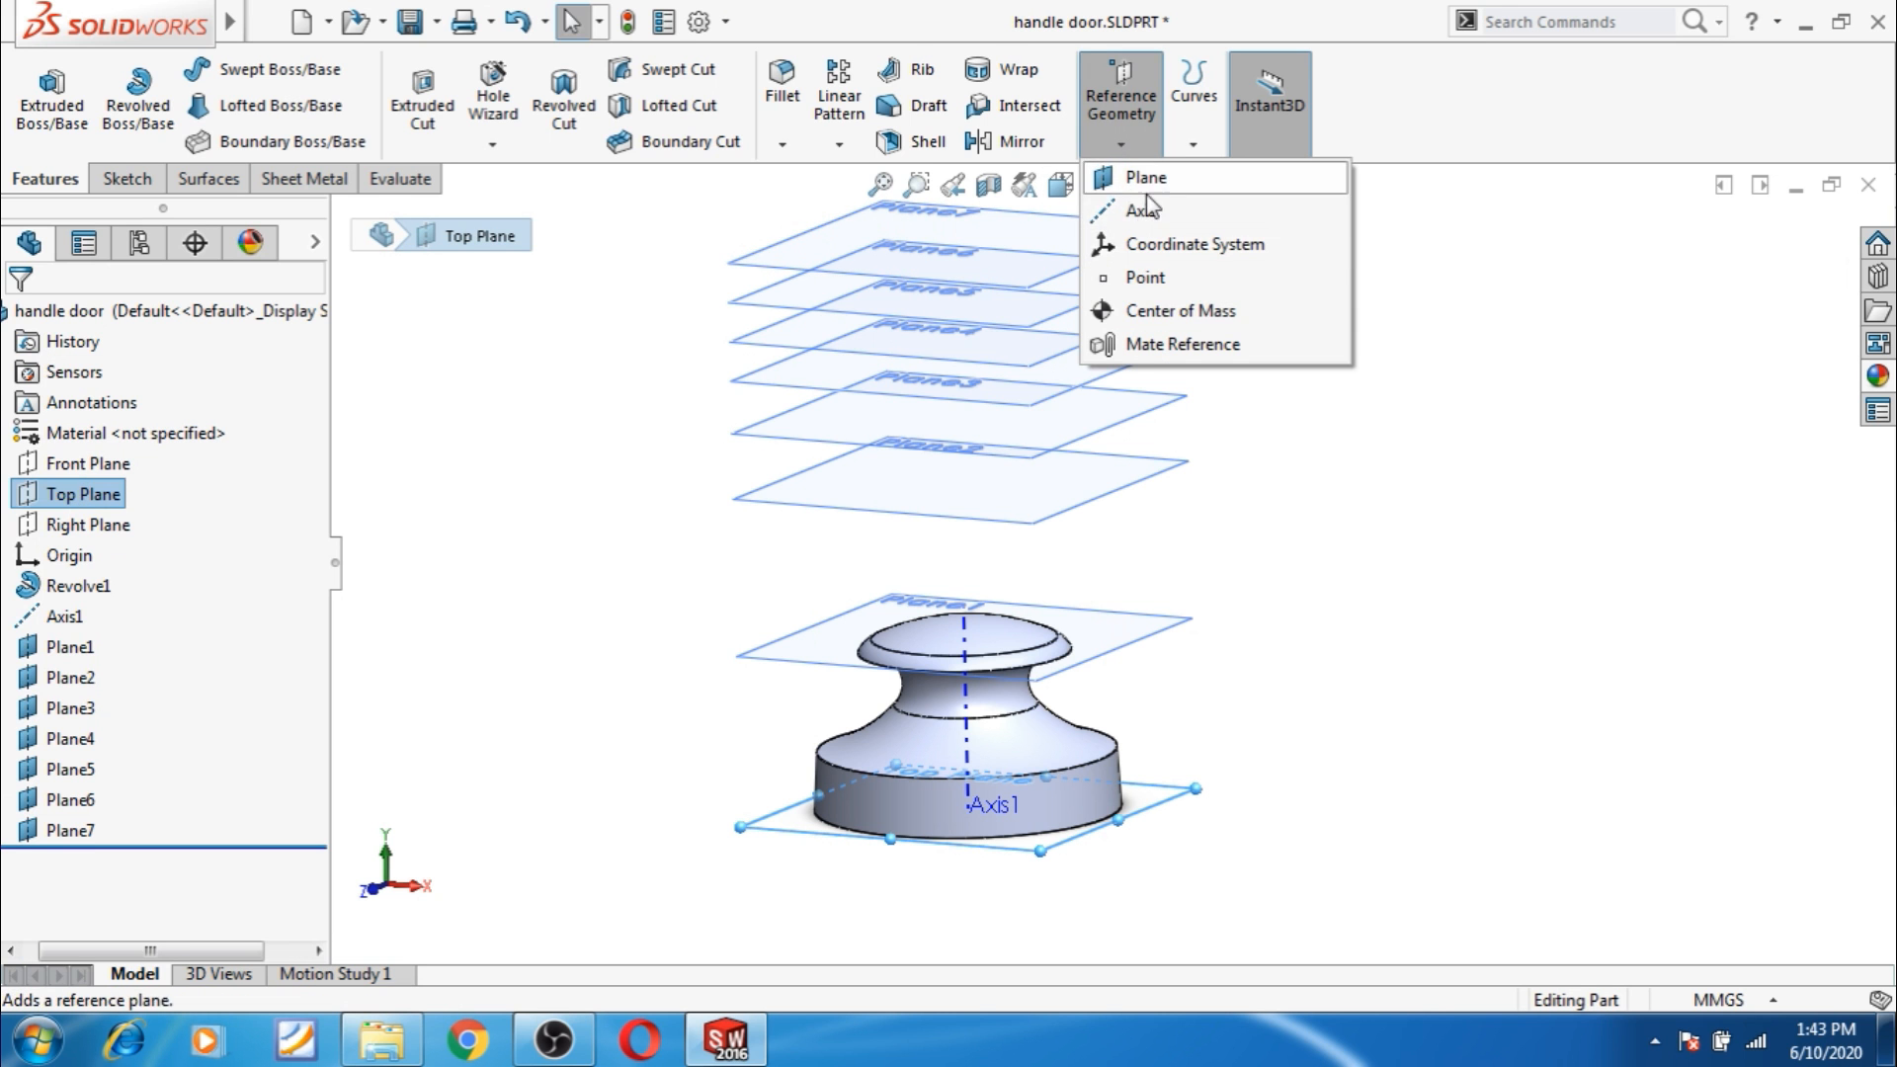
{"action": "left_click", "coordinate": [1144, 178]}
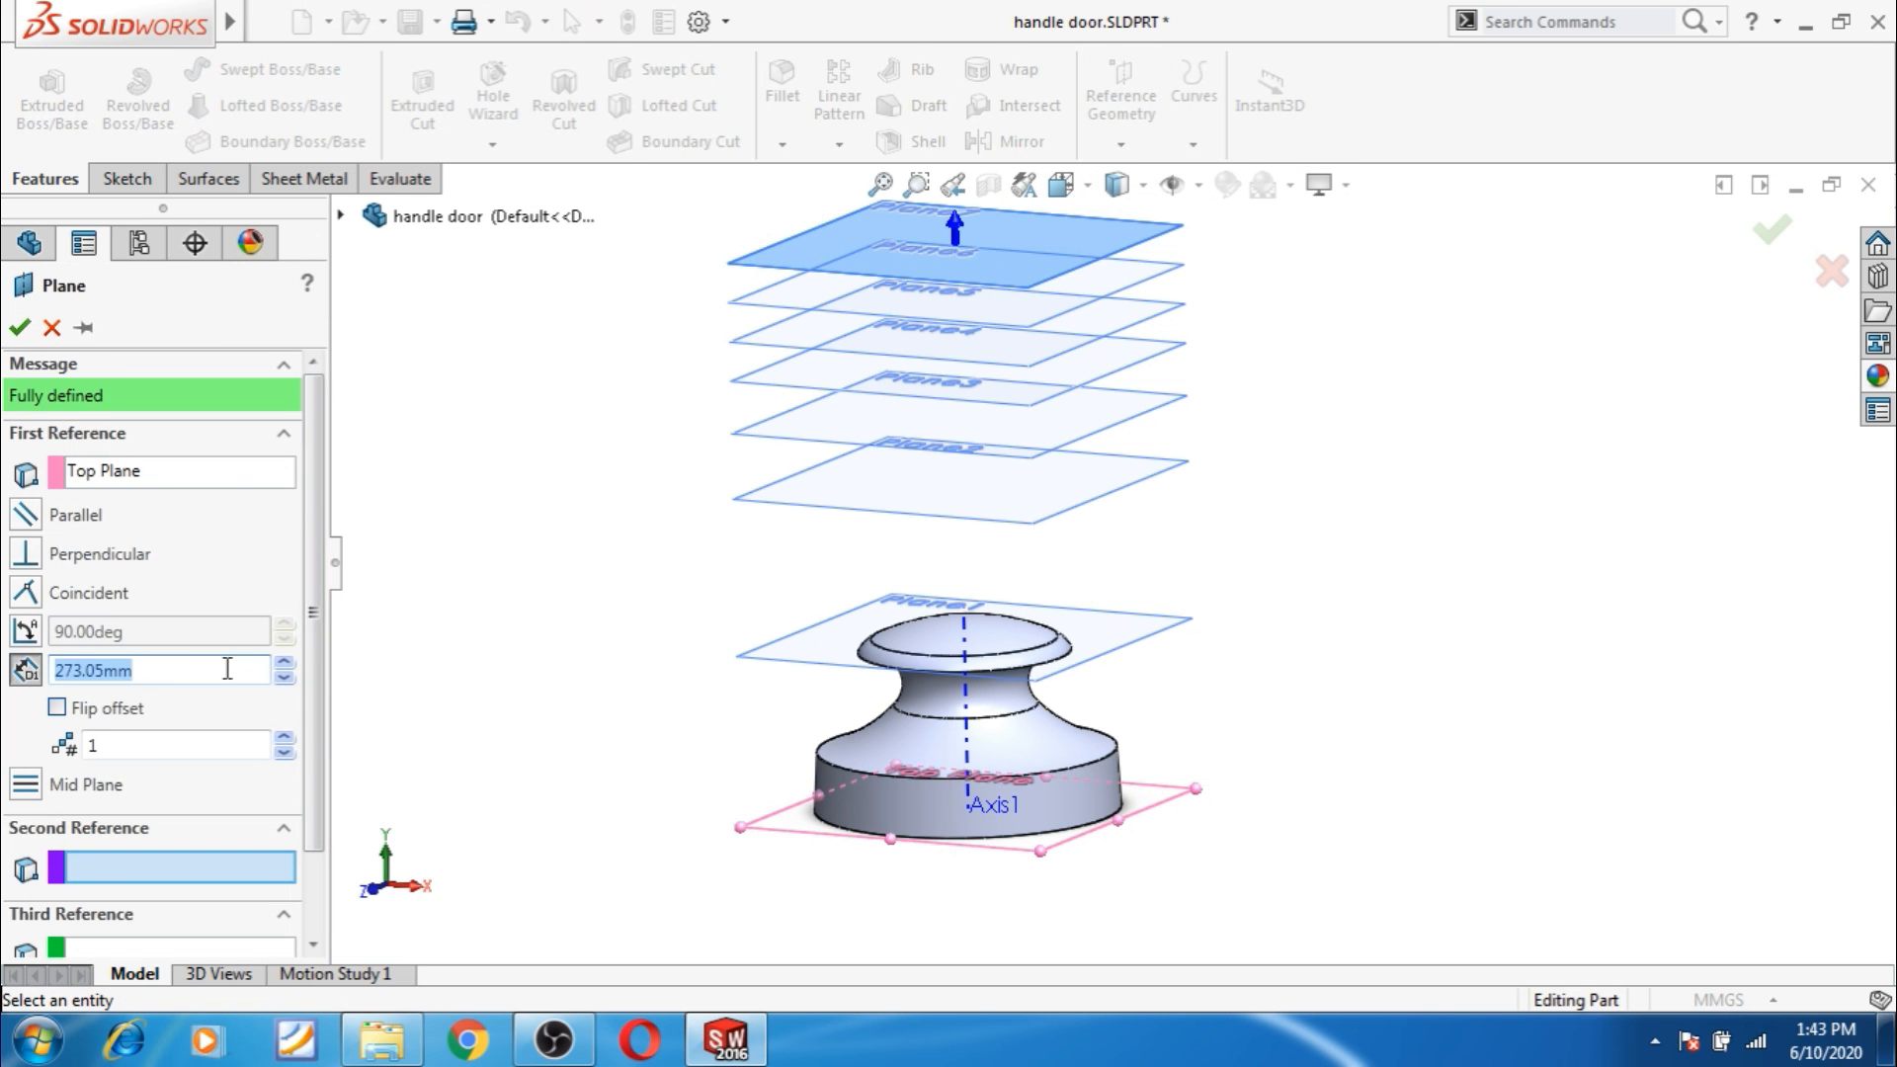
{"action": "type", "text": "282.57"}
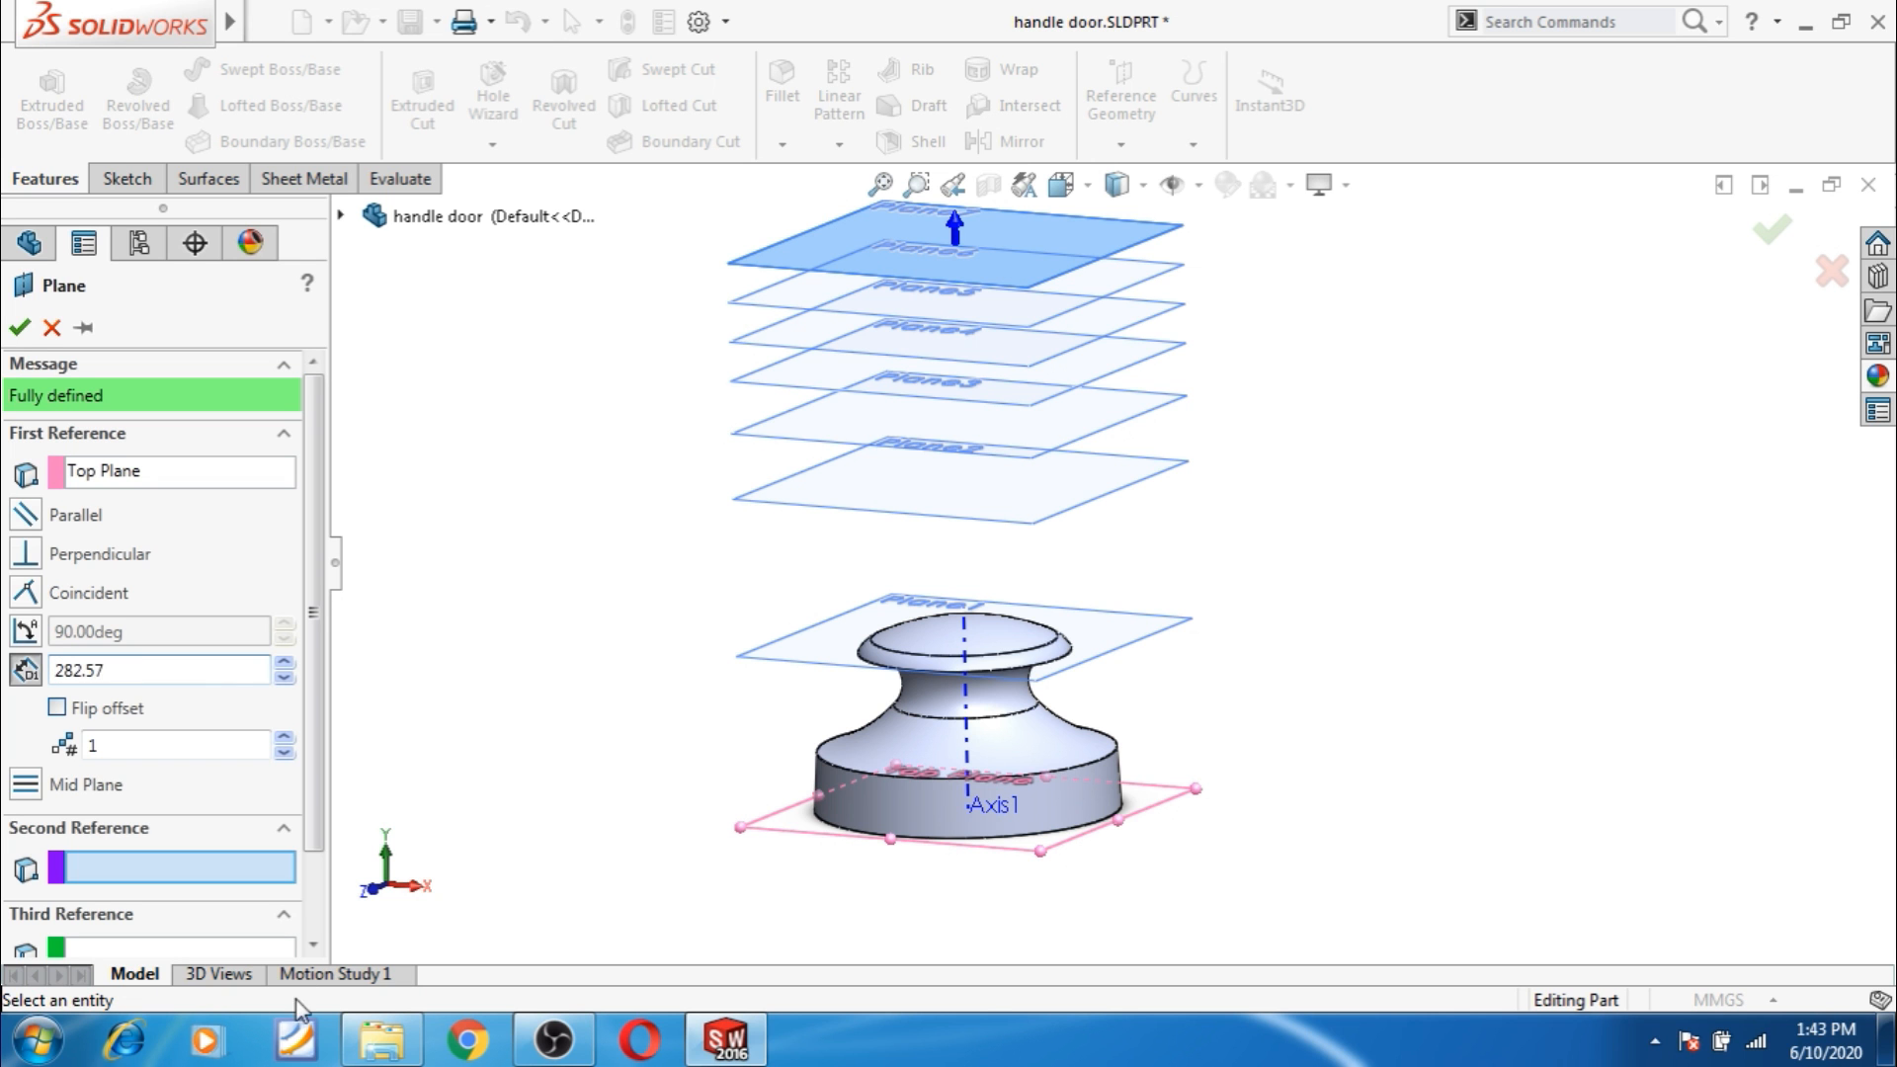
{"action": "left_click", "coordinate": [20, 329]}
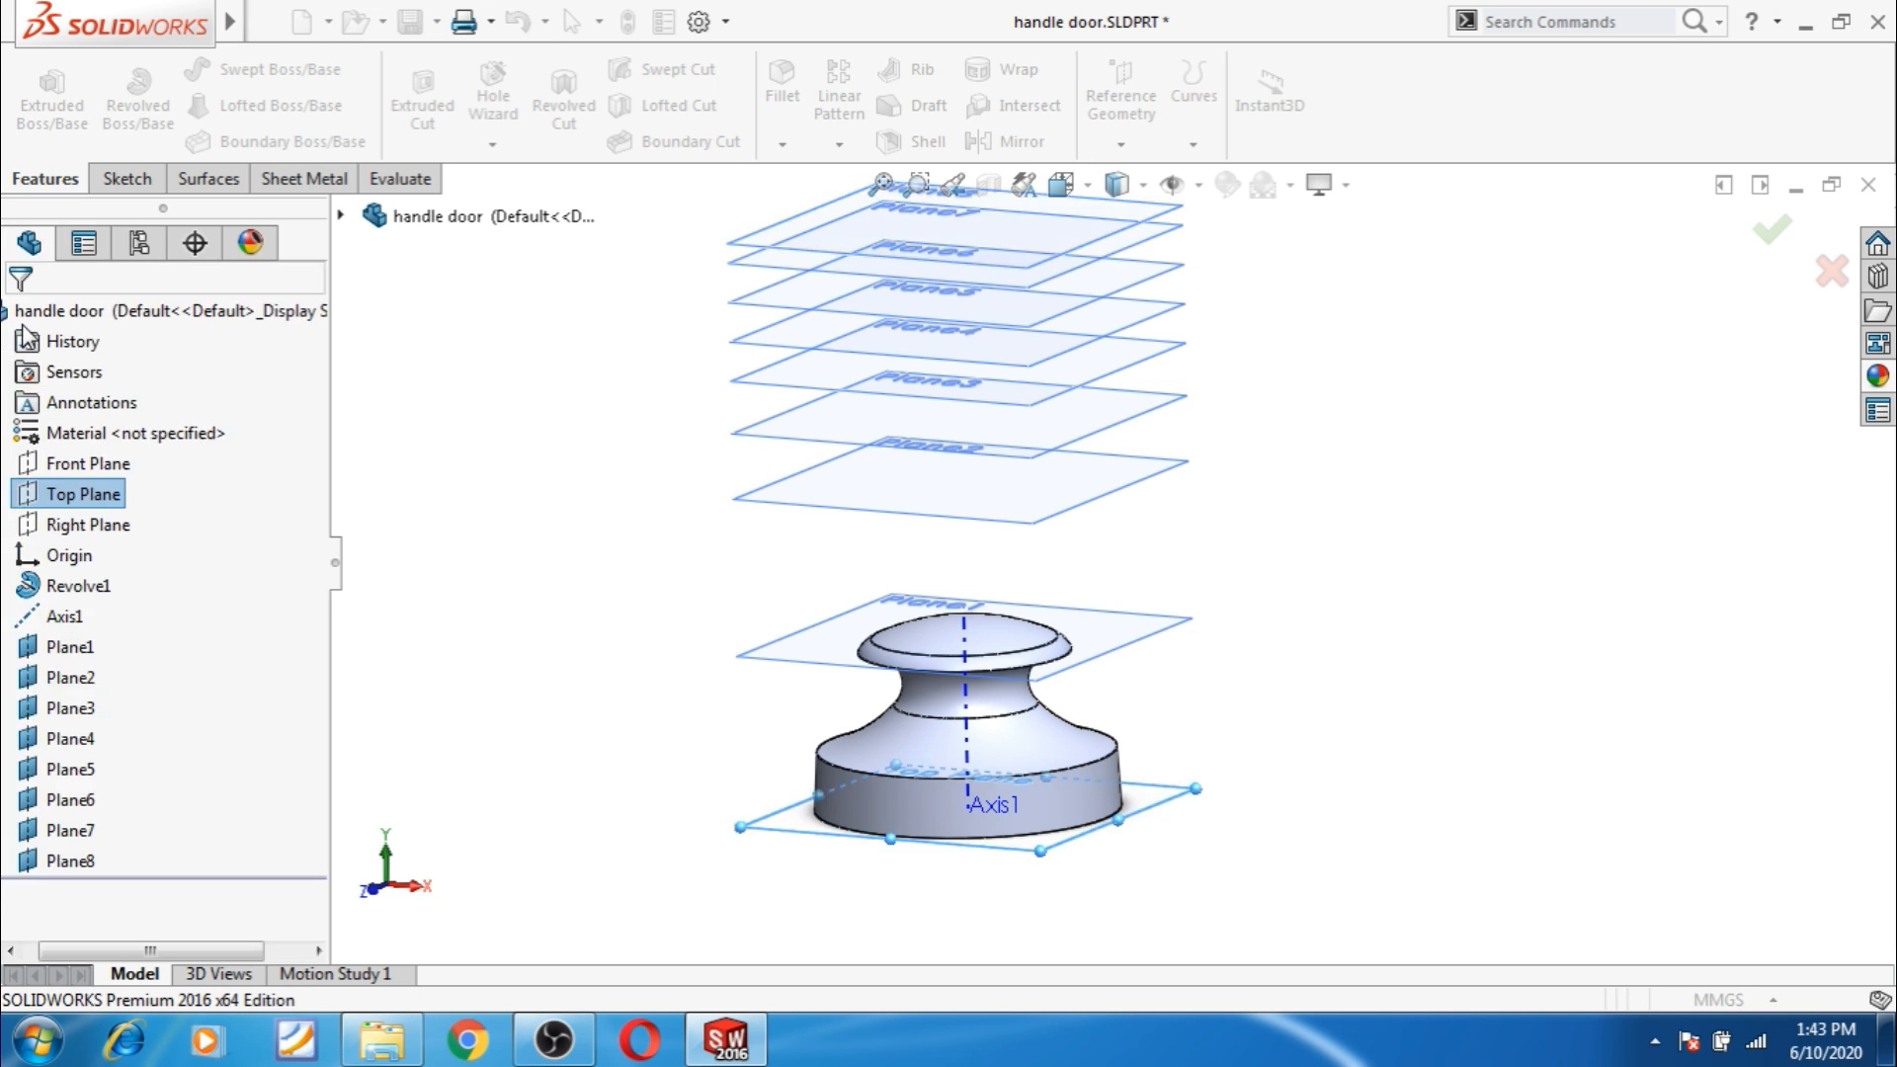
{"action": "scroll", "coordinate": [623, 605], "scroll_direction": "up", "scroll_amount": 3}
{"action": "mouse_move", "coordinate": [624, 605]}
{"action": "middle_mouse_down"}
{"action": "mouse_move", "coordinate": [614, 489]}
{"action": "mouse_move", "coordinate": [604, 619]}
{"action": "middle_mouse_up"}
{"action": "scroll", "coordinate": [999, 617], "scroll_direction": "down", "scroll_amount": 2}
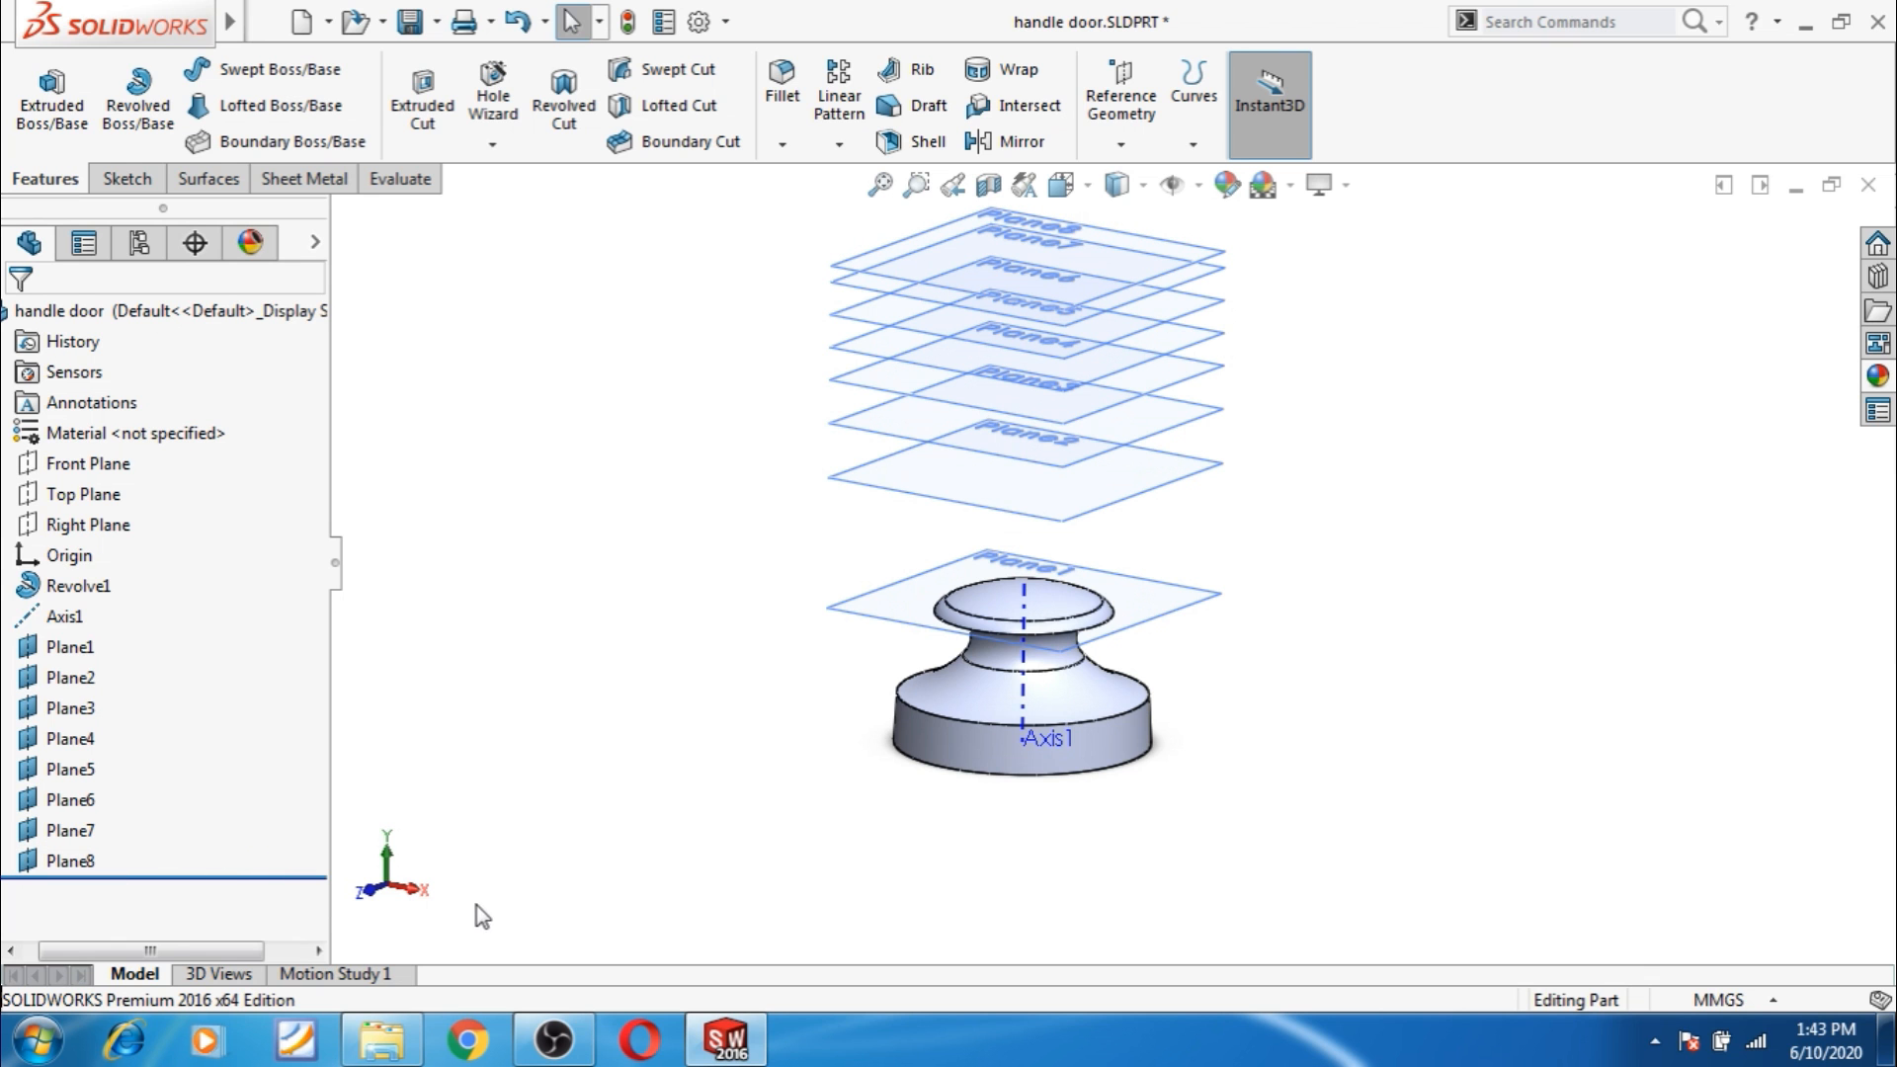
Sketch on Plane1, converting the knob cap's upper circular edge into a sketch circle, and exit the sketch.
{"action": "left_click", "coordinate": [65, 647]}
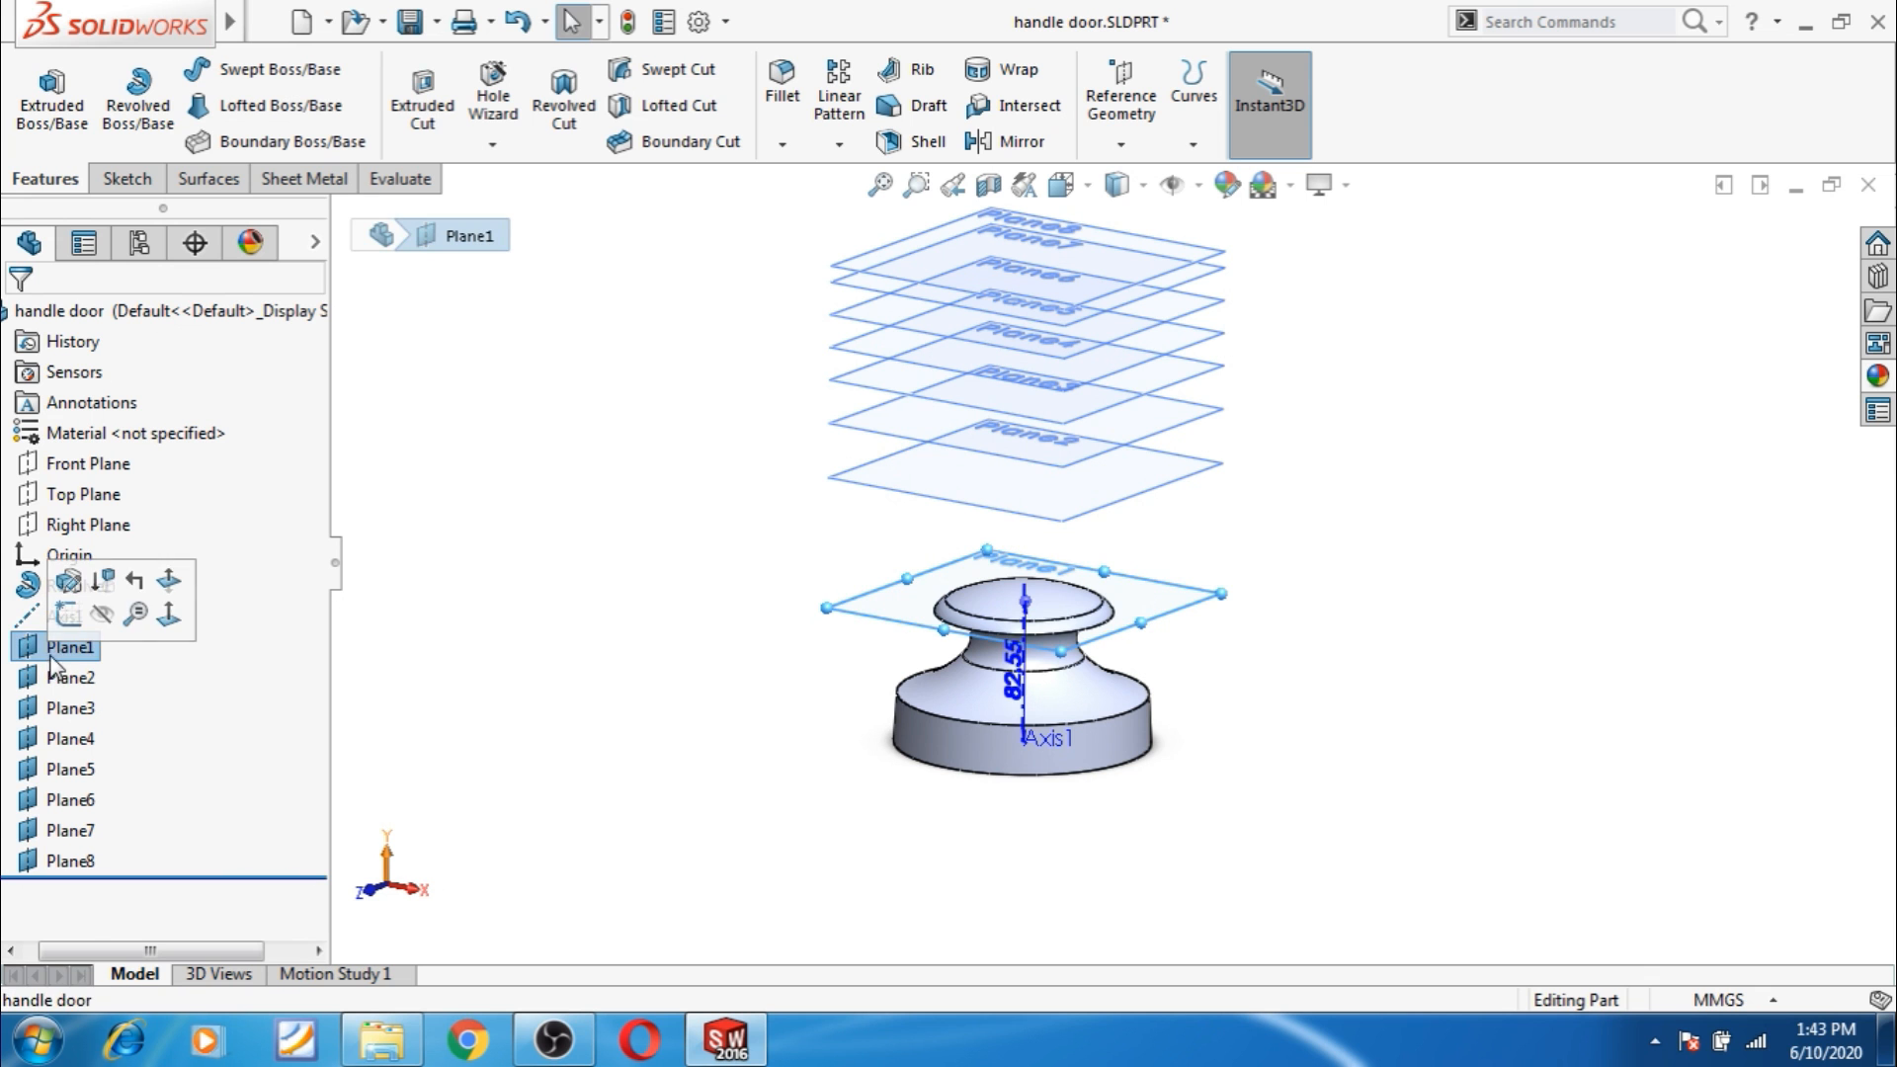
{"action": "left_click", "coordinate": [168, 614]}
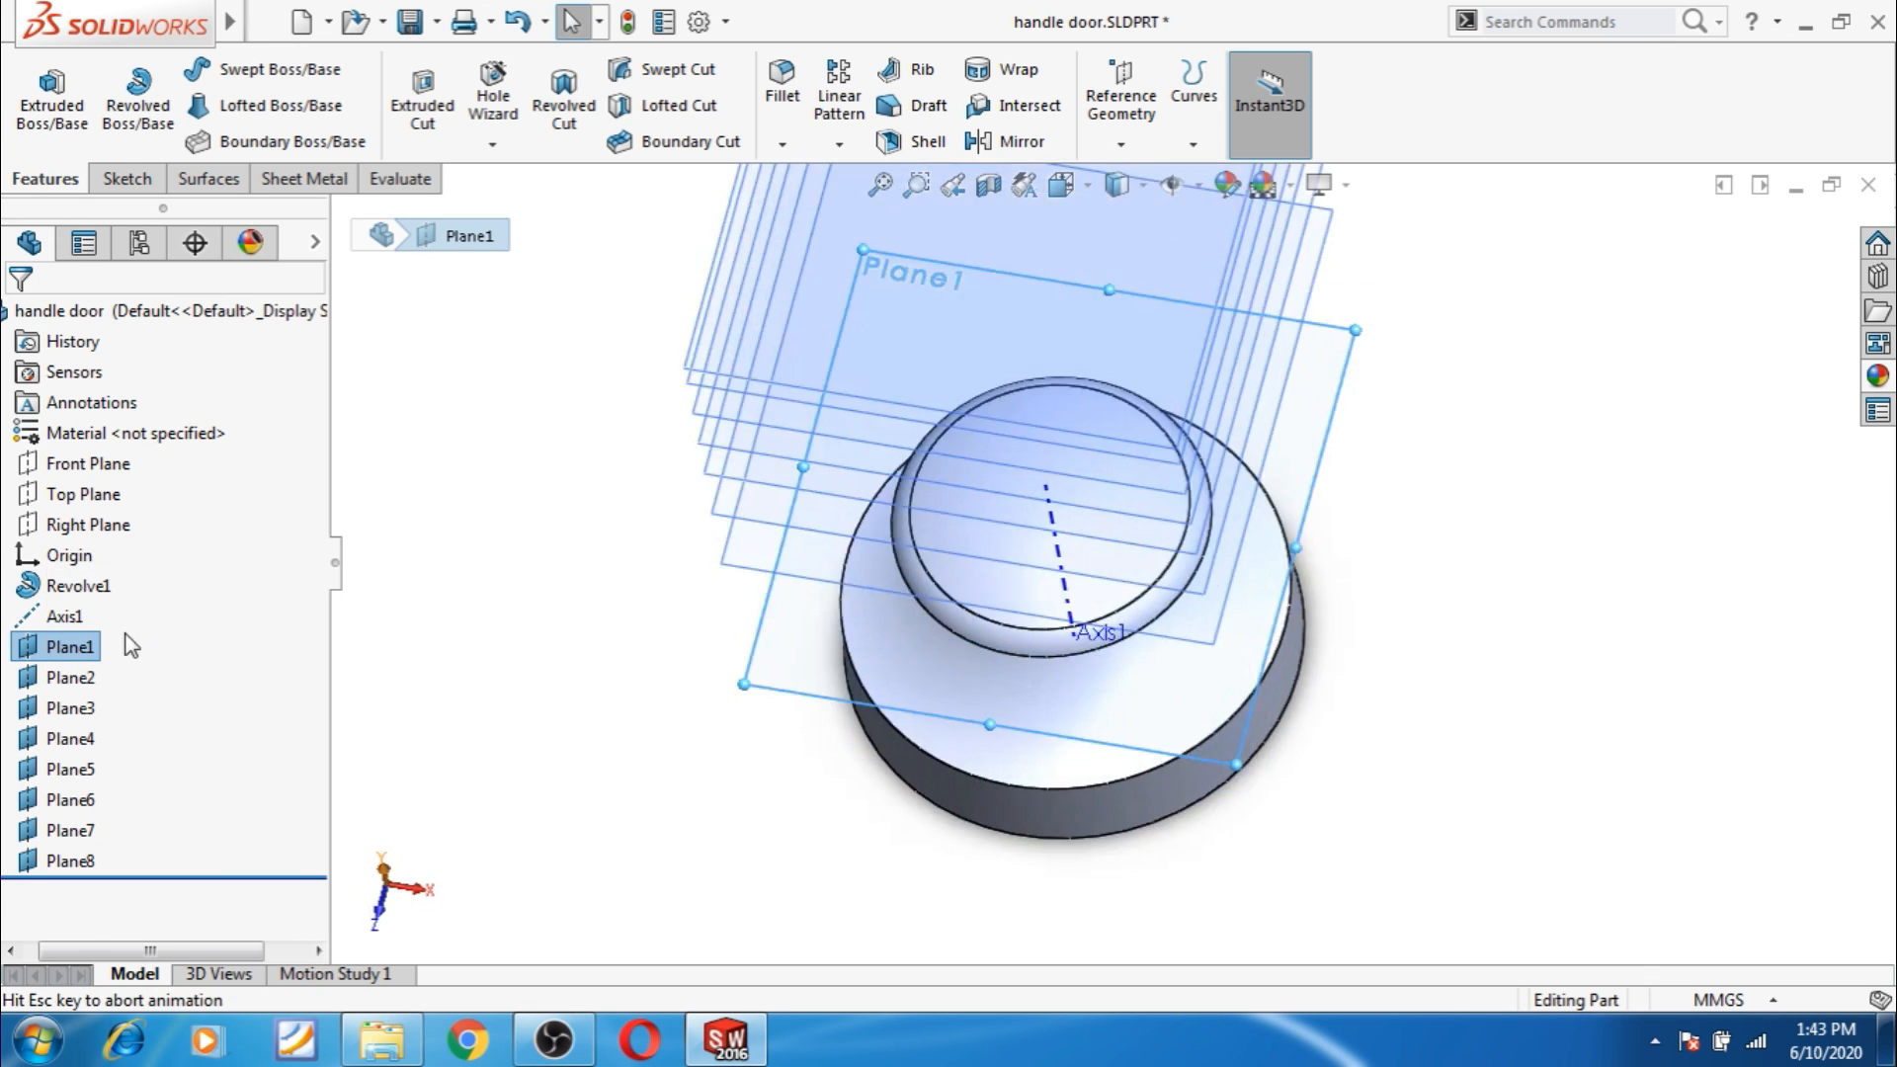
{"action": "left_click", "coordinate": [41, 654]}
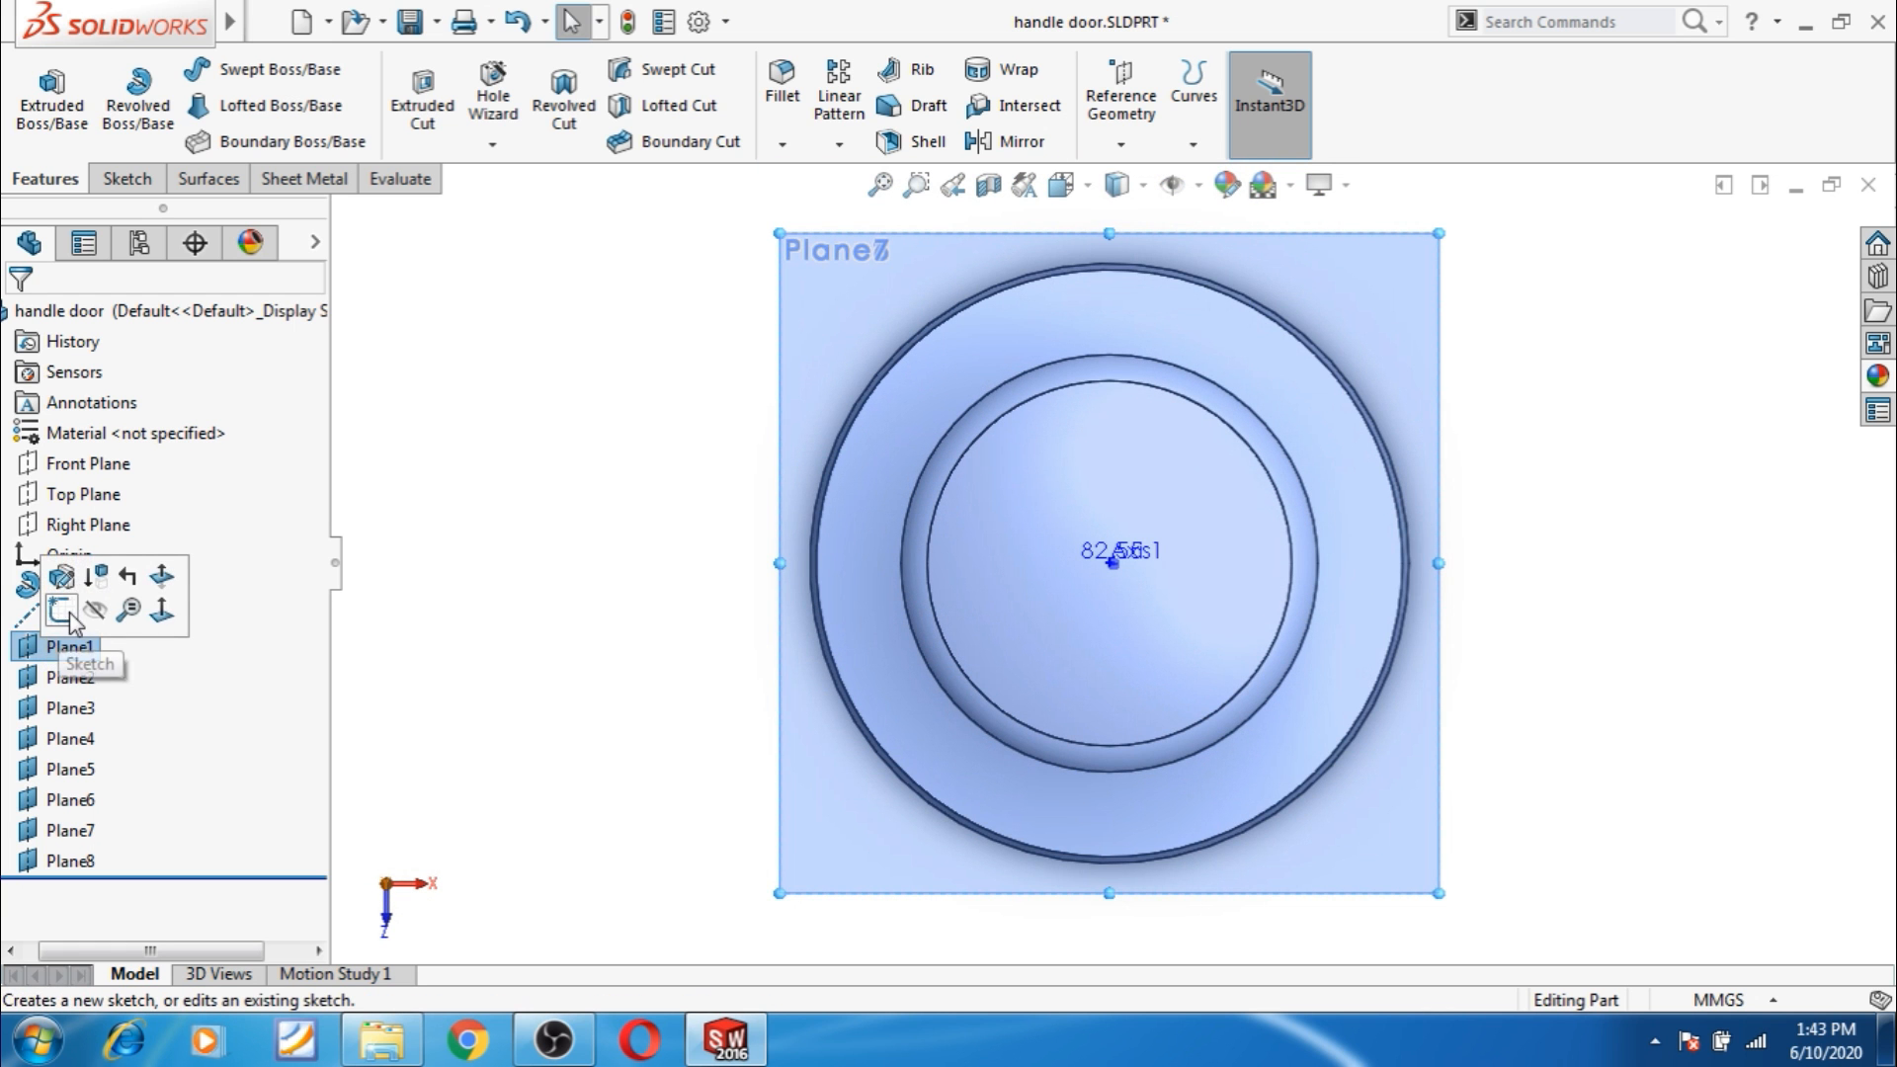
{"action": "left_click", "coordinate": [83, 620]}
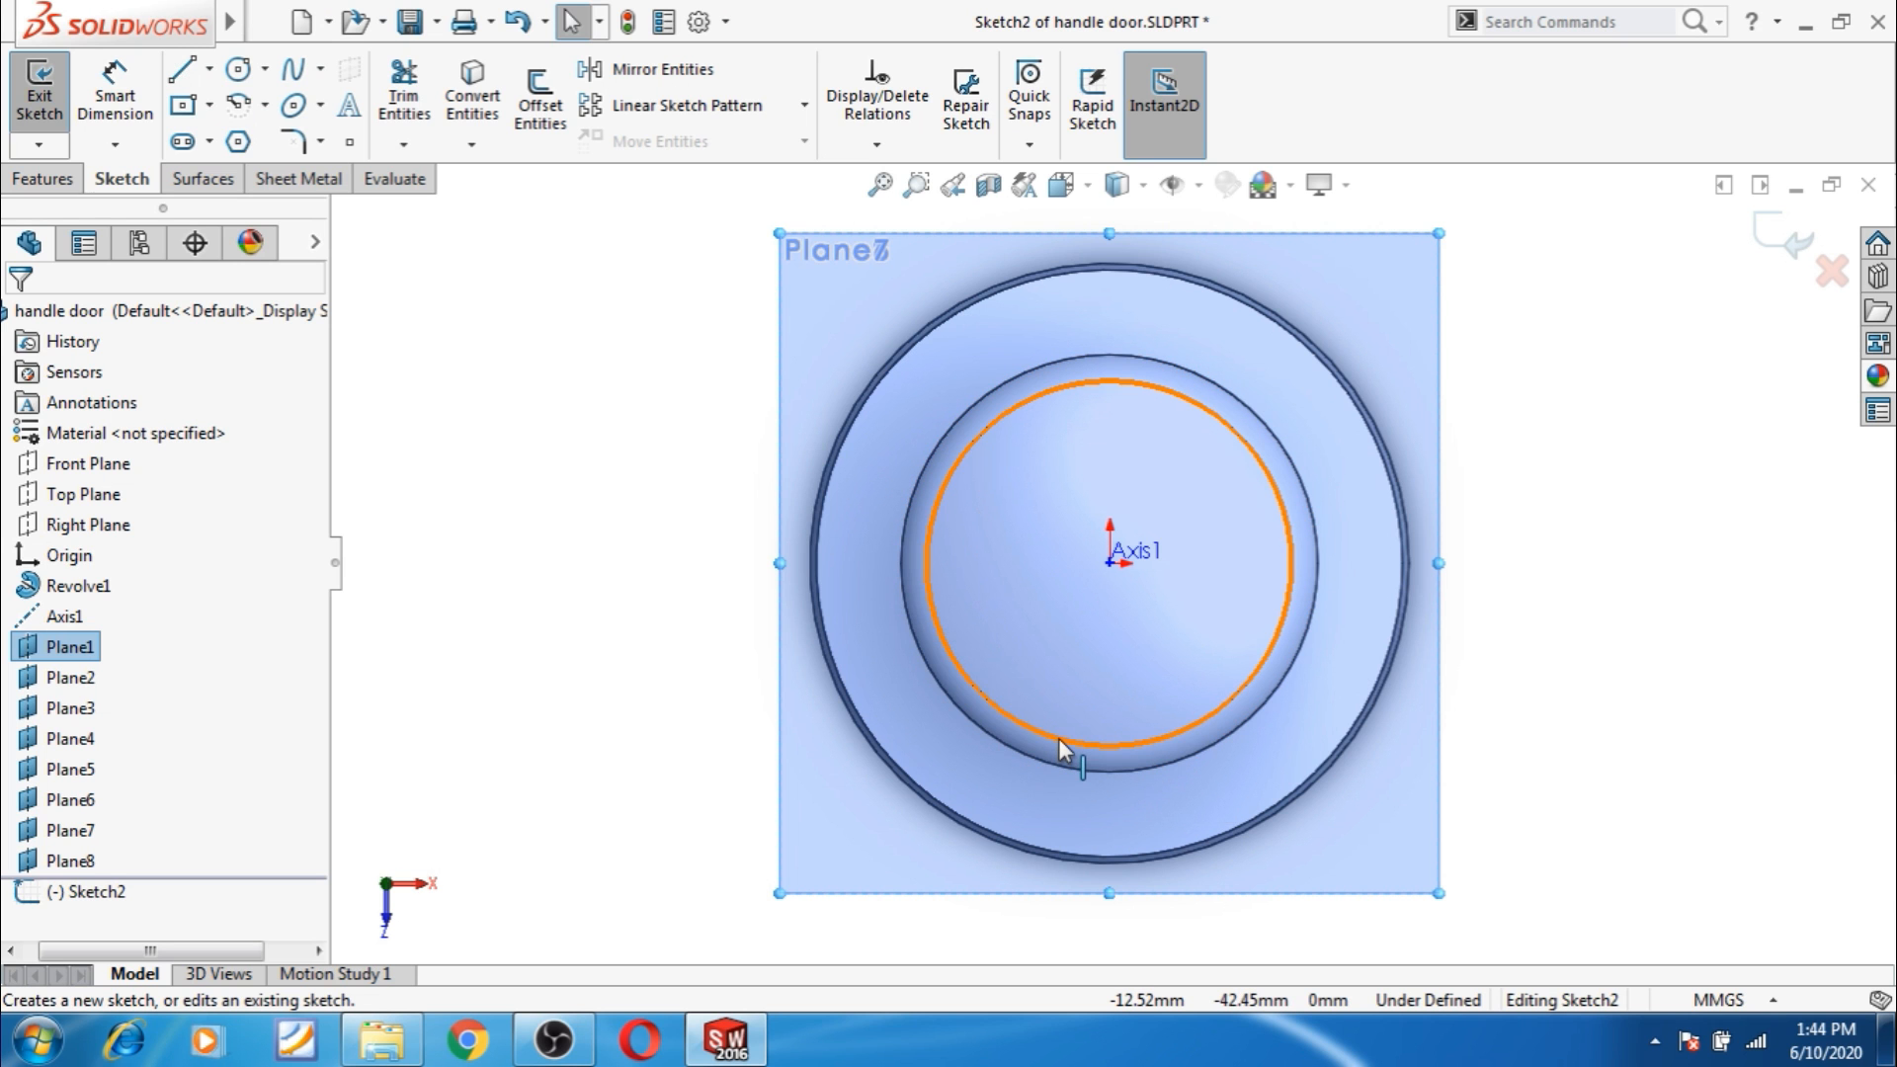
{"action": "middle_click_drag", "start_coordinate": [731, 774], "coordinate": [732, 525]}
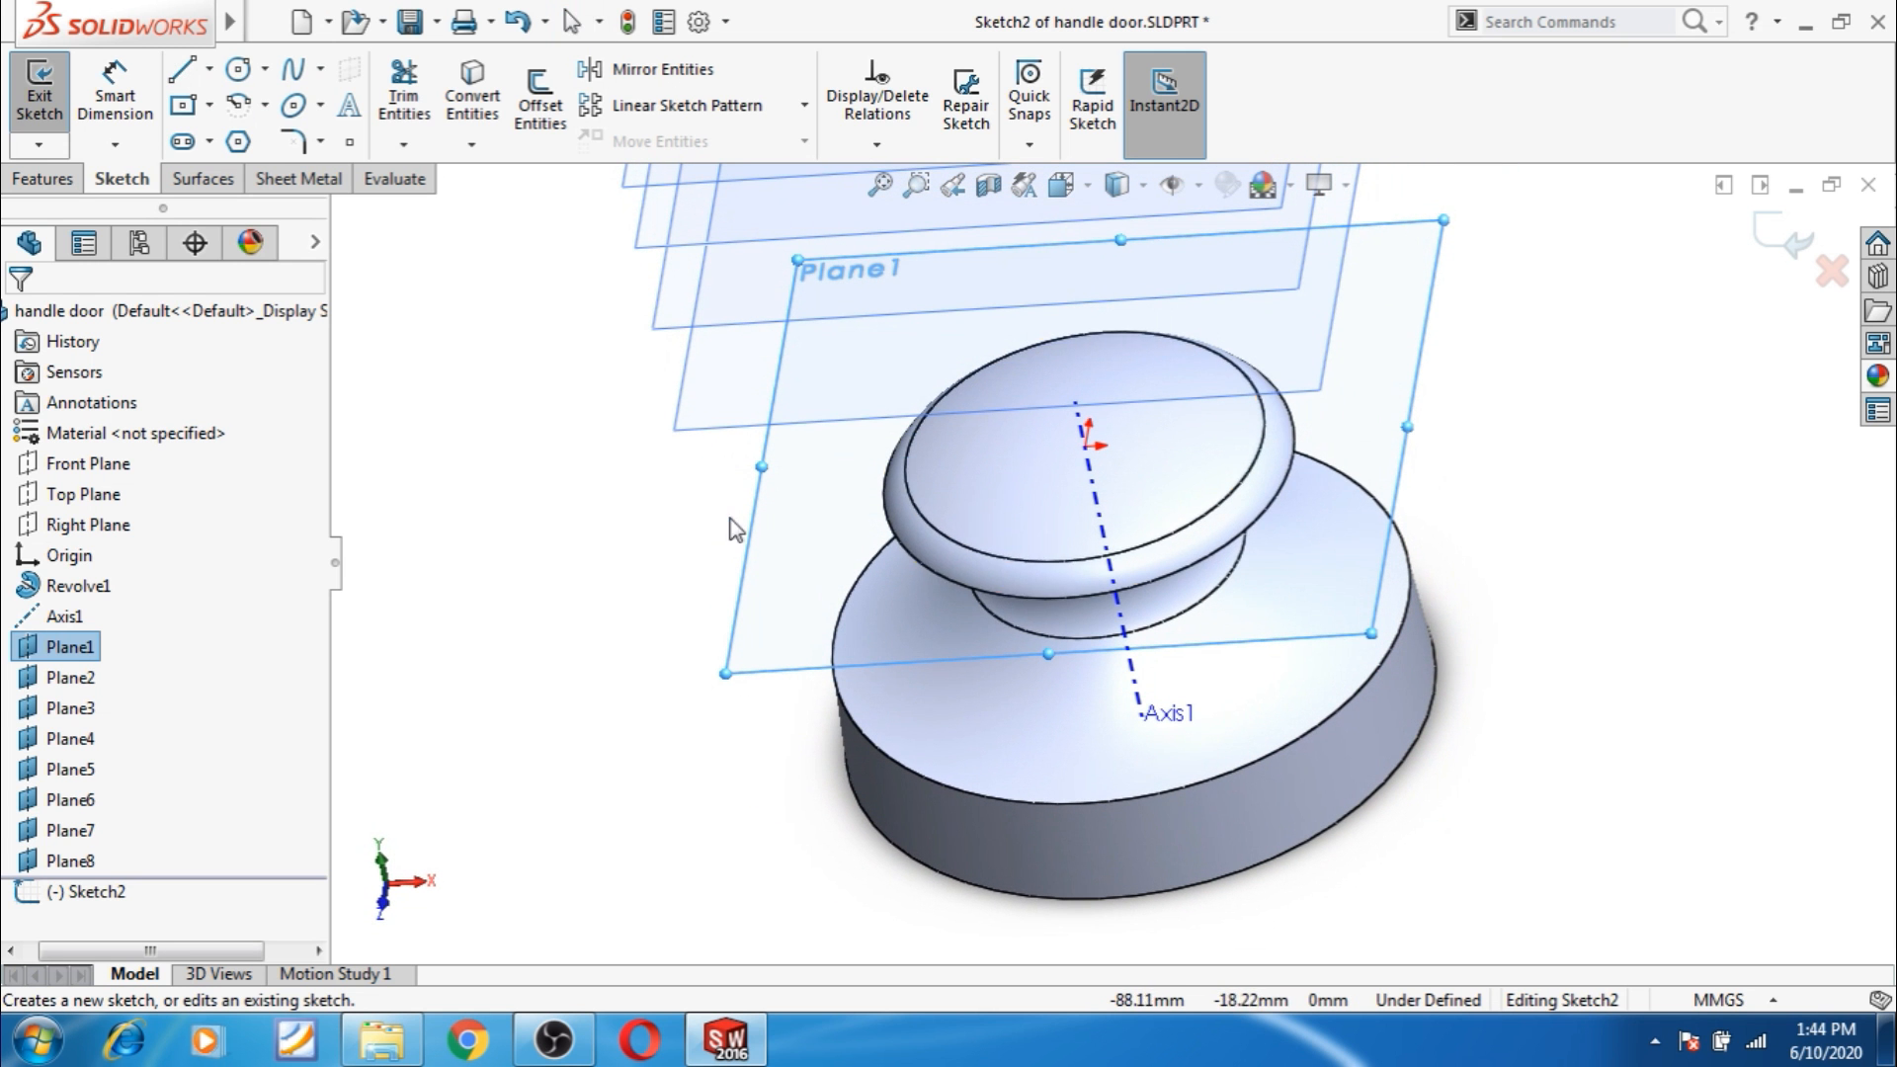
{"action": "left_click", "coordinate": [993, 553]}
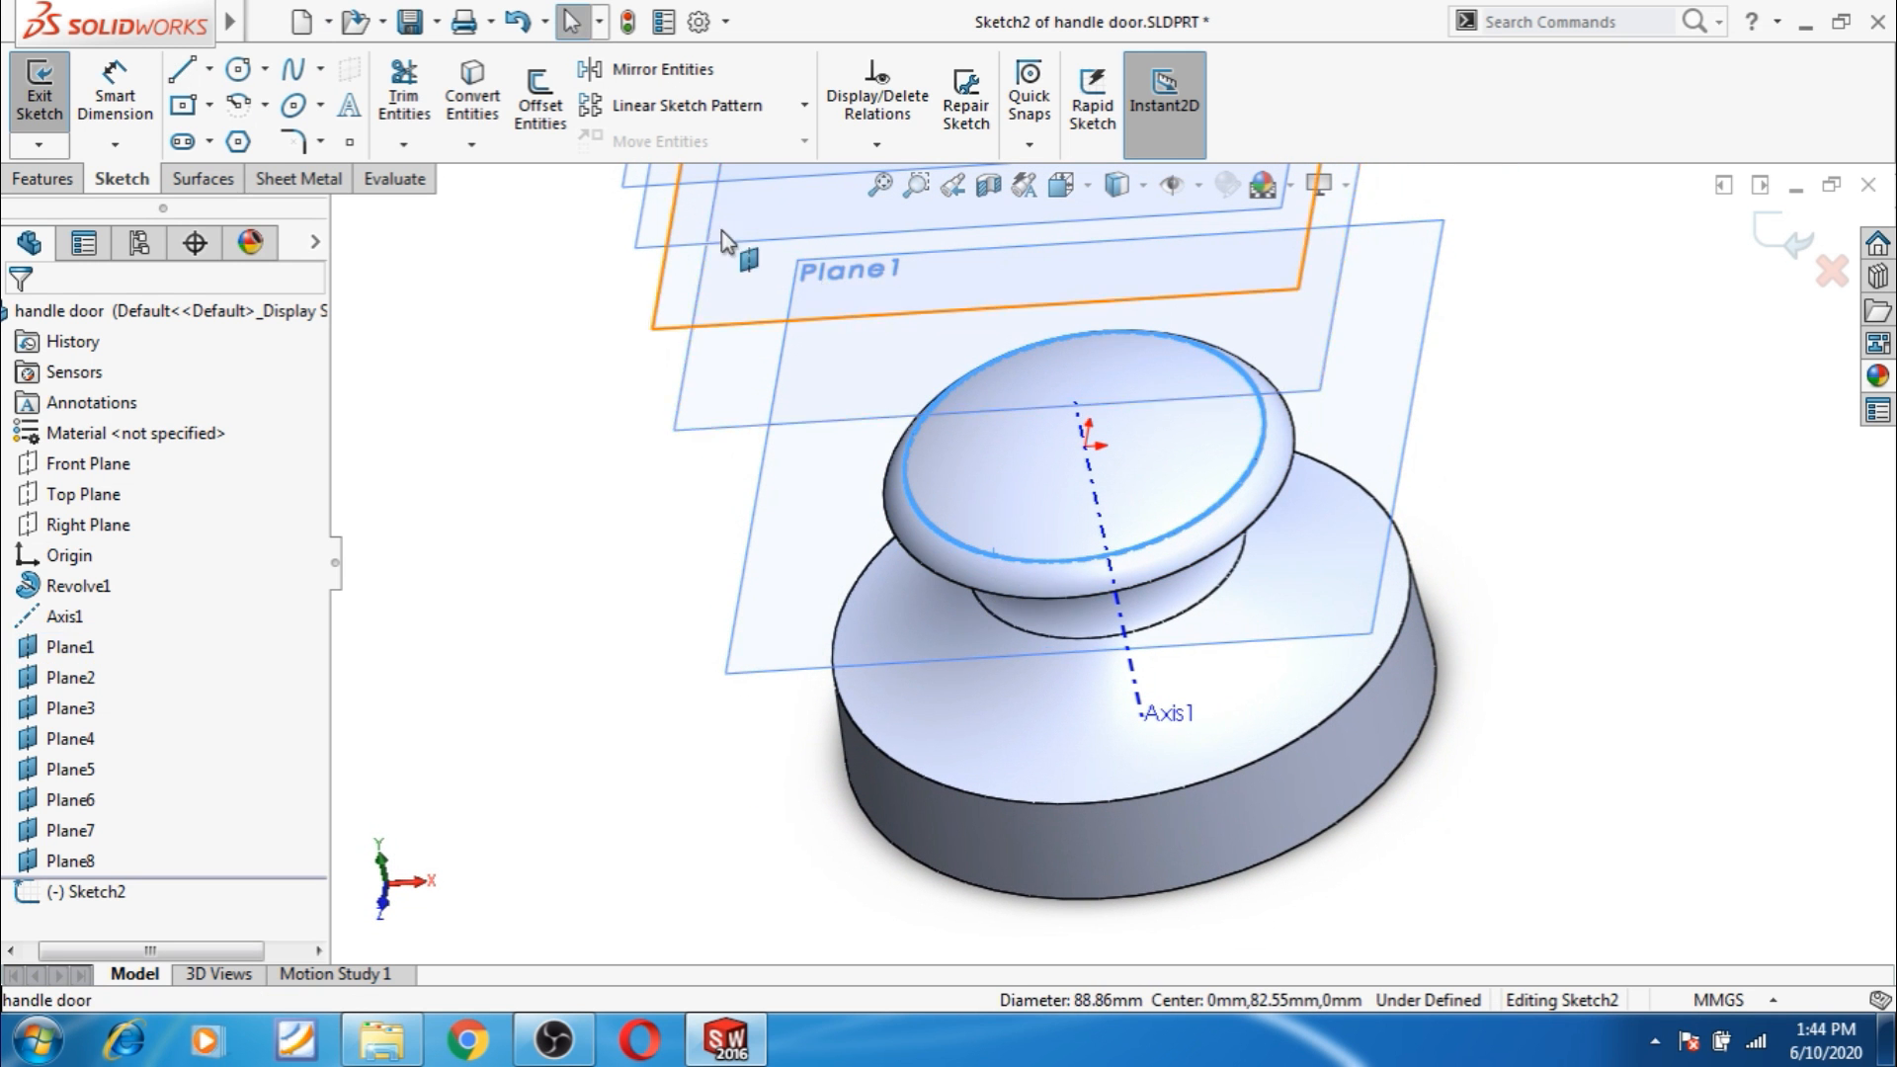
{"action": "left_click", "coordinate": [491, 115]}
{"action": "mouse_move", "coordinate": [1569, 593]}
{"action": "middle_mouse_down"}
{"action": "mouse_move", "coordinate": [1632, 508]}
{"action": "mouse_move", "coordinate": [1639, 373]}
{"action": "mouse_move", "coordinate": [1651, 406]}
{"action": "mouse_move", "coordinate": [1675, 388]}
{"action": "middle_mouse_up"}
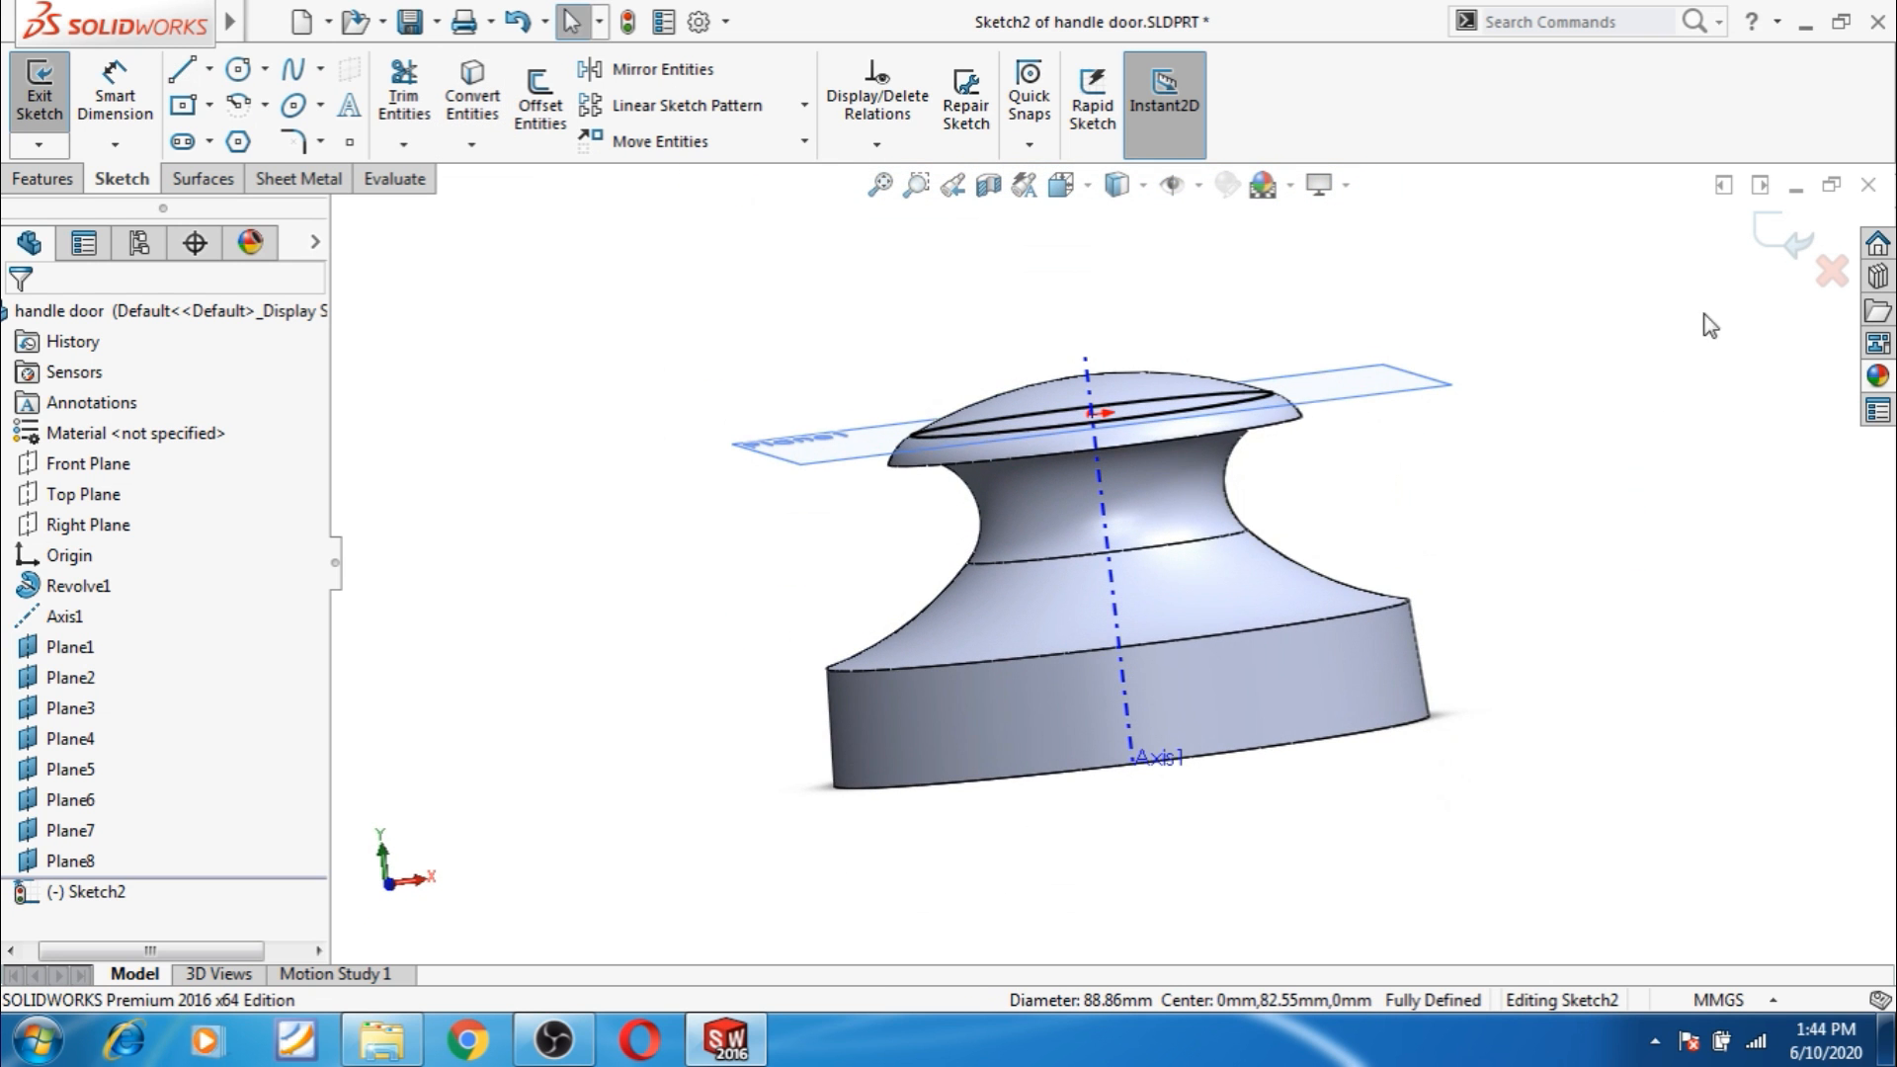
{"action": "left_click", "coordinate": [1765, 241]}
{"action": "mouse_move", "coordinate": [563, 639]}
{"action": "middle_mouse_down"}
{"action": "mouse_move", "coordinate": [729, 637]}
{"action": "mouse_move", "coordinate": [711, 698]}
{"action": "middle_mouse_up"}
{"action": "left_click", "coordinate": [712, 699]}
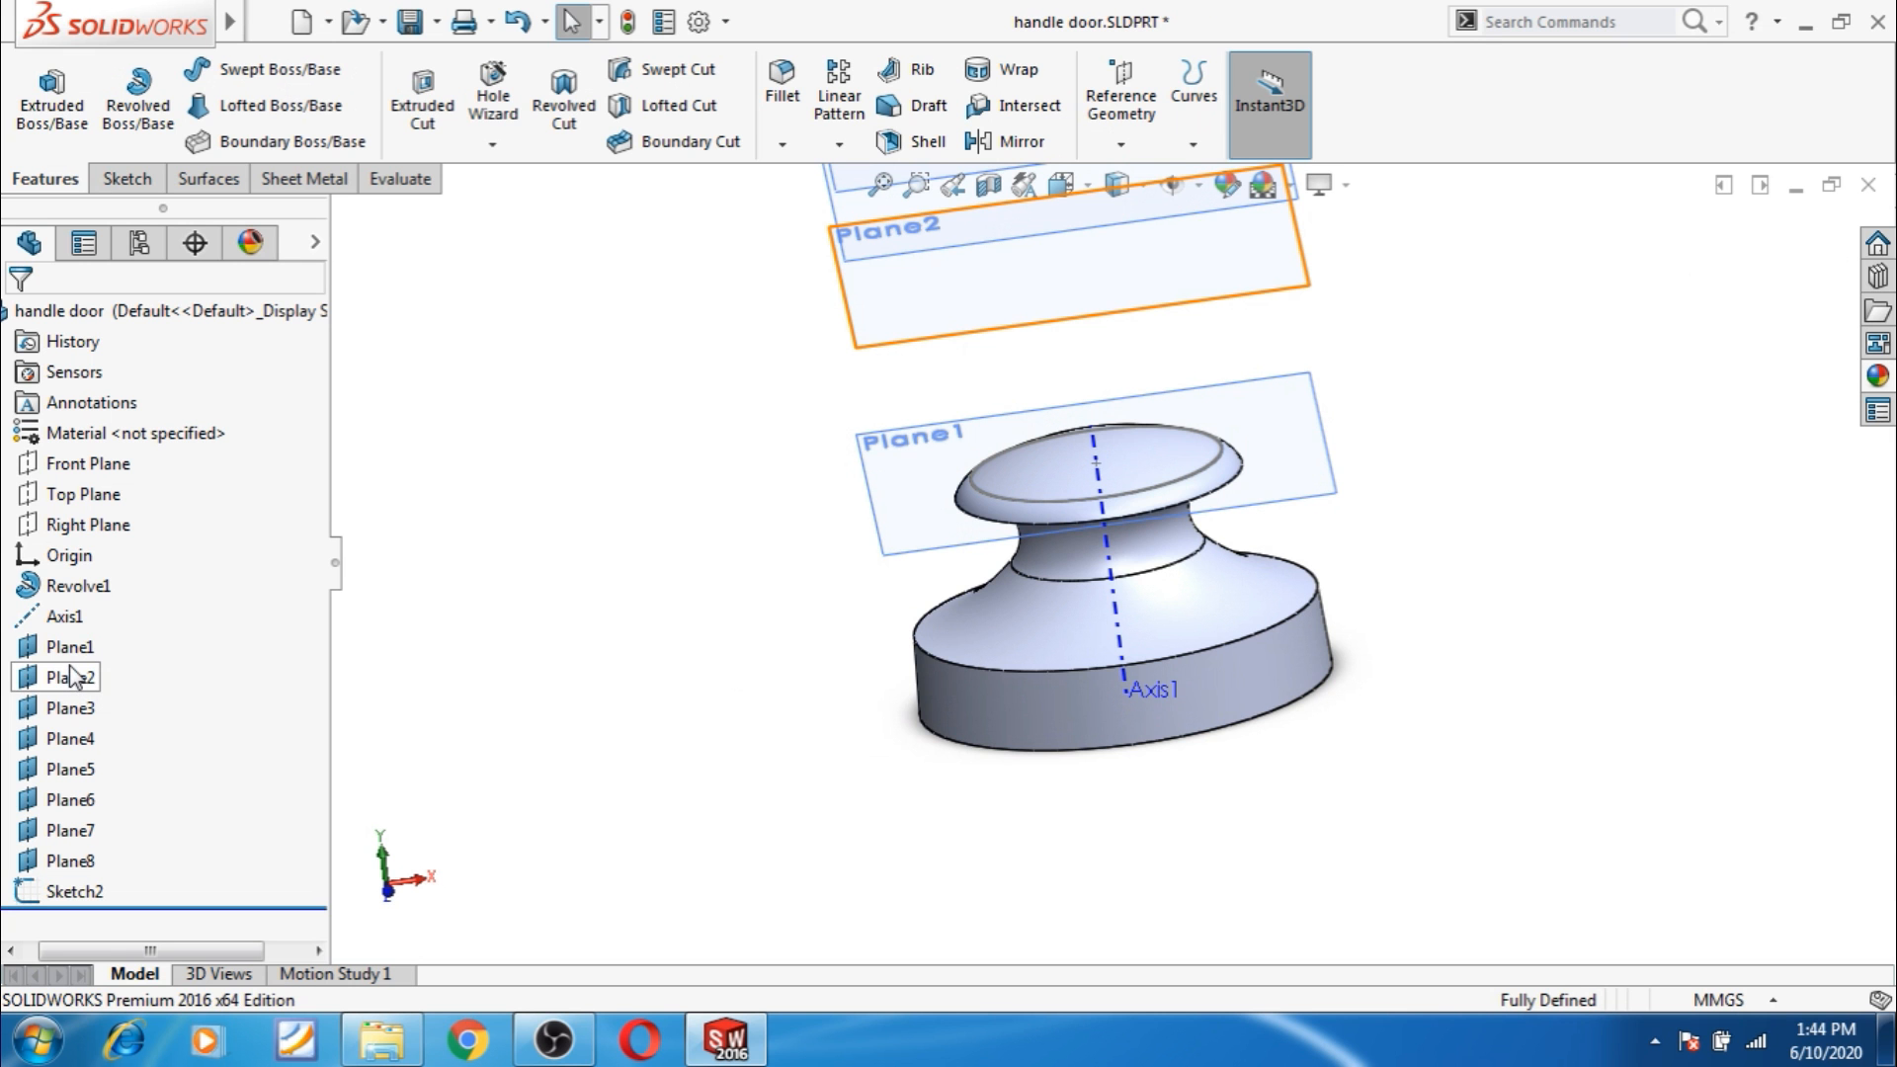
Start a sketch on Plane2 and draw an eight-sided inscribed-circle polygon centred on the origin, about 73 mm across flats.
{"action": "left_click", "coordinate": [74, 676]}
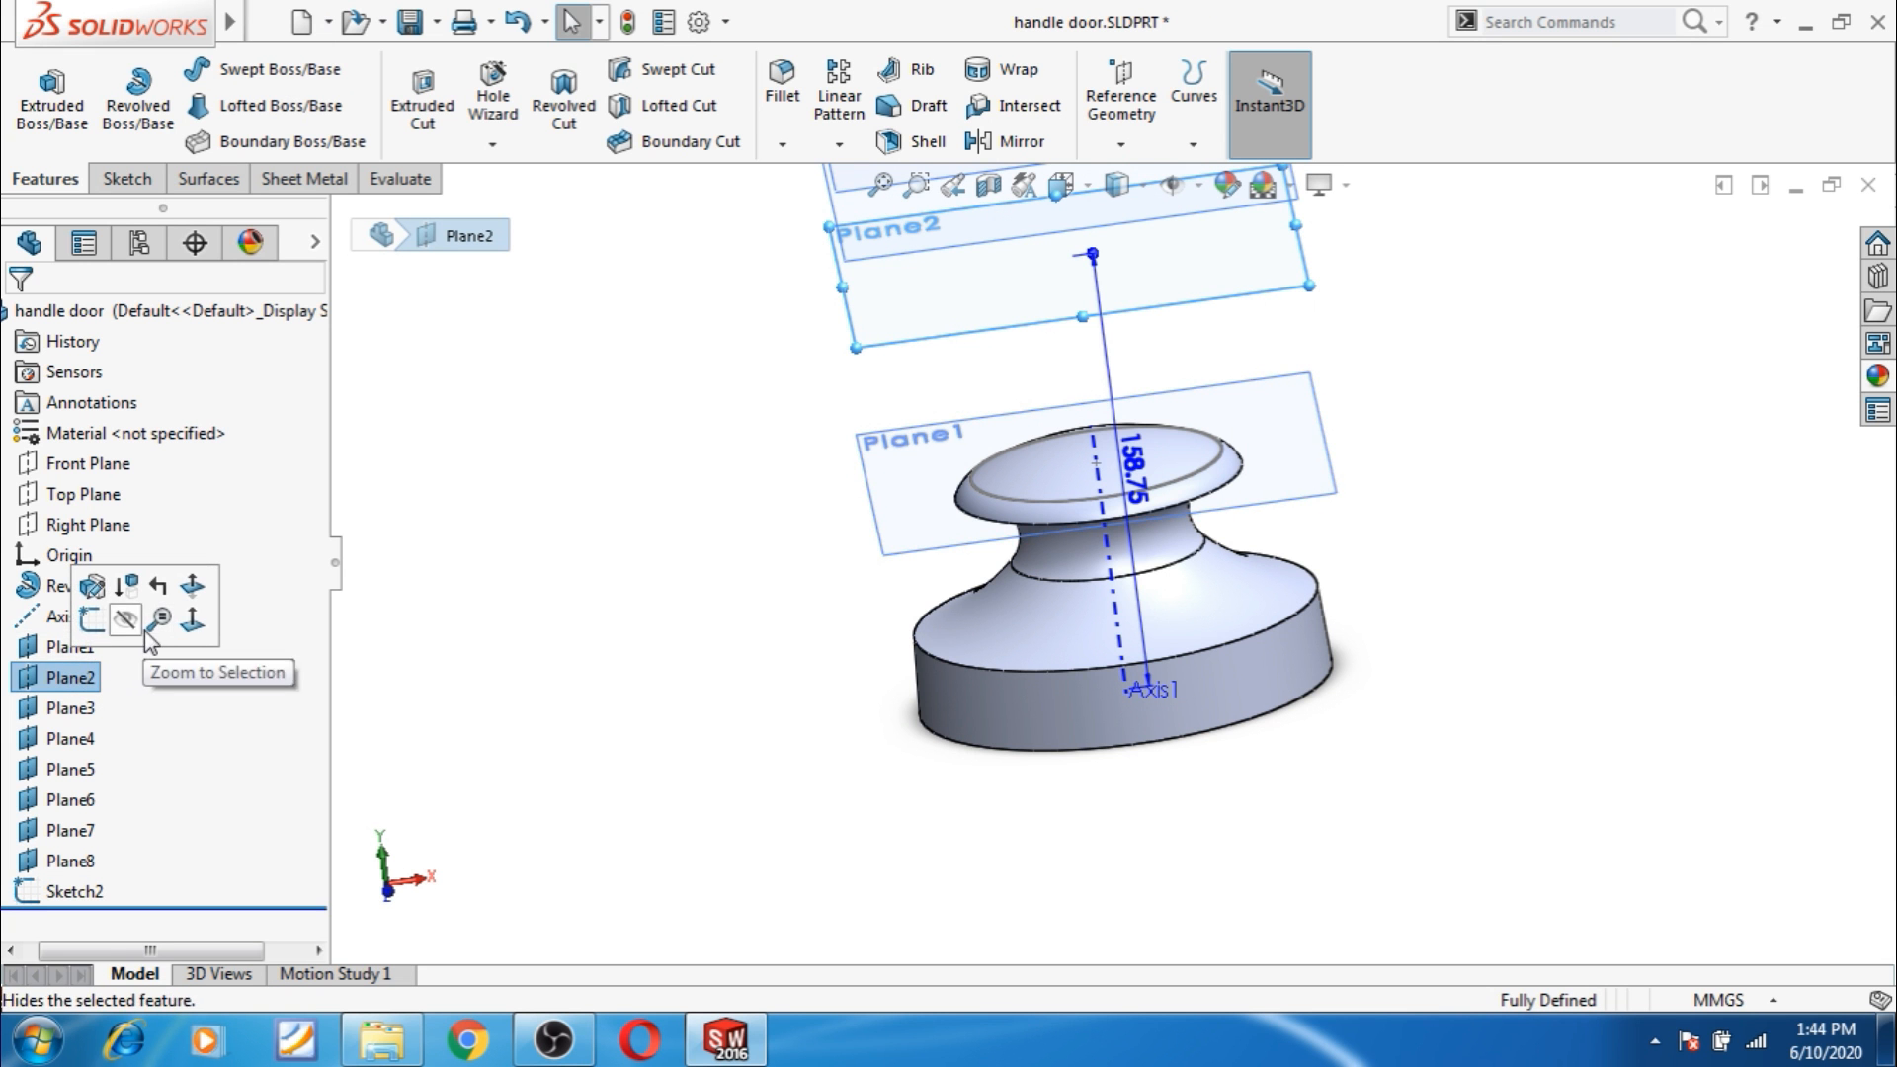
{"action": "left_click", "coordinate": [191, 619]}
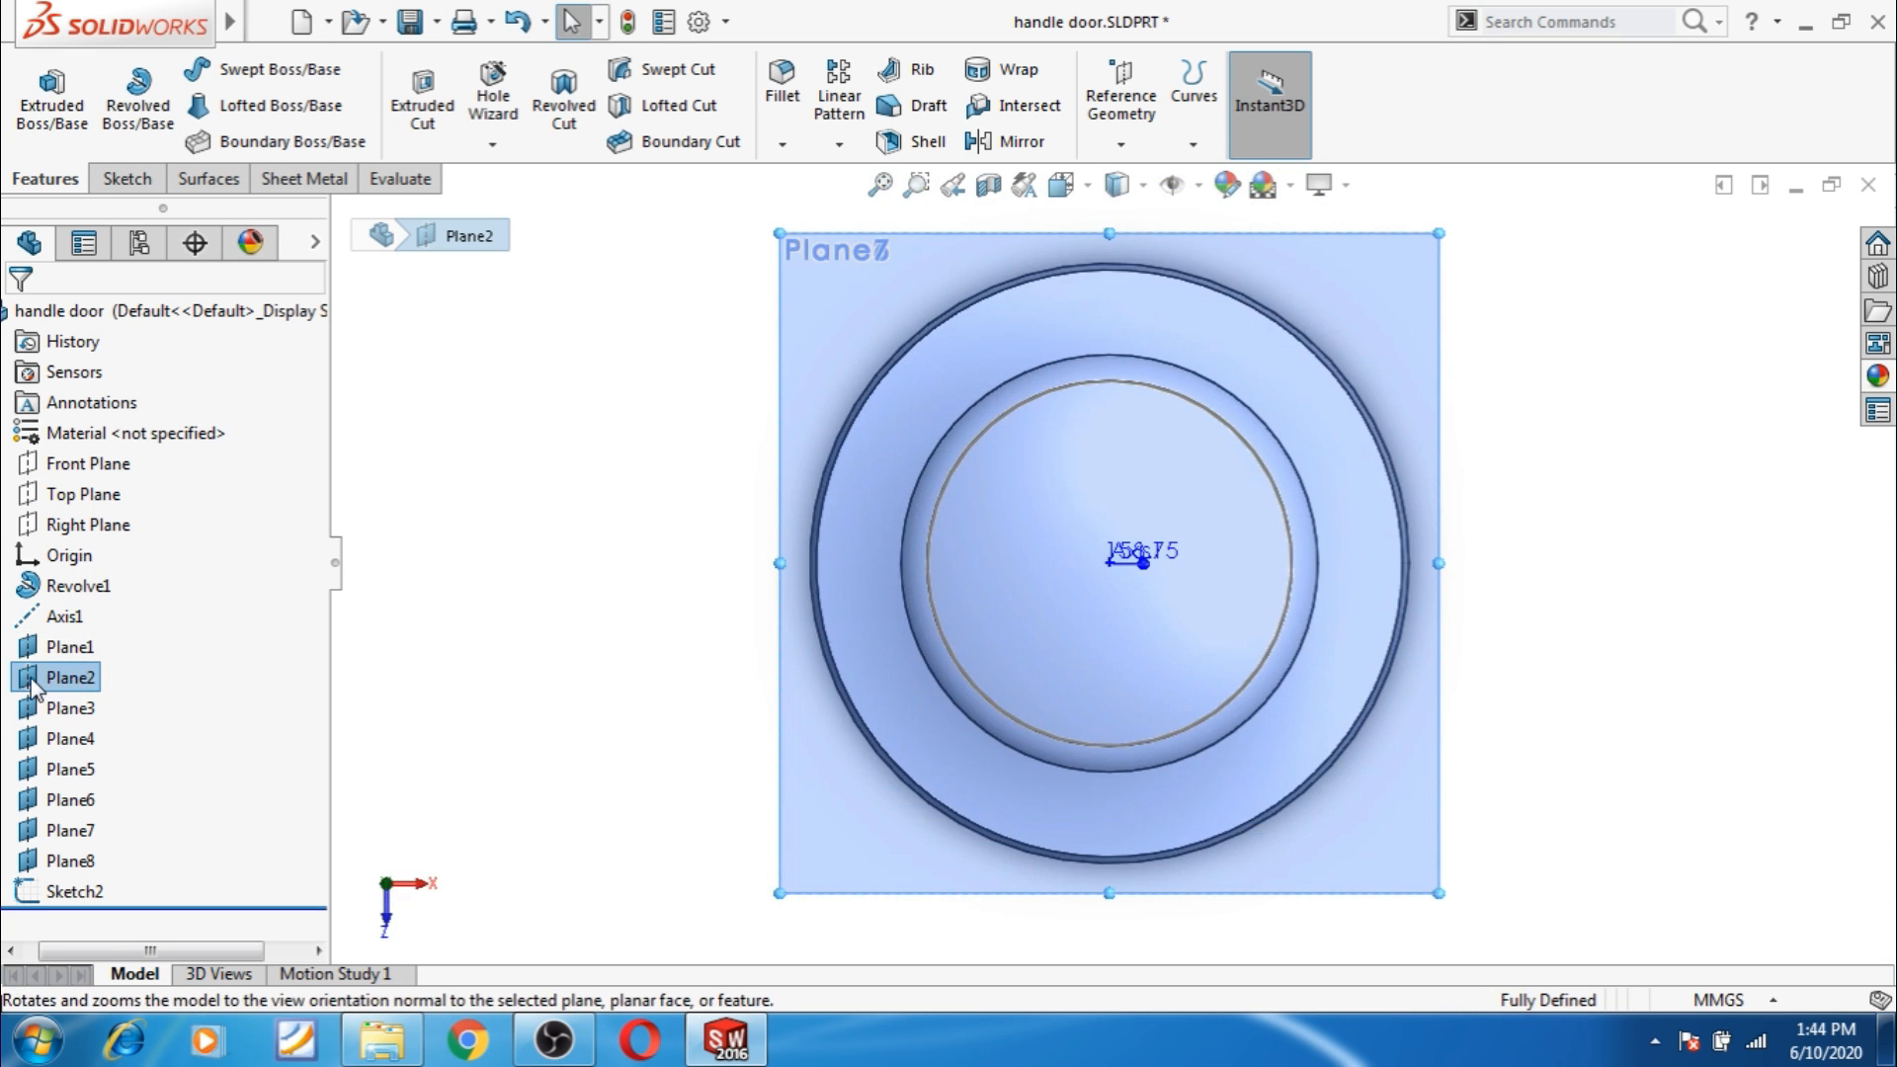
{"action": "left_click", "coordinate": [54, 634]}
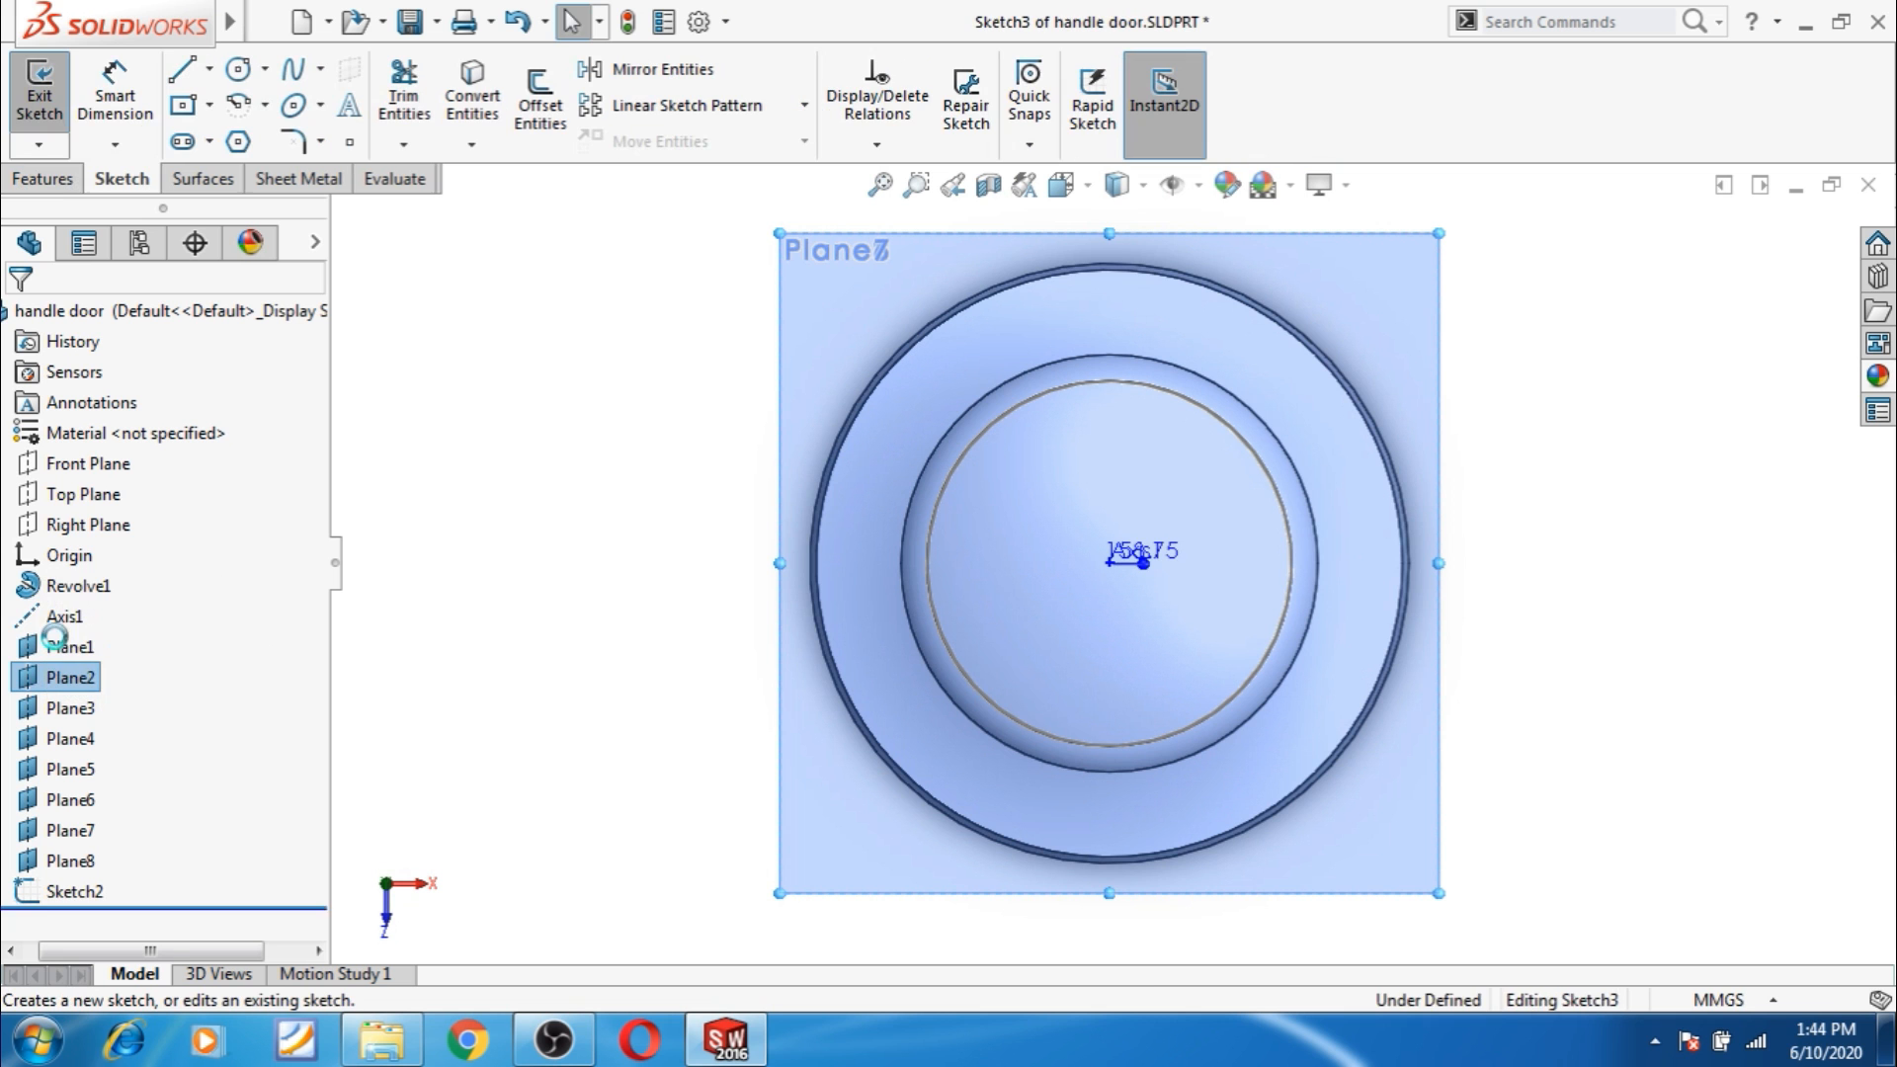
{"action": "left_click", "coordinate": [238, 141]}
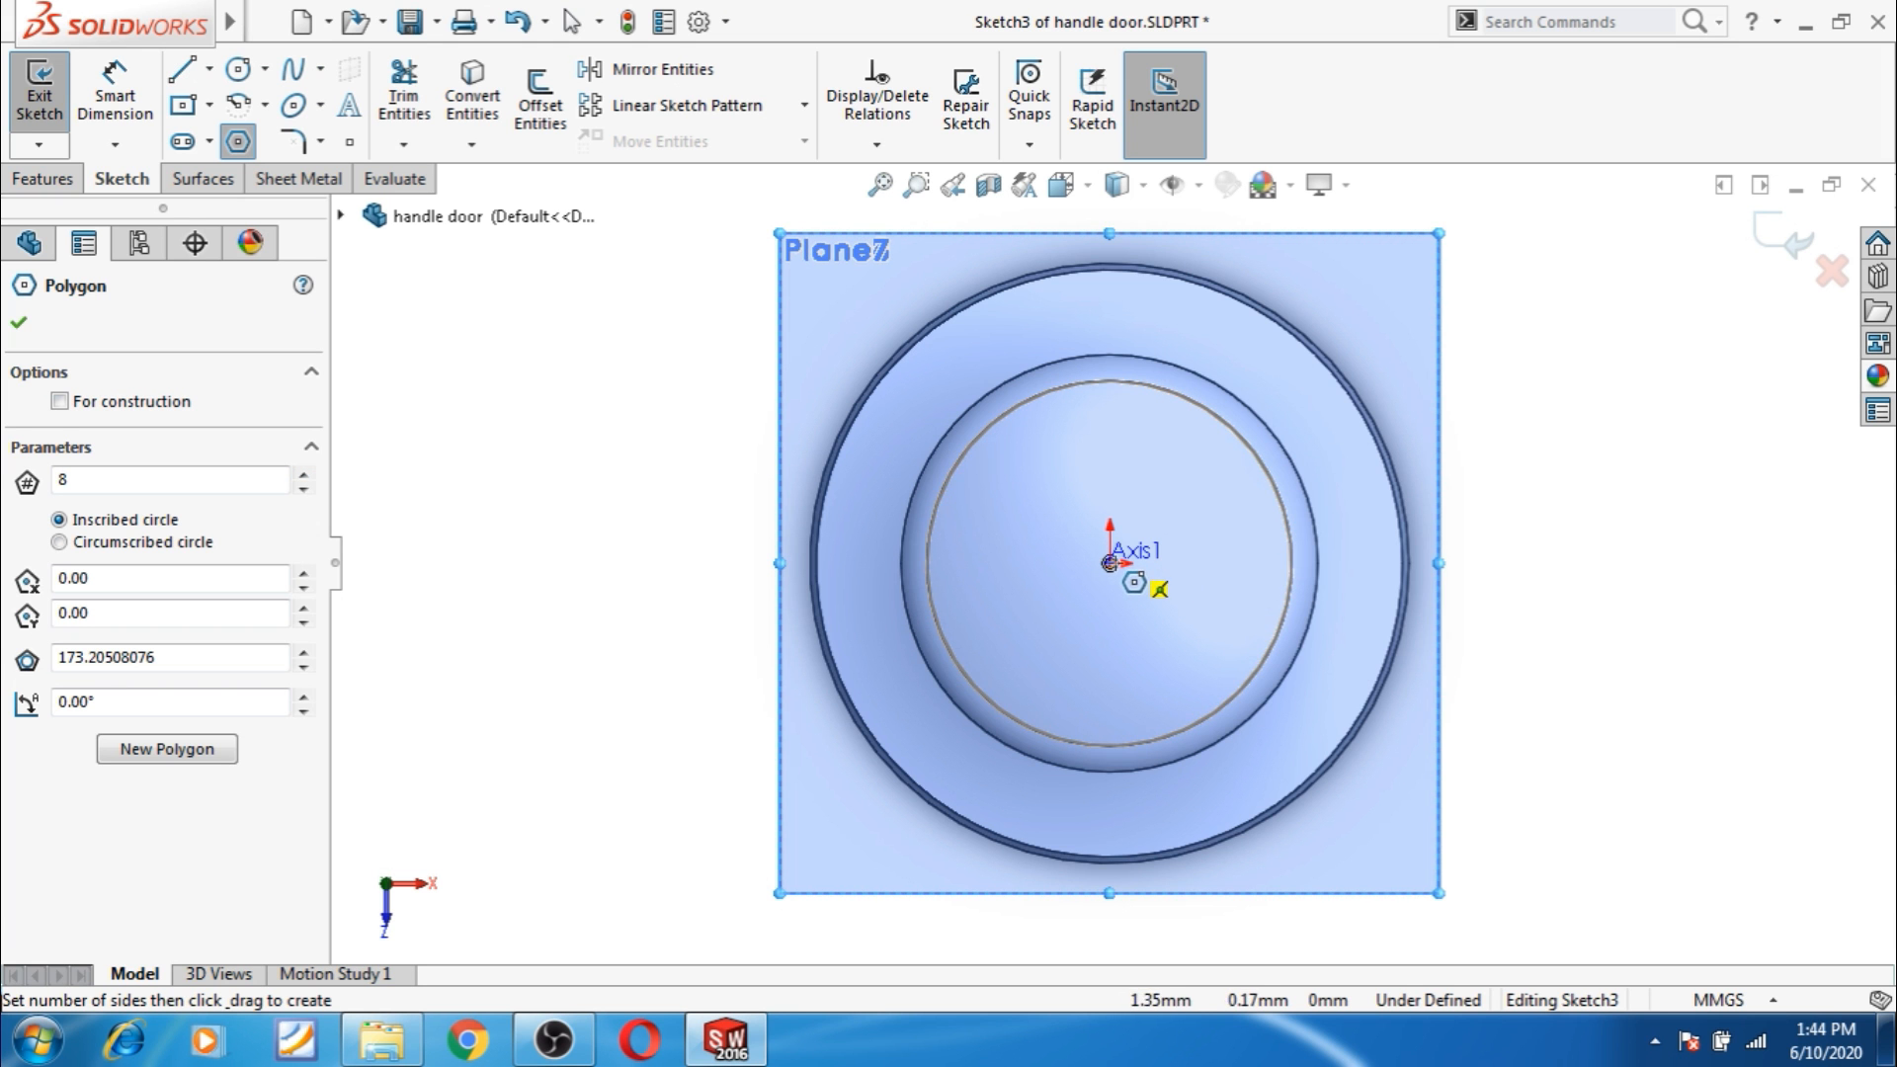
{"action": "left_click", "coordinate": [1110, 563]}
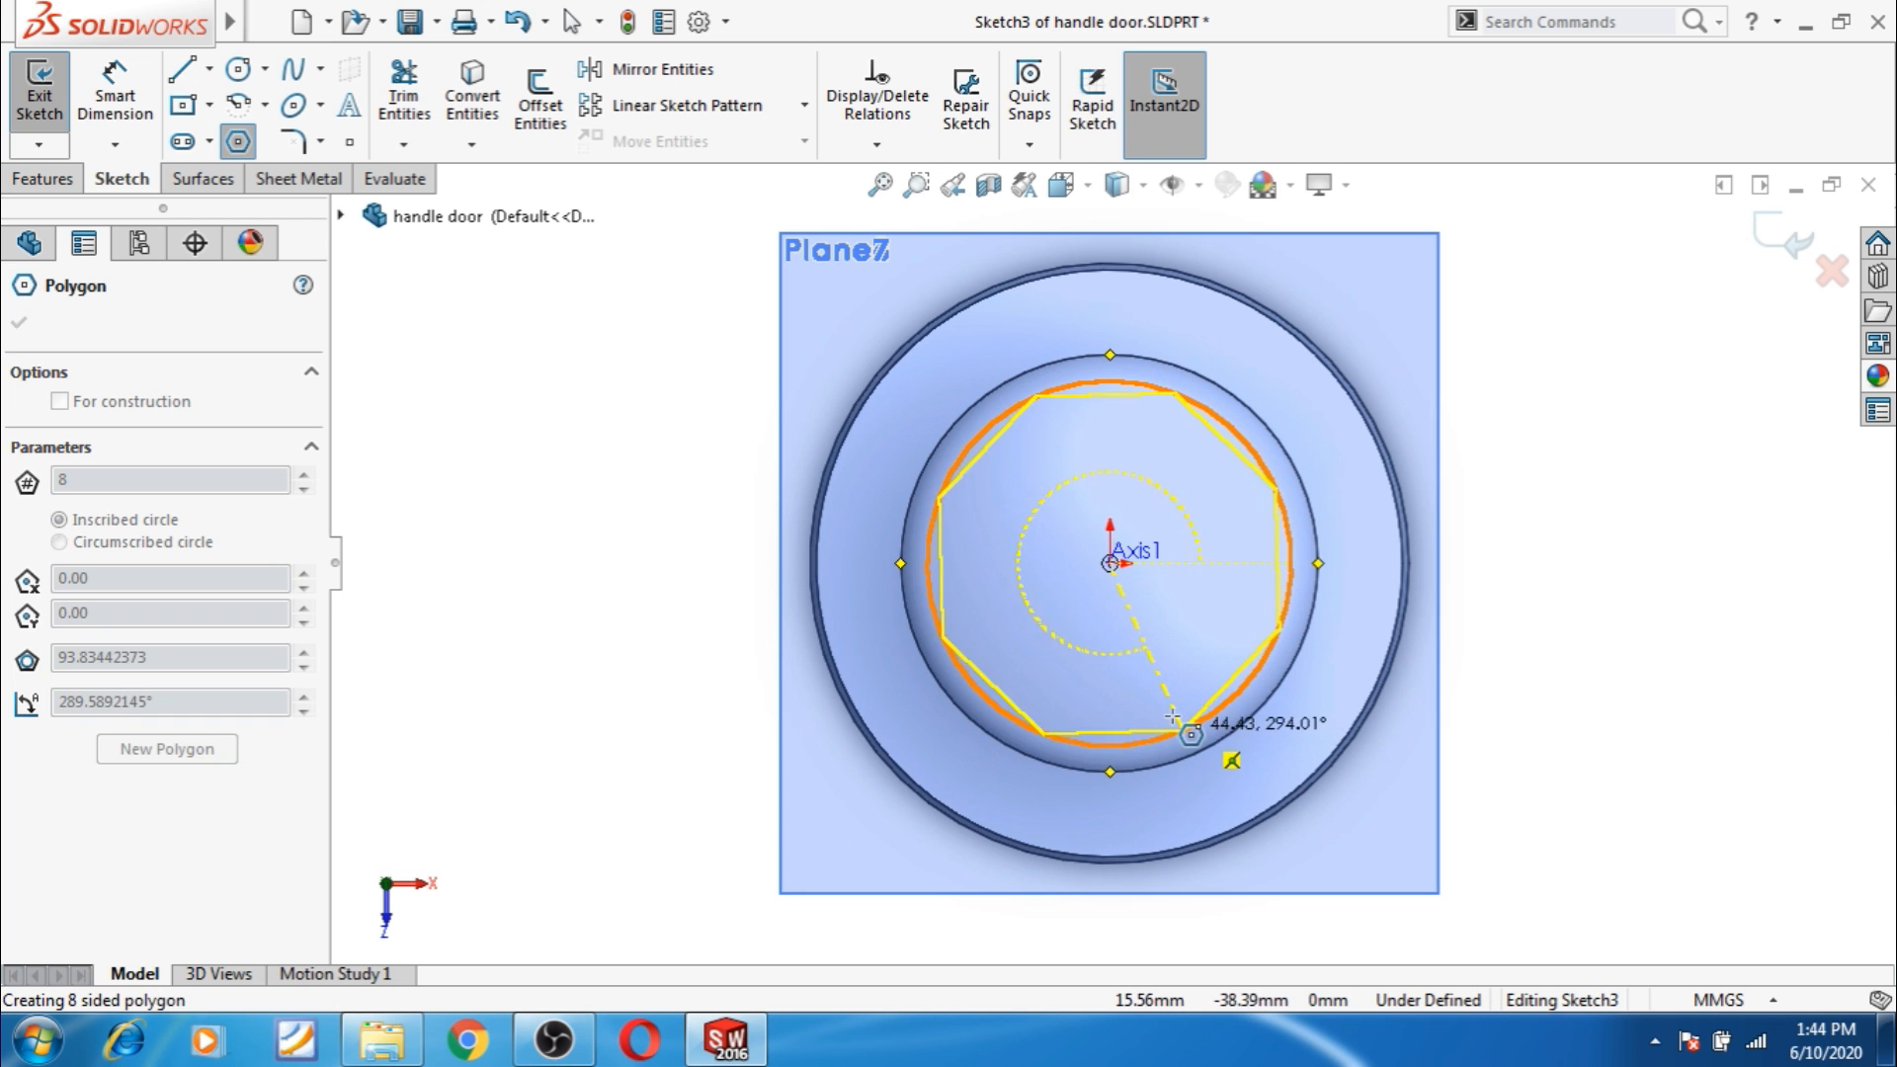
{"action": "left_click", "coordinate": [1169, 711]}
{"action": "key", "text": "Escape"}
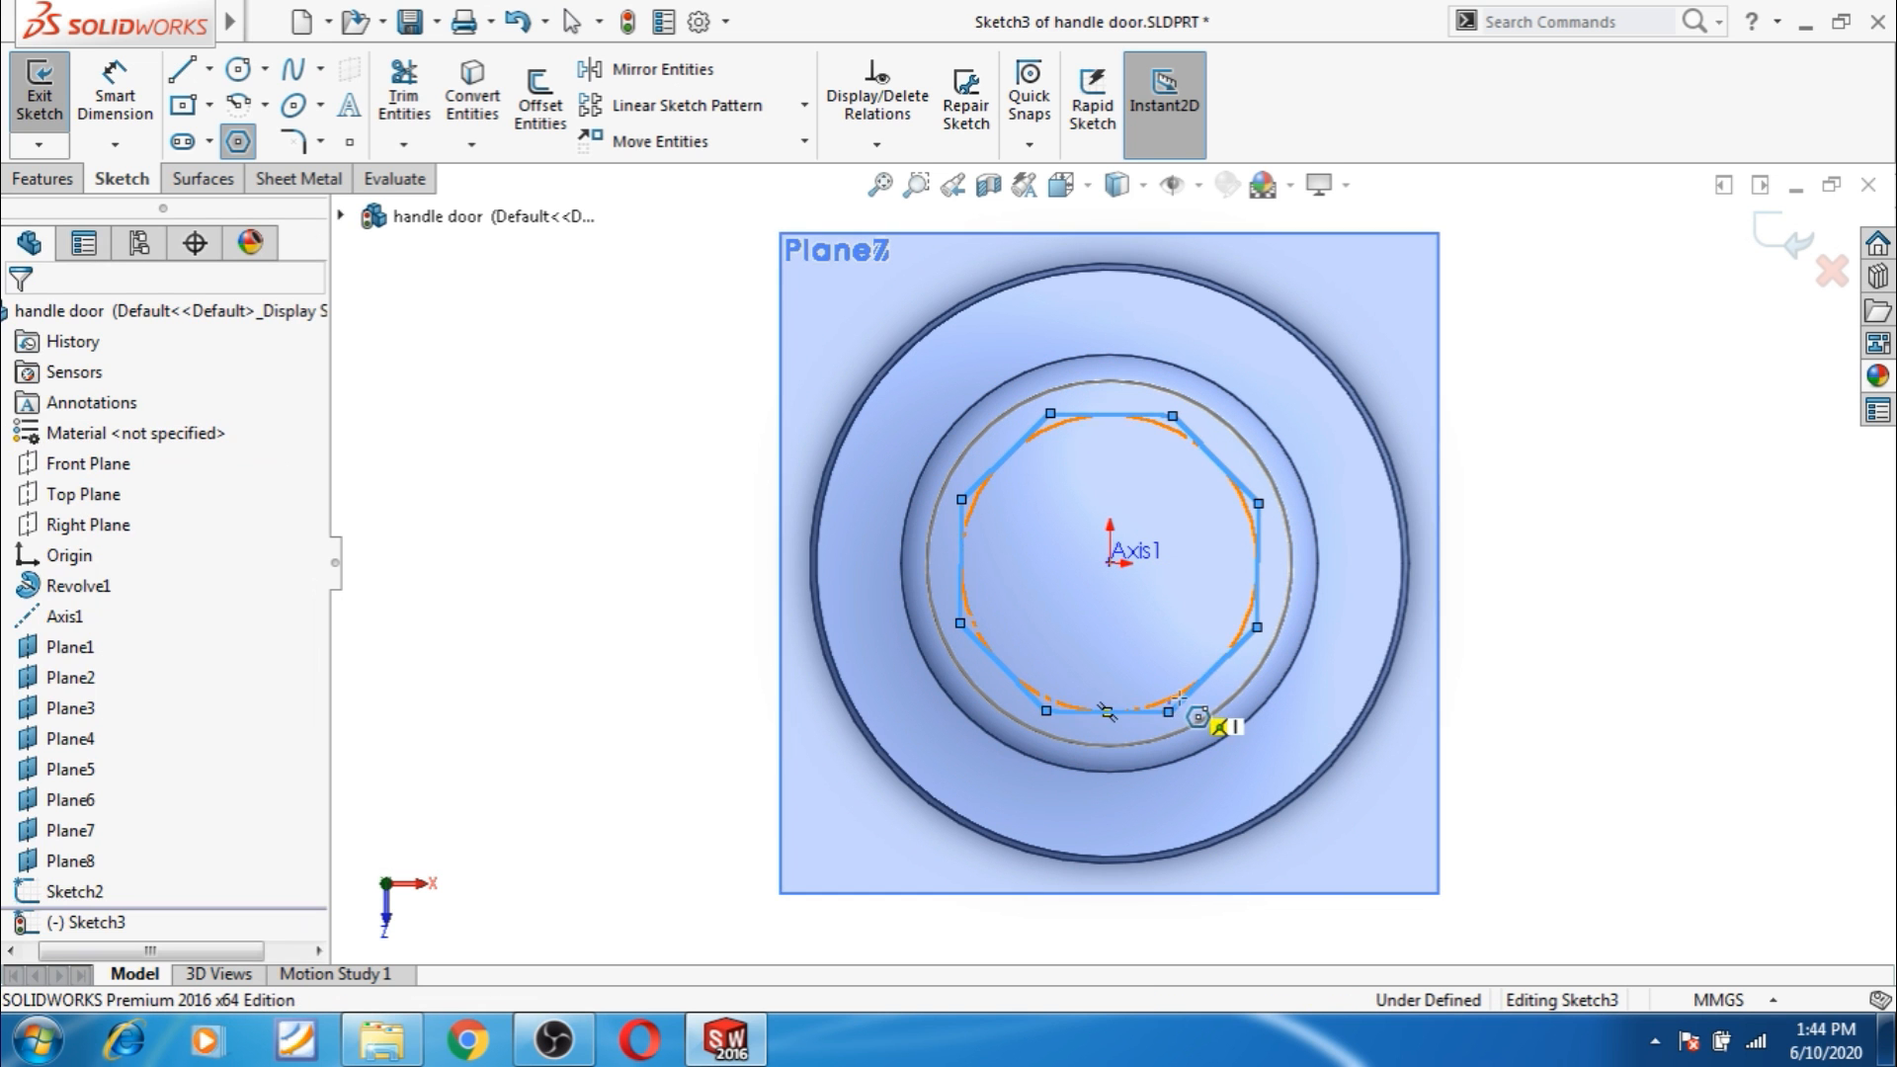
Add a horizontal relation to the octagon's lower side.
{"action": "left_click", "coordinate": [1109, 711]}
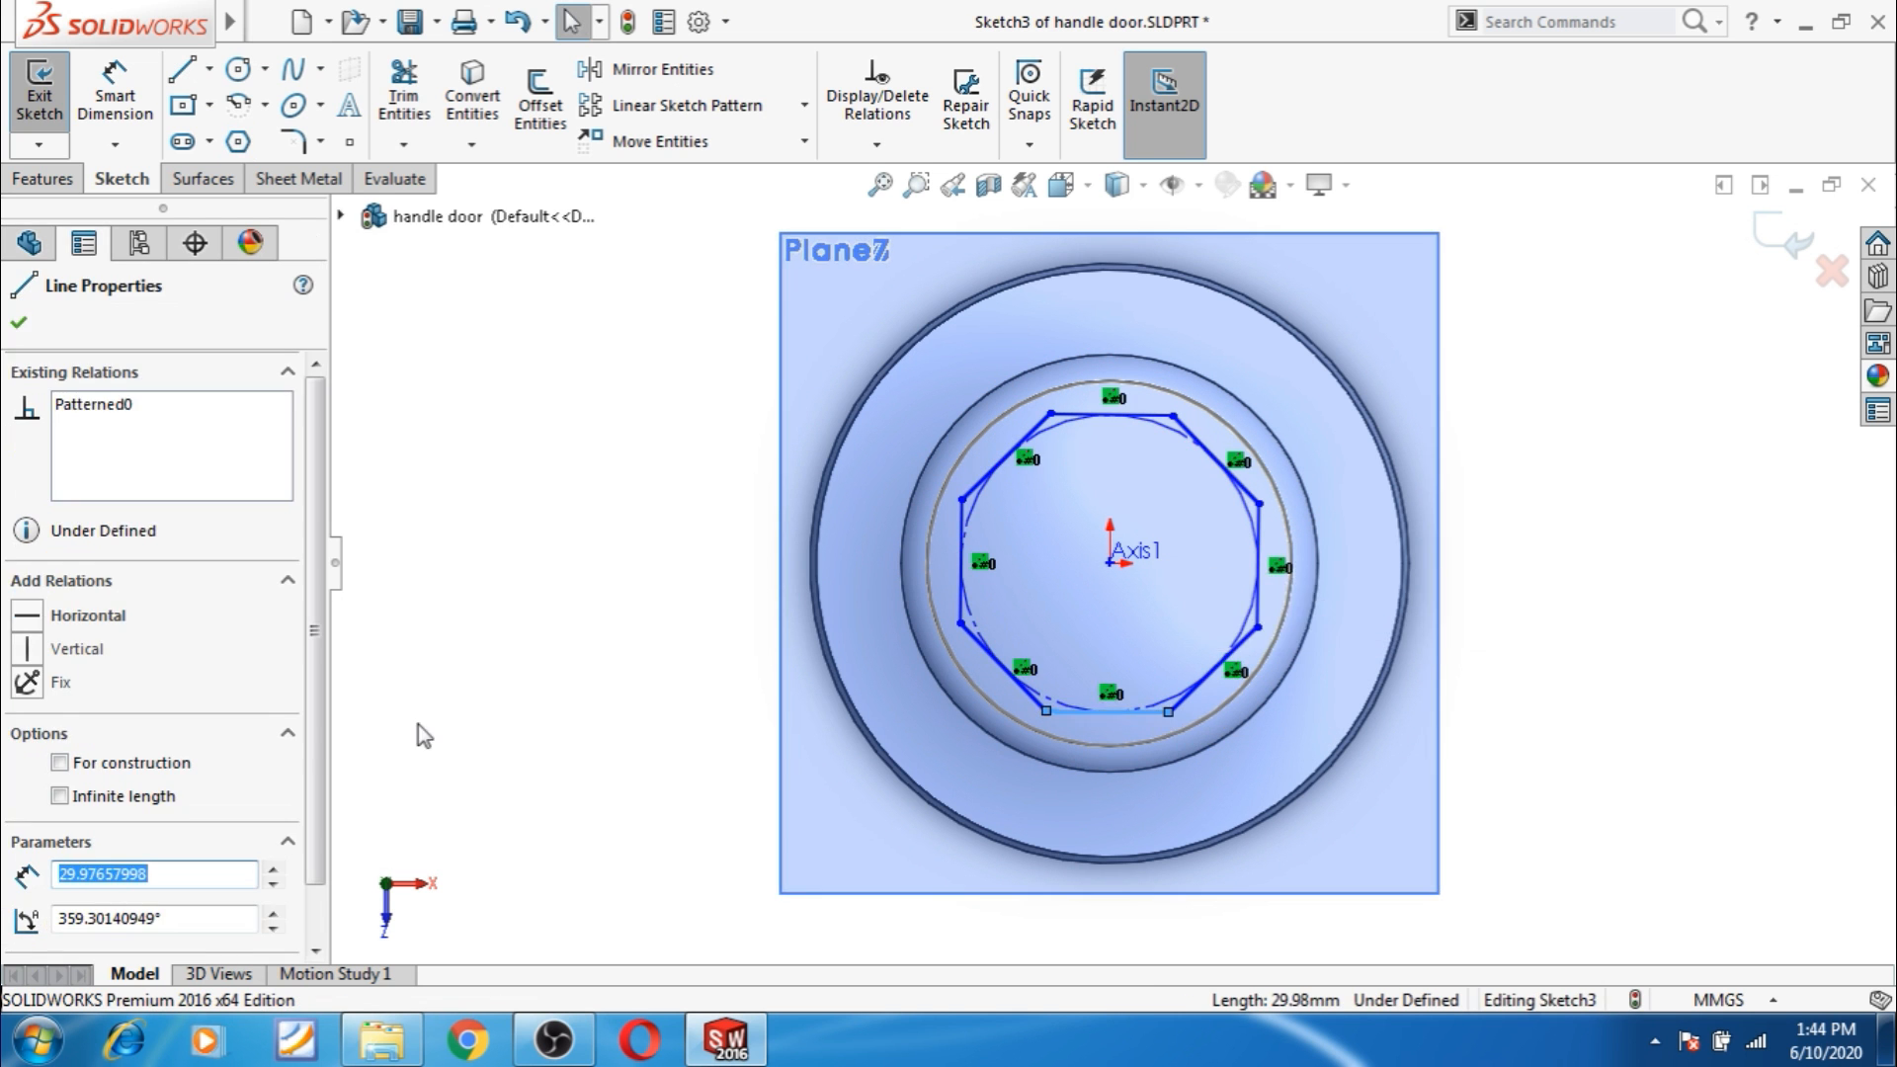
{"action": "left_click", "coordinate": [88, 615]}
{"action": "key", "text": "Escape"}
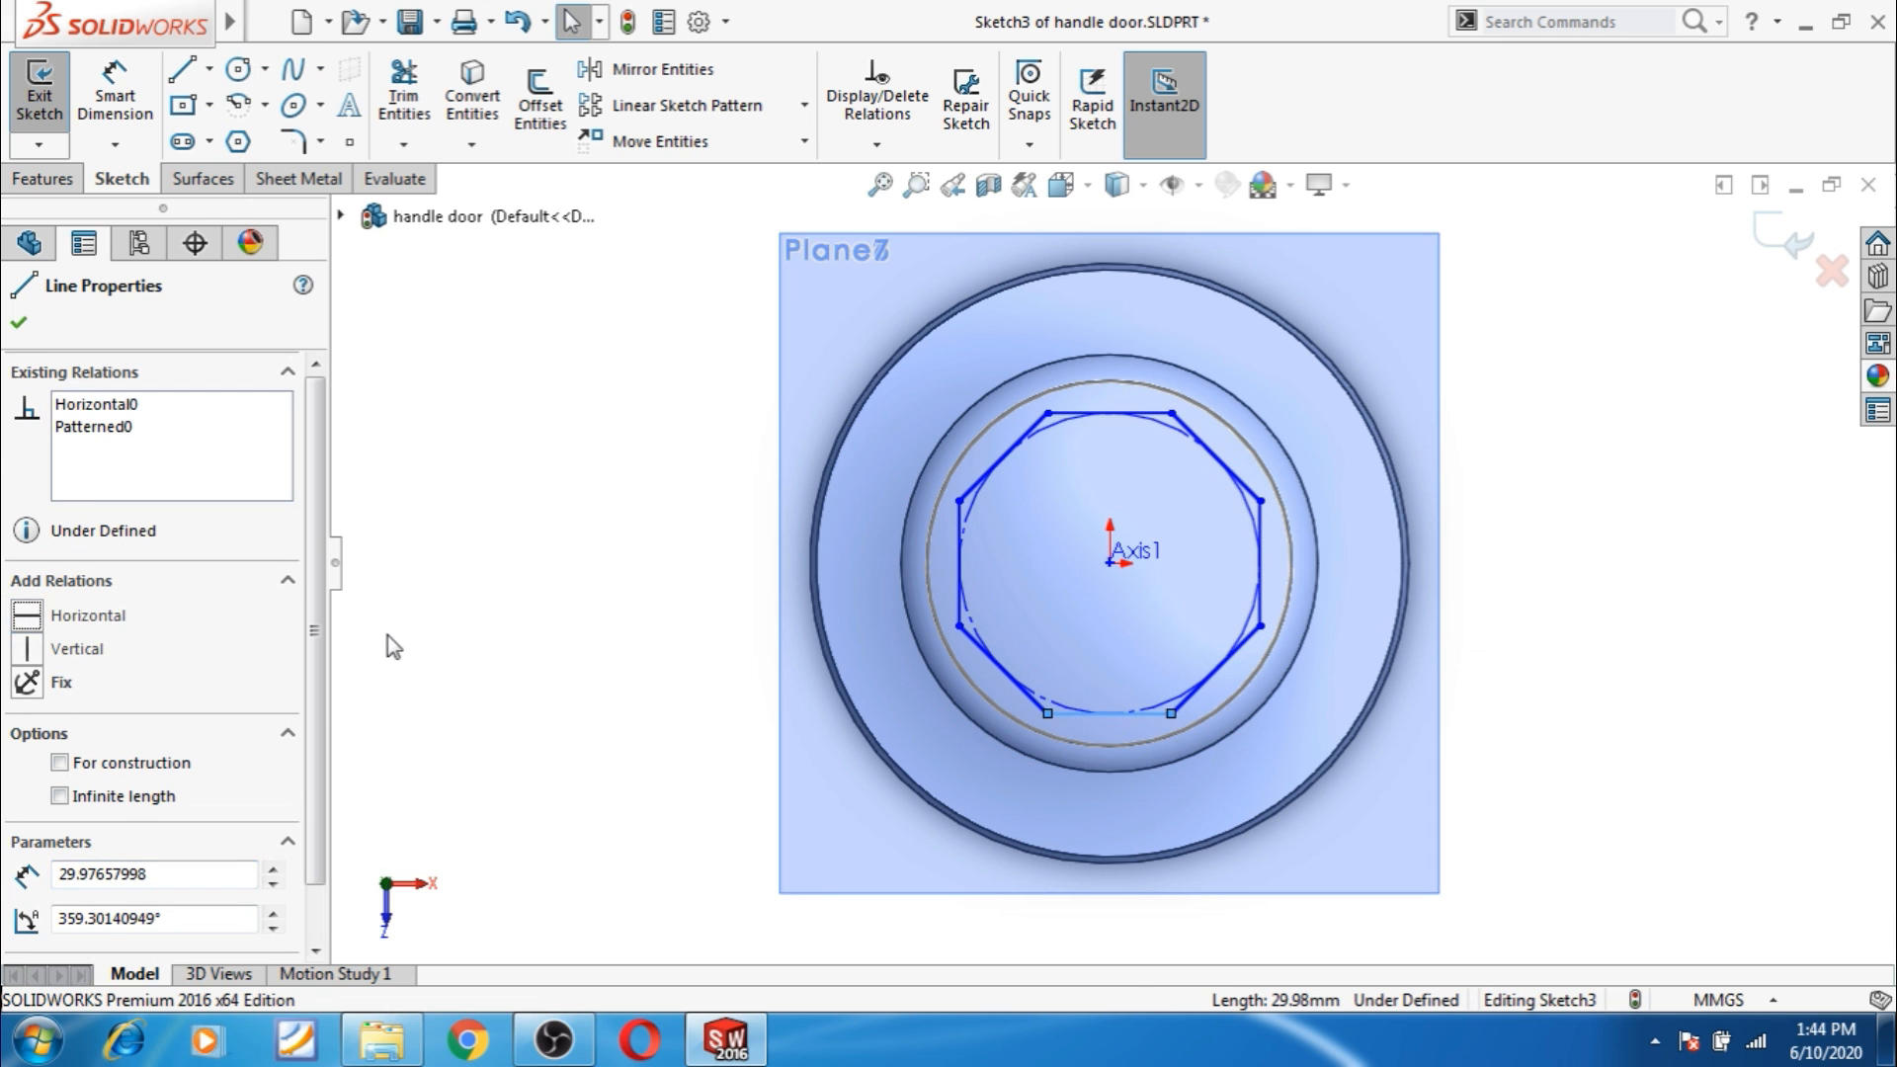
Dimension the octagon's vertical distance between opposite corners as 130.175 mm and exit the sketch.
{"action": "left_click", "coordinate": [123, 95]}
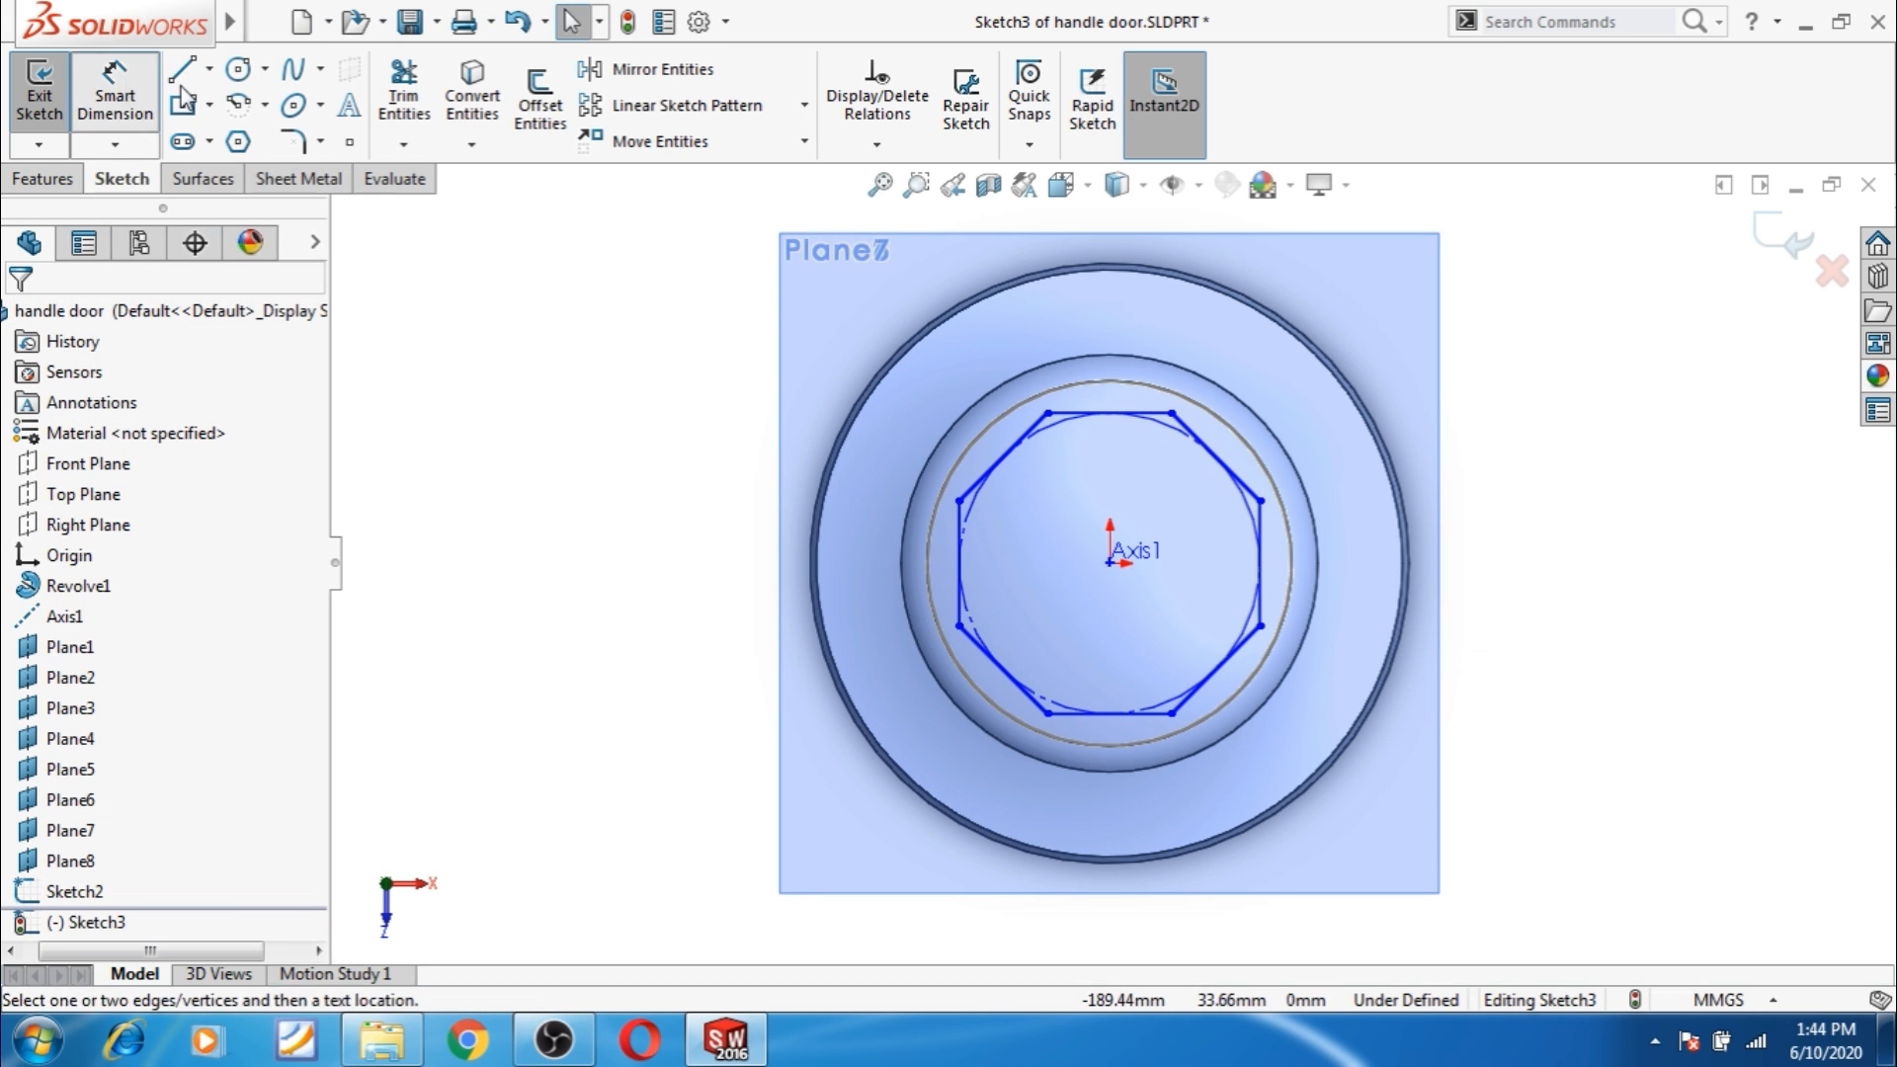
{"action": "left_click", "coordinate": [1173, 415]}
{"action": "left_click", "coordinate": [1174, 713]}
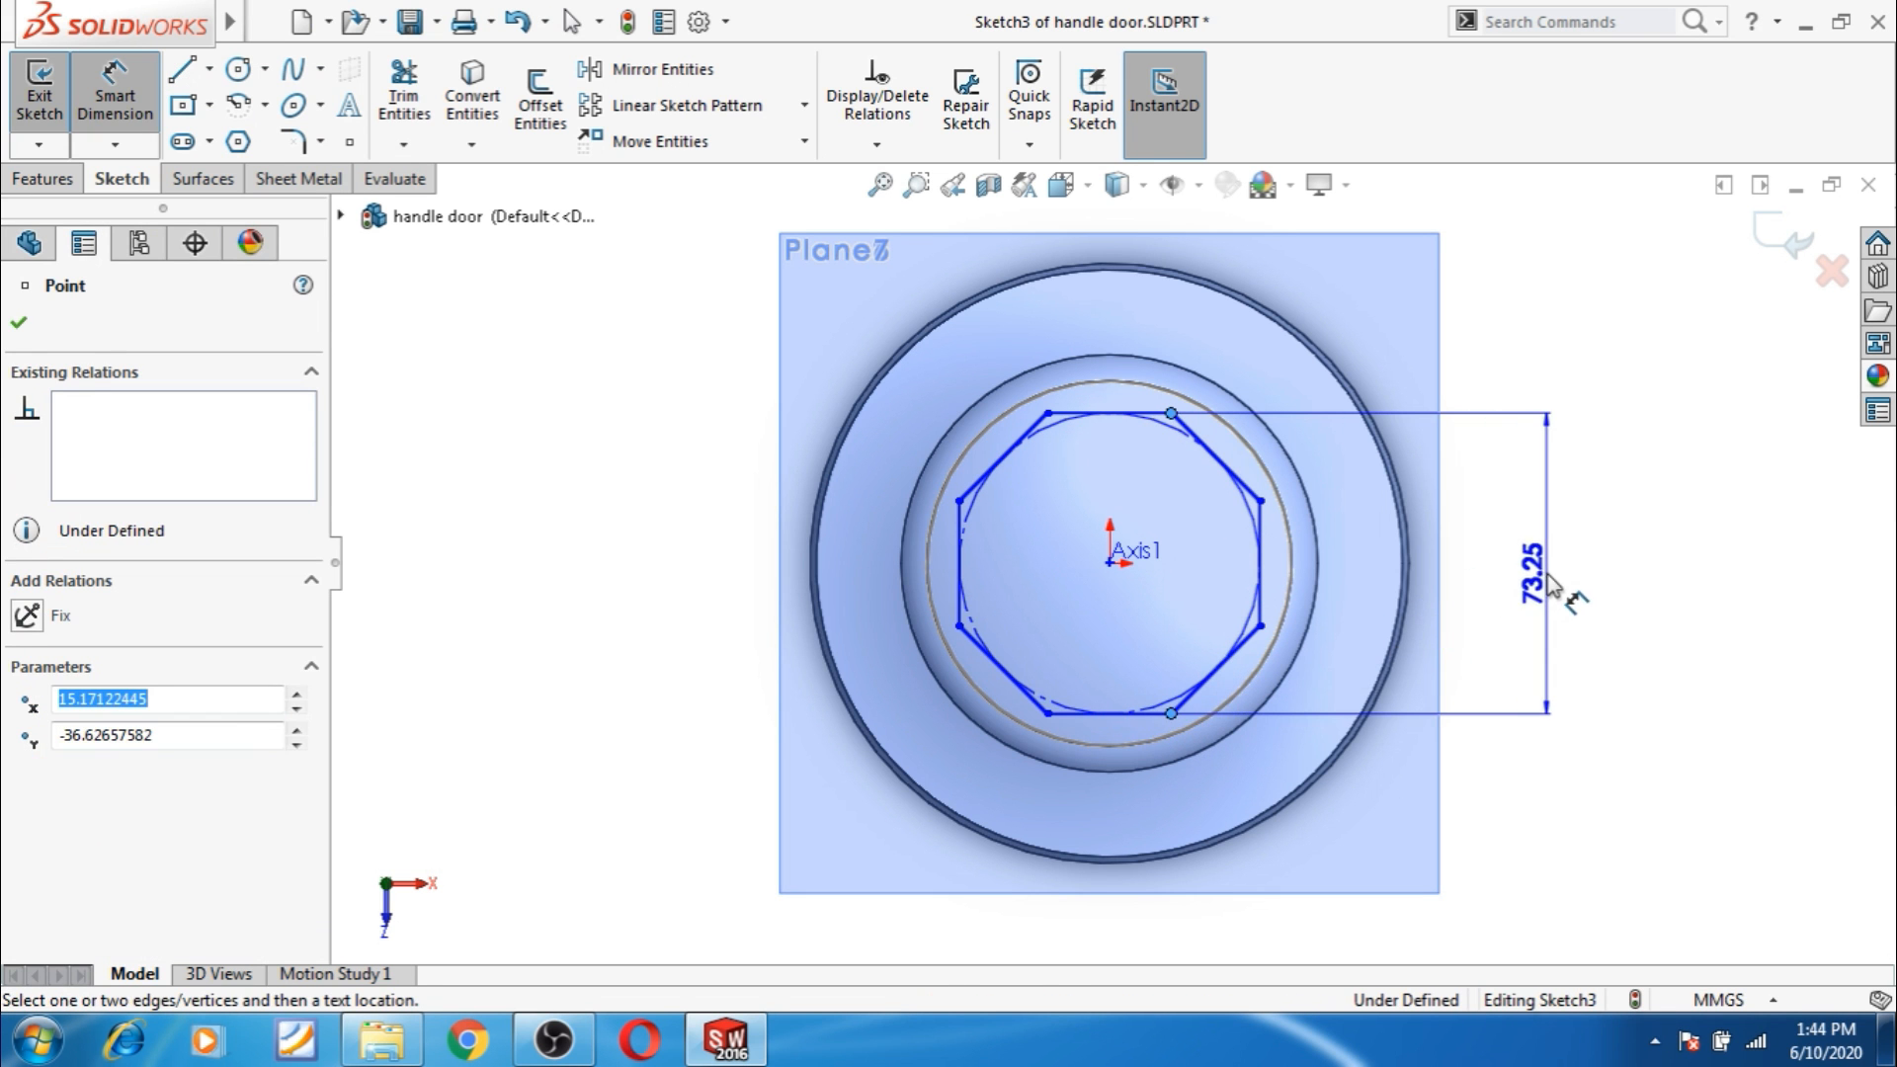
{"action": "left_click", "coordinate": [1547, 593]}
{"action": "type", "text": "130."}
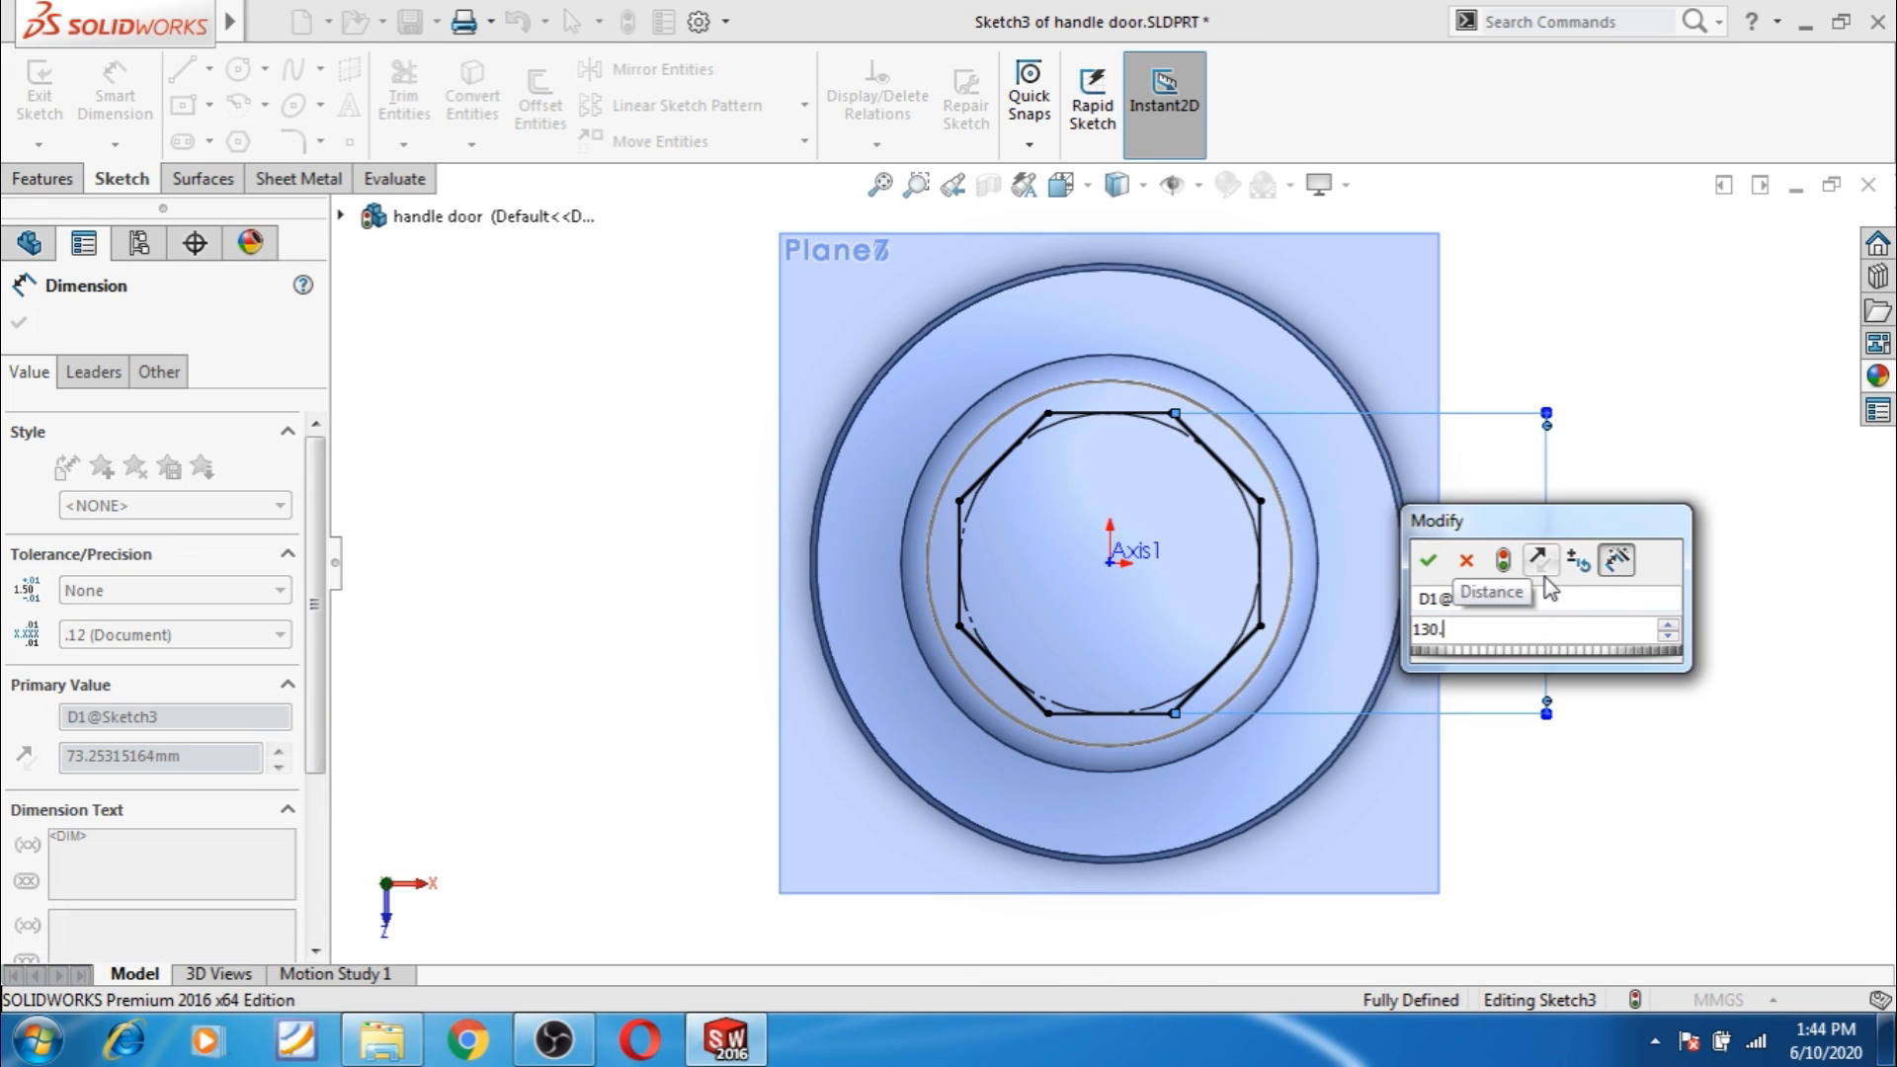
{"action": "type", "text": "175"}
{"action": "key", "text": "Return"}
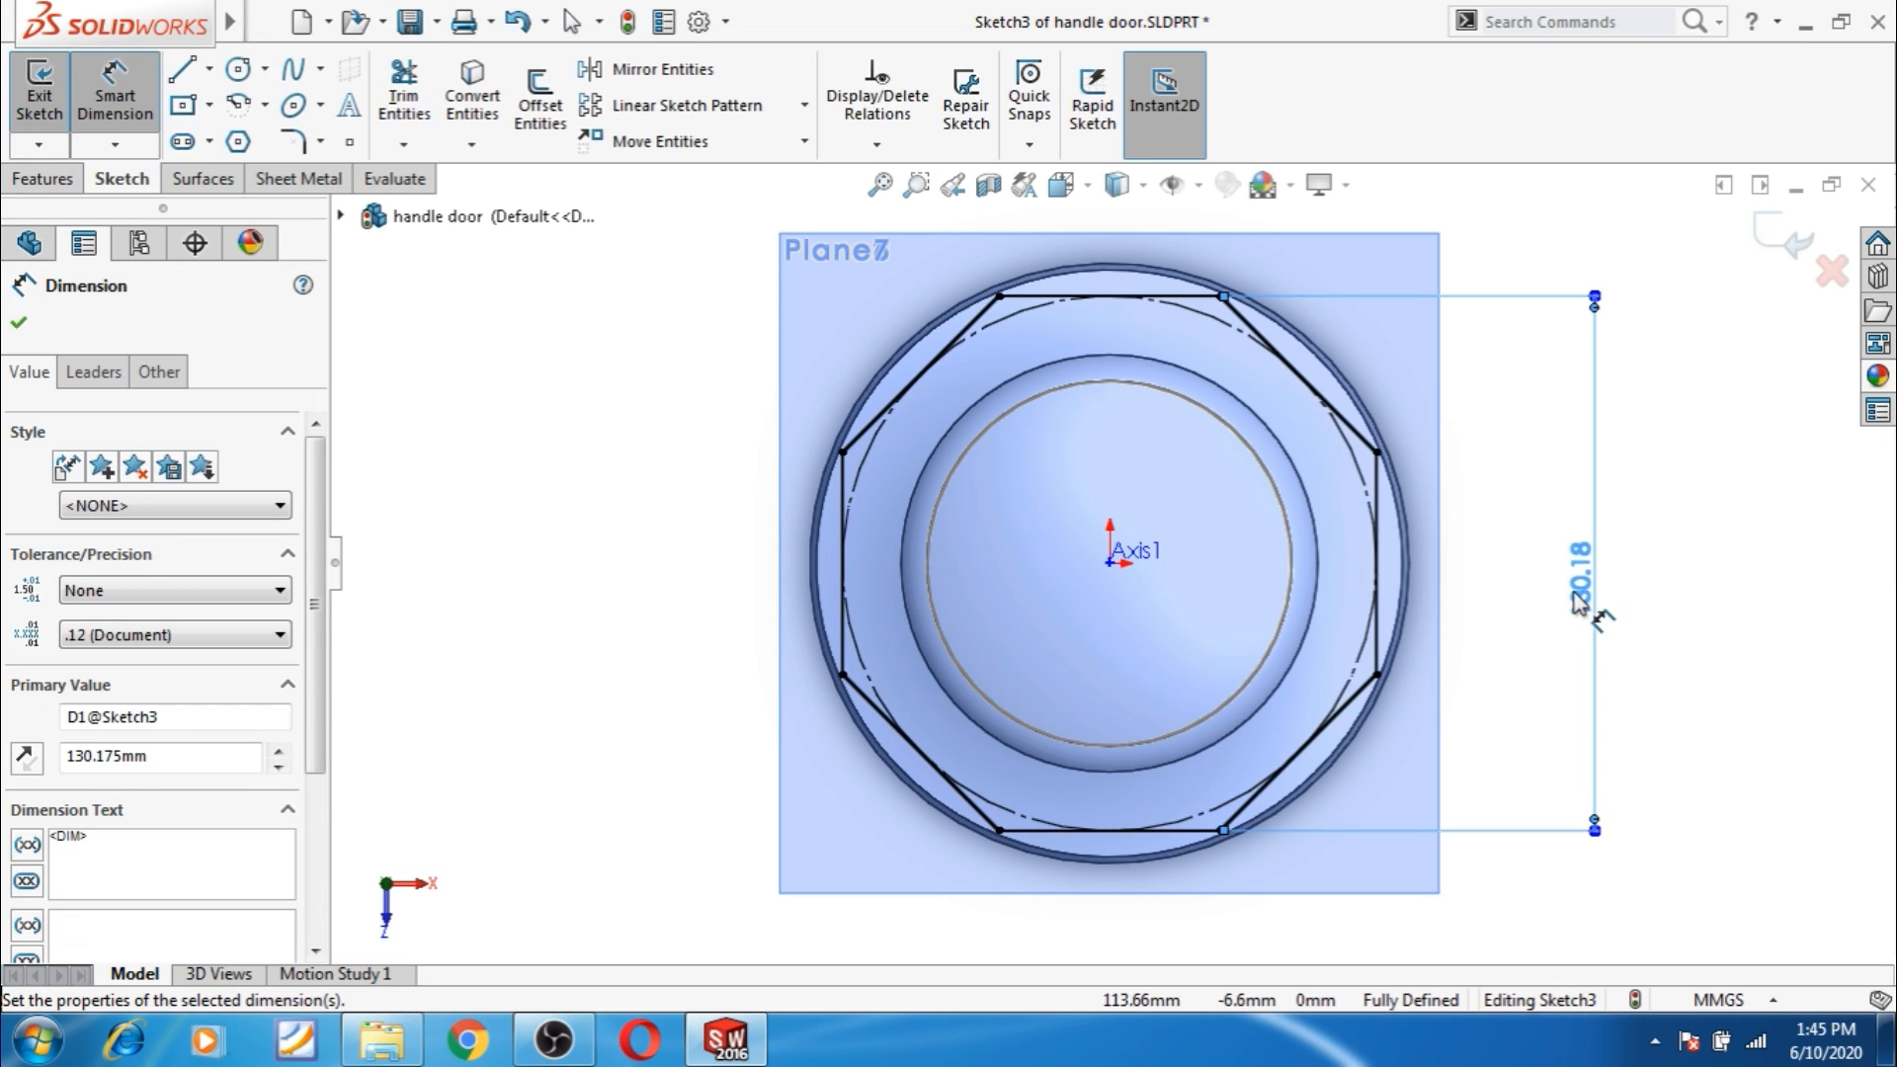
{"action": "left_click", "coordinate": [1724, 598]}
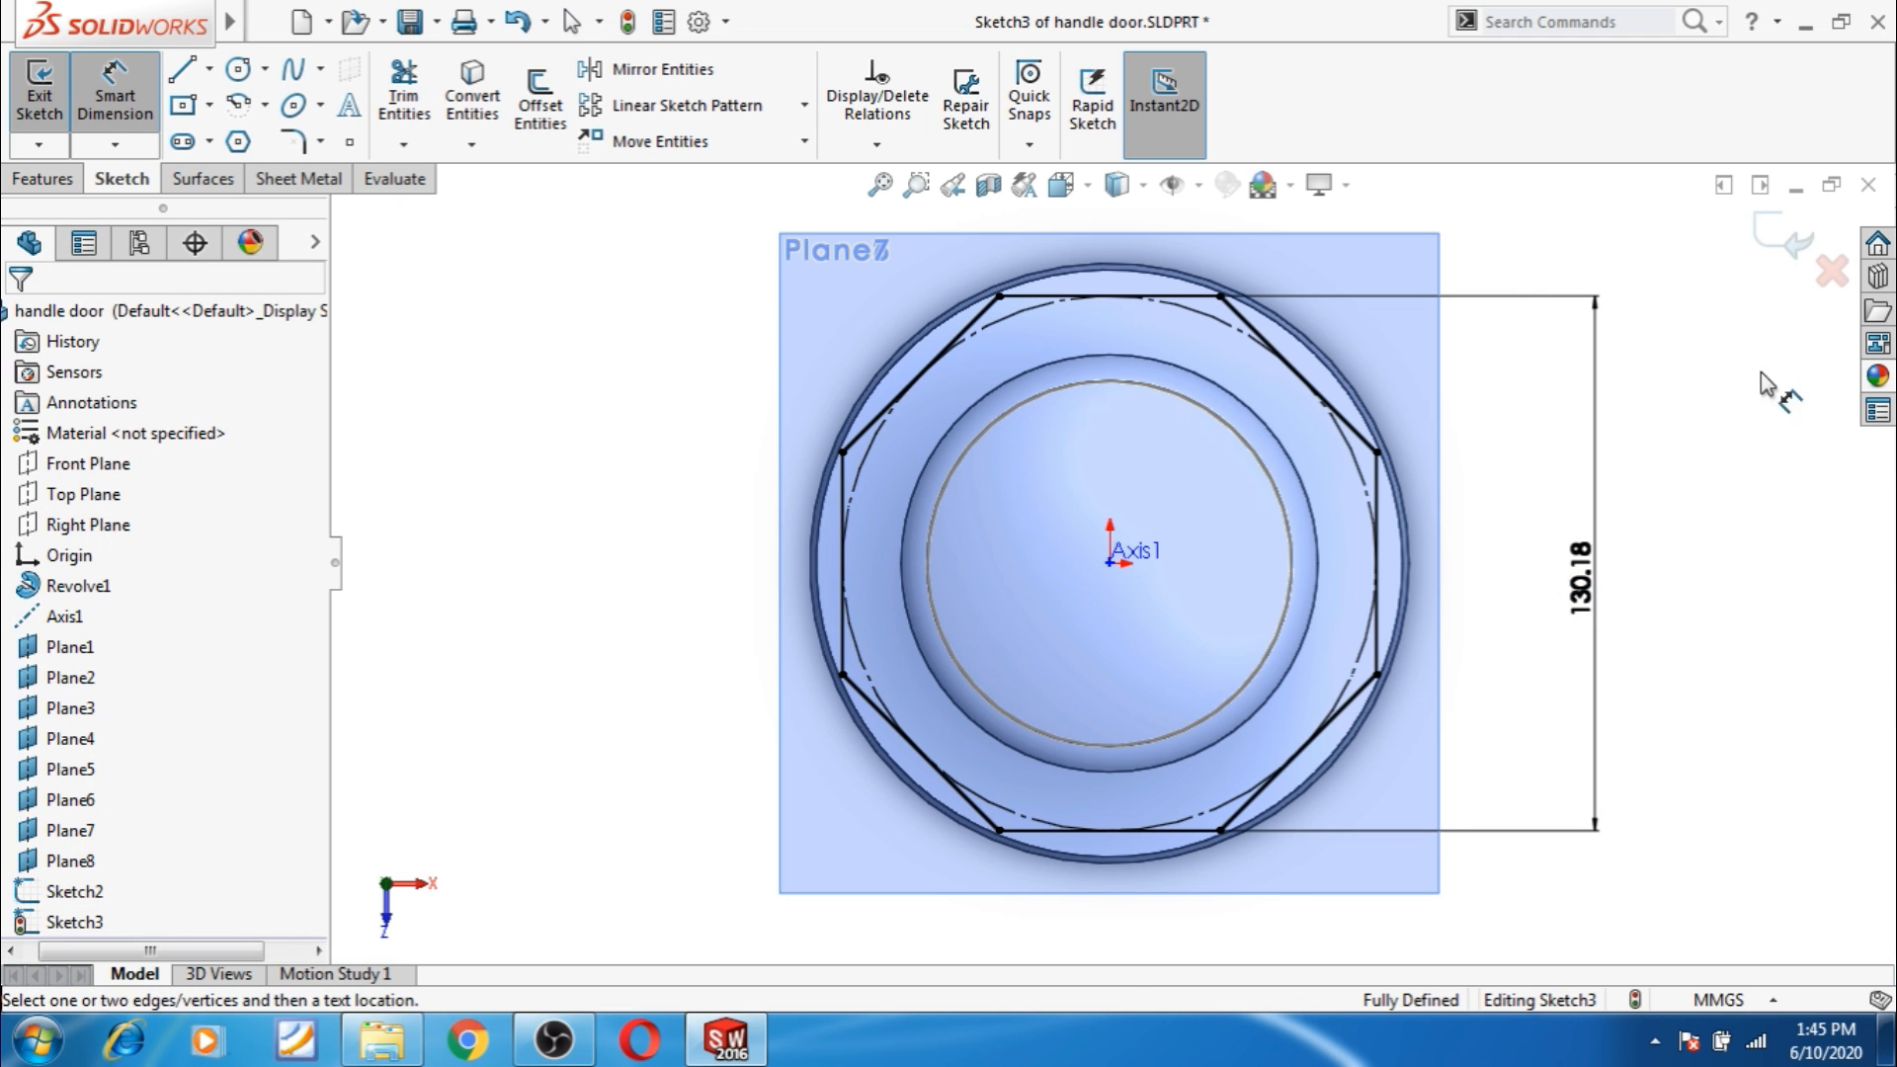
{"action": "left_click", "coordinate": [1783, 240]}
Loft a solid boss from the circle sketch on Plane1 to the octagon sketch on Plane2.
{"action": "middle_click_drag", "start_coordinate": [1760, 565], "coordinate": [1571, 351]}
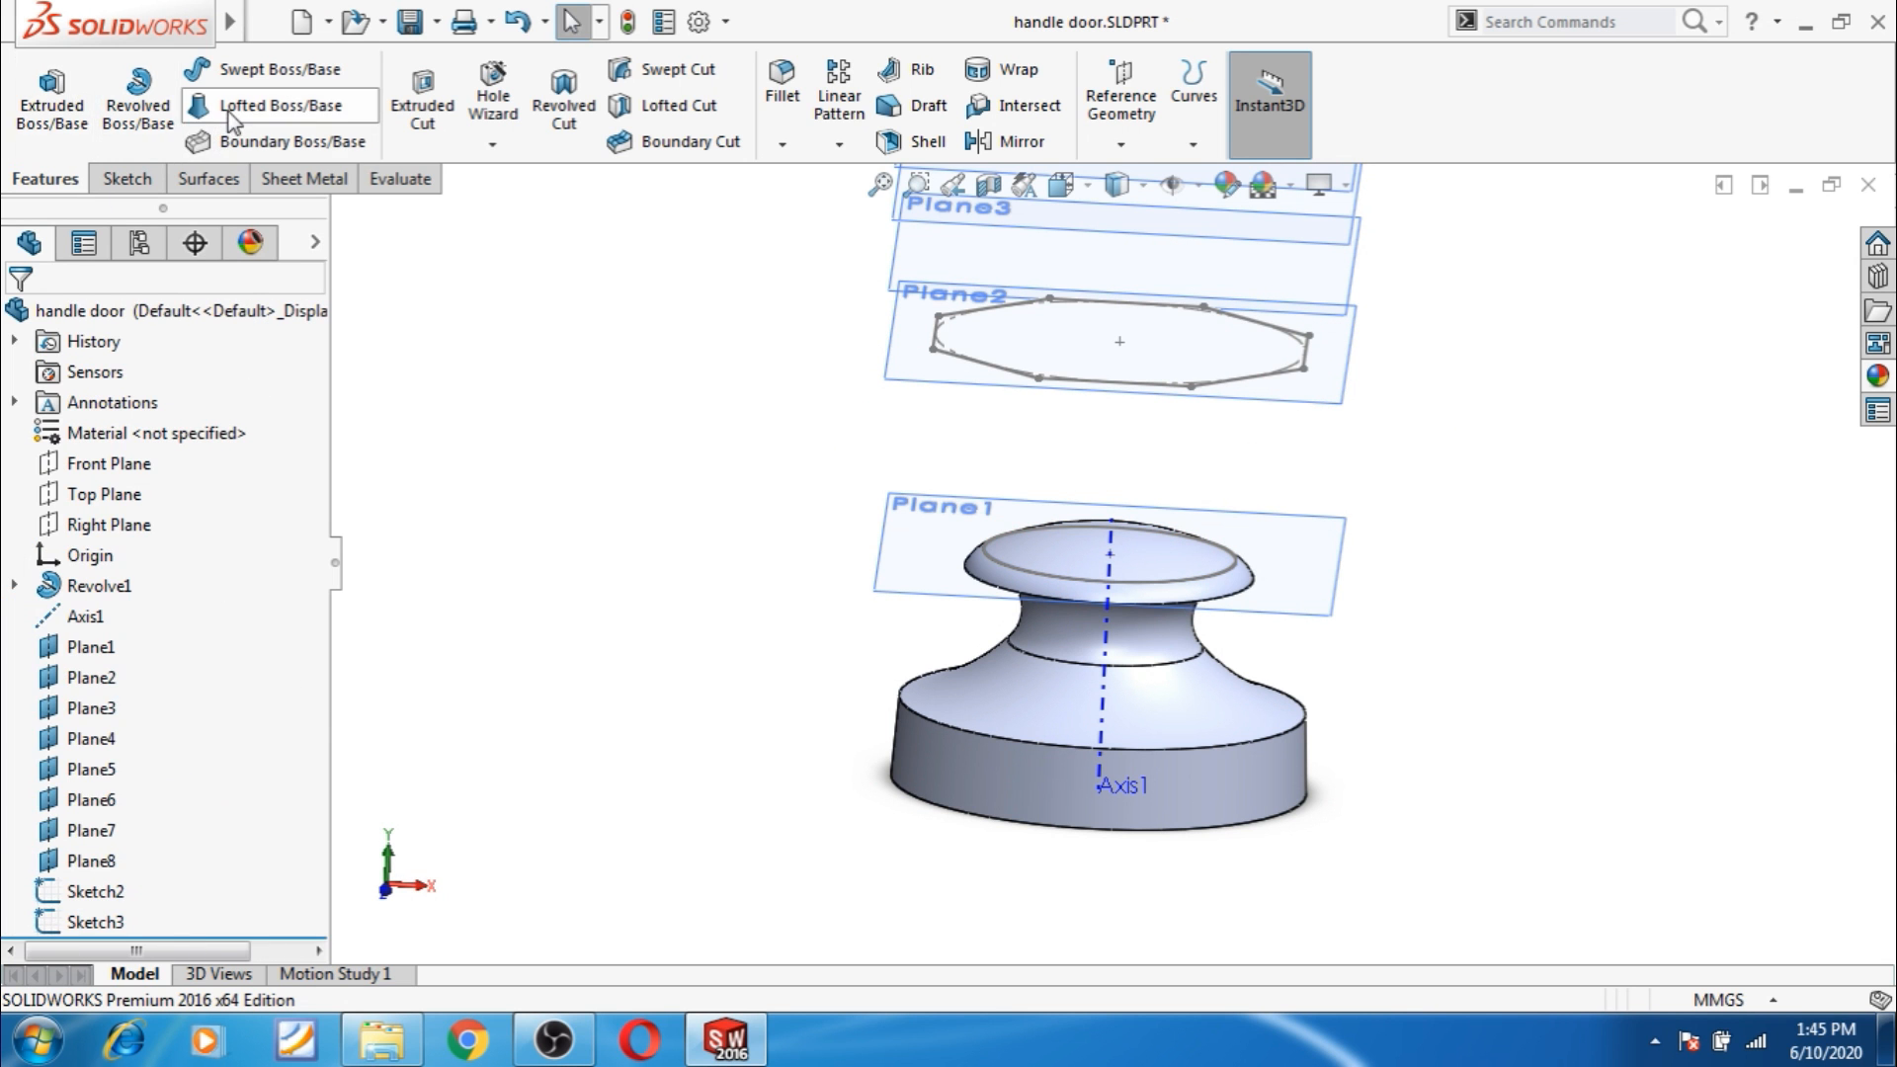
{"action": "left_click", "coordinate": [267, 106]}
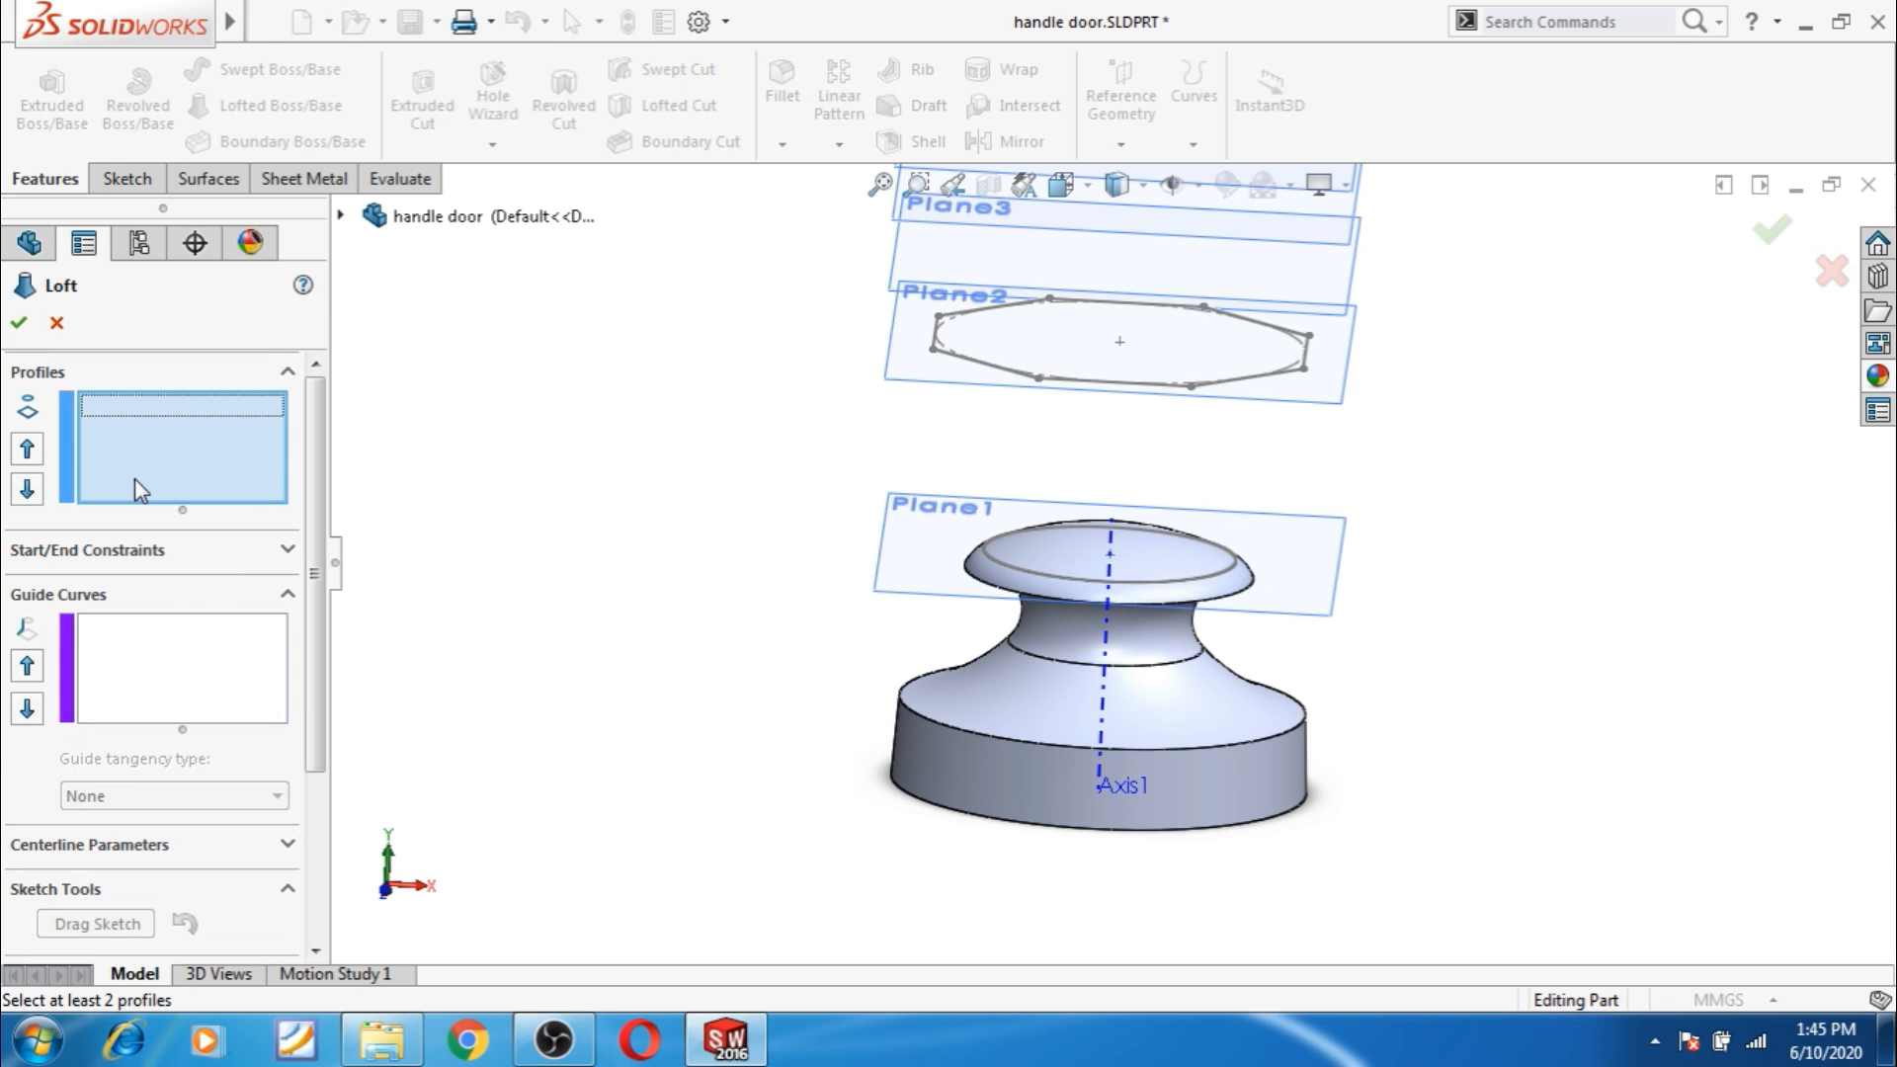
{"action": "left_click", "coordinate": [341, 215]}
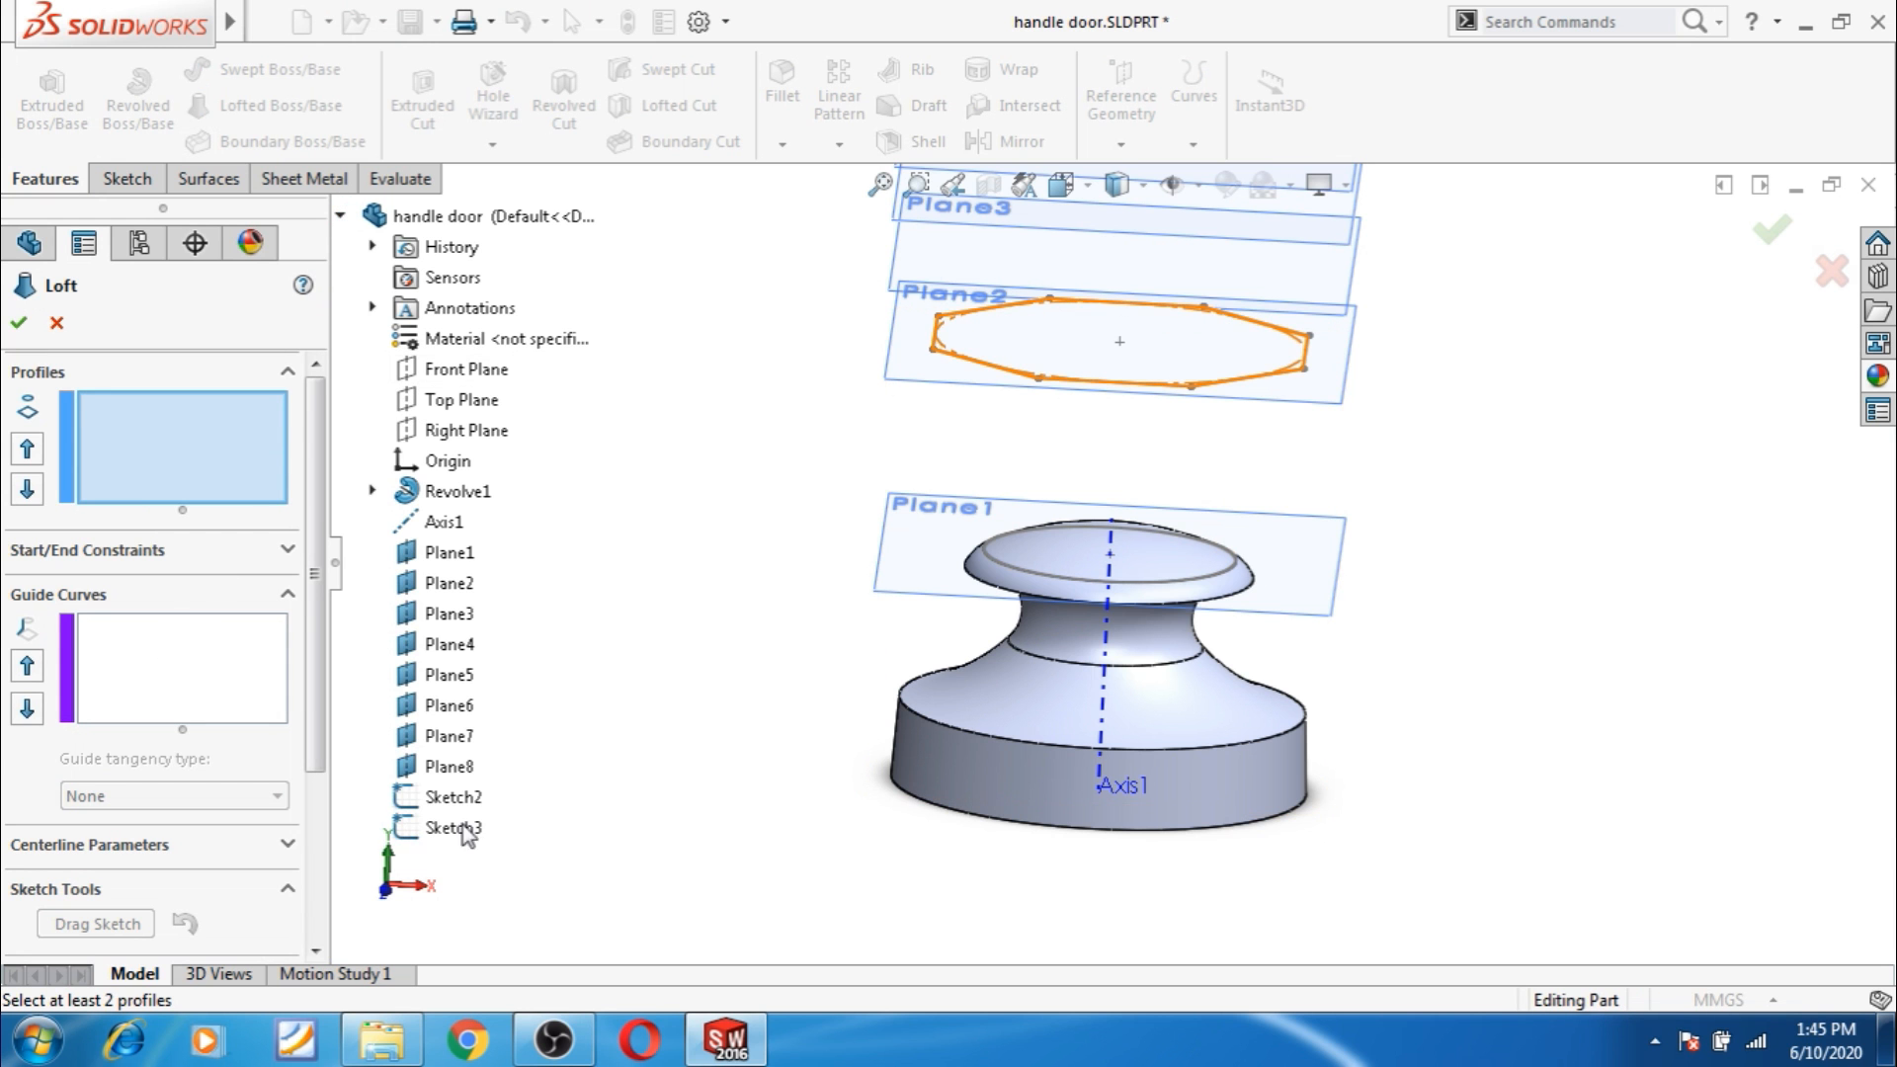
{"action": "left_click", "coordinate": [444, 798]}
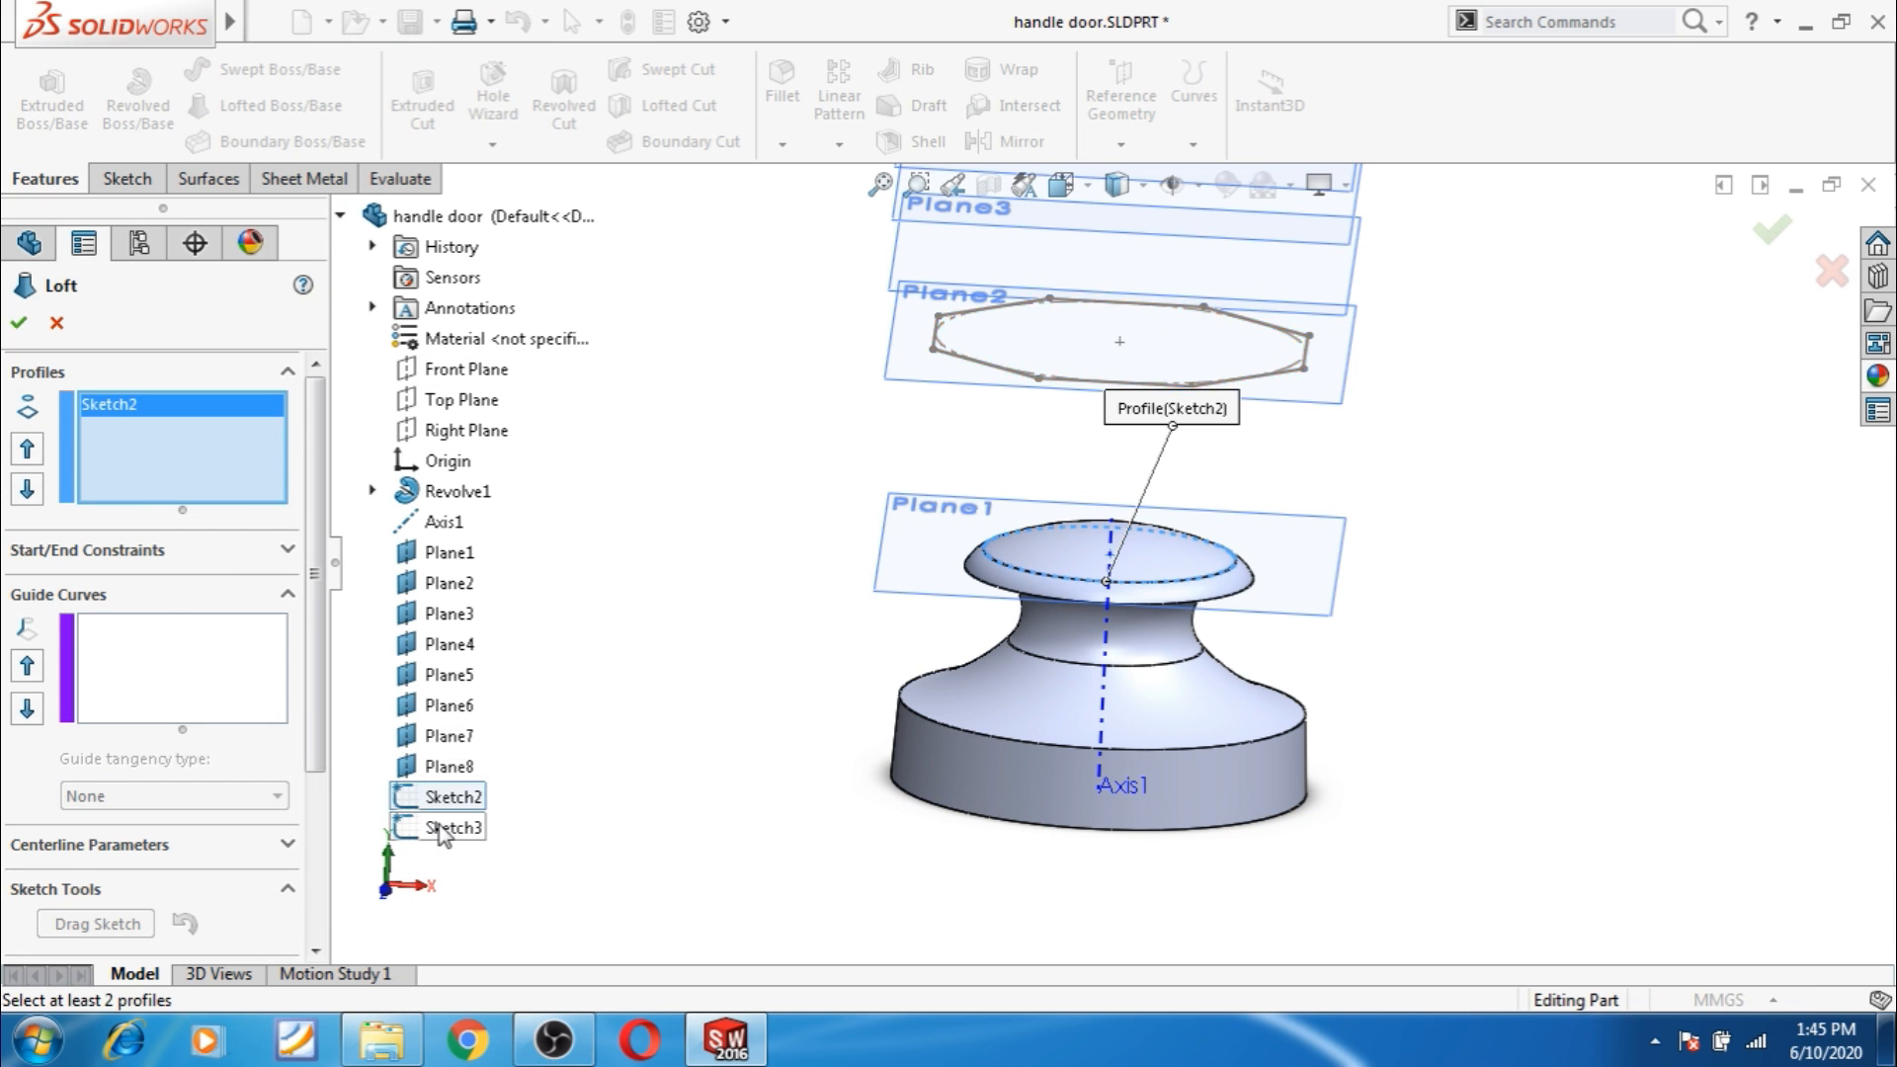
{"action": "left_click", "coordinate": [440, 828]}
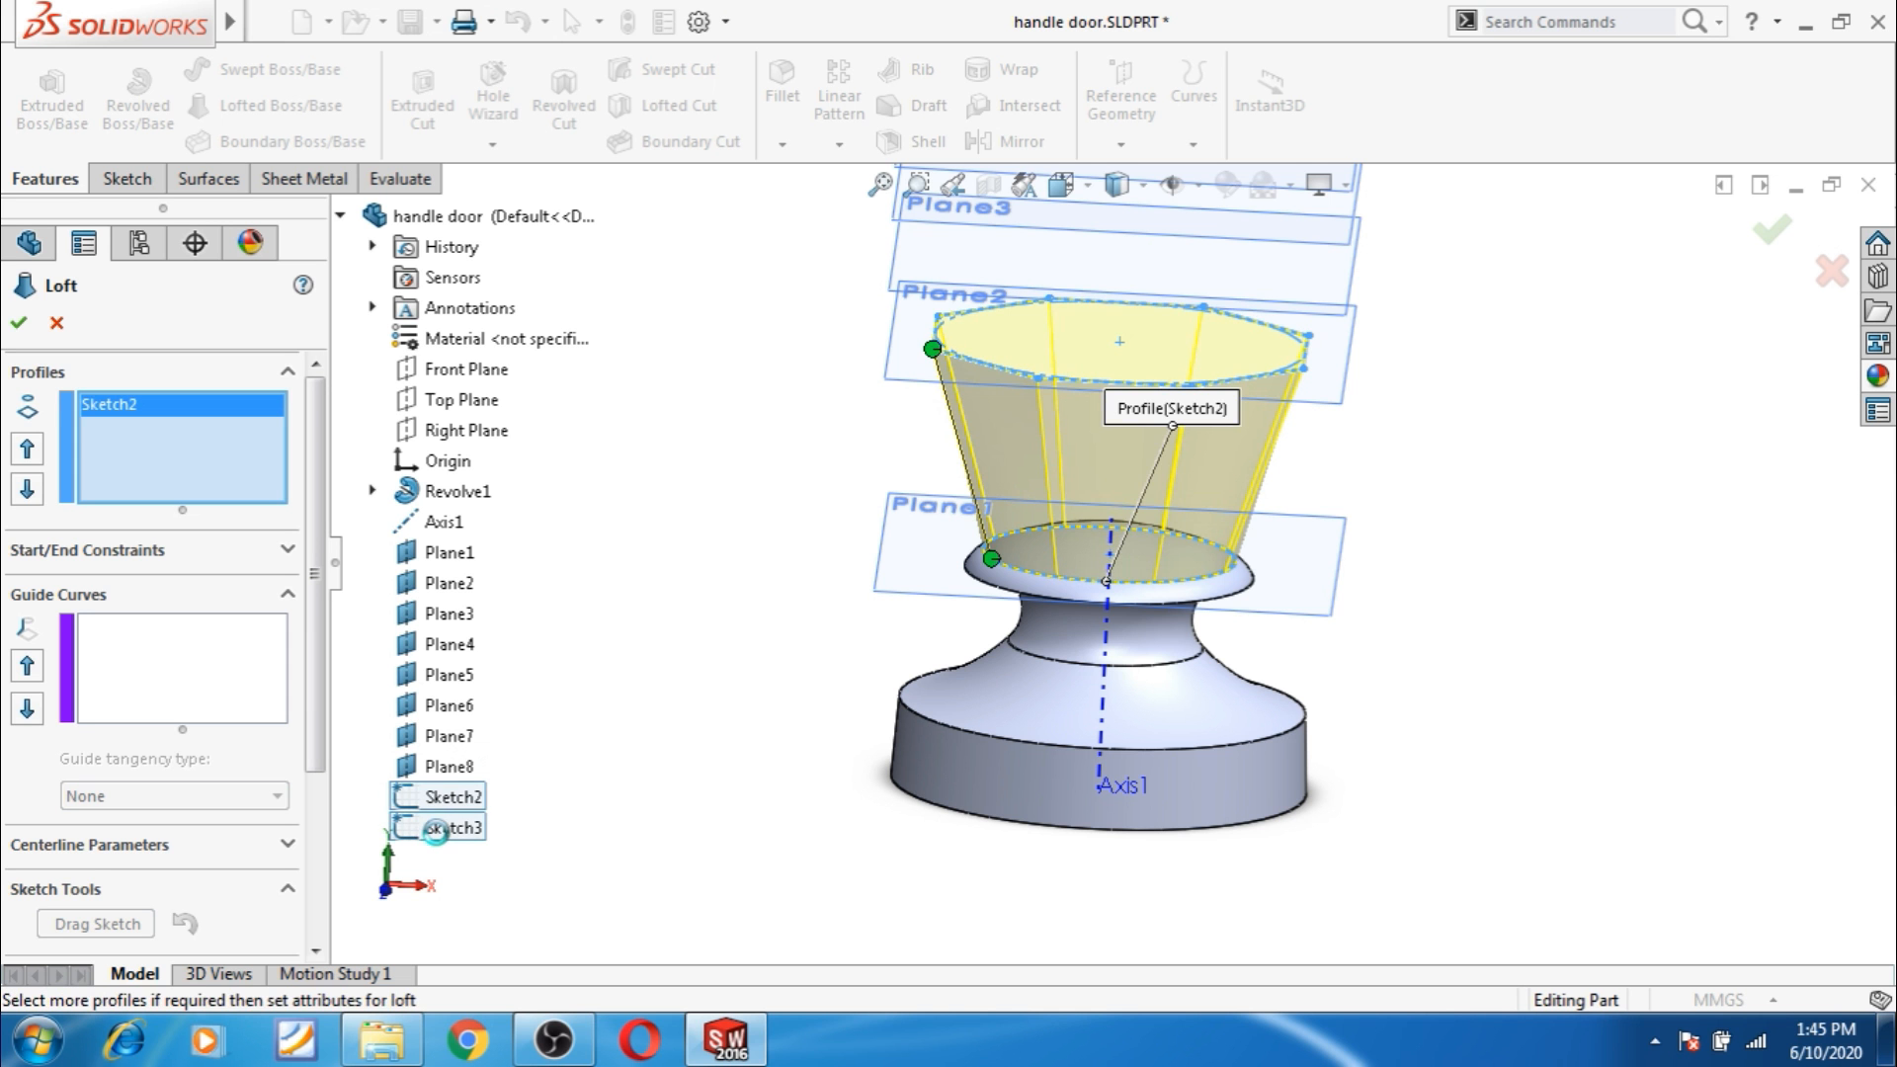
{"action": "middle_click_drag", "start_coordinate": [720, 678], "coordinate": [754, 695]}
{"action": "left_click", "coordinate": [19, 322]}
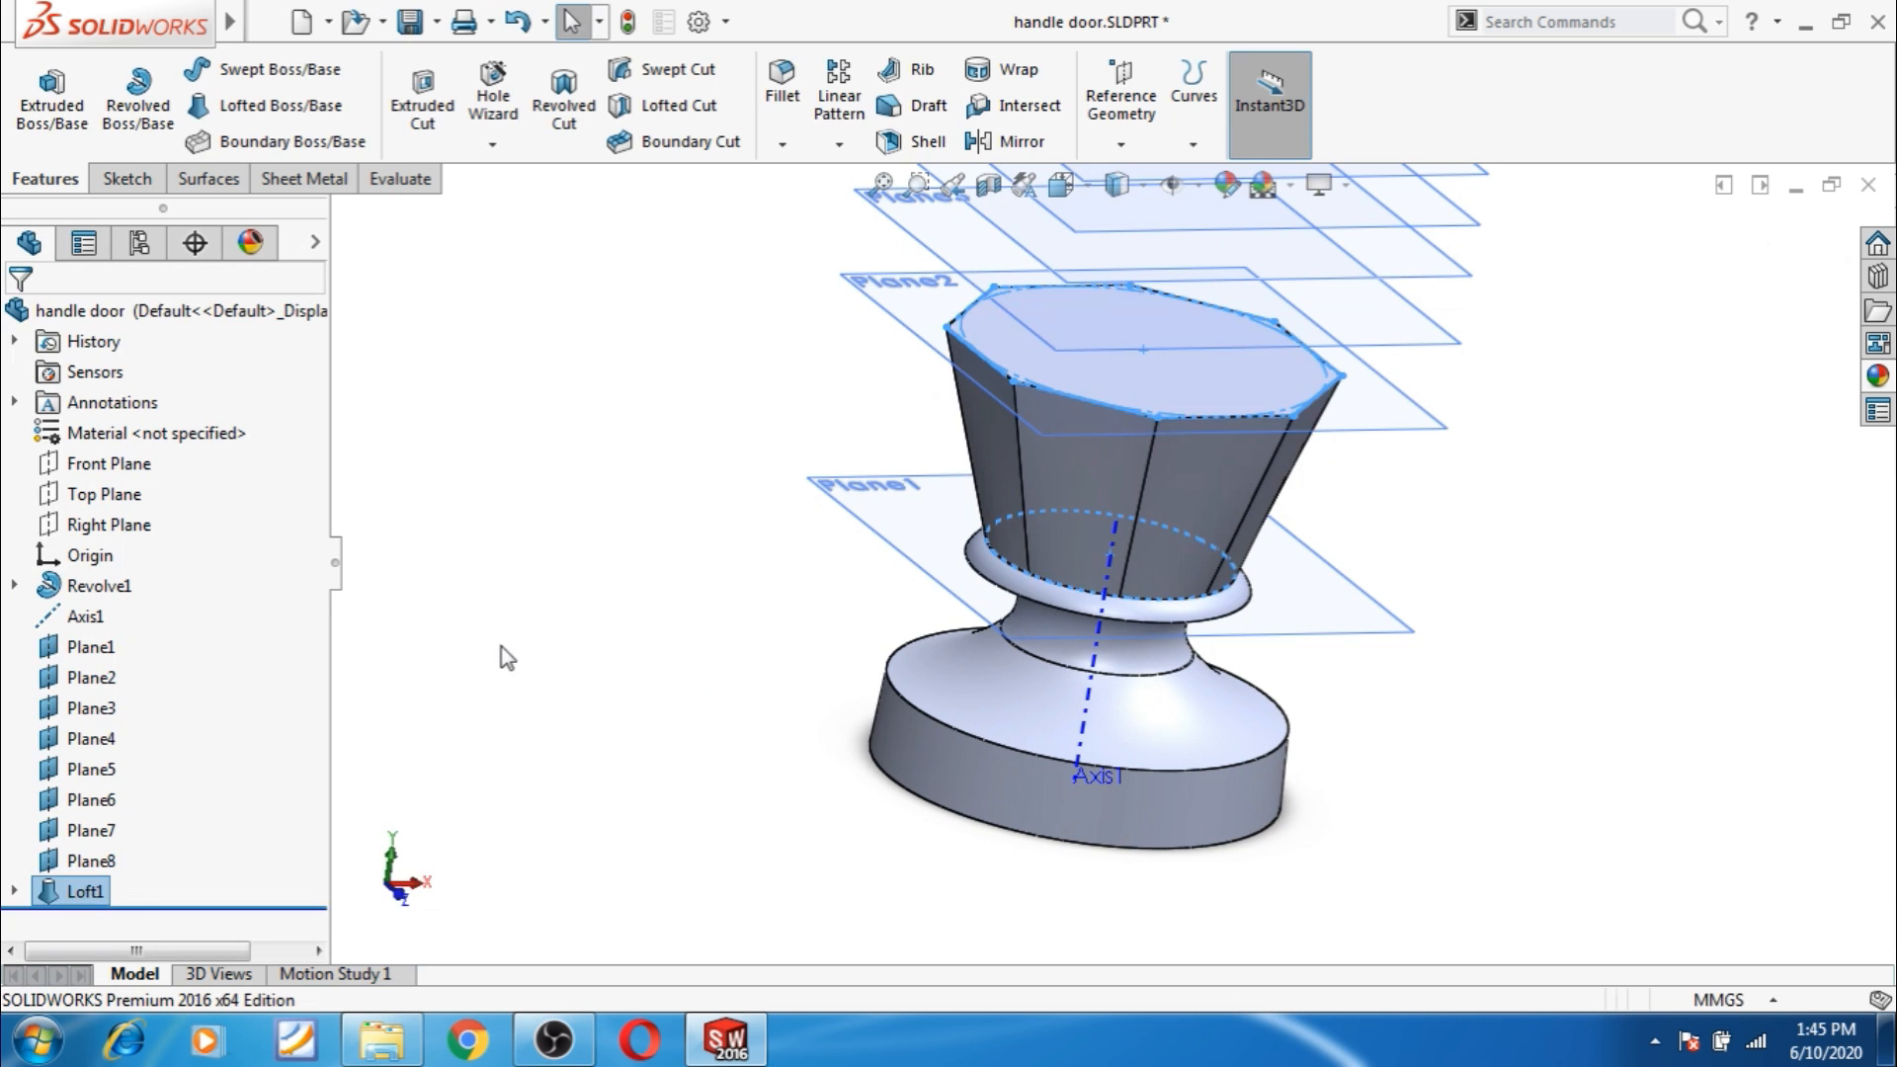
{"action": "middle_click_drag", "start_coordinate": [550, 664], "coordinate": [597, 582]}
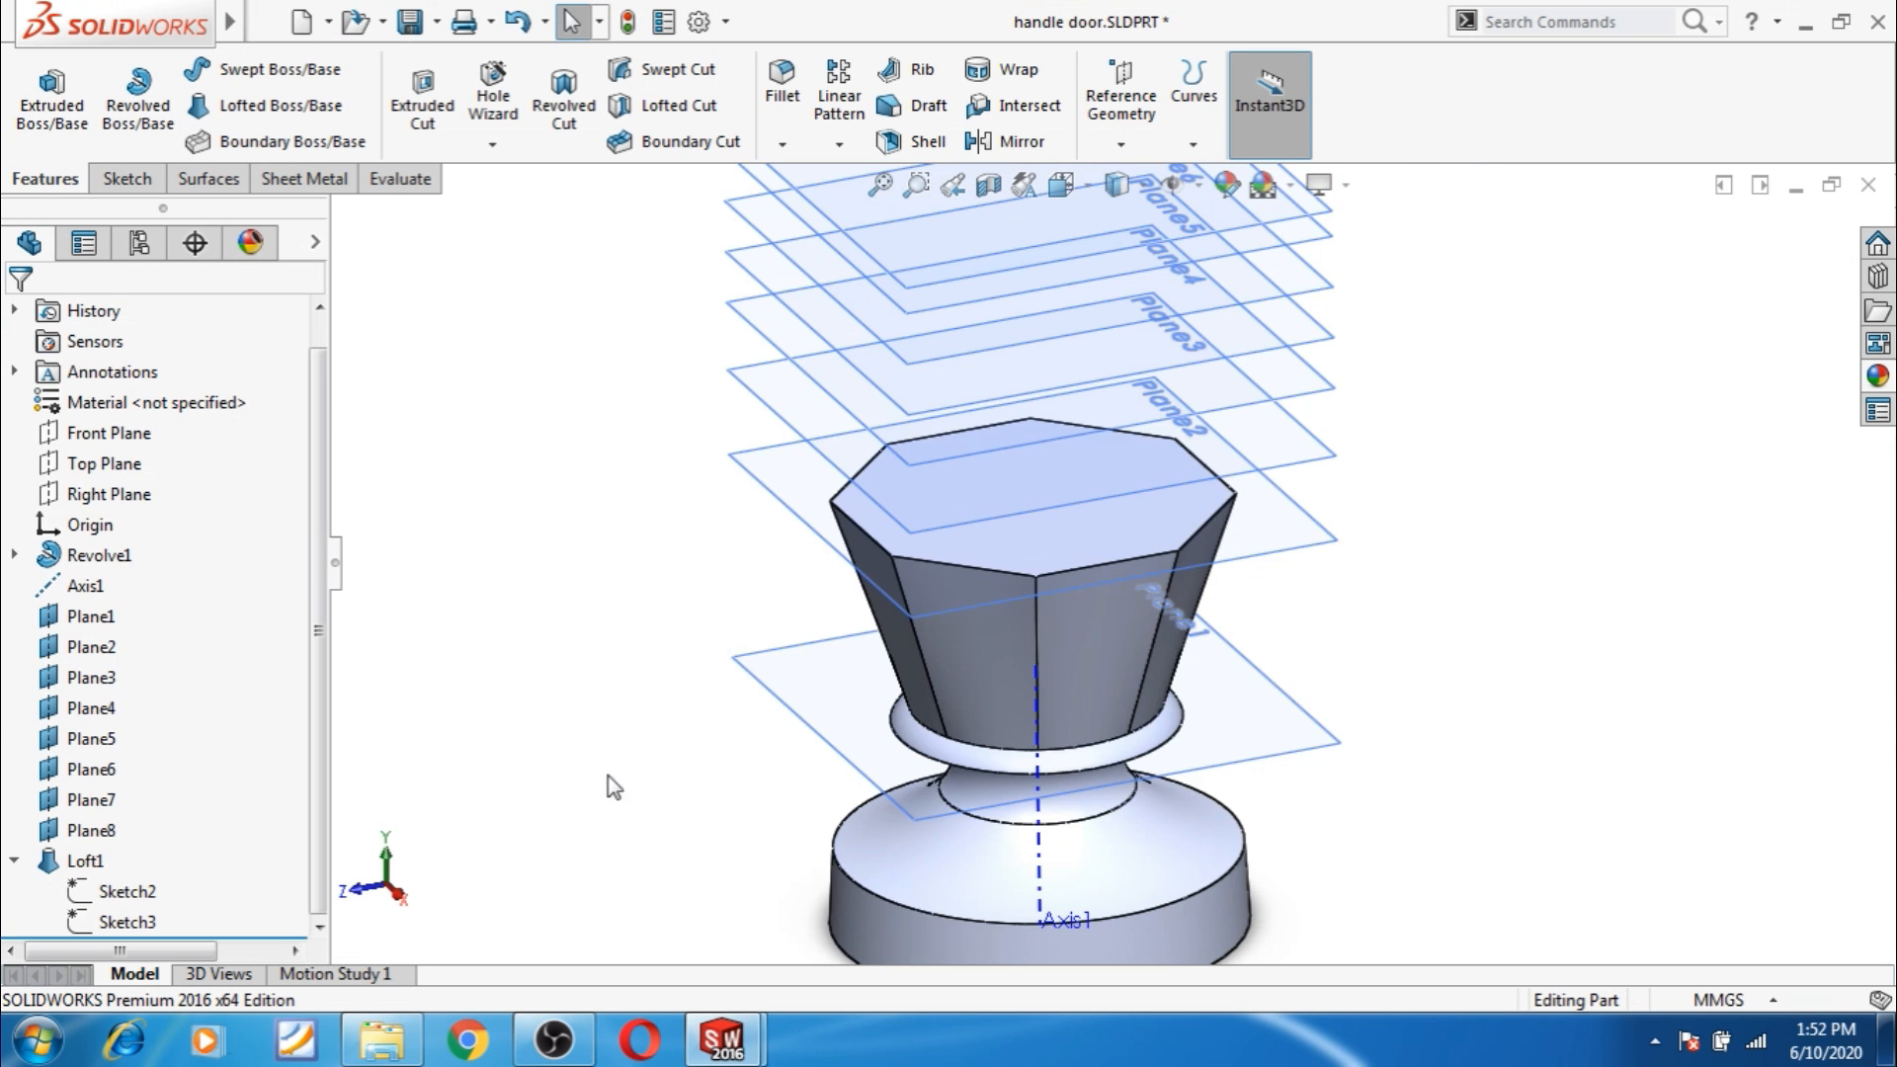
{"action": "scroll", "coordinate": [665, 739], "scroll_direction": "up", "scroll_amount": 2}
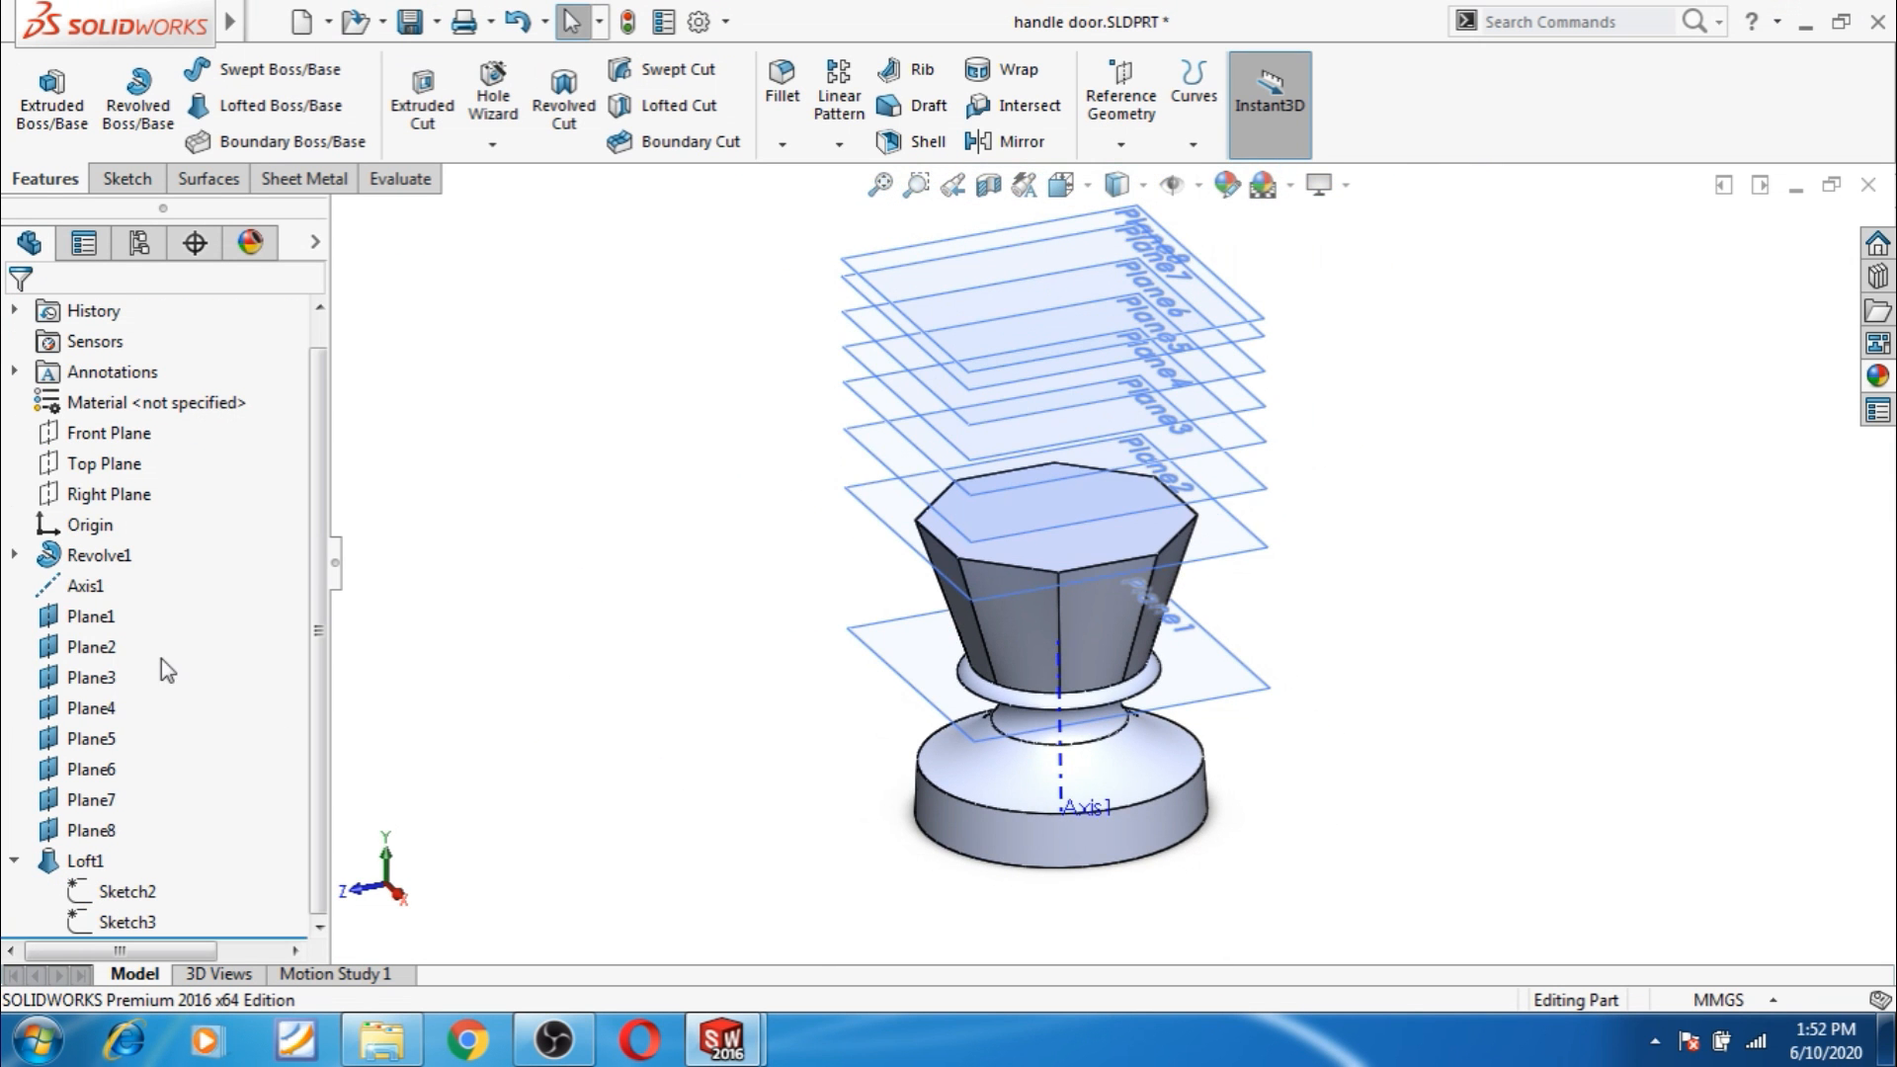
Sketch on Plane3 an octagon offset 0.31 in inward from Sketch3's octagon and exit the sketch.
{"action": "left_click", "coordinate": [53, 679]}
{"action": "left_click", "coordinate": [78, 628]}
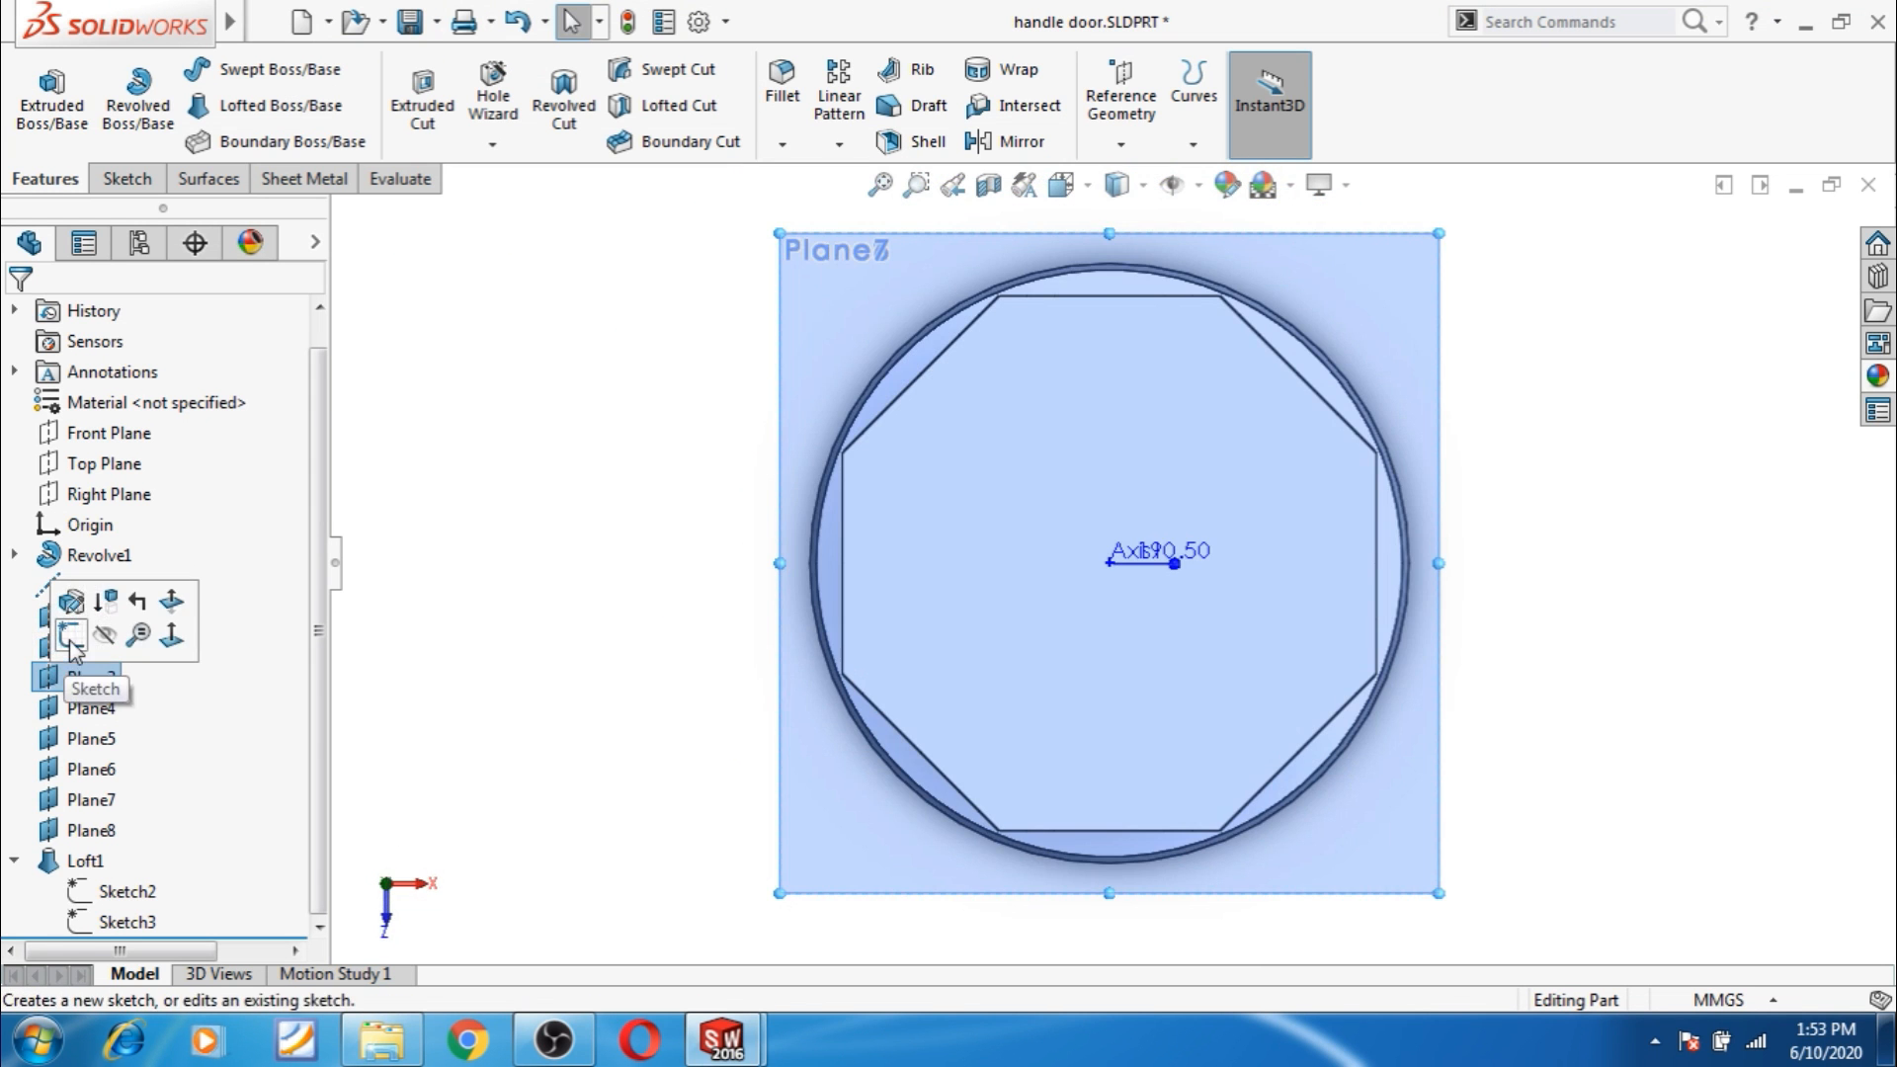
{"action": "left_click", "coordinate": [71, 637]}
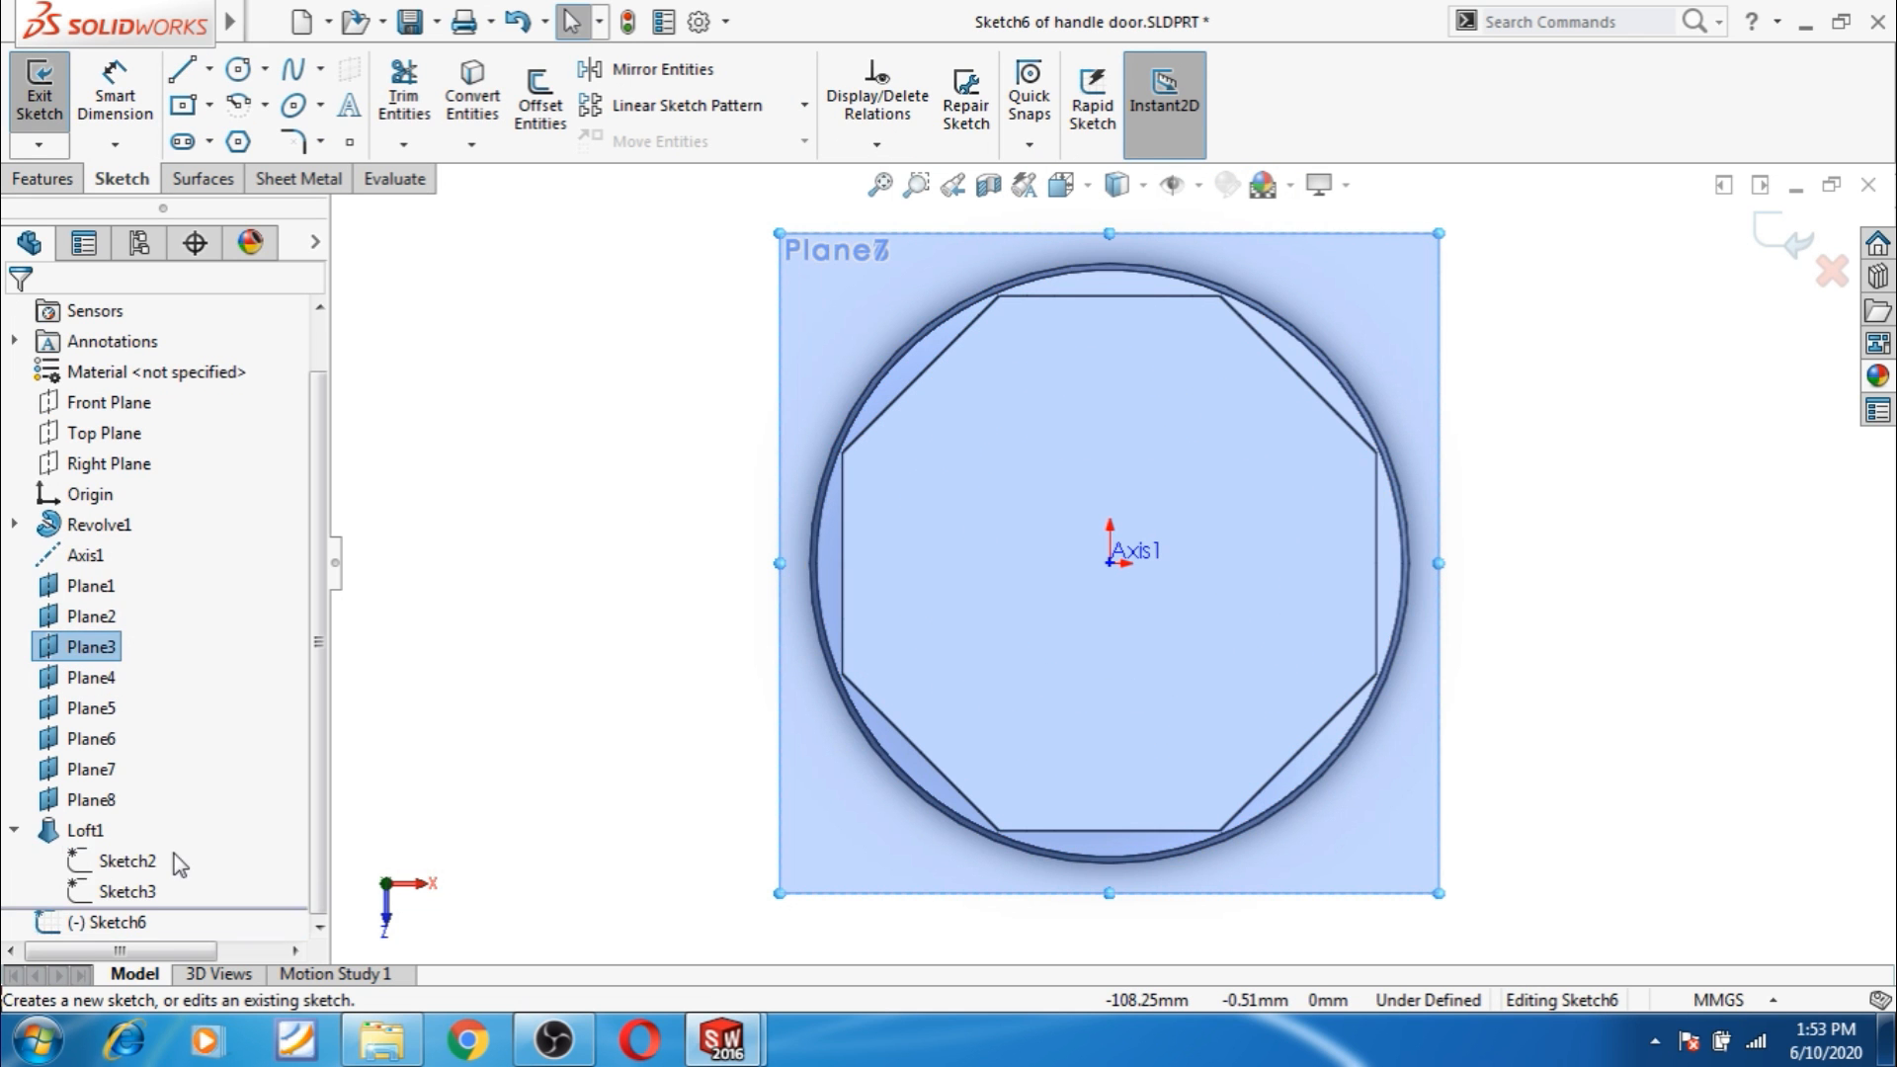
{"action": "left_click", "coordinate": [124, 892]}
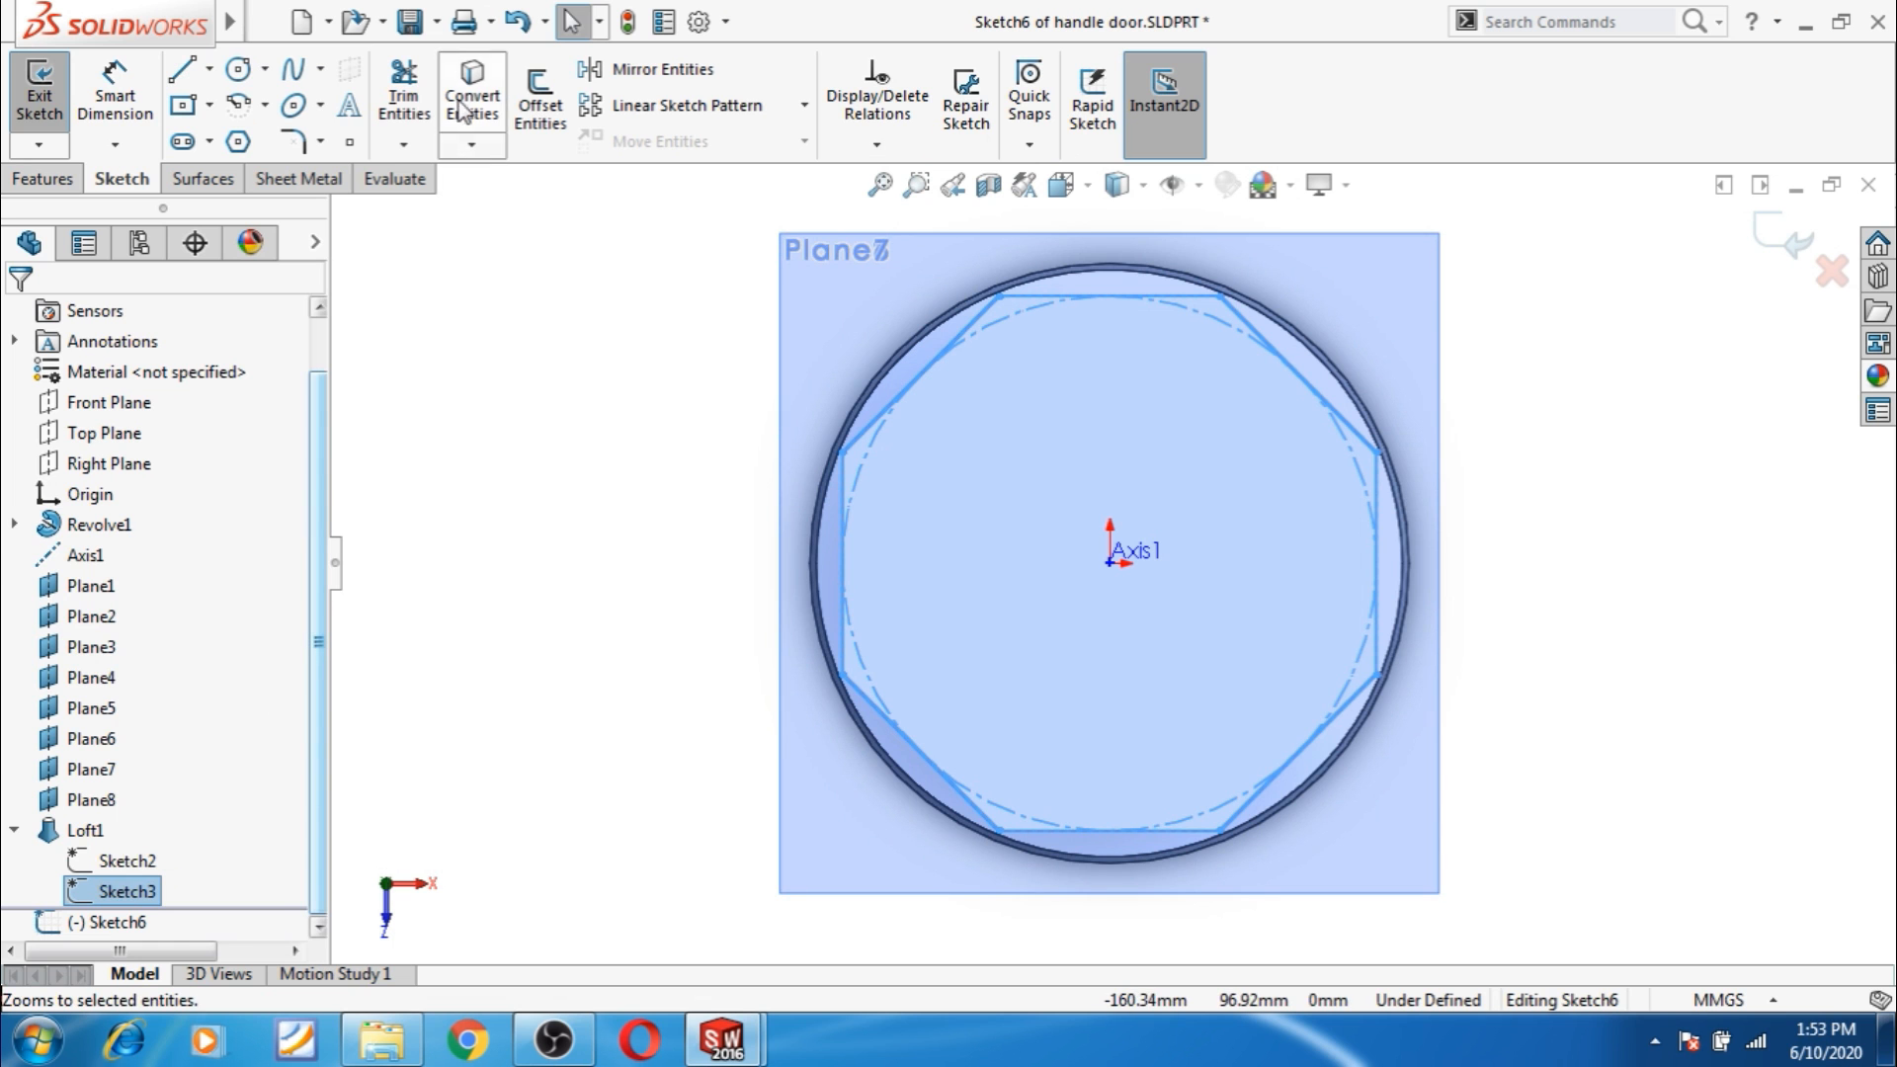
{"action": "left_click", "coordinate": [536, 101]}
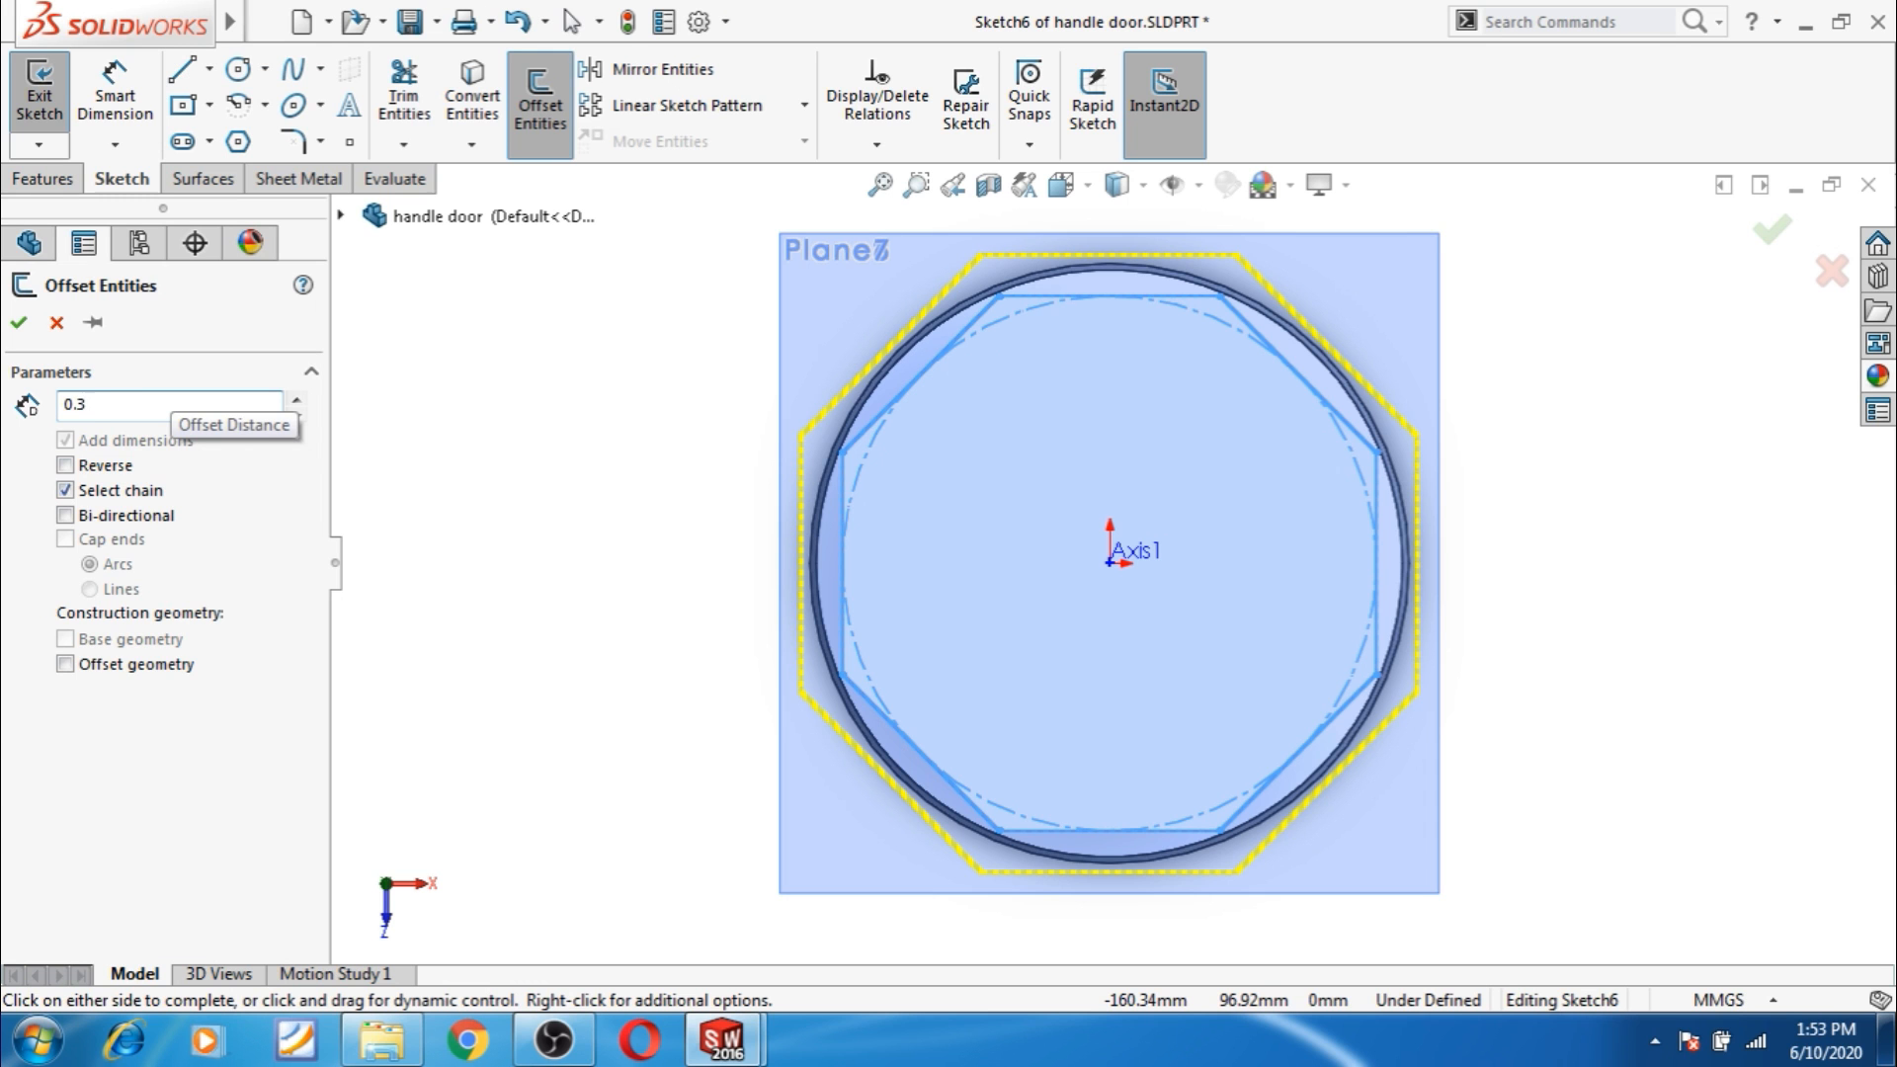
{"action": "type", "text": "1in"}
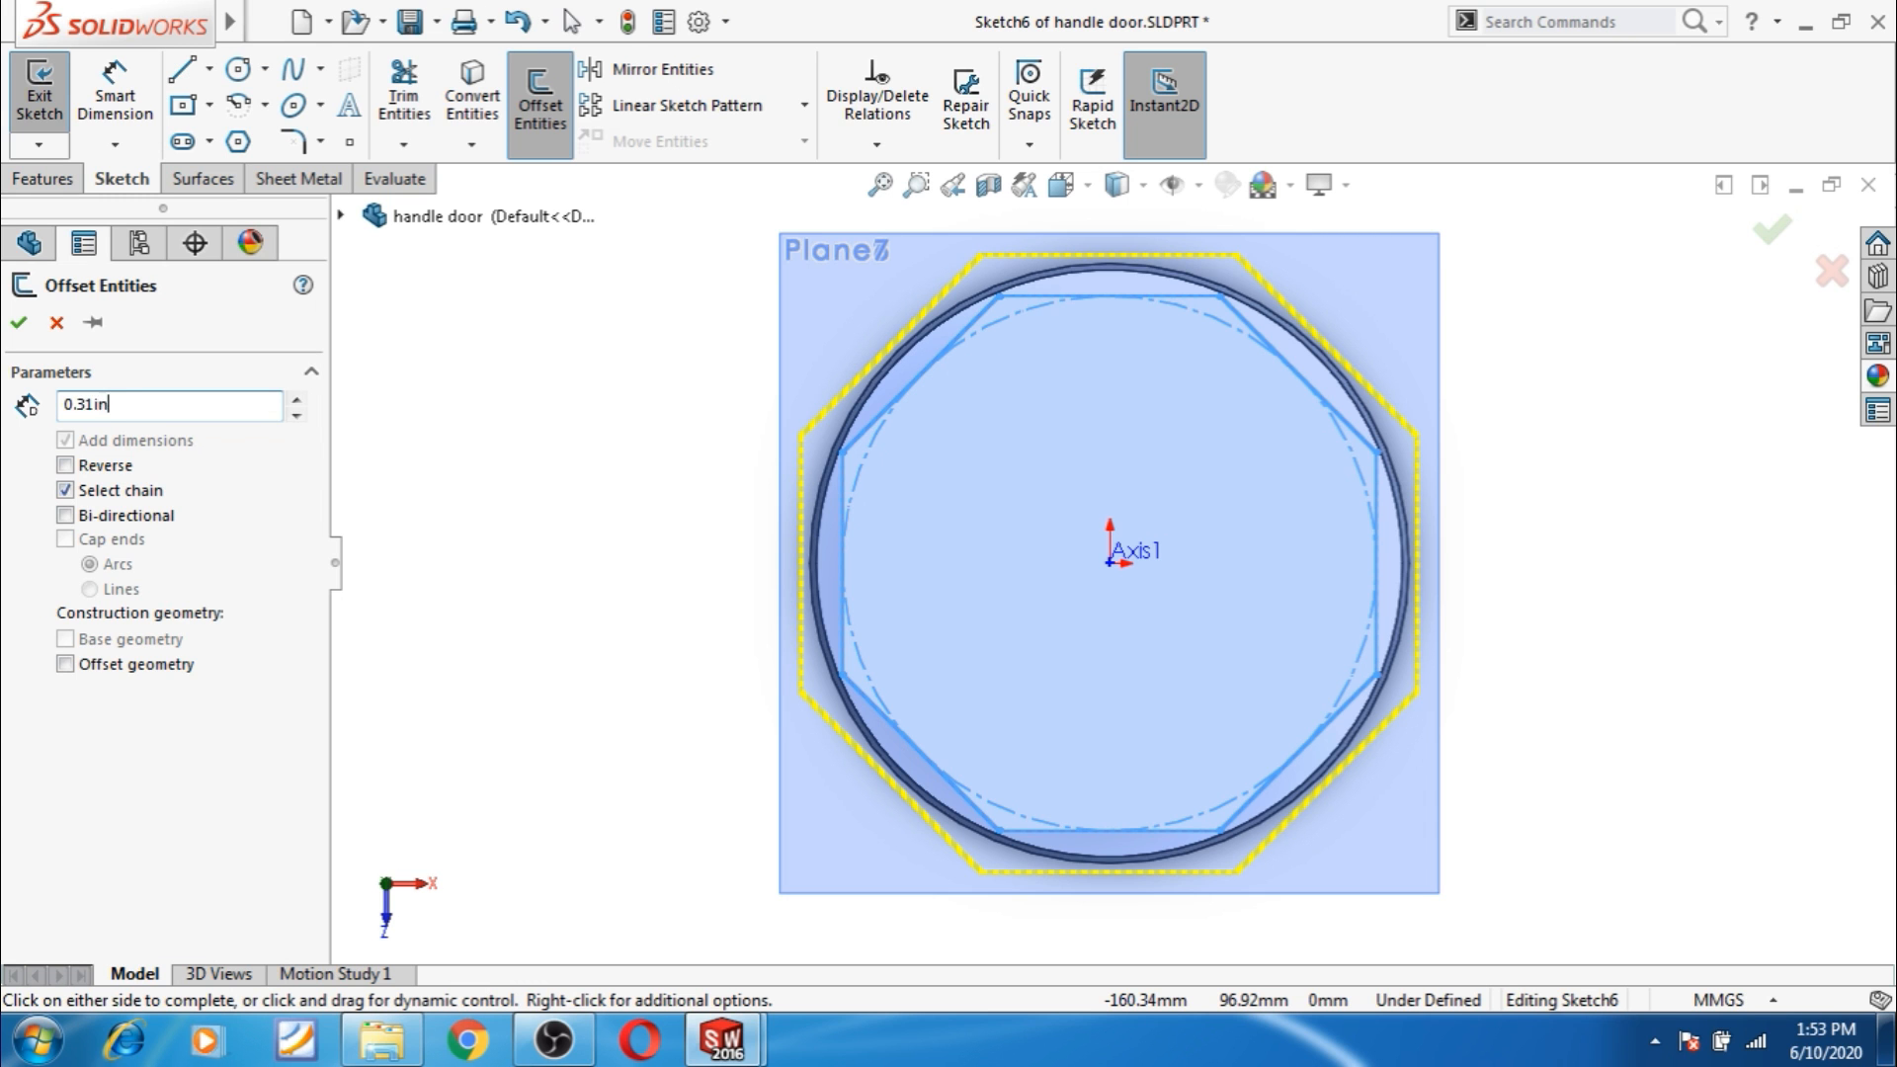
{"action": "key", "text": "Return"}
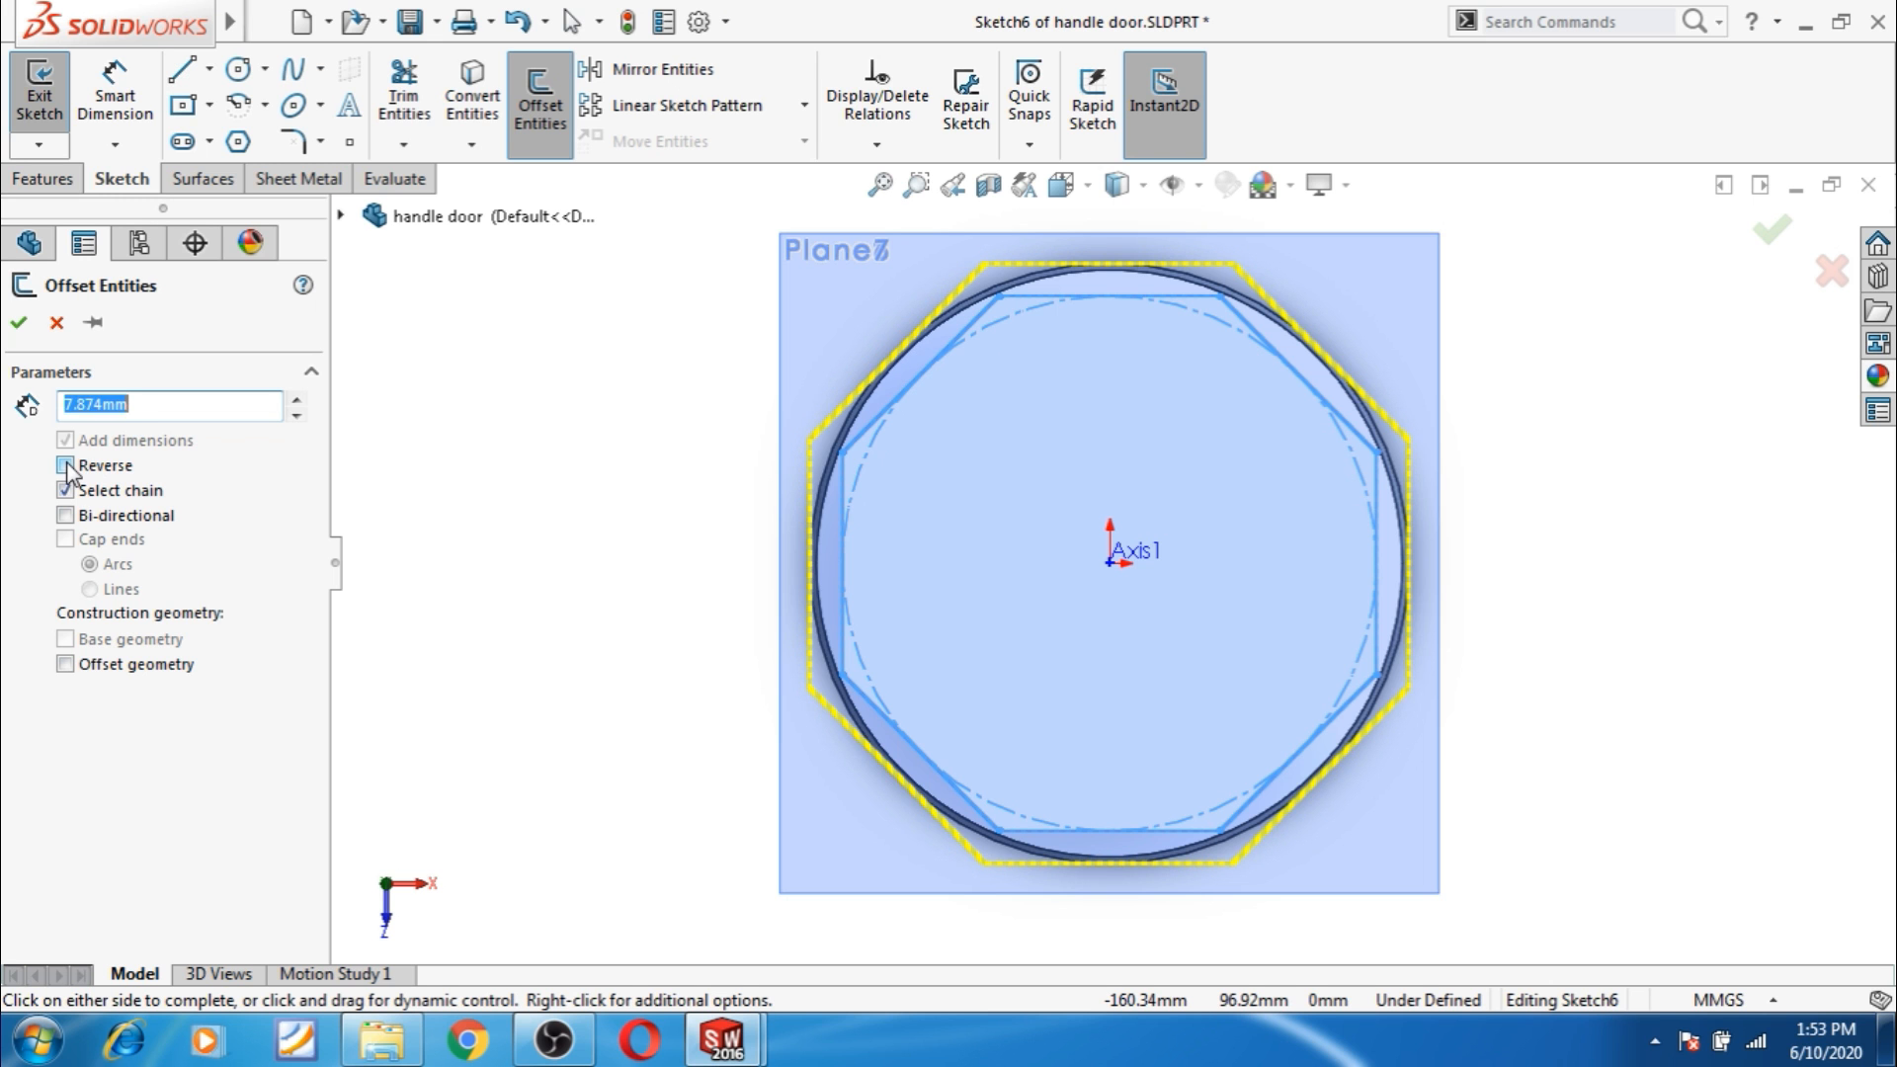
{"action": "left_click", "coordinate": [65, 466]}
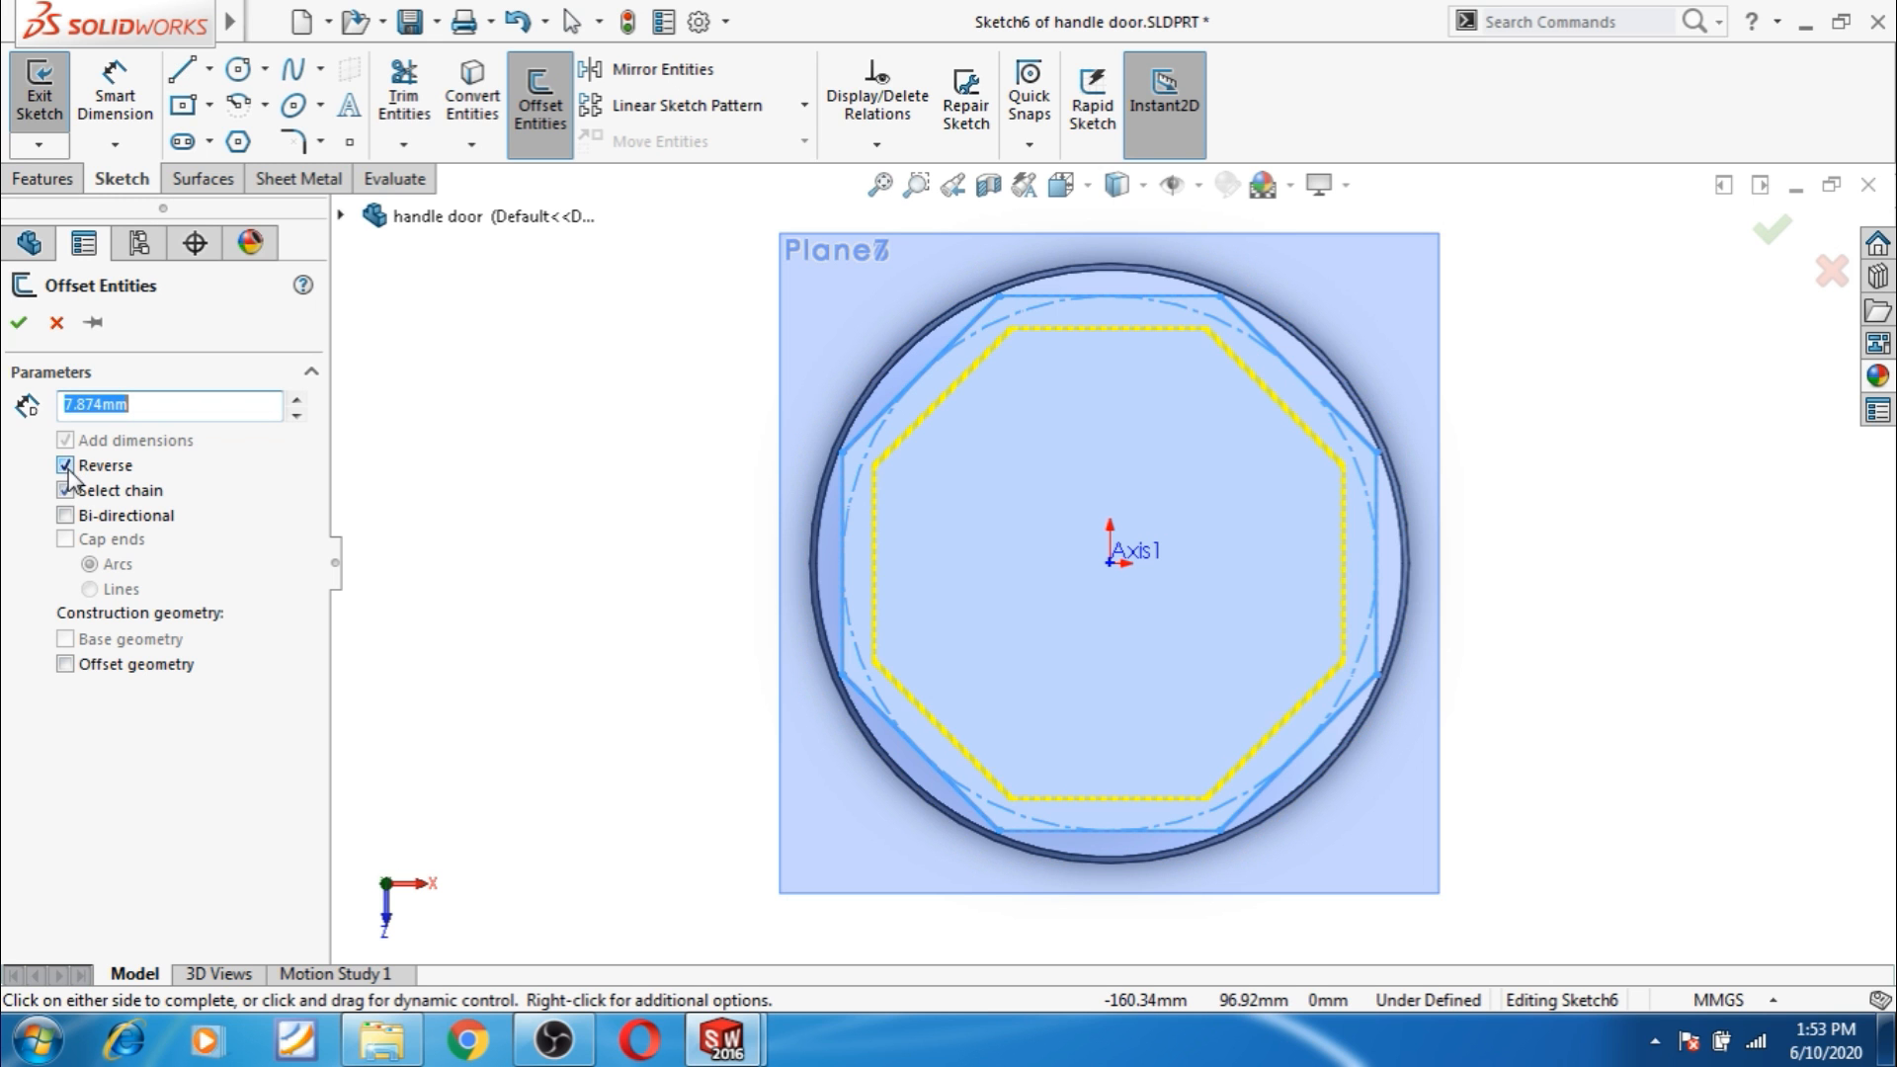
{"action": "left_click", "coordinate": [17, 324]}
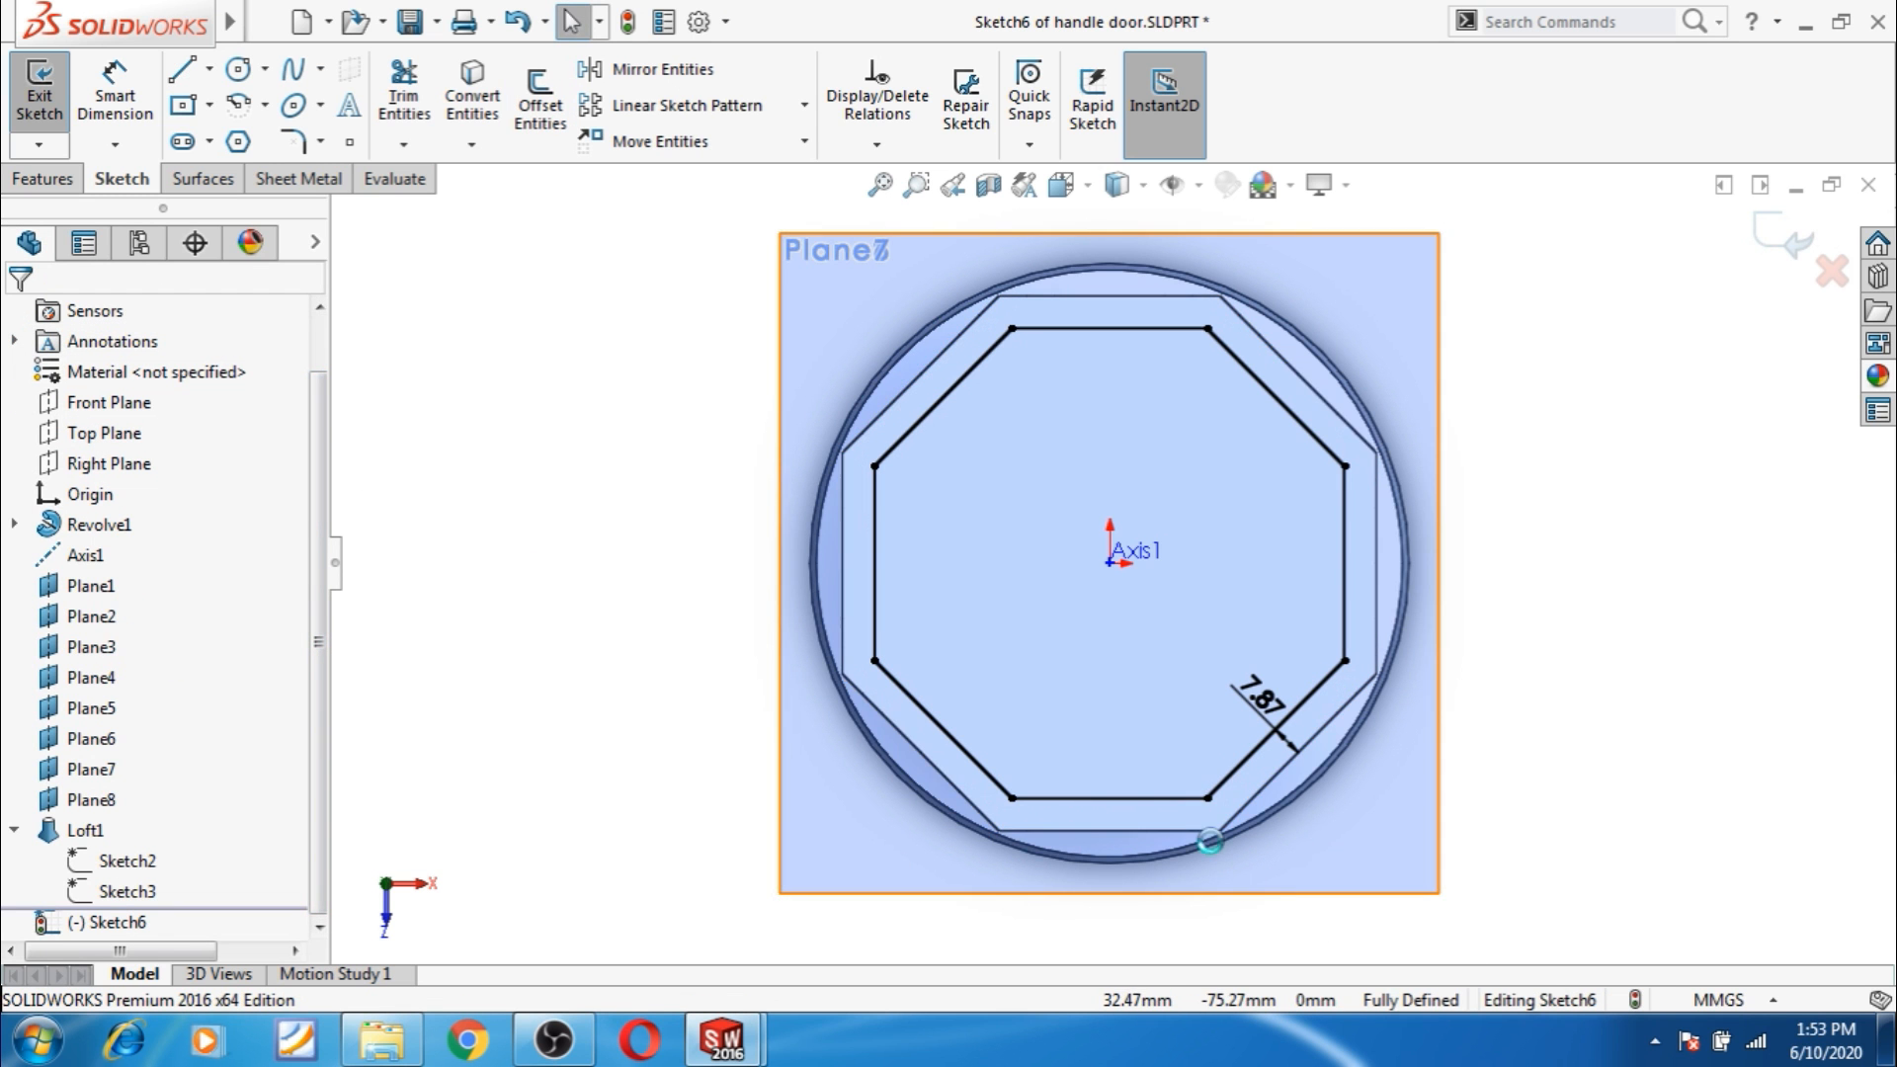
{"action": "left_click", "coordinate": [1783, 237]}
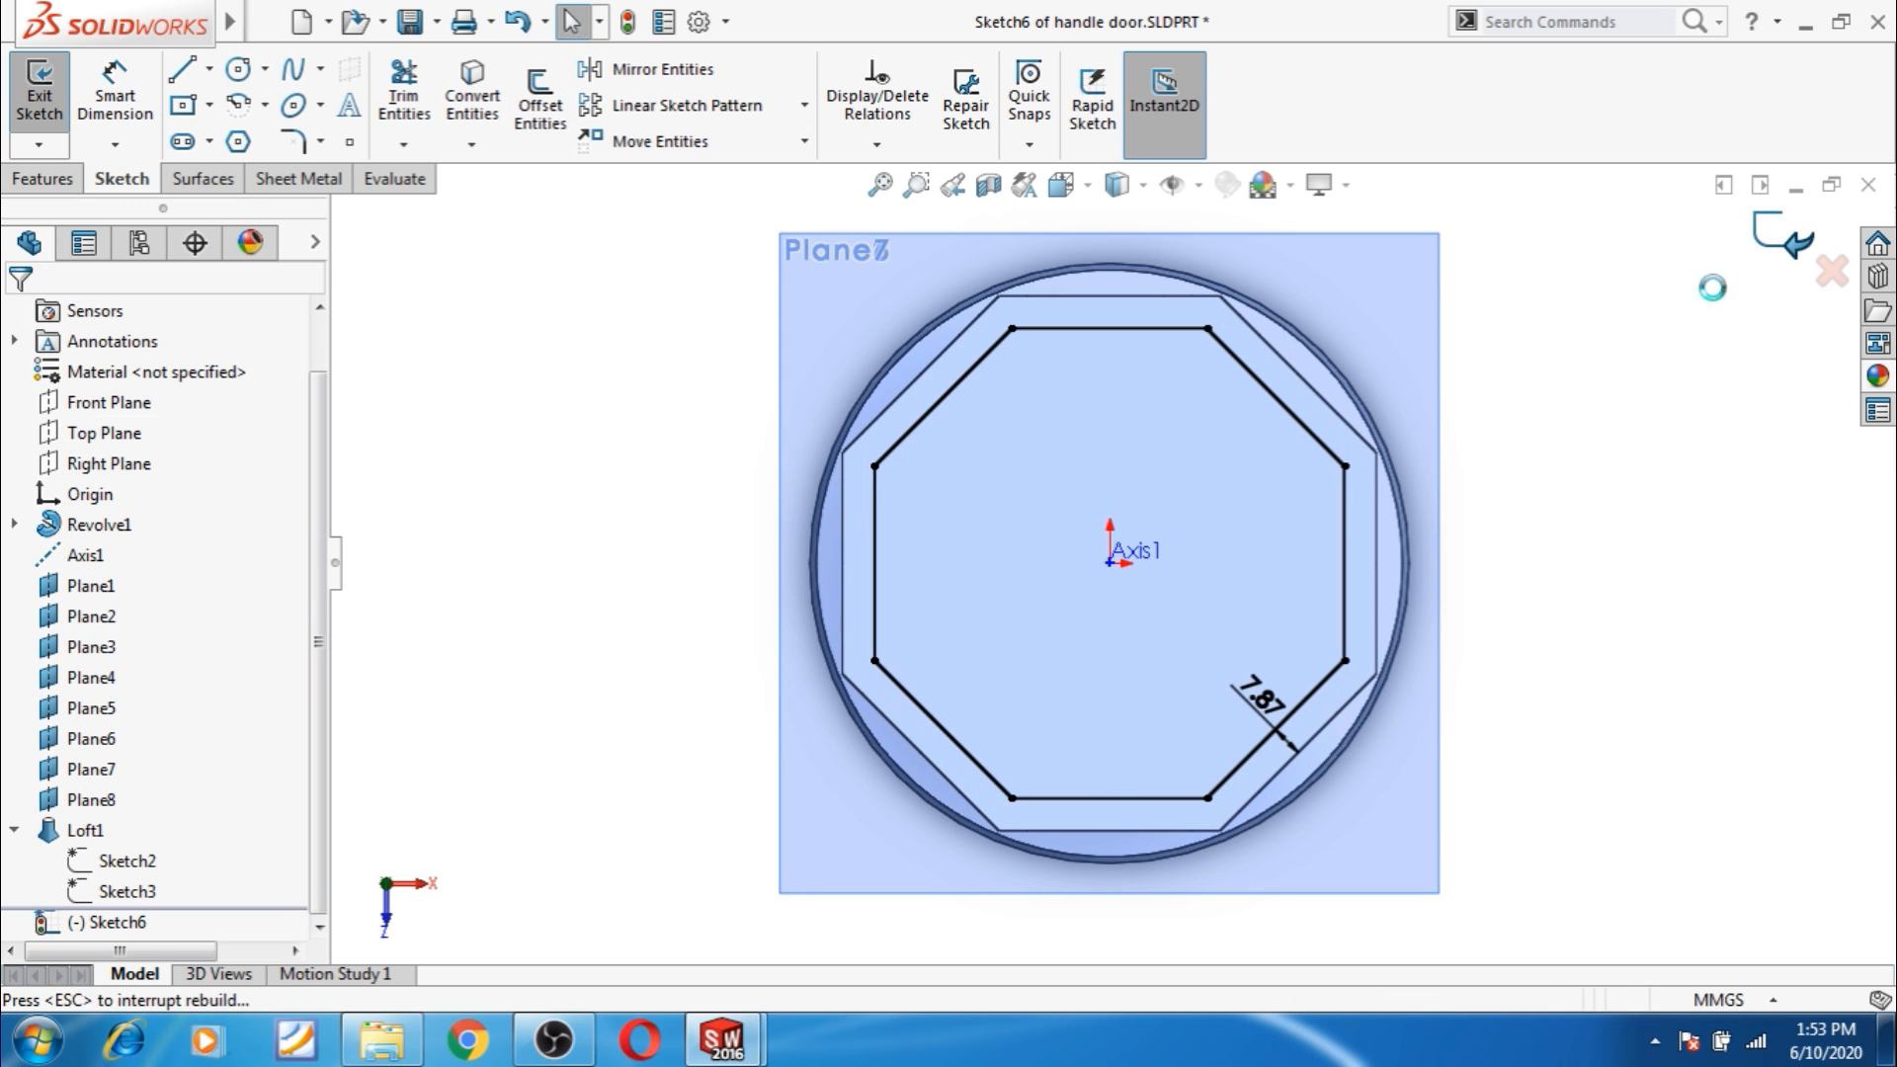
Loft a solid boss from the knob's octagonal top face to the smaller octagon sketch on Plane3.
{"action": "scroll", "coordinate": [1610, 637], "scroll_direction": "up", "scroll_amount": 2}
{"action": "middle_click_drag", "start_coordinate": [1610, 637], "coordinate": [1608, 301]}
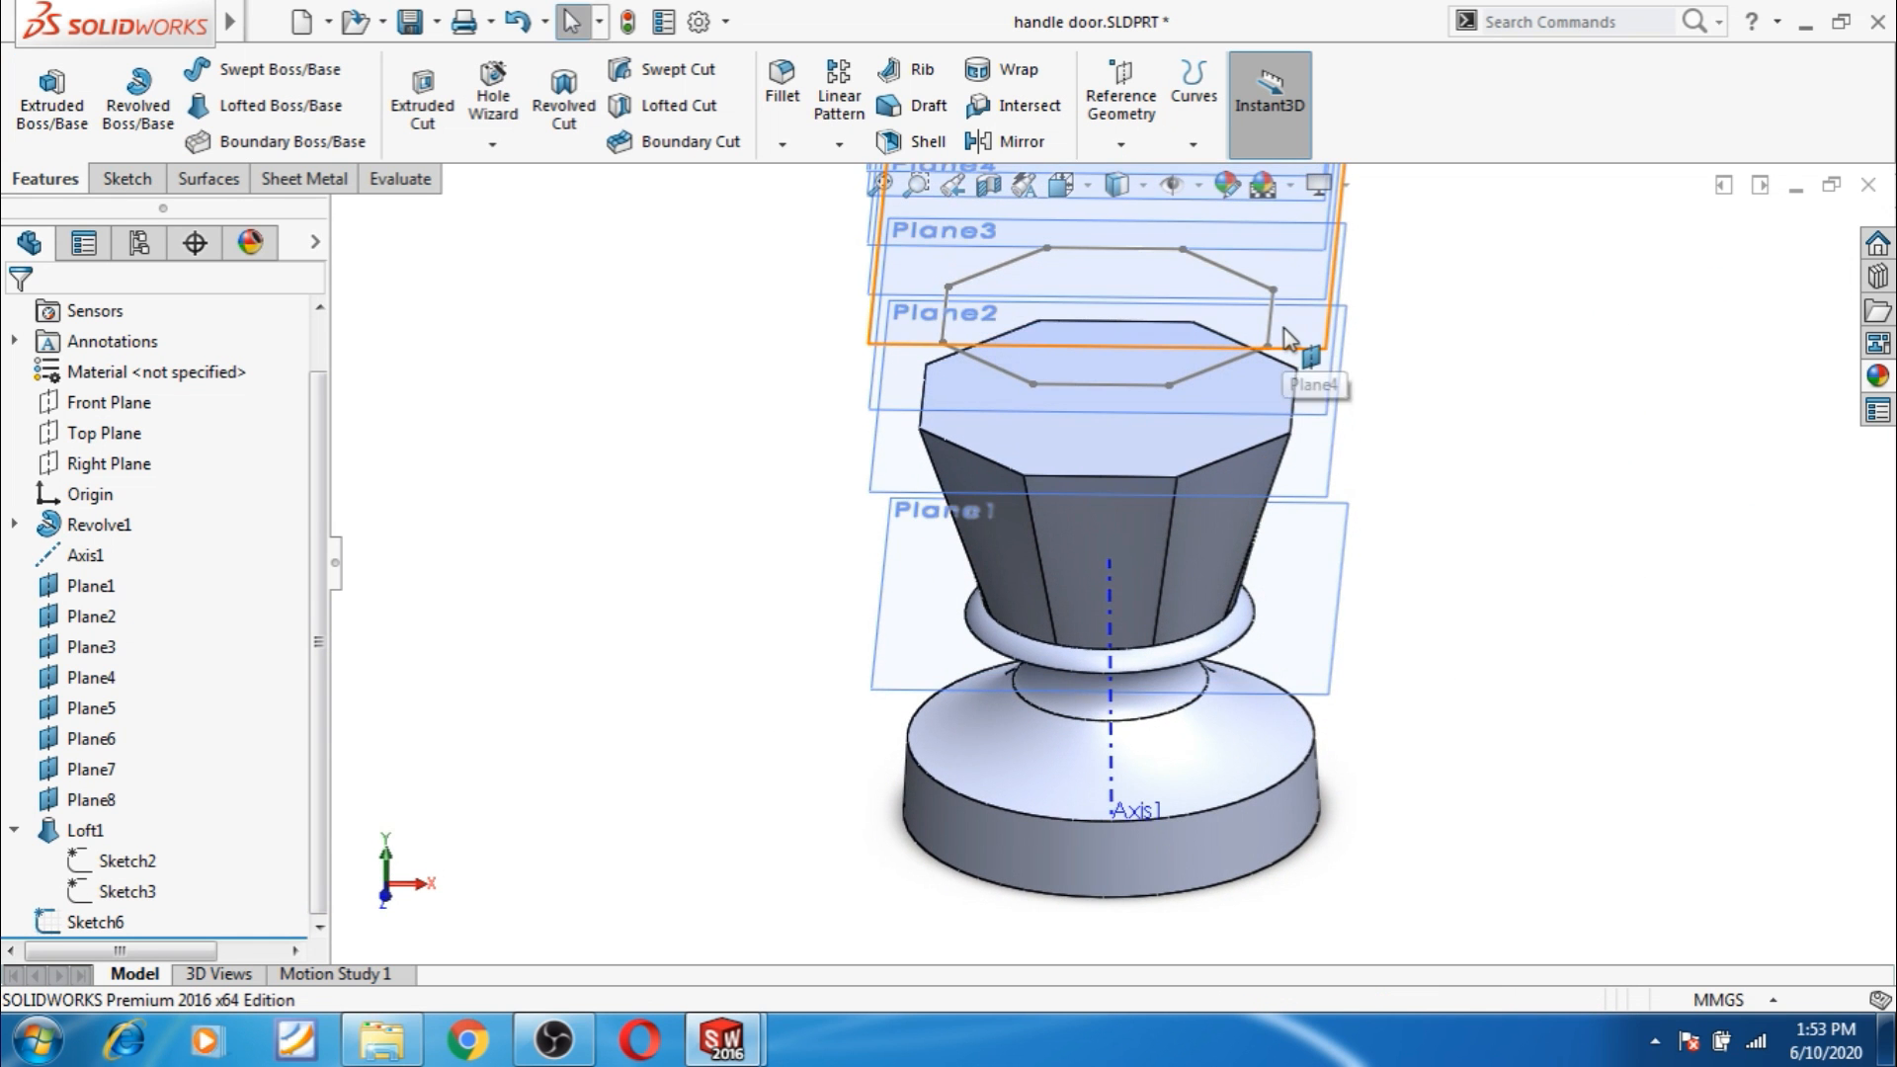
{"action": "middle_click_drag", "start_coordinate": [1286, 339], "coordinate": [1251, 341], "text": "ctrl"}
{"action": "left_click", "coordinate": [266, 105]}
{"action": "left_click", "coordinate": [1014, 508]}
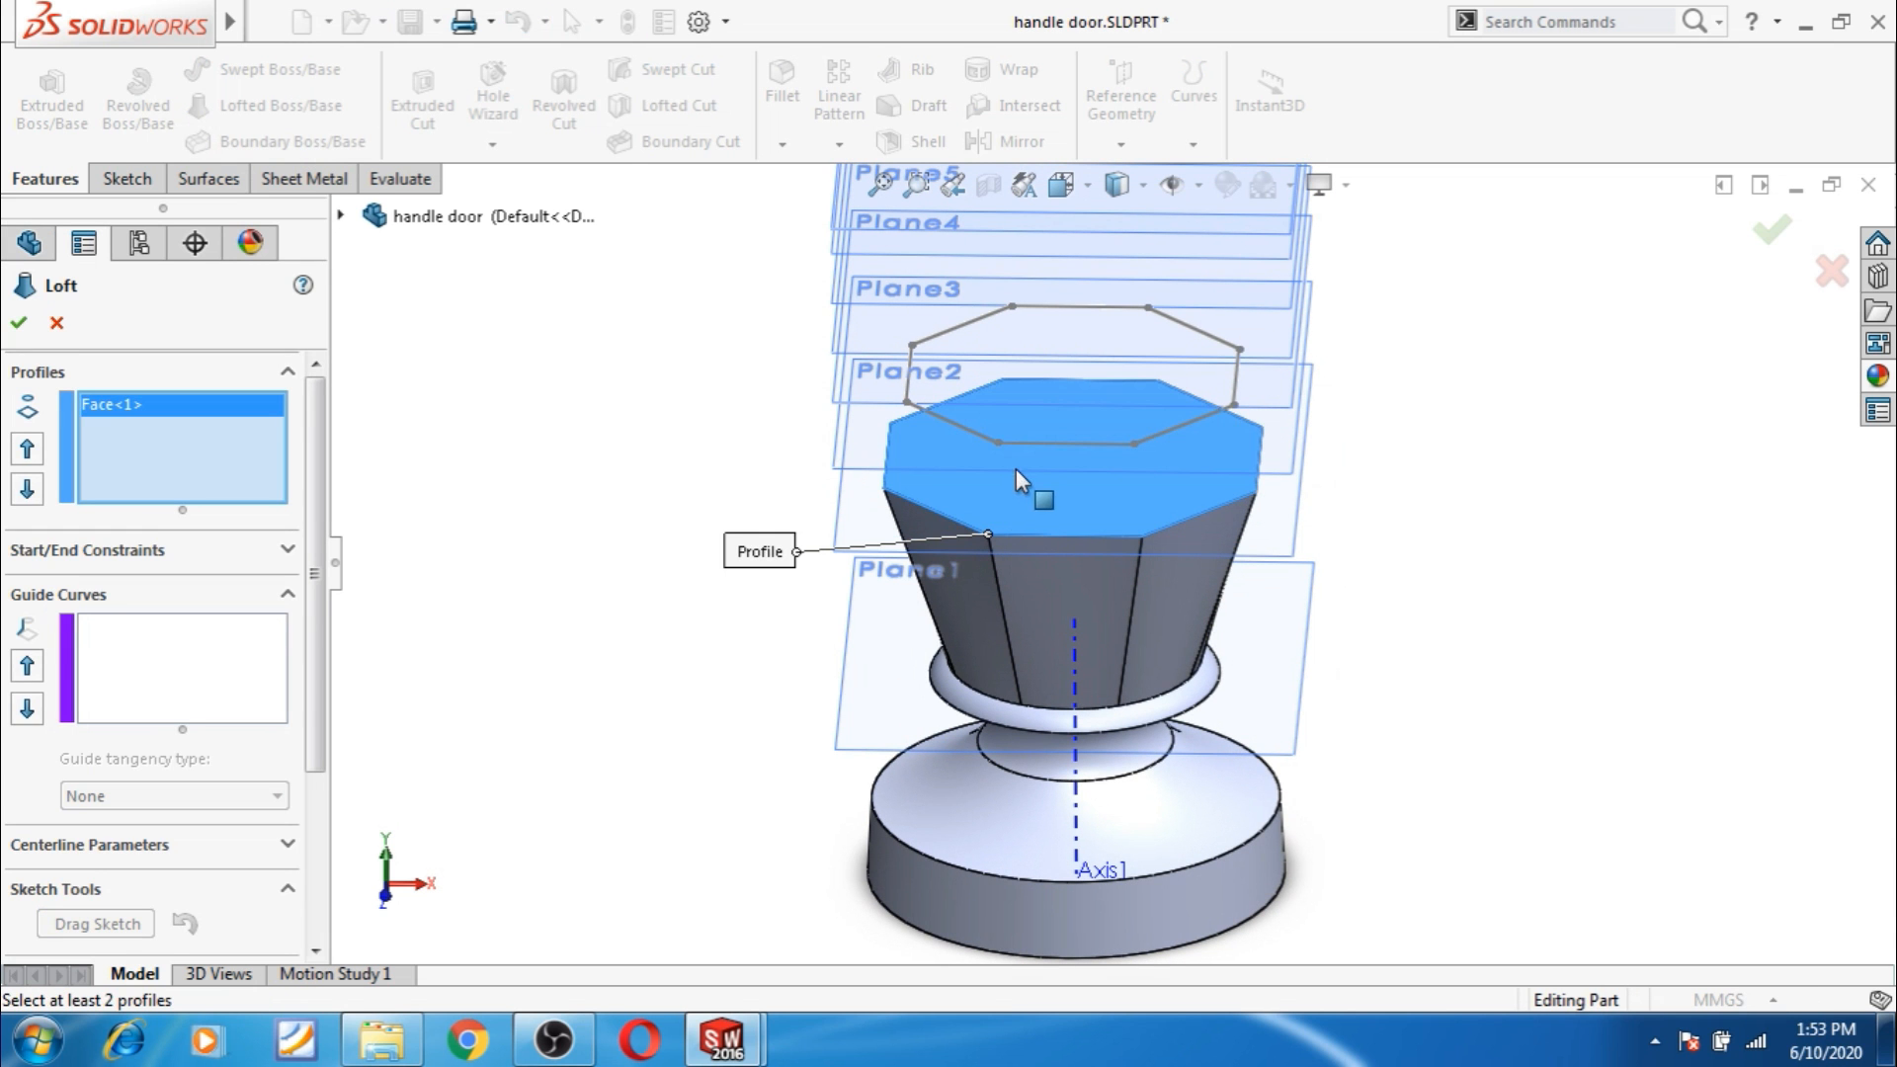
{"action": "left_click", "coordinate": [998, 441]}
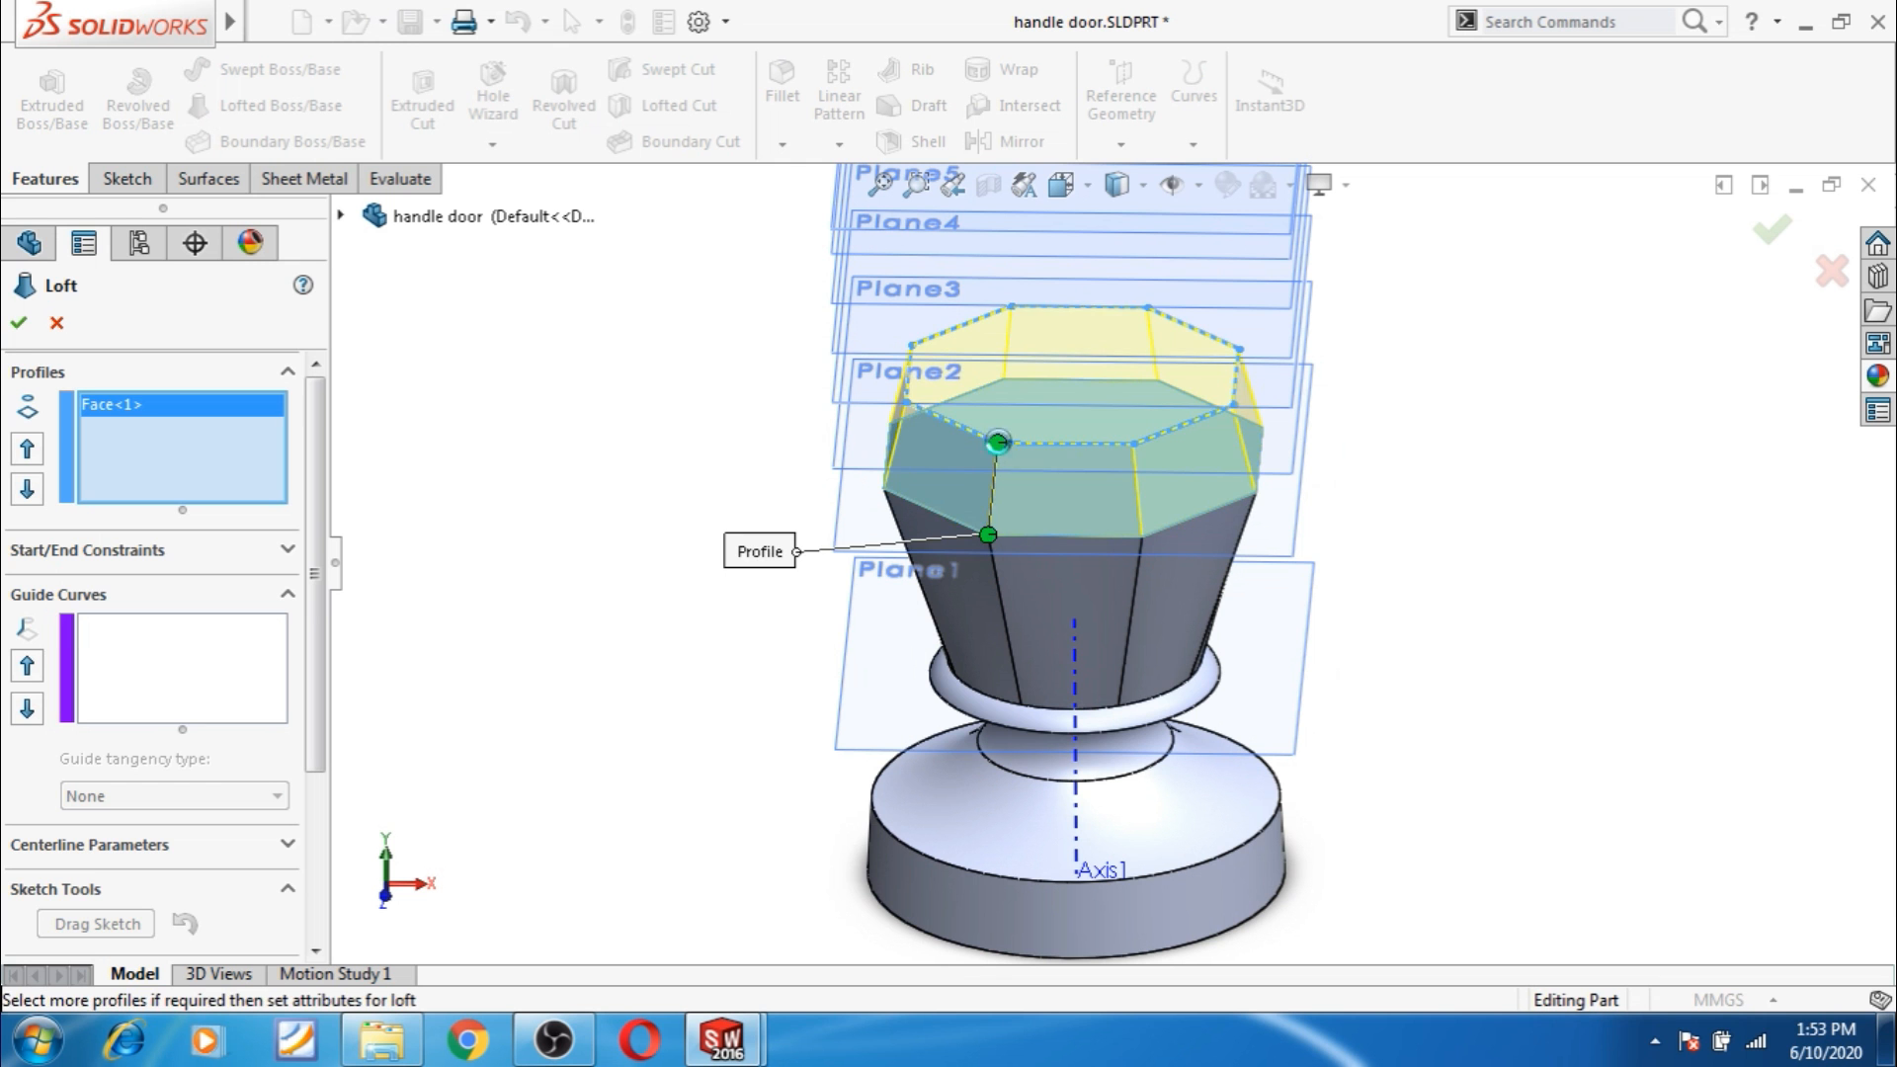
{"action": "left_click", "coordinate": [18, 323]}
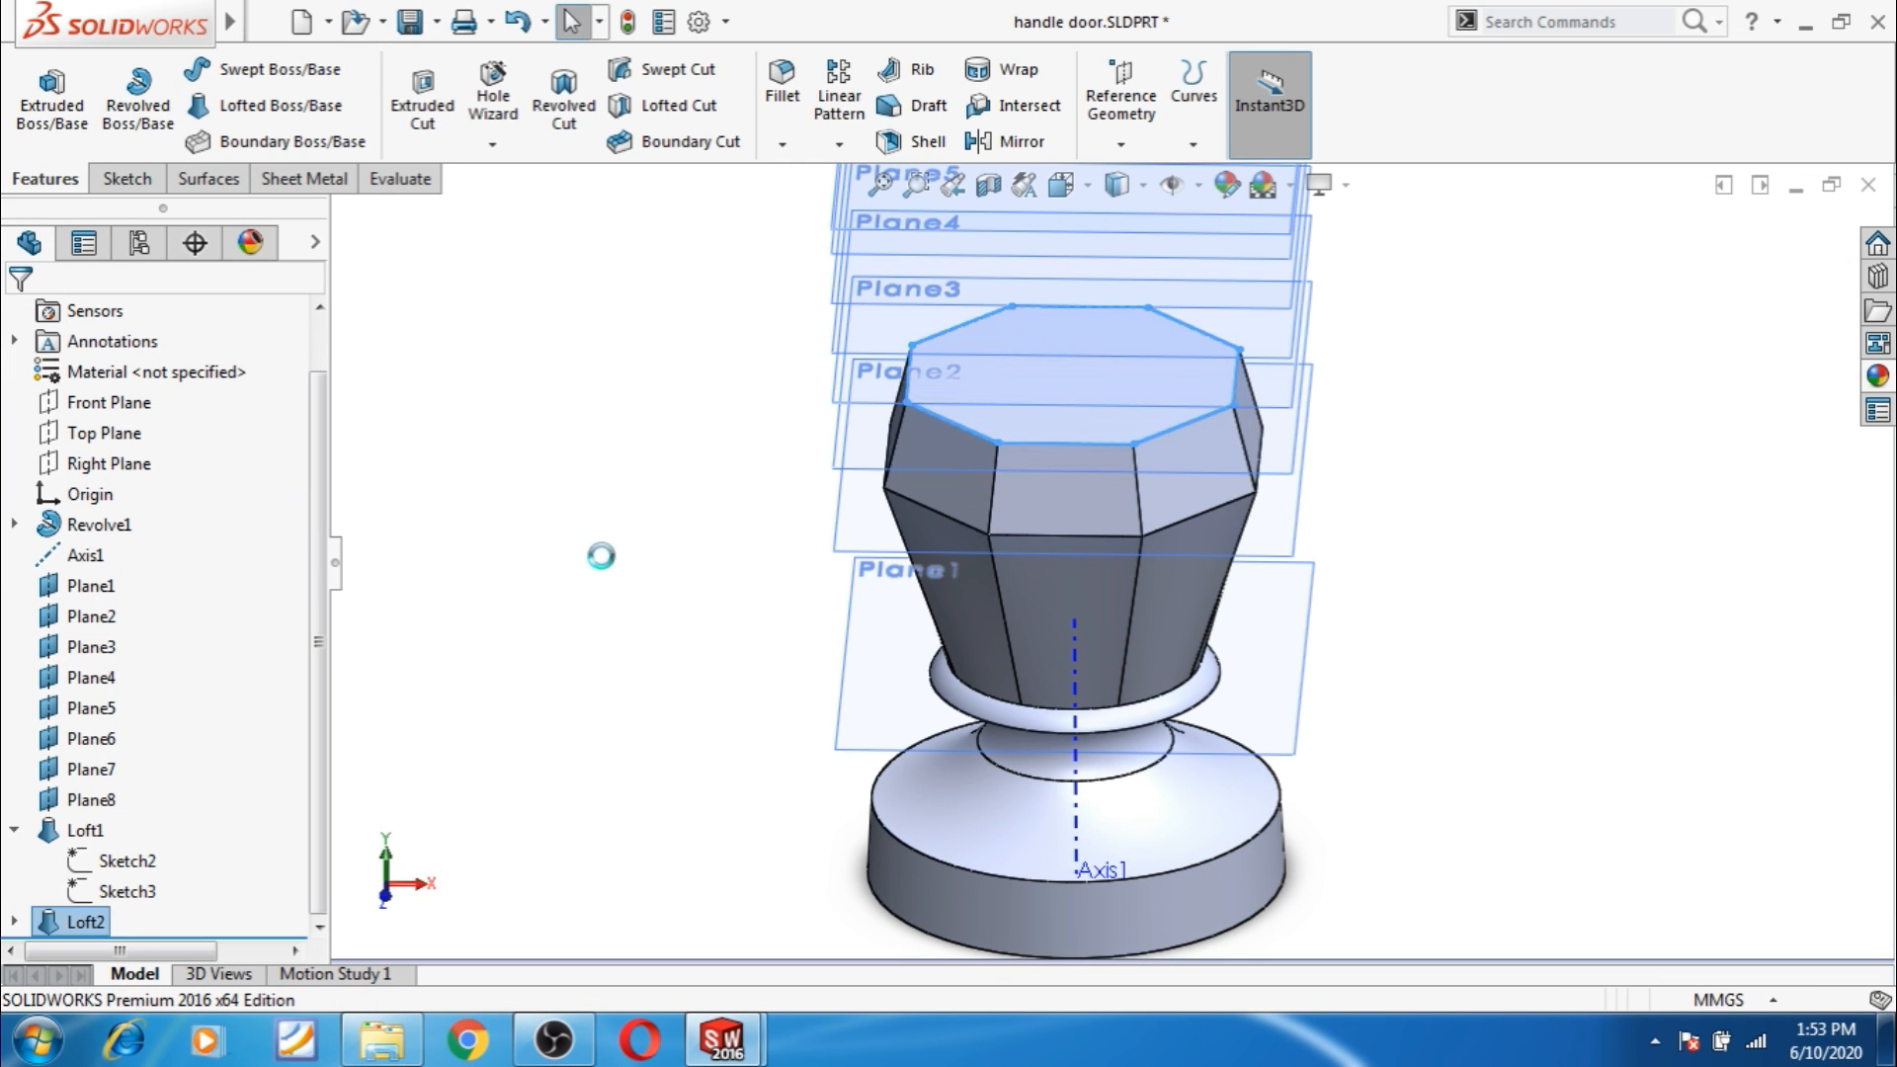
Start a sketch on Plane4 and convert the edges of the knob's top octagonal face into sketch lines.
{"action": "middle_click_drag", "start_coordinate": [644, 591], "coordinate": [626, 484]}
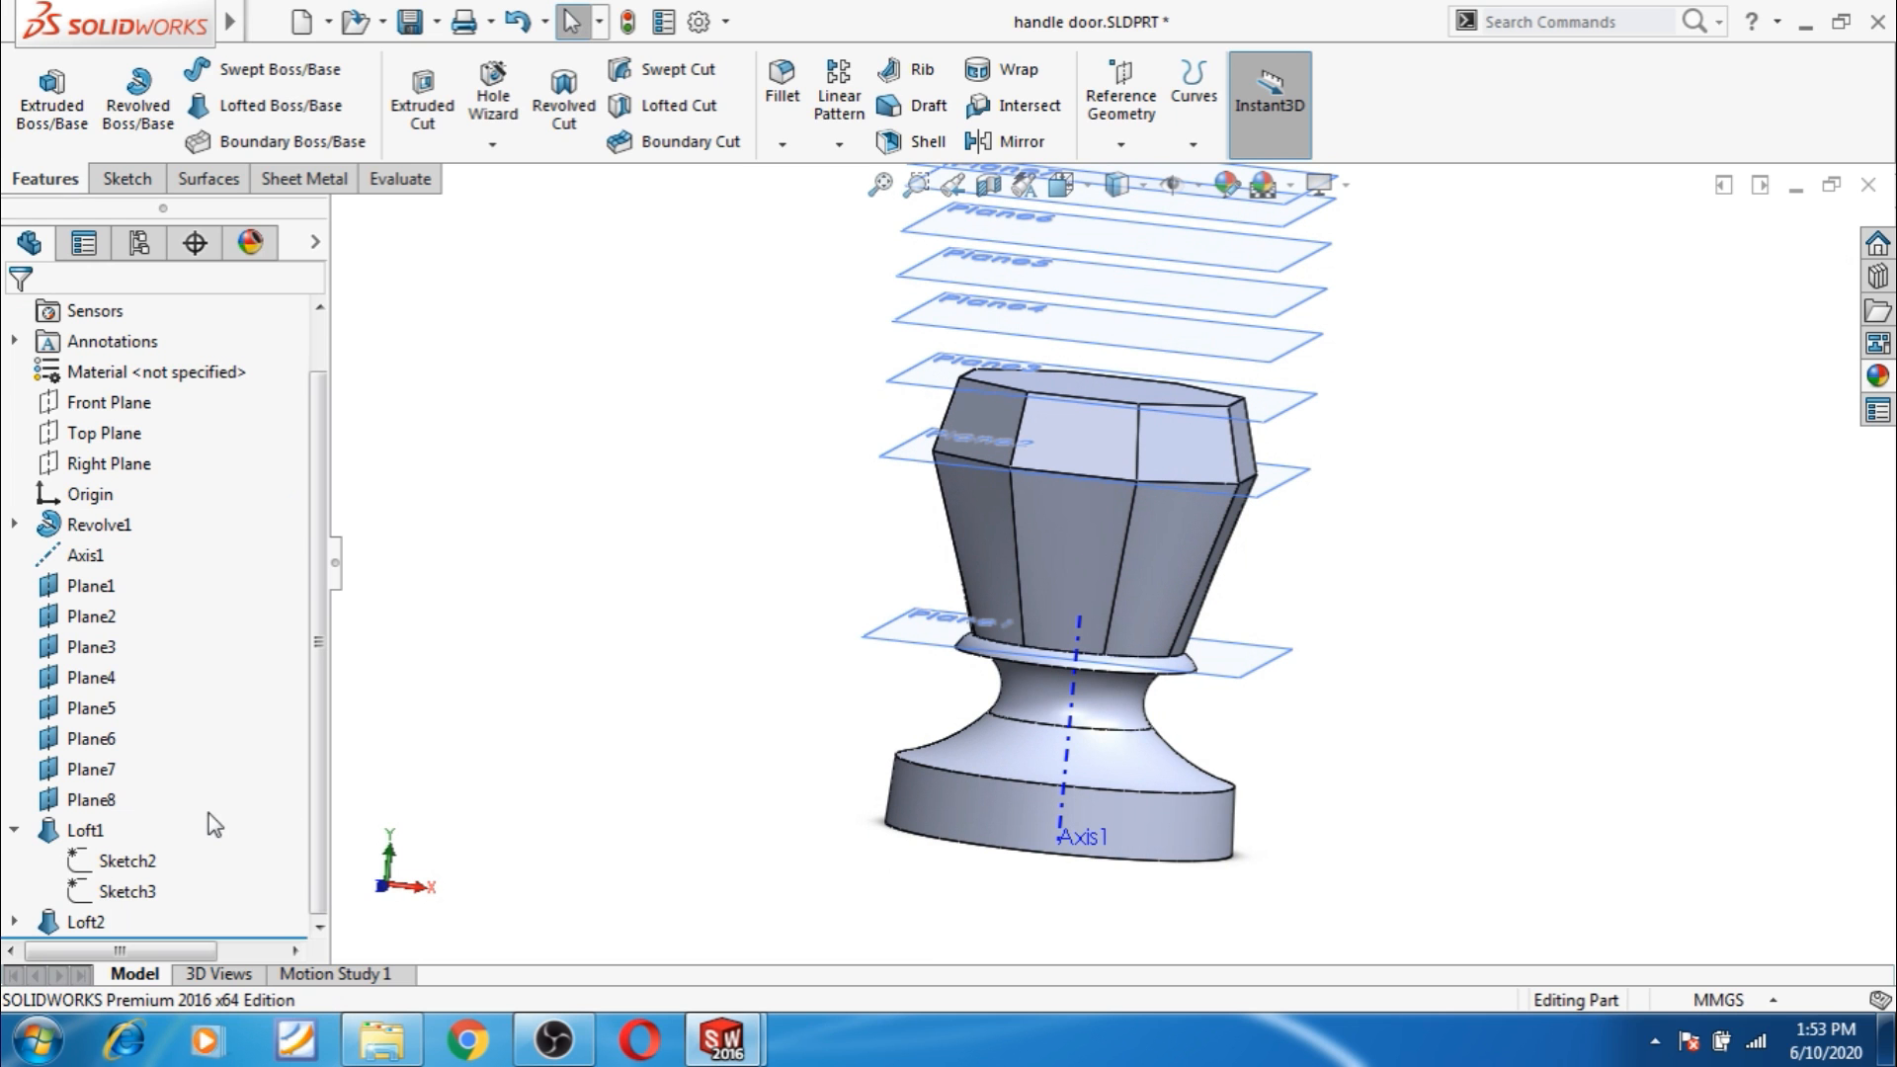
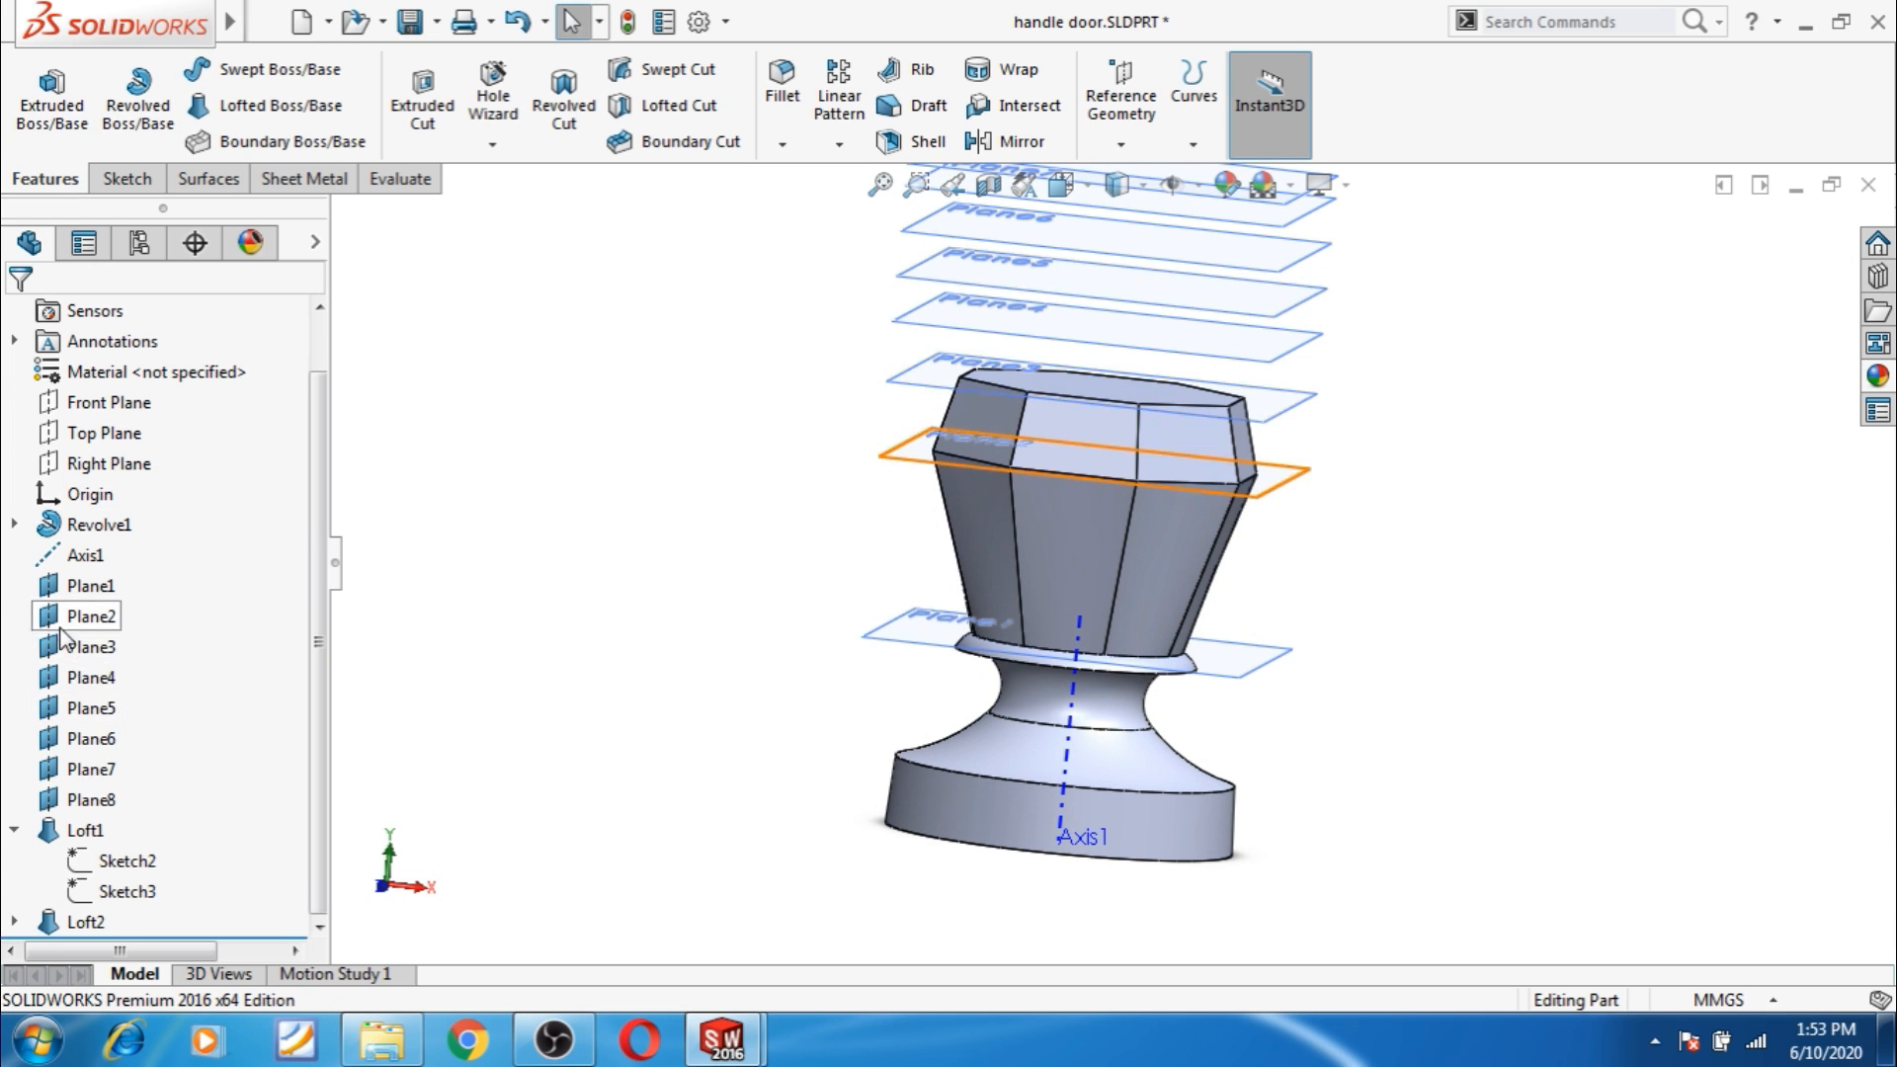
{"action": "left_click", "coordinate": [62, 678]}
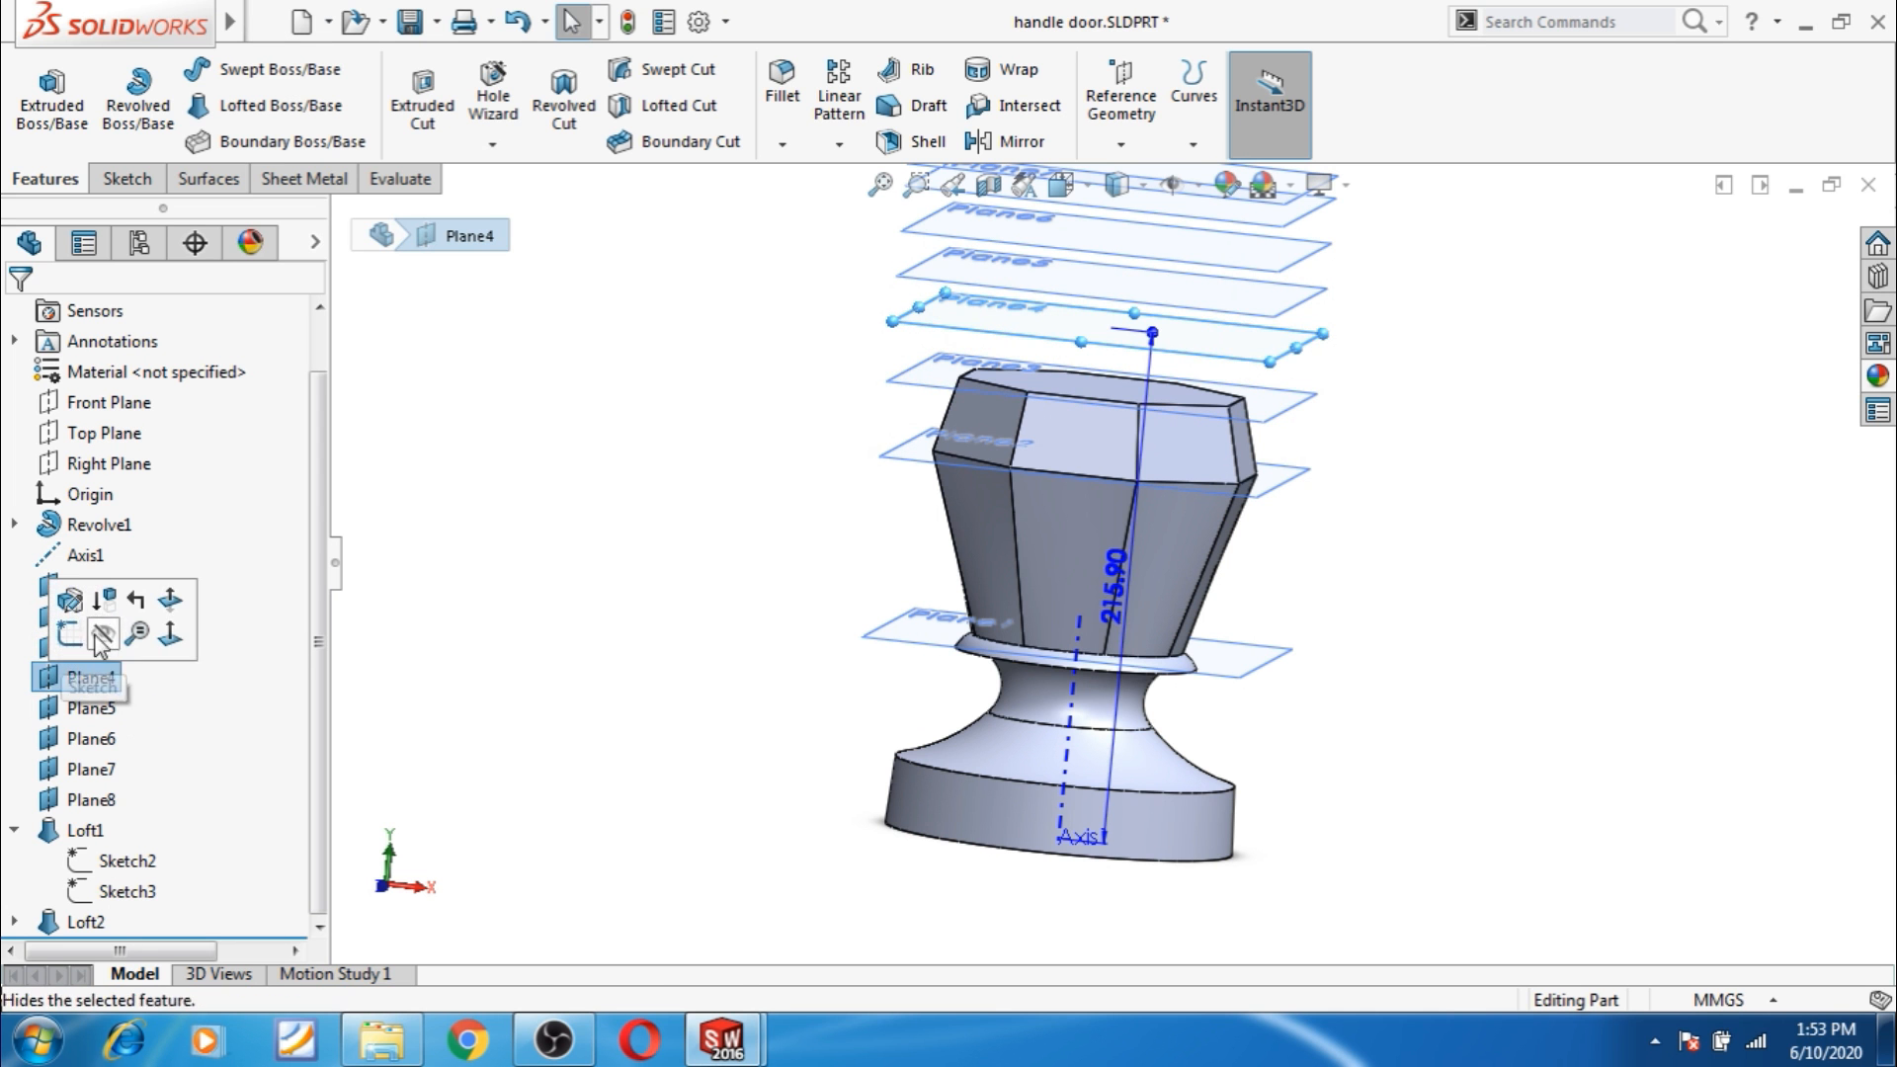
{"action": "left_click", "coordinate": [163, 645]}
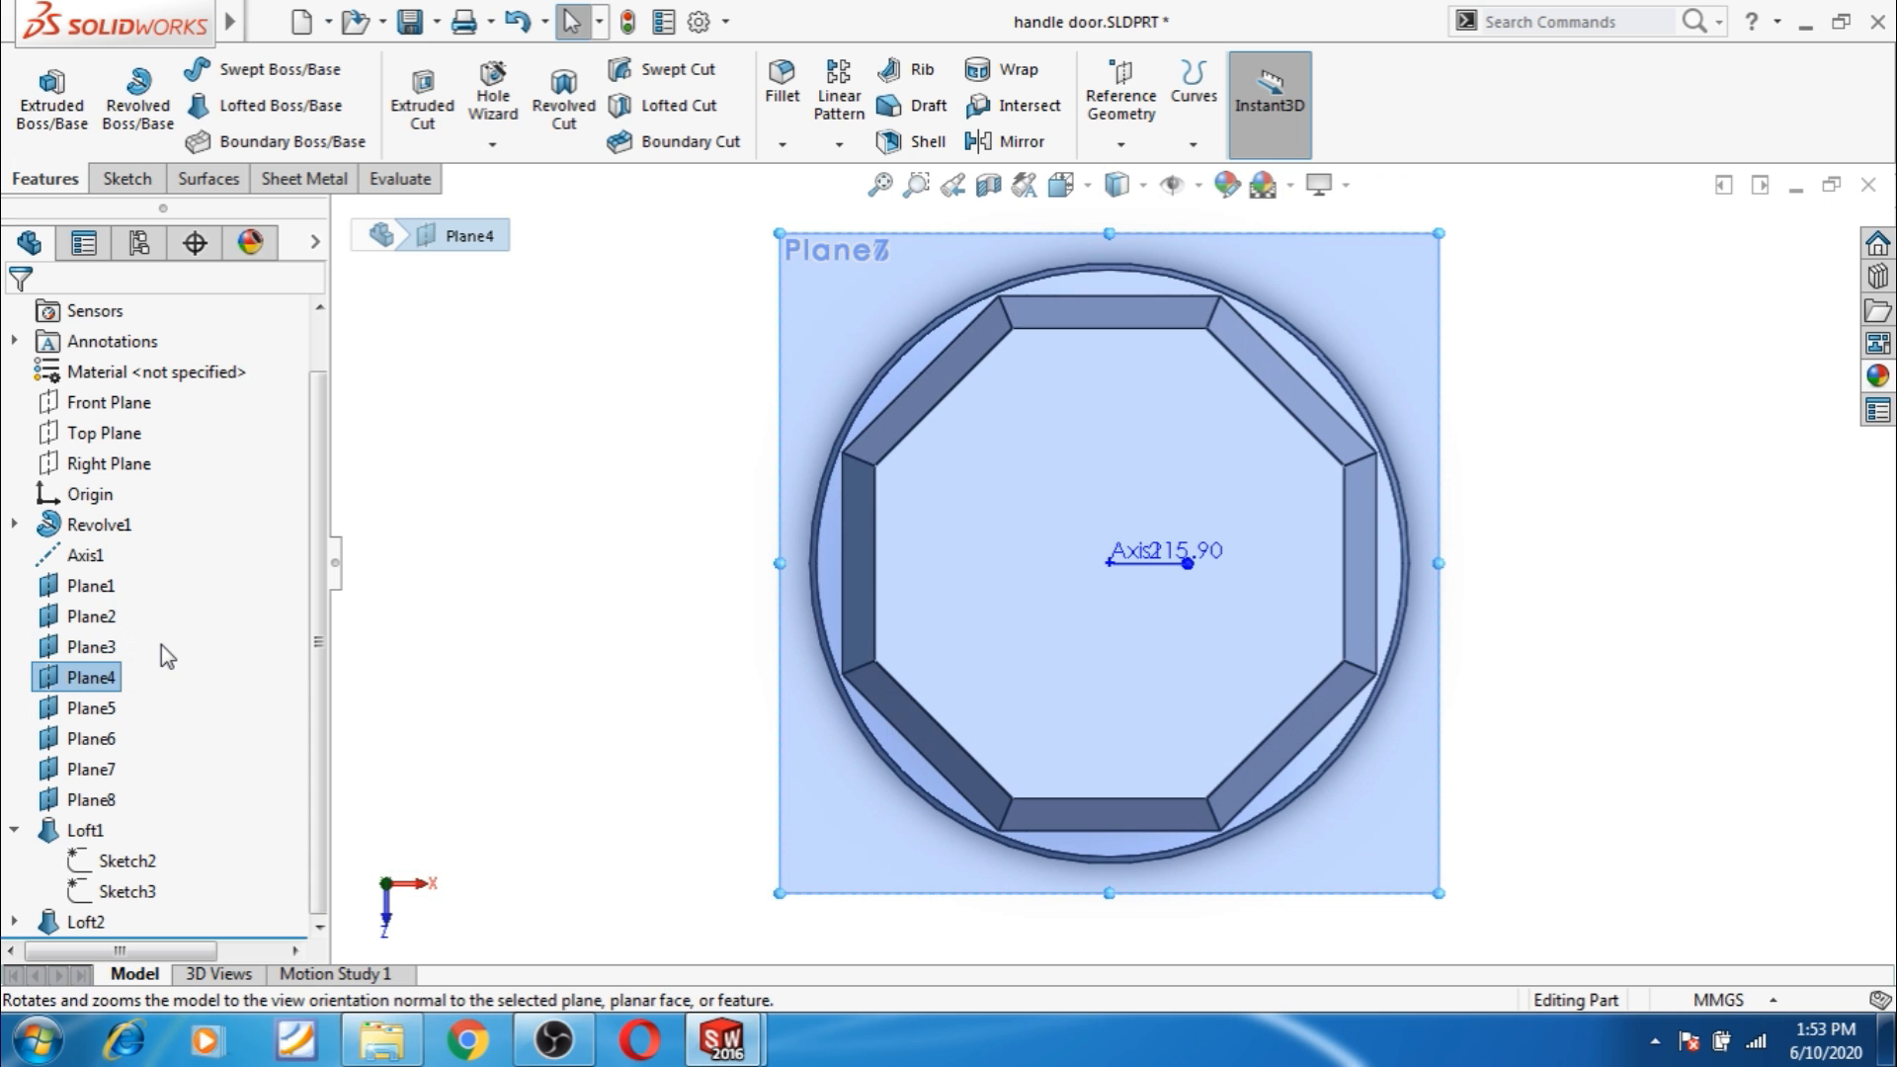
{"action": "left_click", "coordinate": [59, 679]}
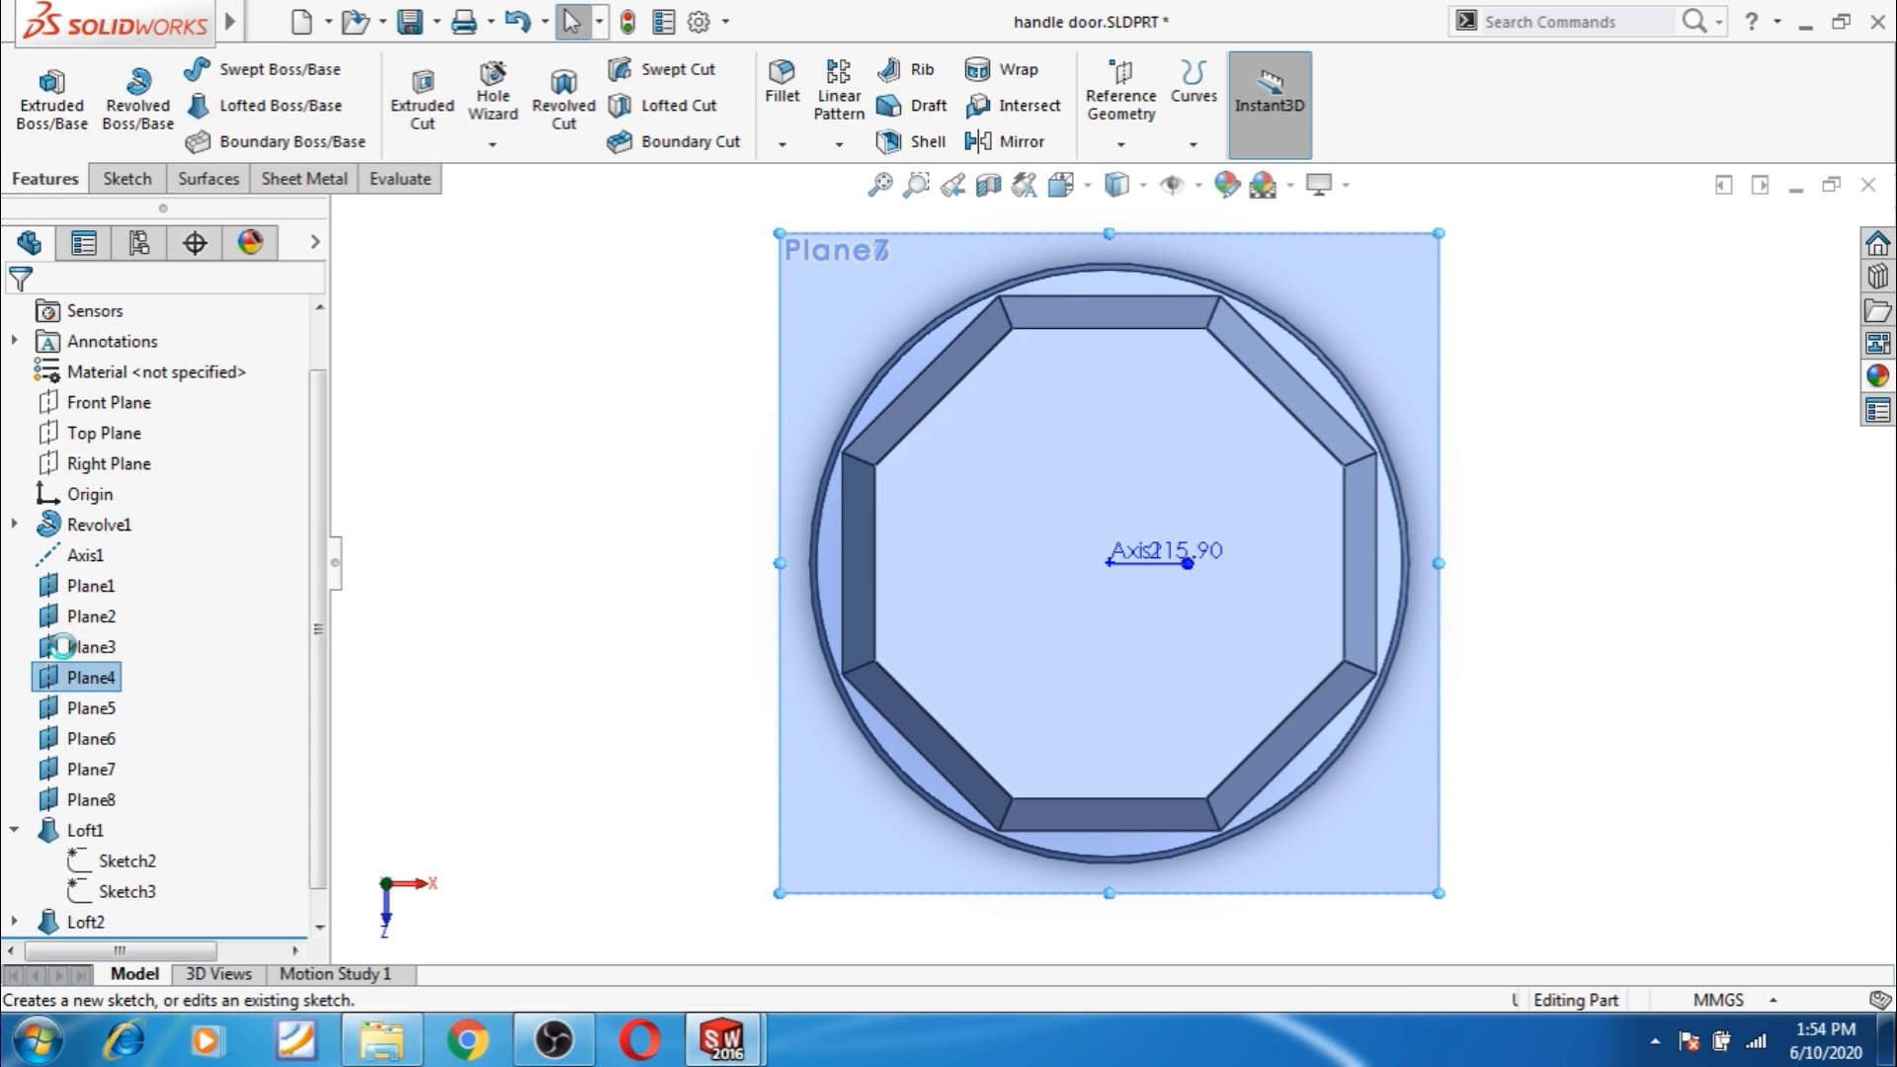
{"action": "left_click", "coordinate": [72, 644]}
{"action": "scroll", "coordinate": [1155, 785], "scroll_direction": "down", "scroll_amount": 1}
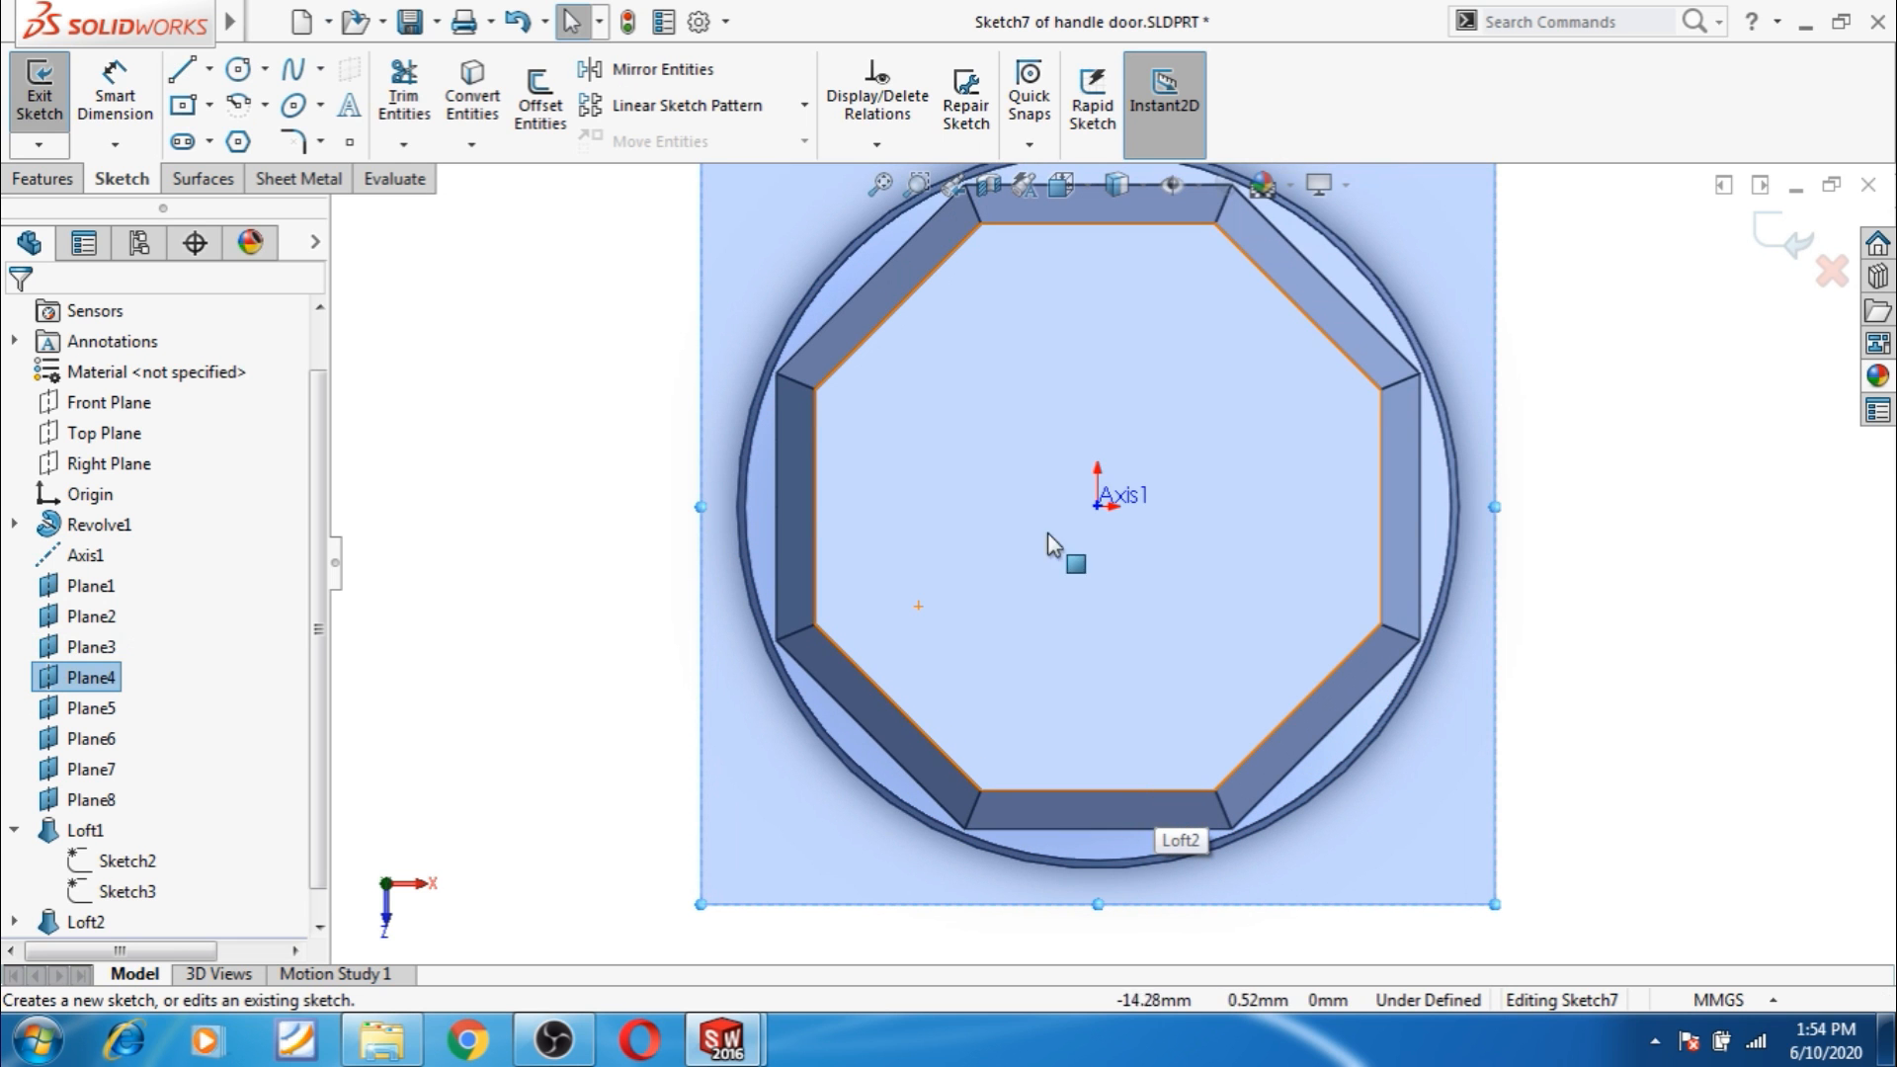
{"action": "left_click", "coordinate": [985, 506]}
{"action": "left_click", "coordinate": [475, 109]}
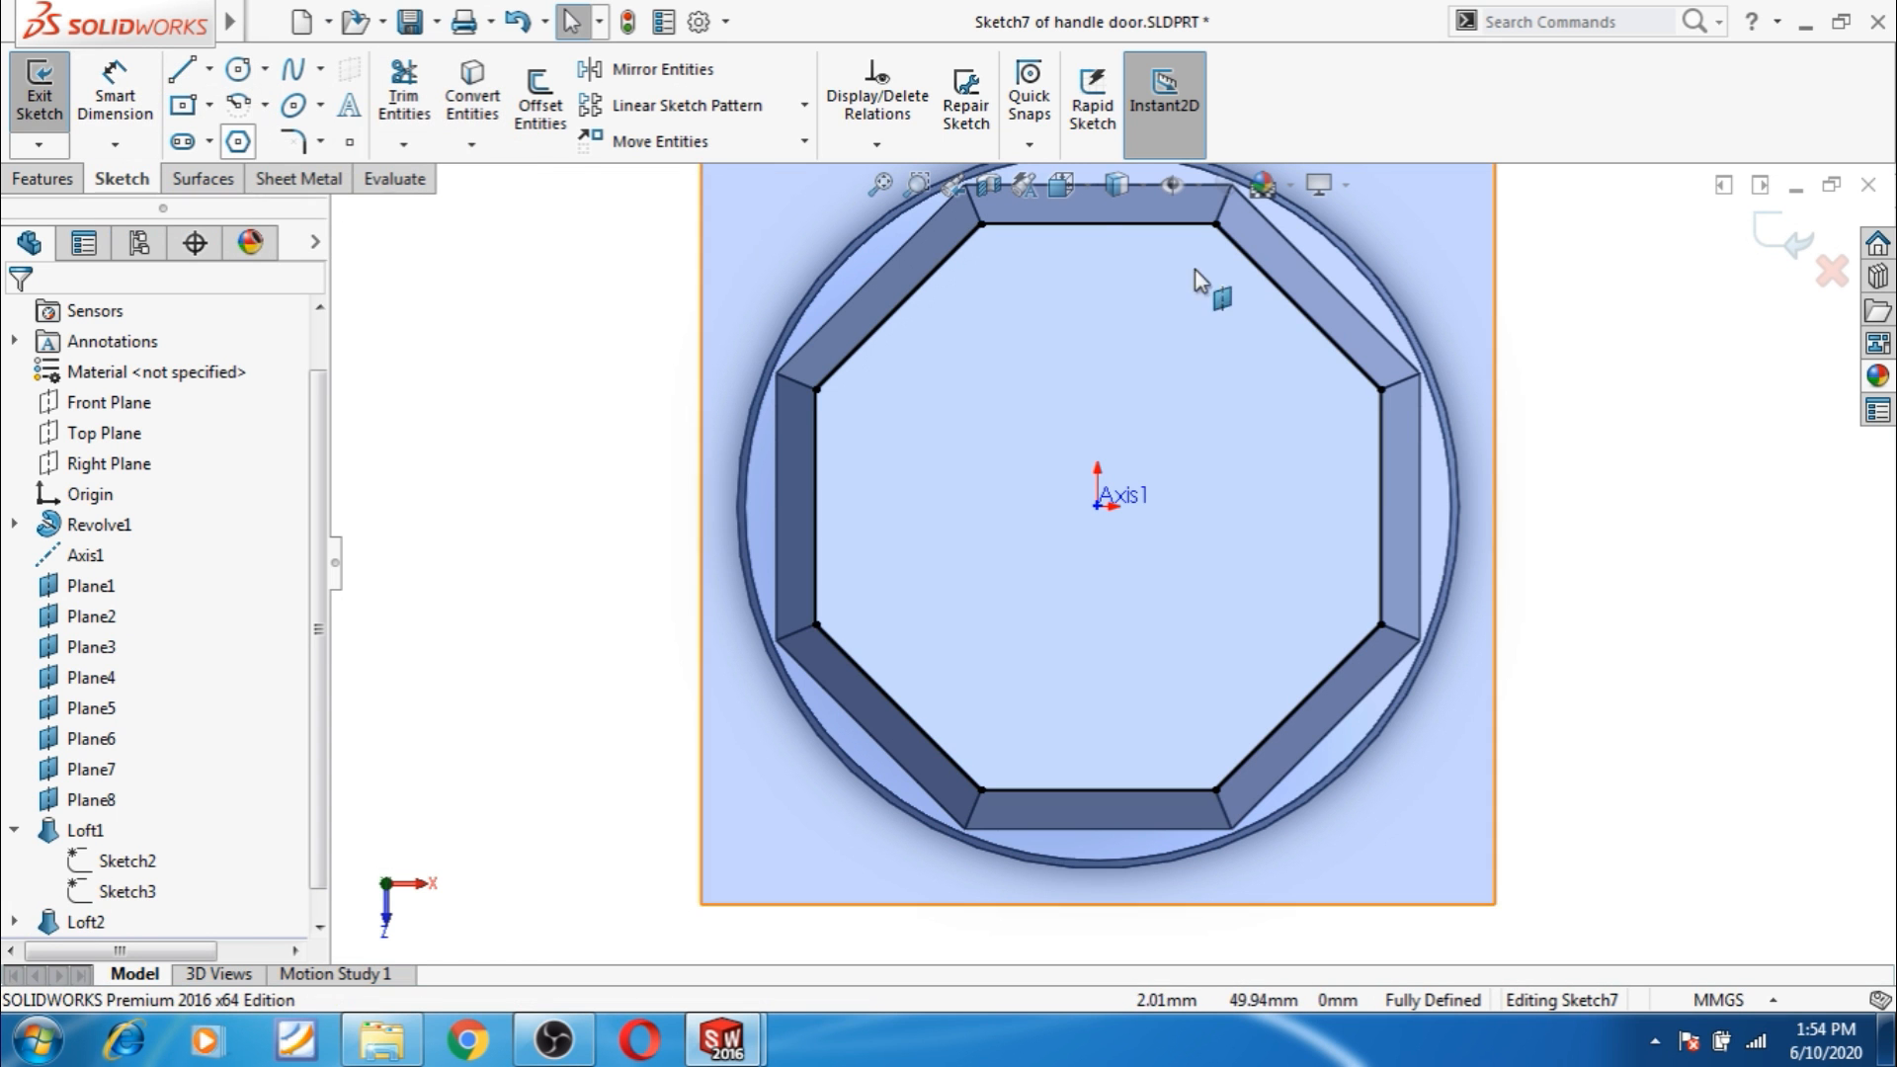
Try to dimension the vertical distance between two opposite corners of the converted octagon.
{"action": "left_click", "coordinate": [1215, 224]}
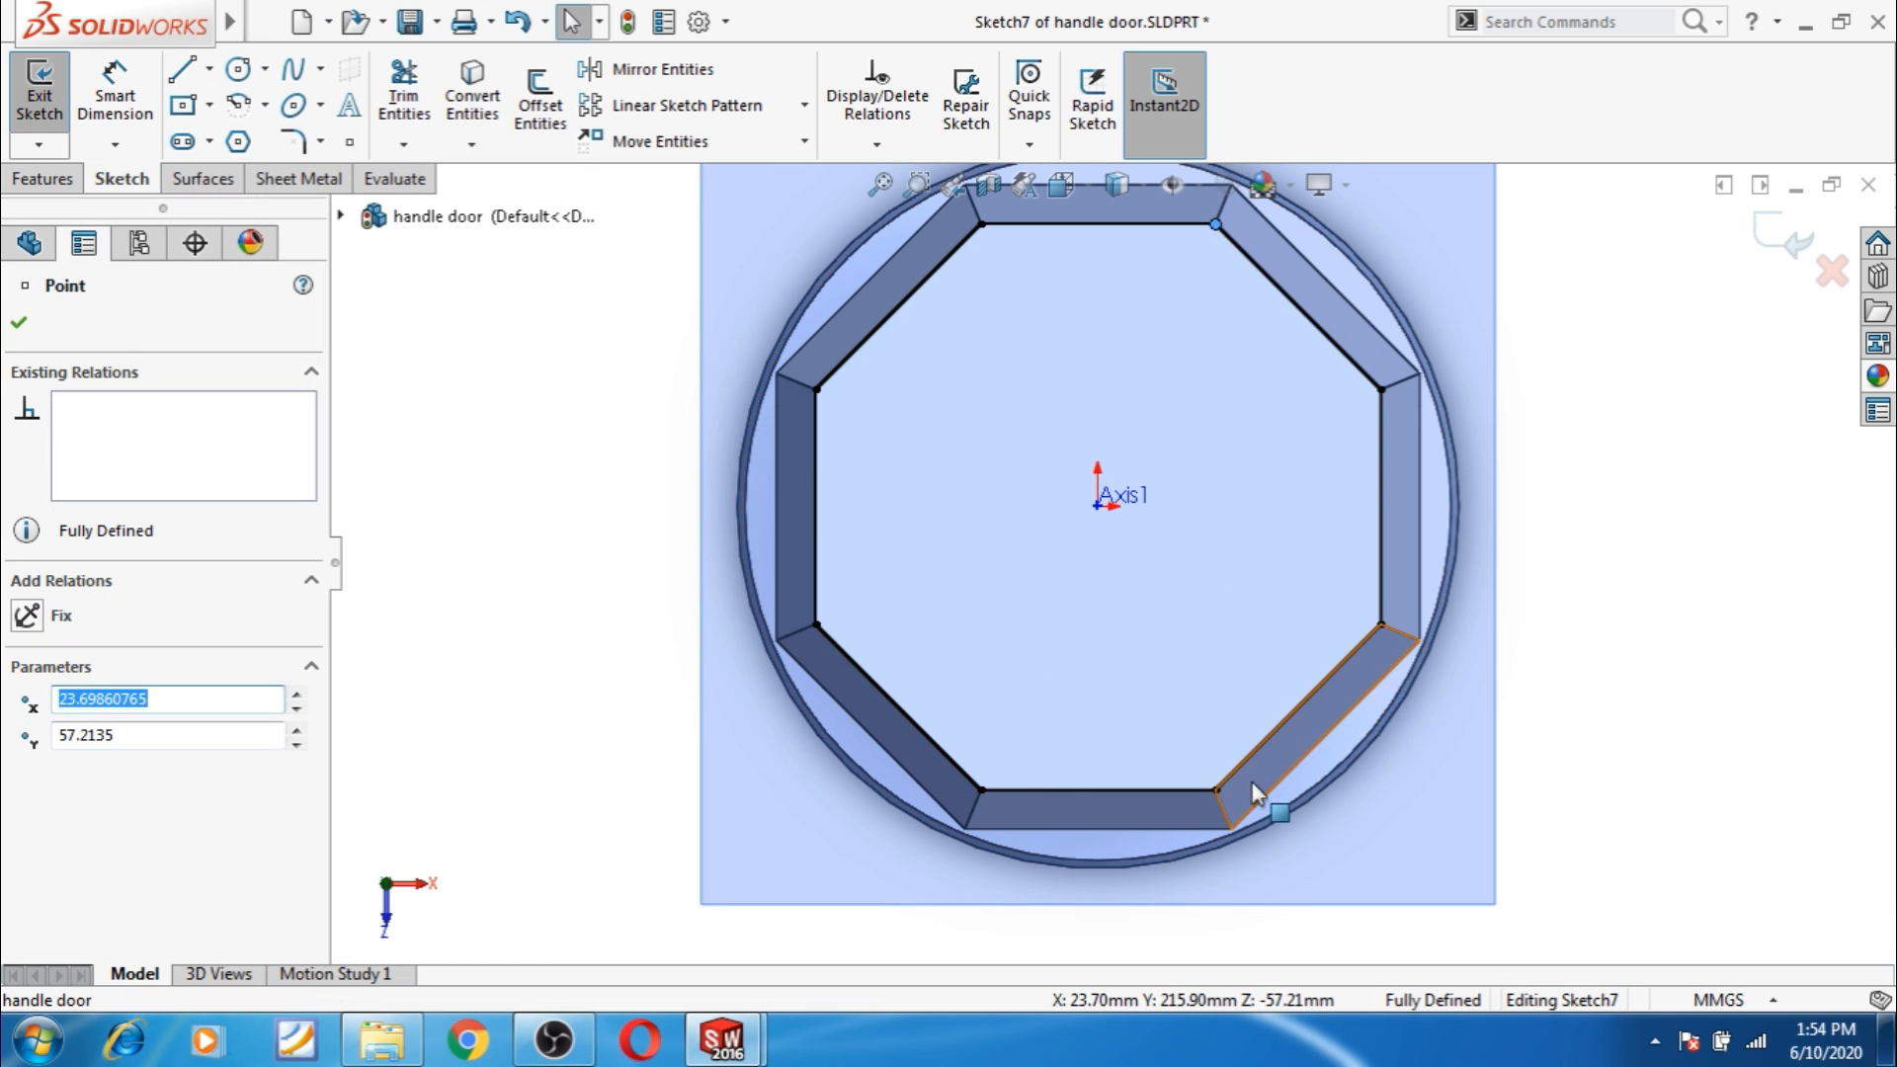
{"action": "left_click", "coordinate": [1215, 790]}
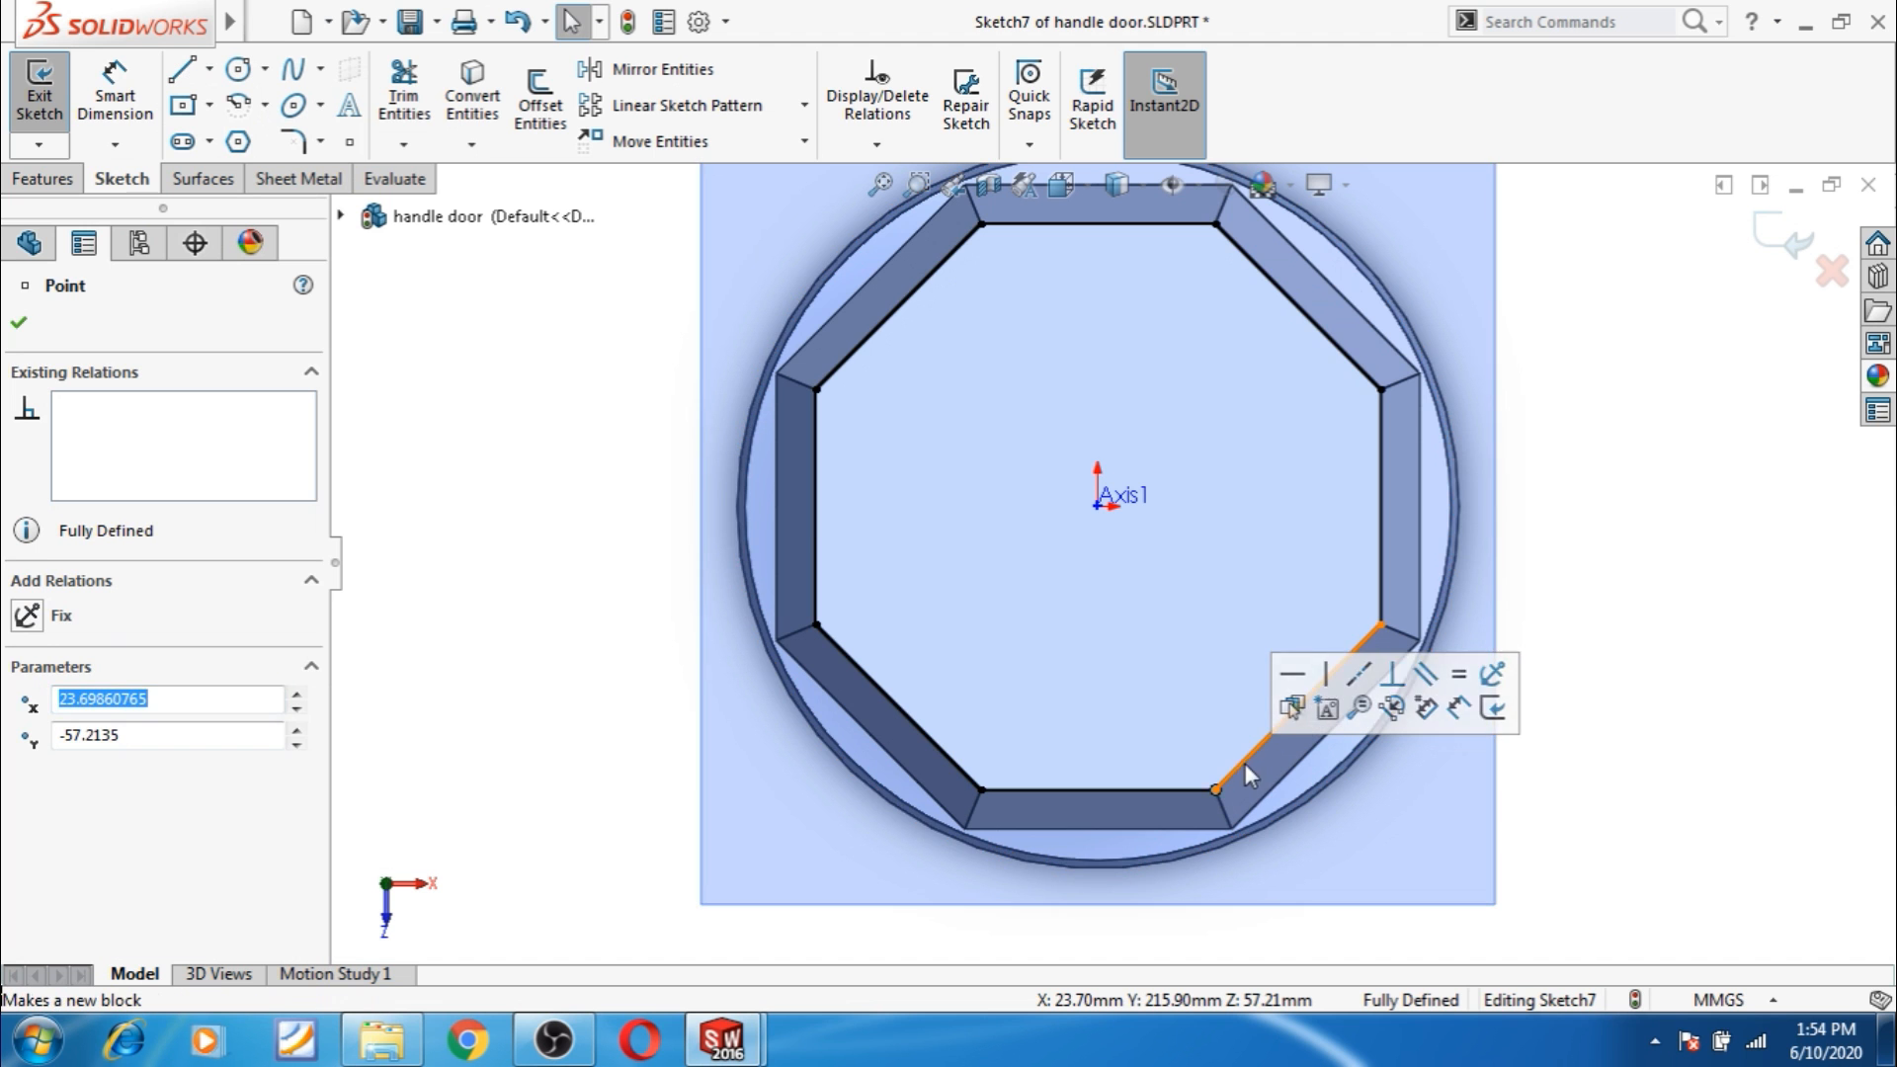
{"action": "left_click", "coordinate": [115, 116]}
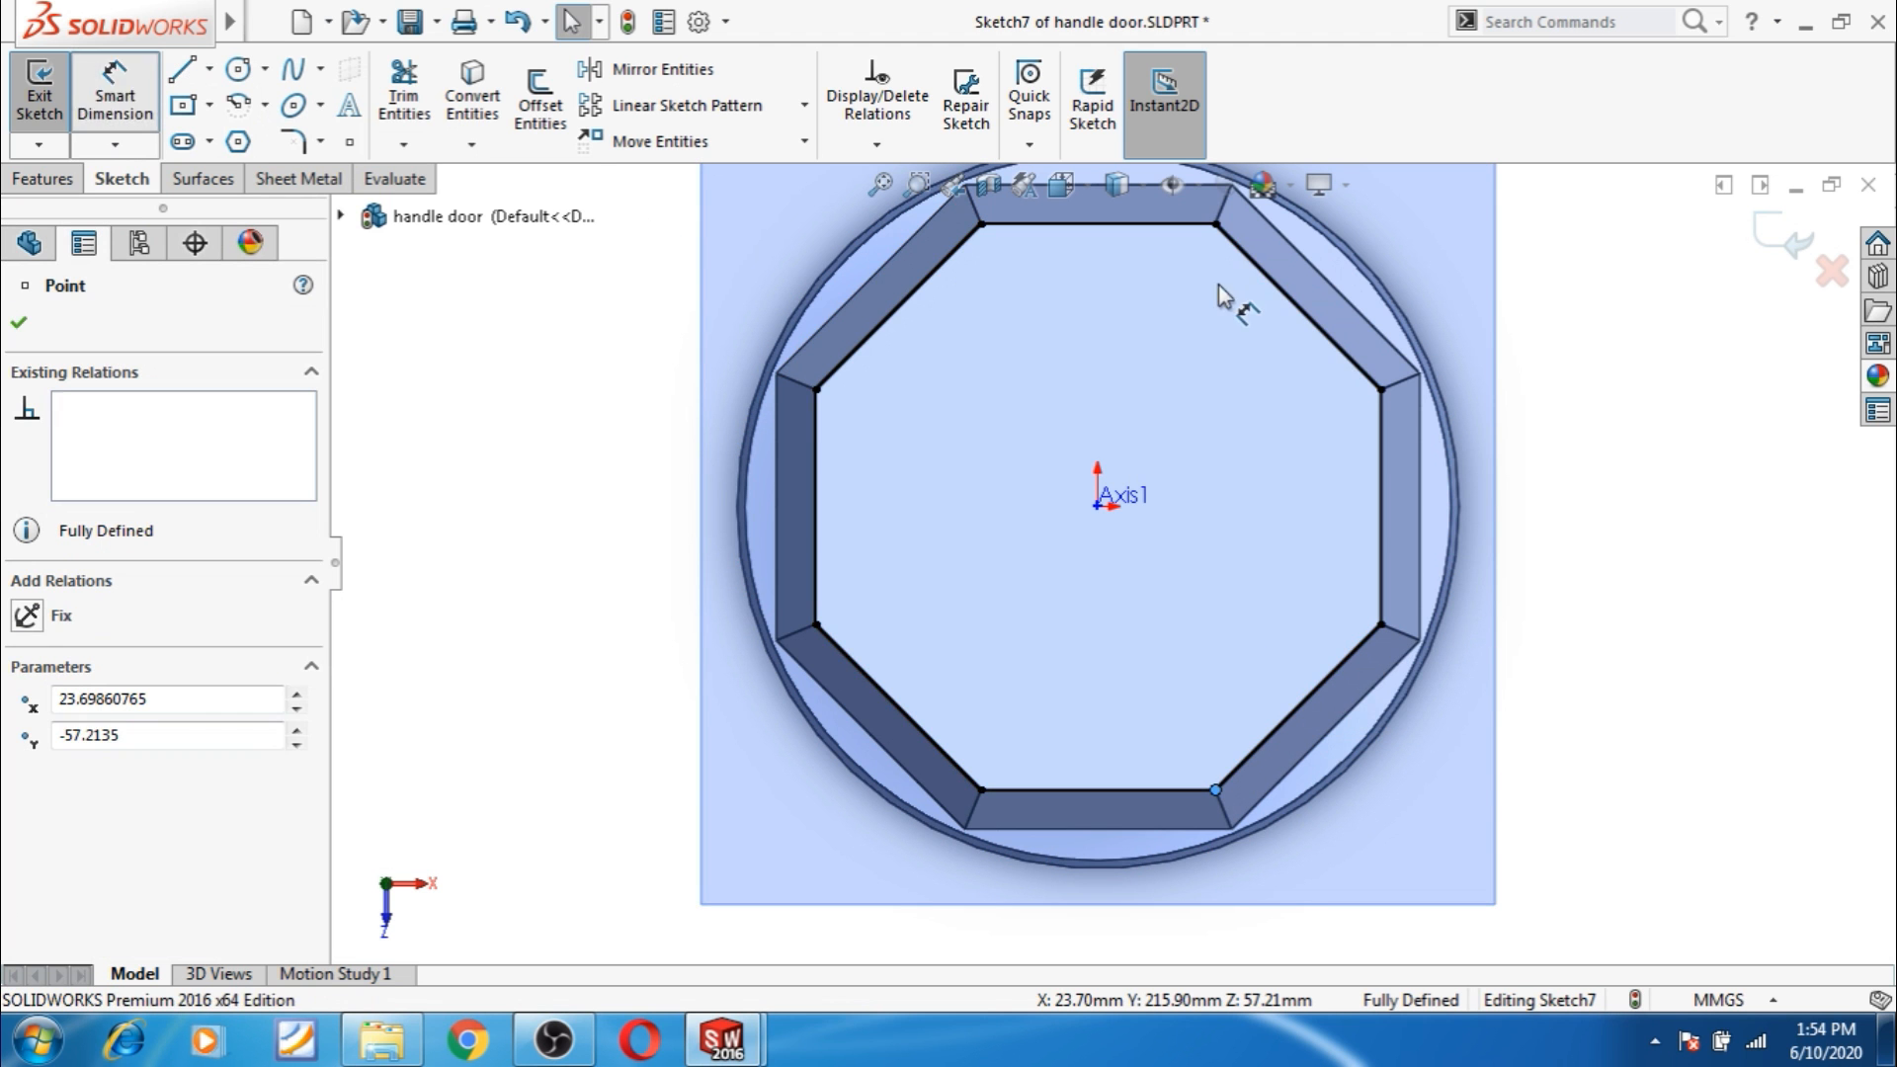
{"action": "left_click", "coordinate": [1216, 225]}
{"action": "left_click", "coordinate": [1583, 481]}
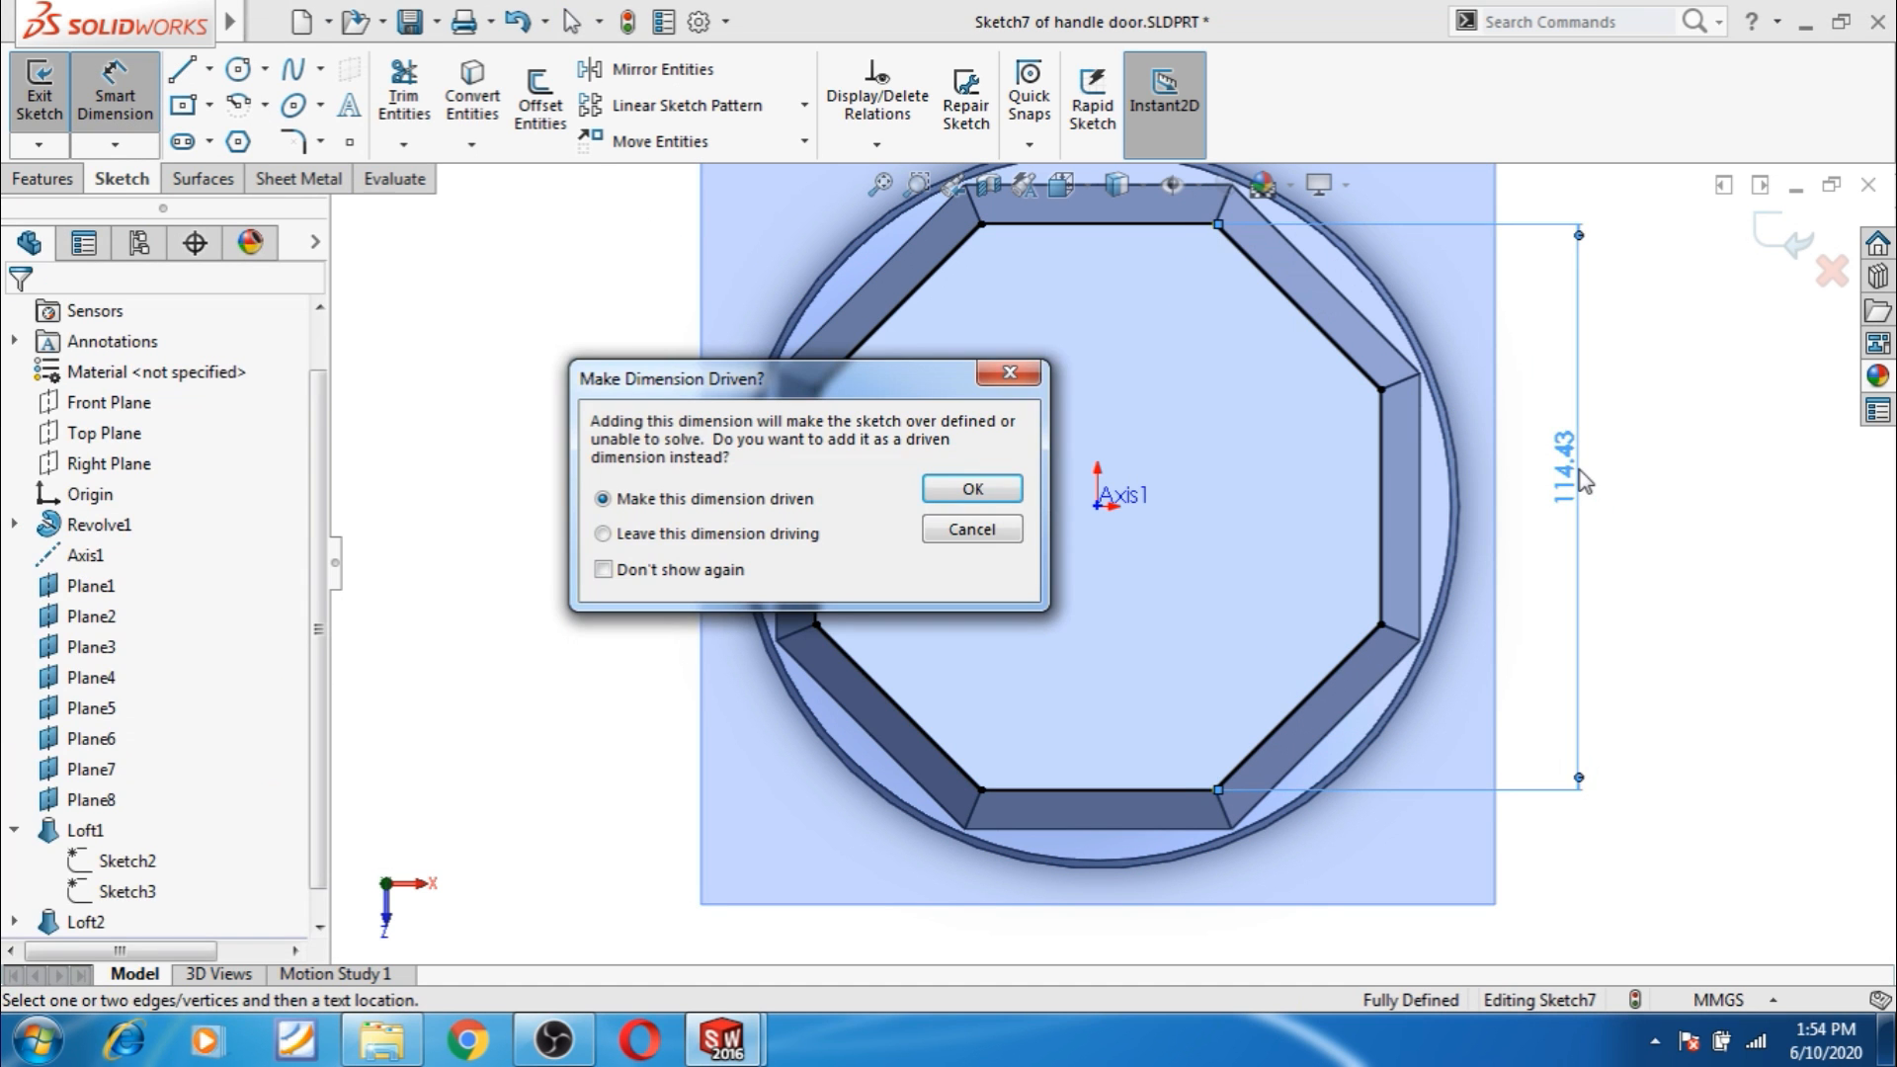
{"action": "left_click", "coordinate": [1004, 530]}
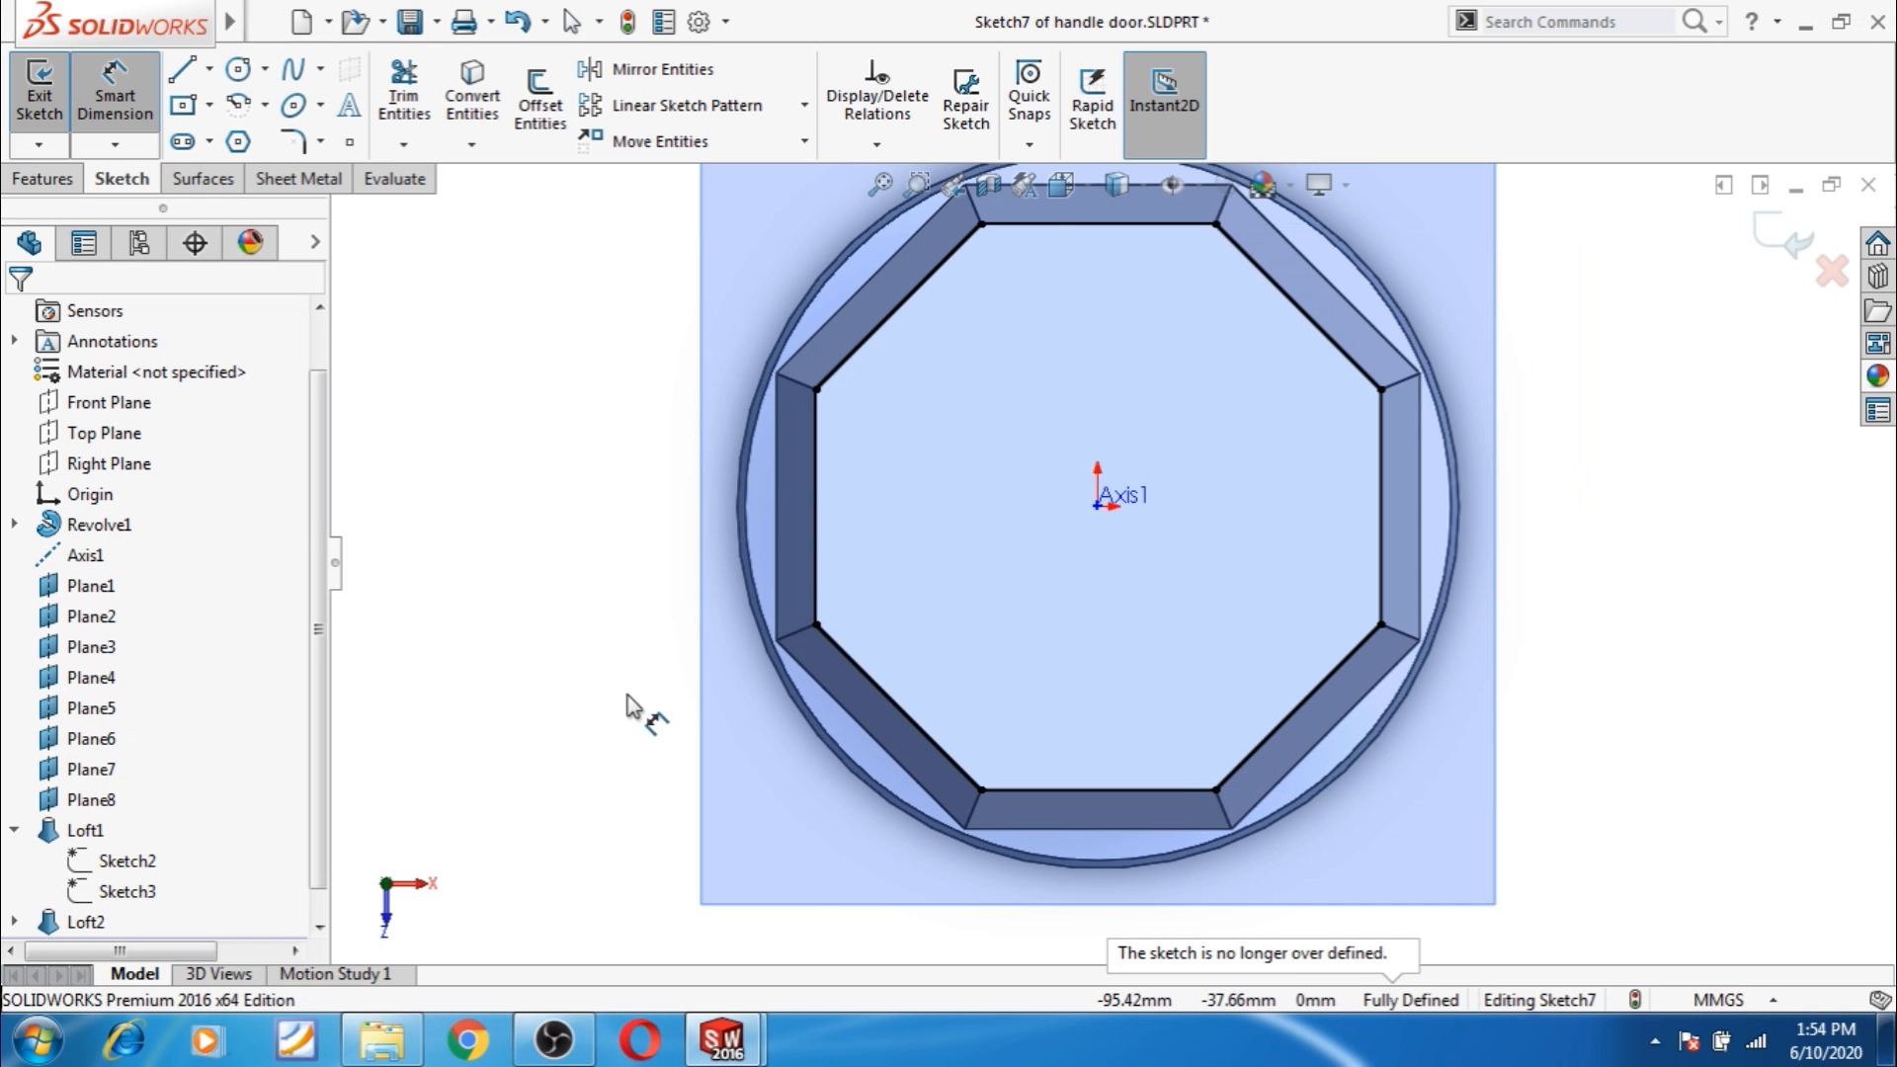
Exit the converted octagon sketch on Plane4.
{"action": "key", "text": "f"}
{"action": "middle_click_drag", "start_coordinate": [672, 682], "coordinate": [664, 365]}
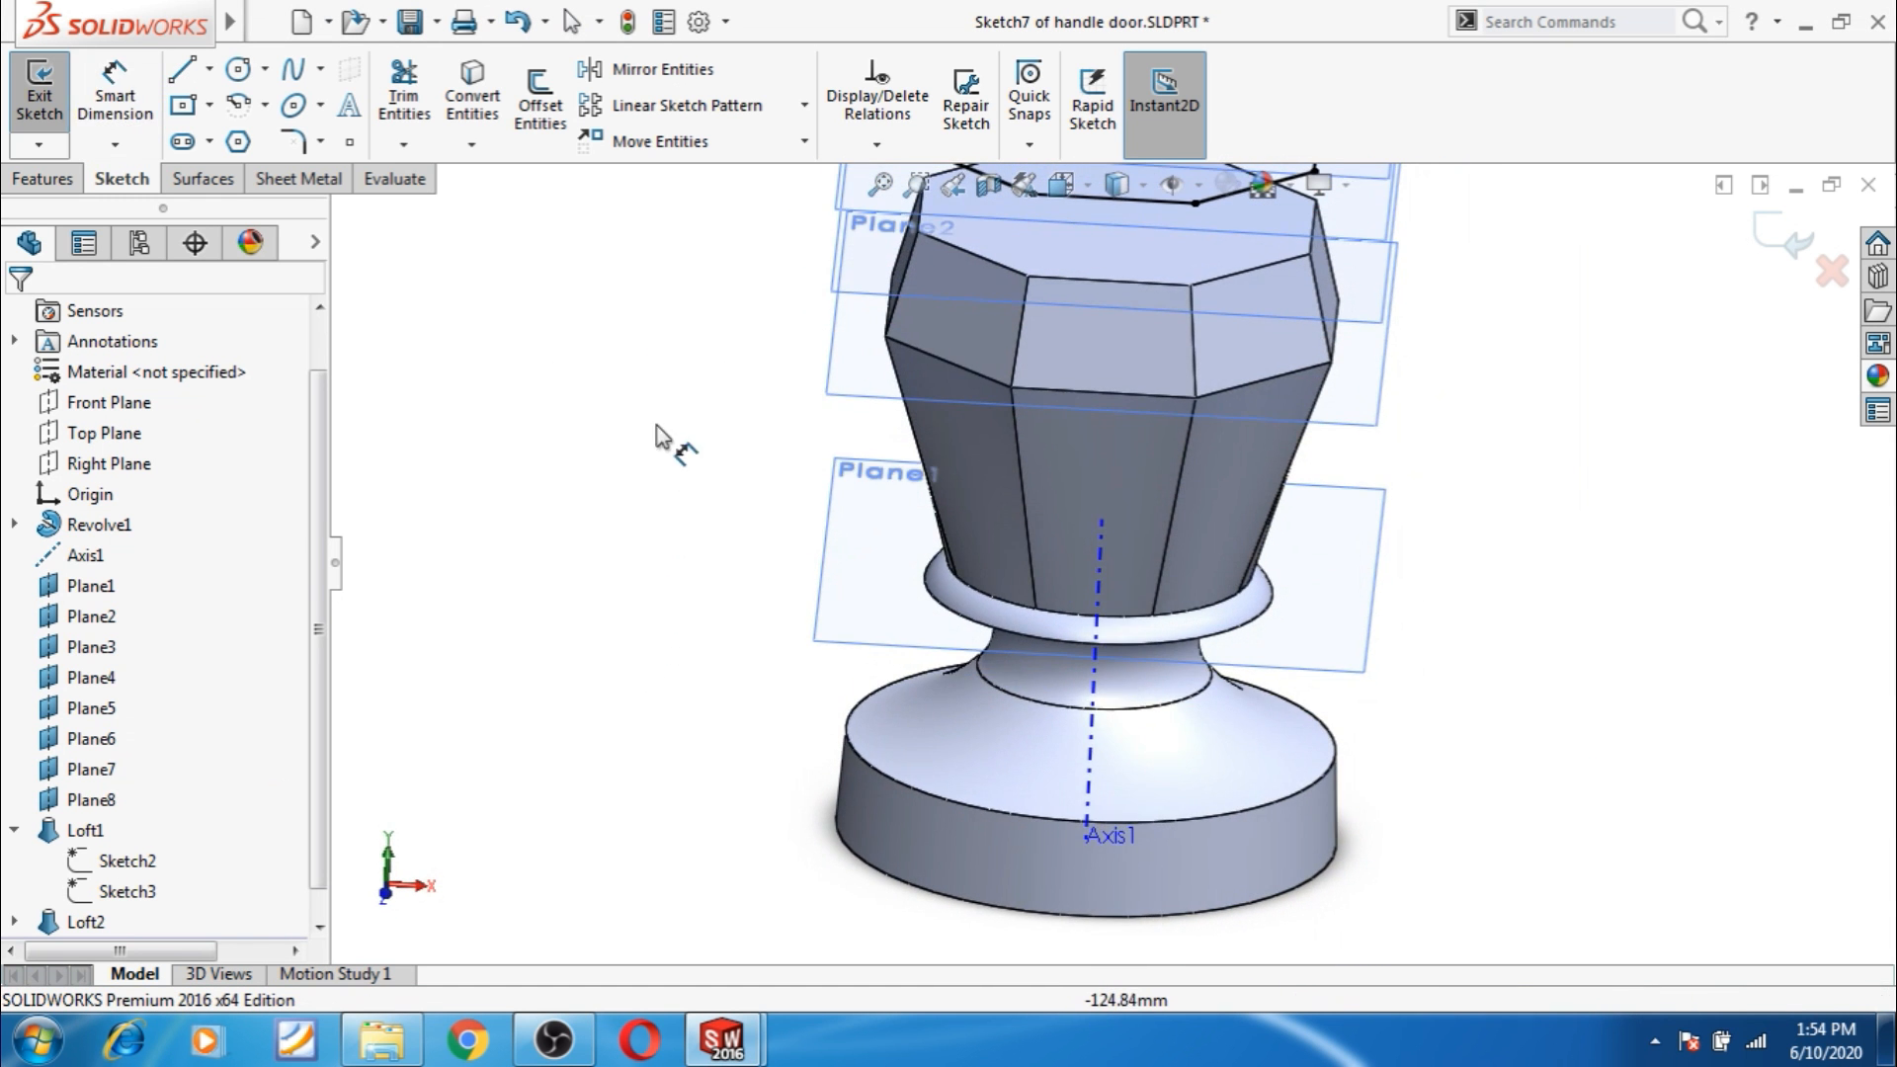
{"action": "mouse_move", "coordinate": [703, 543]}
{"action": "middle_mouse_down"}
{"action": "mouse_move", "coordinate": [728, 572]}
{"action": "mouse_move", "coordinate": [699, 533]}
{"action": "mouse_move", "coordinate": [695, 564]}
{"action": "middle_mouse_up"}
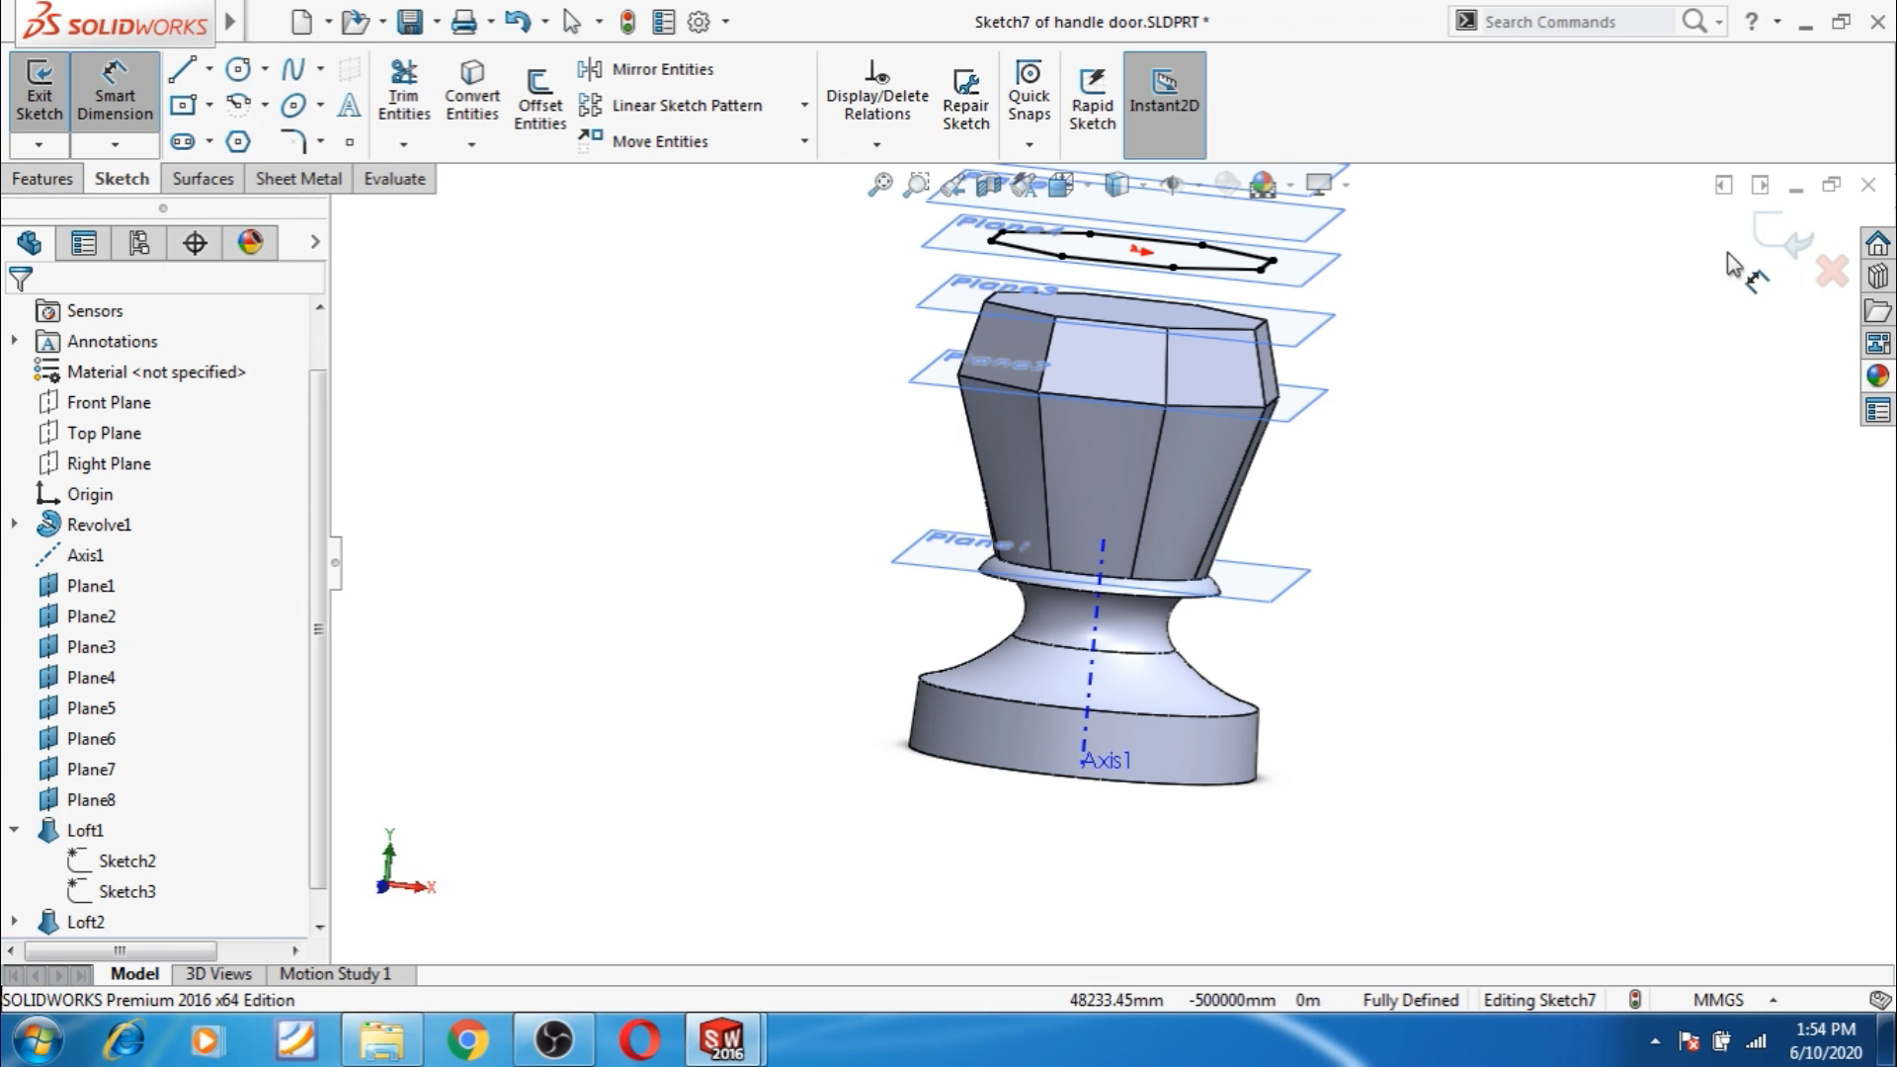
{"action": "left_click", "coordinate": [1783, 239]}
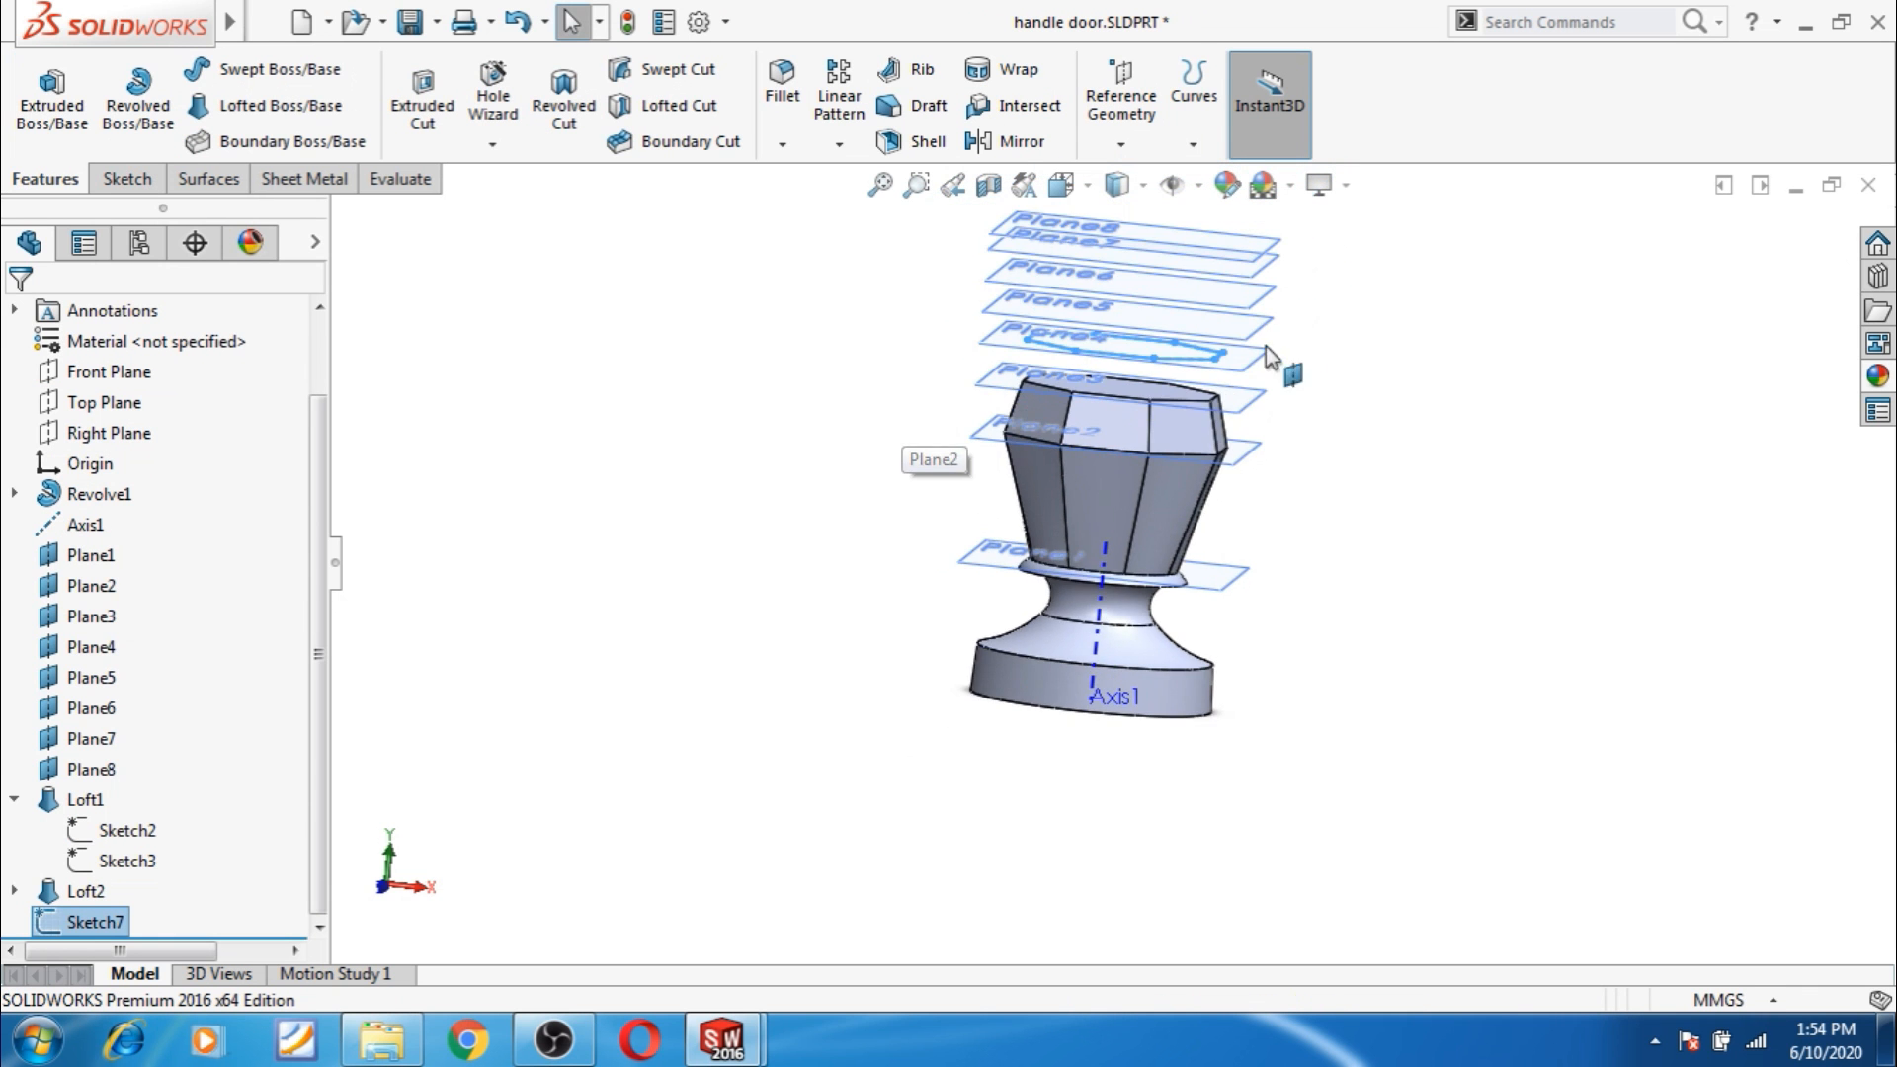
Try to loft a boss between the octagon sketch on Plane4 and the knob's top face.
{"action": "scroll", "coordinate": [1213, 348], "scroll_direction": "down", "scroll_amount": 3}
{"action": "left_click", "coordinate": [218, 117]}
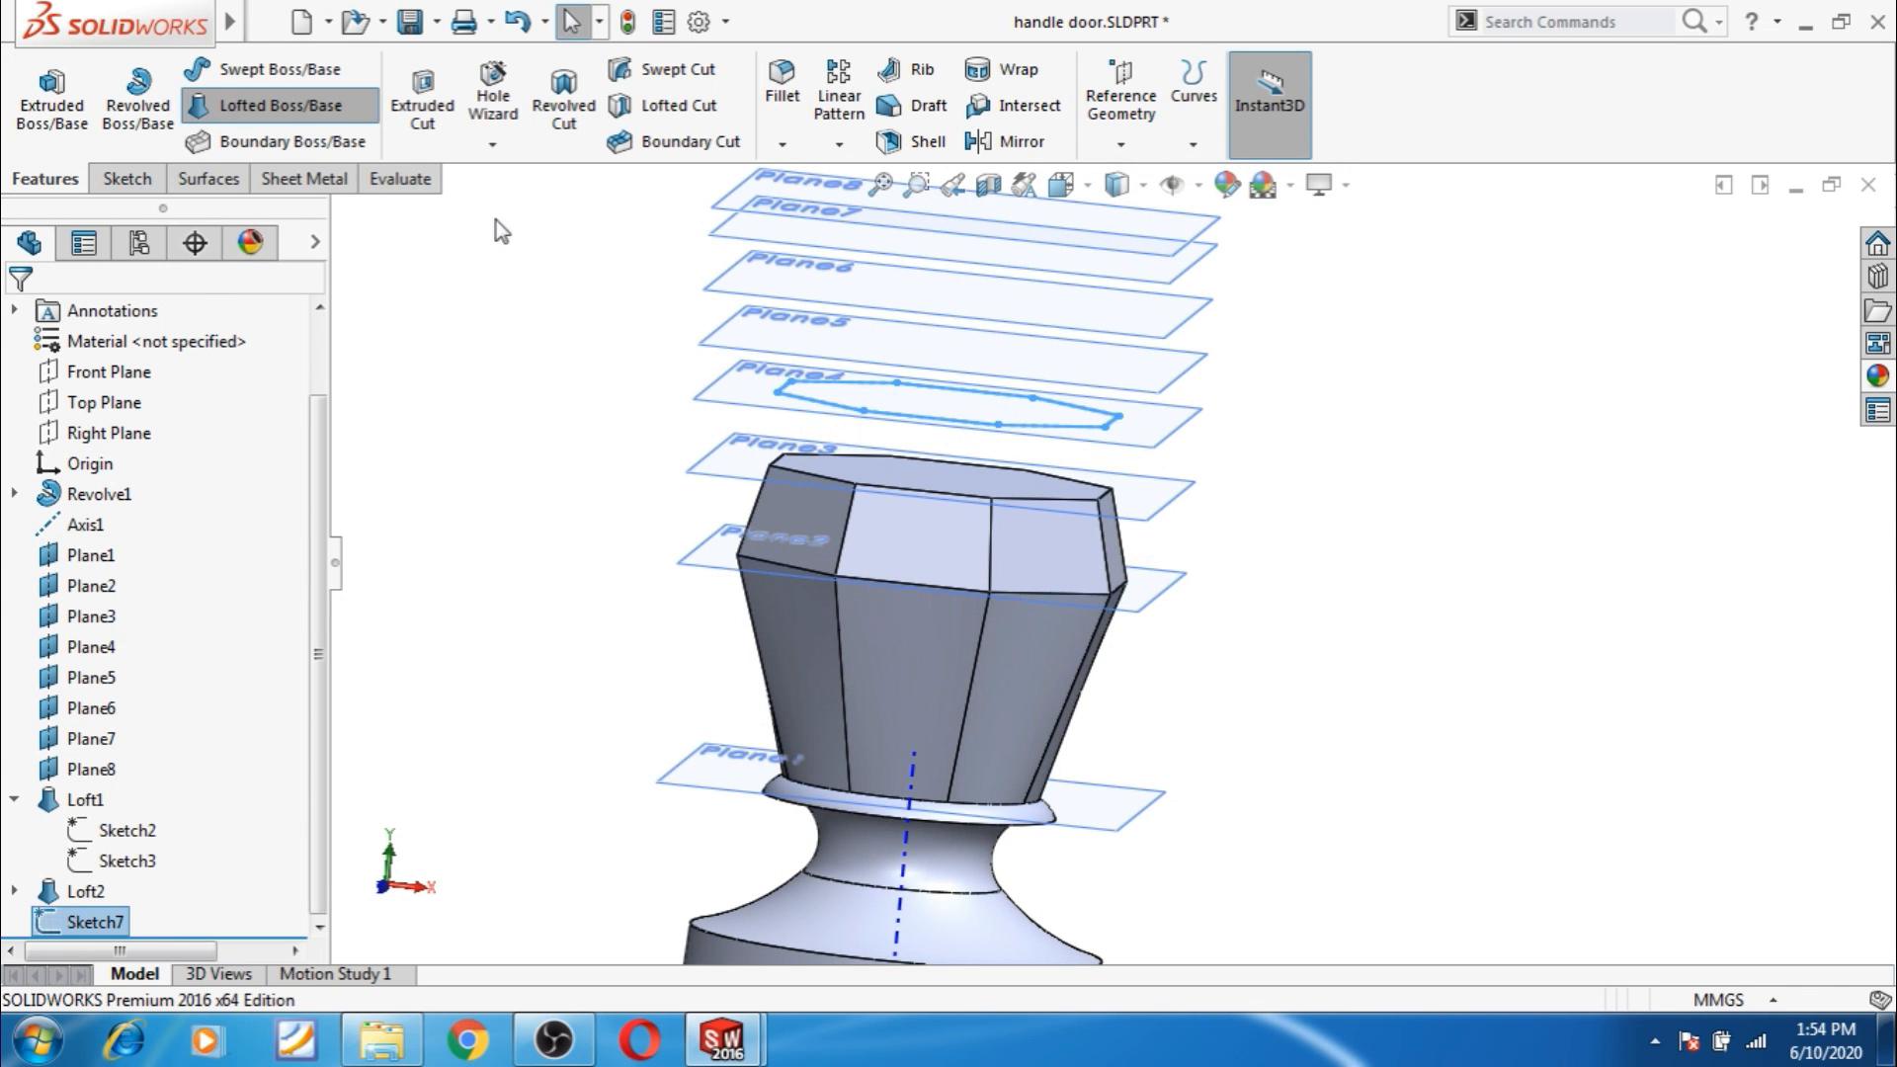
{"action": "left_click", "coordinate": [986, 484]}
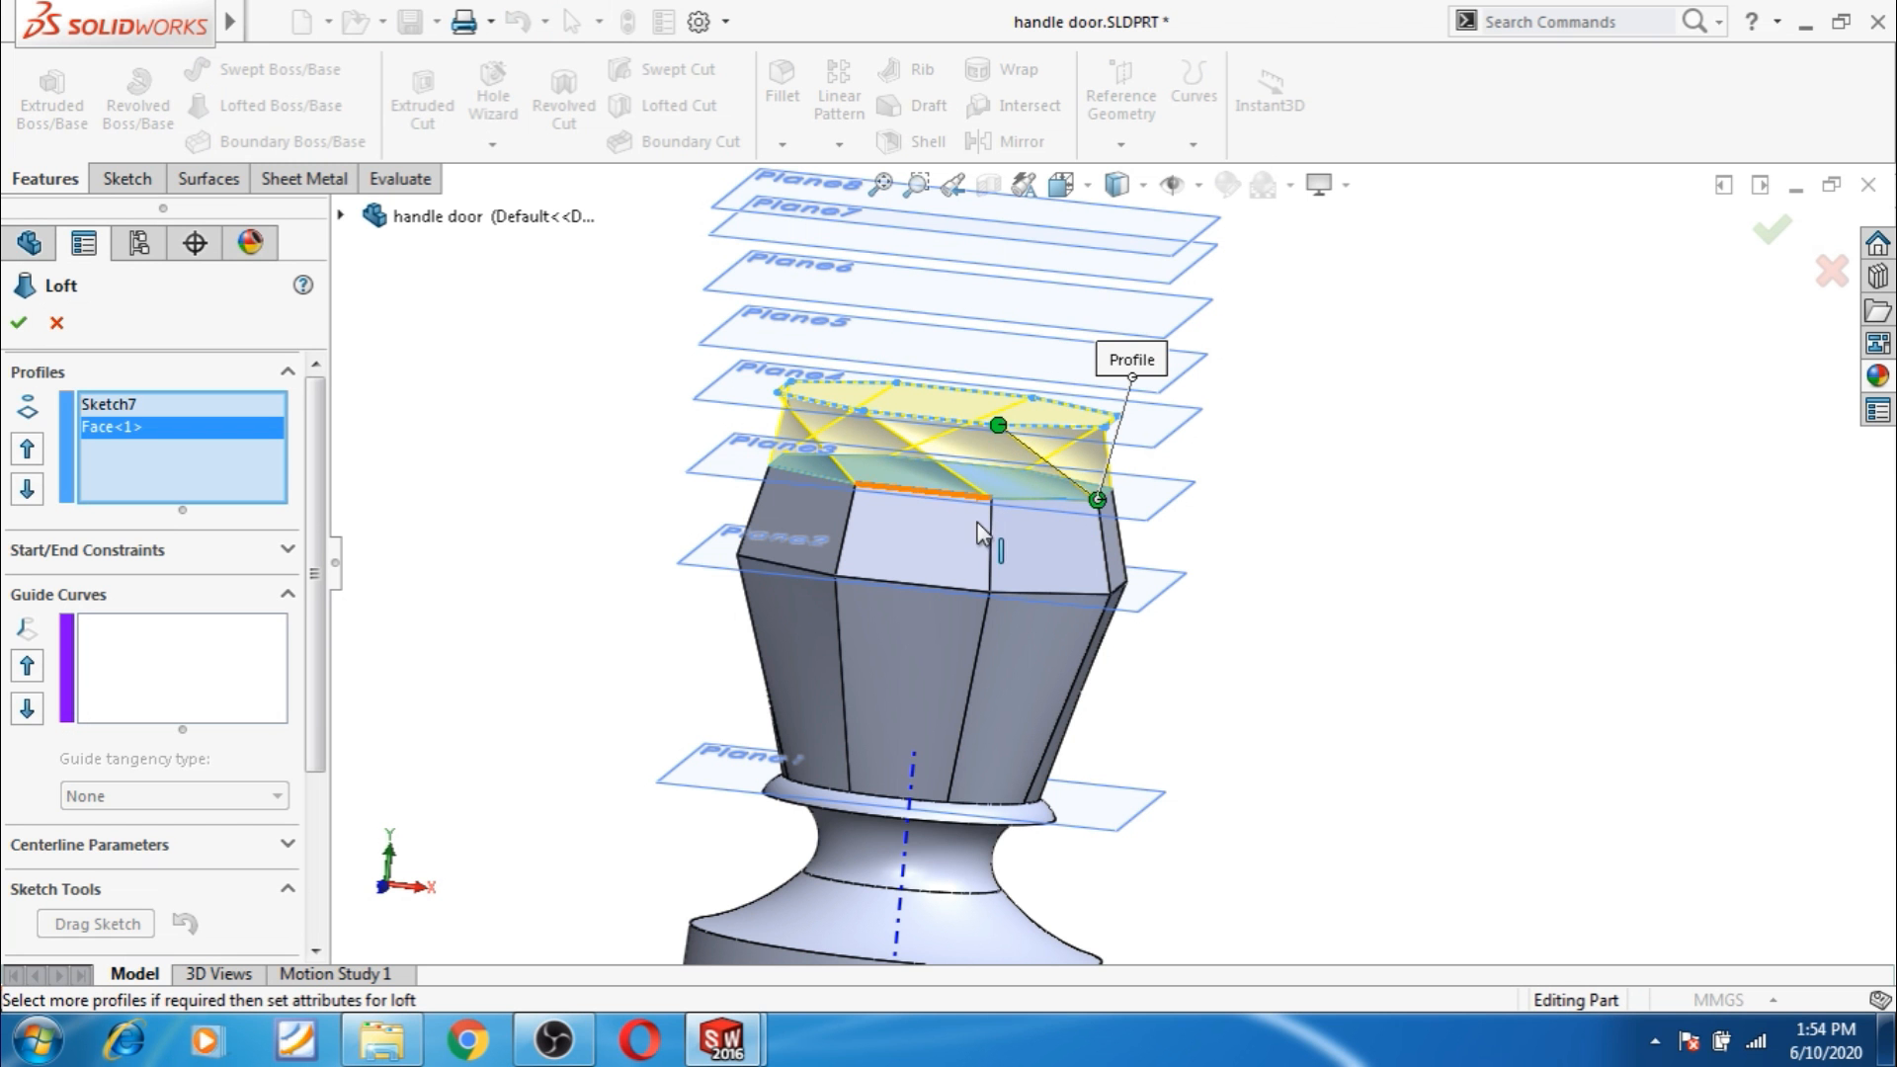
{"action": "middle_click_drag", "start_coordinate": [1346, 525], "coordinate": [1338, 656]}
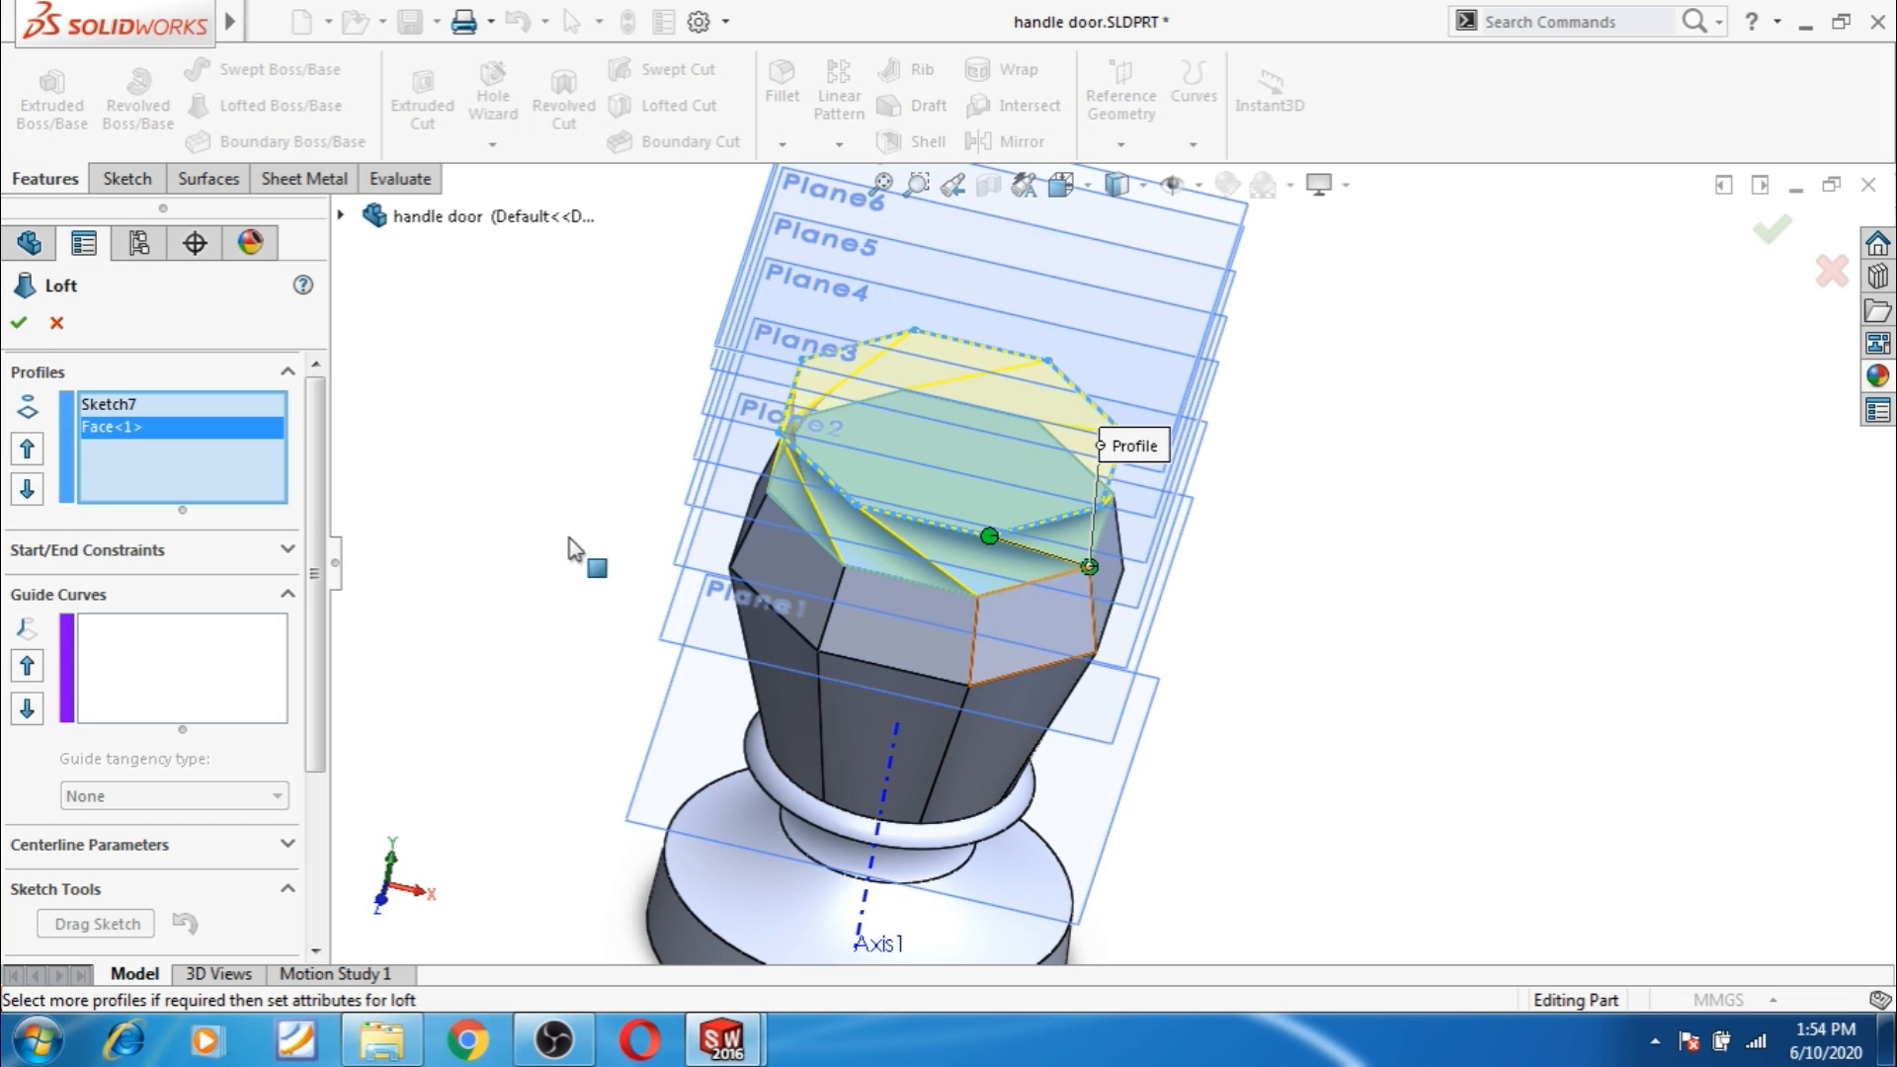
{"action": "left_click", "coordinate": [55, 323]}
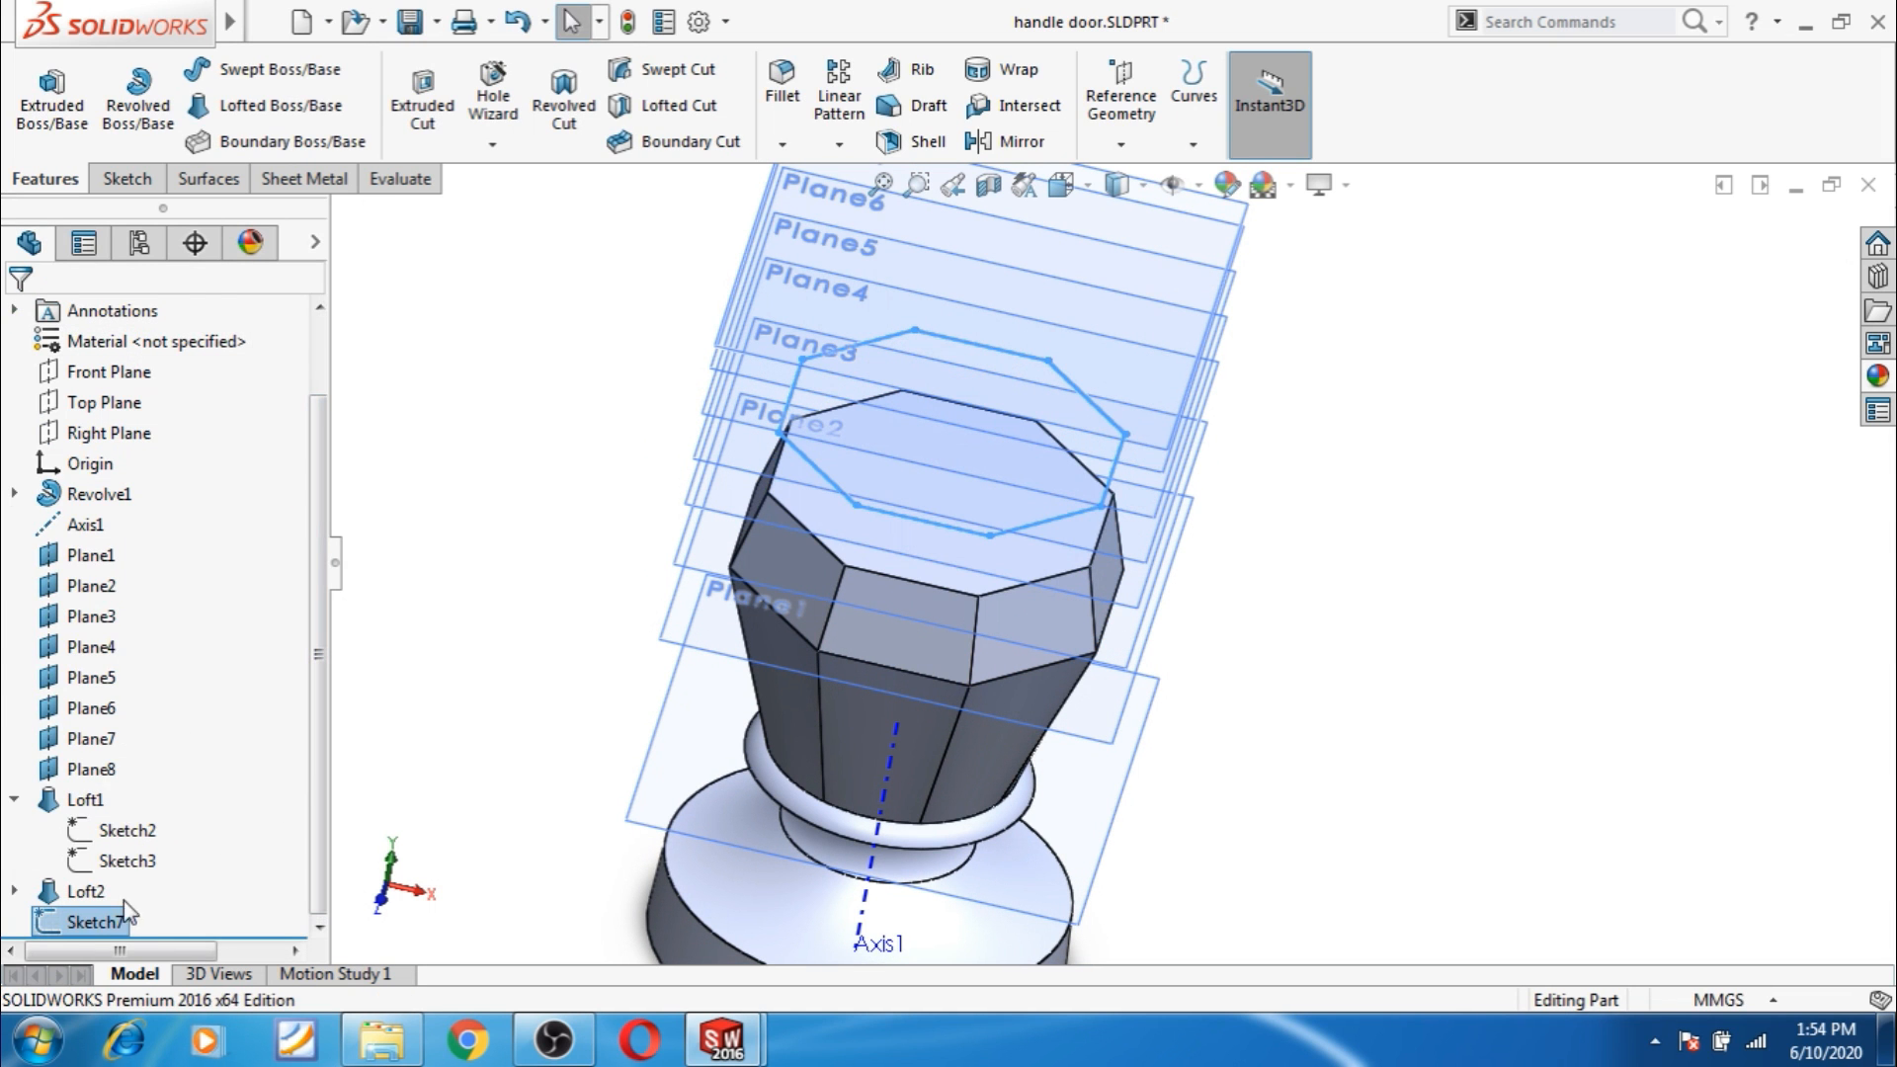
Reopen the octagon sketch on Plane4 for editing.
{"action": "left_click", "coordinate": [95, 921]}
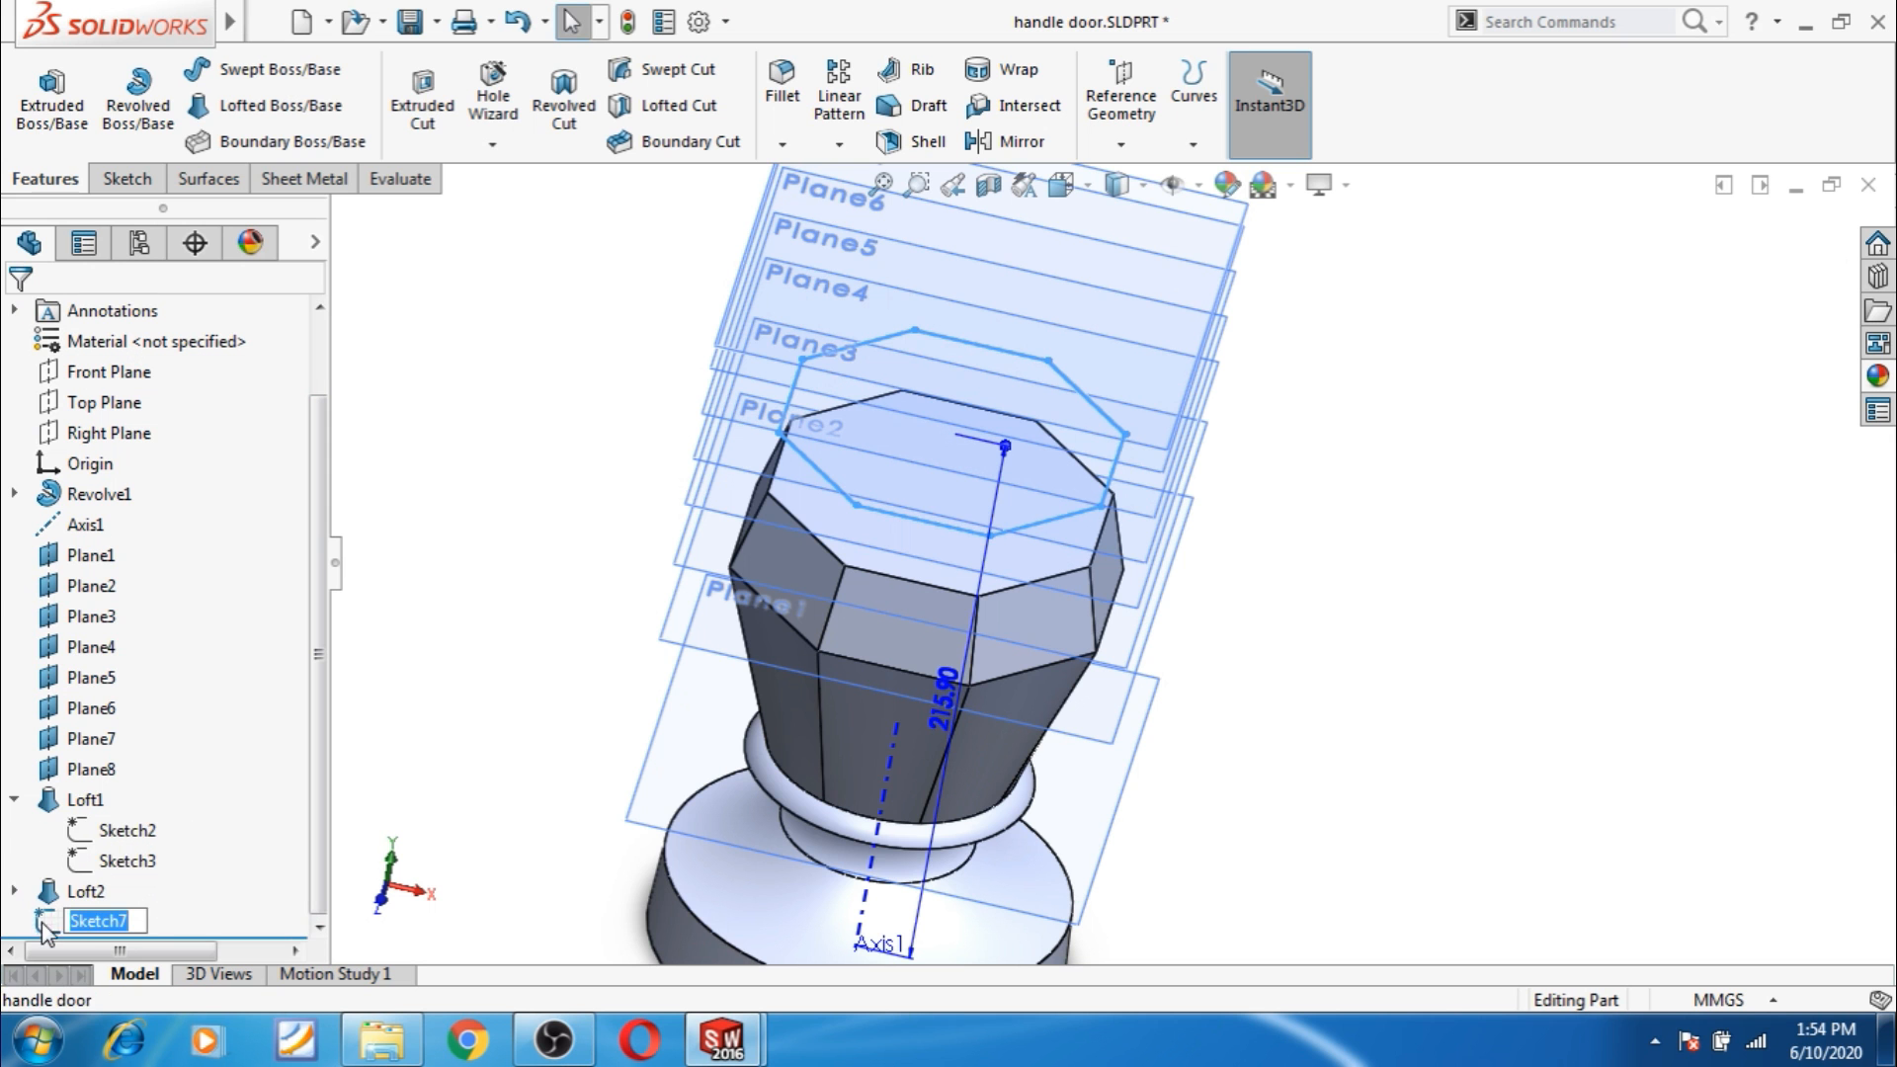
{"action": "left_click", "coordinate": [59, 921]}
{"action": "left_click", "coordinate": [131, 881]}
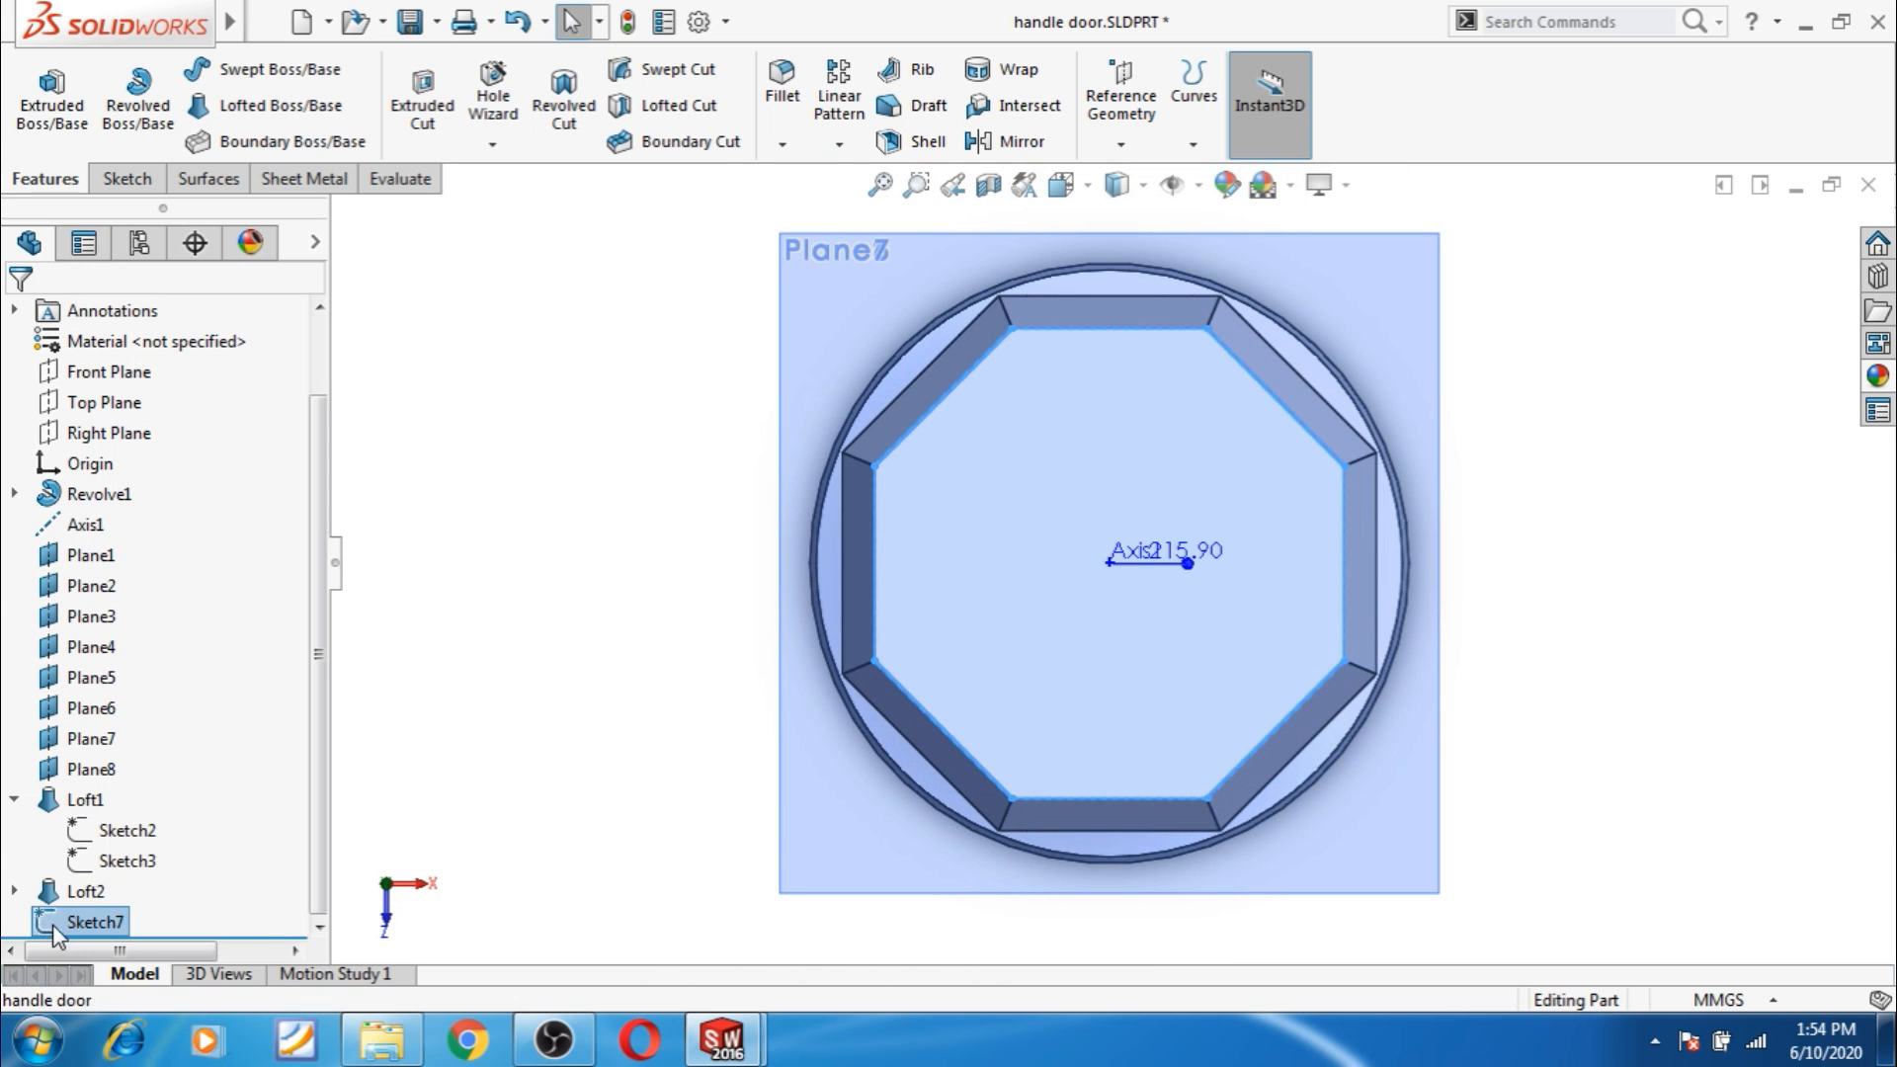
{"action": "left_click", "coordinate": [51, 923]}
{"action": "left_click", "coordinate": [75, 852]}
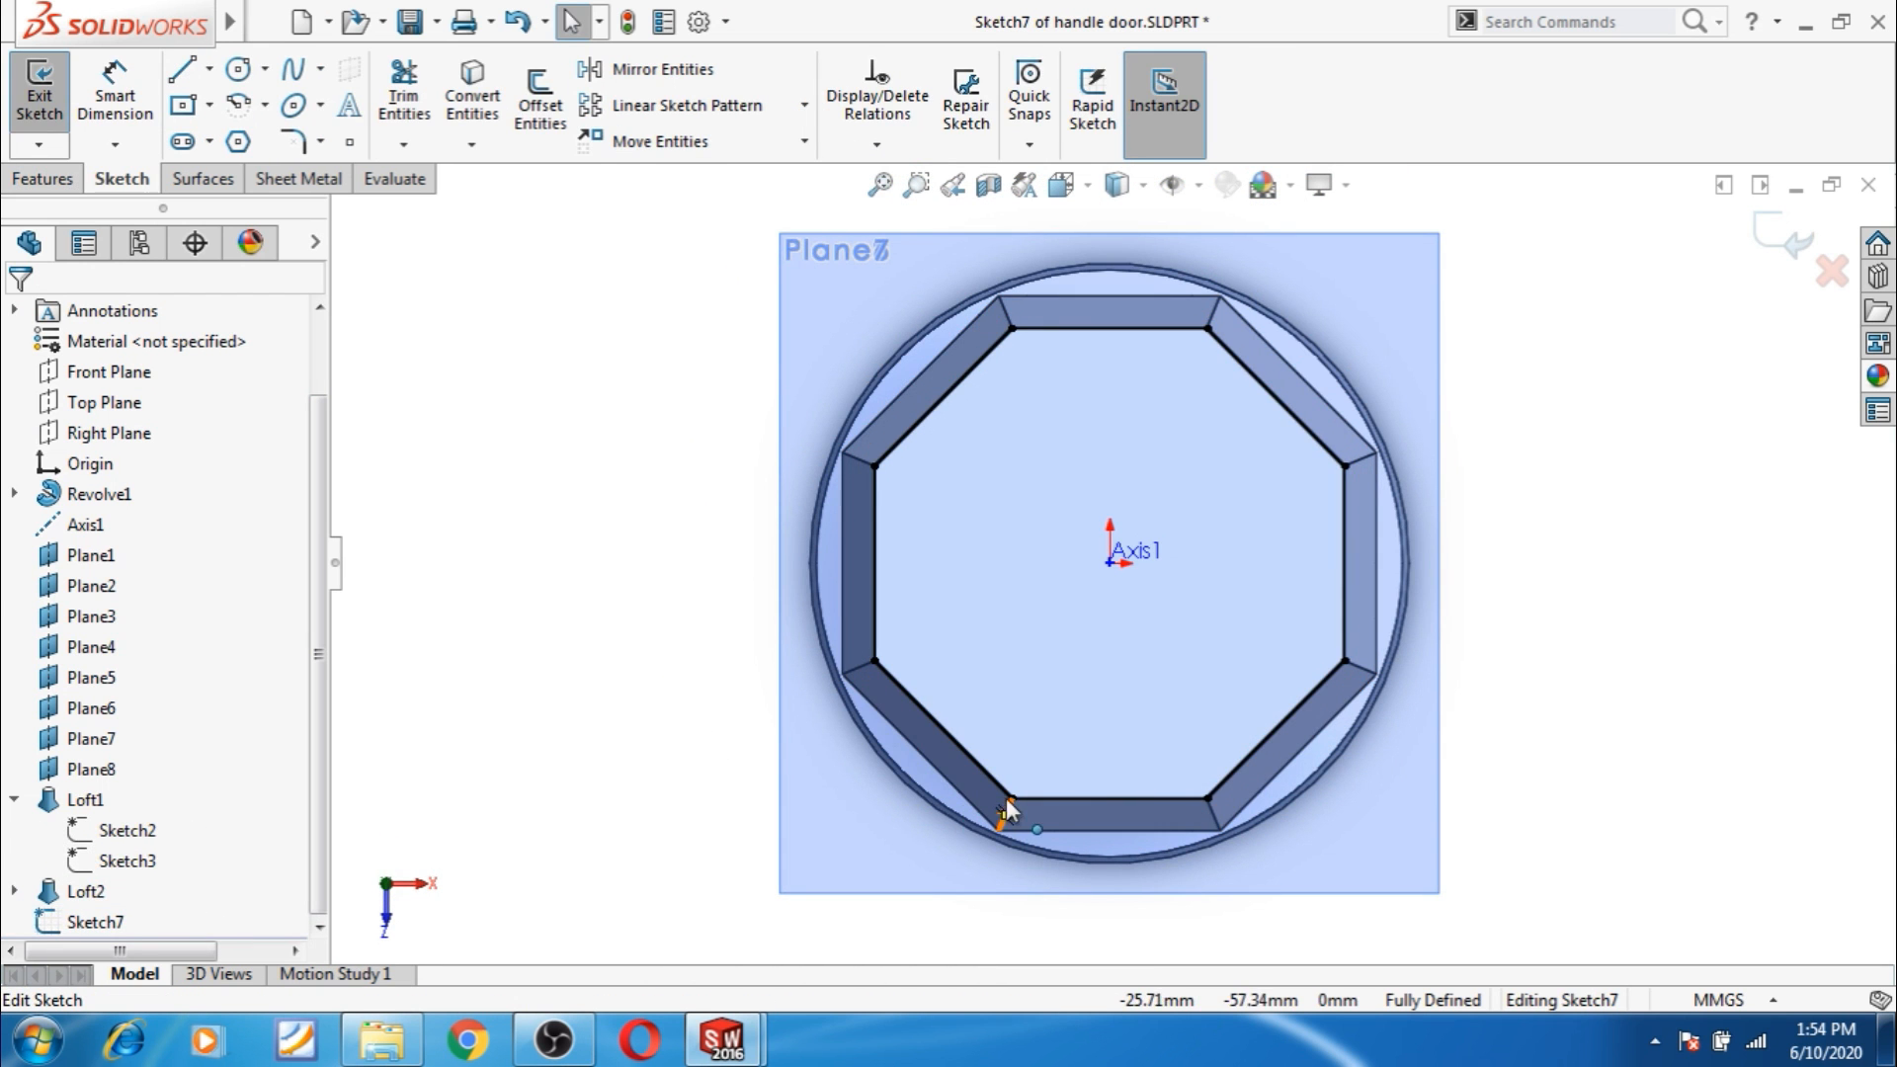
Exit the octagon sketch on Plane4 and loft a boss from the knob's top face to that sketch, matching their front corners.
{"action": "left_click", "coordinate": [1784, 237]}
{"action": "middle_click_drag", "start_coordinate": [1550, 737], "coordinate": [1319, 387]}
{"action": "left_click", "coordinate": [281, 104]}
{"action": "left_click", "coordinate": [1128, 360]}
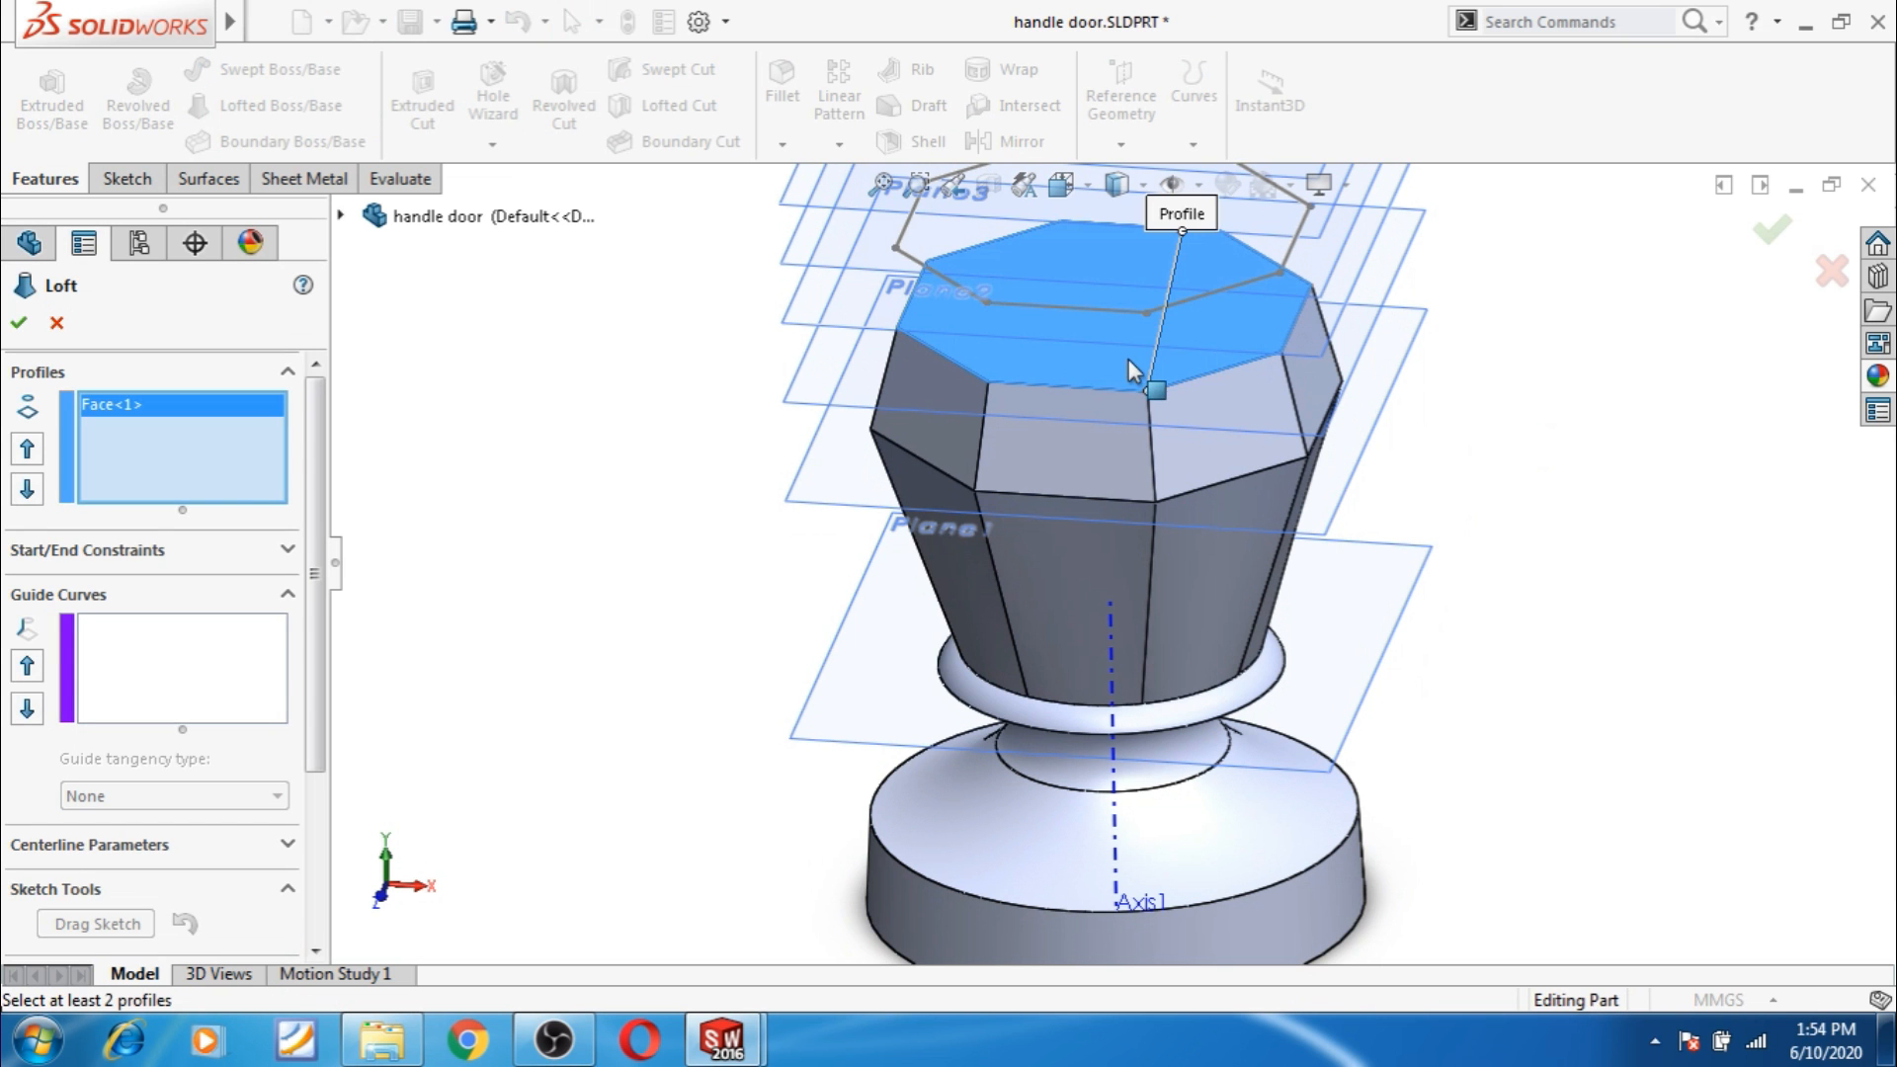
{"action": "left_click", "coordinate": [1149, 312]}
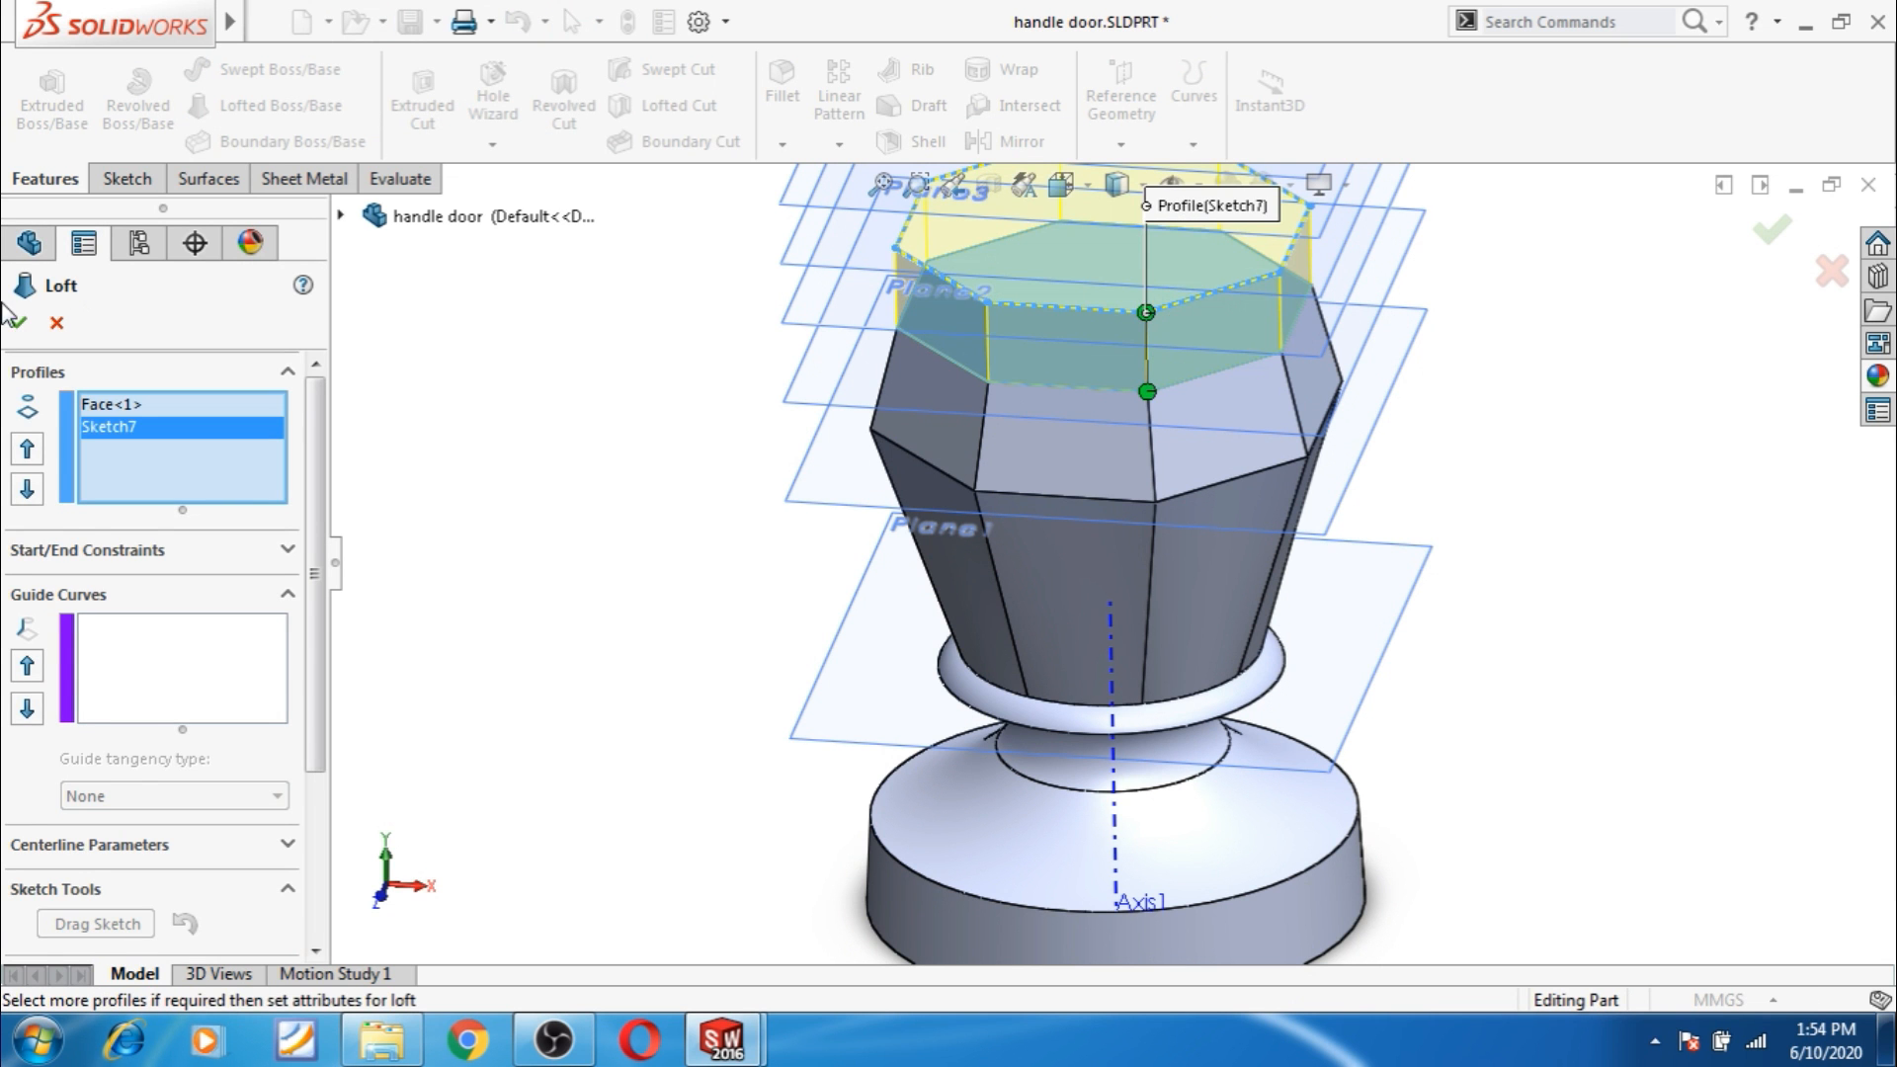
{"action": "scroll", "coordinate": [652, 652], "scroll_direction": "up", "scroll_amount": 3}
{"action": "mouse_move", "coordinate": [660, 649]}
{"action": "middle_mouse_down"}
{"action": "mouse_move", "coordinate": [664, 554]}
{"action": "mouse_move", "coordinate": [665, 622]}
{"action": "middle_mouse_up"}
{"action": "scroll", "coordinate": [935, 538], "scroll_direction": "up", "scroll_amount": 2}
{"action": "scroll", "coordinate": [1207, 381], "scroll_direction": "down", "scroll_amount": 4}
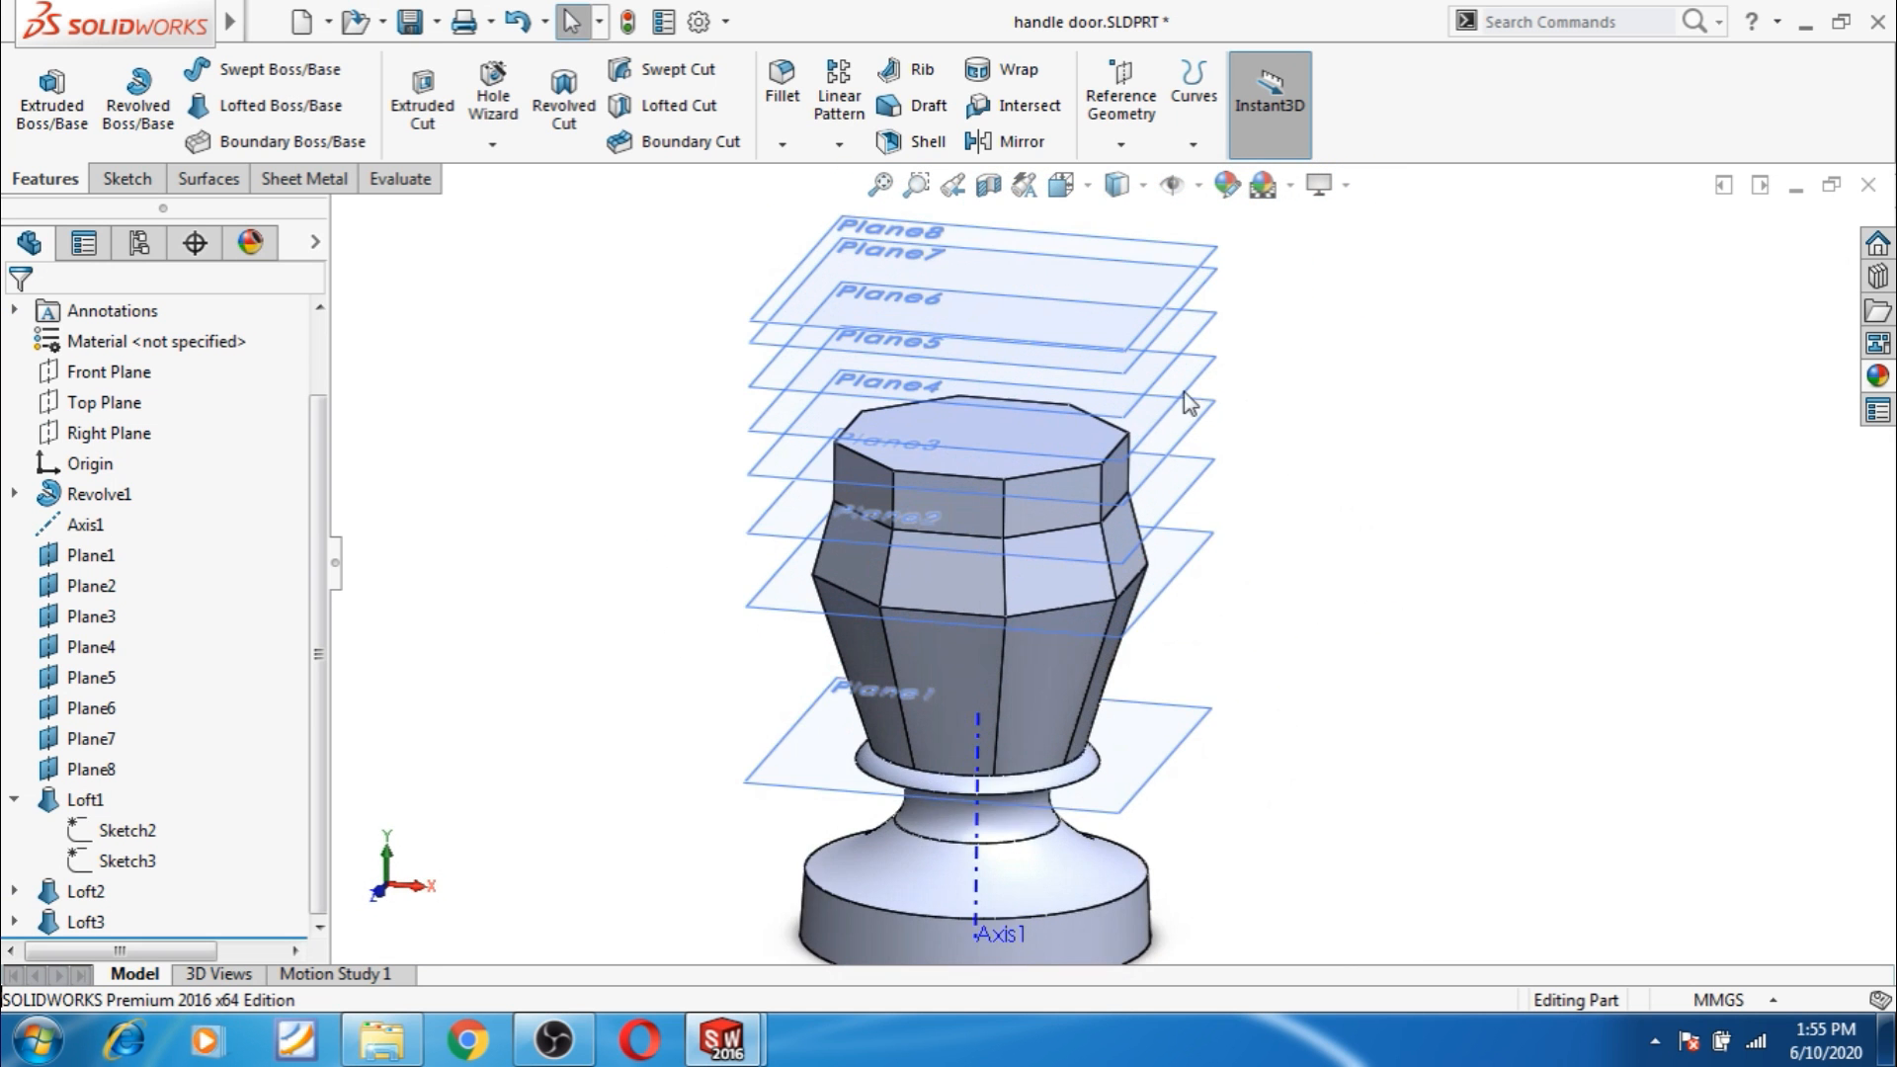
{"action": "scroll", "coordinate": [975, 482], "scroll_direction": "down", "scroll_amount": 1}
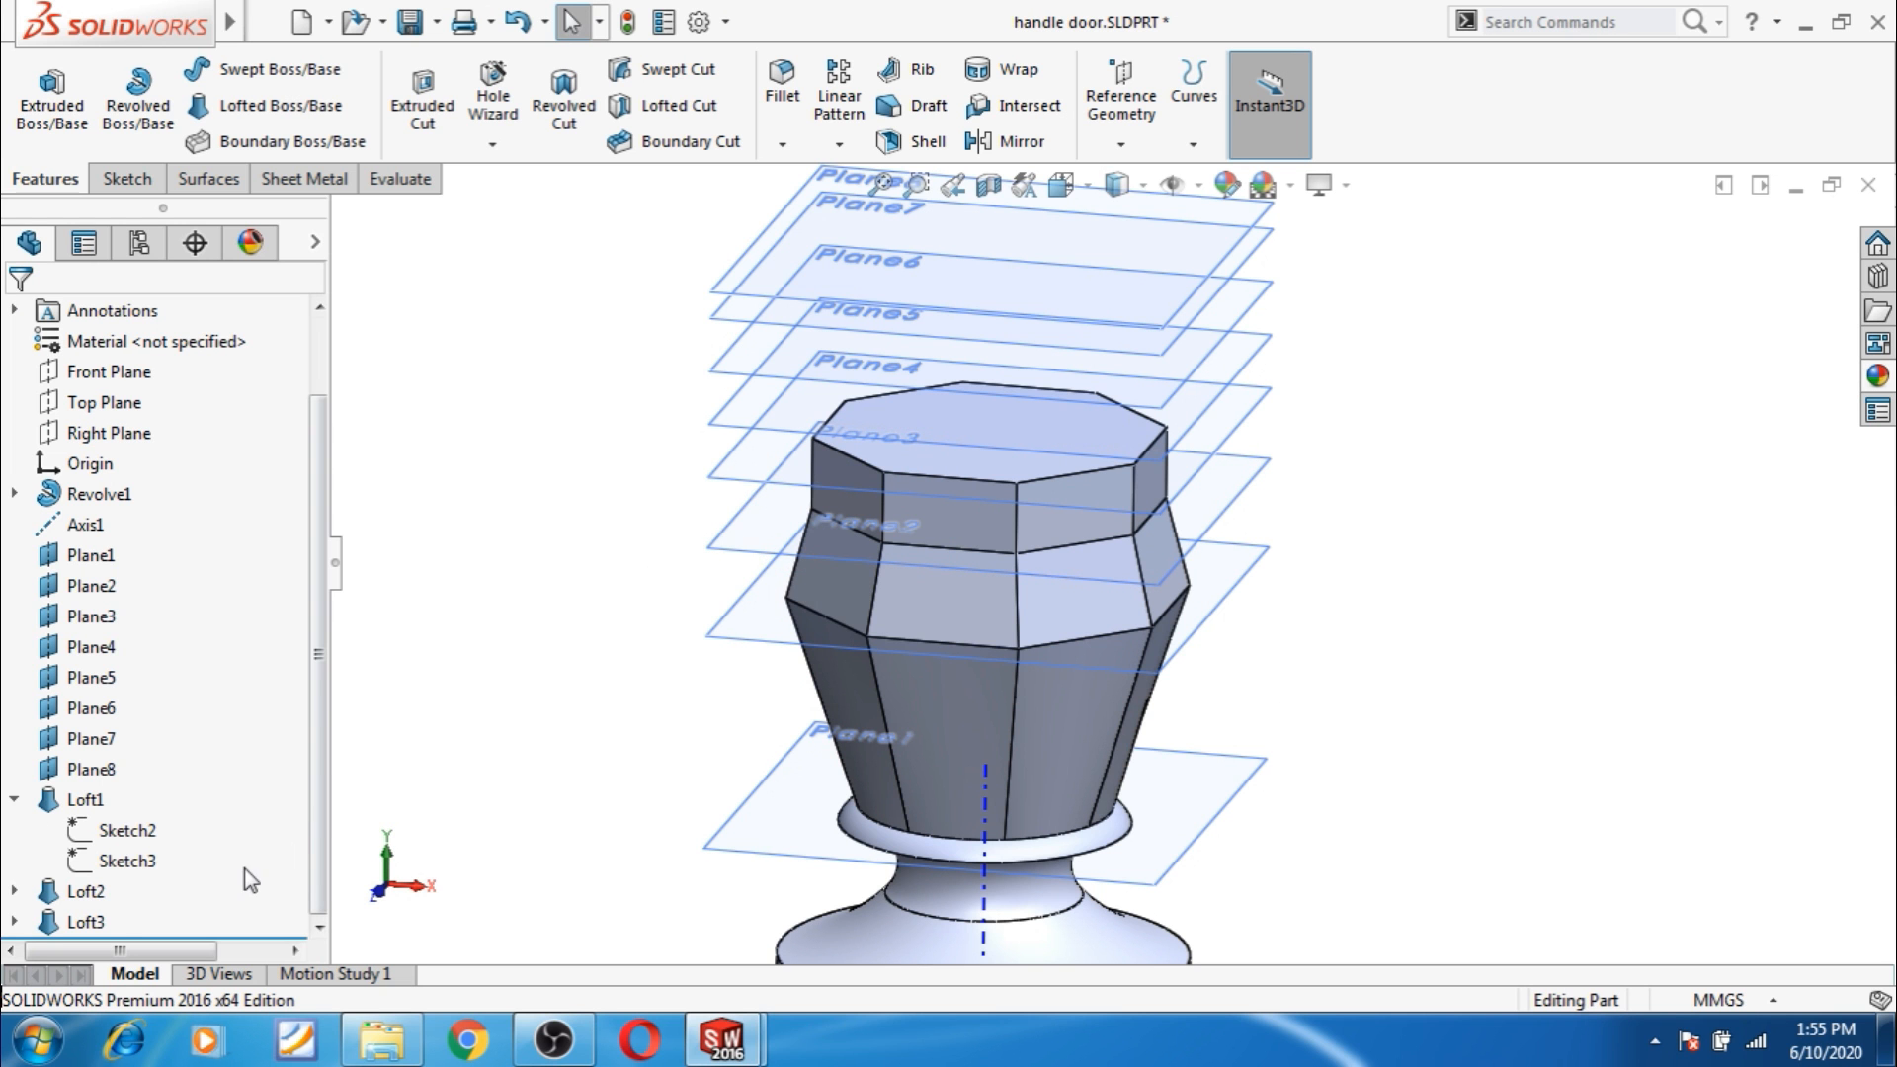
Create a sketch on Plane5 containing the knob's top face outline offset inward by 7.874 mm.
{"action": "left_click", "coordinate": [89, 652]}
{"action": "middle_click_drag", "start_coordinate": [512, 728], "coordinate": [506, 669]}
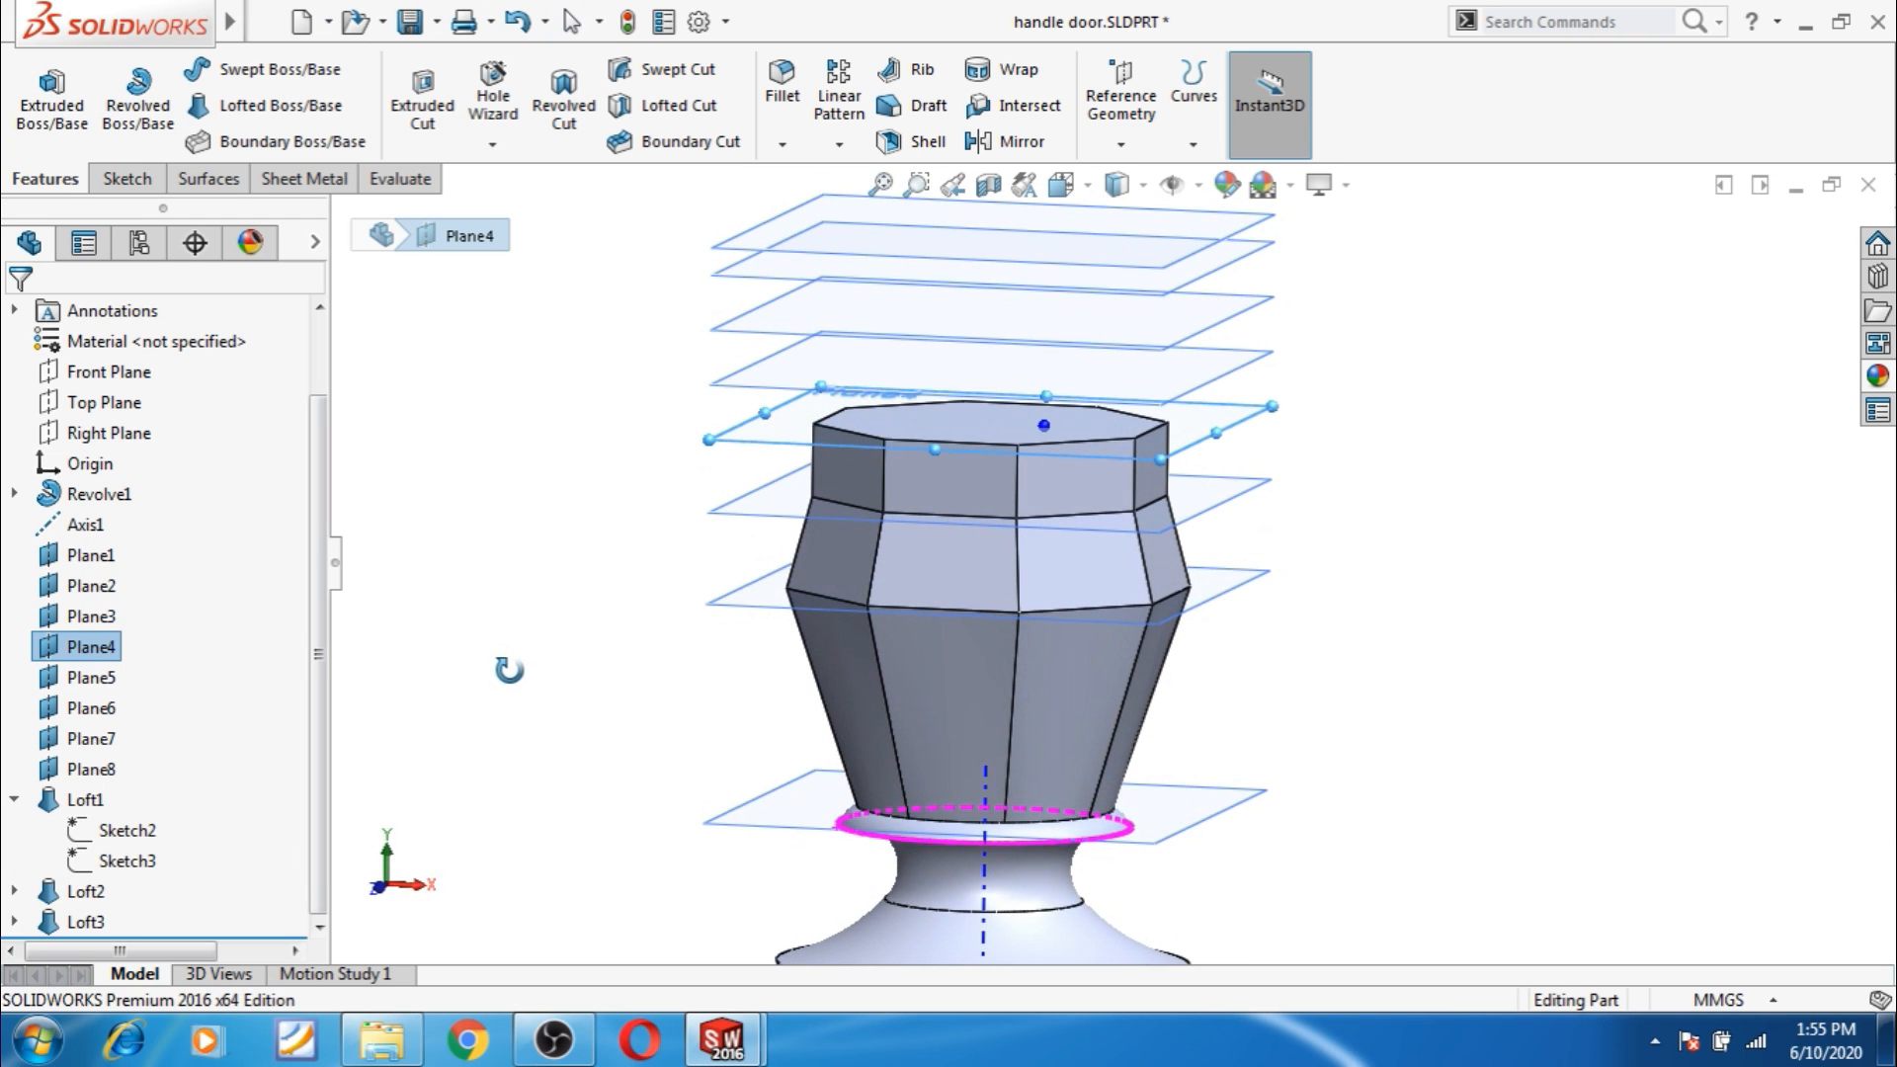
{"action": "left_click", "coordinate": [89, 678]}
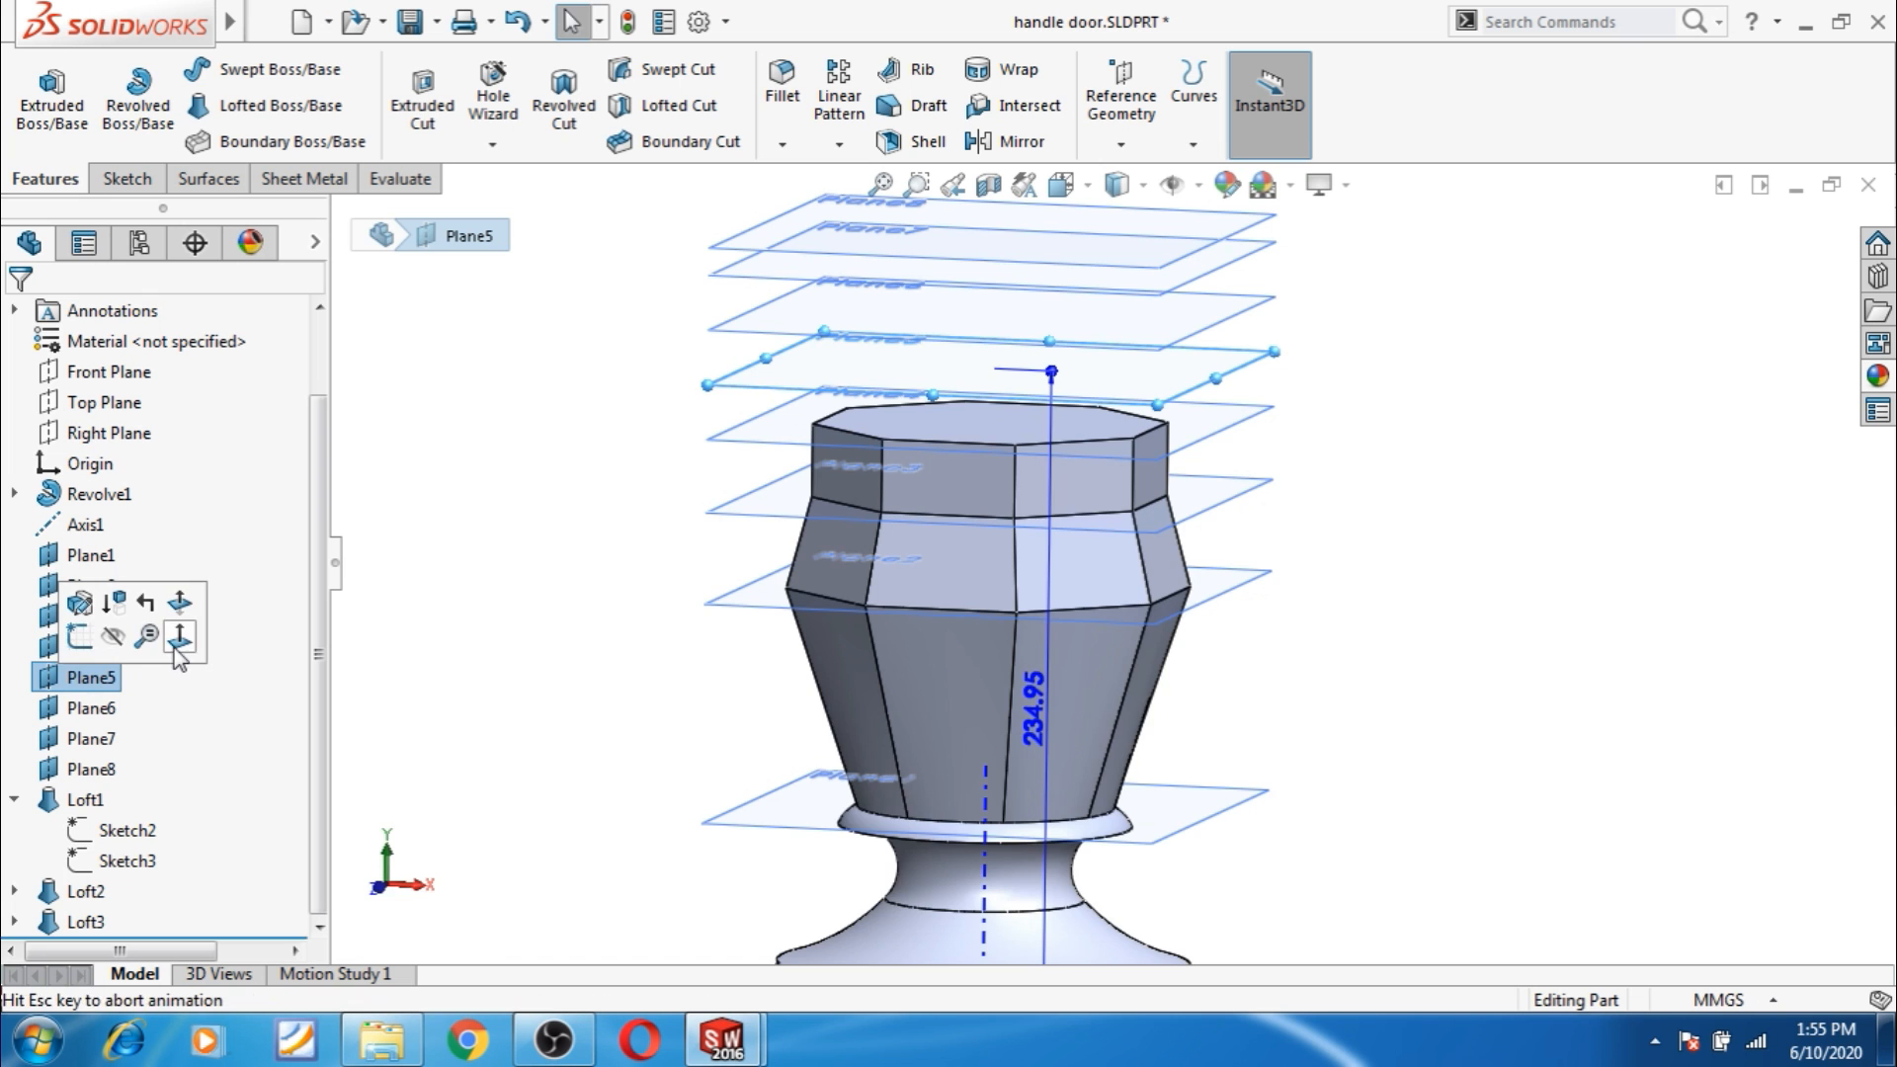
{"action": "left_click", "coordinate": [179, 636]}
{"action": "left_click", "coordinate": [67, 636]}
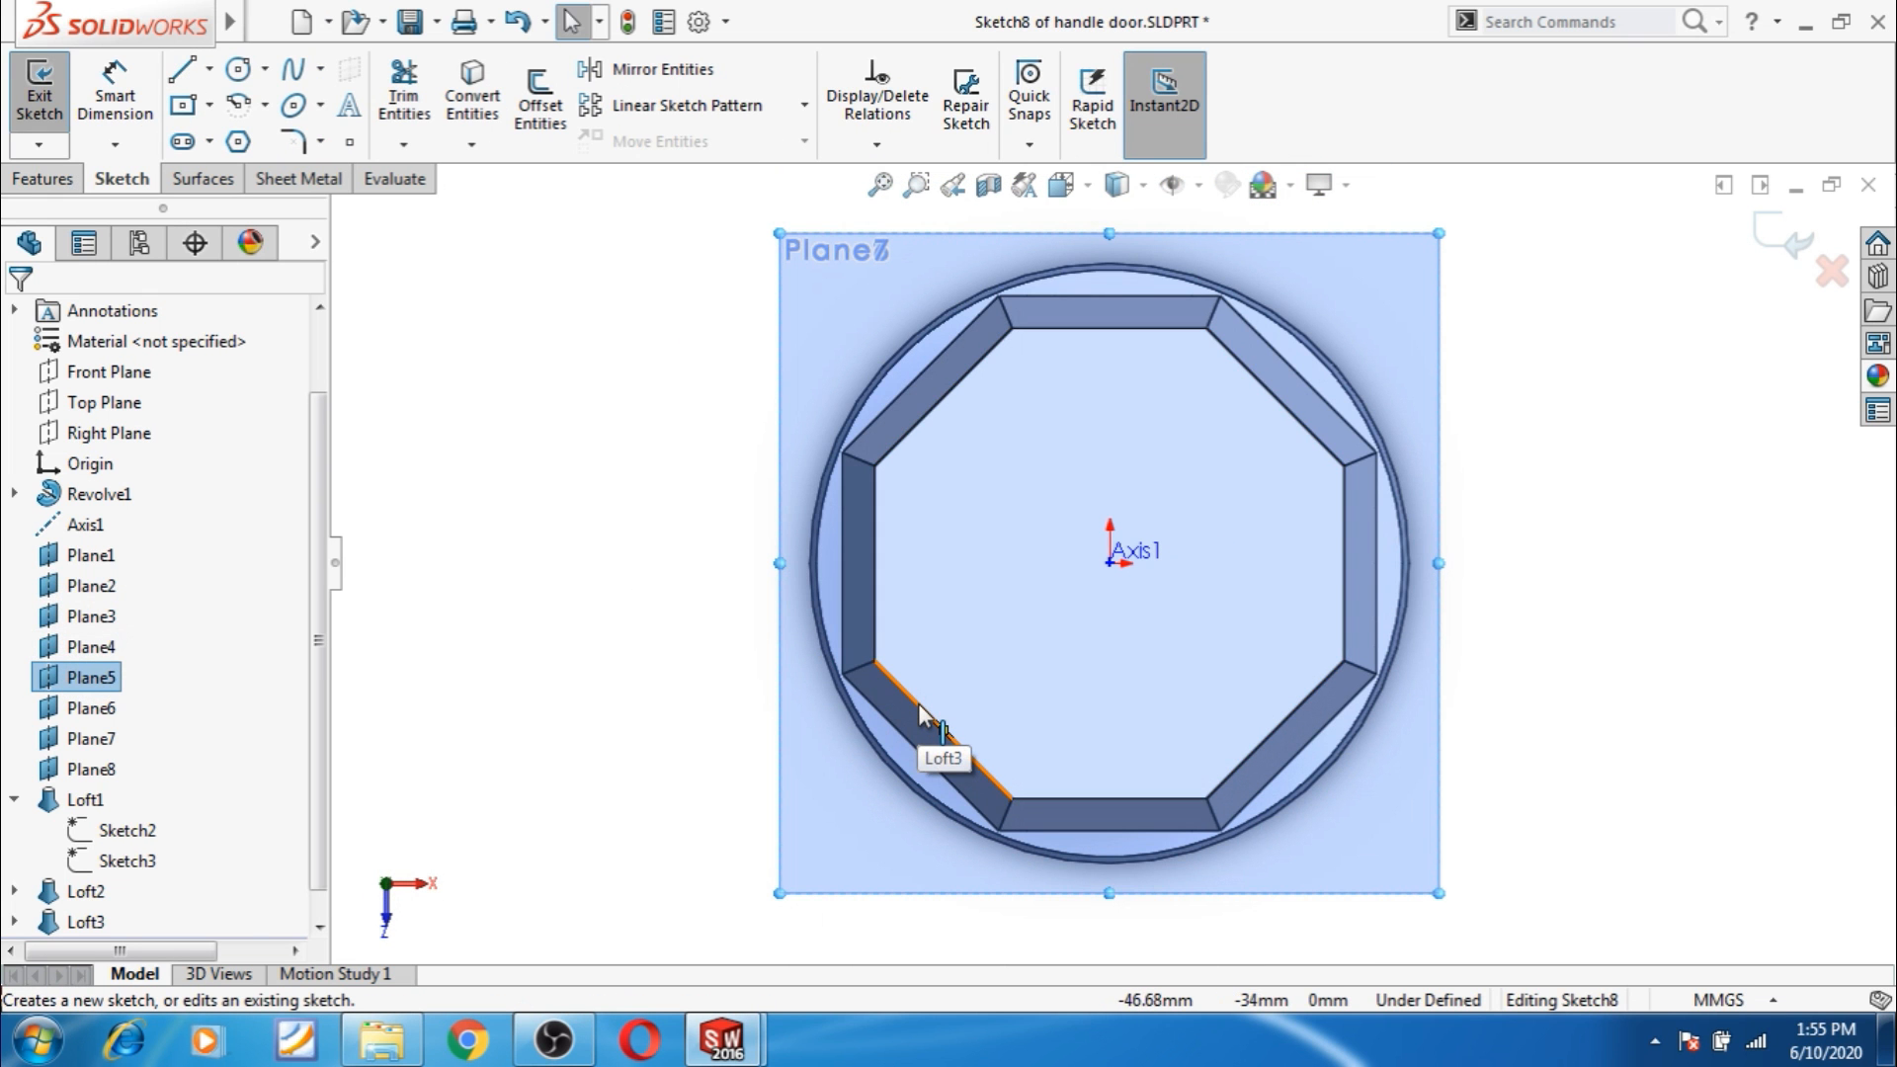
{"action": "left_click", "coordinate": [992, 608]}
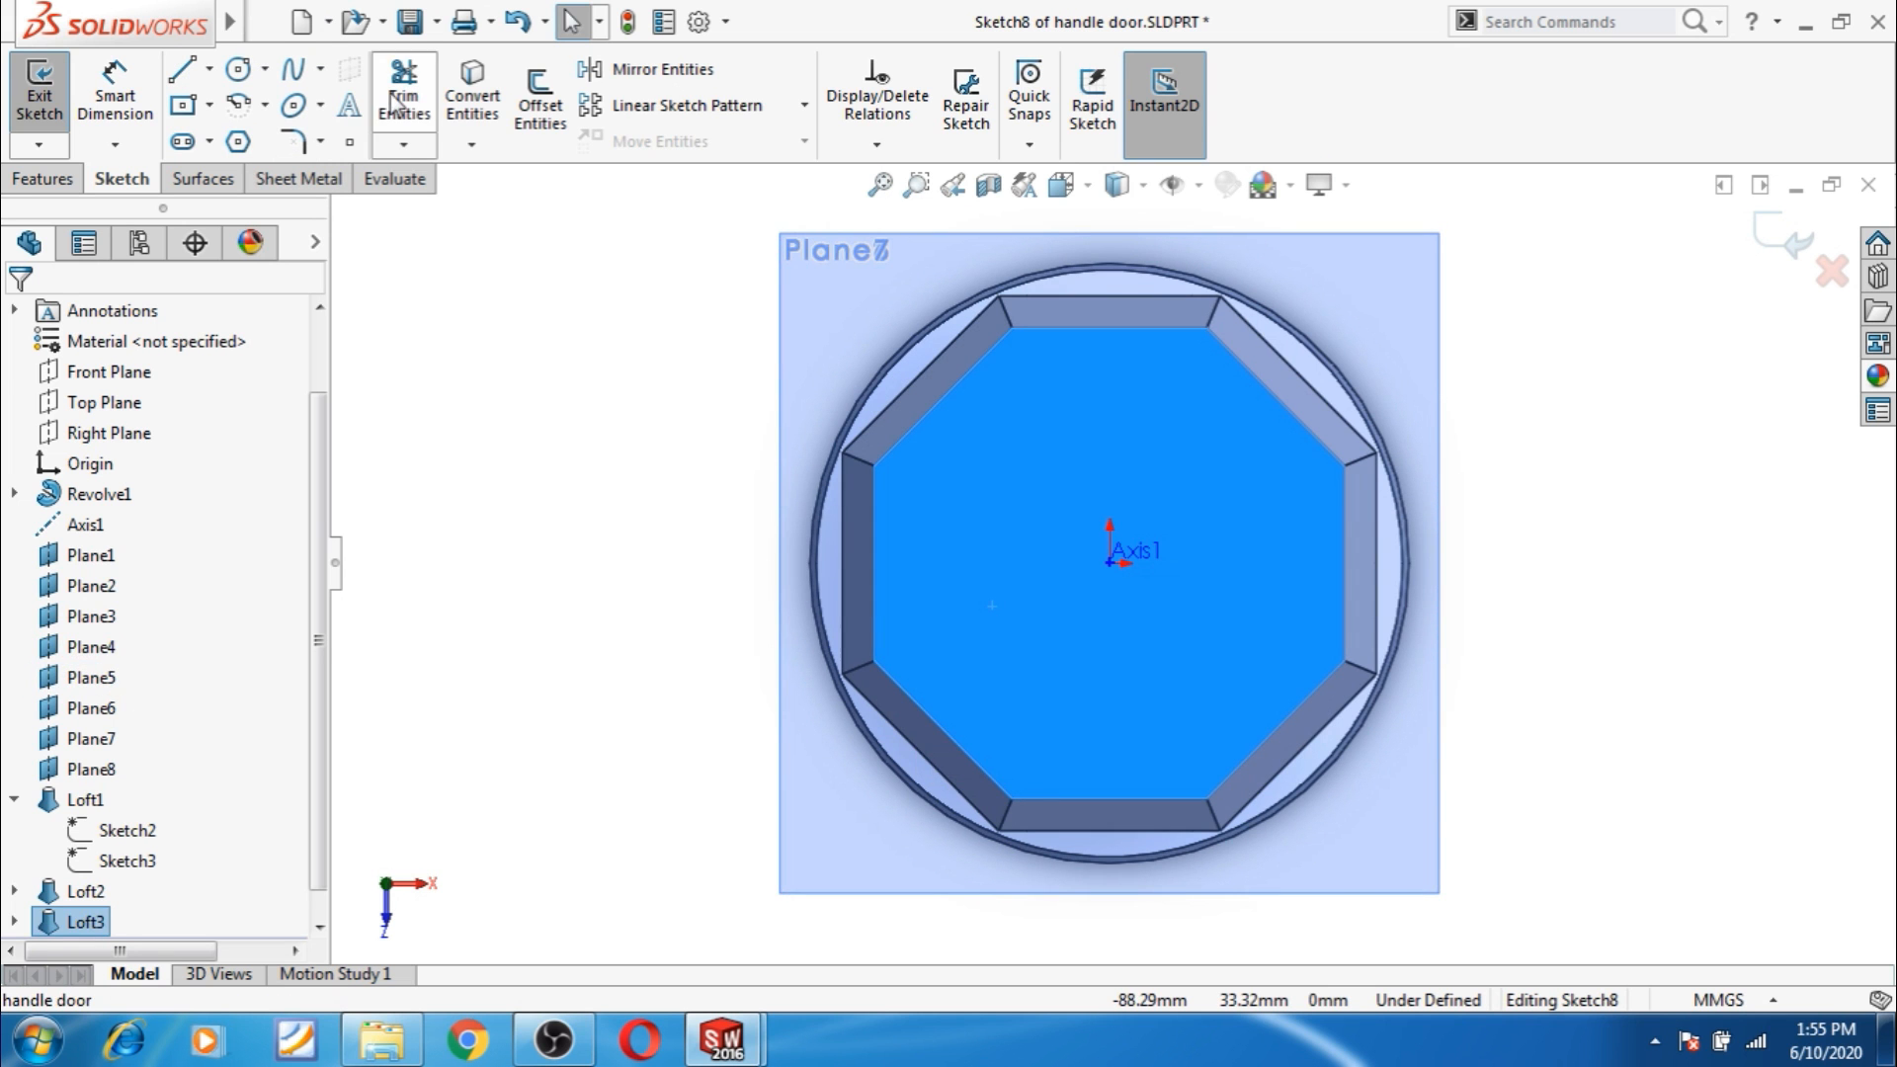
{"action": "left_click", "coordinate": [538, 111]}
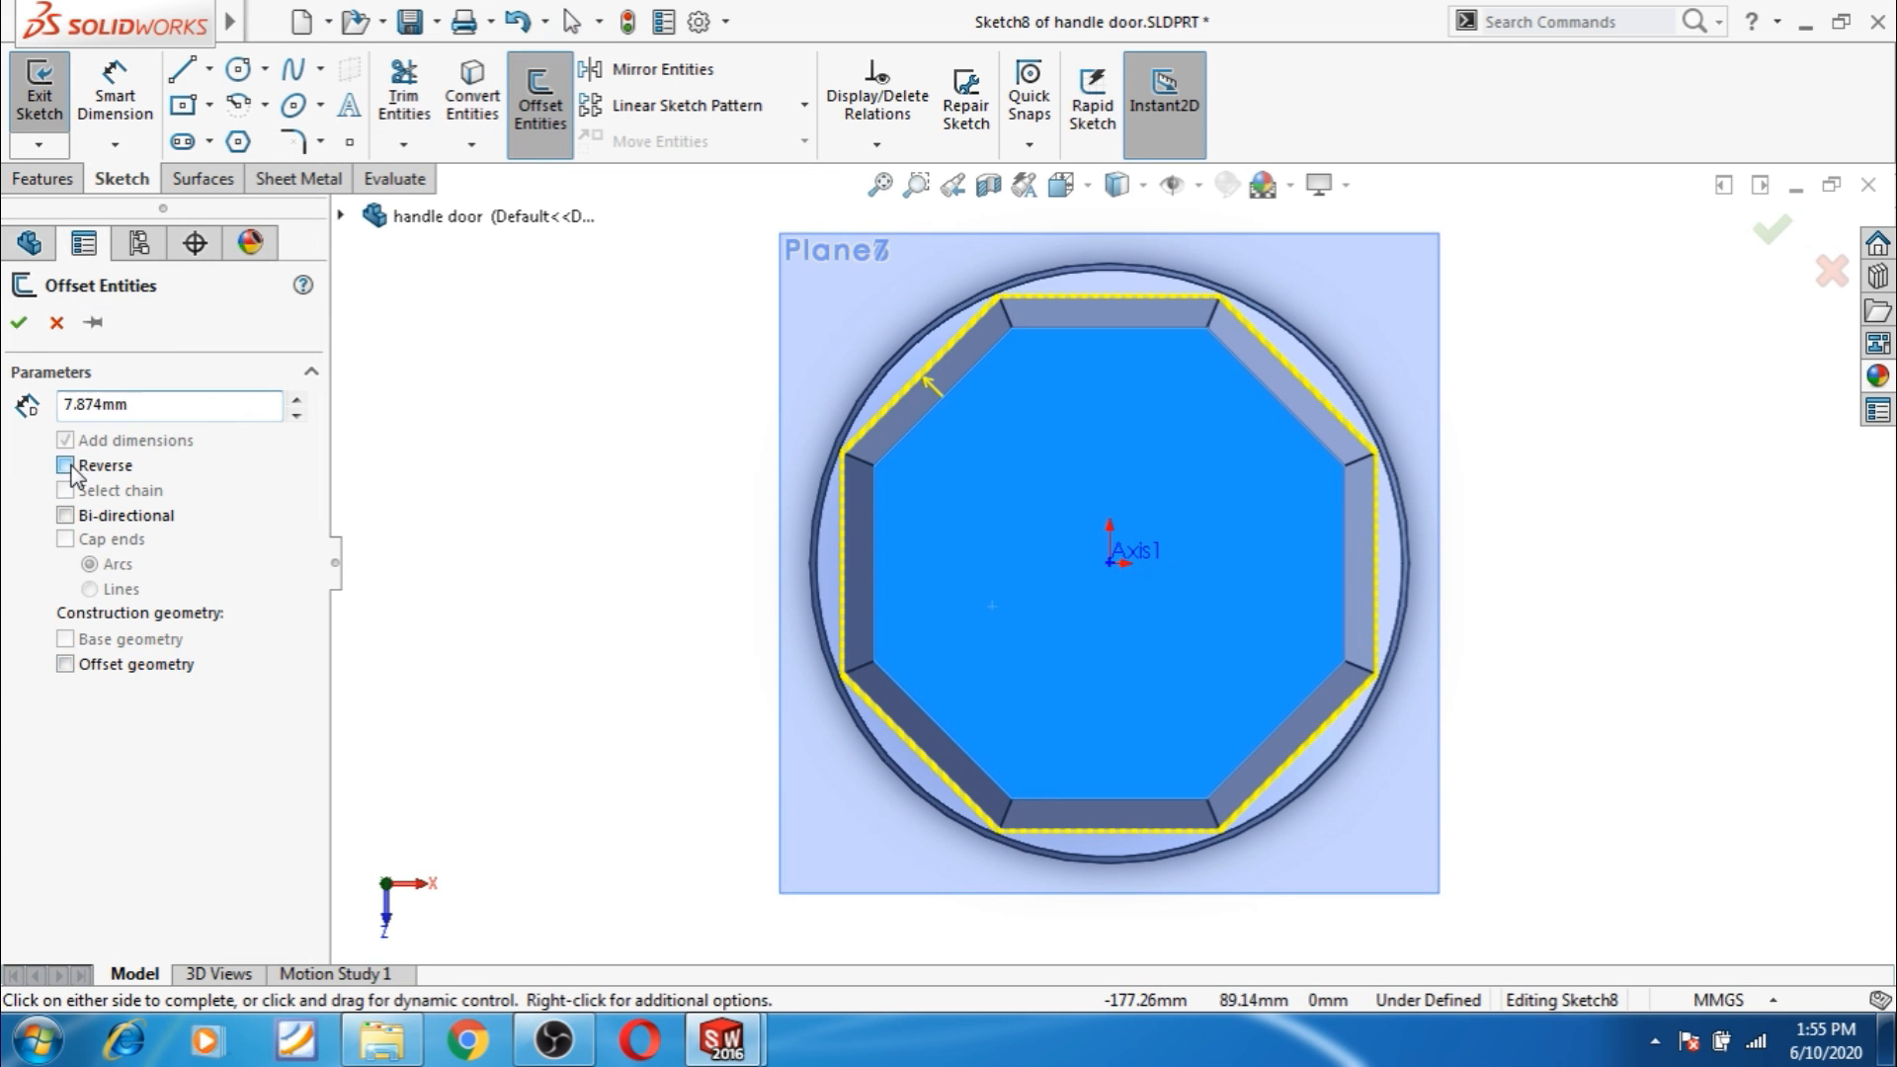
{"action": "left_click", "coordinate": [67, 466]}
{"action": "left_click", "coordinate": [19, 324]}
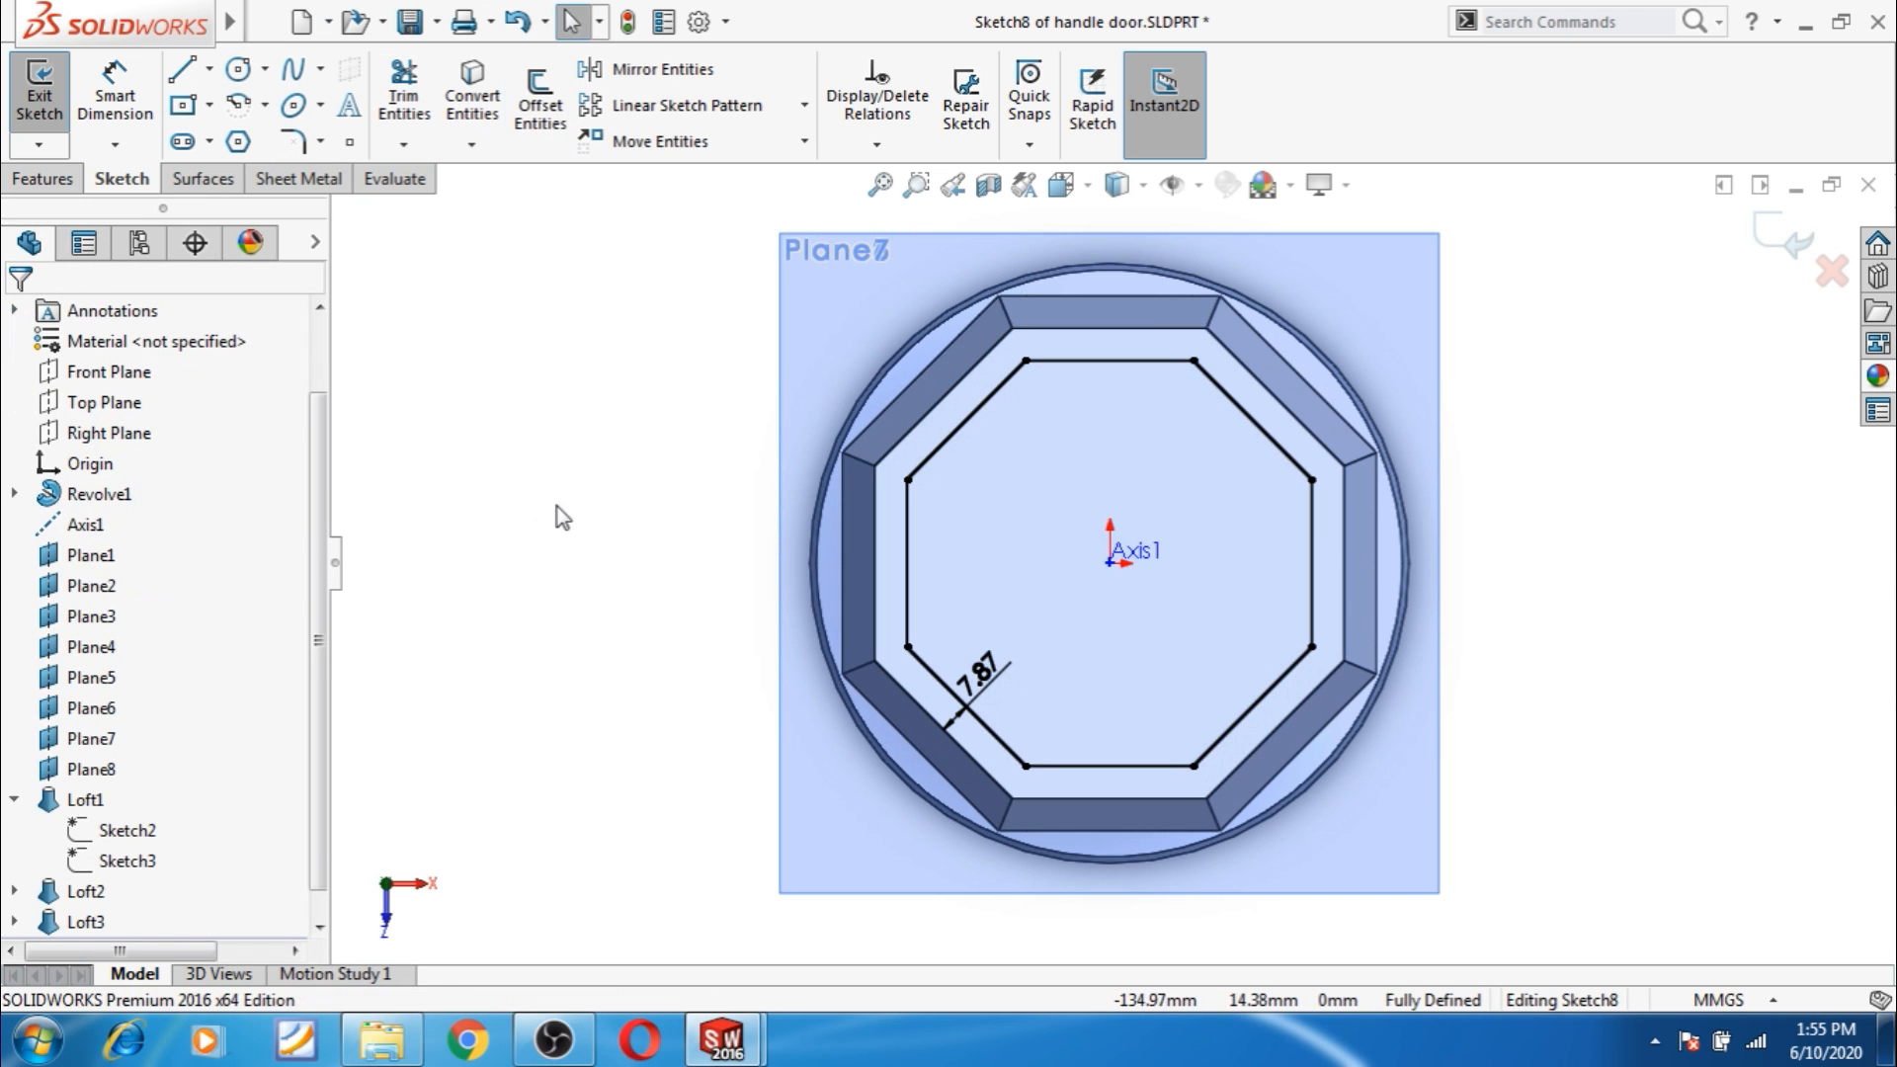
{"action": "key", "text": "f"}
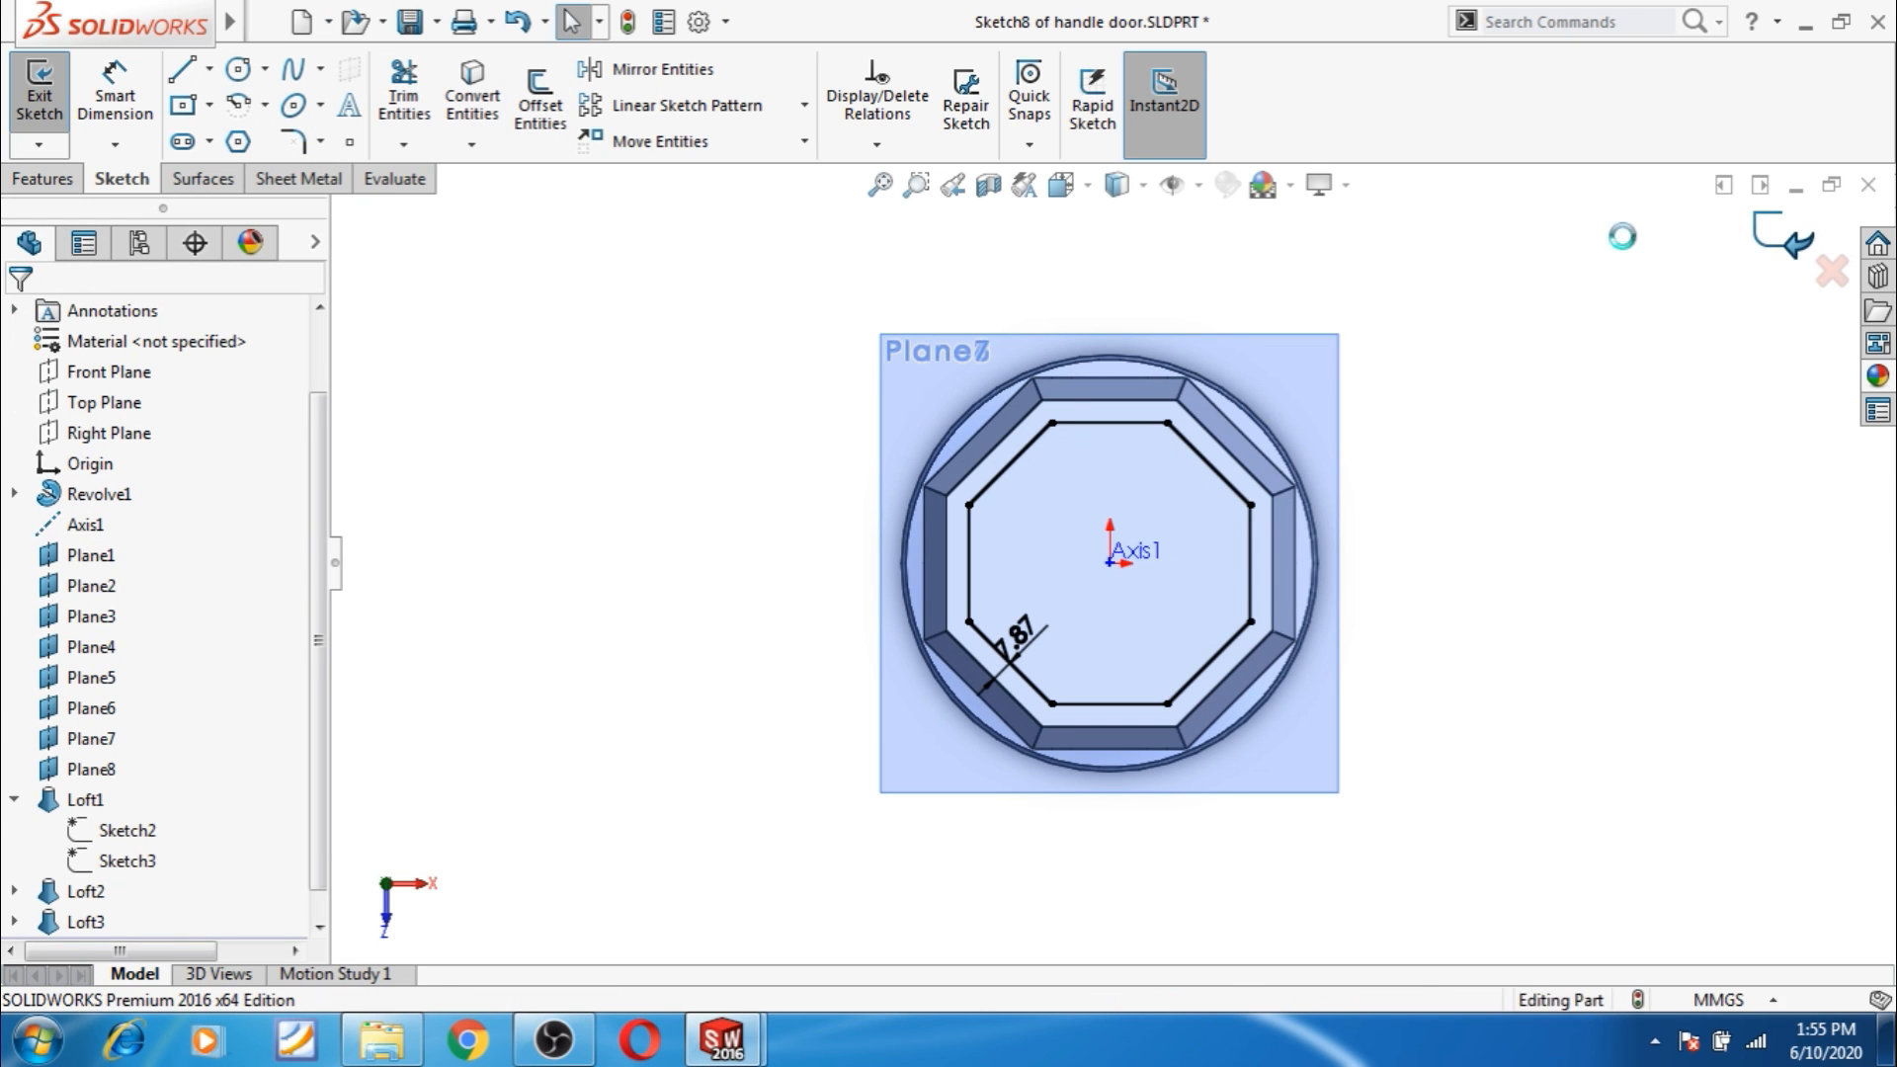
{"action": "left_click", "coordinate": [1784, 245]}
{"action": "middle_click_drag", "start_coordinate": [770, 536], "coordinate": [578, 356]}
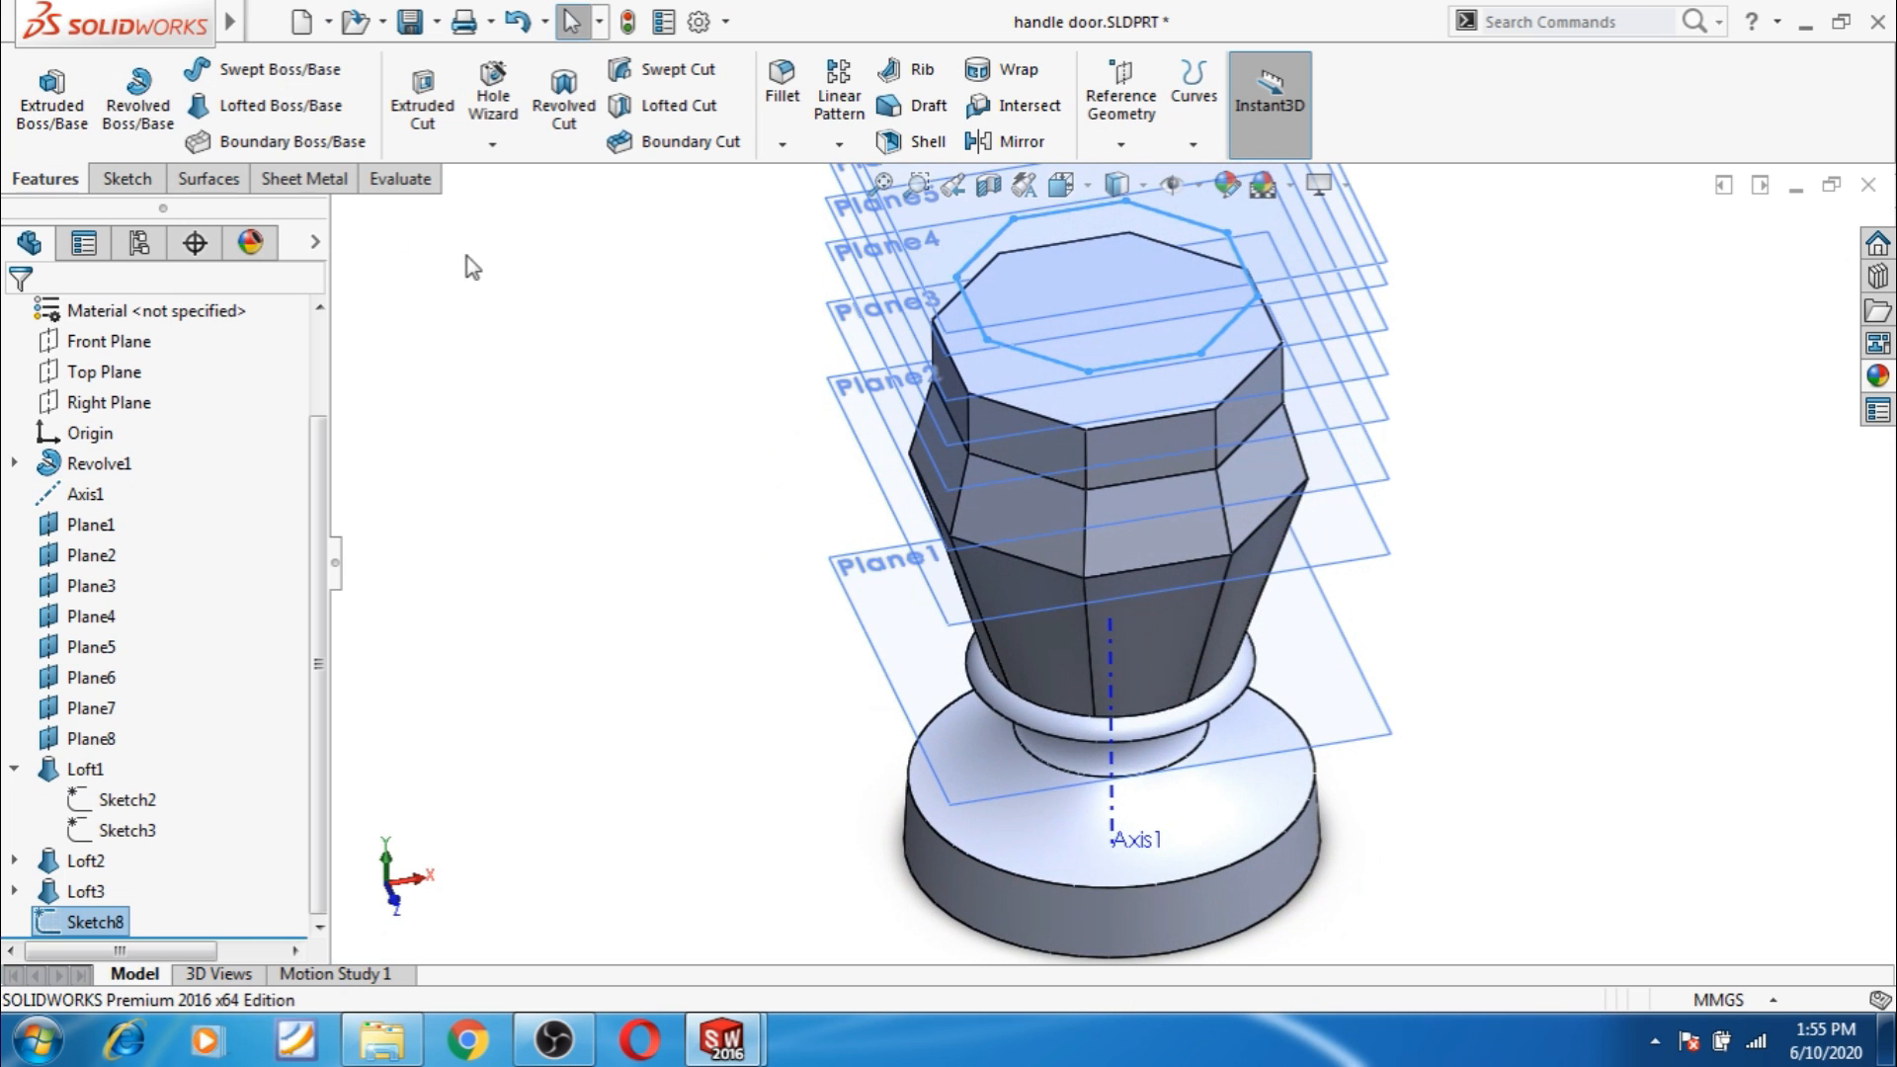
{"action": "scroll", "coordinate": [1146, 388], "scroll_direction": "down", "scroll_amount": 2}
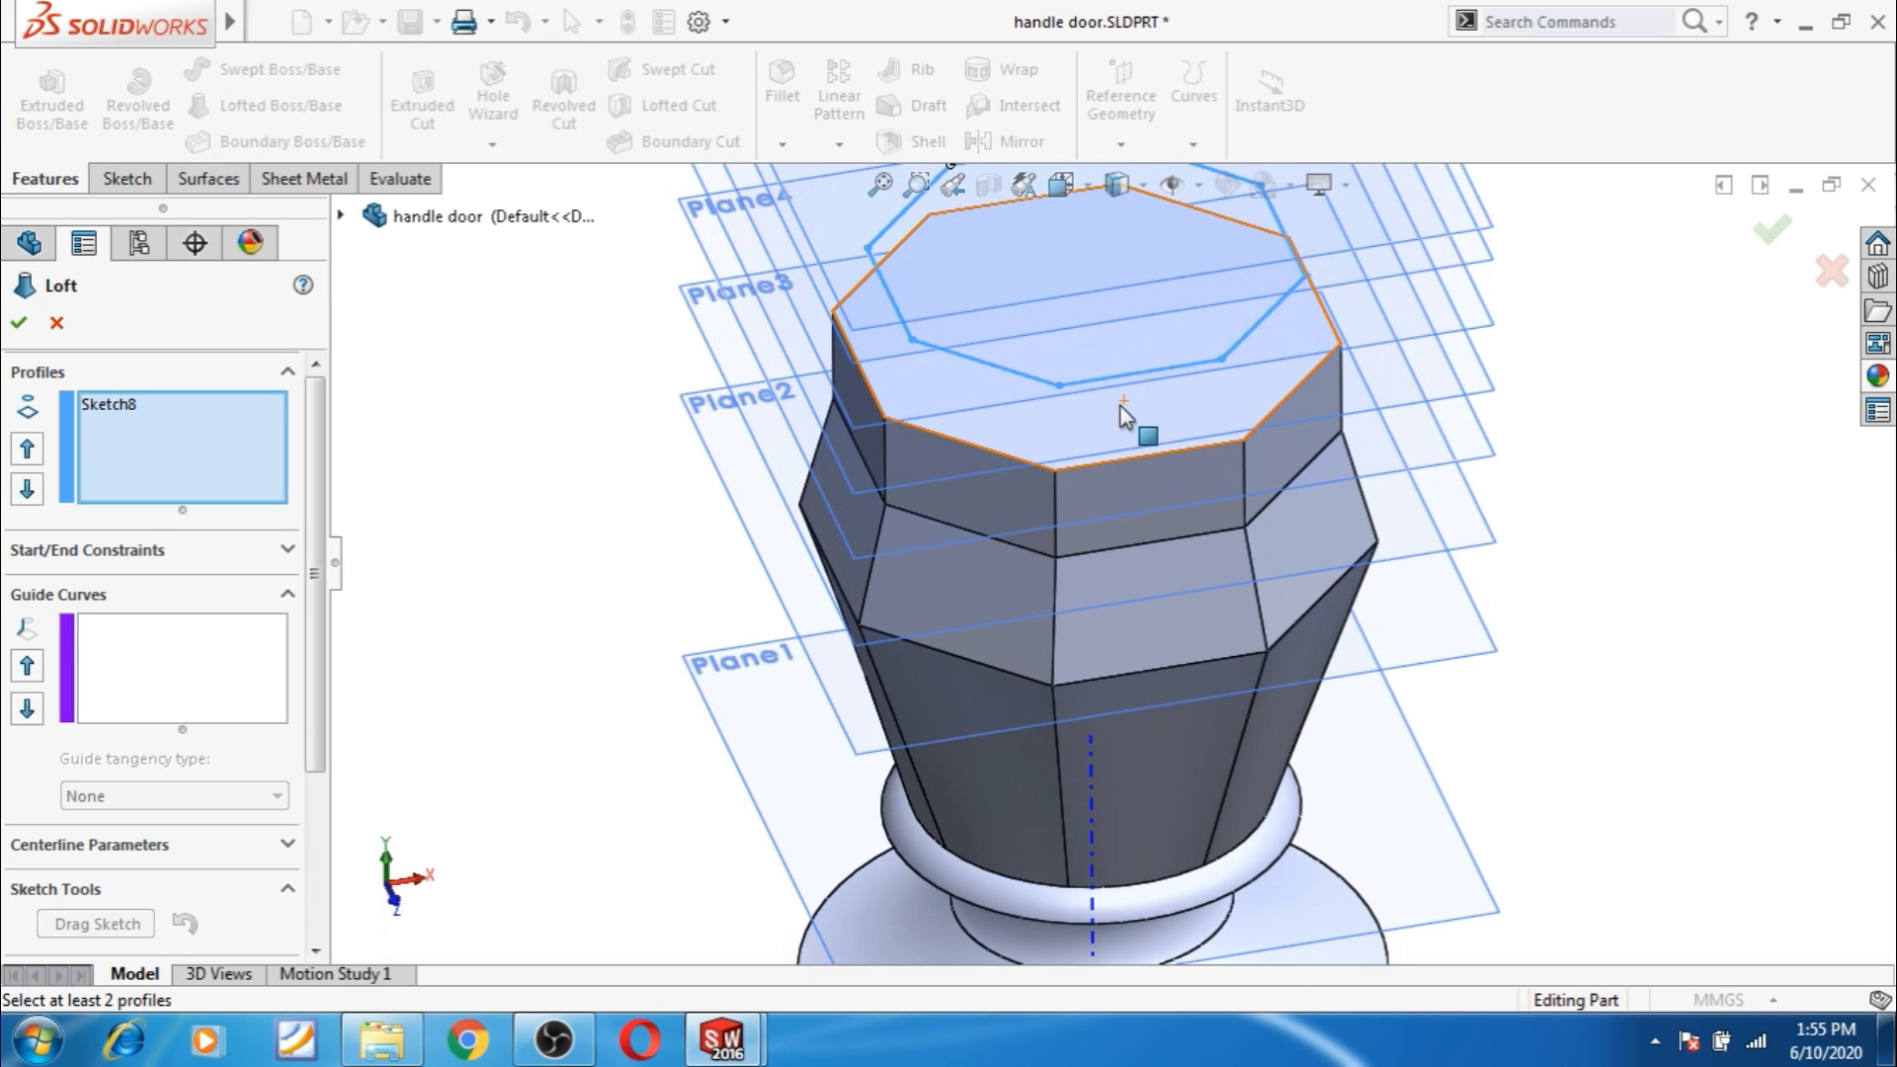
{"action": "left_click", "coordinate": [1099, 429]}
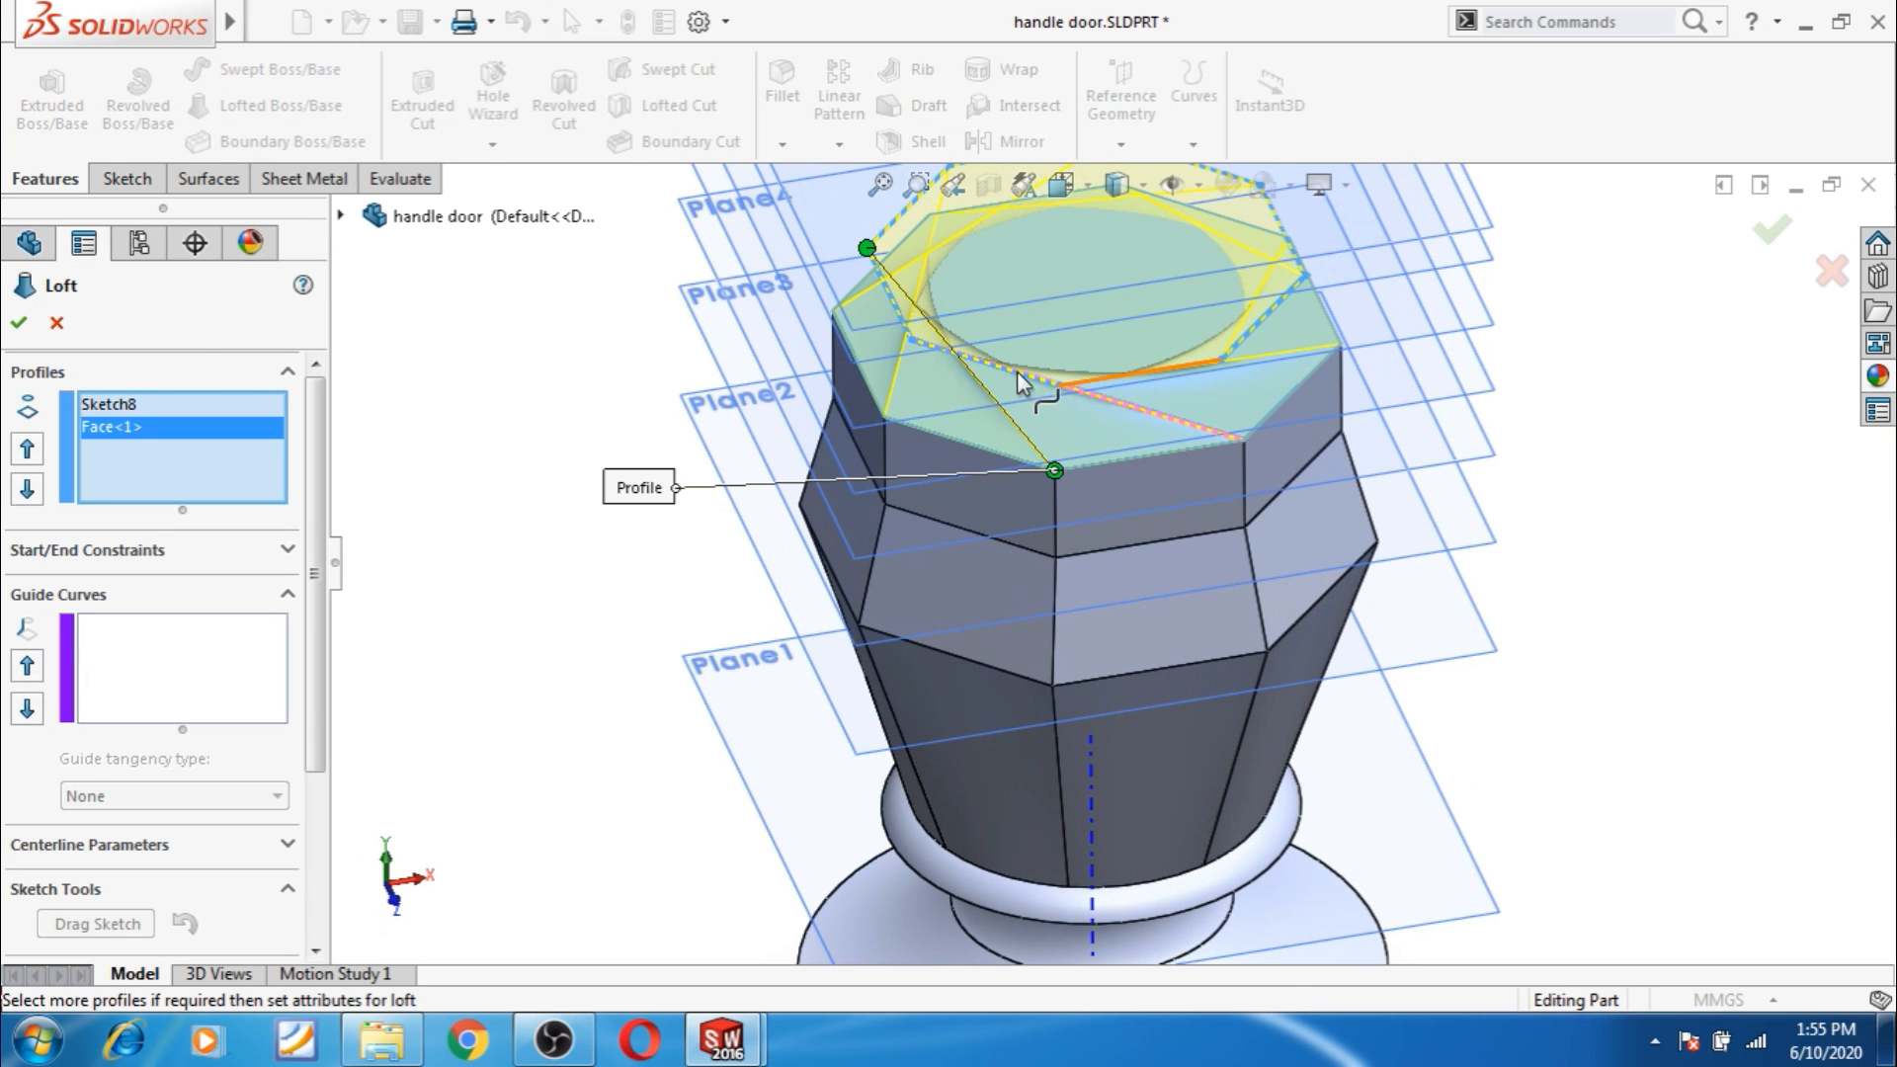
{"action": "right_click", "coordinate": [133, 418]}
{"action": "left_click", "coordinate": [212, 425]}
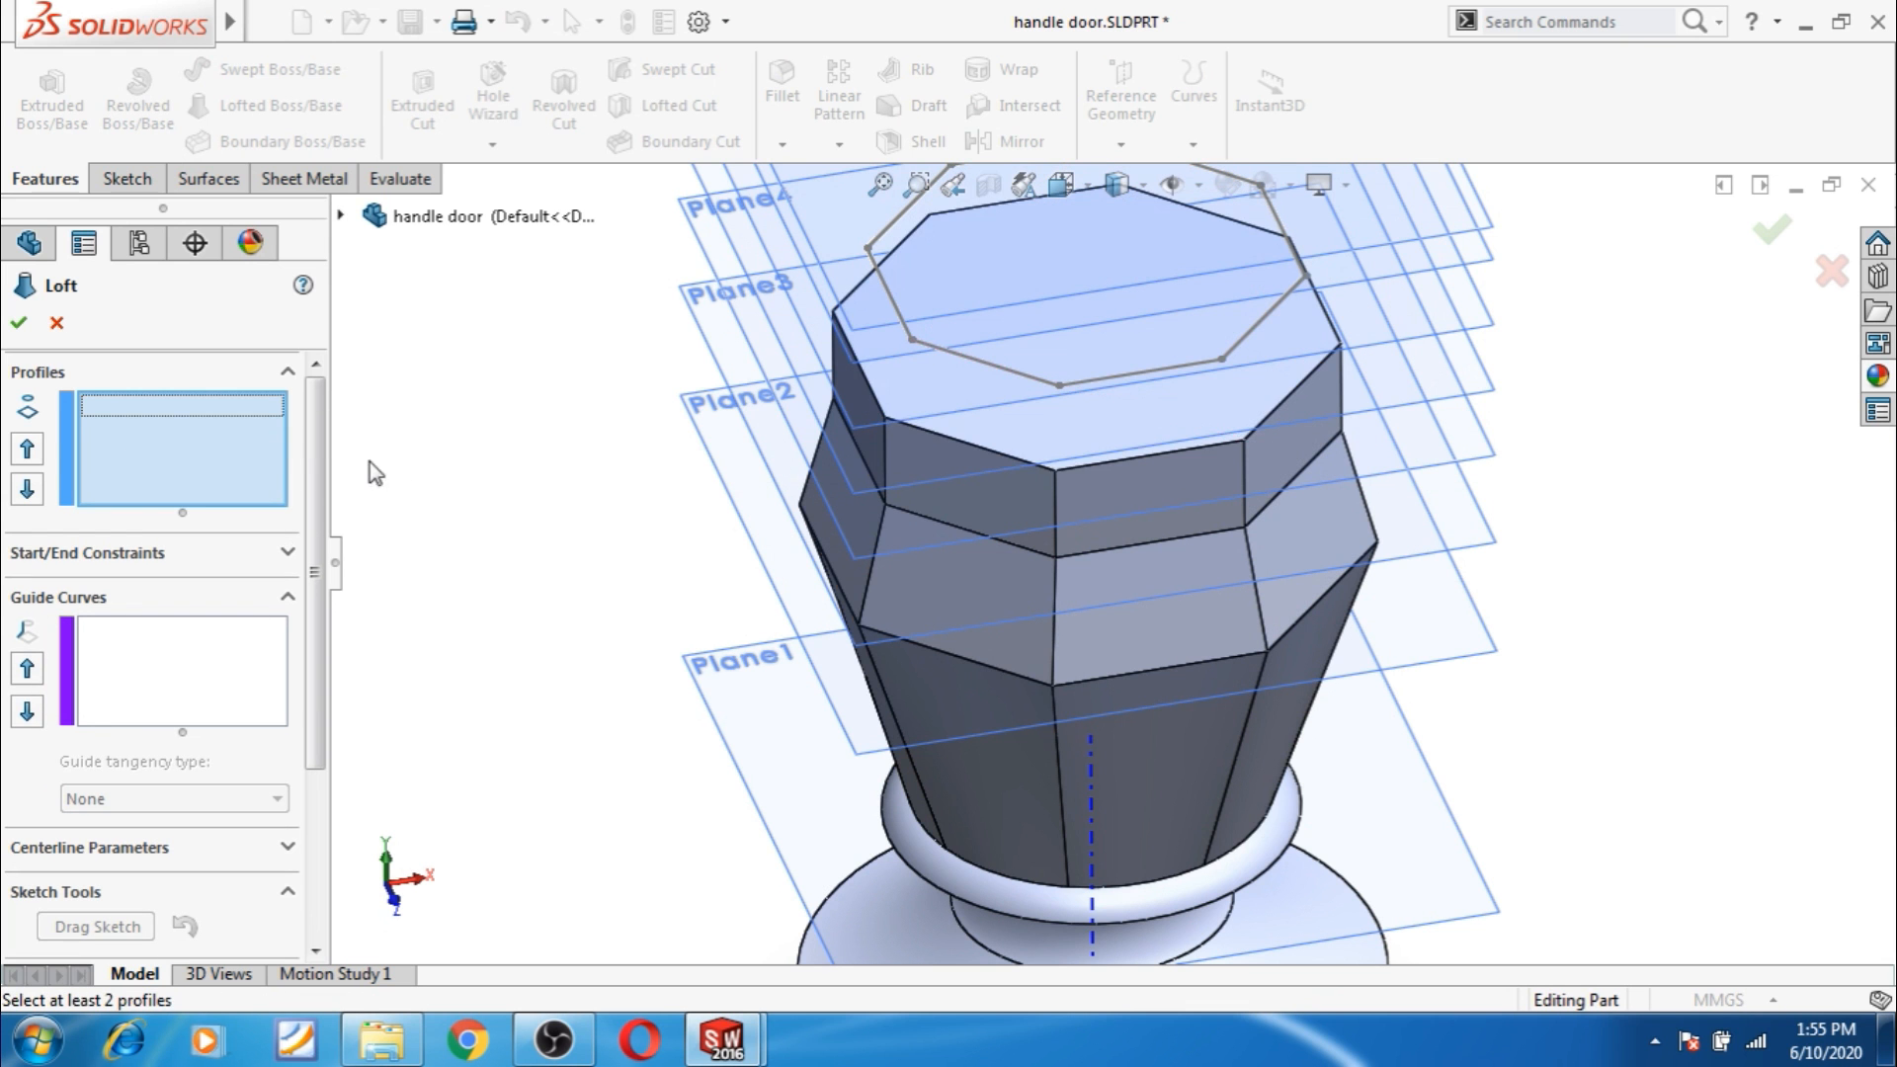
Loft a boss from the knob's top face to the offset octagon on Plane5, picking matching front corners.
{"action": "left_click", "coordinate": [1059, 443]}
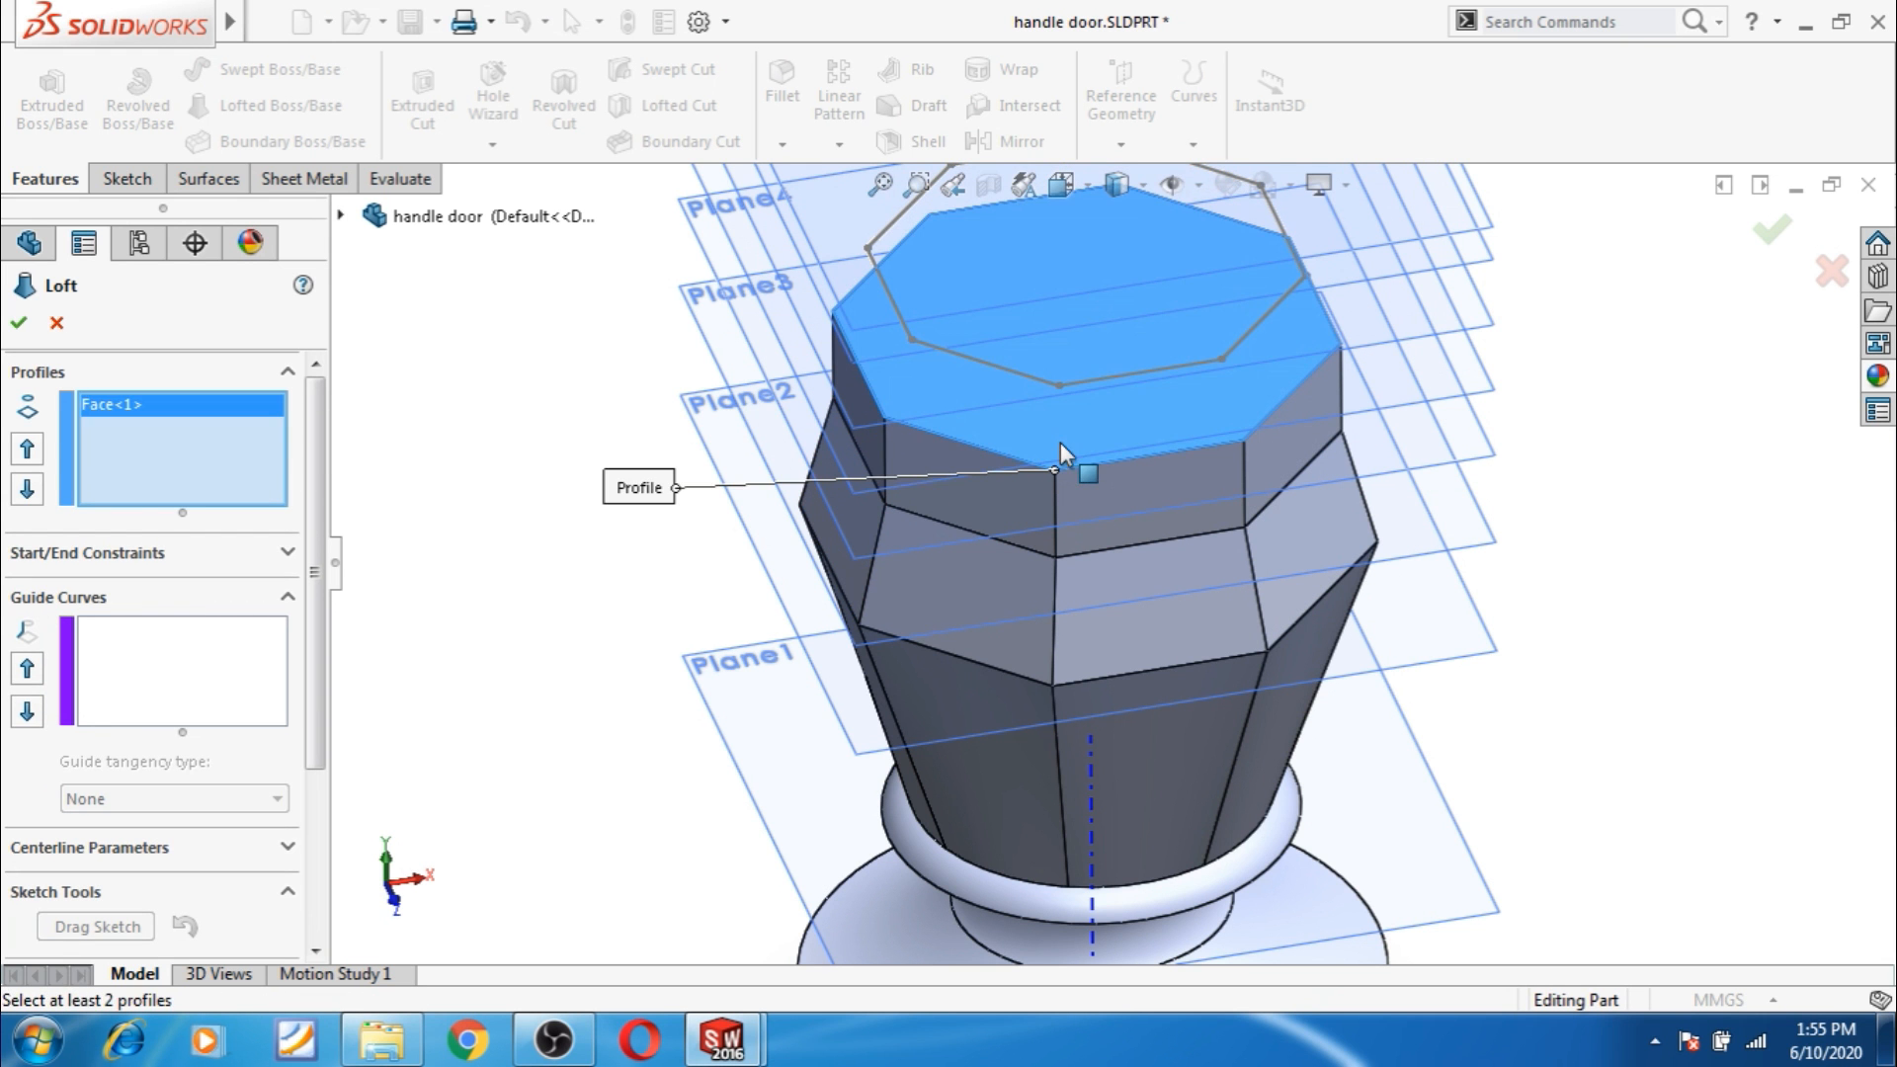
{"action": "left_click", "coordinate": [1060, 383]}
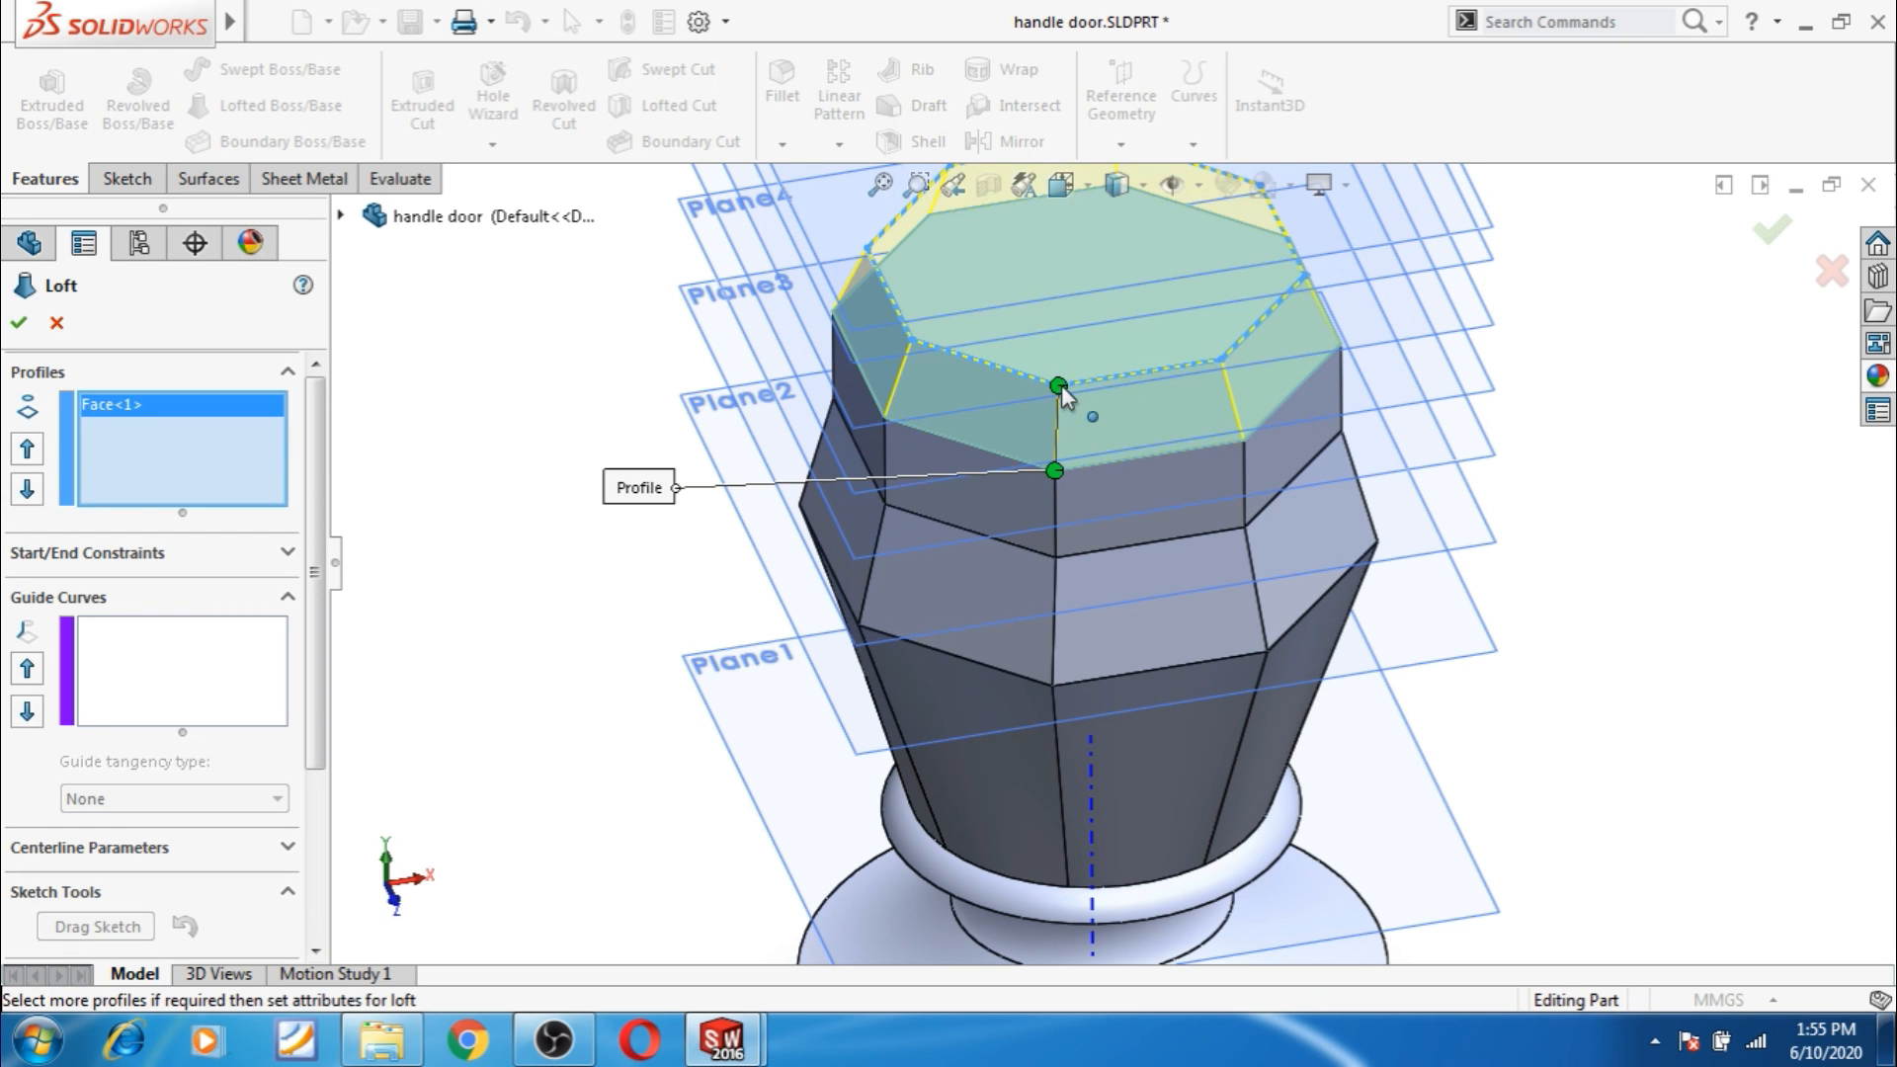
{"action": "left_click", "coordinate": [18, 323]}
{"action": "middle_click_drag", "start_coordinate": [561, 644], "coordinate": [550, 515]}
{"action": "left_click", "coordinate": [514, 551]}
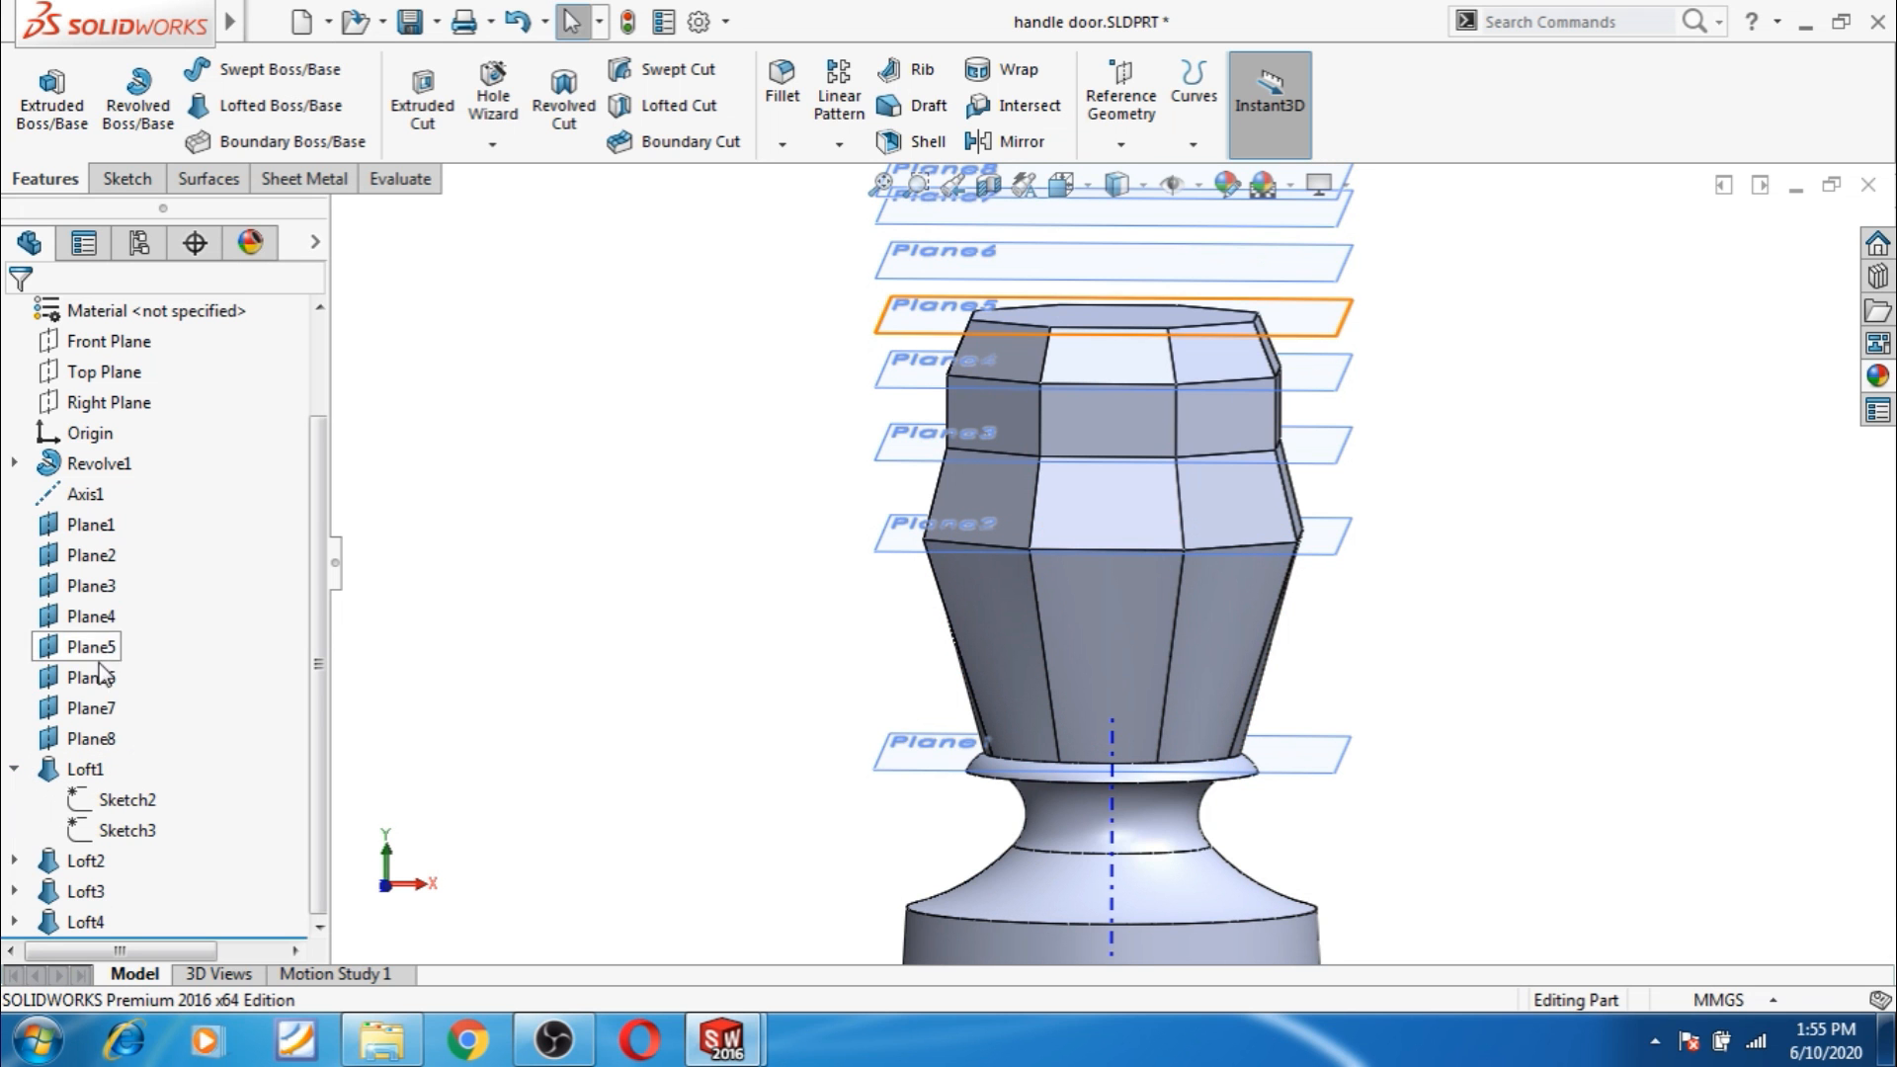
Sketch an eight-sided polygon on Plane6, centred on the origin, with an inscribed circle about 73 mm in diameter.
{"action": "left_click", "coordinate": [81, 679]}
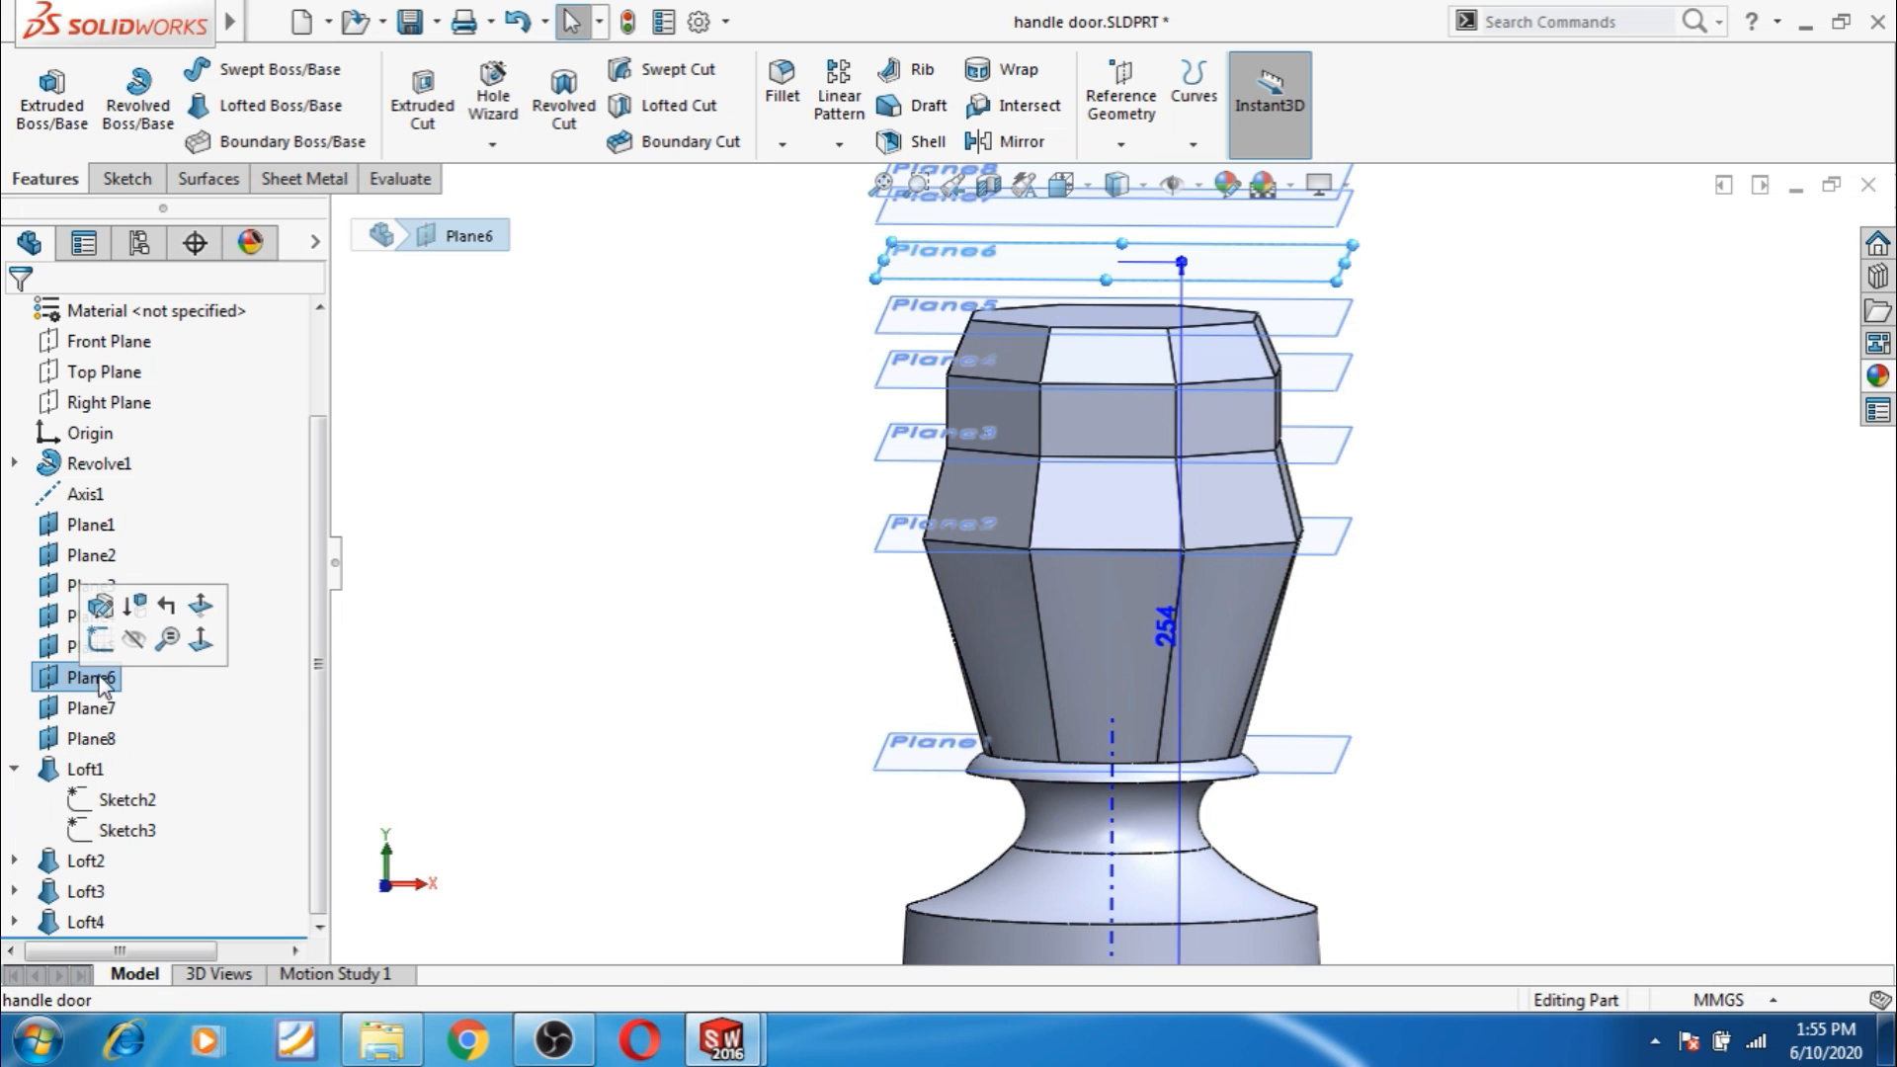
{"action": "left_click", "coordinate": [200, 640]}
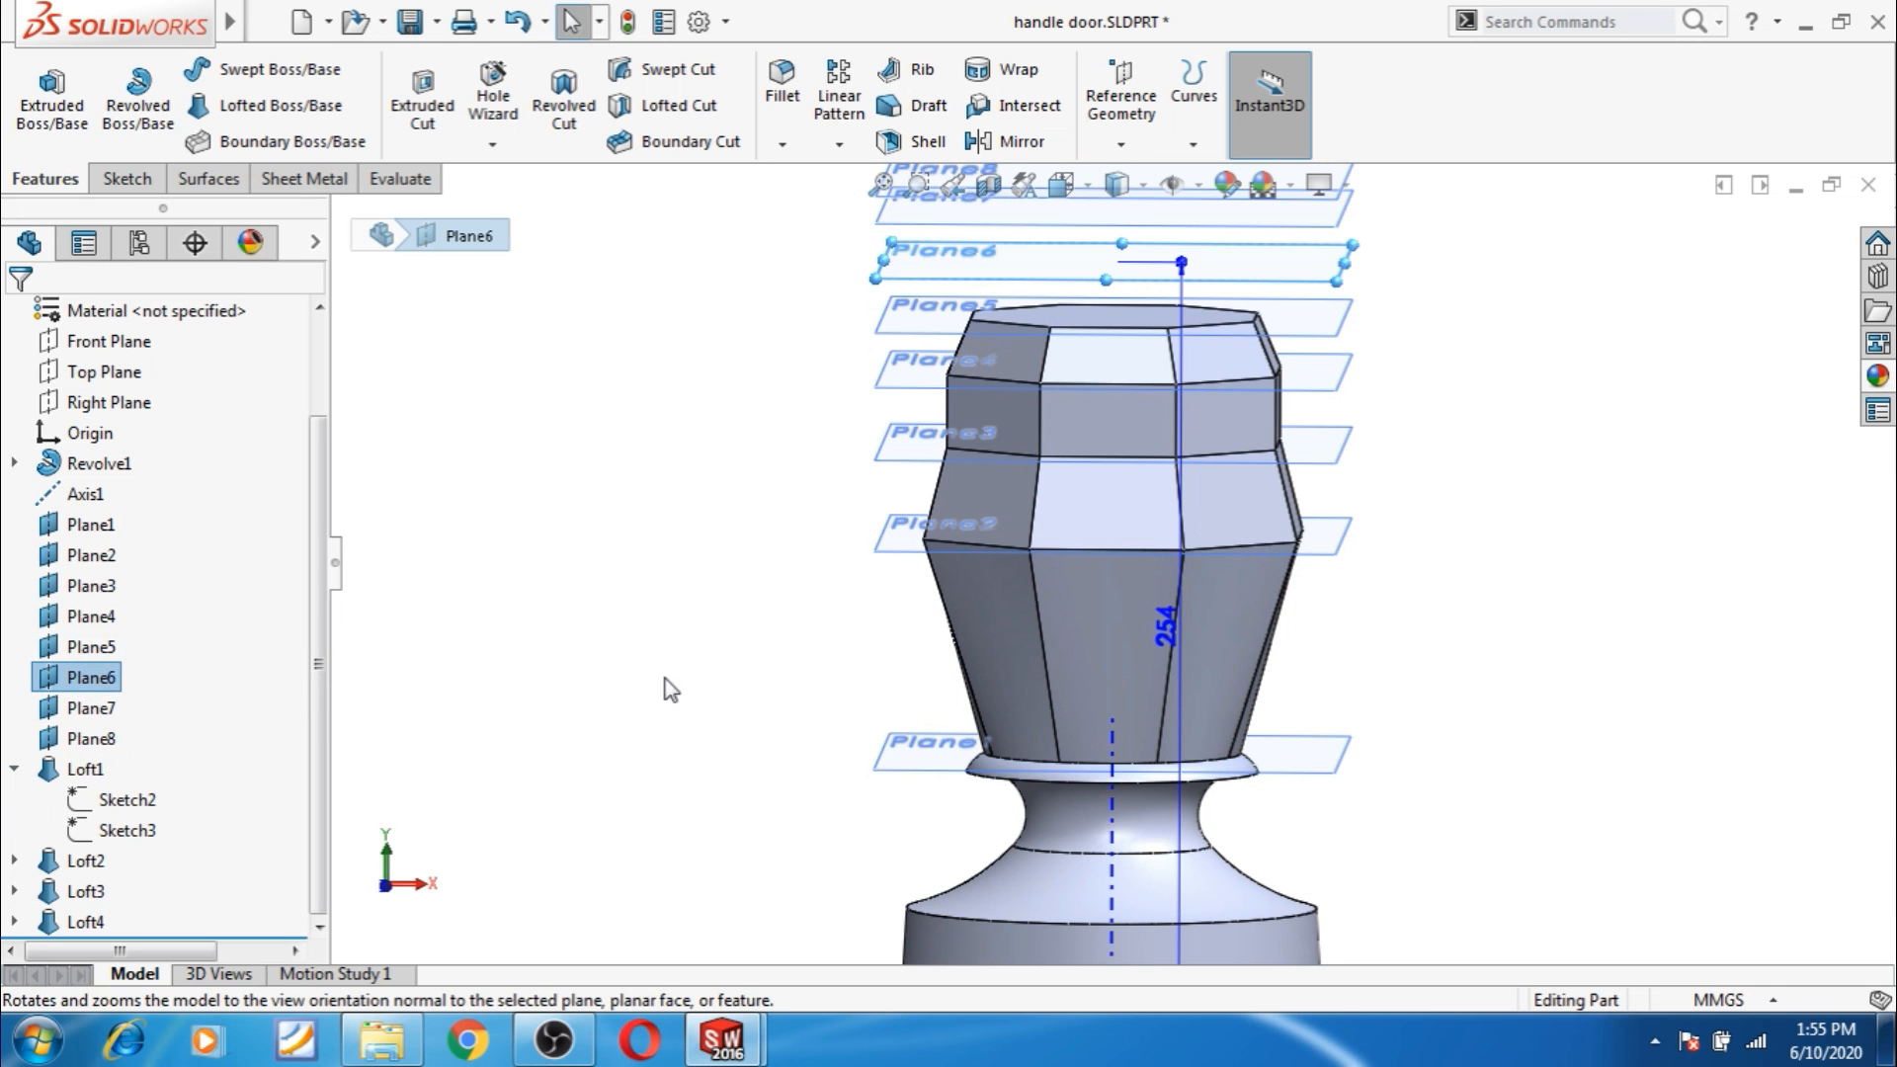
{"action": "left_click", "coordinate": [70, 678]}
{"action": "left_click", "coordinate": [170, 644]}
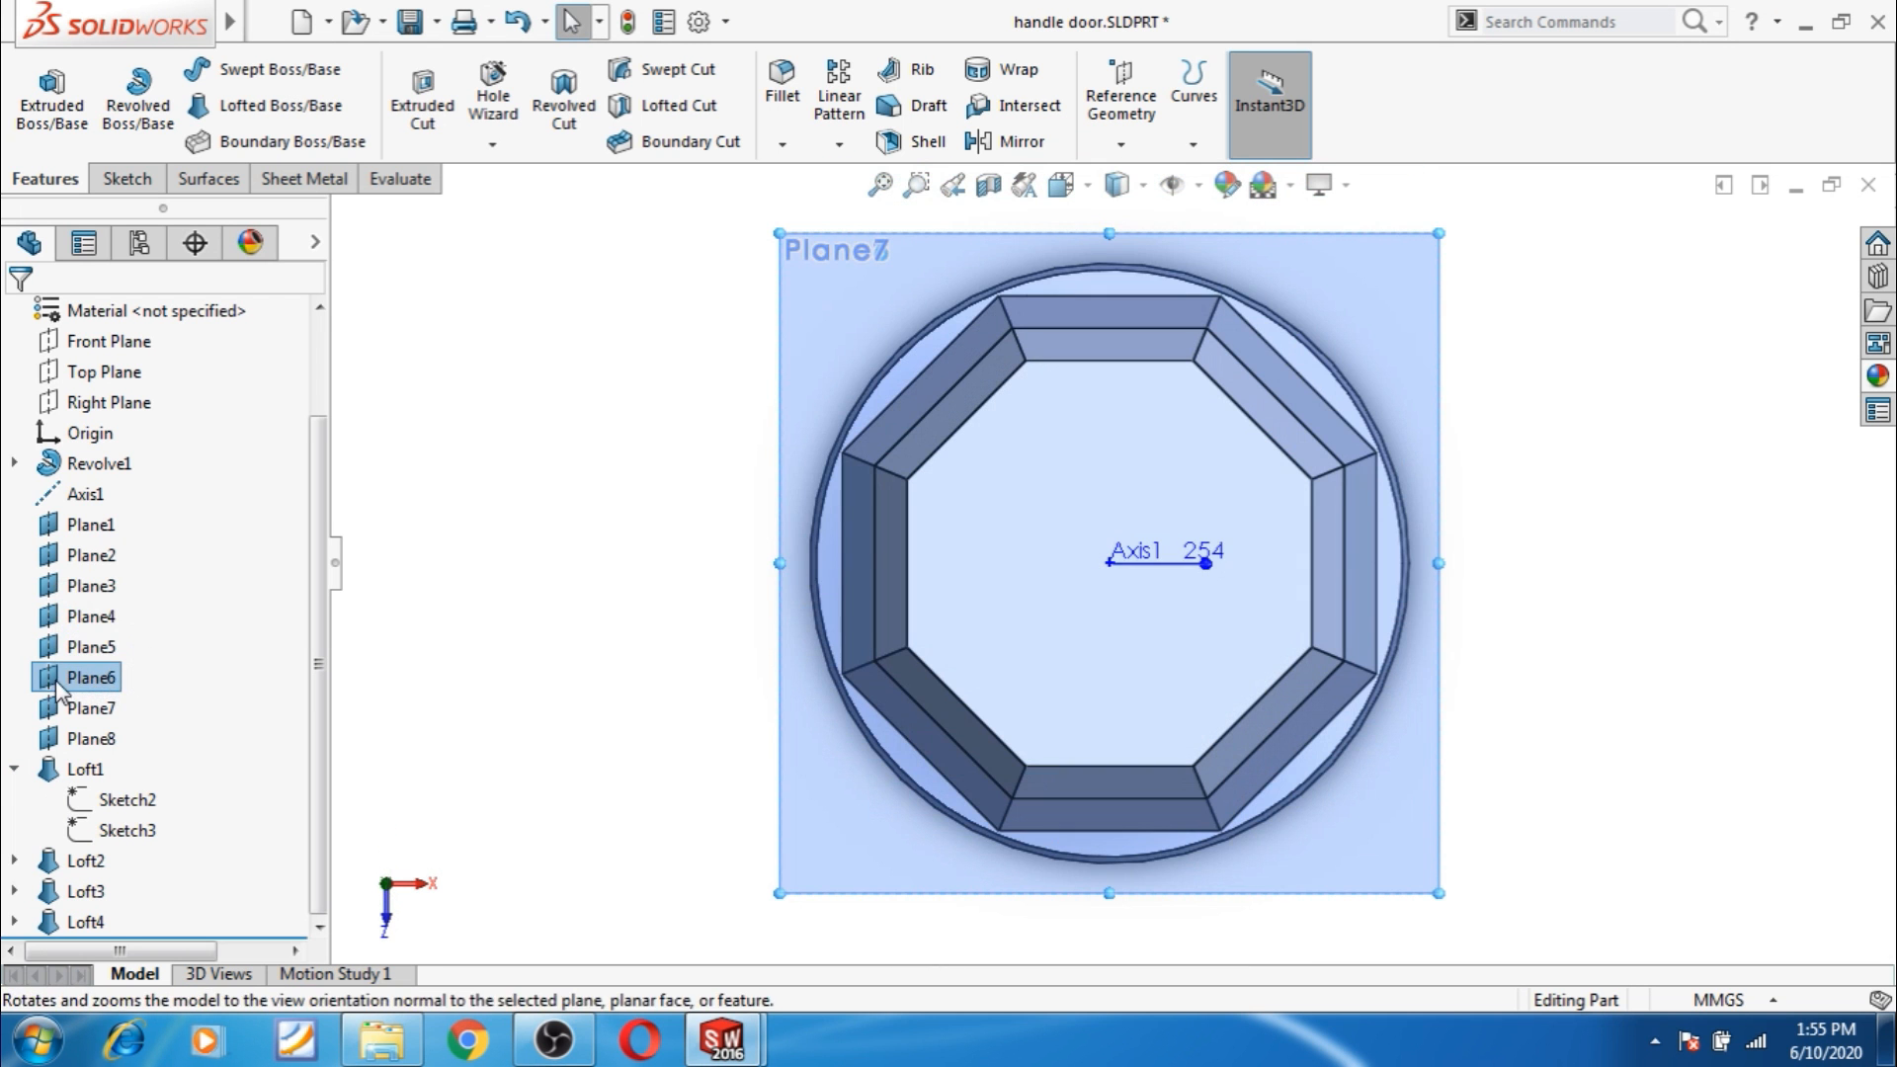
{"action": "left_click", "coordinate": [59, 683]}
{"action": "left_click", "coordinate": [74, 633]}
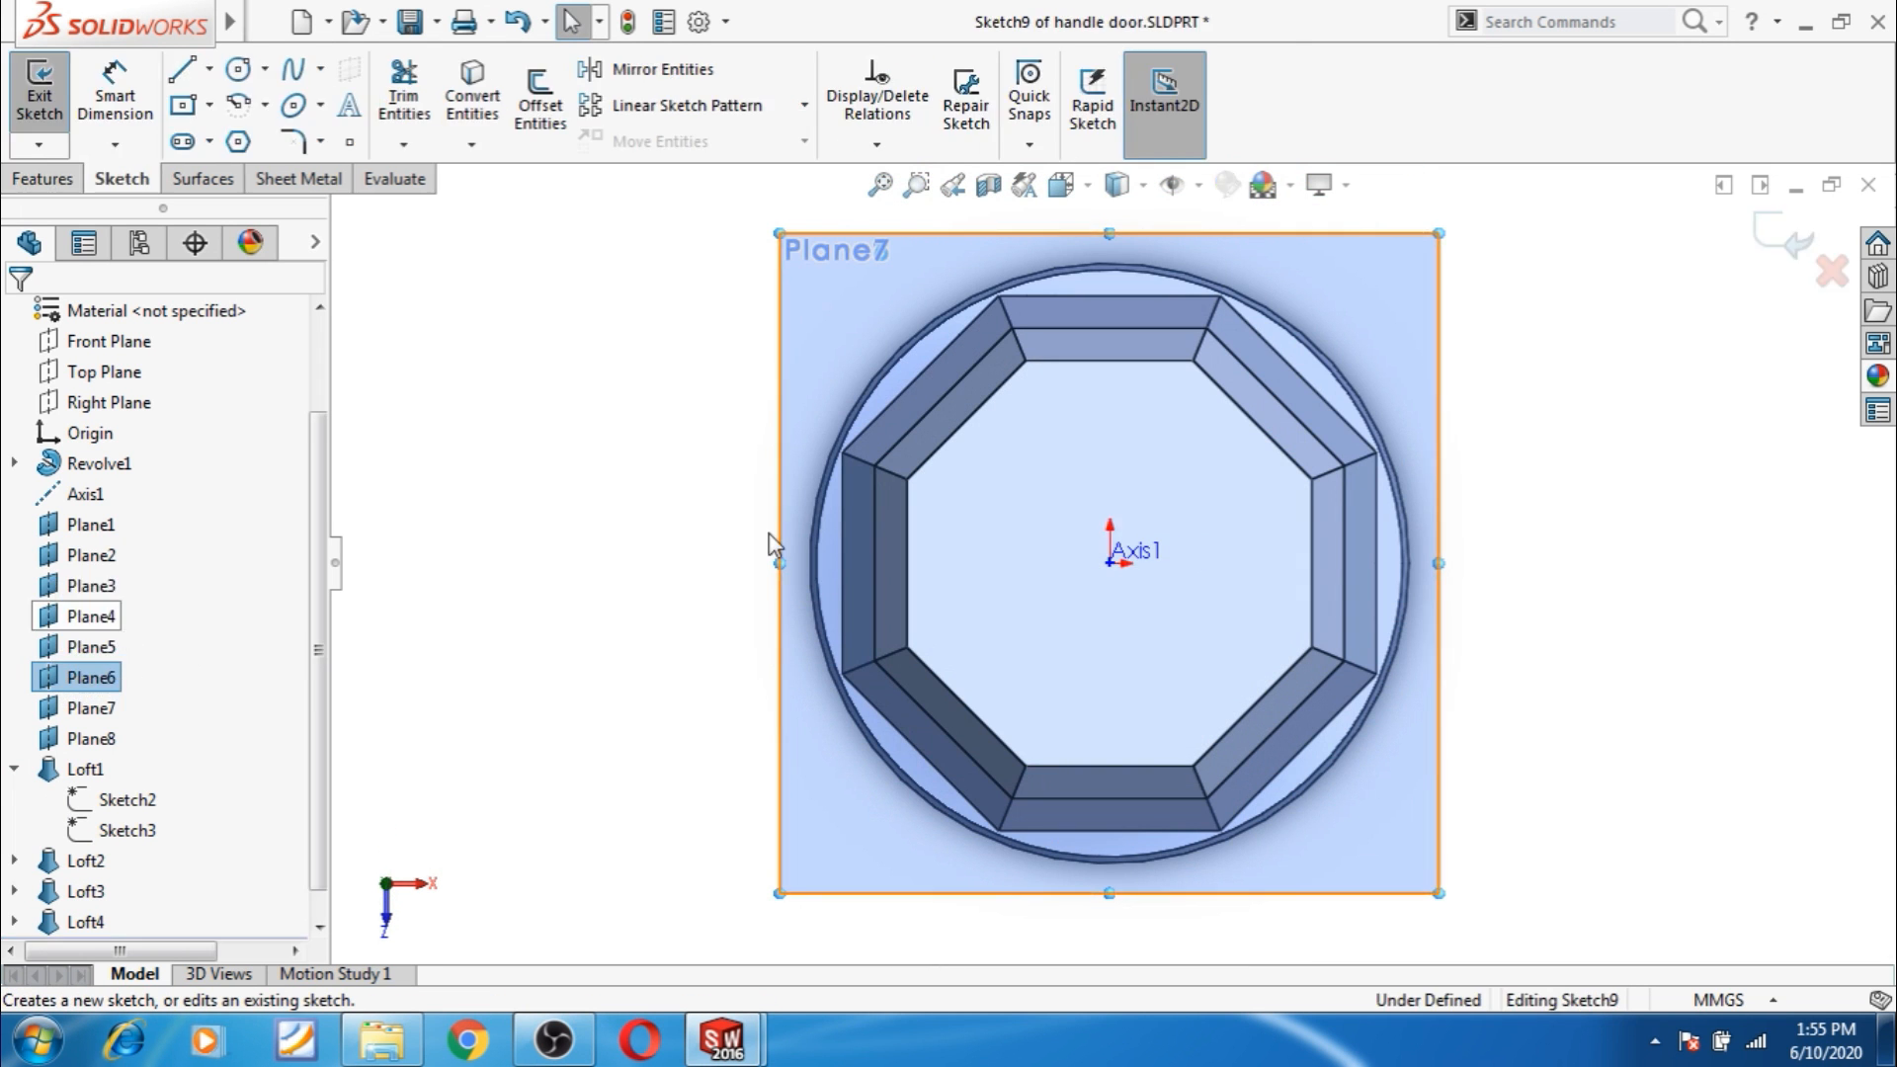
{"action": "left_click", "coordinate": [238, 143]}
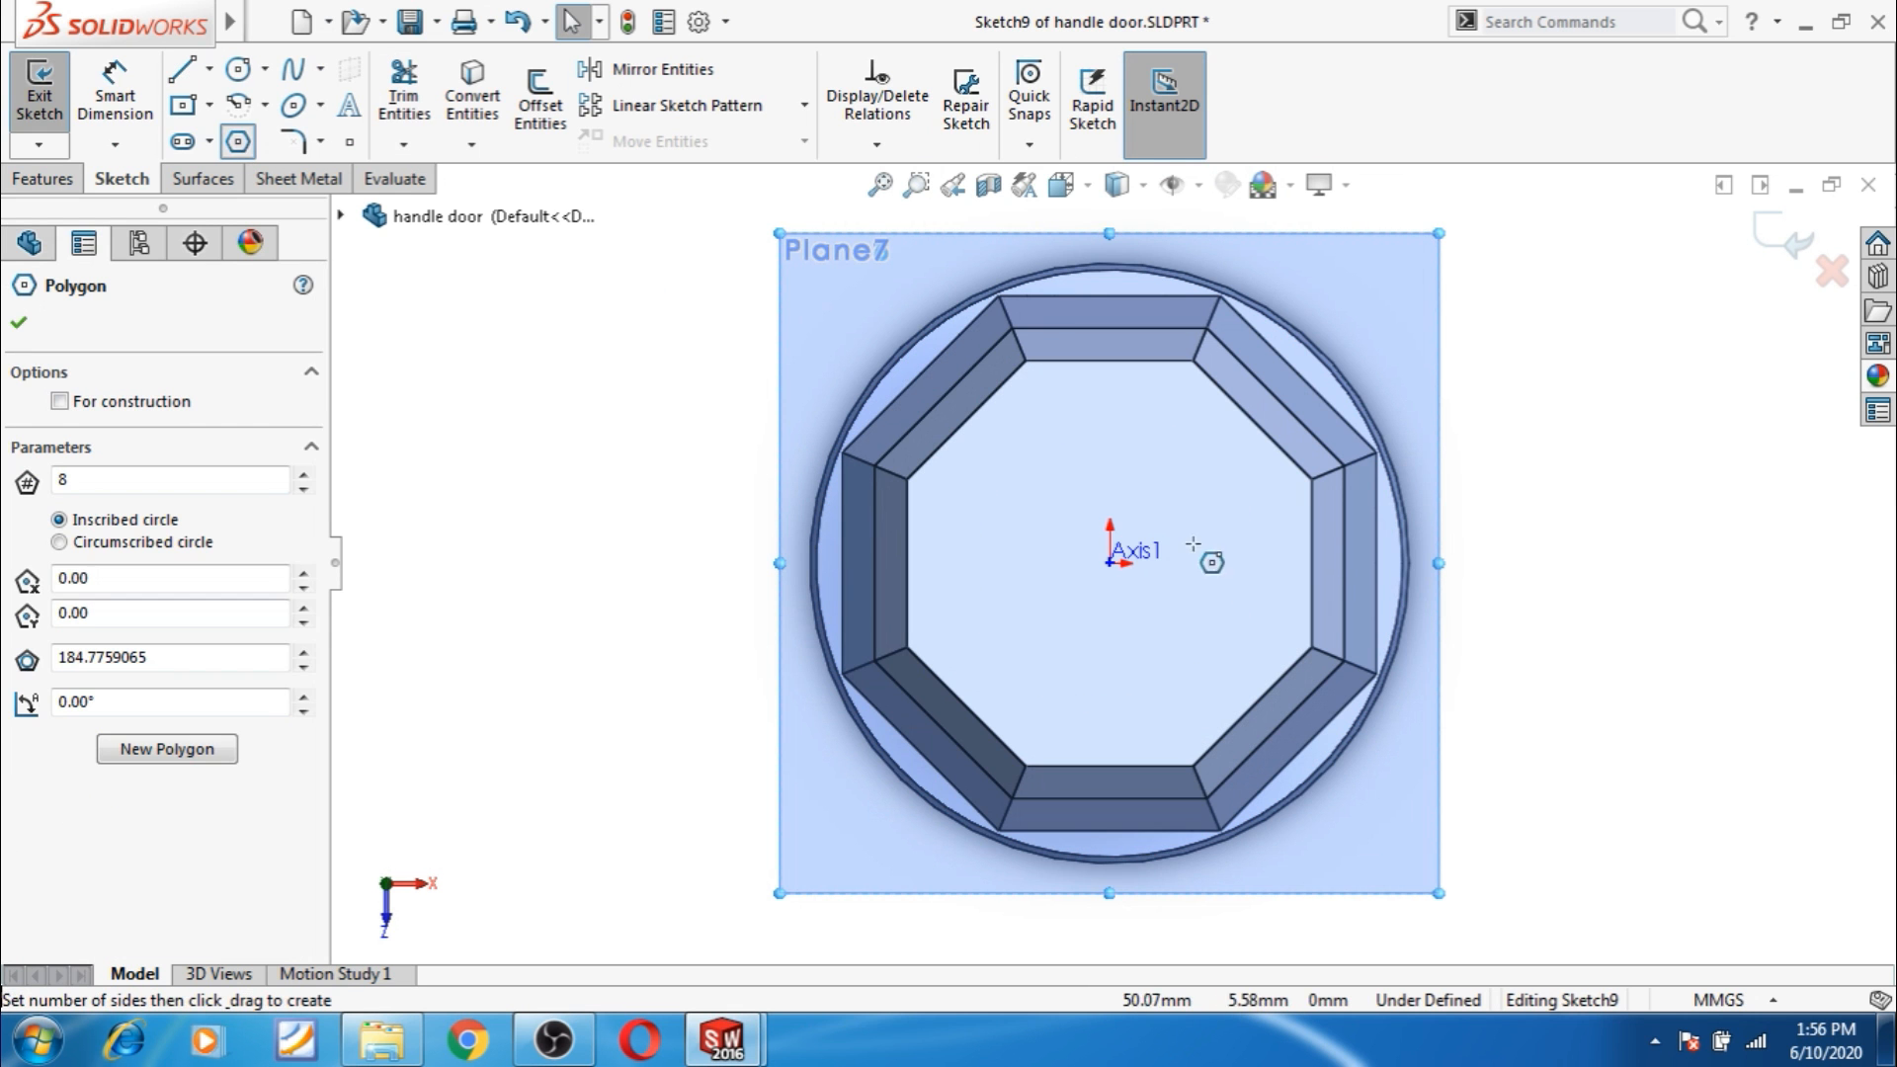
{"action": "left_click", "coordinate": [1109, 563]}
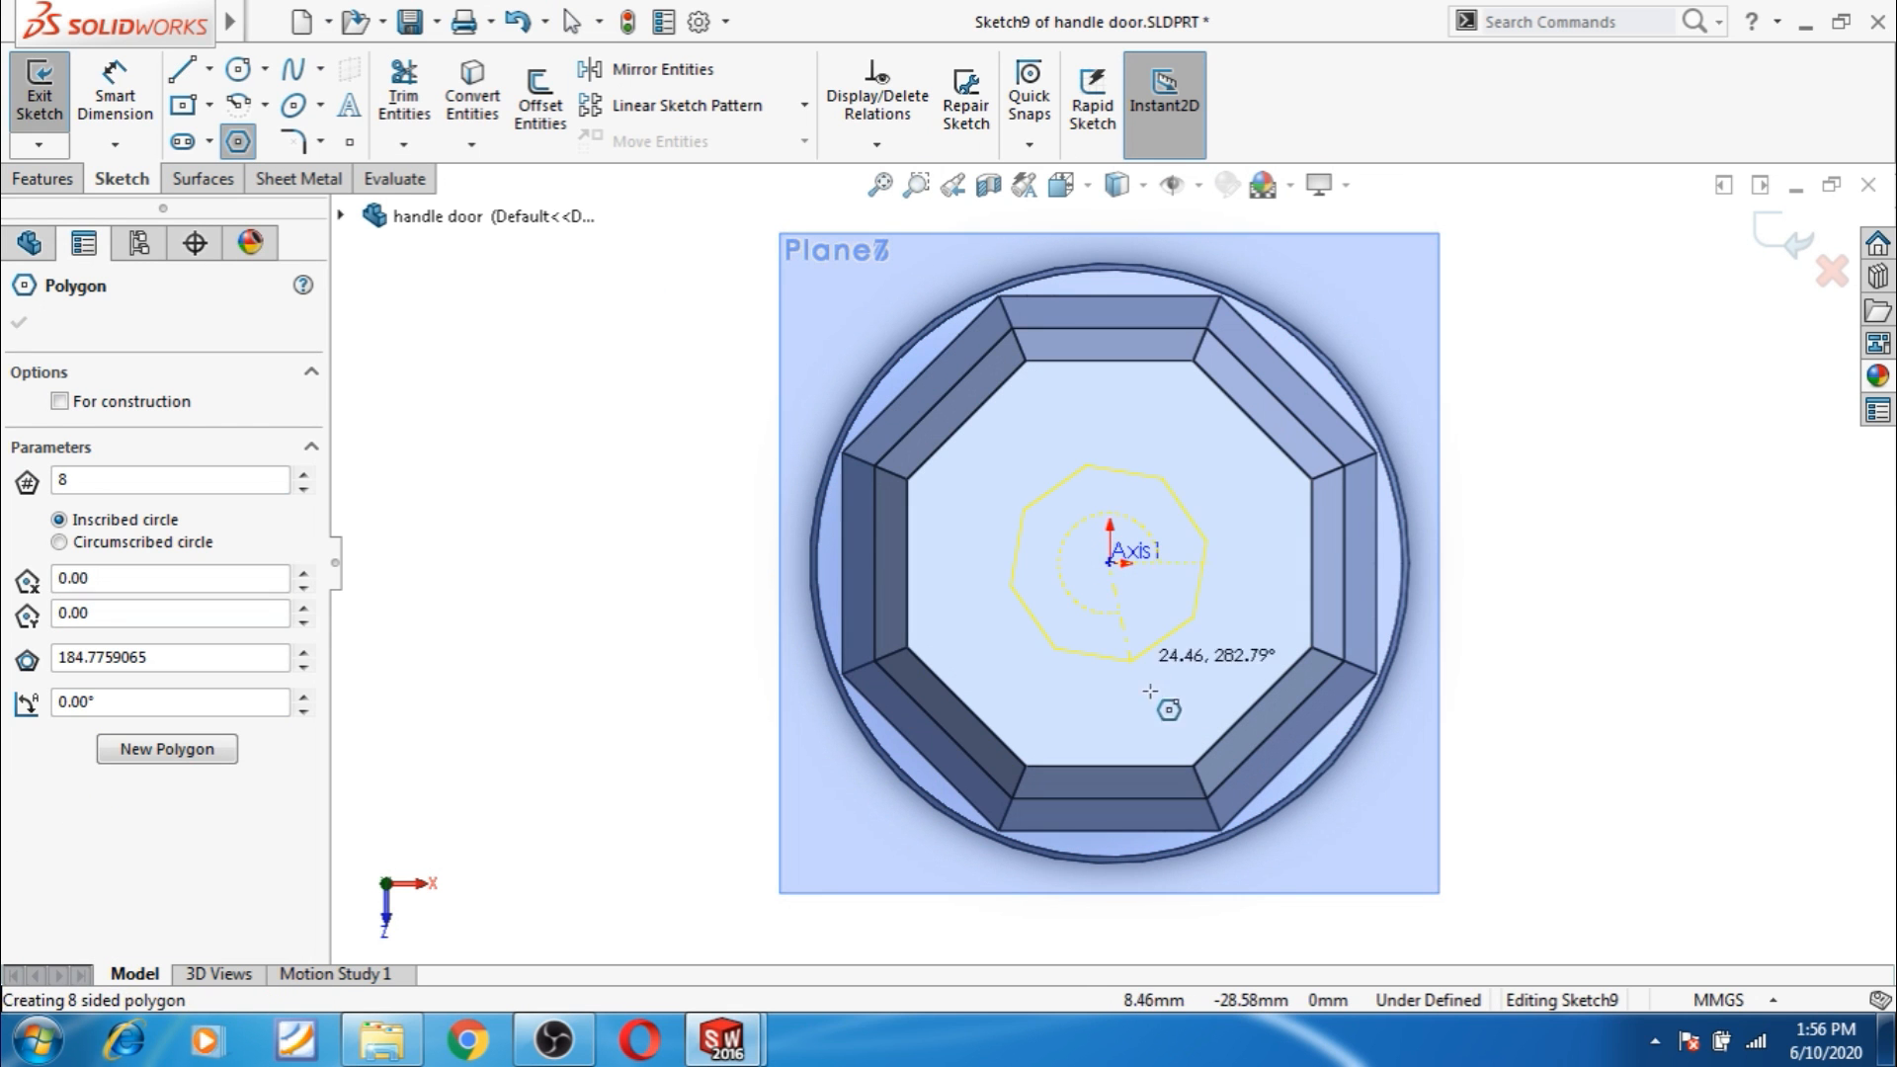
{"action": "left_click", "coordinate": [1171, 712]}
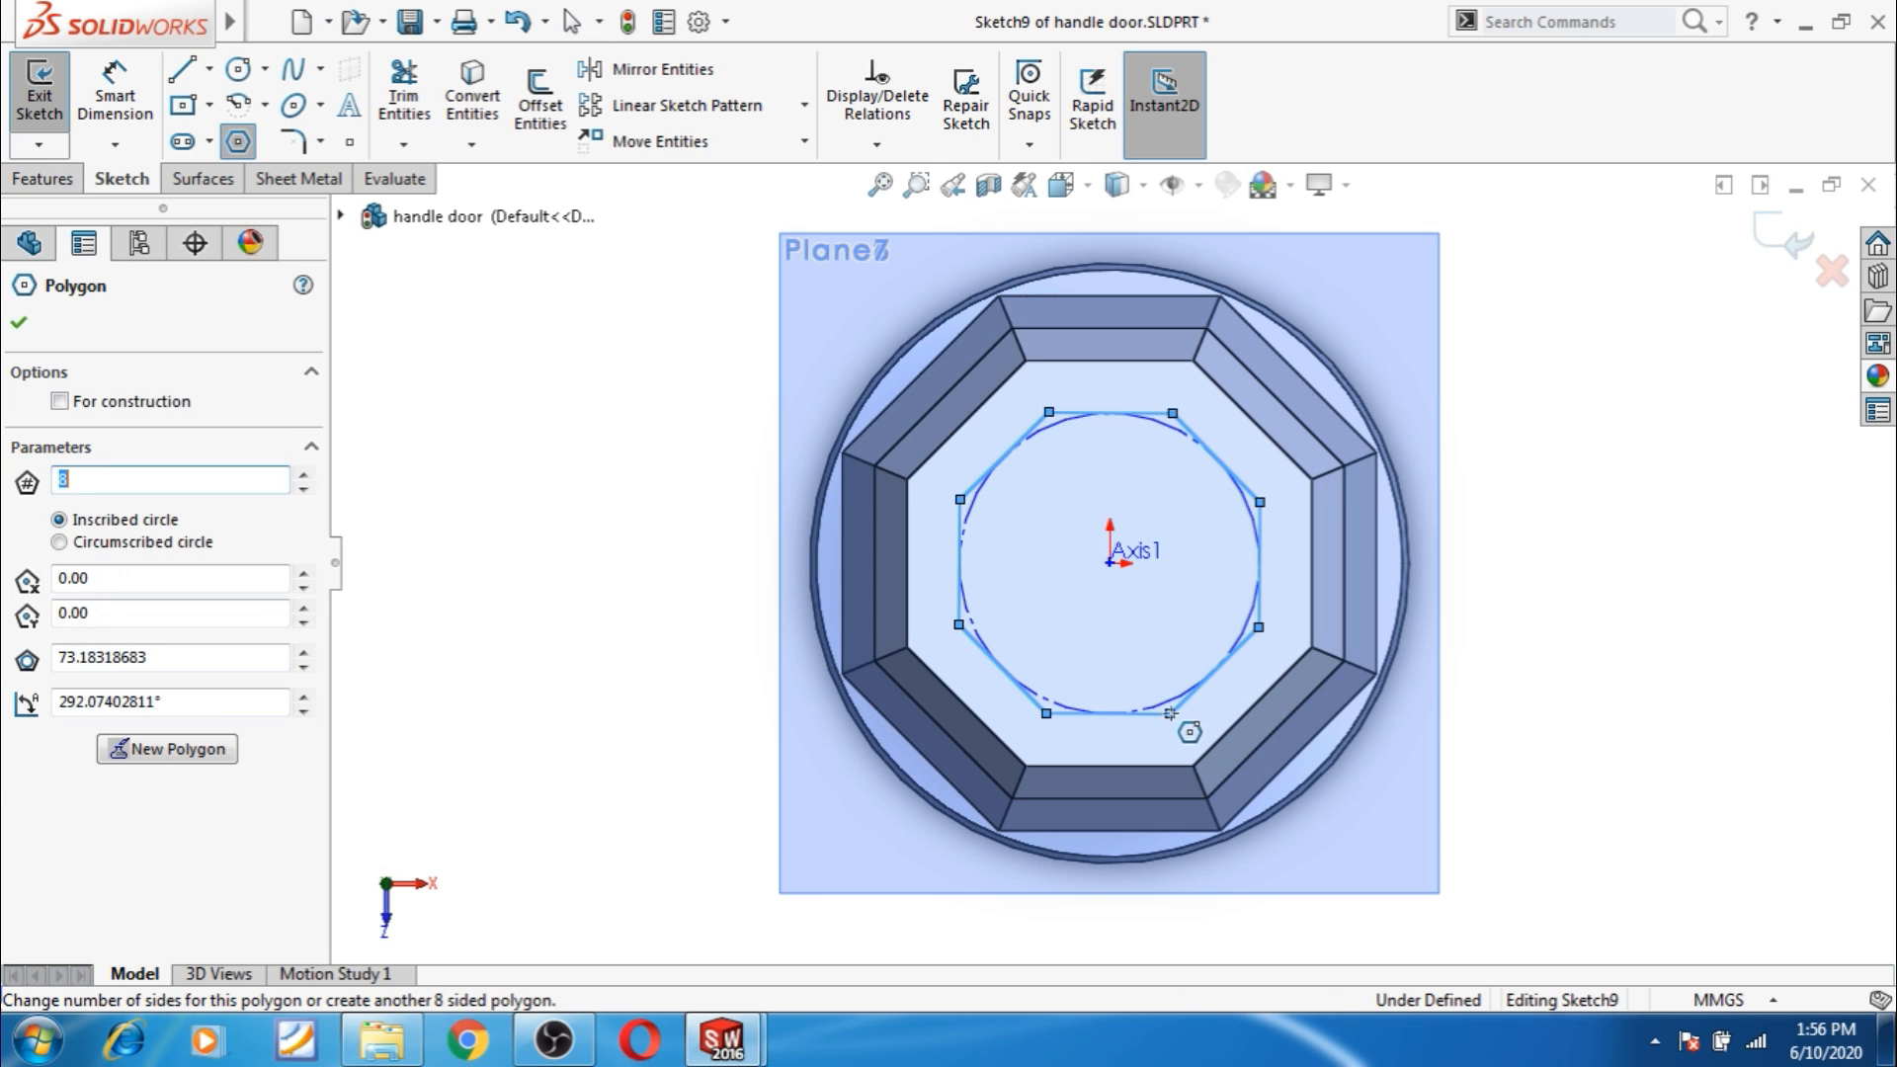
{"action": "key", "text": "Escape"}
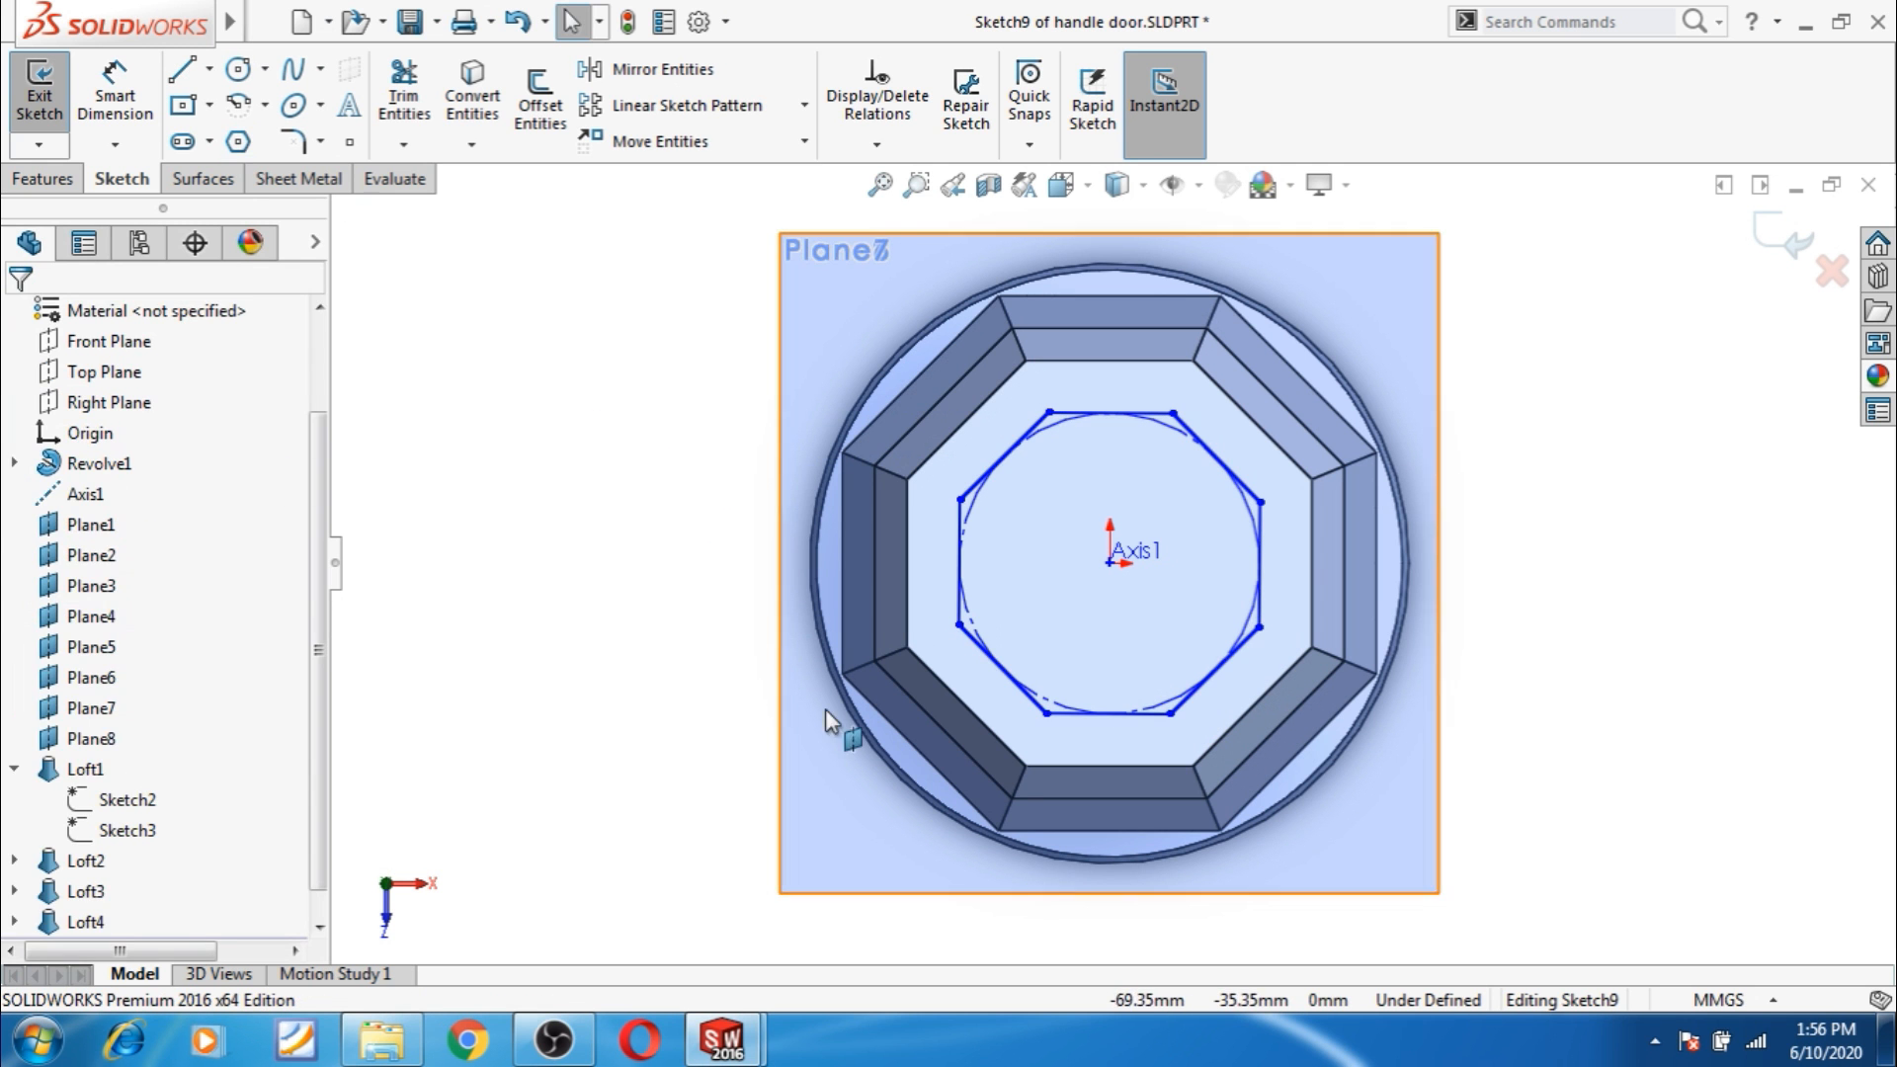
Add a horizontal relation to the lower edge of the octagon on Plane6.
{"action": "left_click", "coordinate": [1146, 714]}
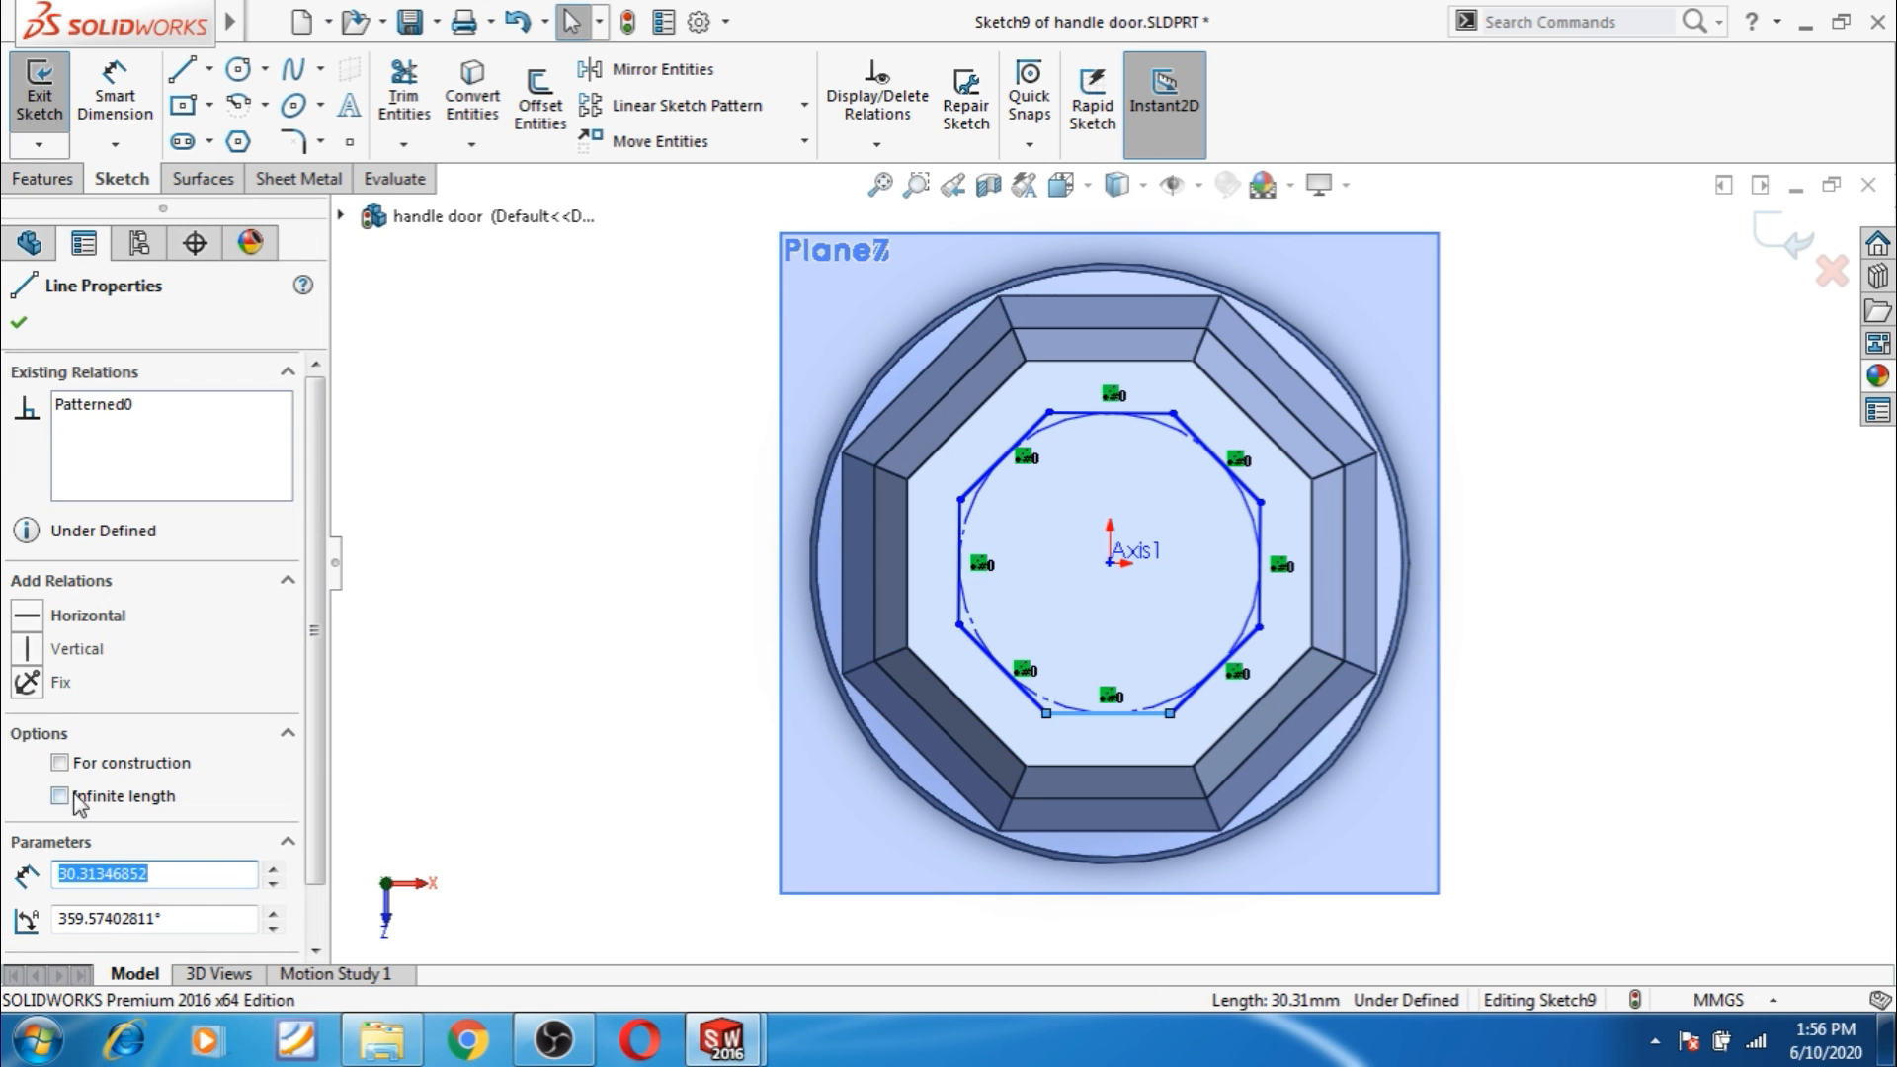
{"action": "left_click", "coordinate": [36, 621]}
{"action": "left_click", "coordinate": [551, 572]}
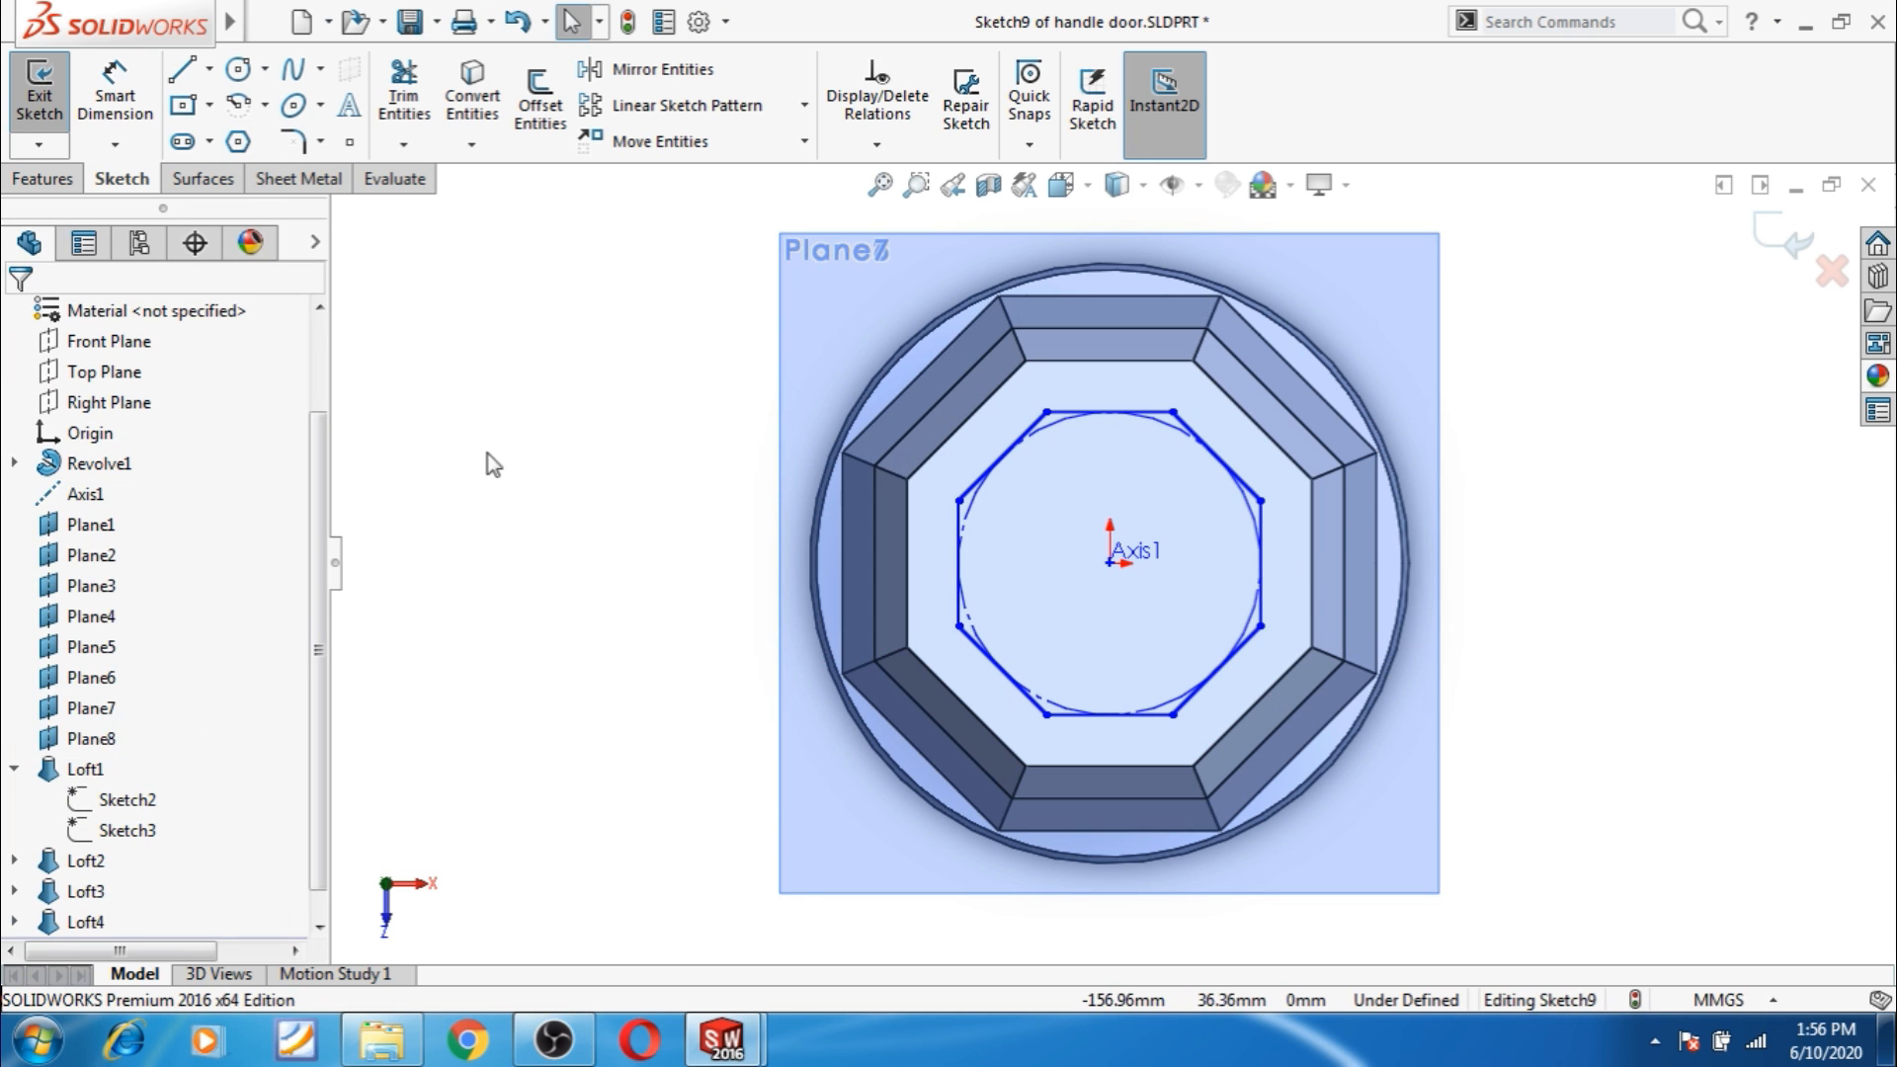
Dimension the vertical distance between two opposite corners of the Plane6 octagon as 69.85 mm and exit the sketch.
{"action": "left_click", "coordinate": [146, 119]}
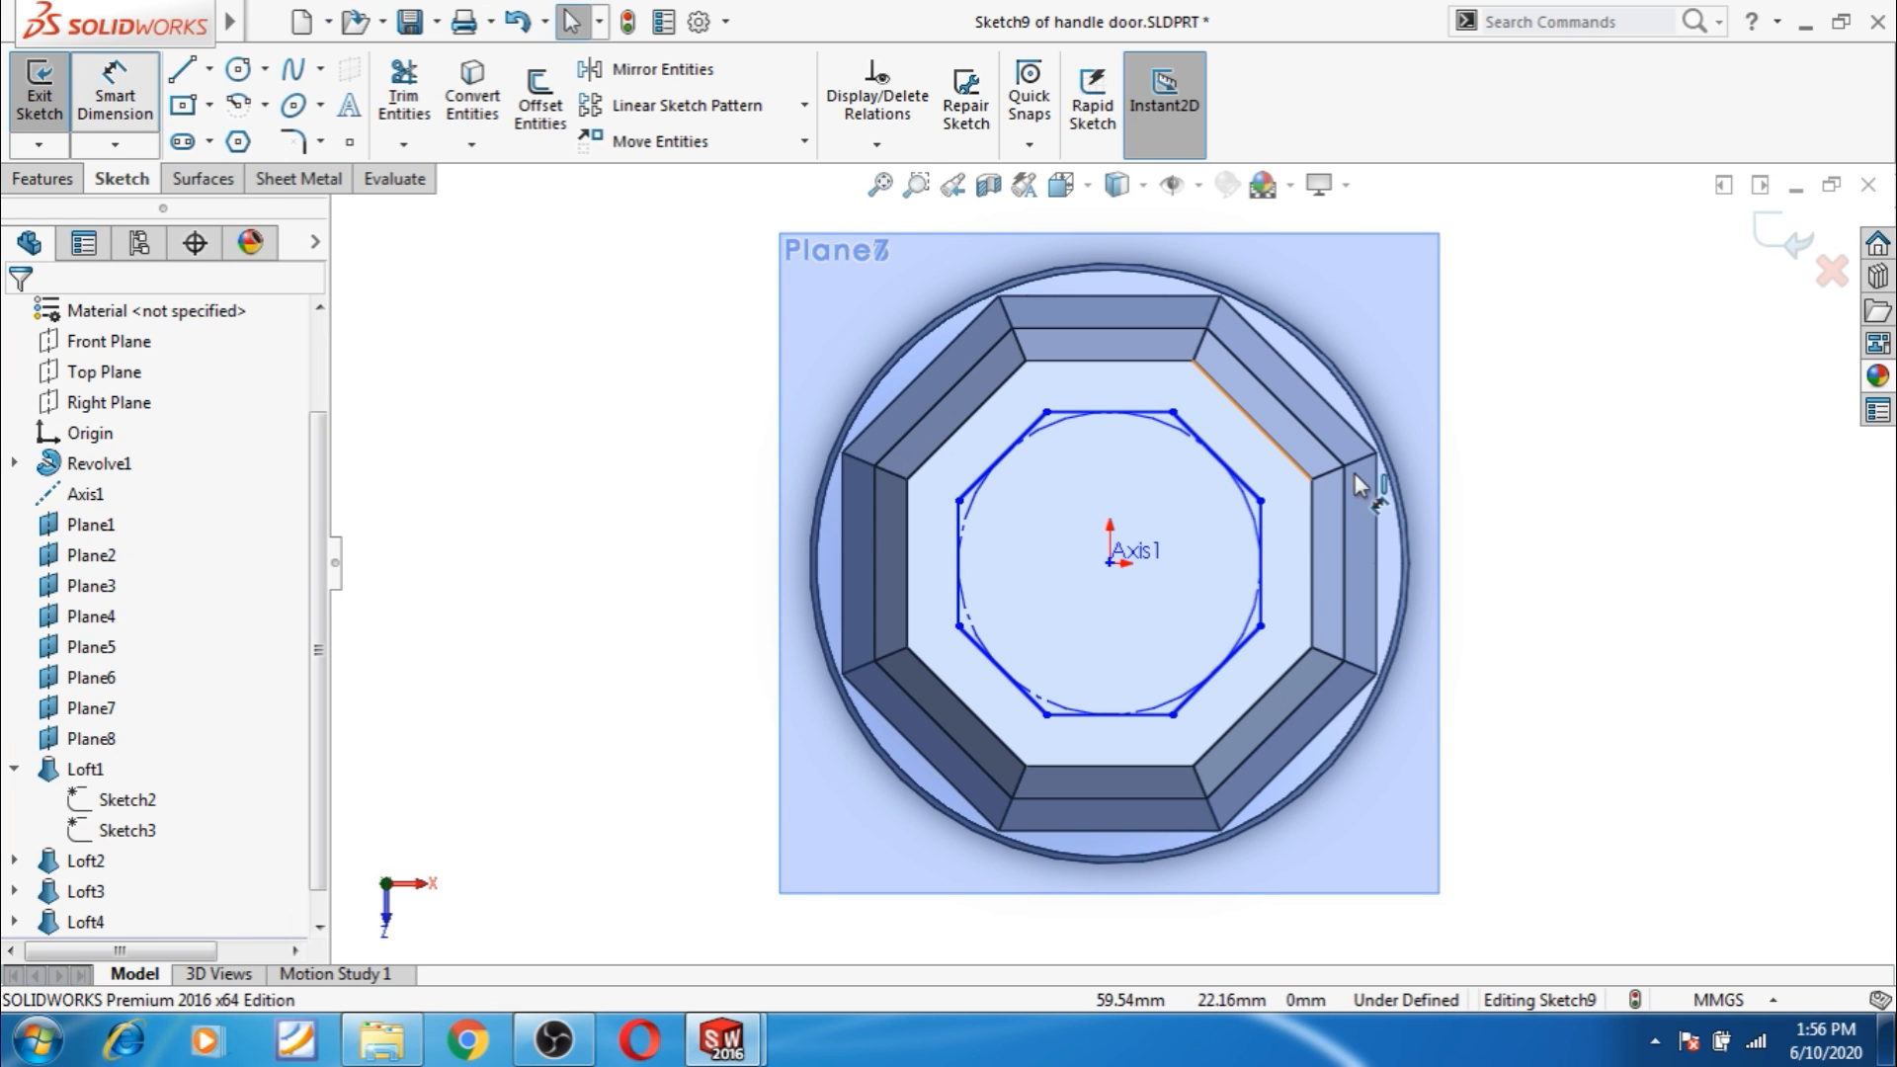
{"action": "left_click", "coordinate": [1172, 411]}
{"action": "left_click", "coordinate": [1173, 715]}
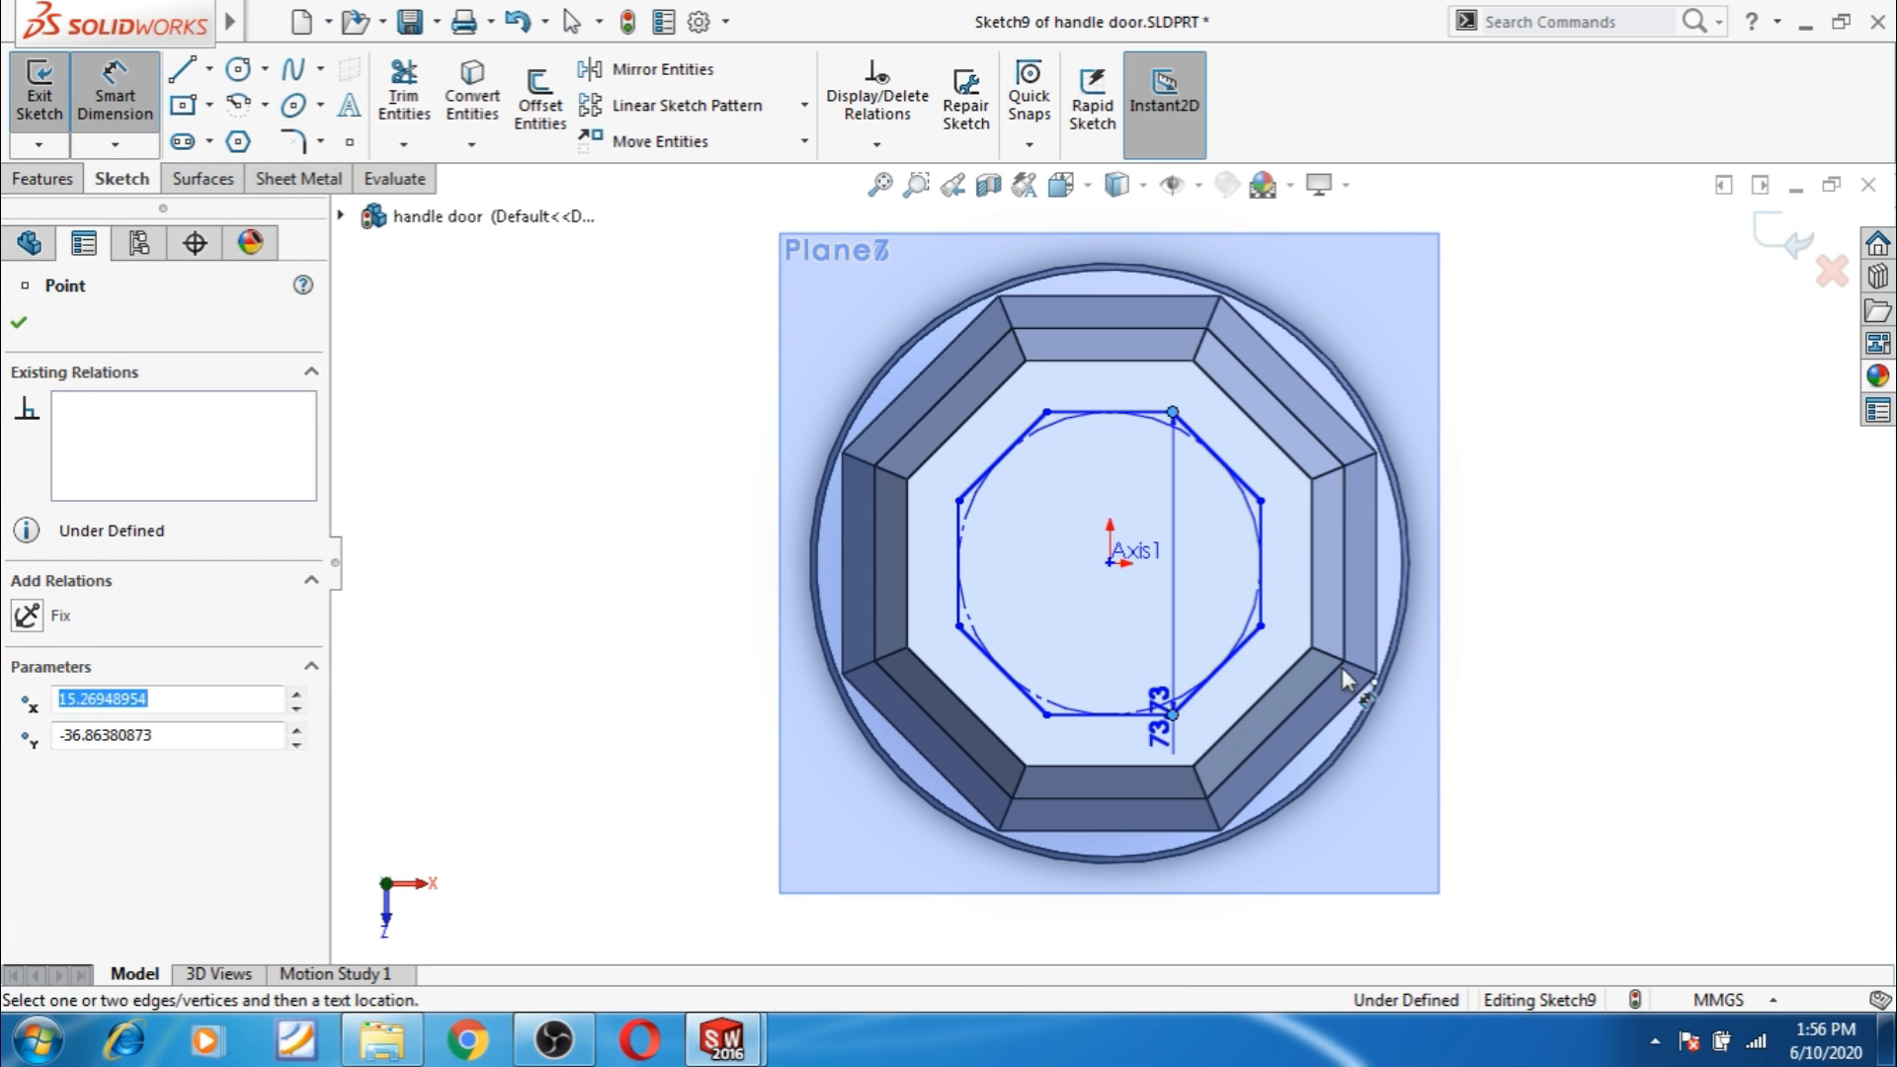
{"action": "left_click", "coordinate": [1572, 644]}
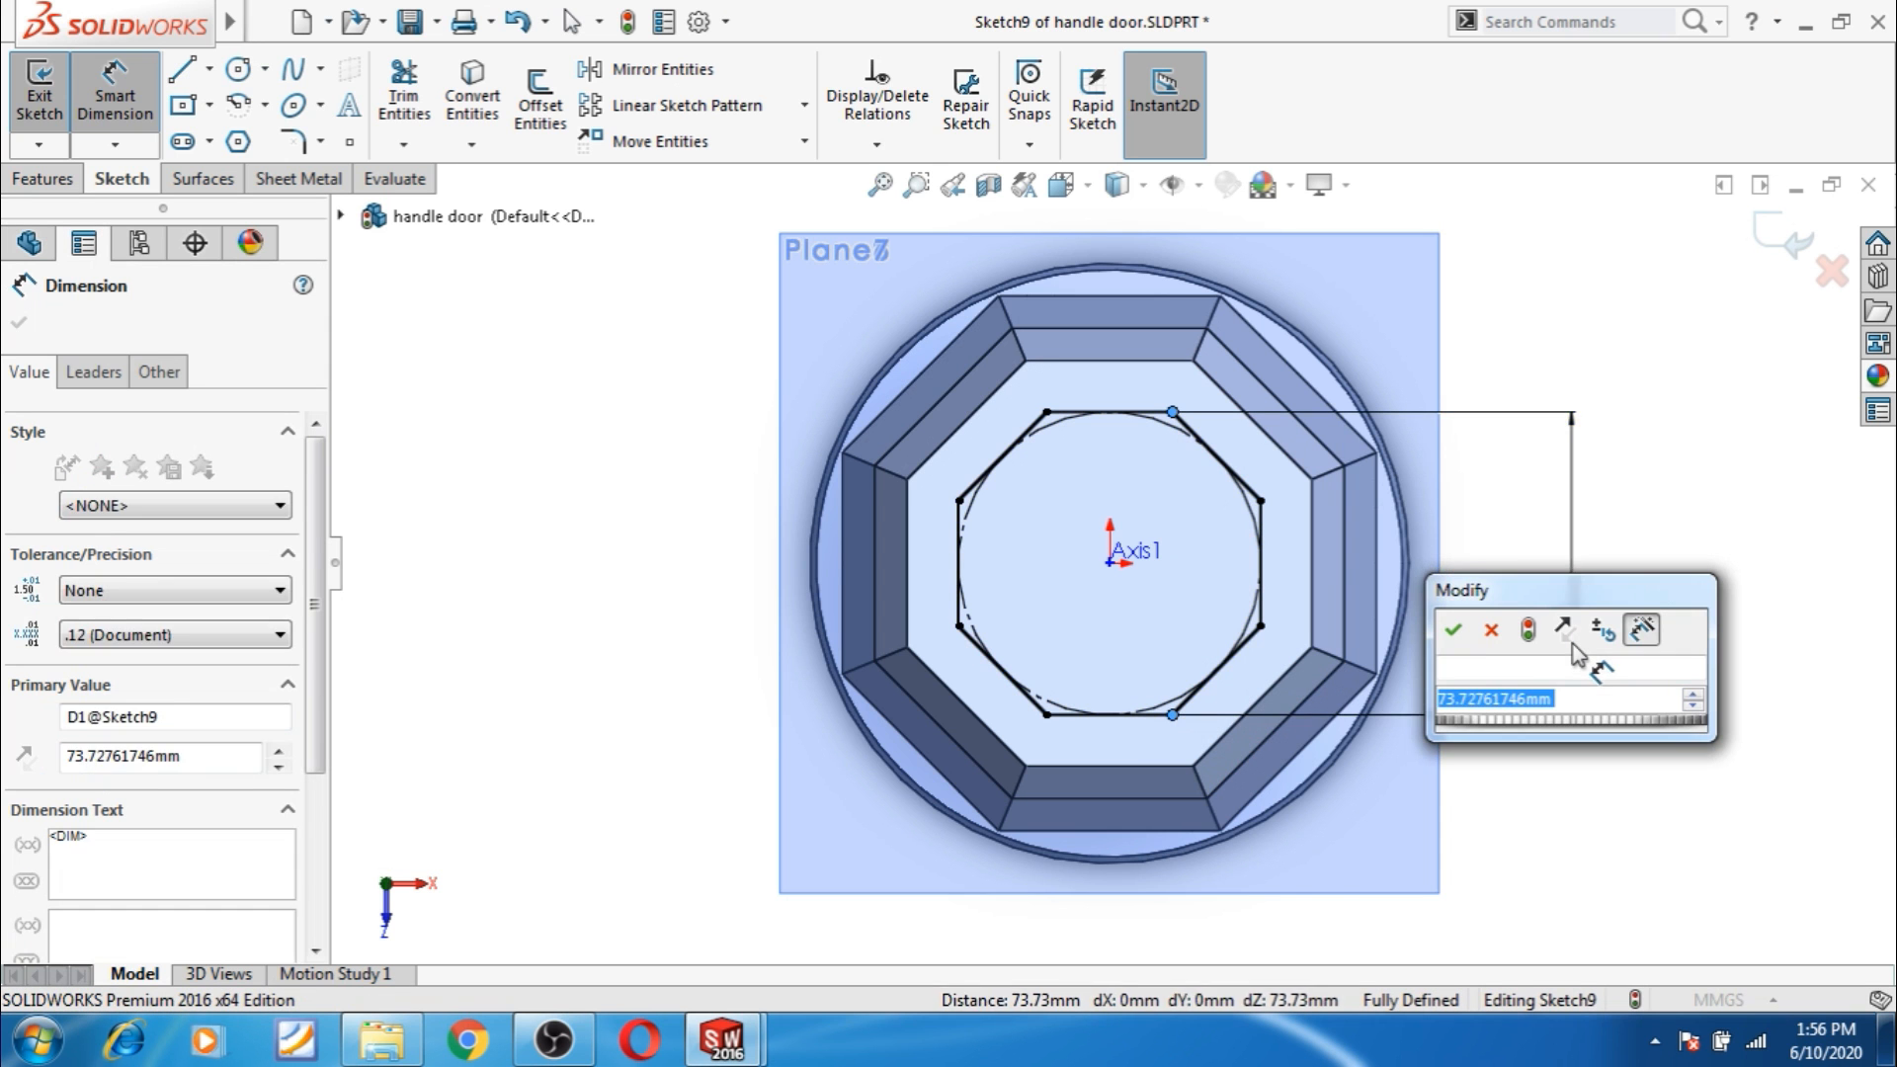
{"action": "type", "text": "69."}
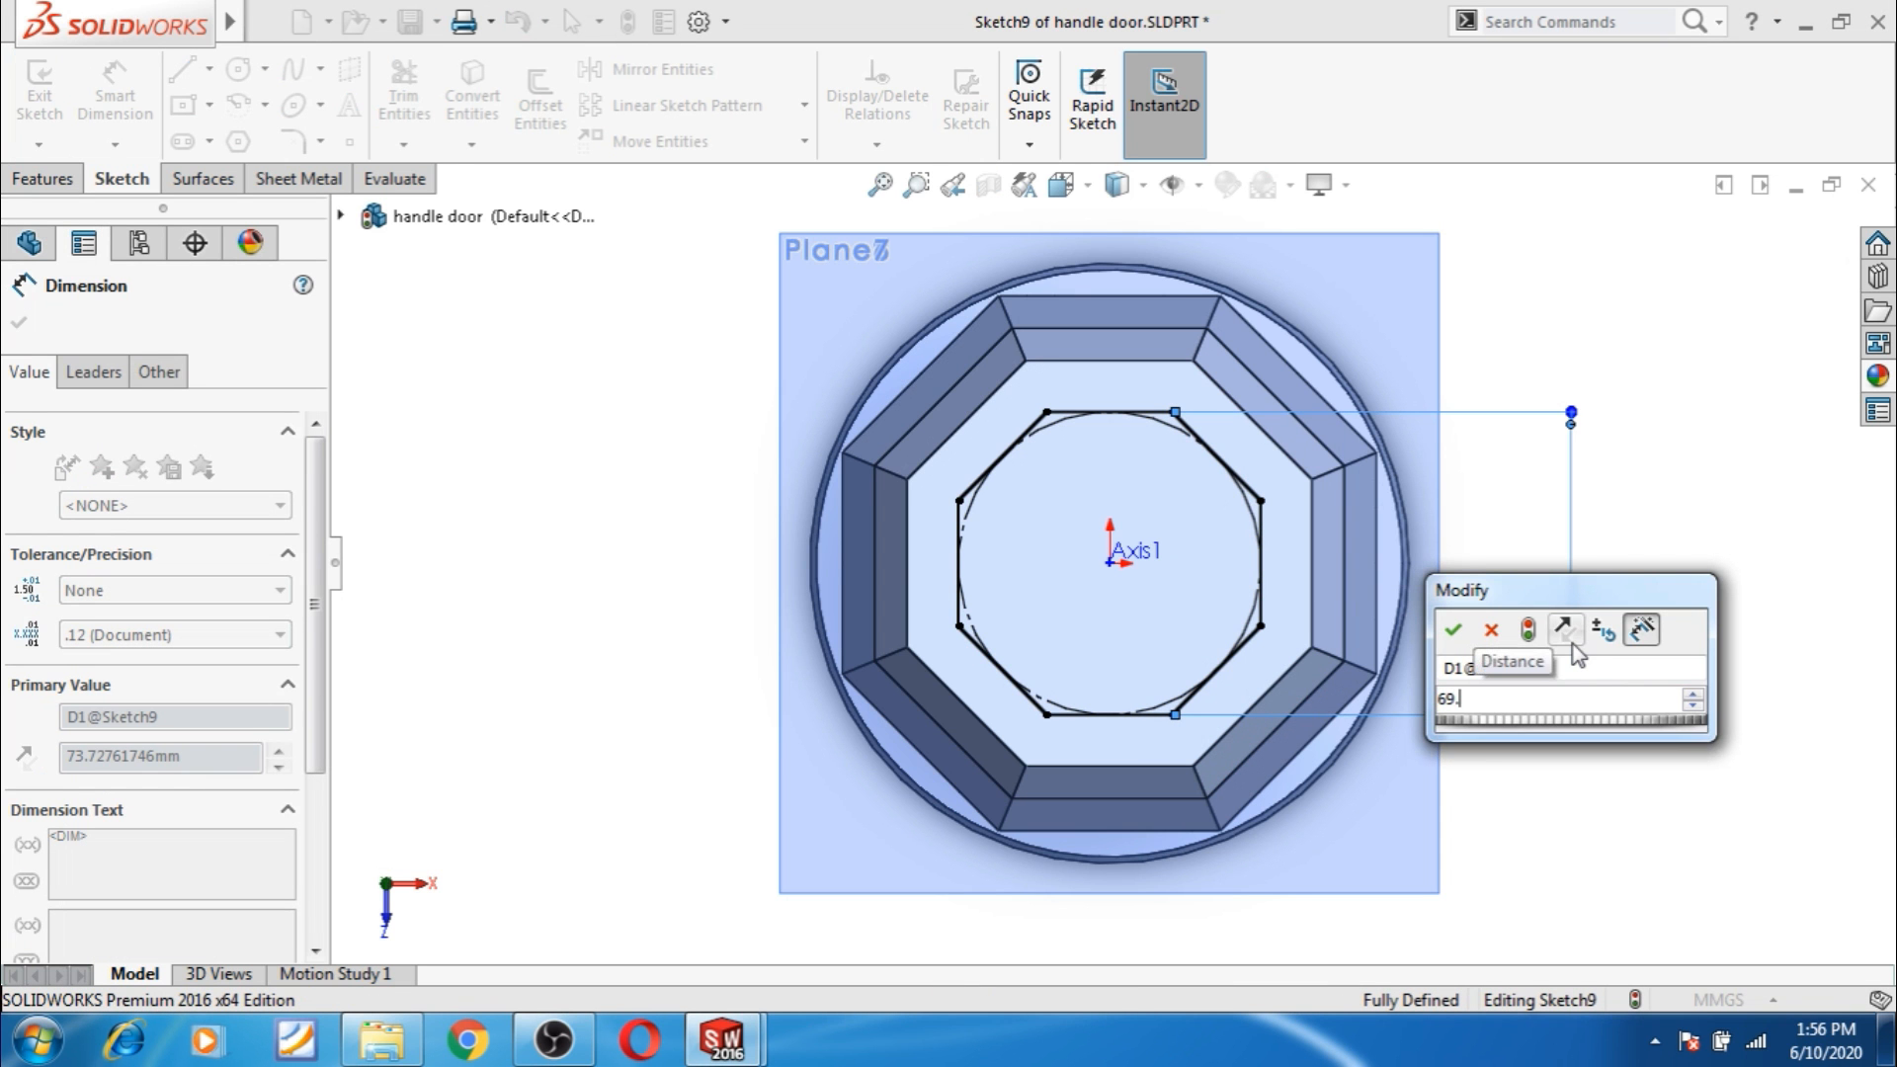
{"action": "type", "text": "85"}
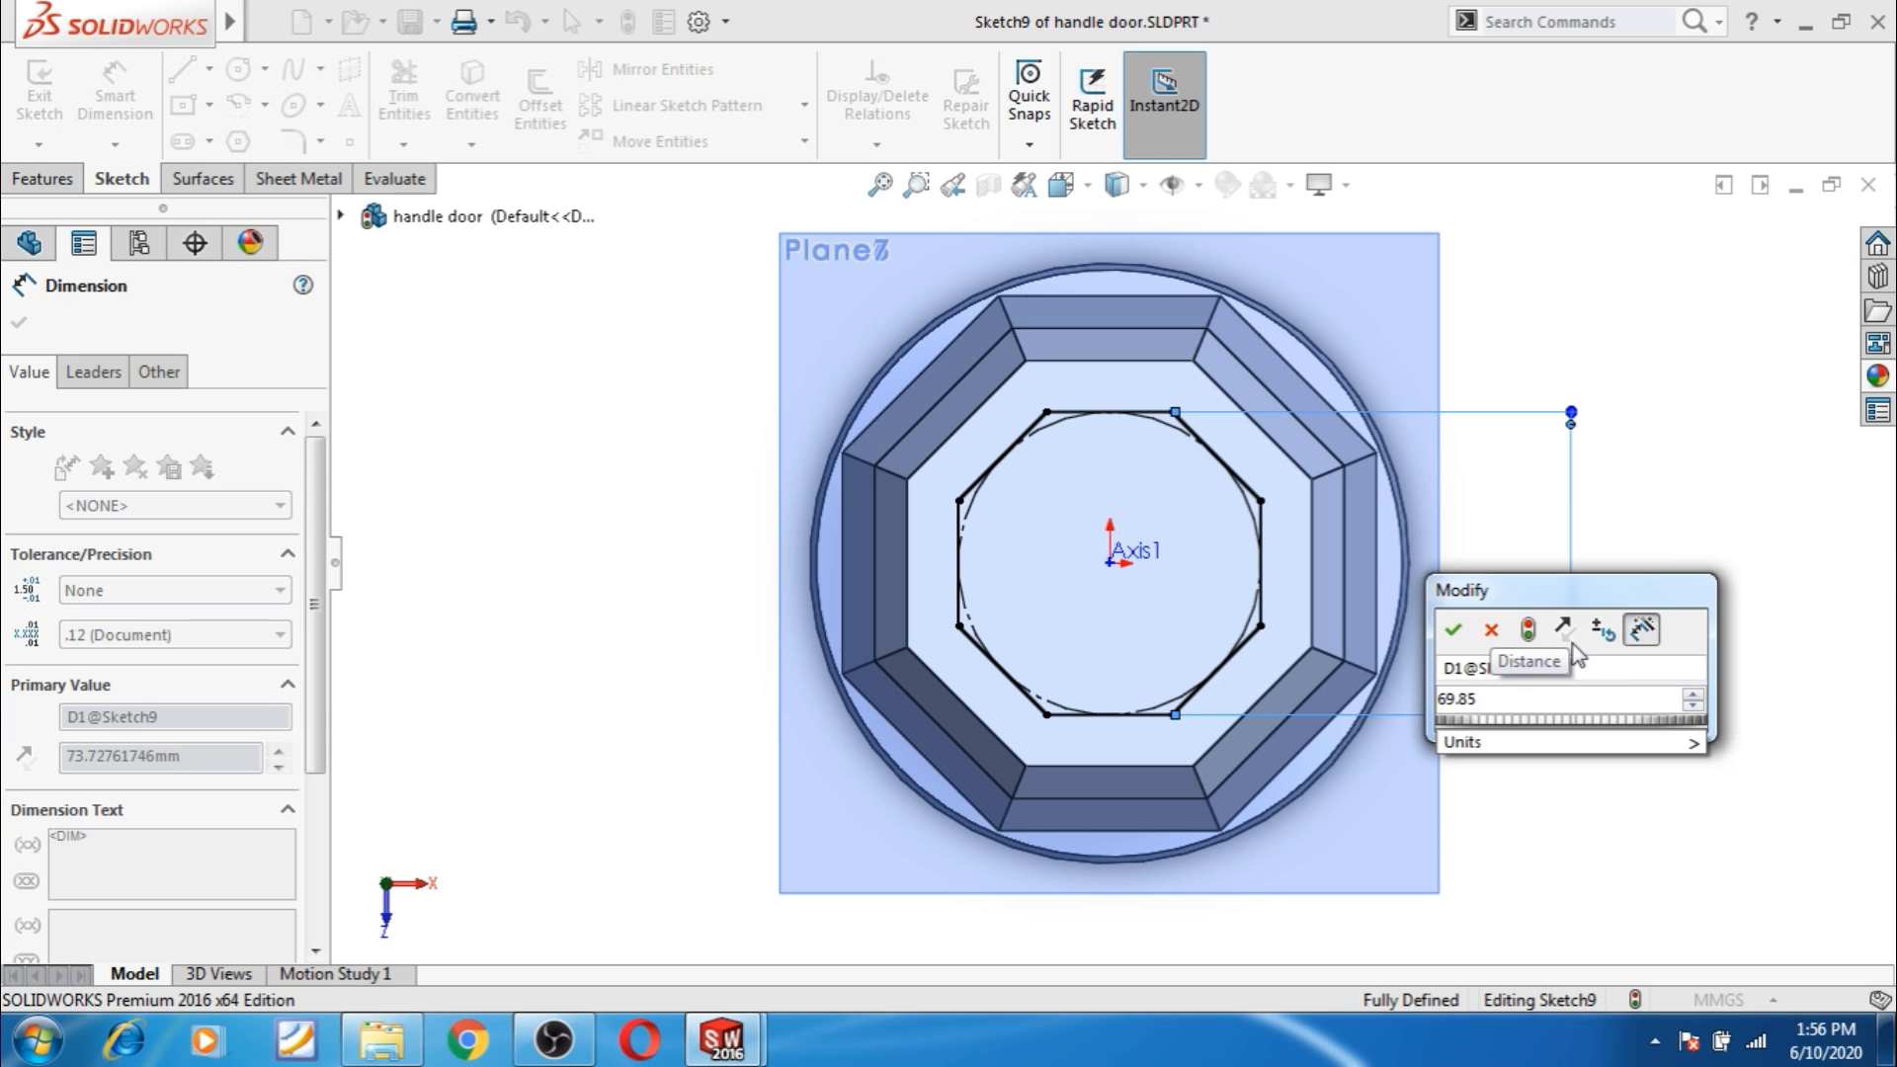
{"action": "key", "text": "Return"}
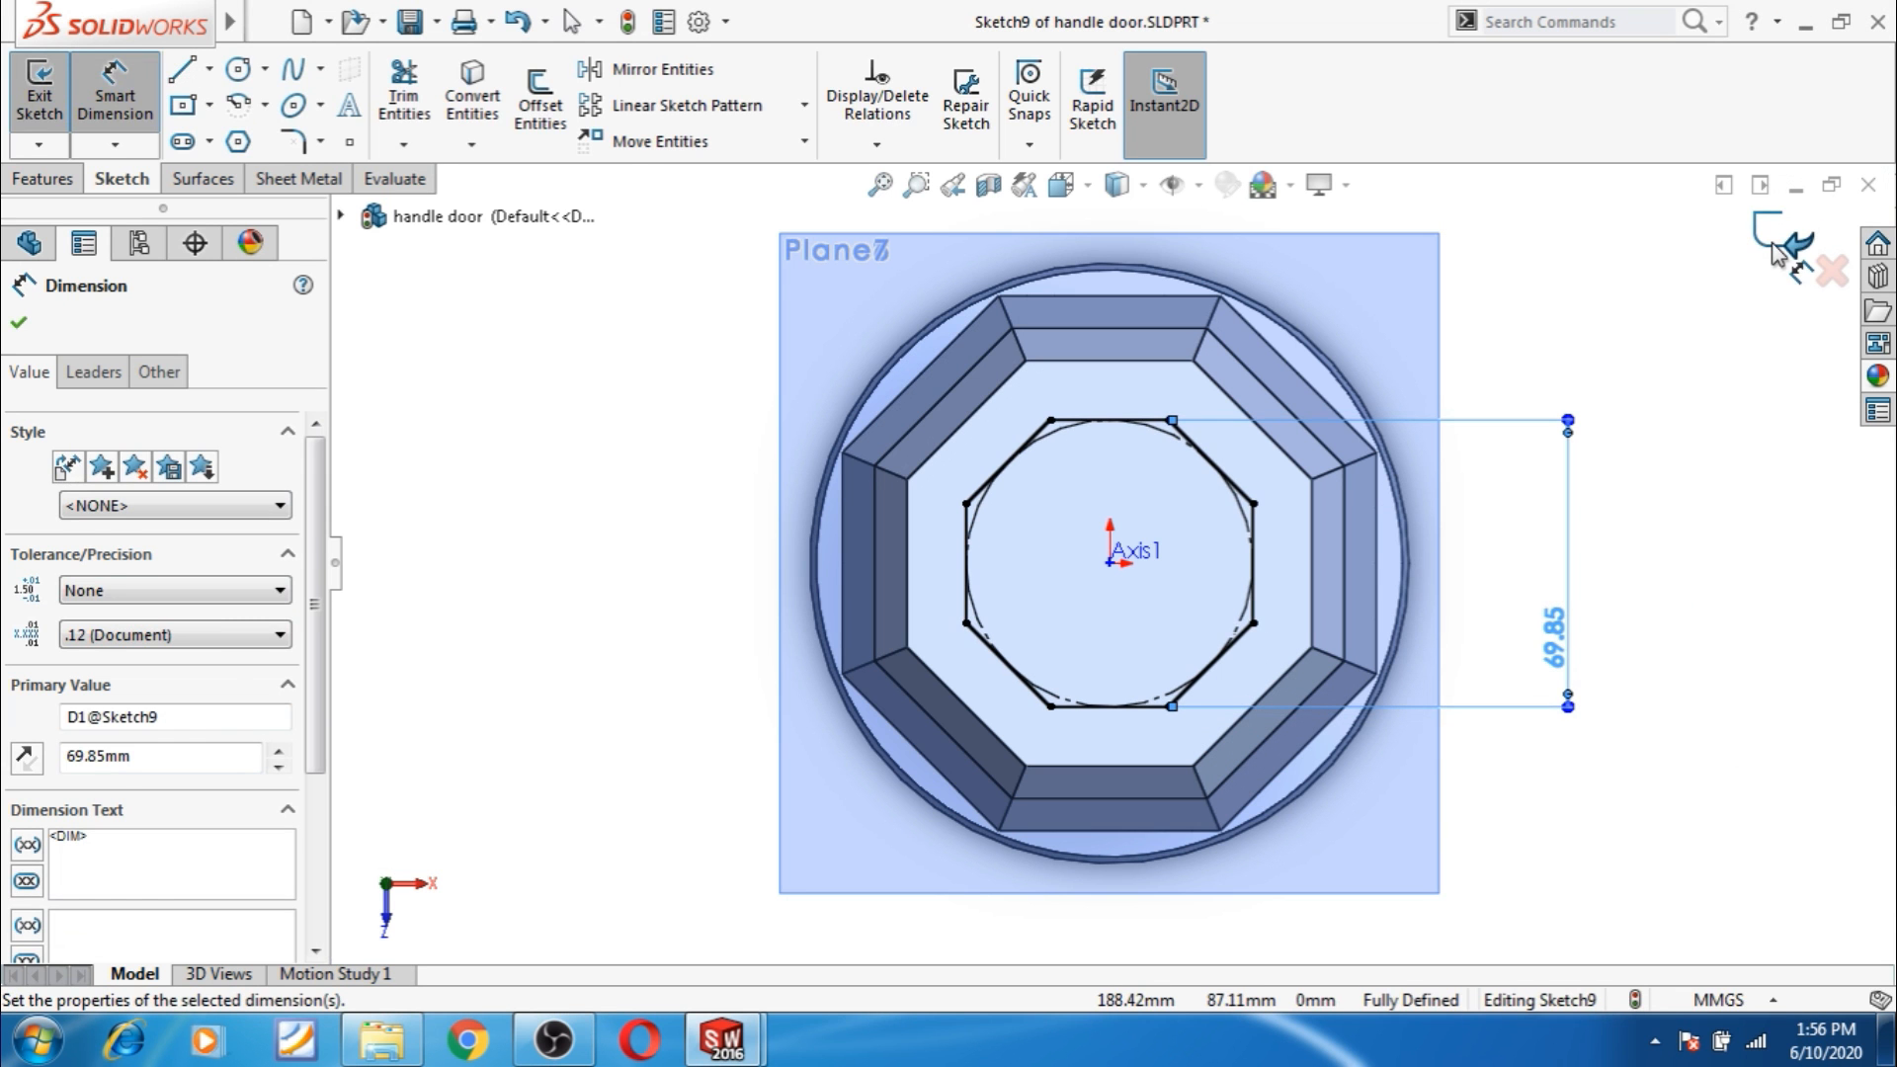
{"action": "left_click", "coordinate": [1773, 247]}
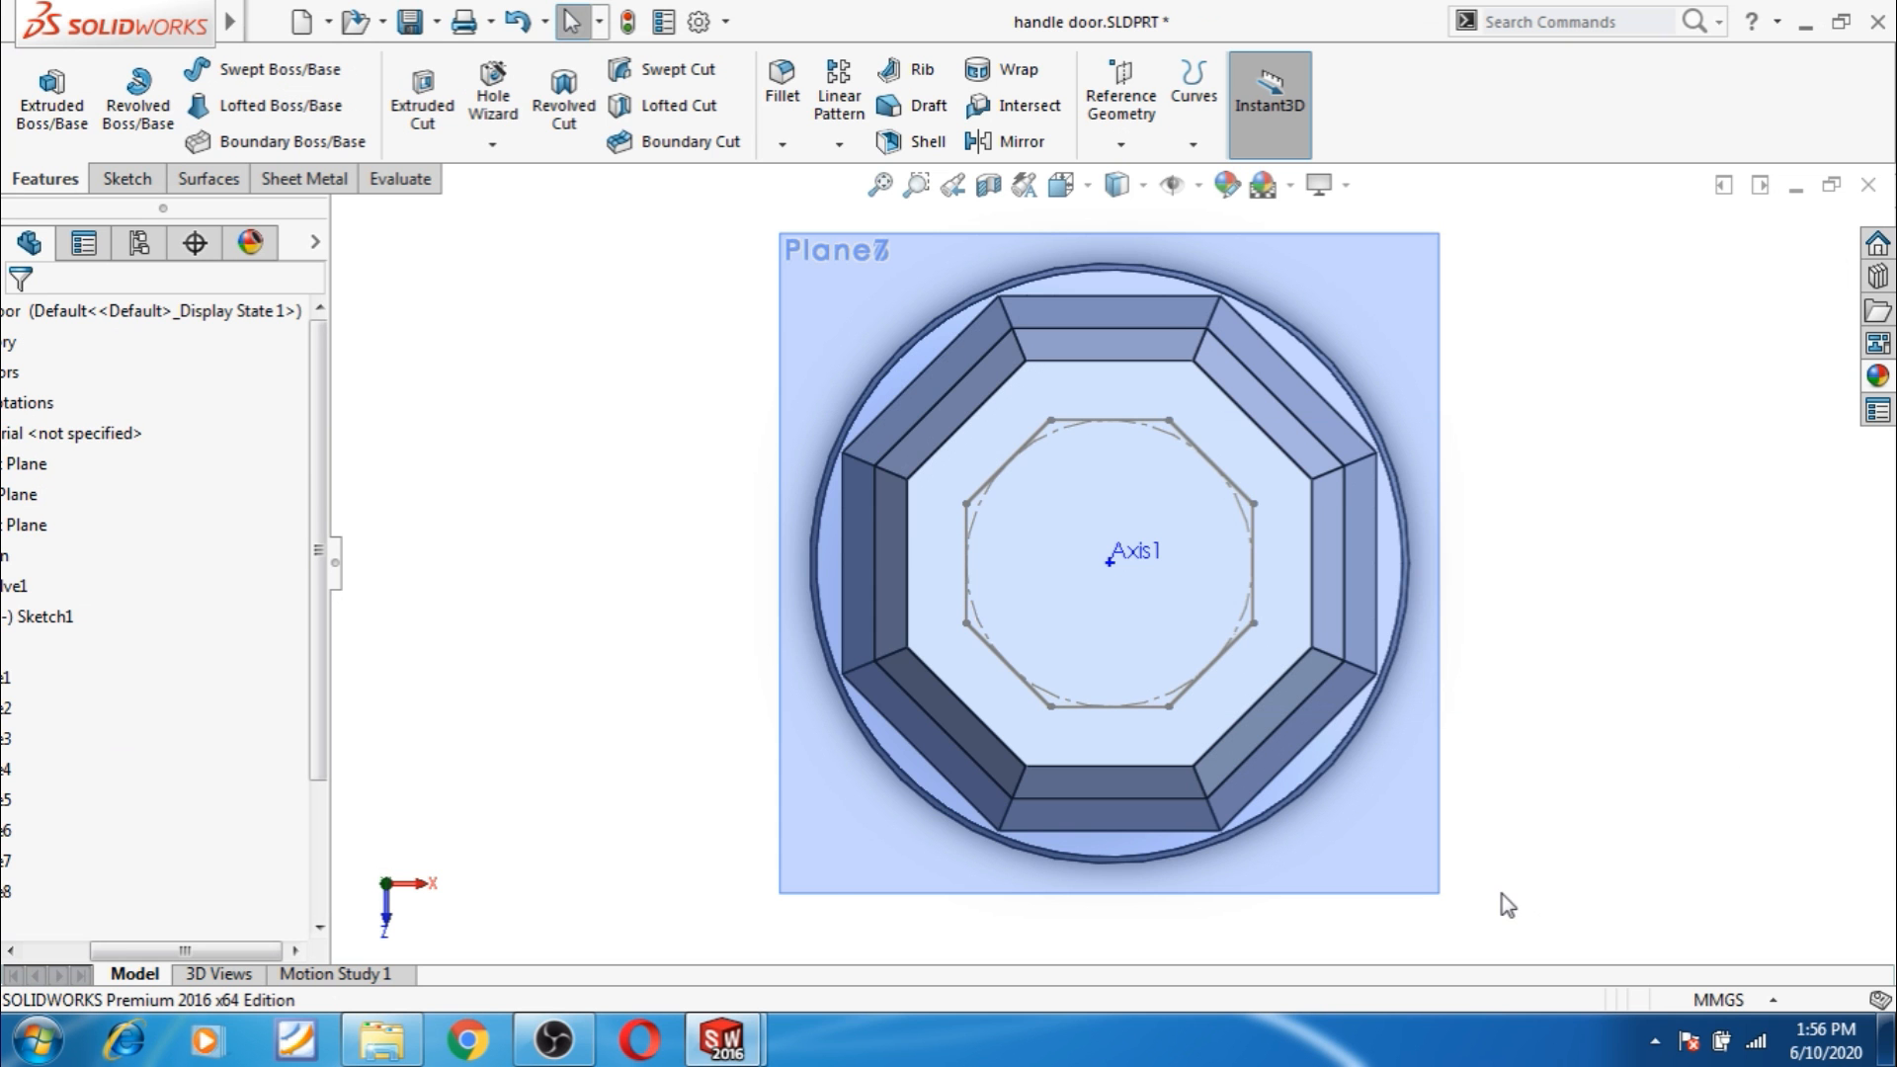
Loft a boss from the knob's top face to the octagon on Plane6, picking matching front corners.
{"action": "middle_click_drag", "start_coordinate": [1559, 858], "coordinate": [1545, 414]}
{"action": "scroll", "coordinate": [1537, 563], "scroll_direction": "up", "scroll_amount": 2}
{"action": "scroll", "coordinate": [1120, 379], "scroll_direction": "down", "scroll_amount": 3}
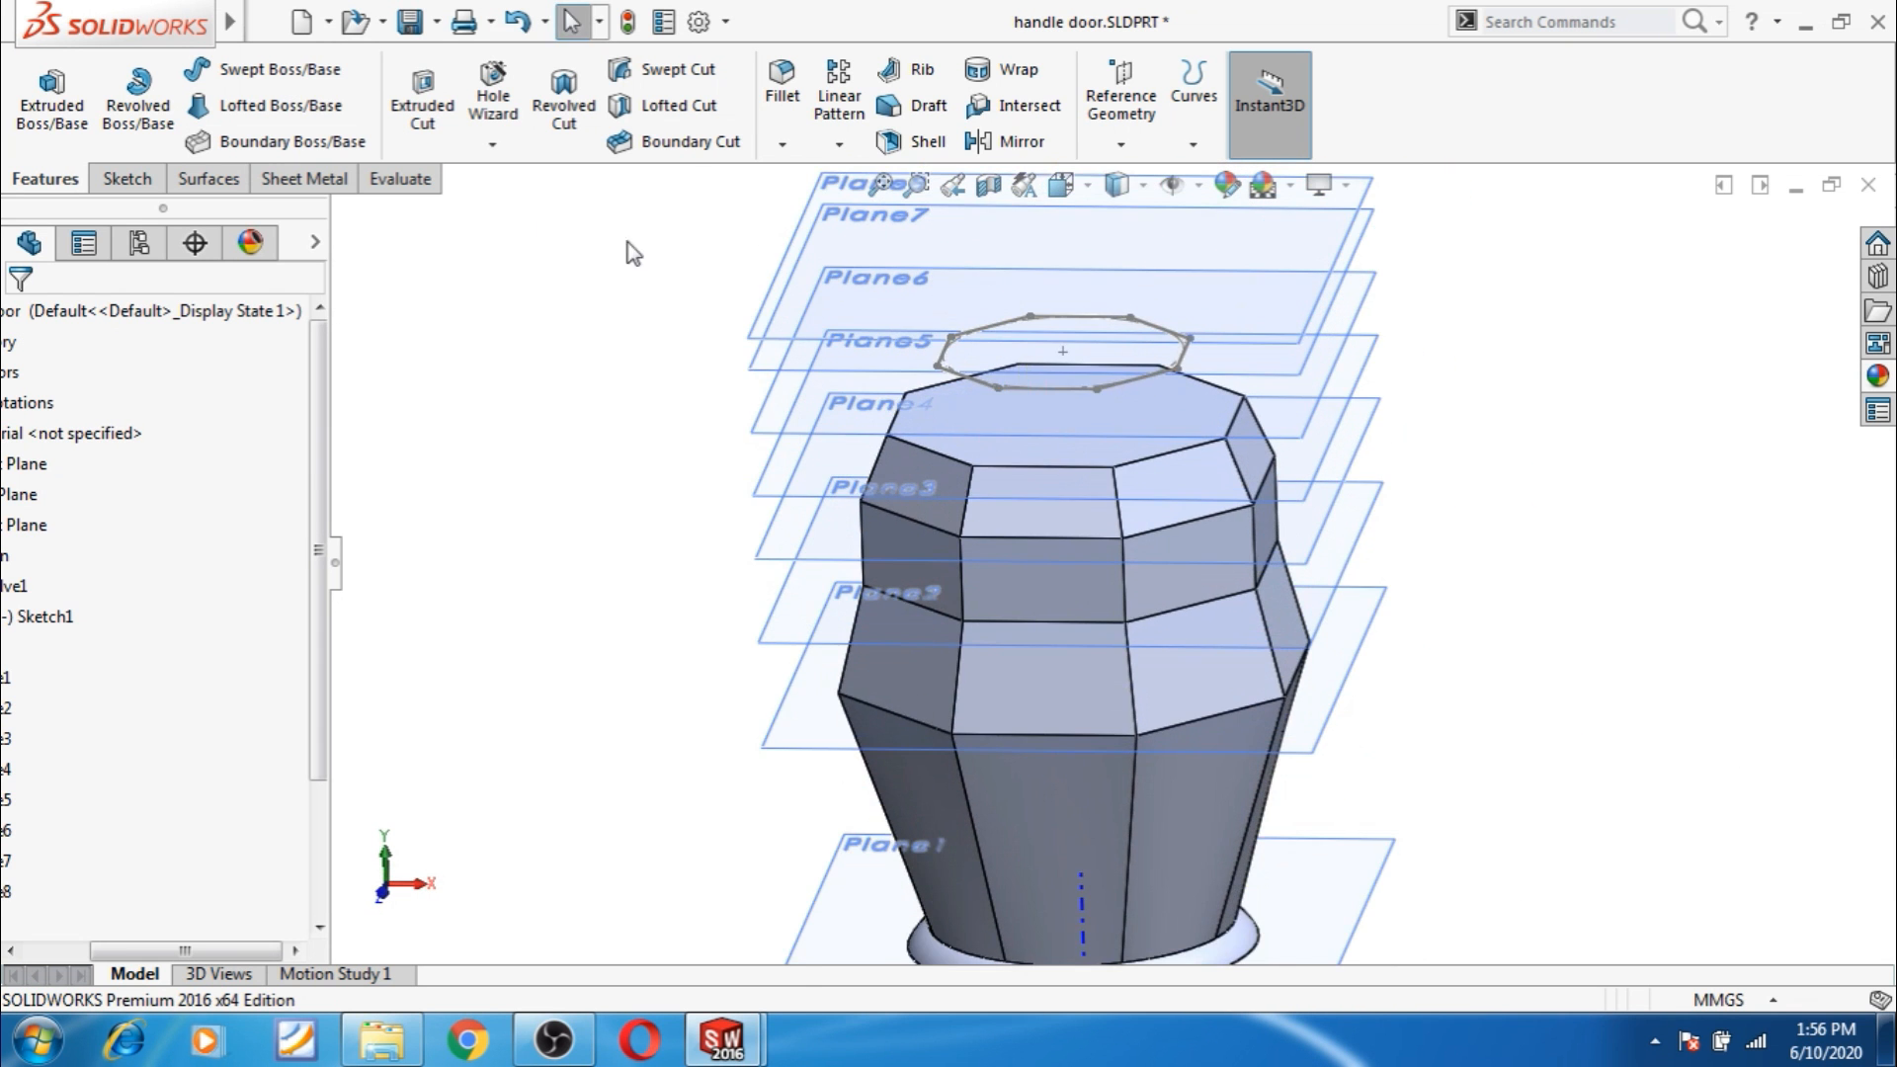
{"action": "left_click", "coordinate": [233, 109]}
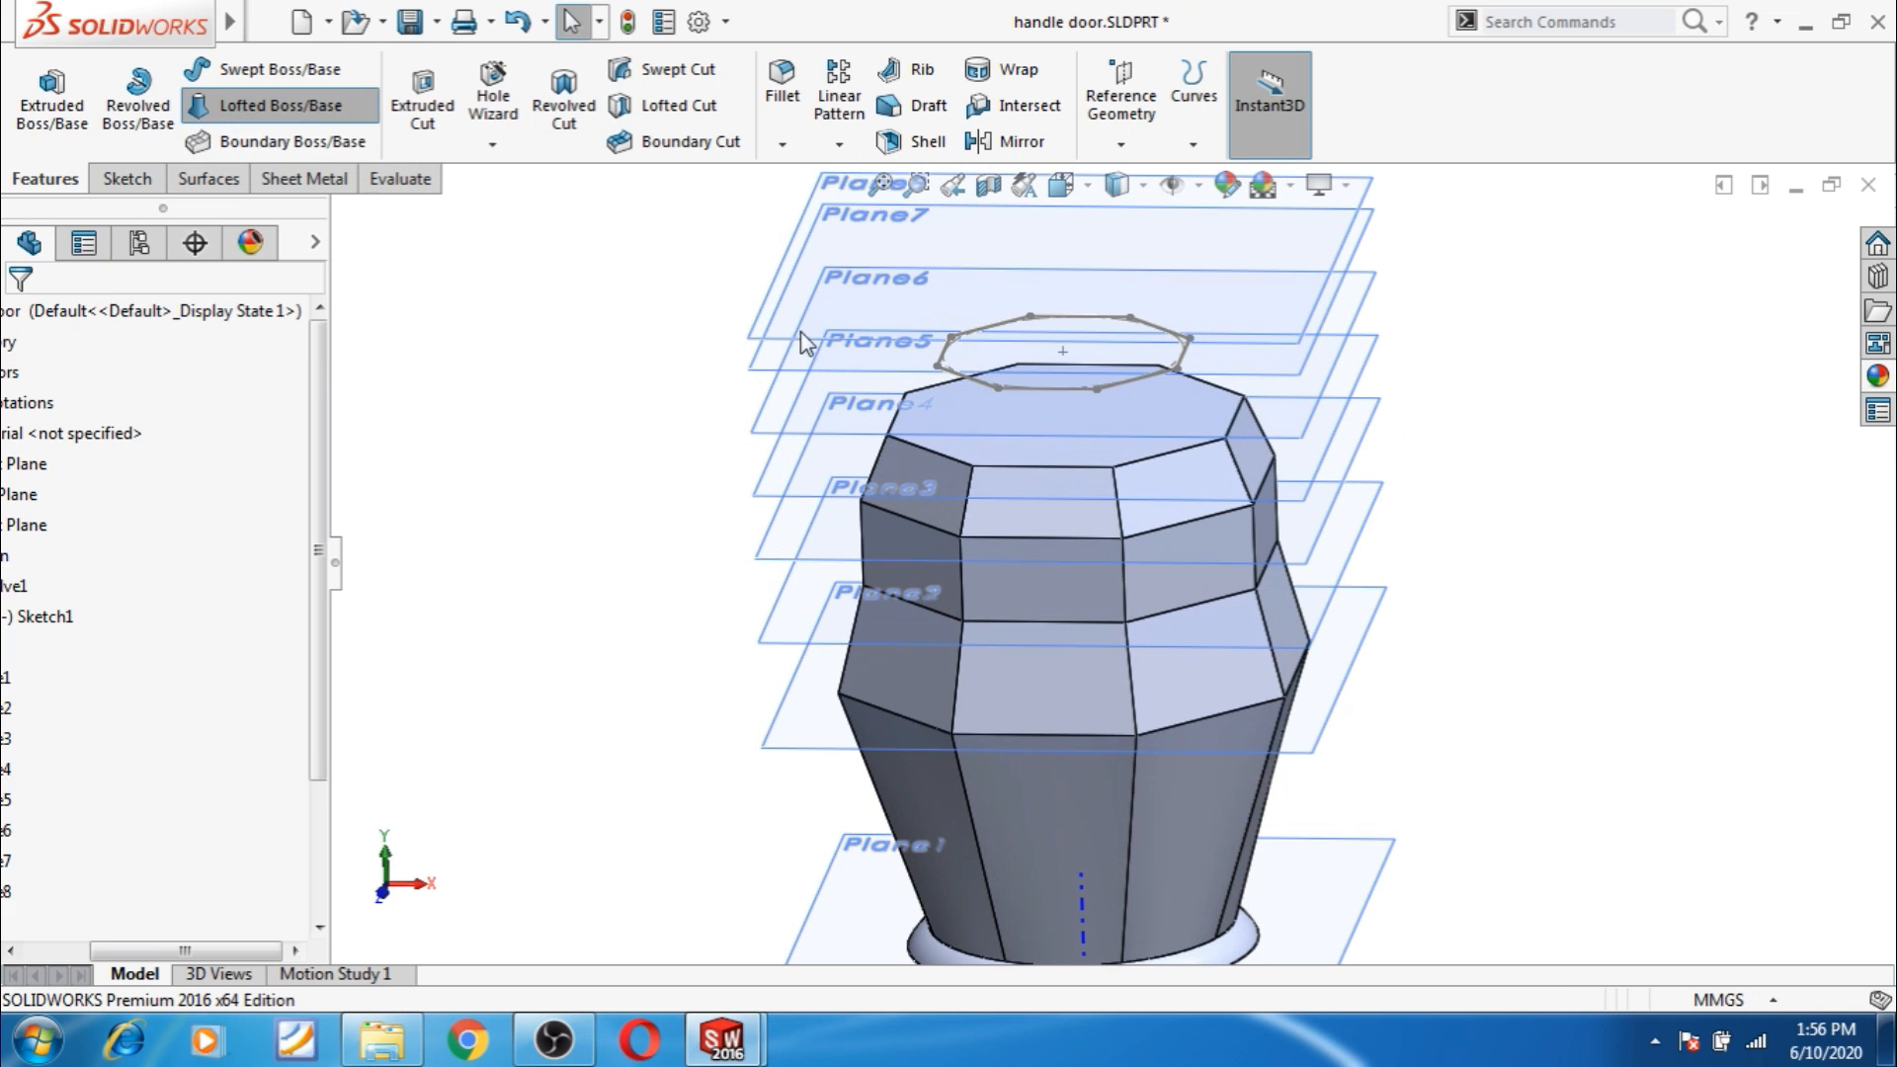
{"action": "left_click", "coordinate": [1100, 451]}
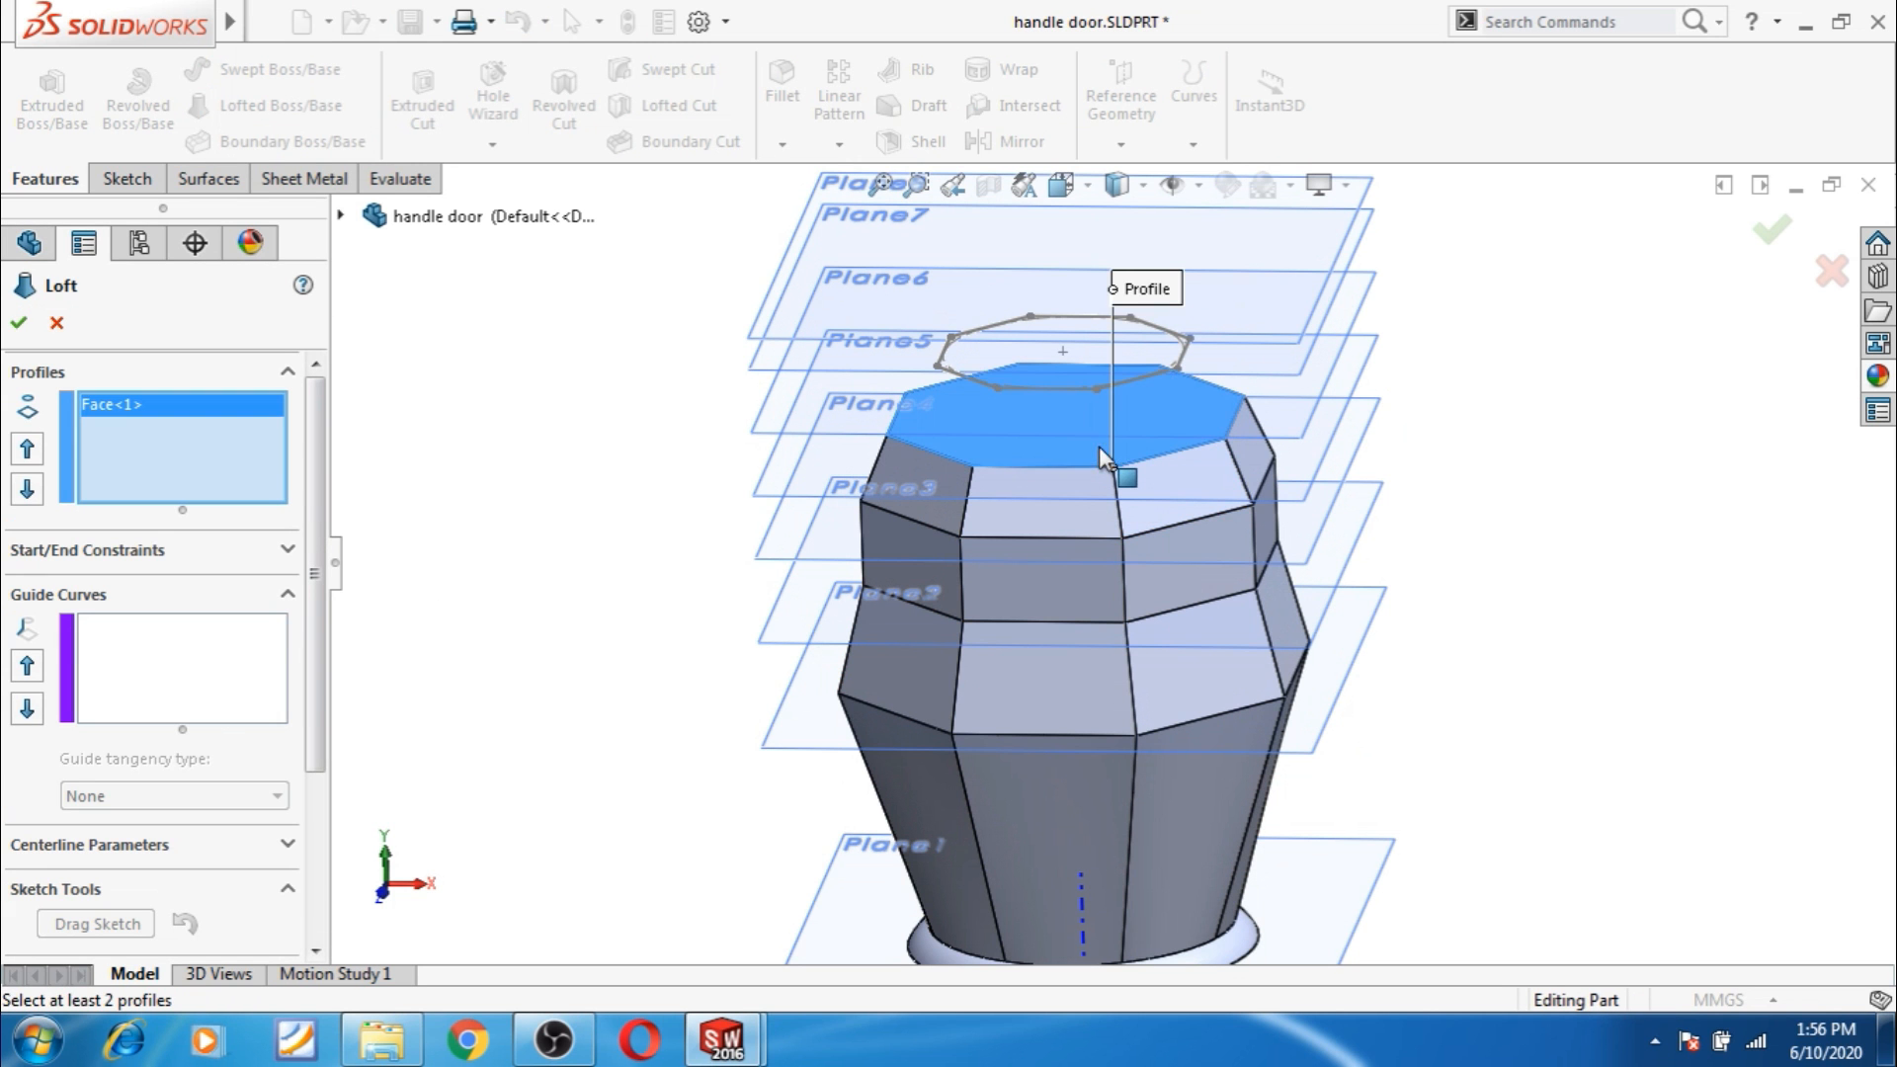
{"action": "left_click", "coordinate": [1098, 389]}
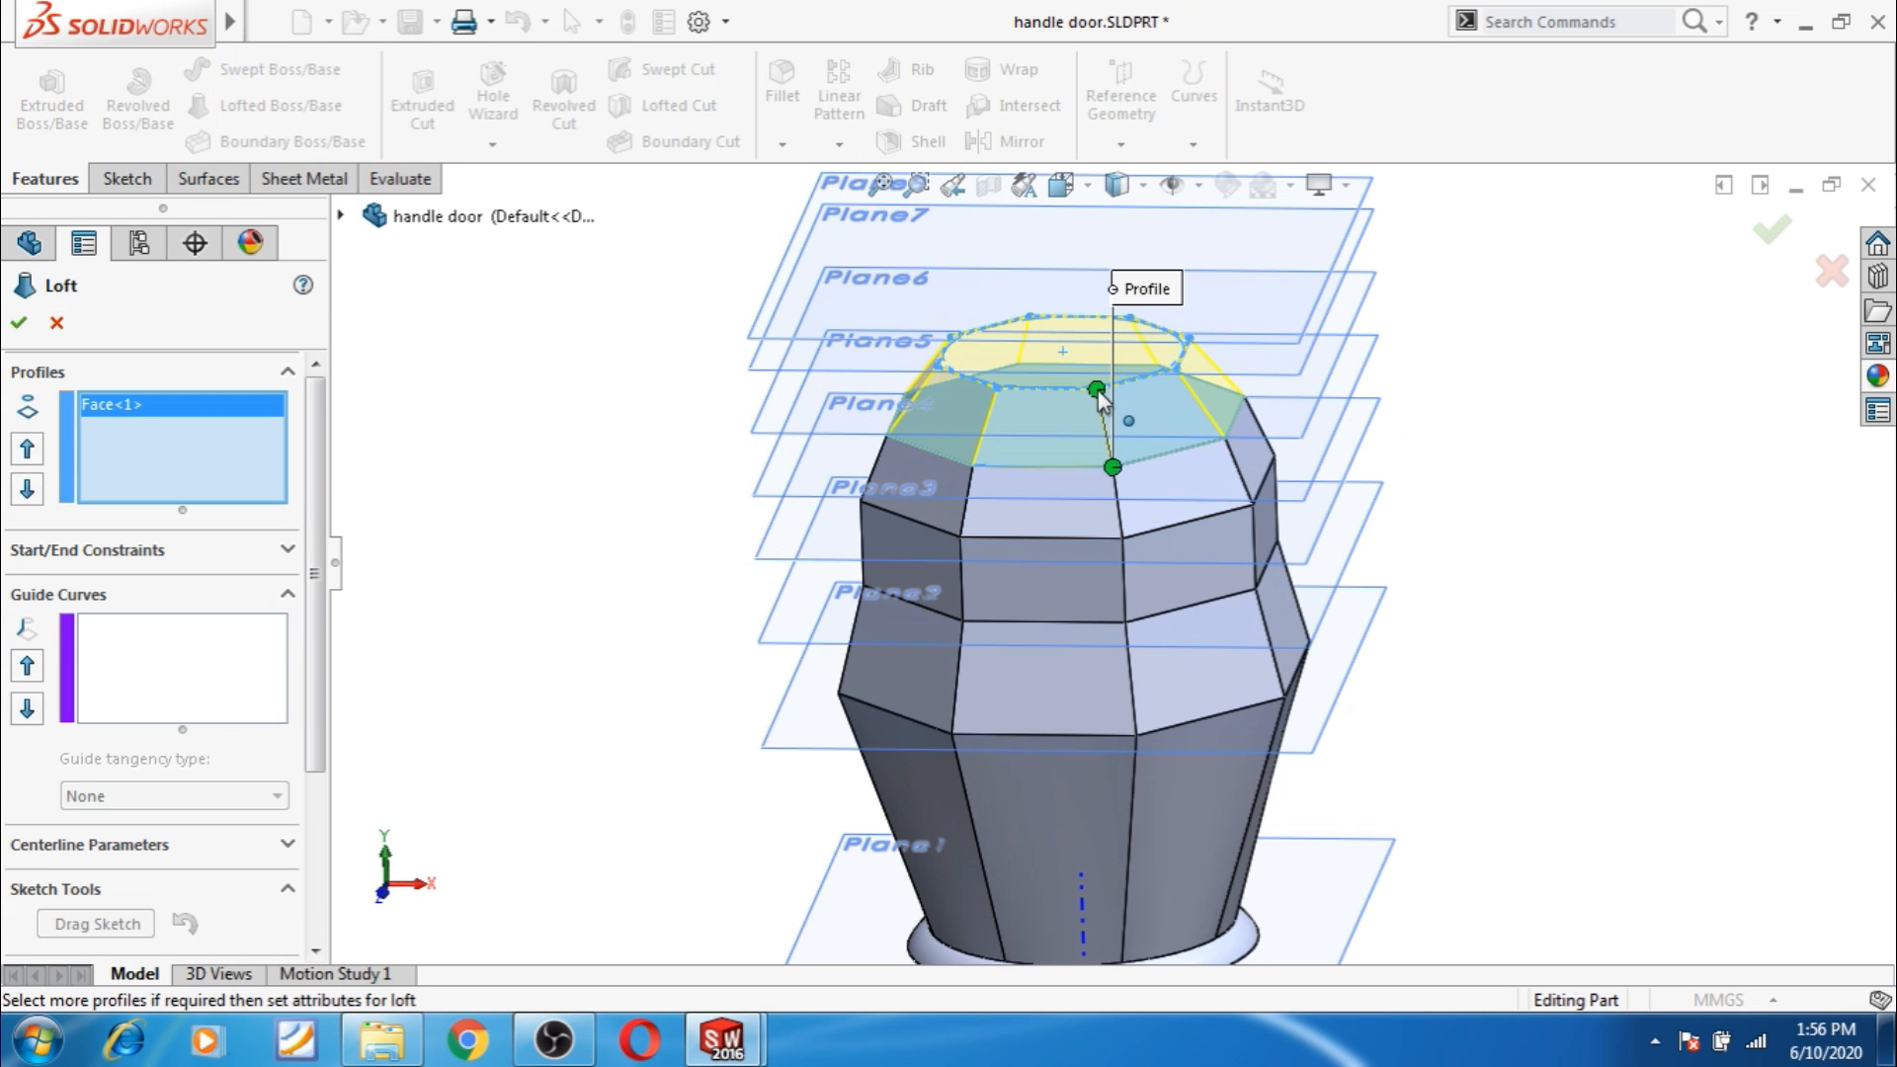
{"action": "left_click", "coordinate": [18, 322]}
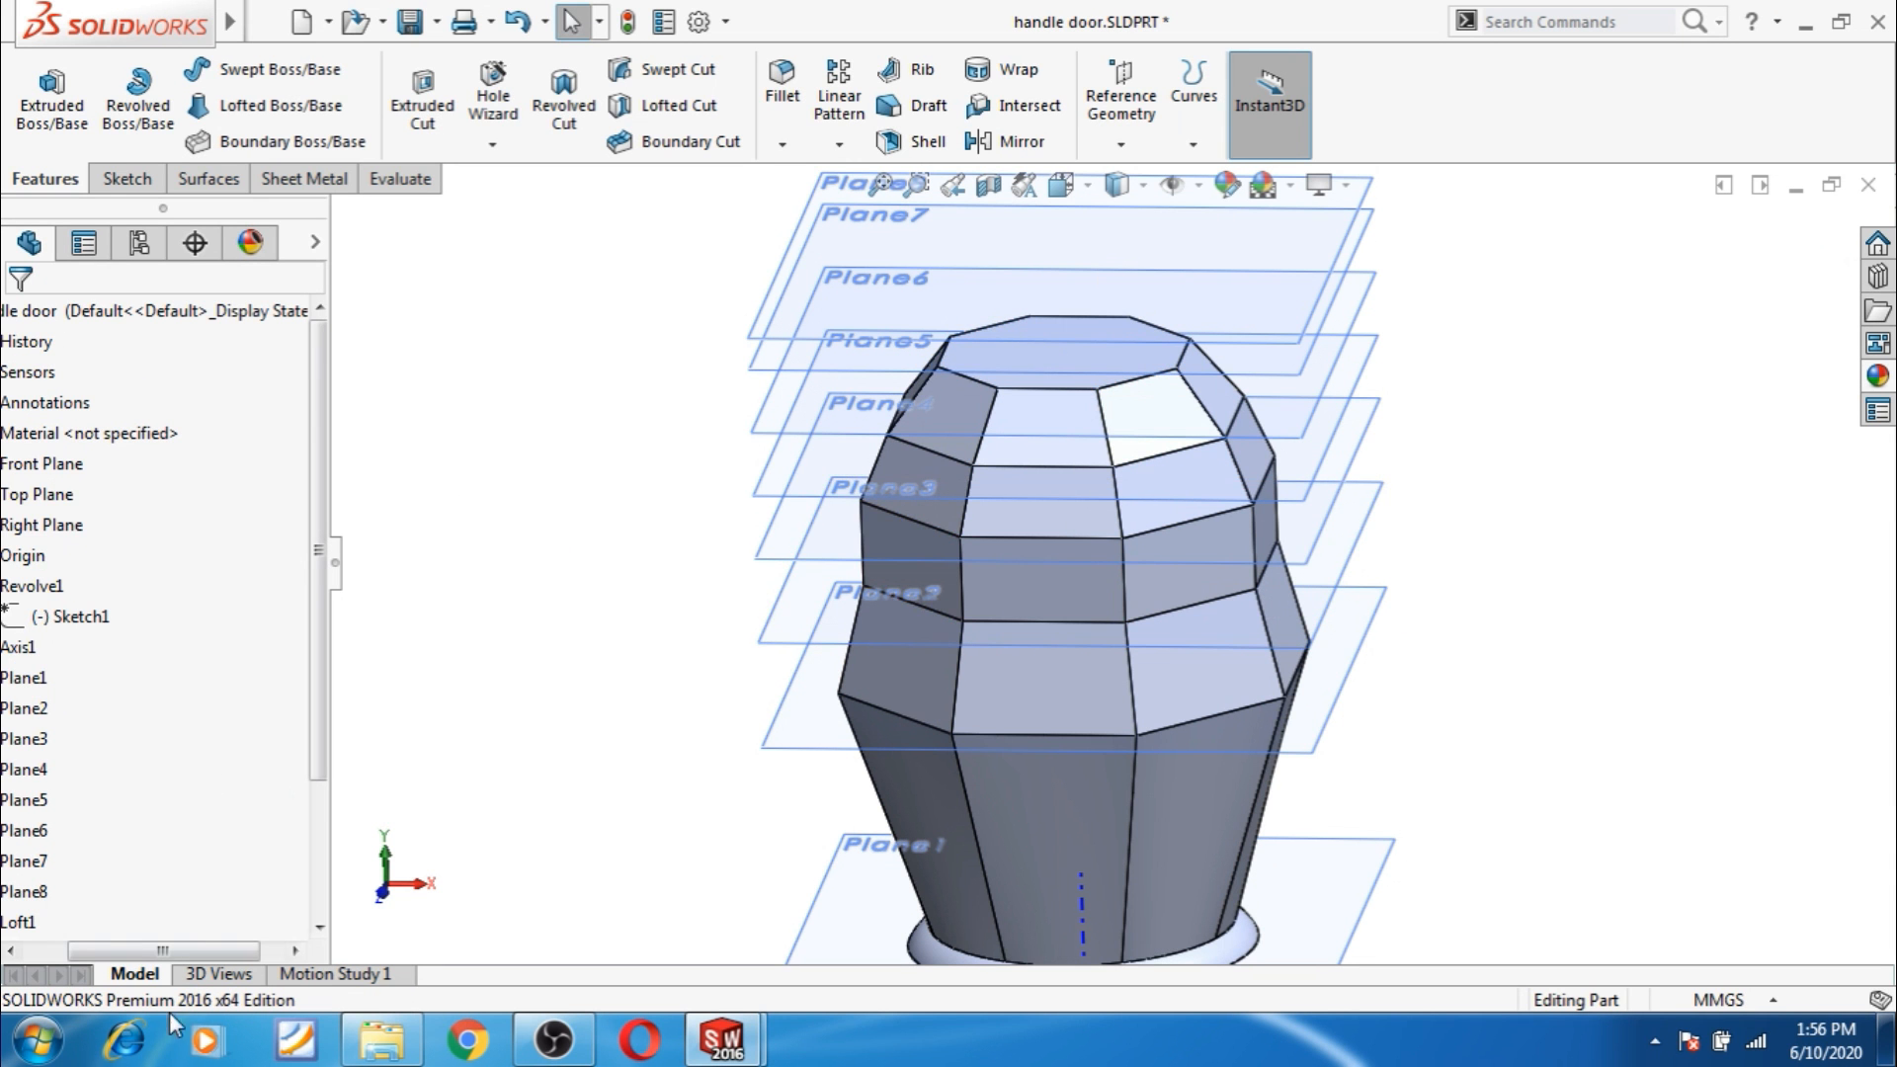
Sketch an octagon on Plane7 by offsetting the outline of the knob's top face 7.874 mm inward, and exit the sketch.
{"action": "left_click_drag", "start_coordinate": [172, 952], "coordinate": [126, 952]}
{"action": "scroll", "coordinate": [121, 855], "scroll_direction": "down", "scroll_amount": 1}
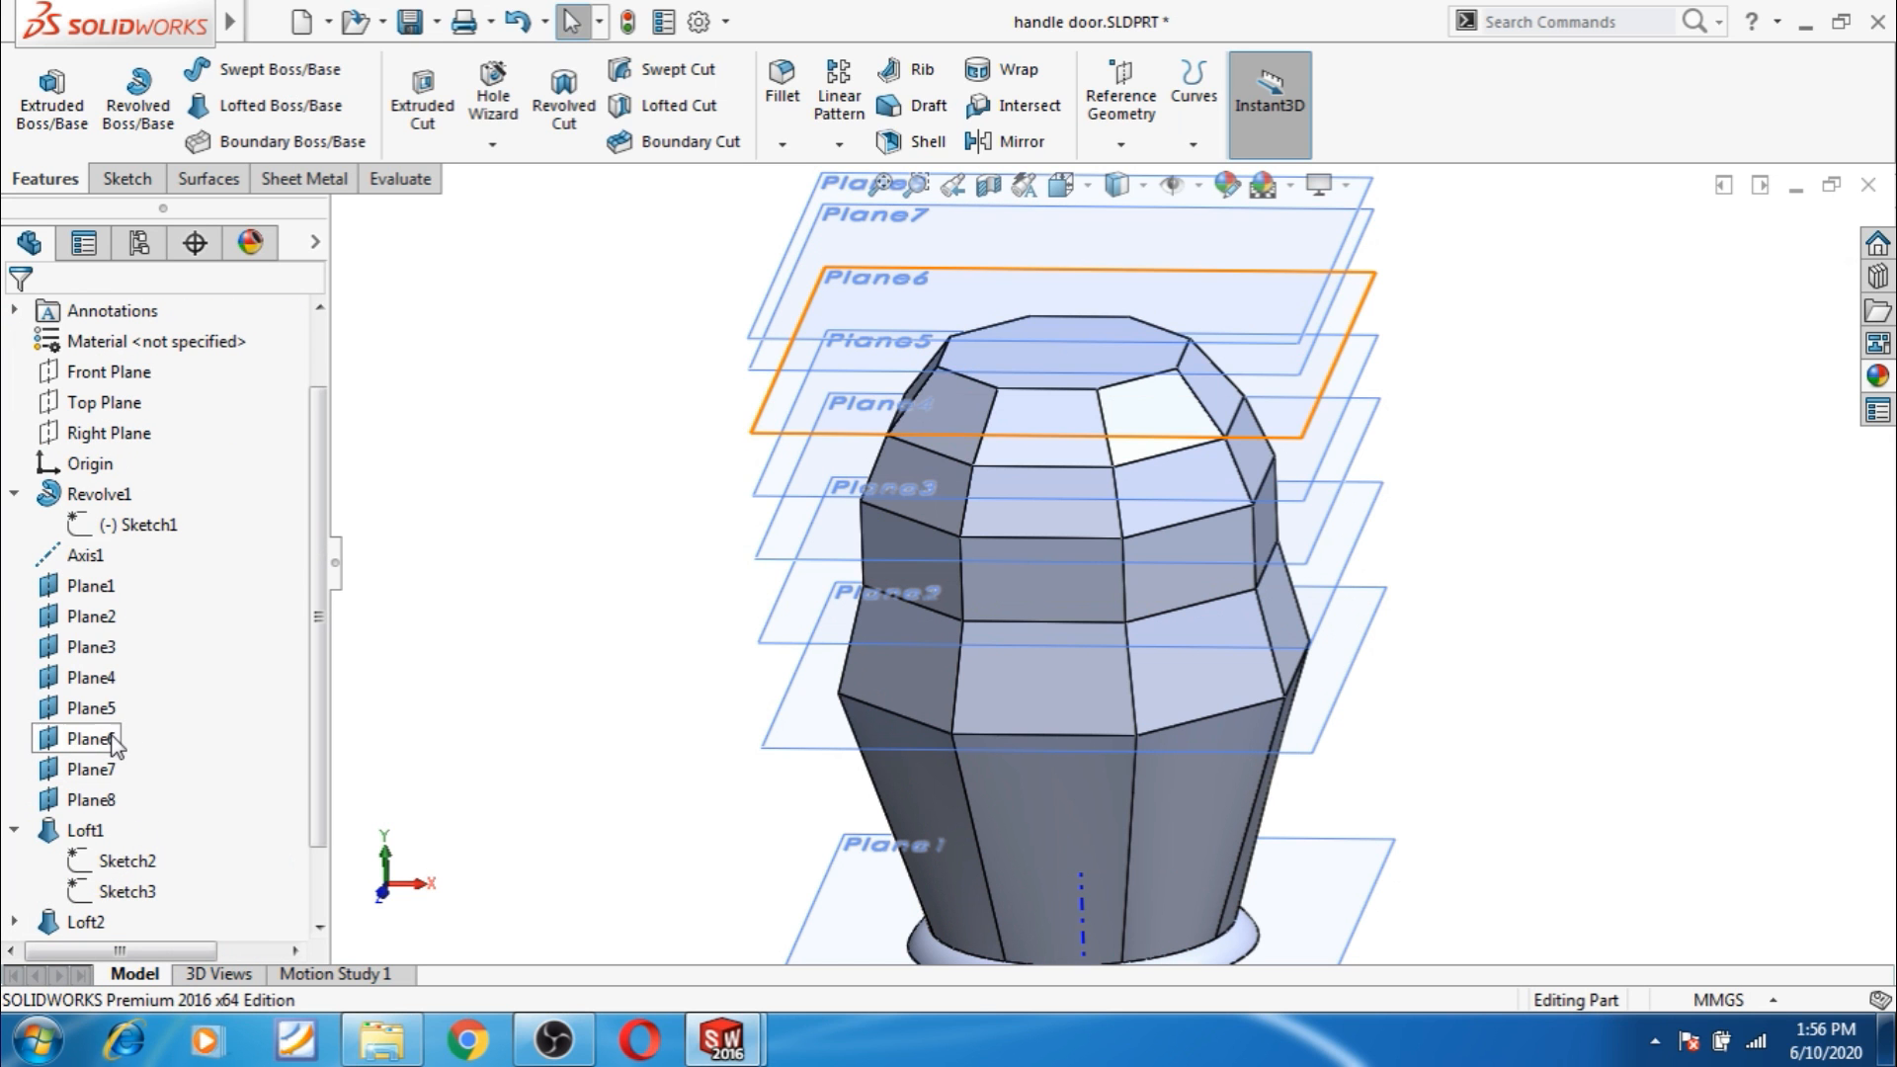
{"action": "left_click", "coordinate": [74, 769]}
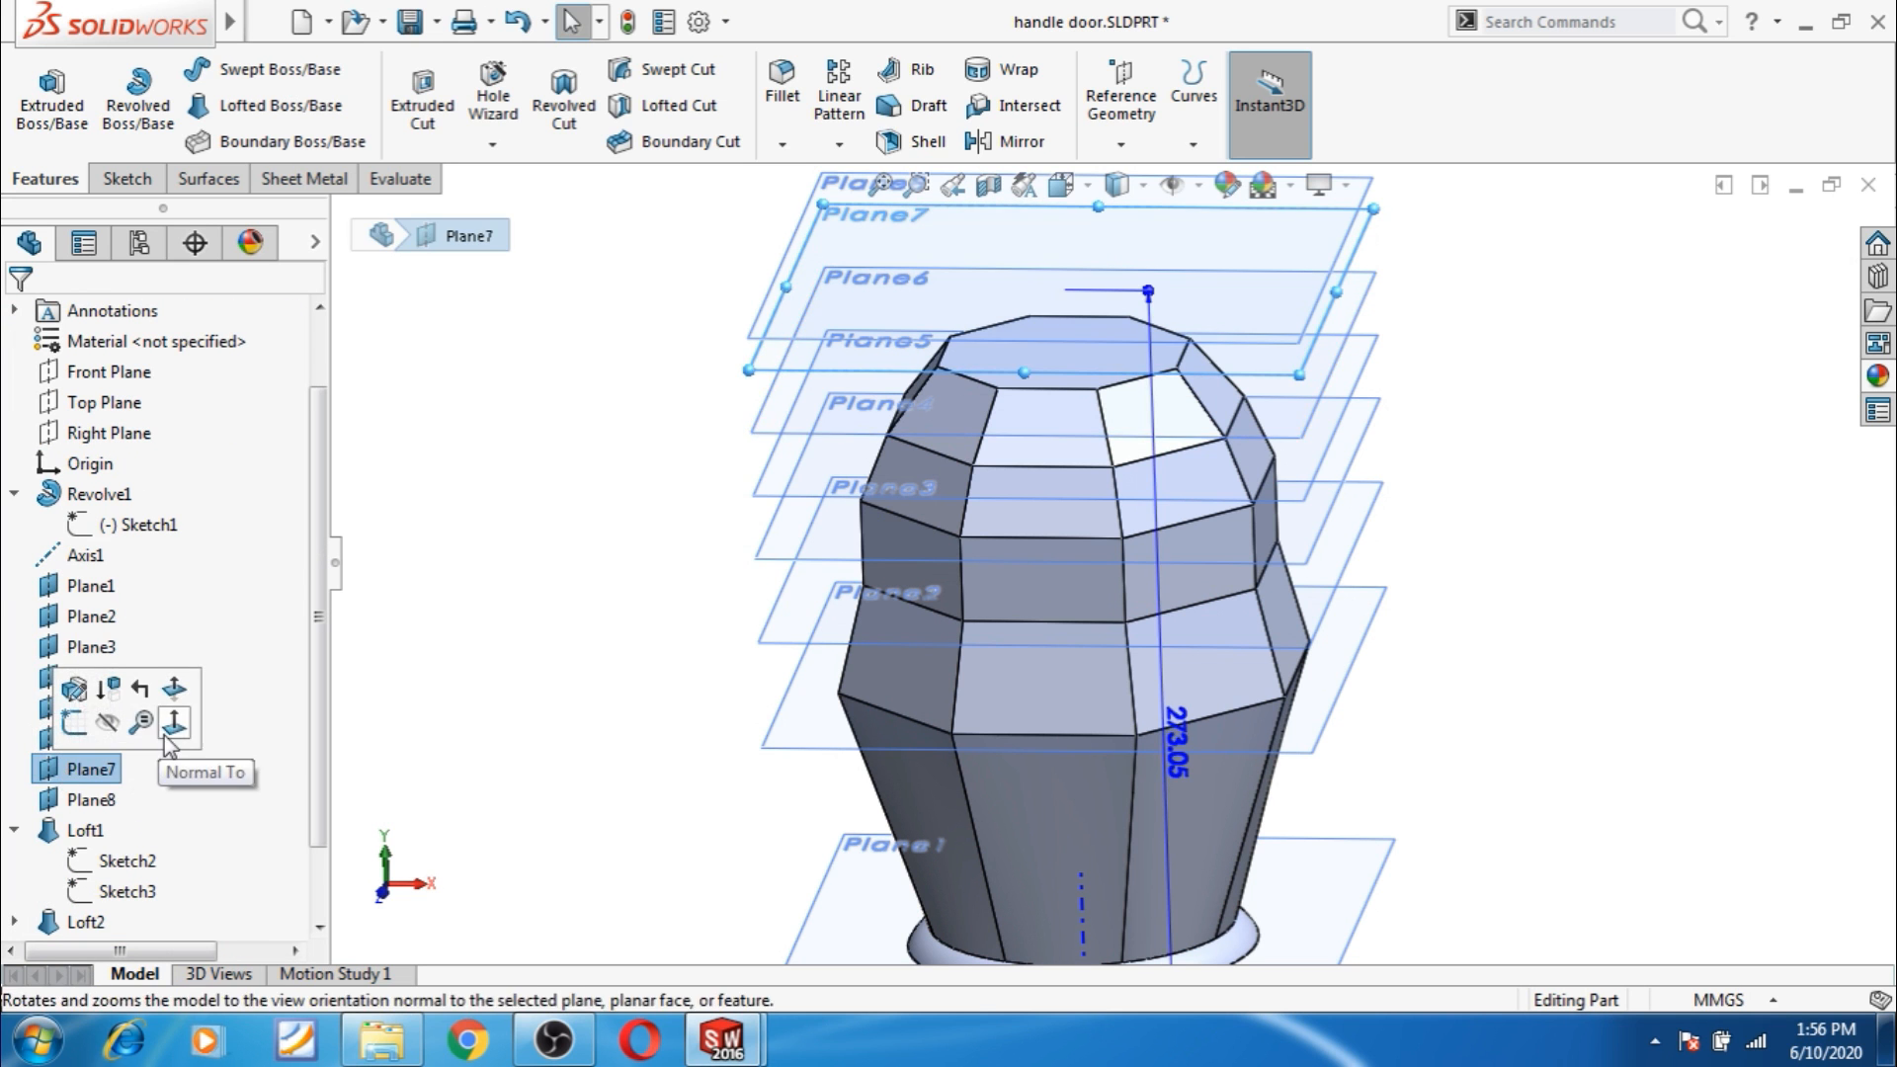
{"action": "left_click", "coordinate": [58, 767]}
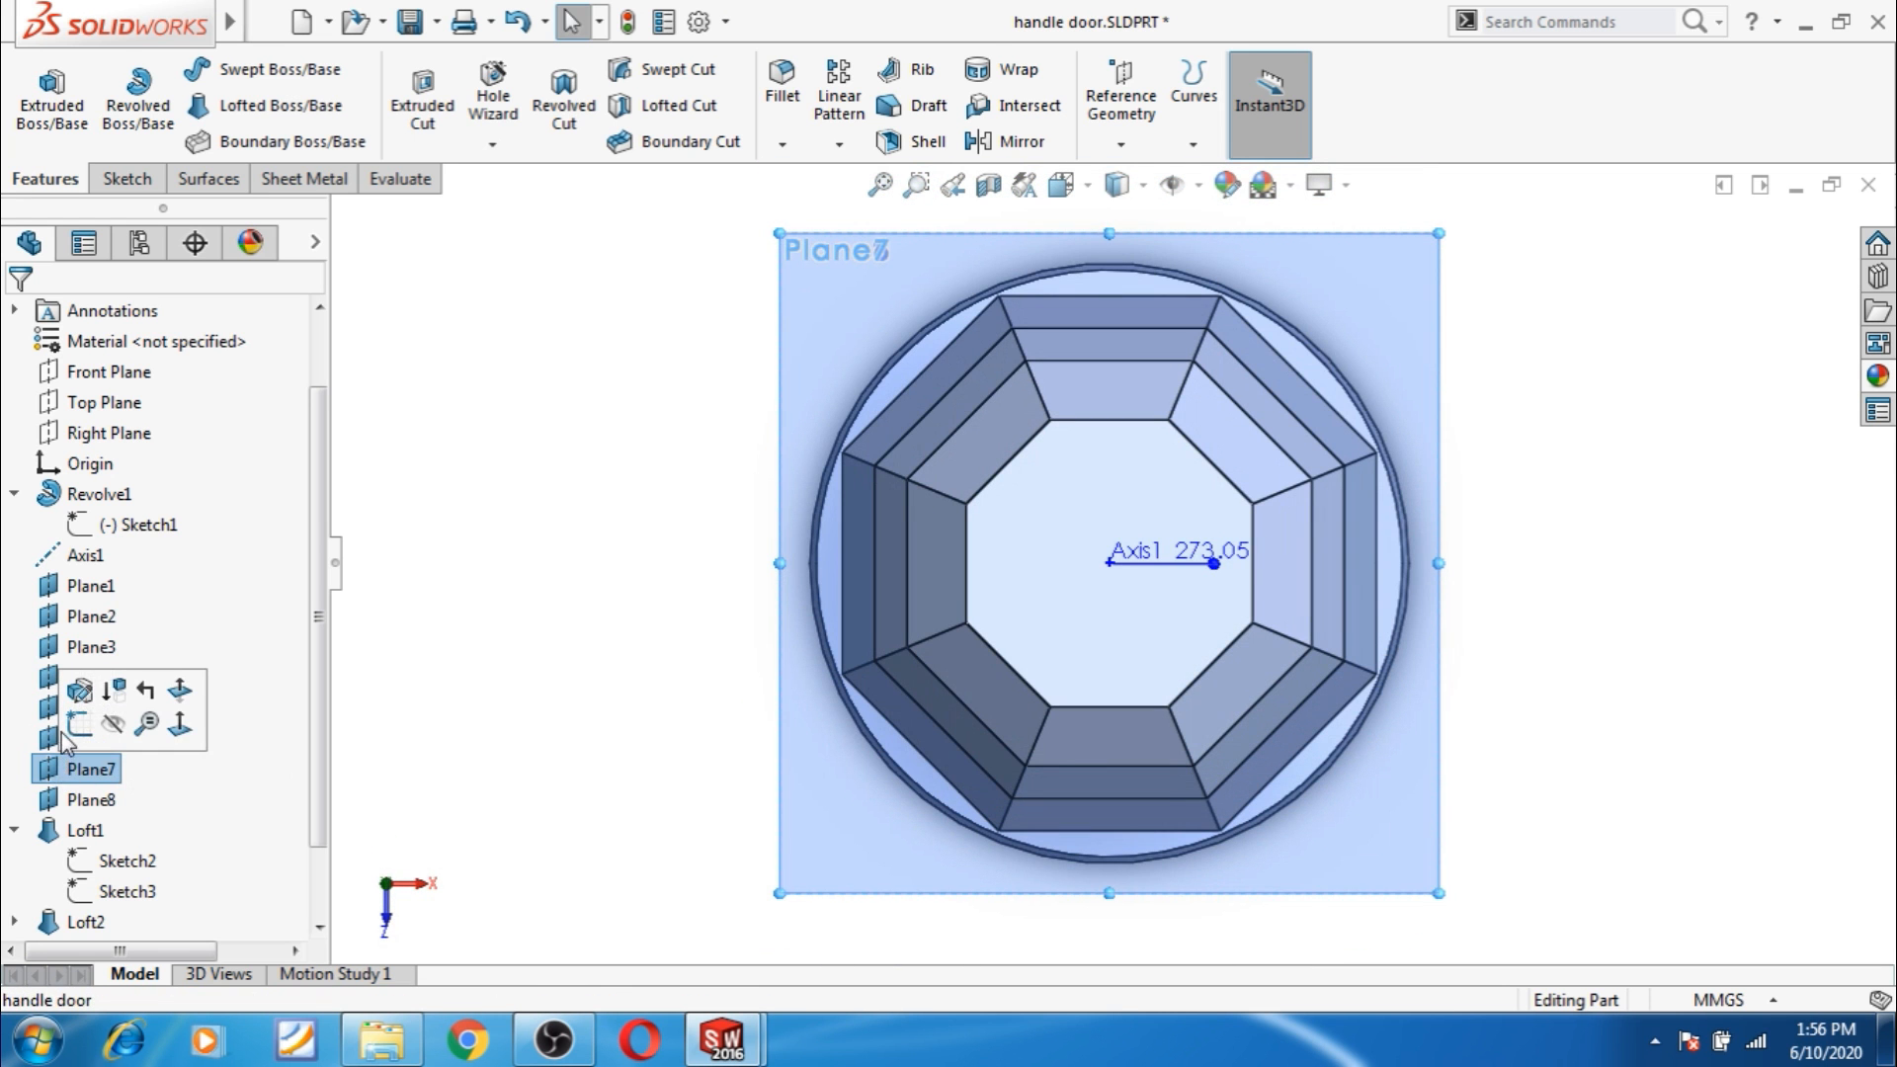
{"action": "left_click", "coordinate": [77, 726]}
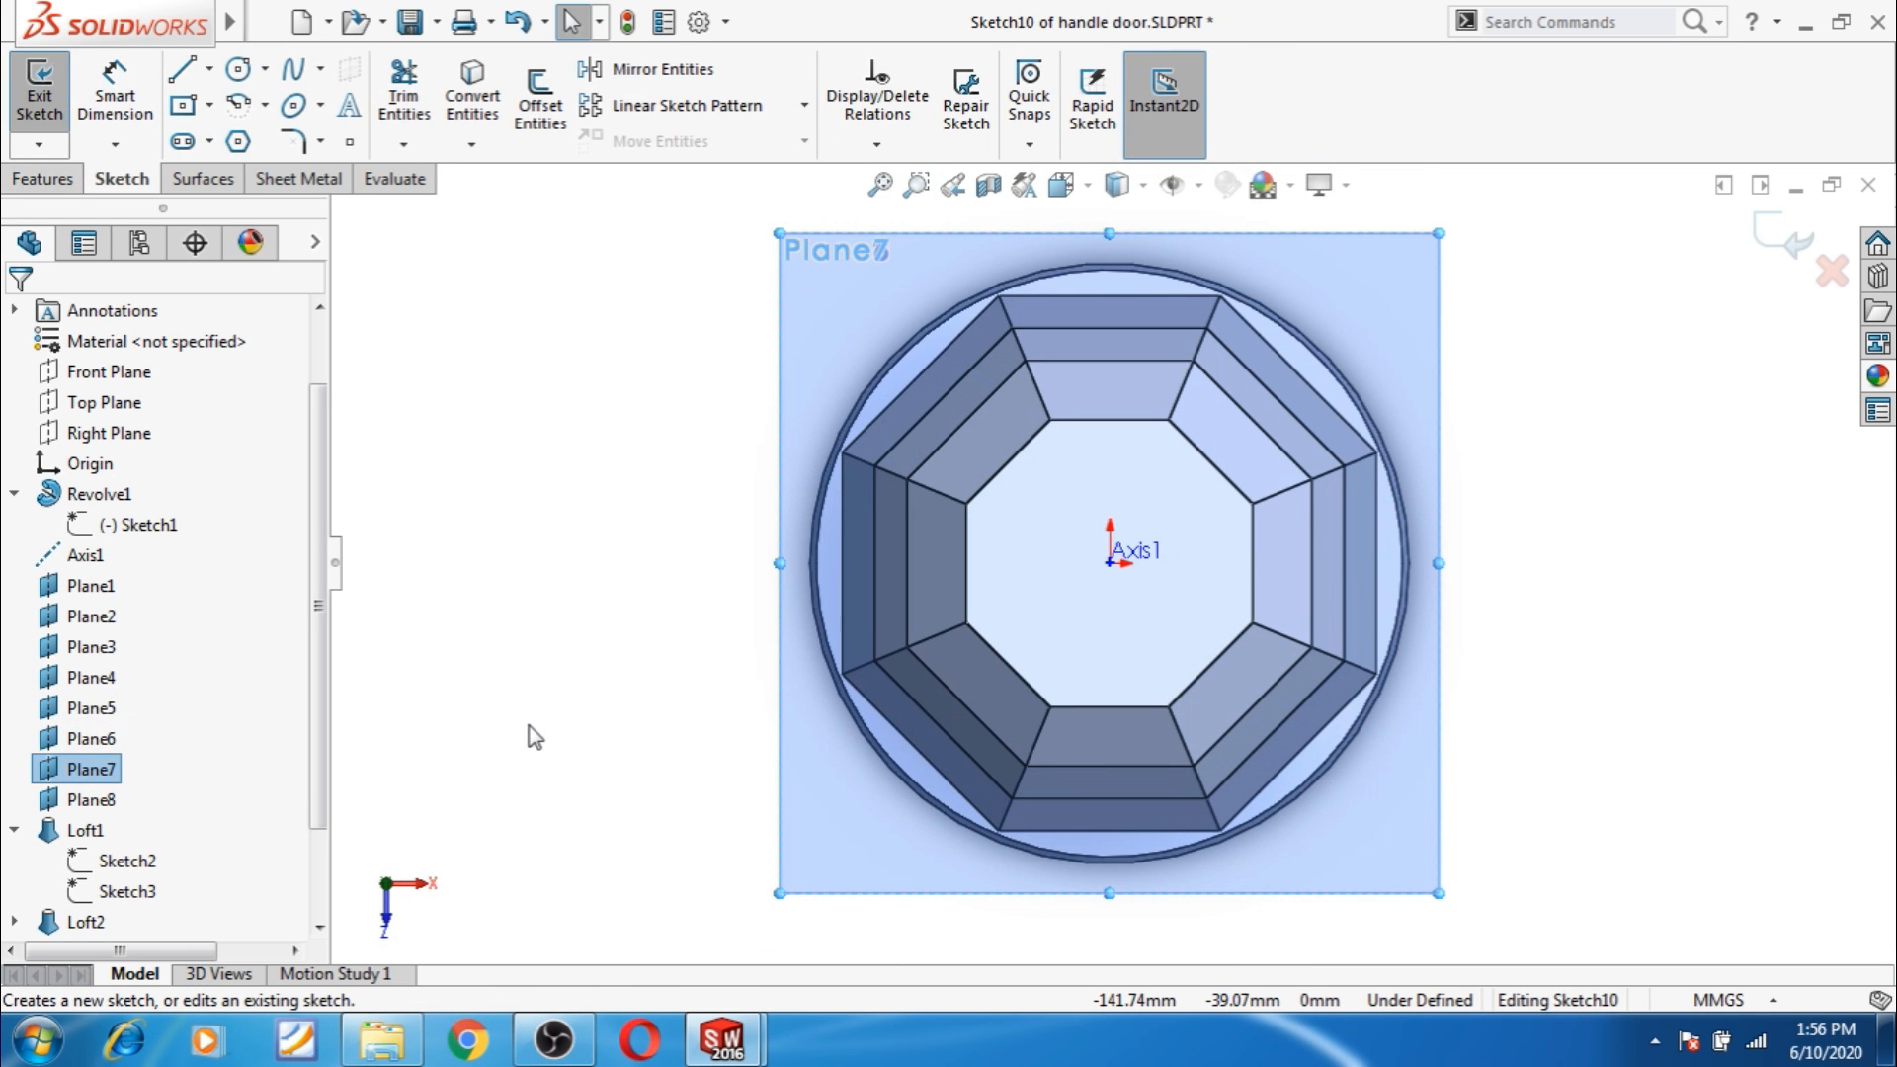
{"action": "scroll", "coordinate": [1148, 624], "scroll_direction": "down", "scroll_amount": 2}
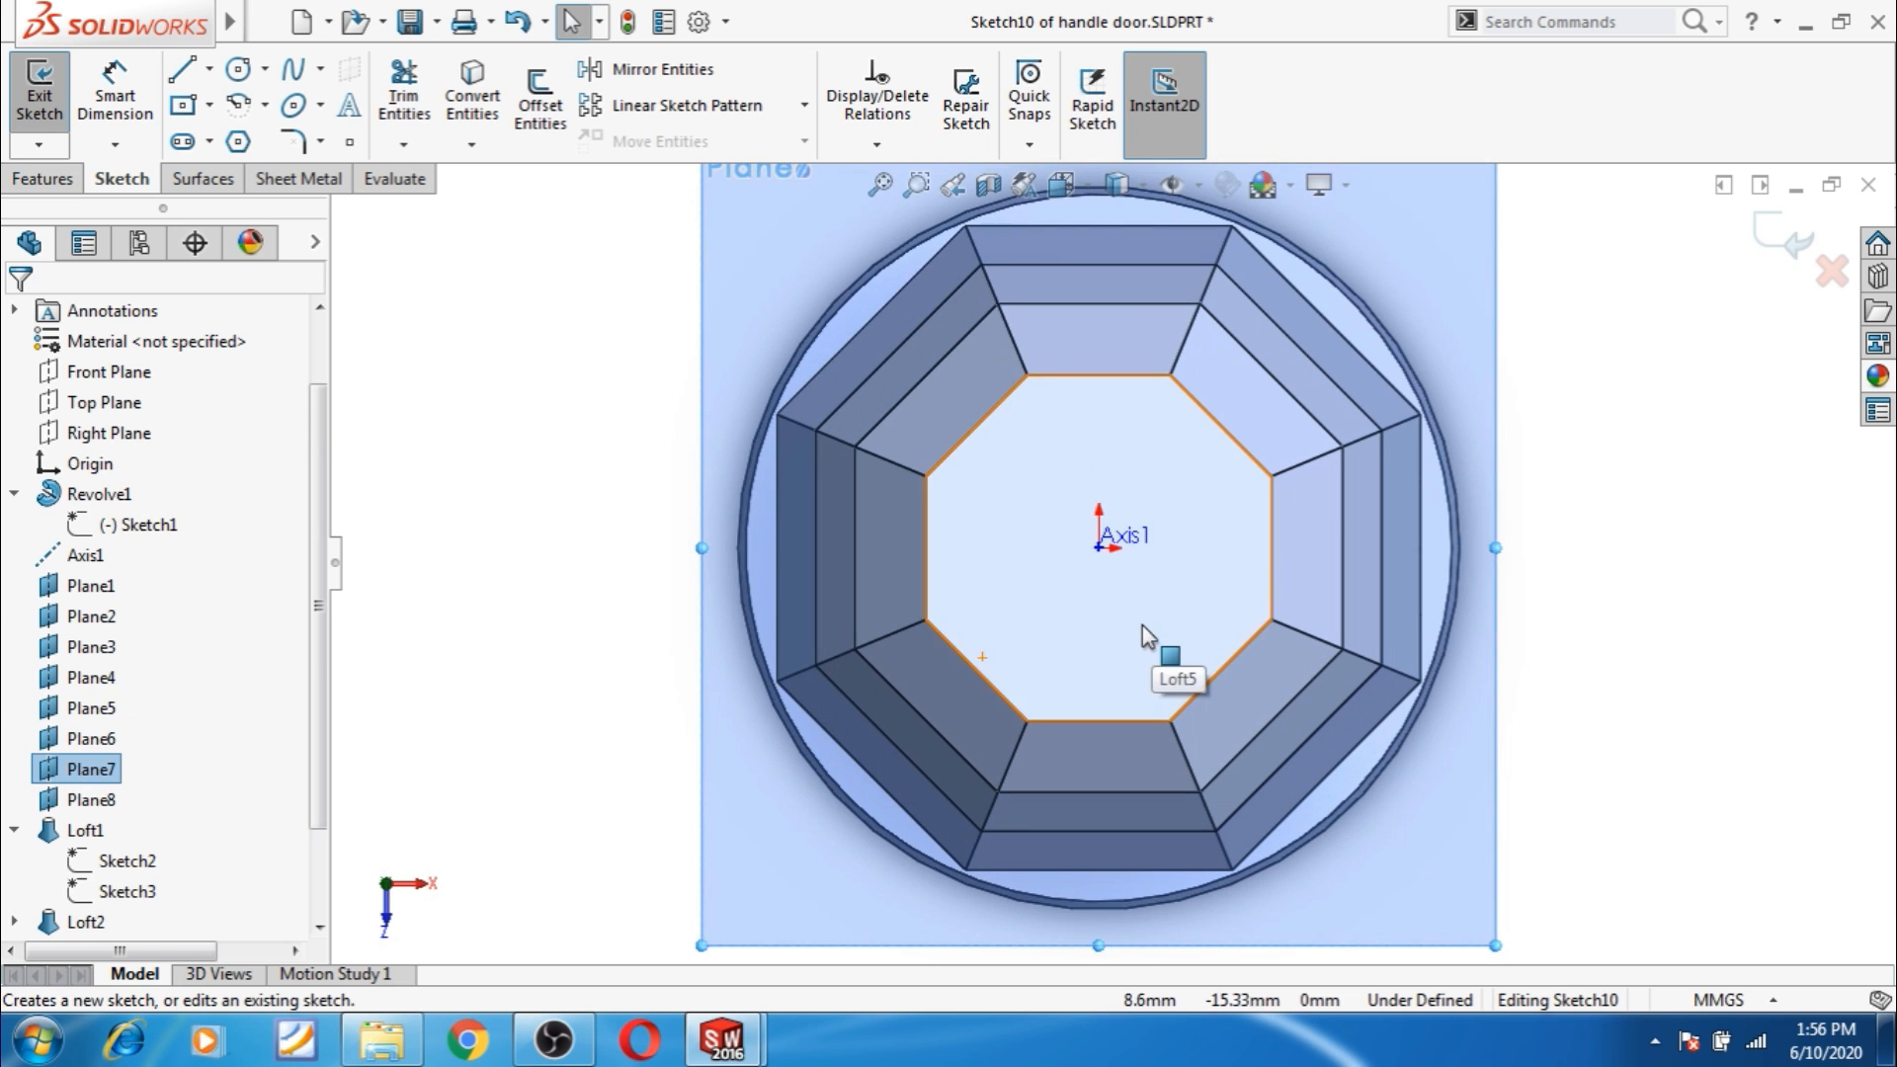
{"action": "left_click", "coordinate": [1142, 625]}
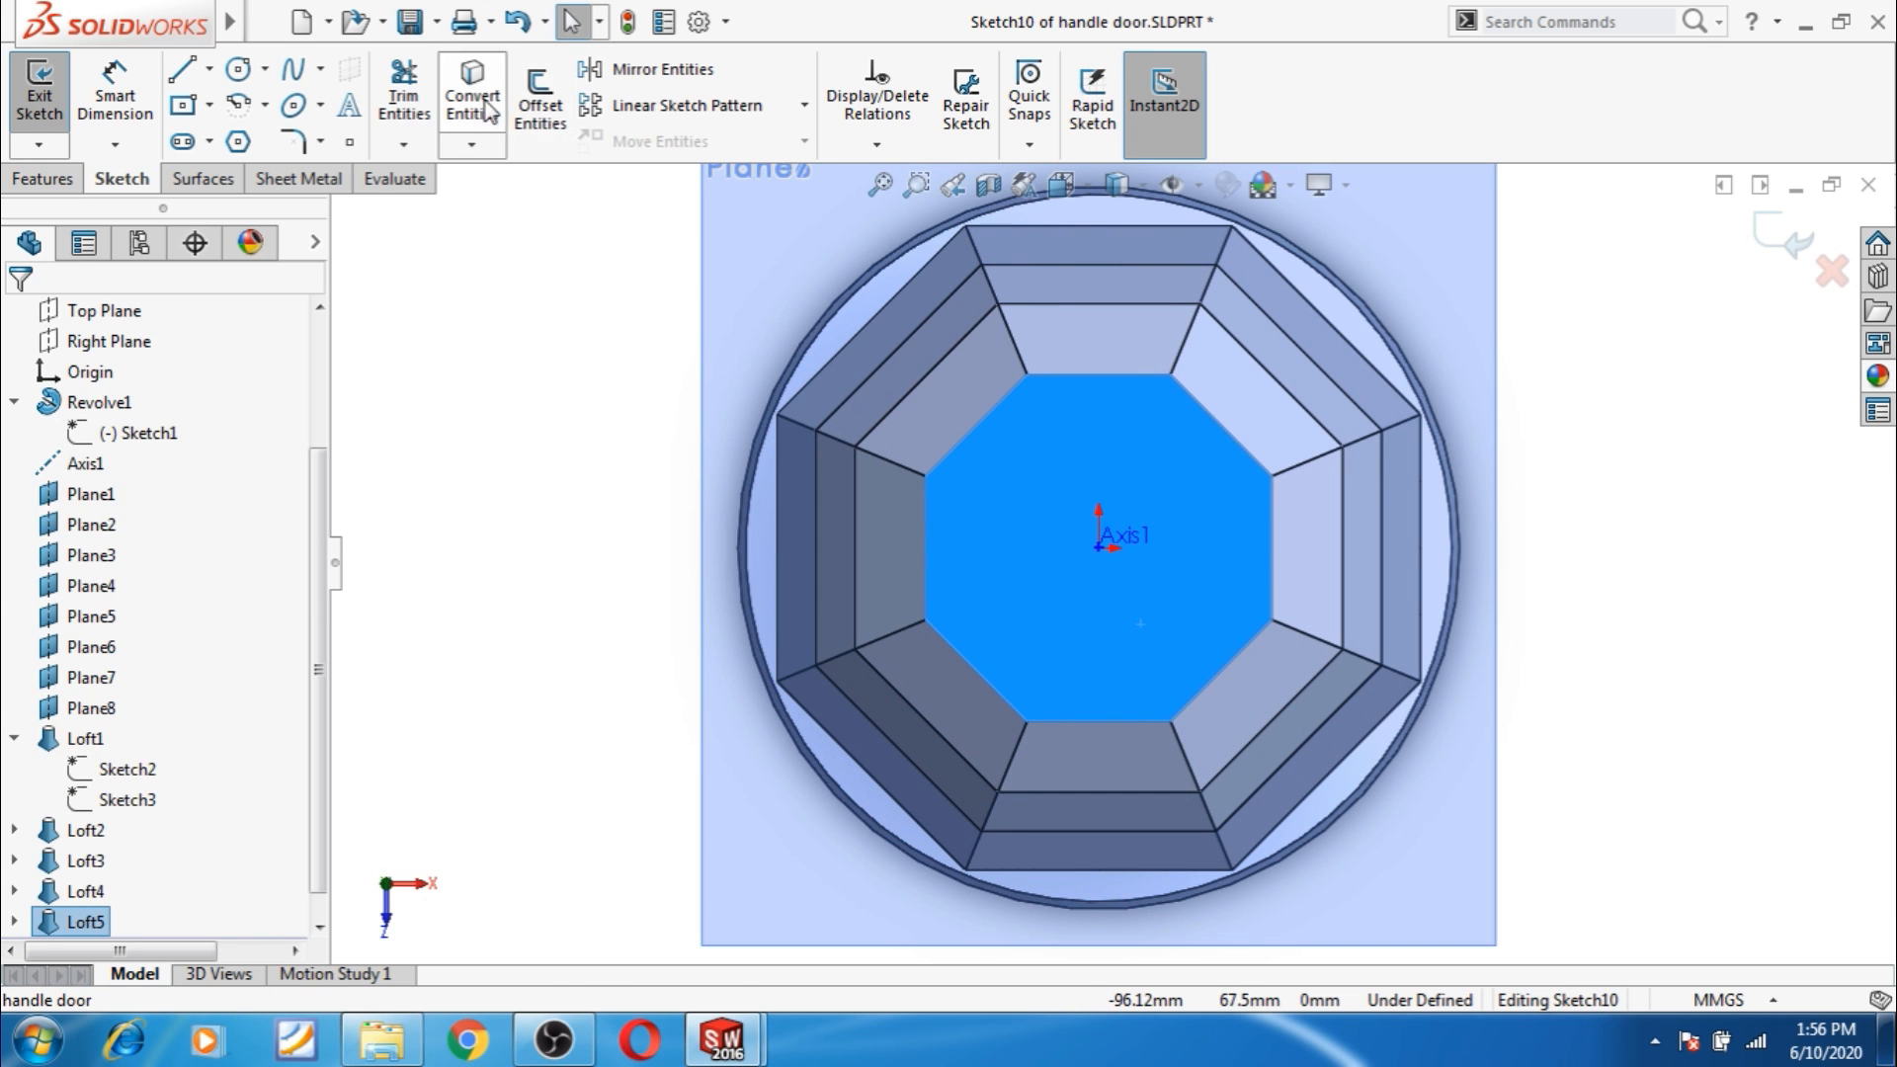
{"action": "left_click", "coordinate": [540, 104]}
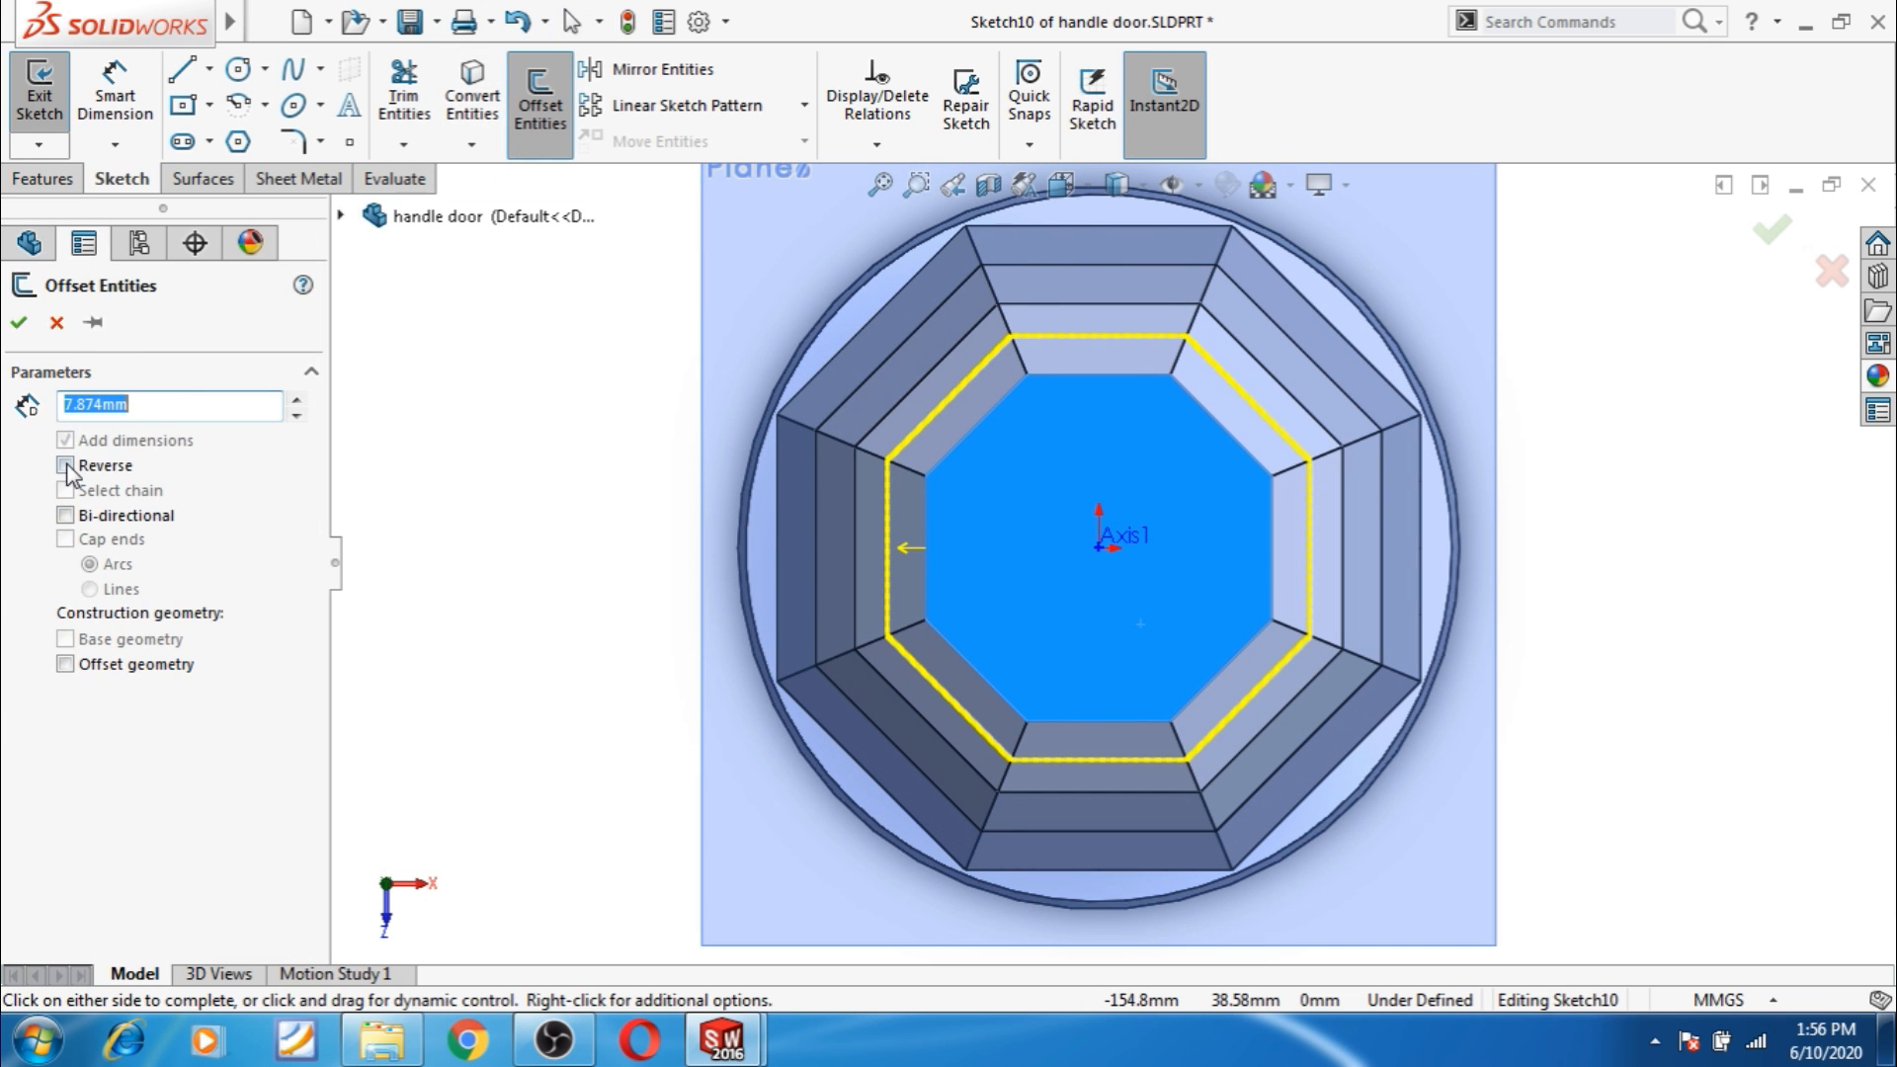
{"action": "left_click", "coordinate": [65, 465]}
{"action": "left_click", "coordinate": [23, 320]}
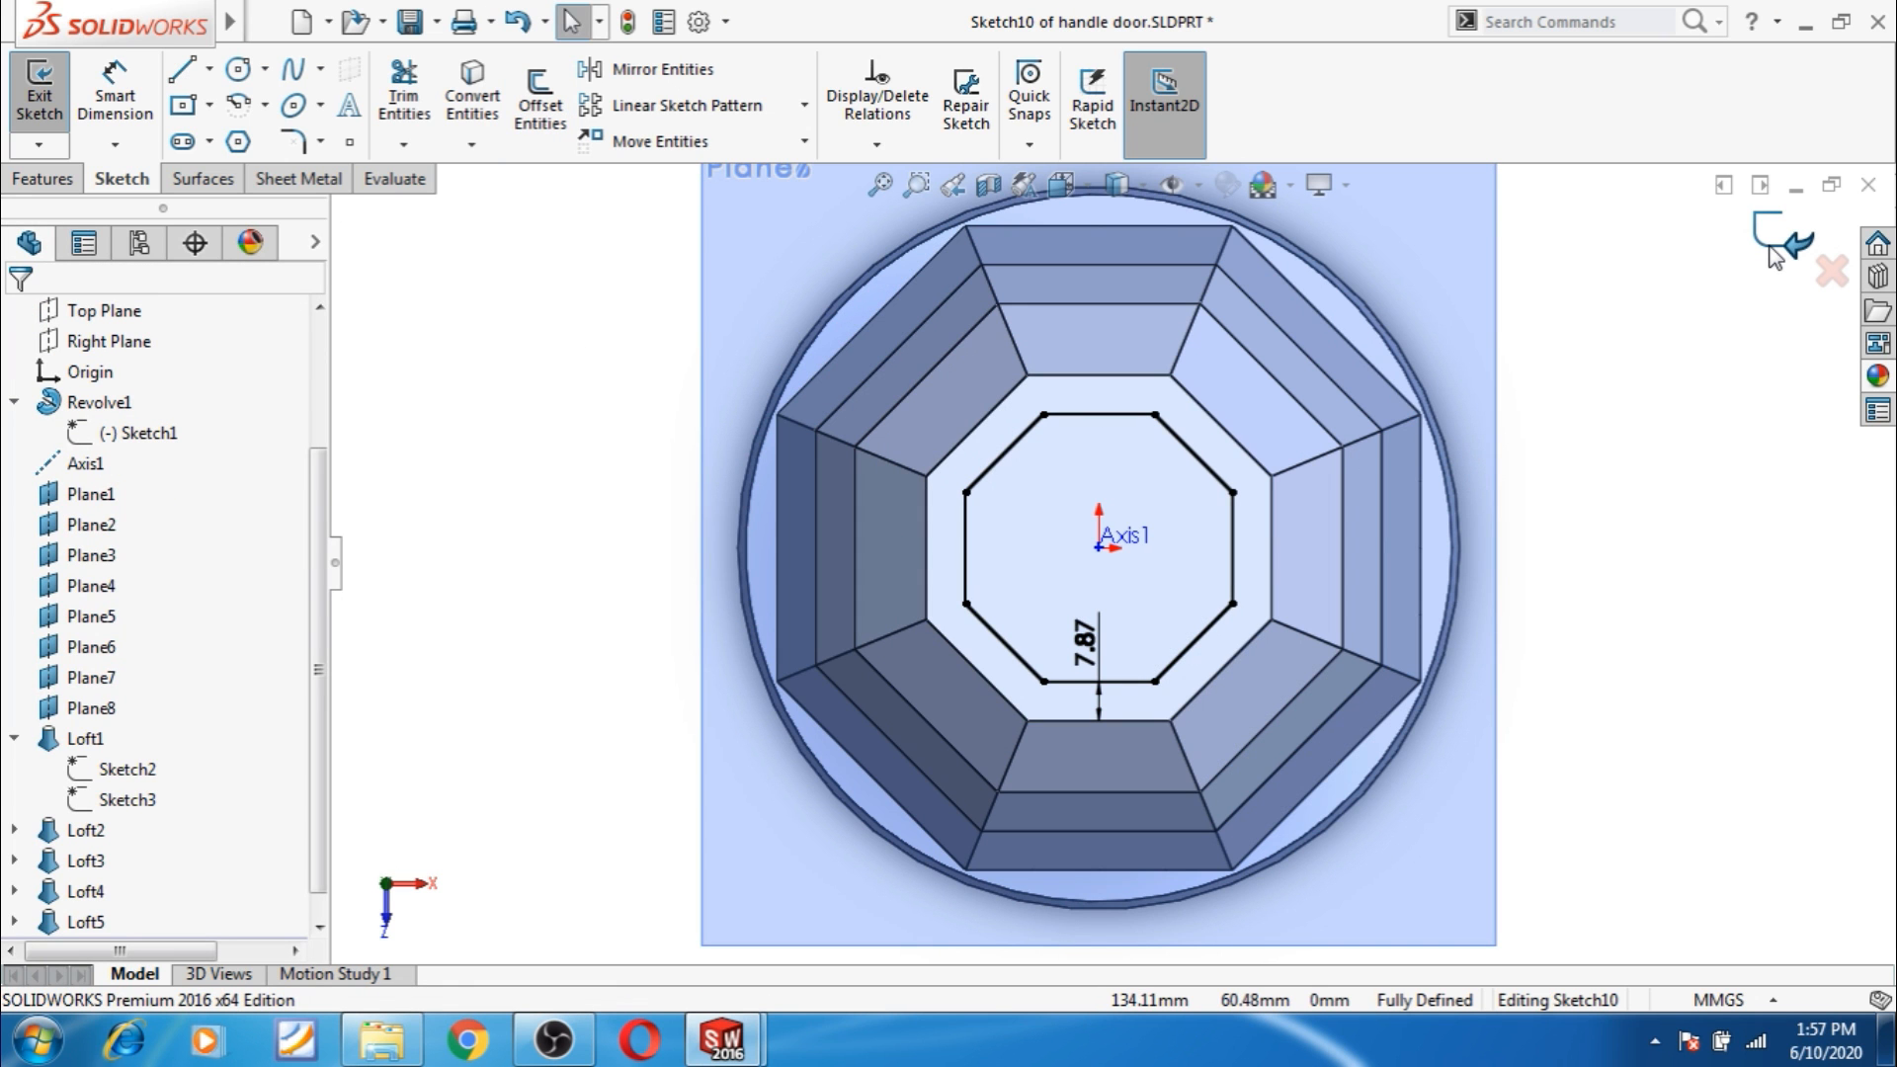
{"action": "middle_click_drag", "start_coordinate": [1634, 640], "coordinate": [1629, 393]}
{"action": "left_click", "coordinate": [1788, 242]}
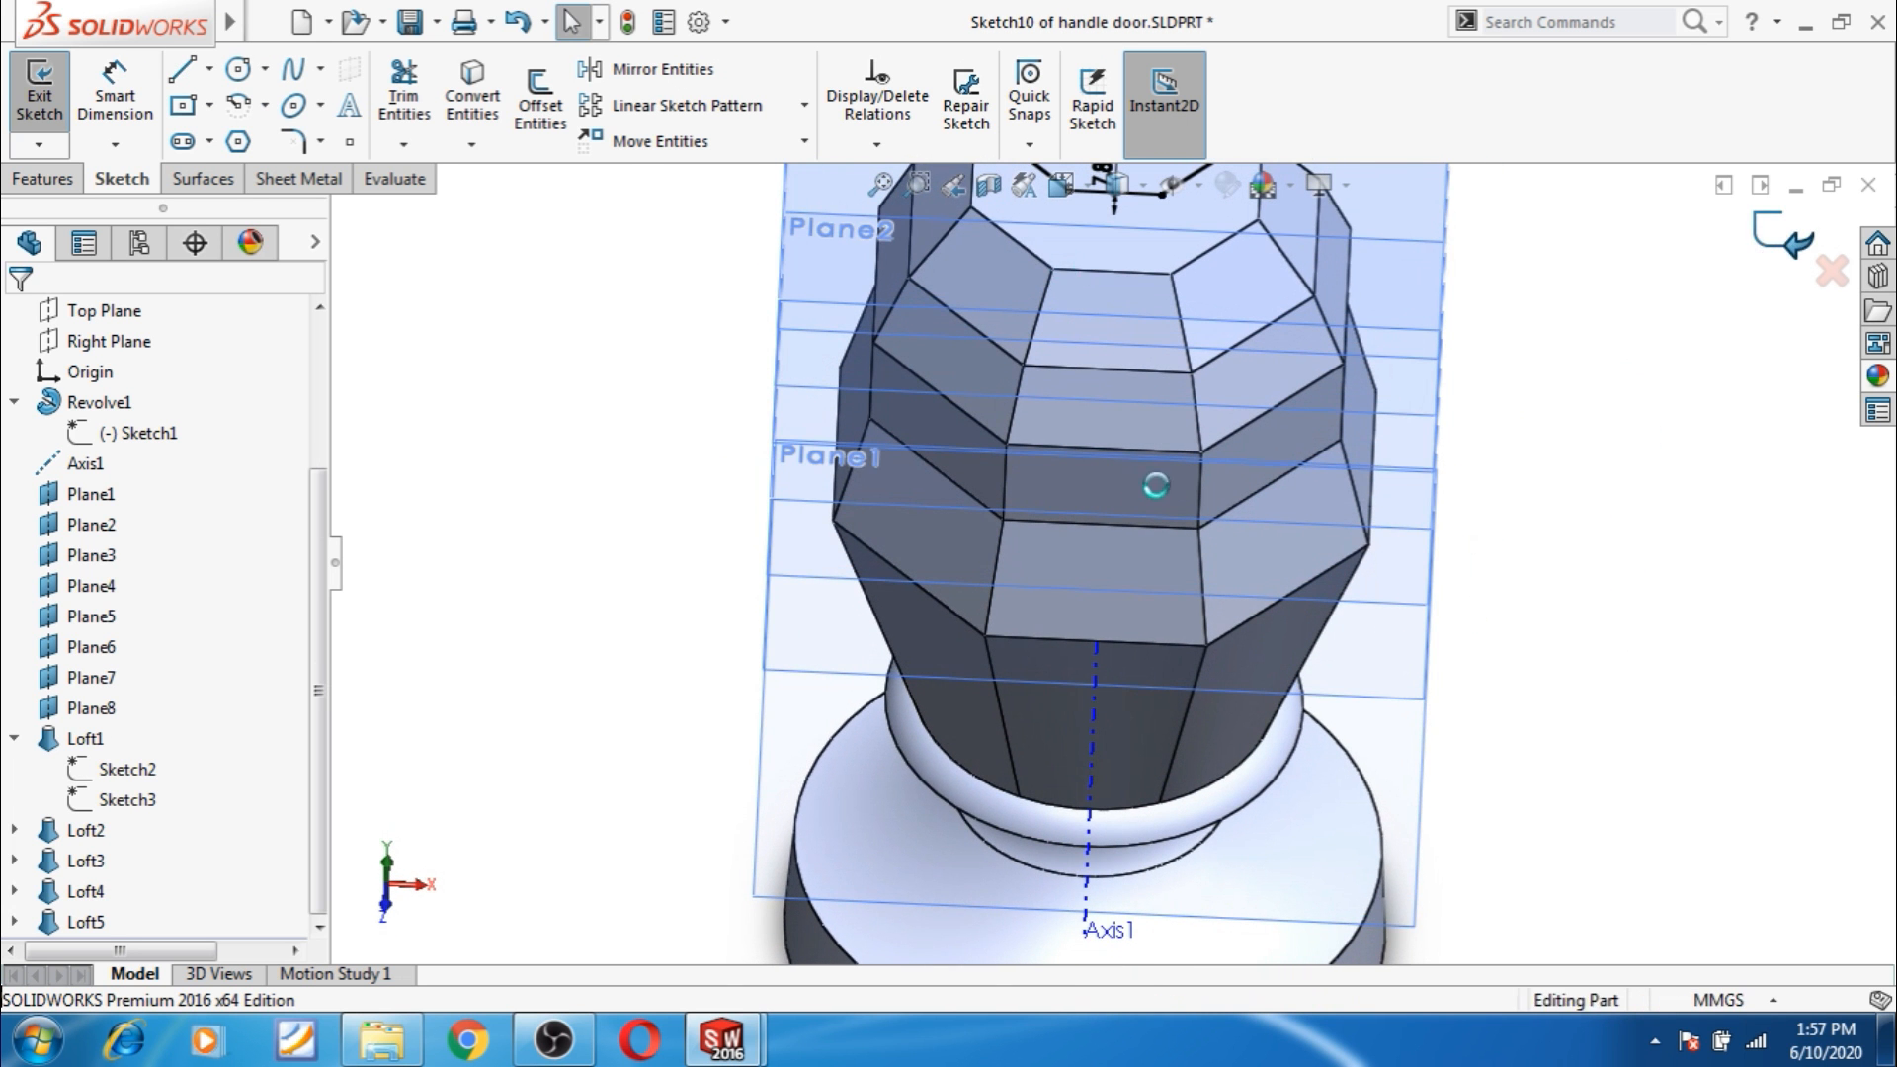
Loft a boss from the knob's top face to the octagon on Plane7, aligning the connectors on matching front corners to remove the twist.
{"action": "scroll", "coordinate": [1139, 483], "scroll_direction": "up", "scroll_amount": 2}
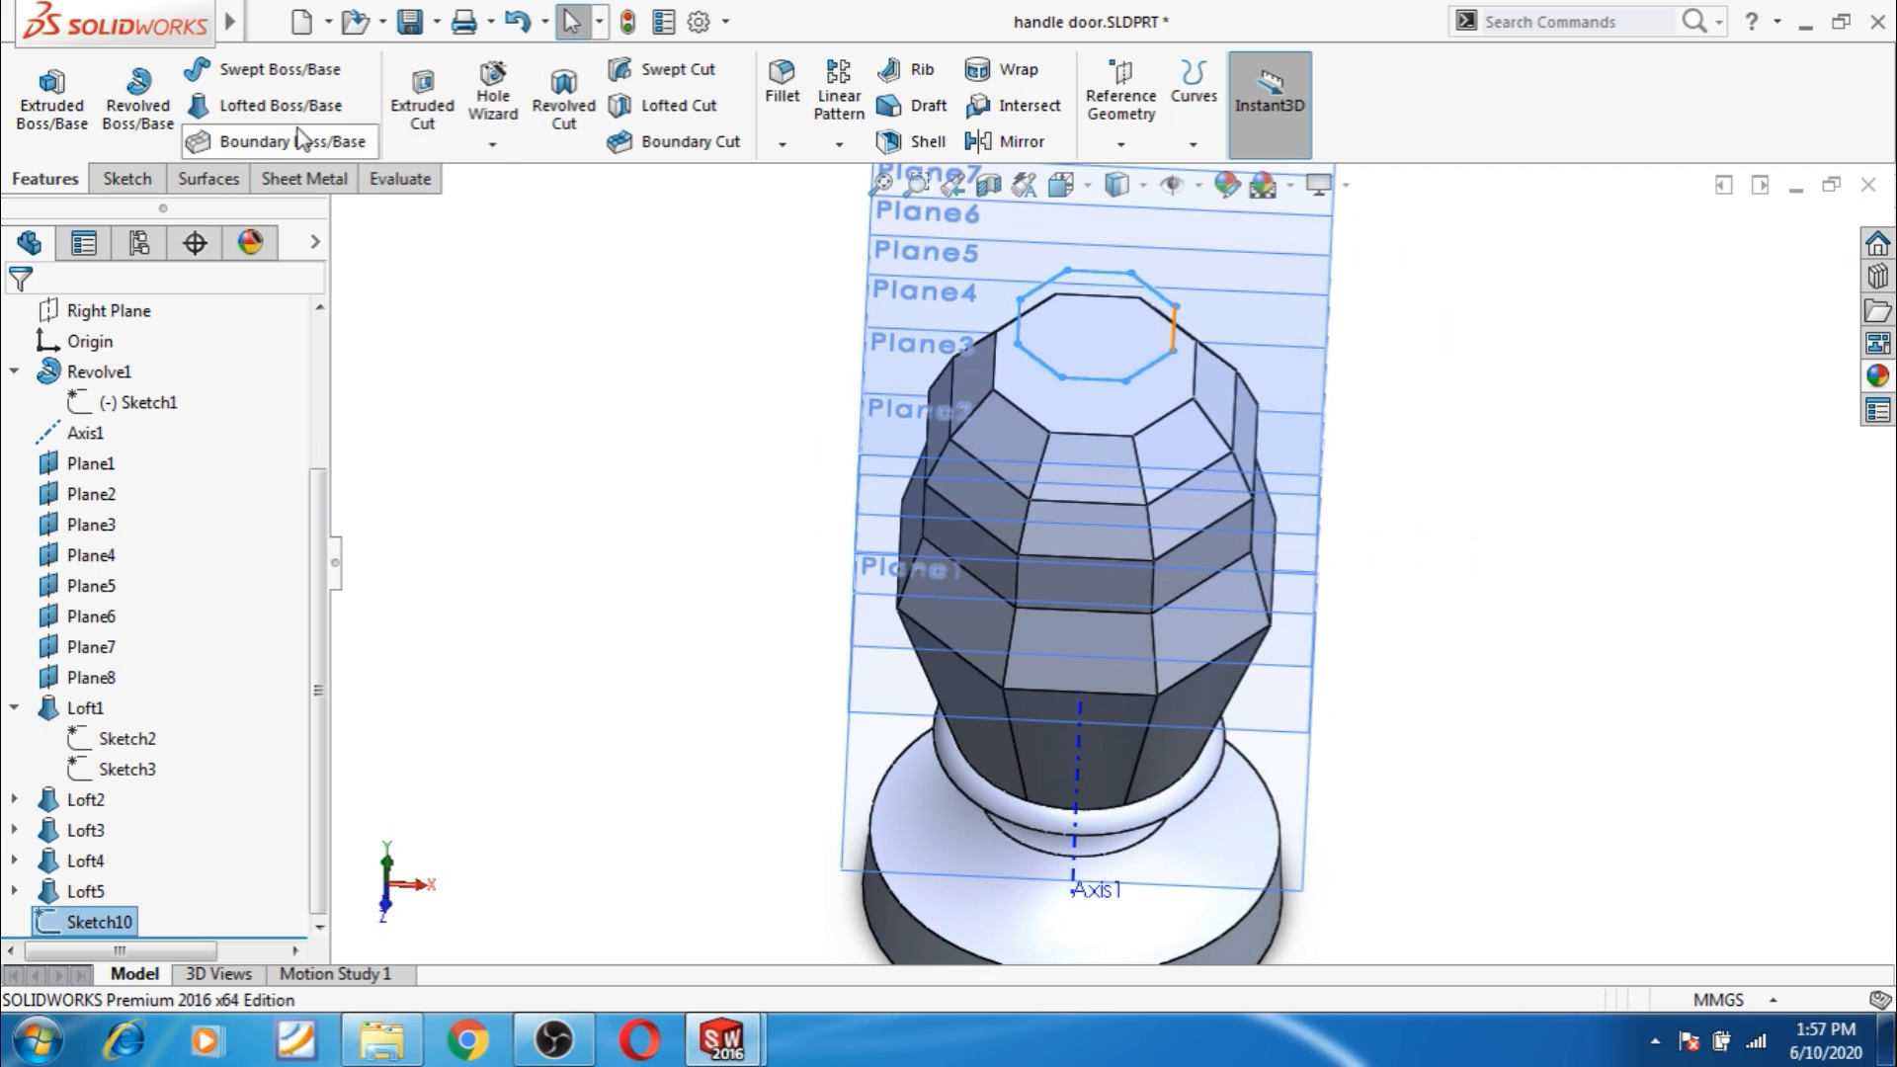
{"action": "left_click", "coordinate": [280, 105]}
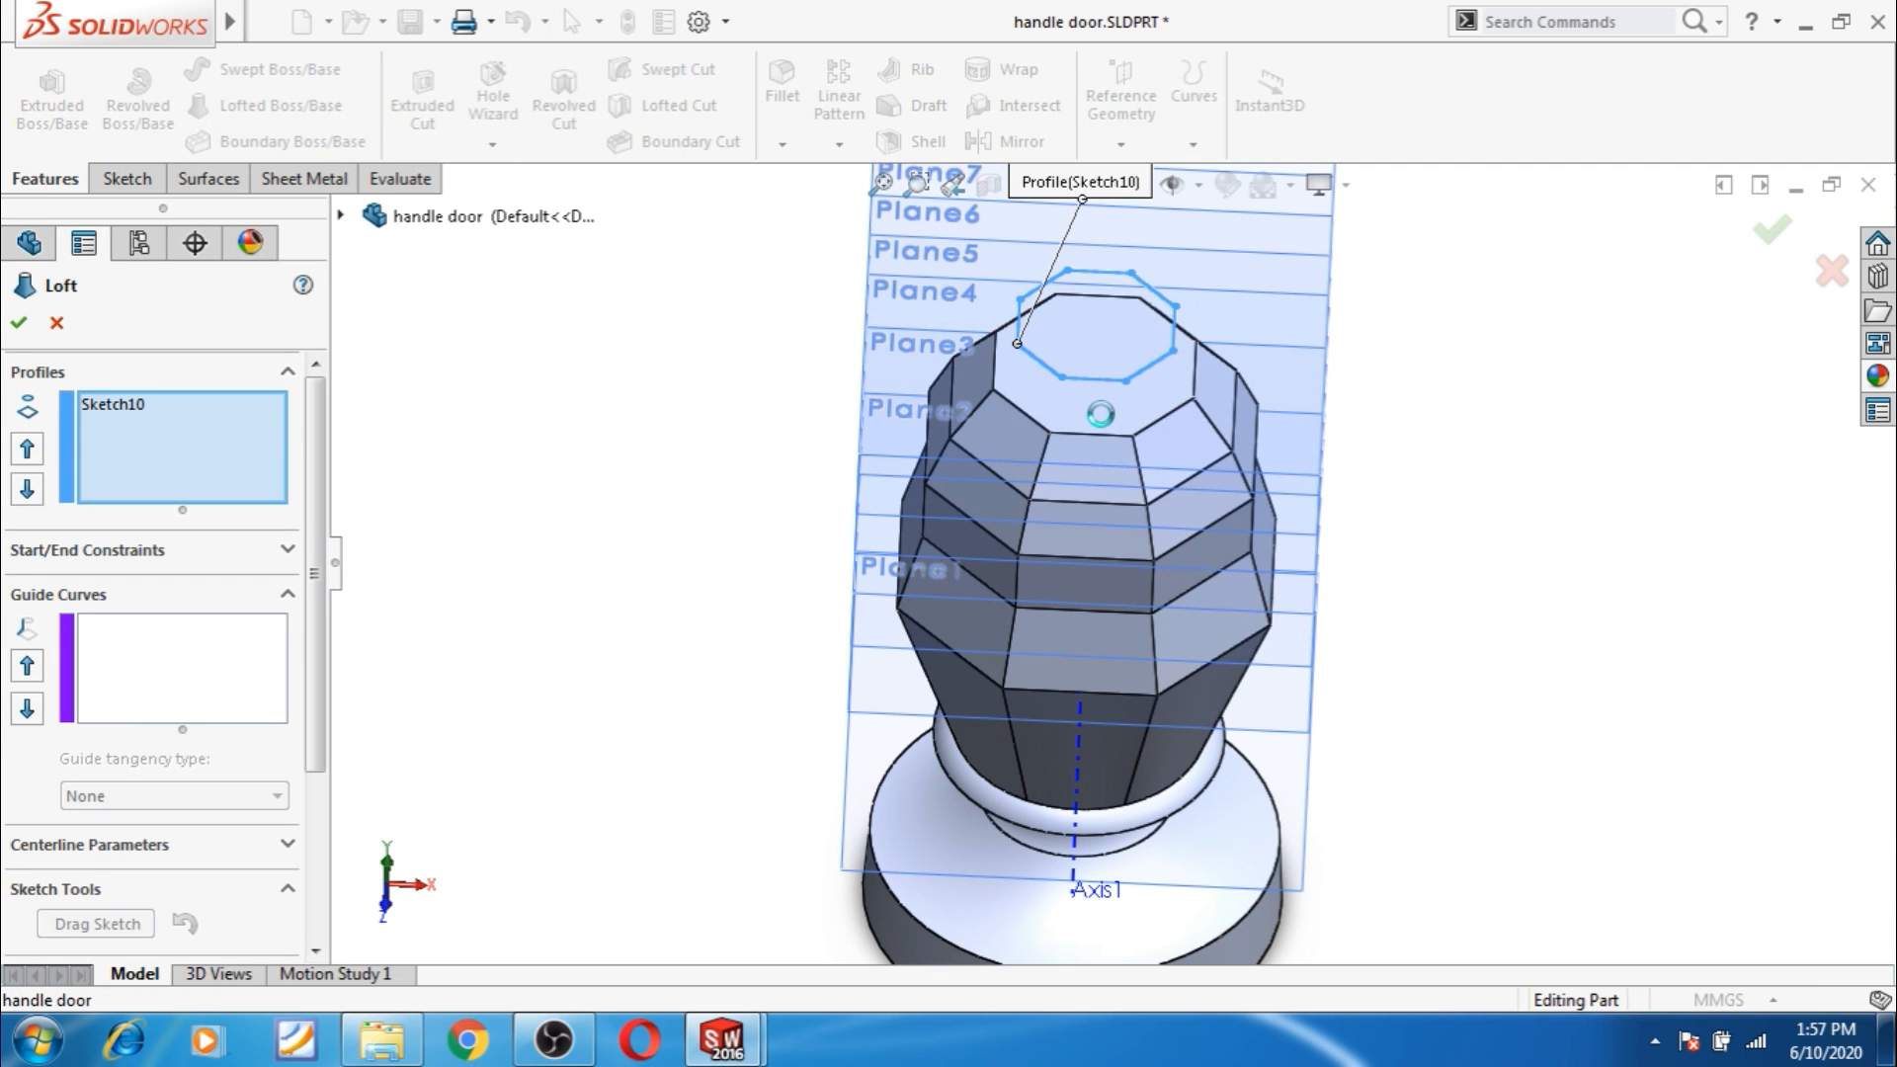
{"action": "left_click", "coordinate": [1128, 433]}
{"action": "right_click", "coordinate": [182, 418]}
{"action": "left_click", "coordinate": [225, 436]}
{"action": "left_click", "coordinate": [1081, 419]}
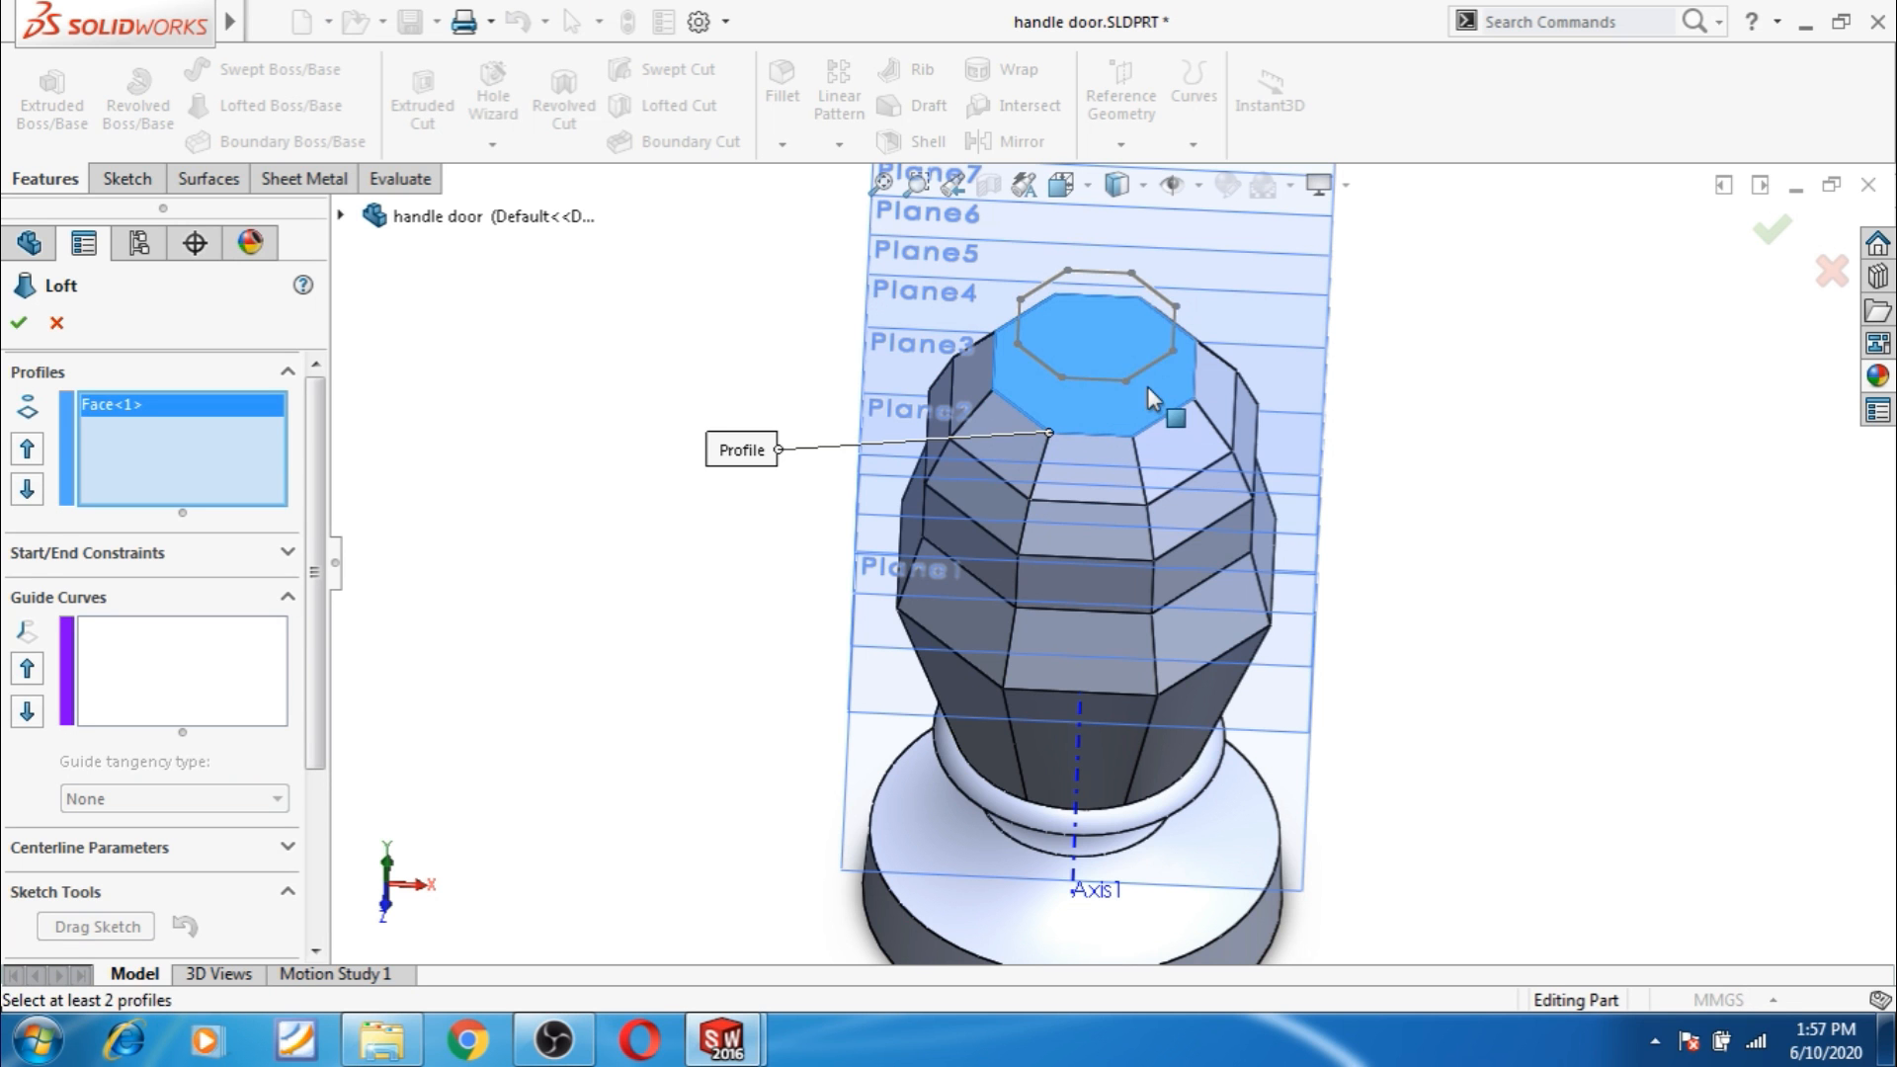
{"action": "left_click", "coordinate": [1124, 381]}
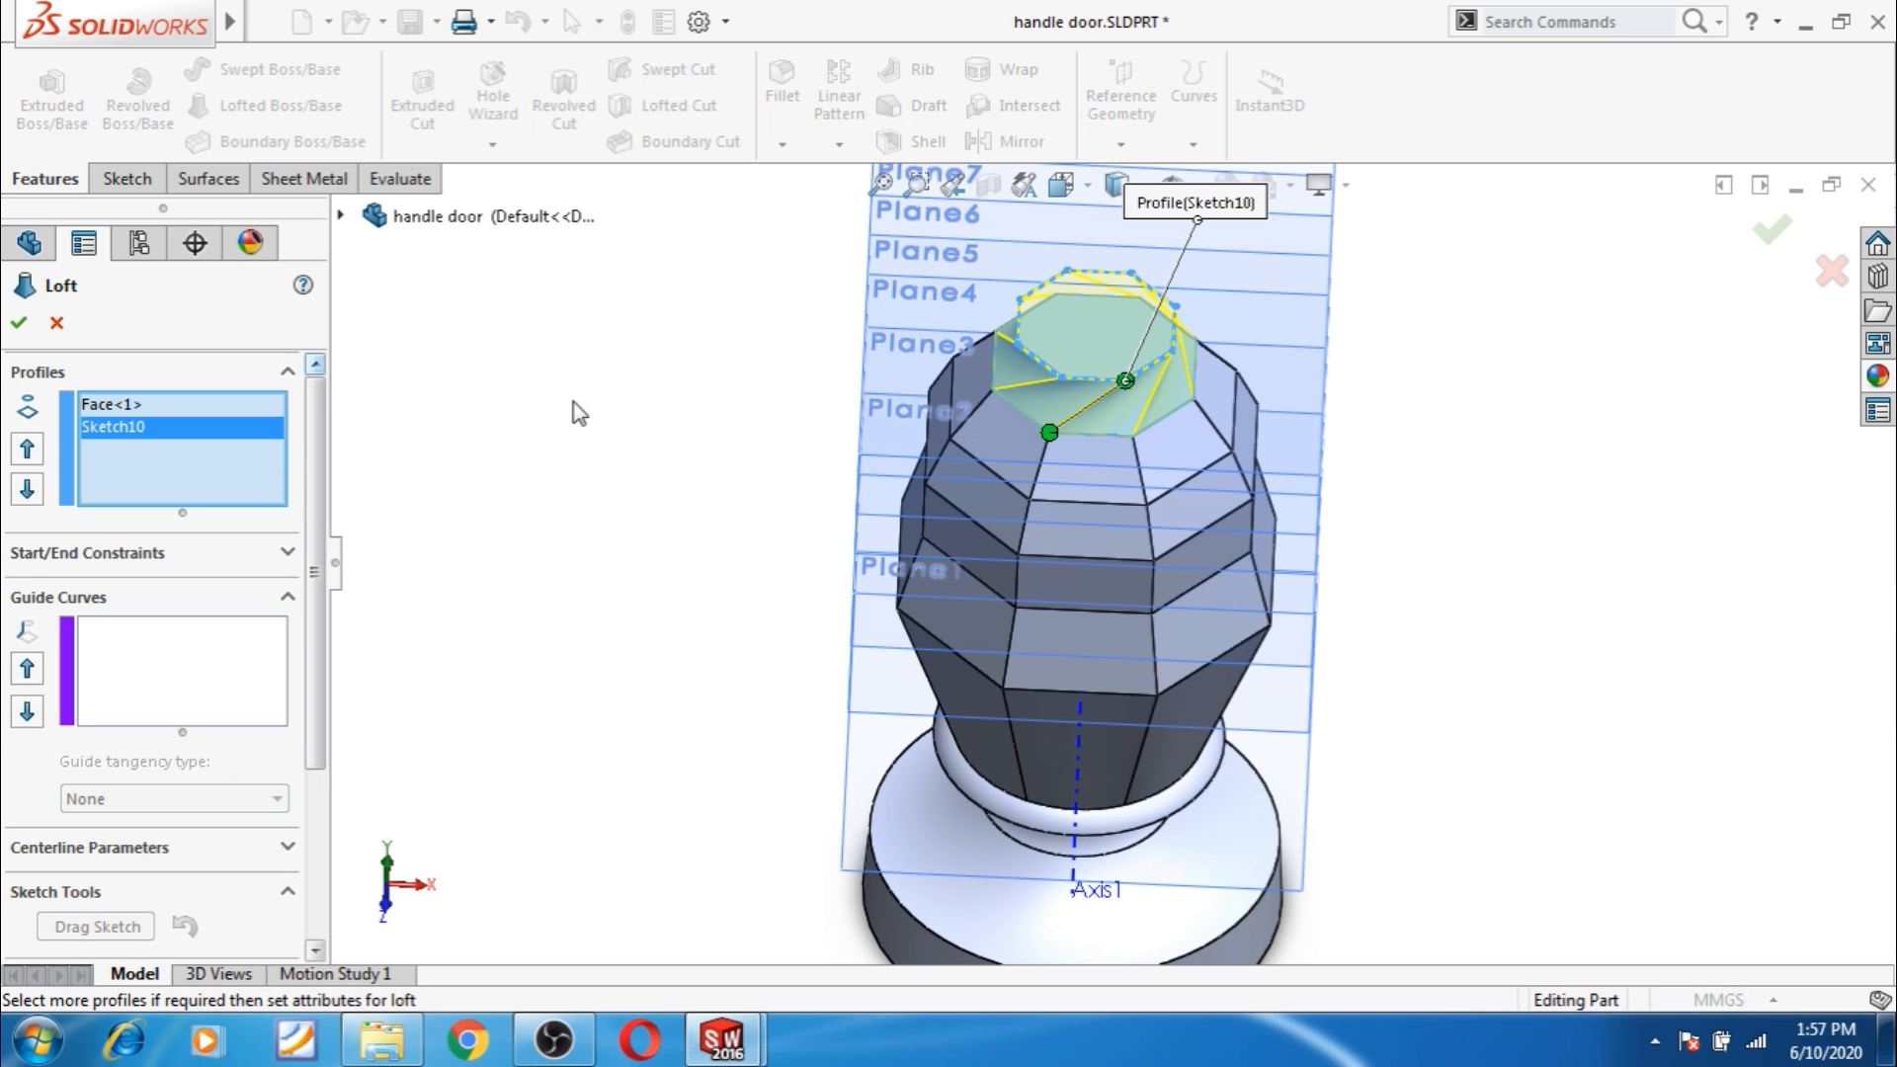
{"action": "left_click_drag", "start_coordinate": [1052, 439], "coordinate": [1090, 452]}
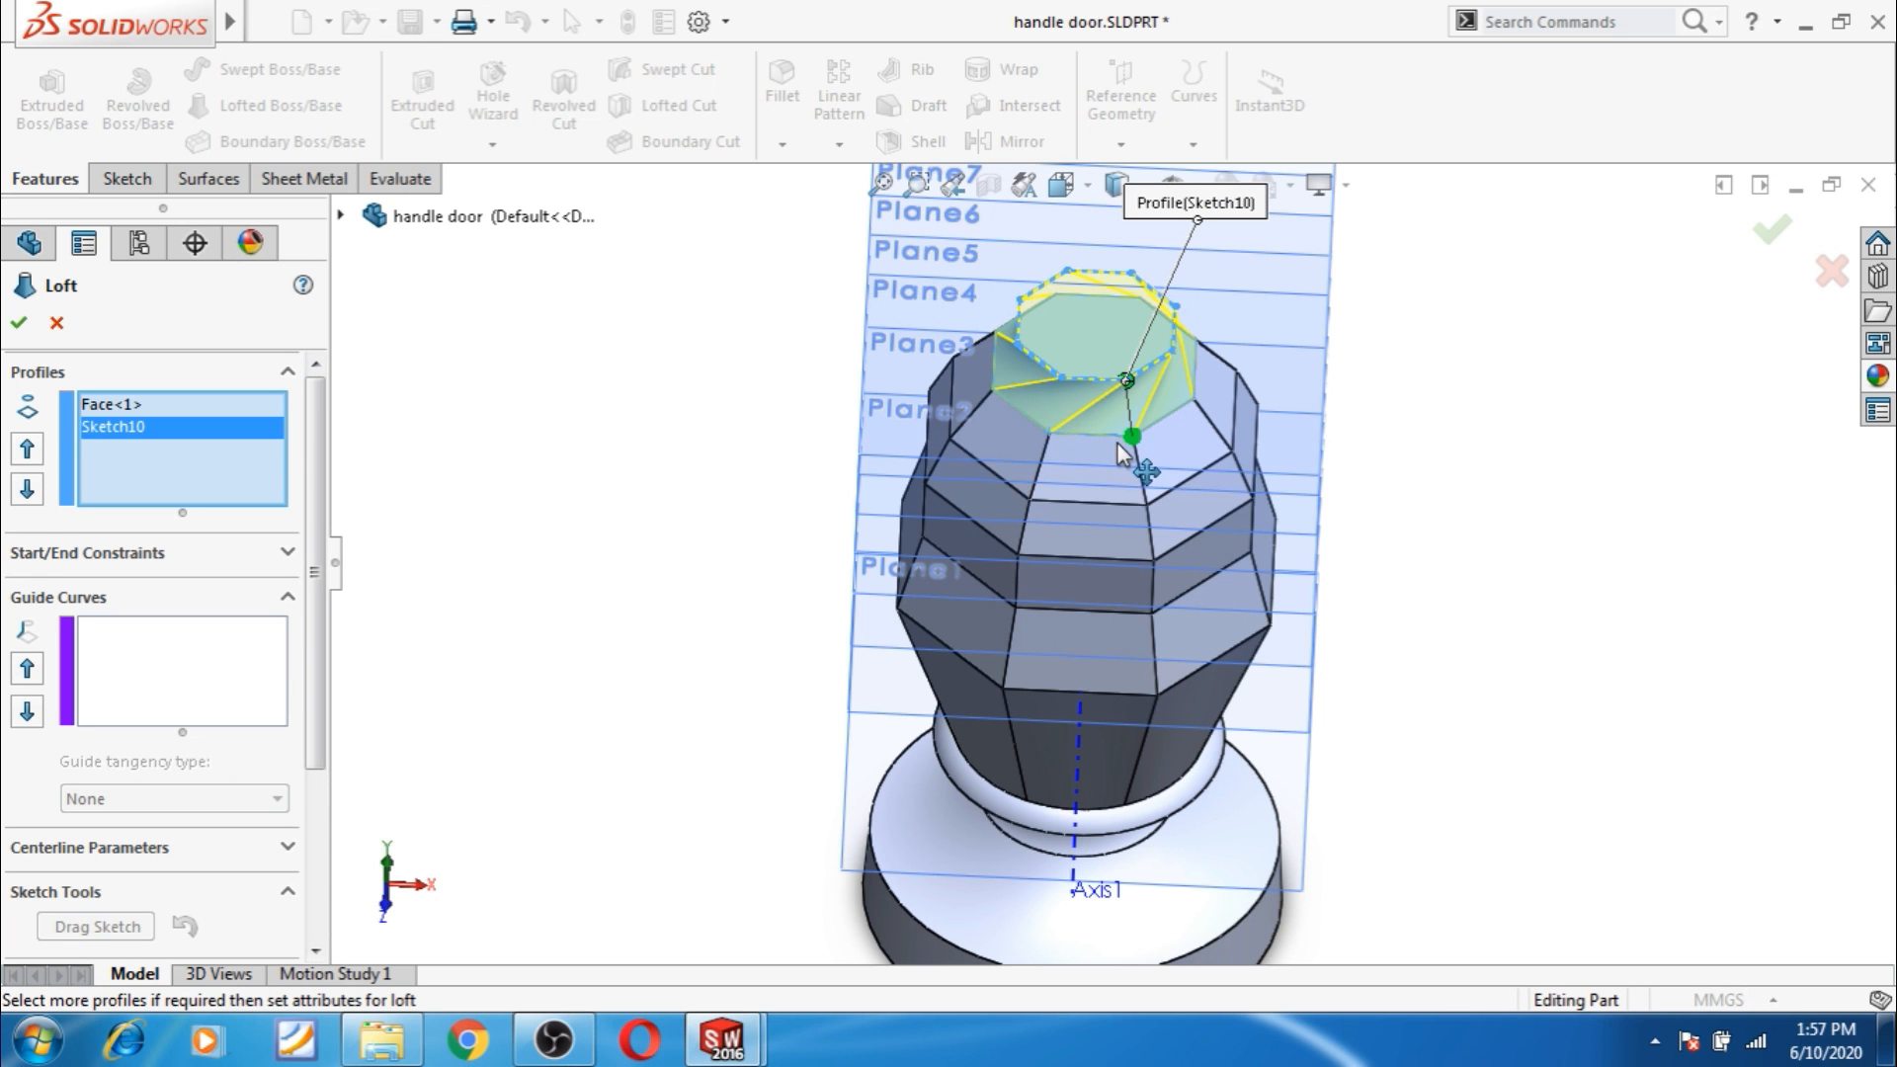
{"action": "left_click", "coordinate": [17, 321]}
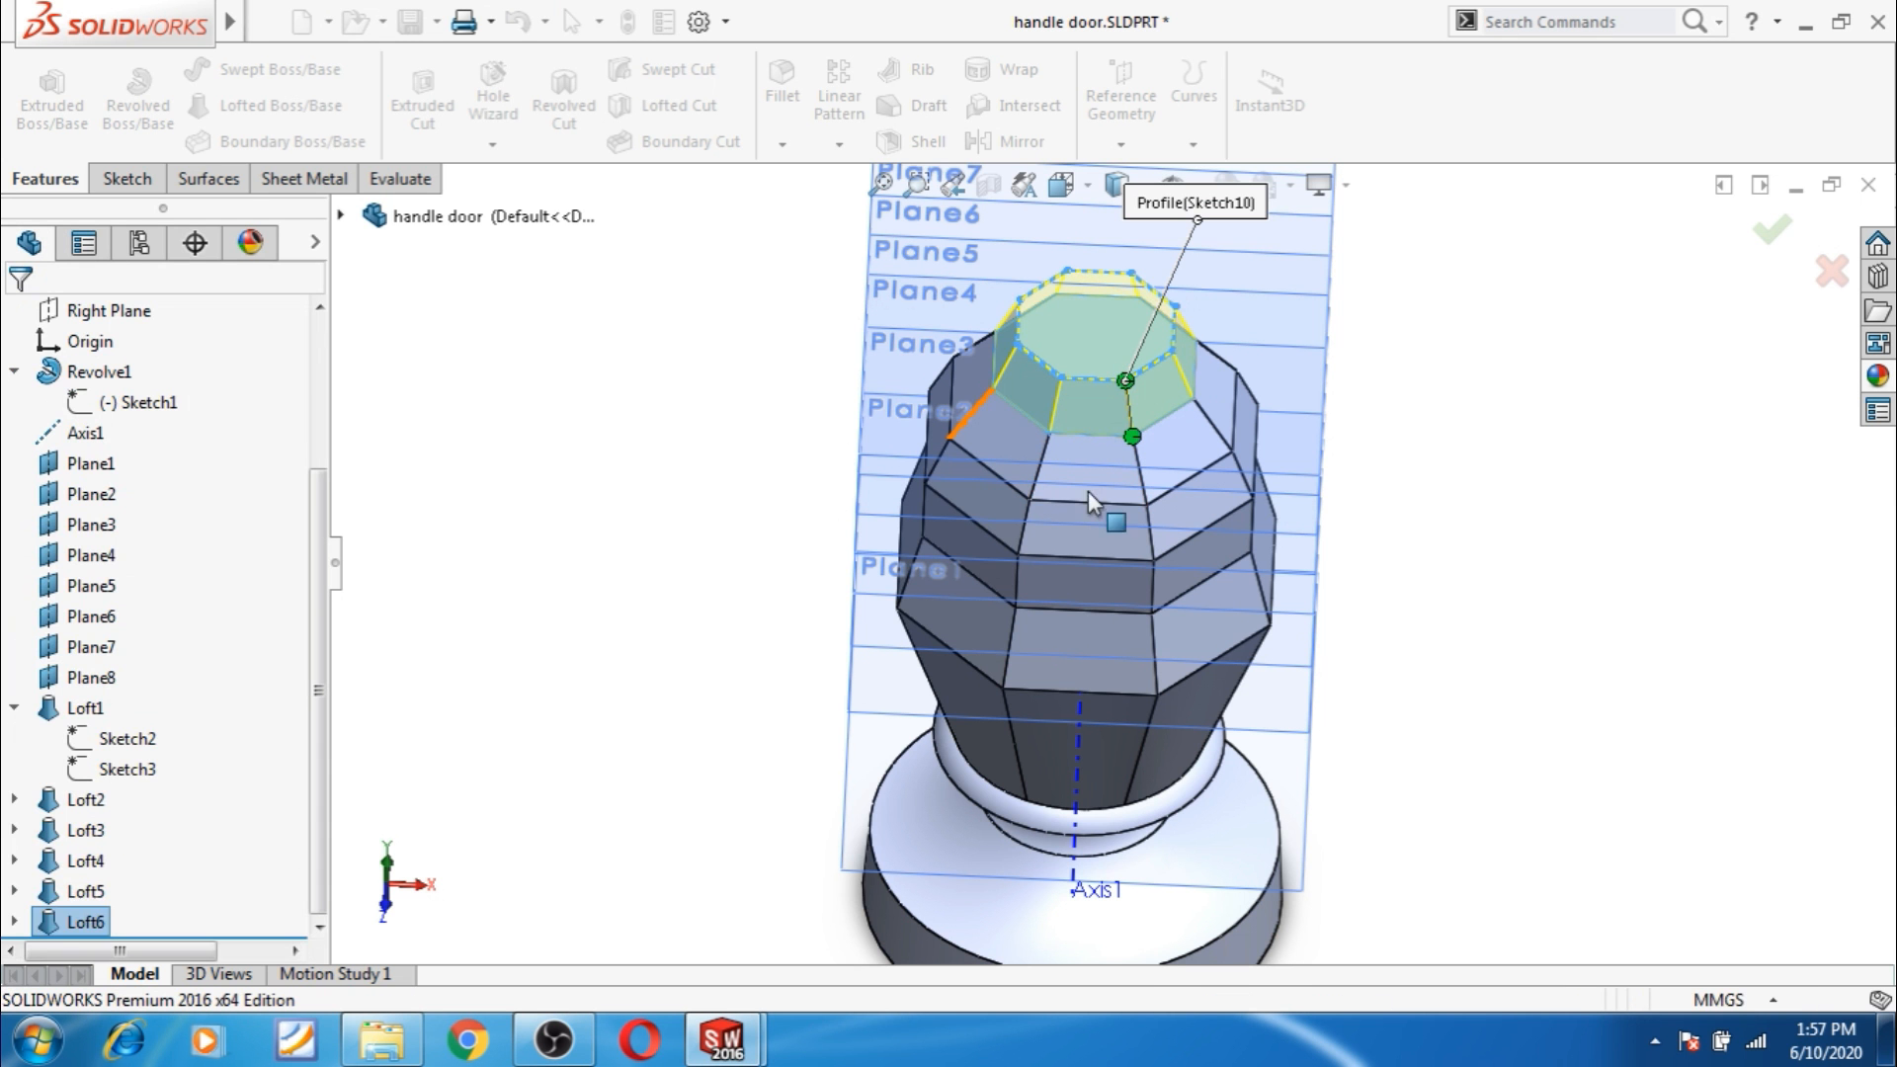
Sketch a point at the origin on Plane8 and exit the sketch.
{"action": "key", "text": "ctrl+1"}
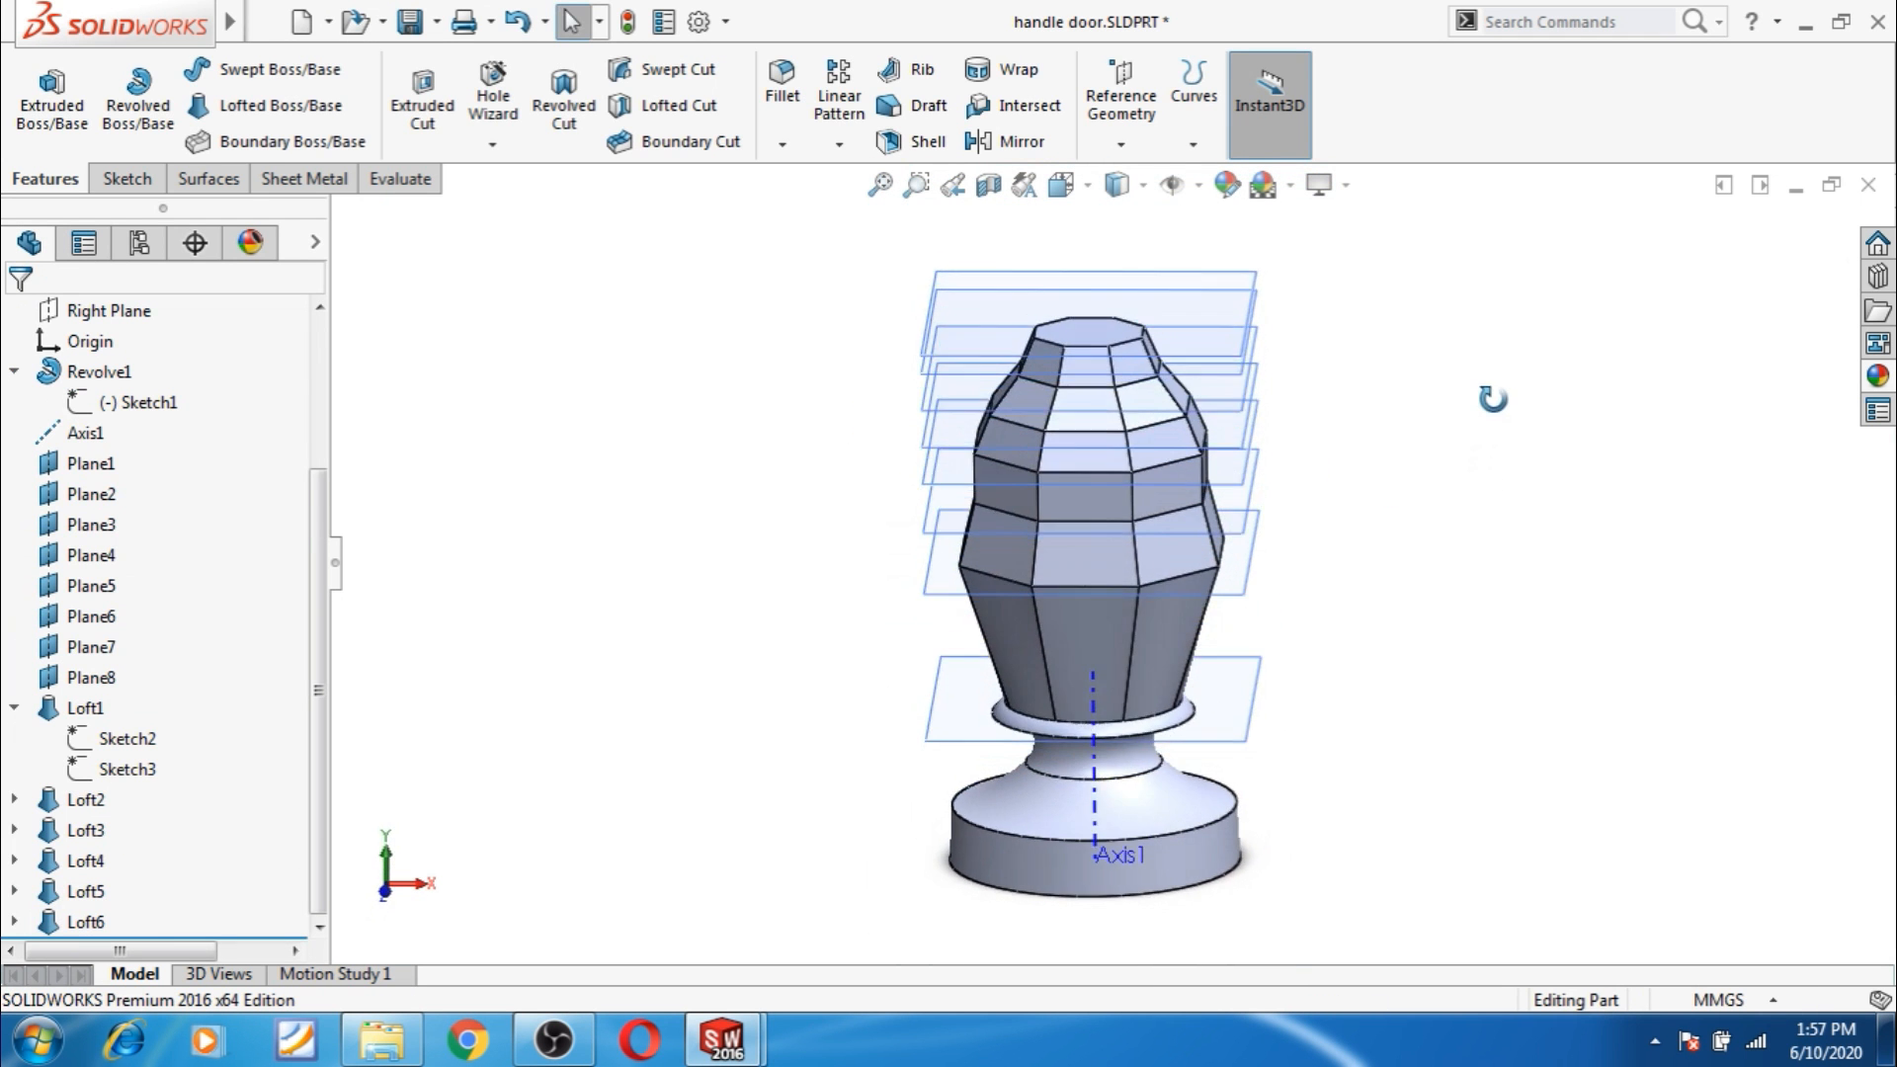
{"action": "left_click", "coordinate": [76, 689]}
{"action": "left_click", "coordinate": [188, 652]}
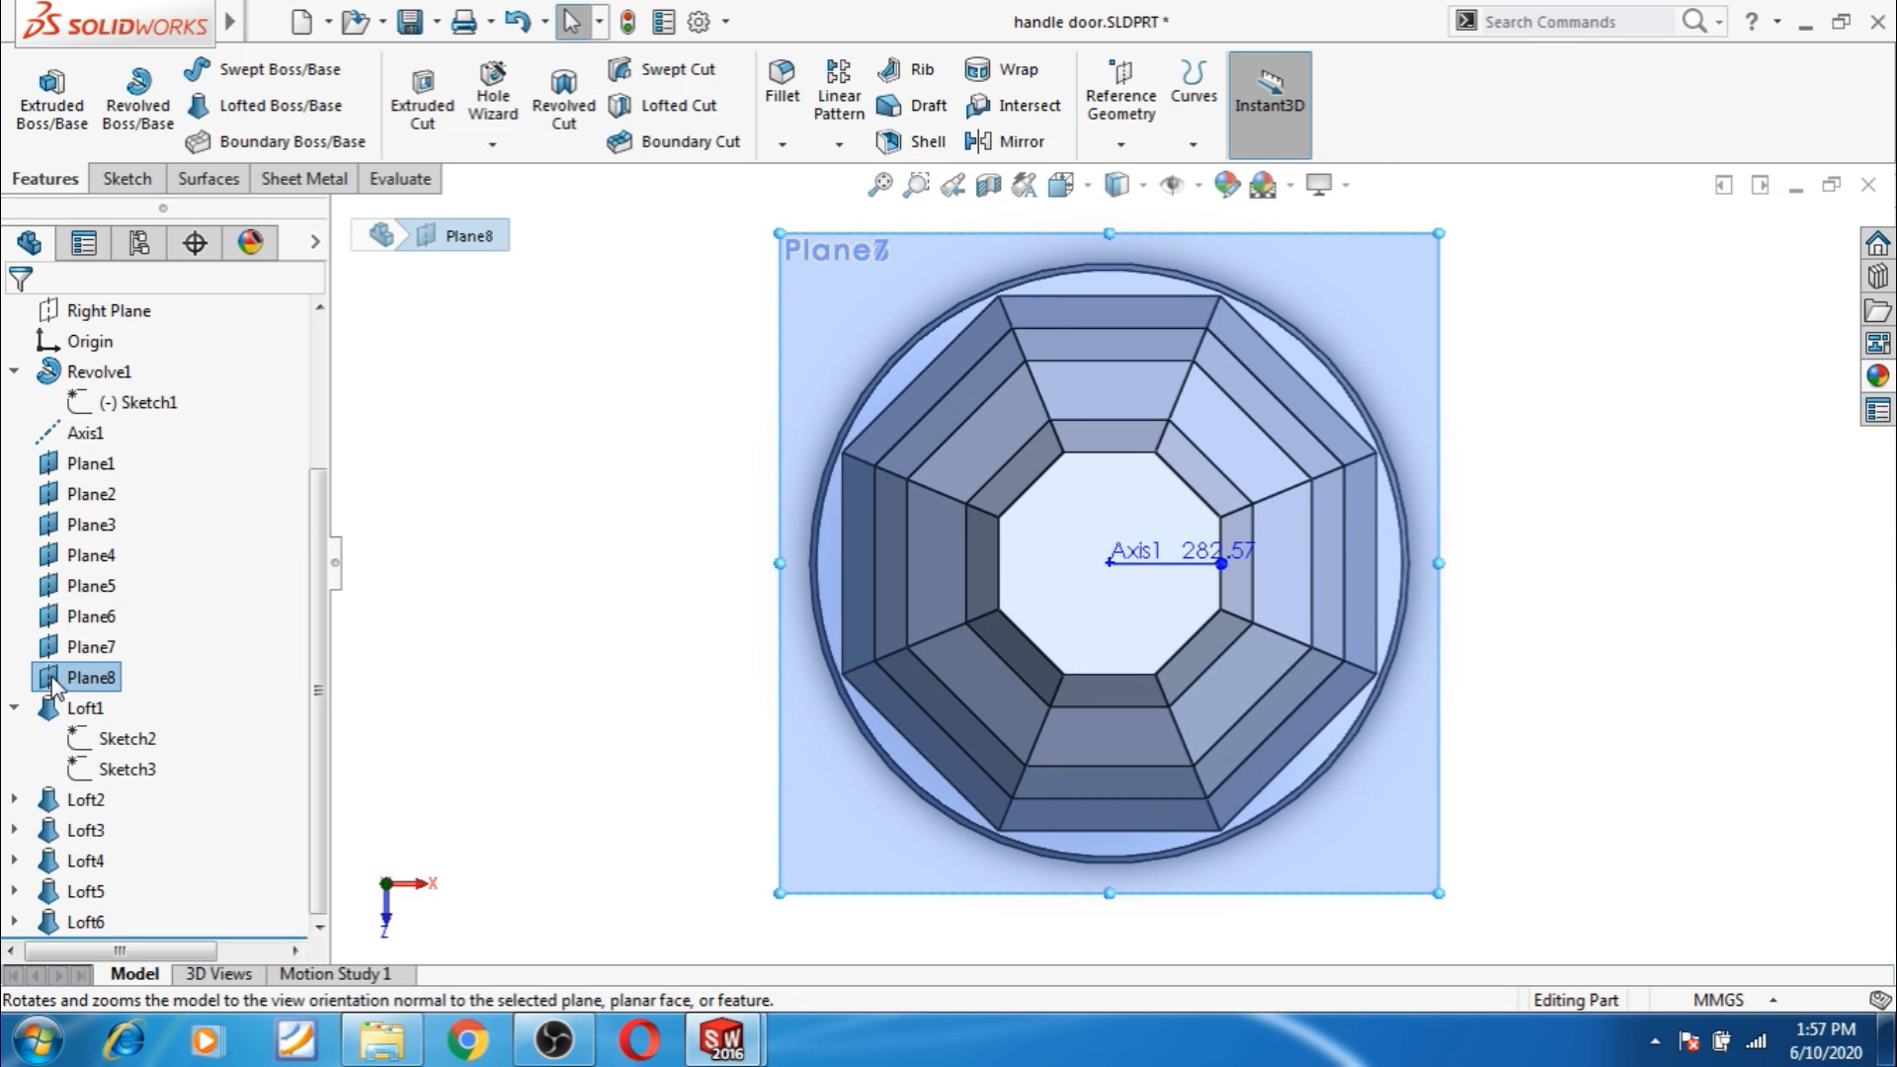
{"action": "left_click", "coordinate": [58, 679]}
{"action": "left_click", "coordinate": [127, 640]}
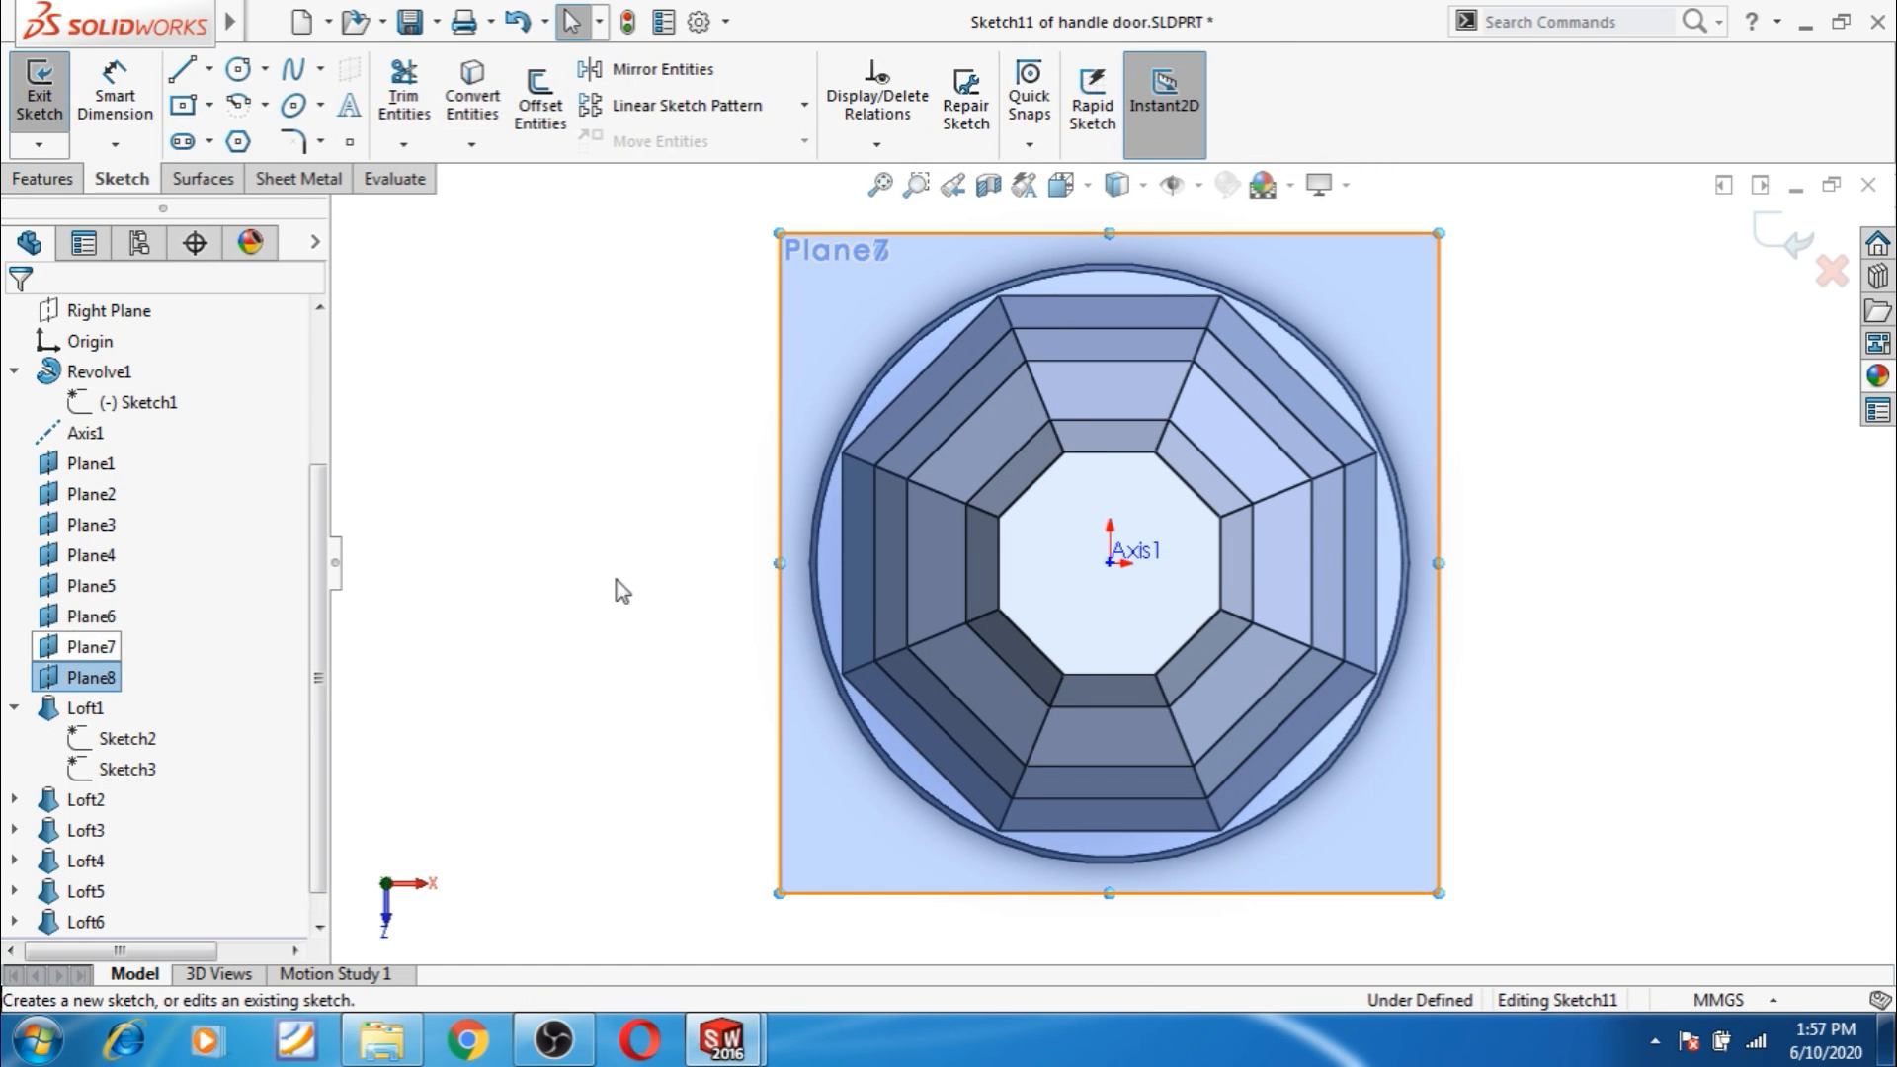
{"action": "left_click", "coordinate": [353, 143]}
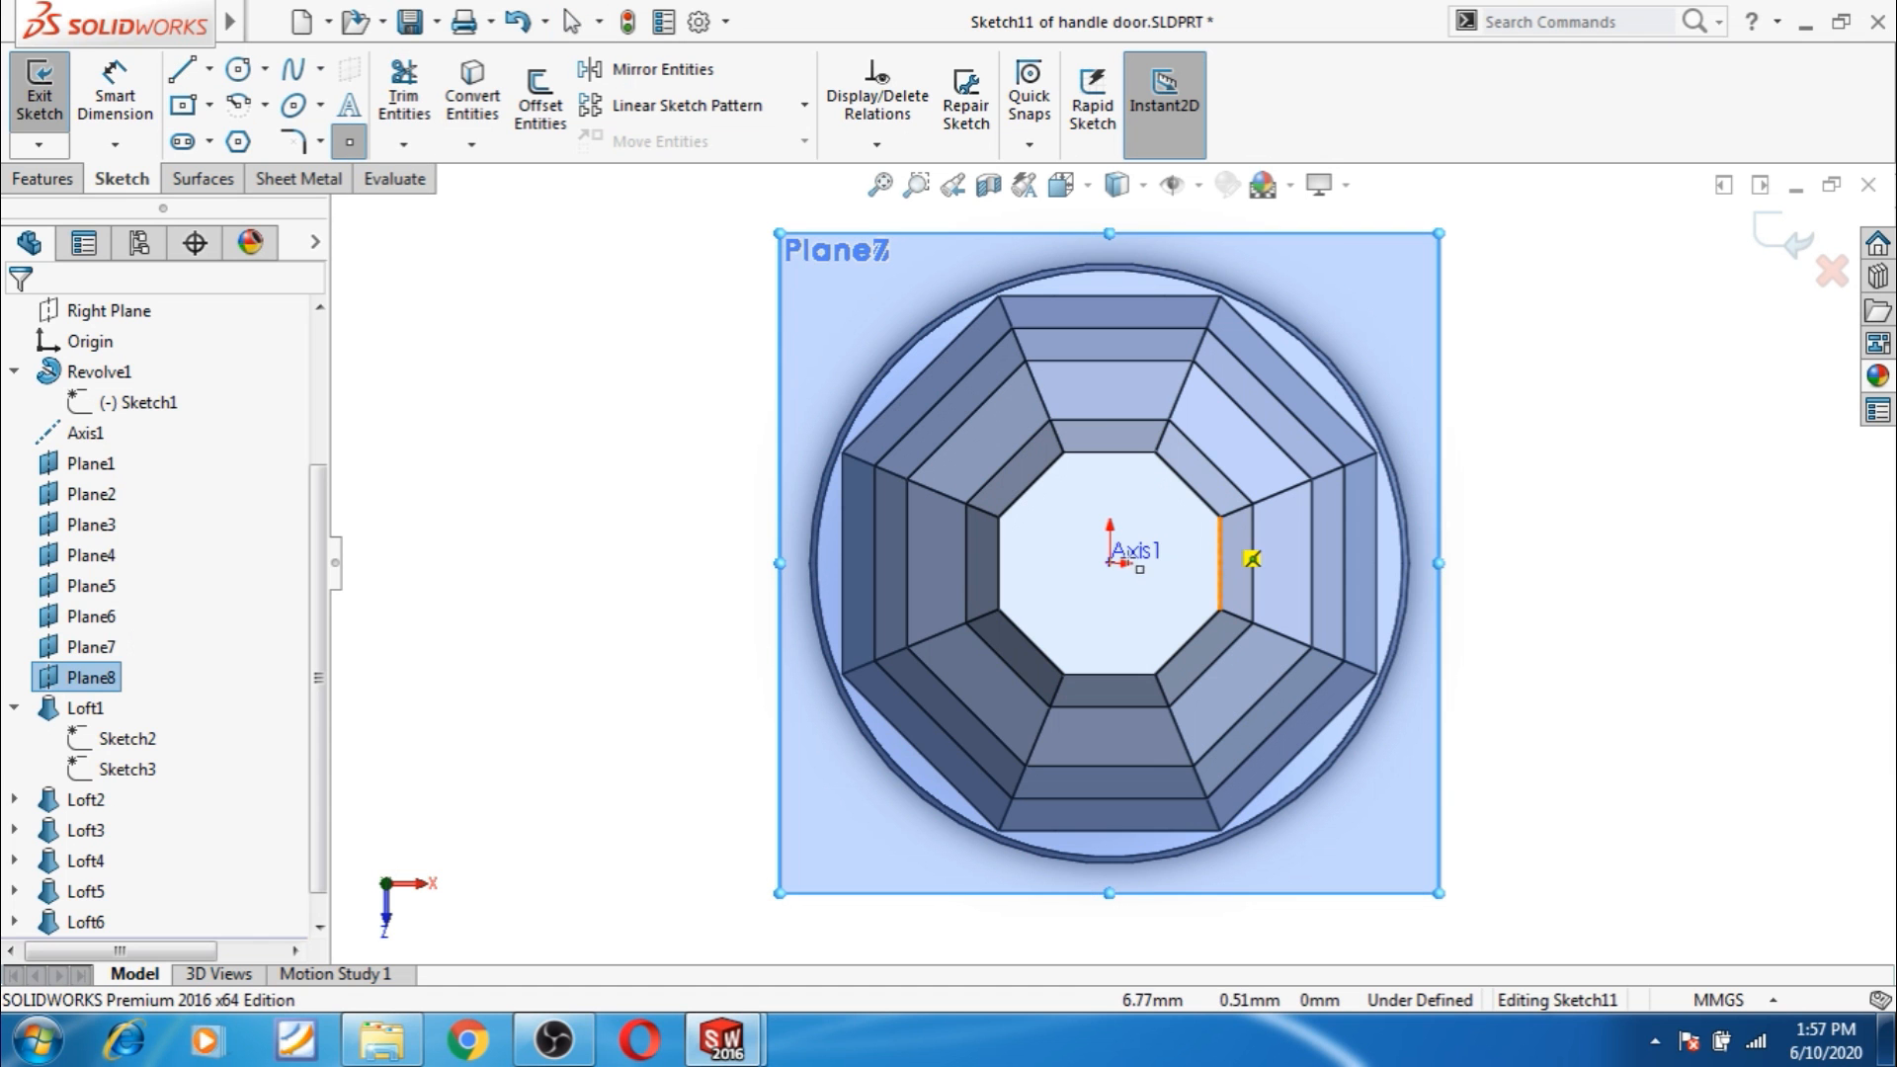
{"action": "left_click", "coordinate": [1110, 563]}
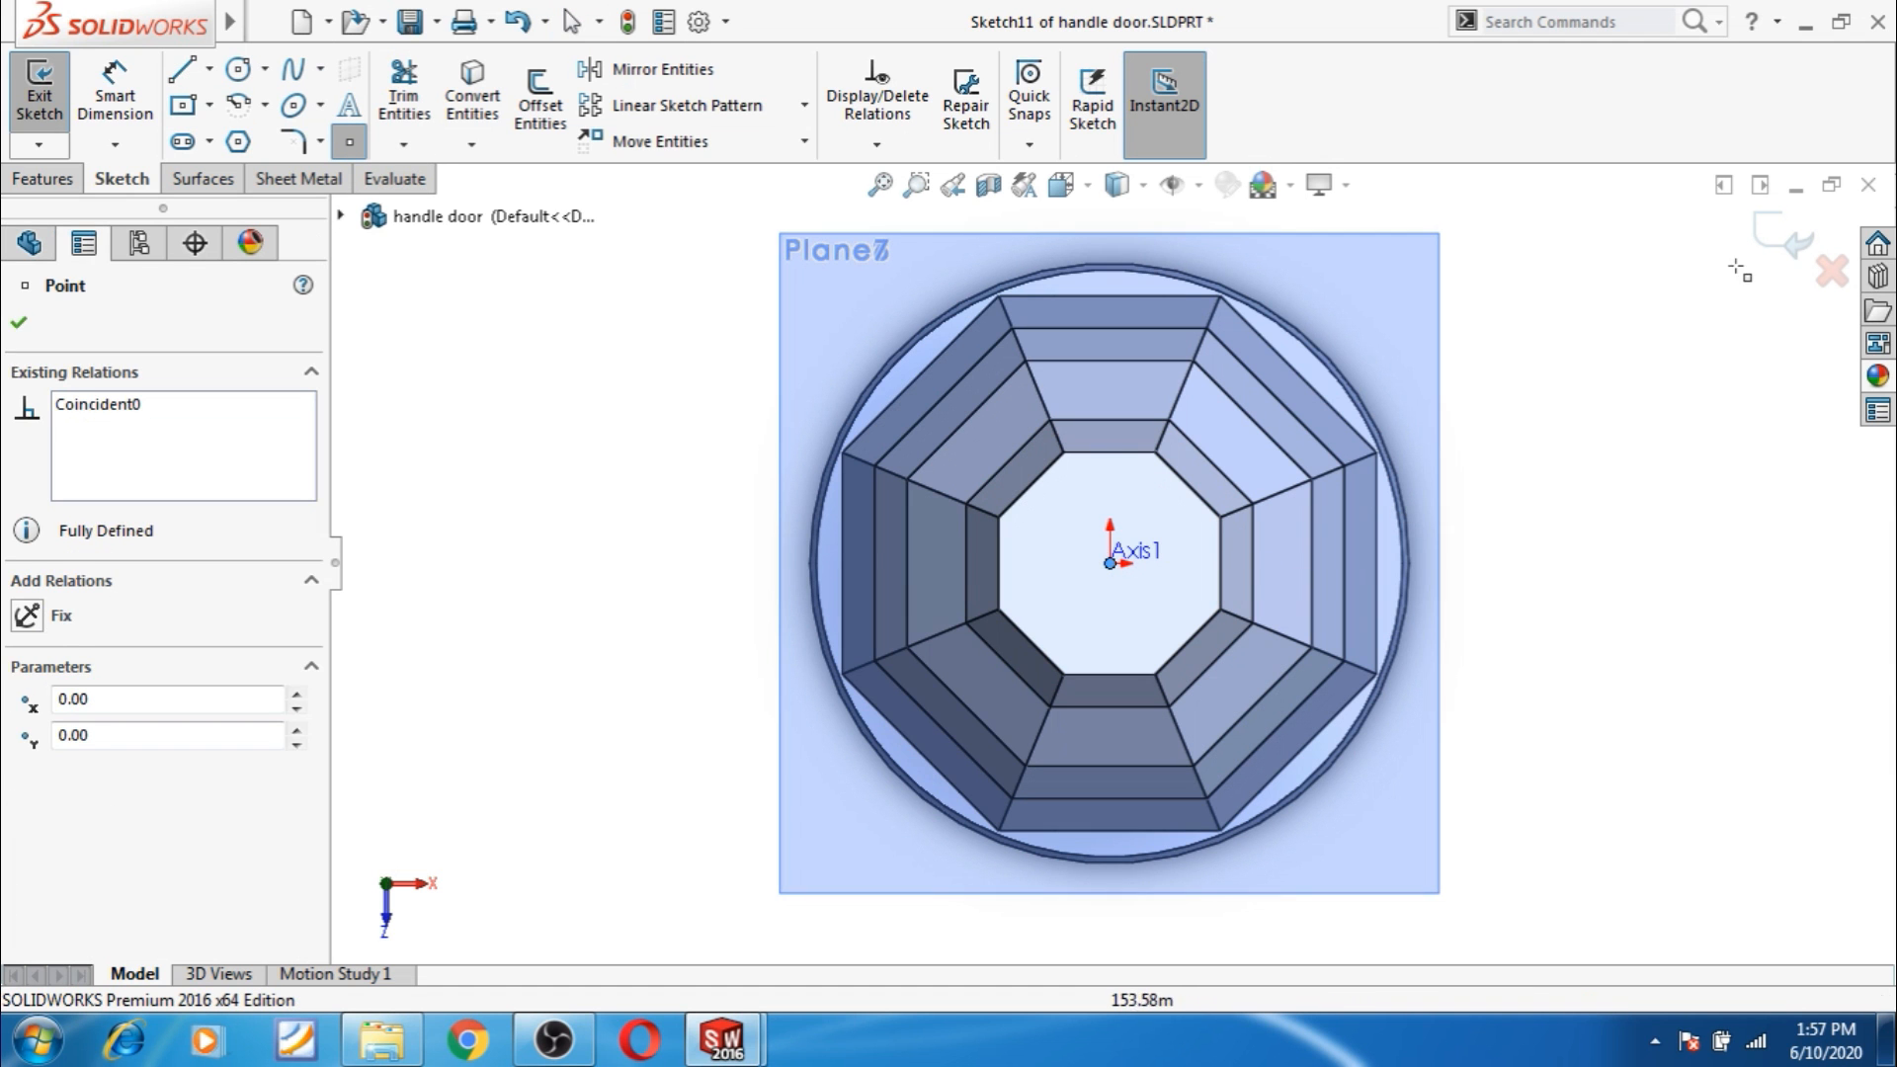
{"action": "left_click", "coordinate": [1775, 234]}
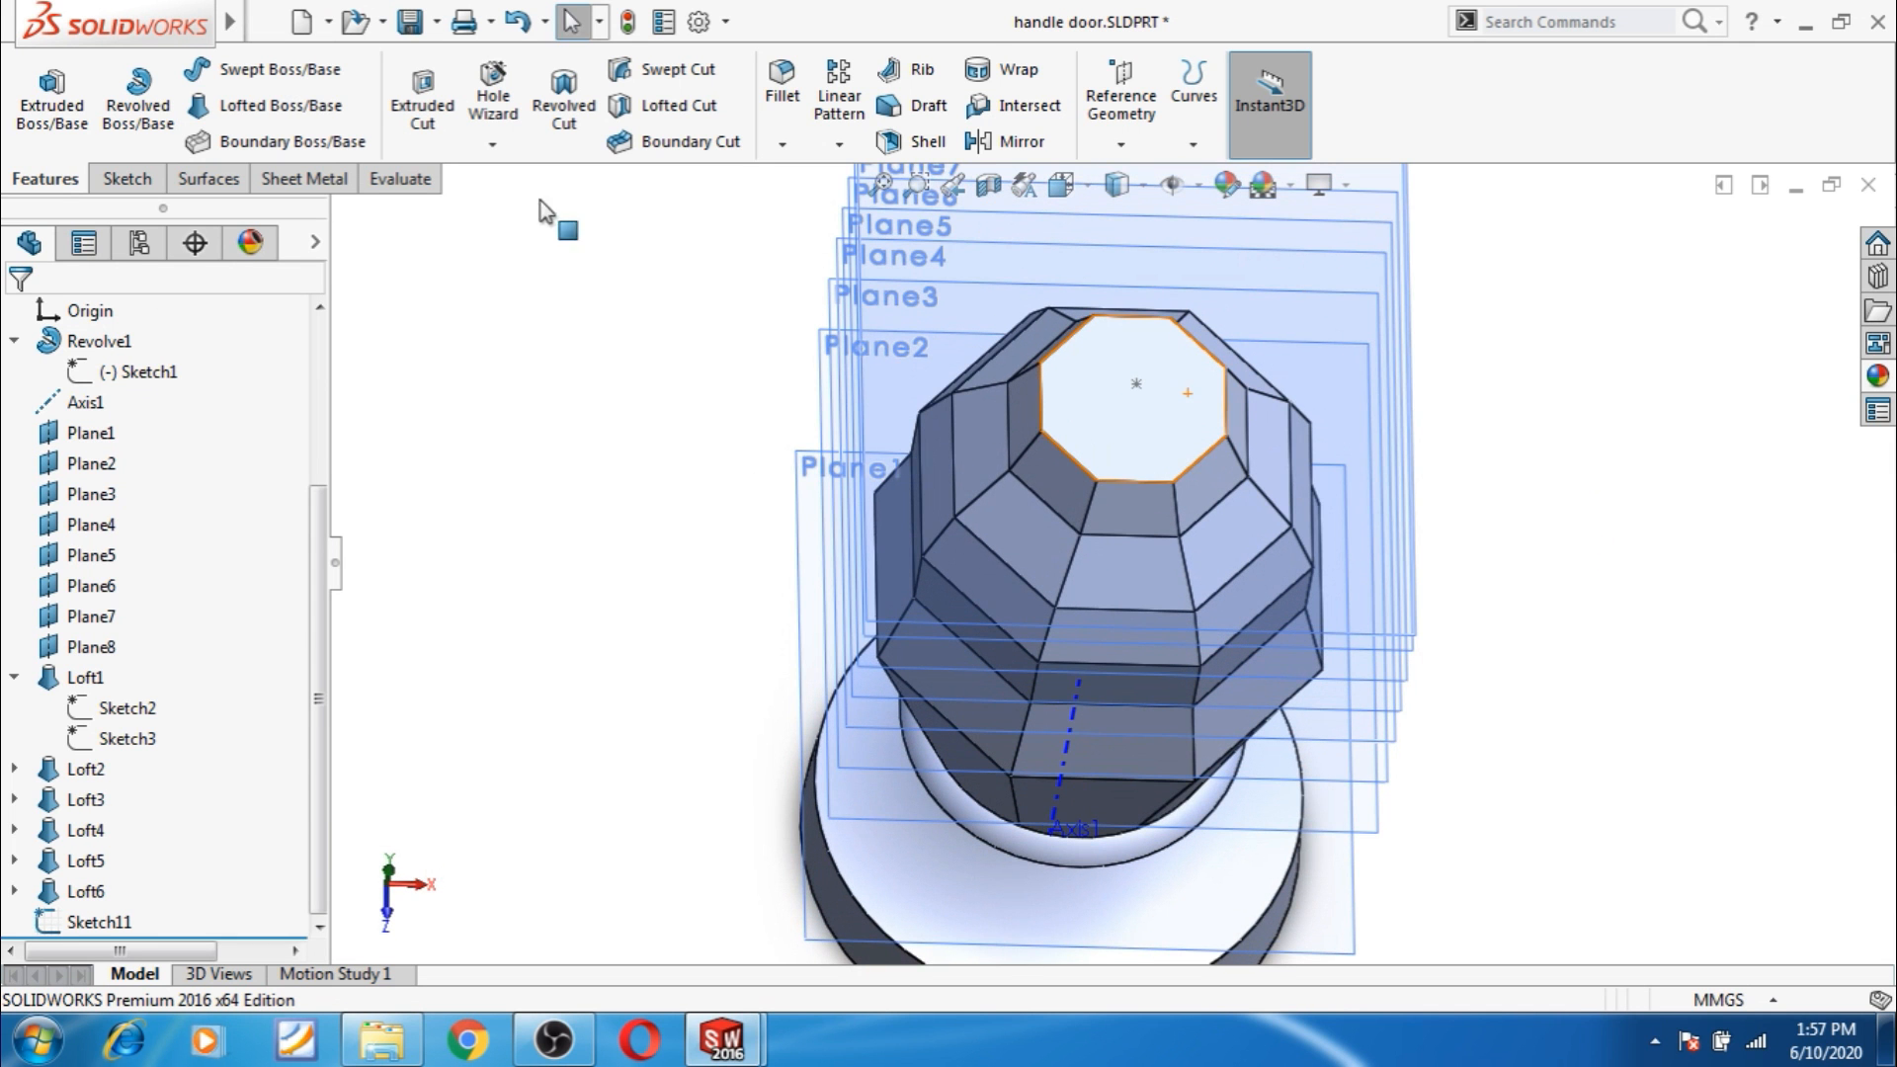
Loft a boss from the knob's top face to the point on Plane8 to form a pointed tip.
{"action": "left_click", "coordinate": [297, 109]}
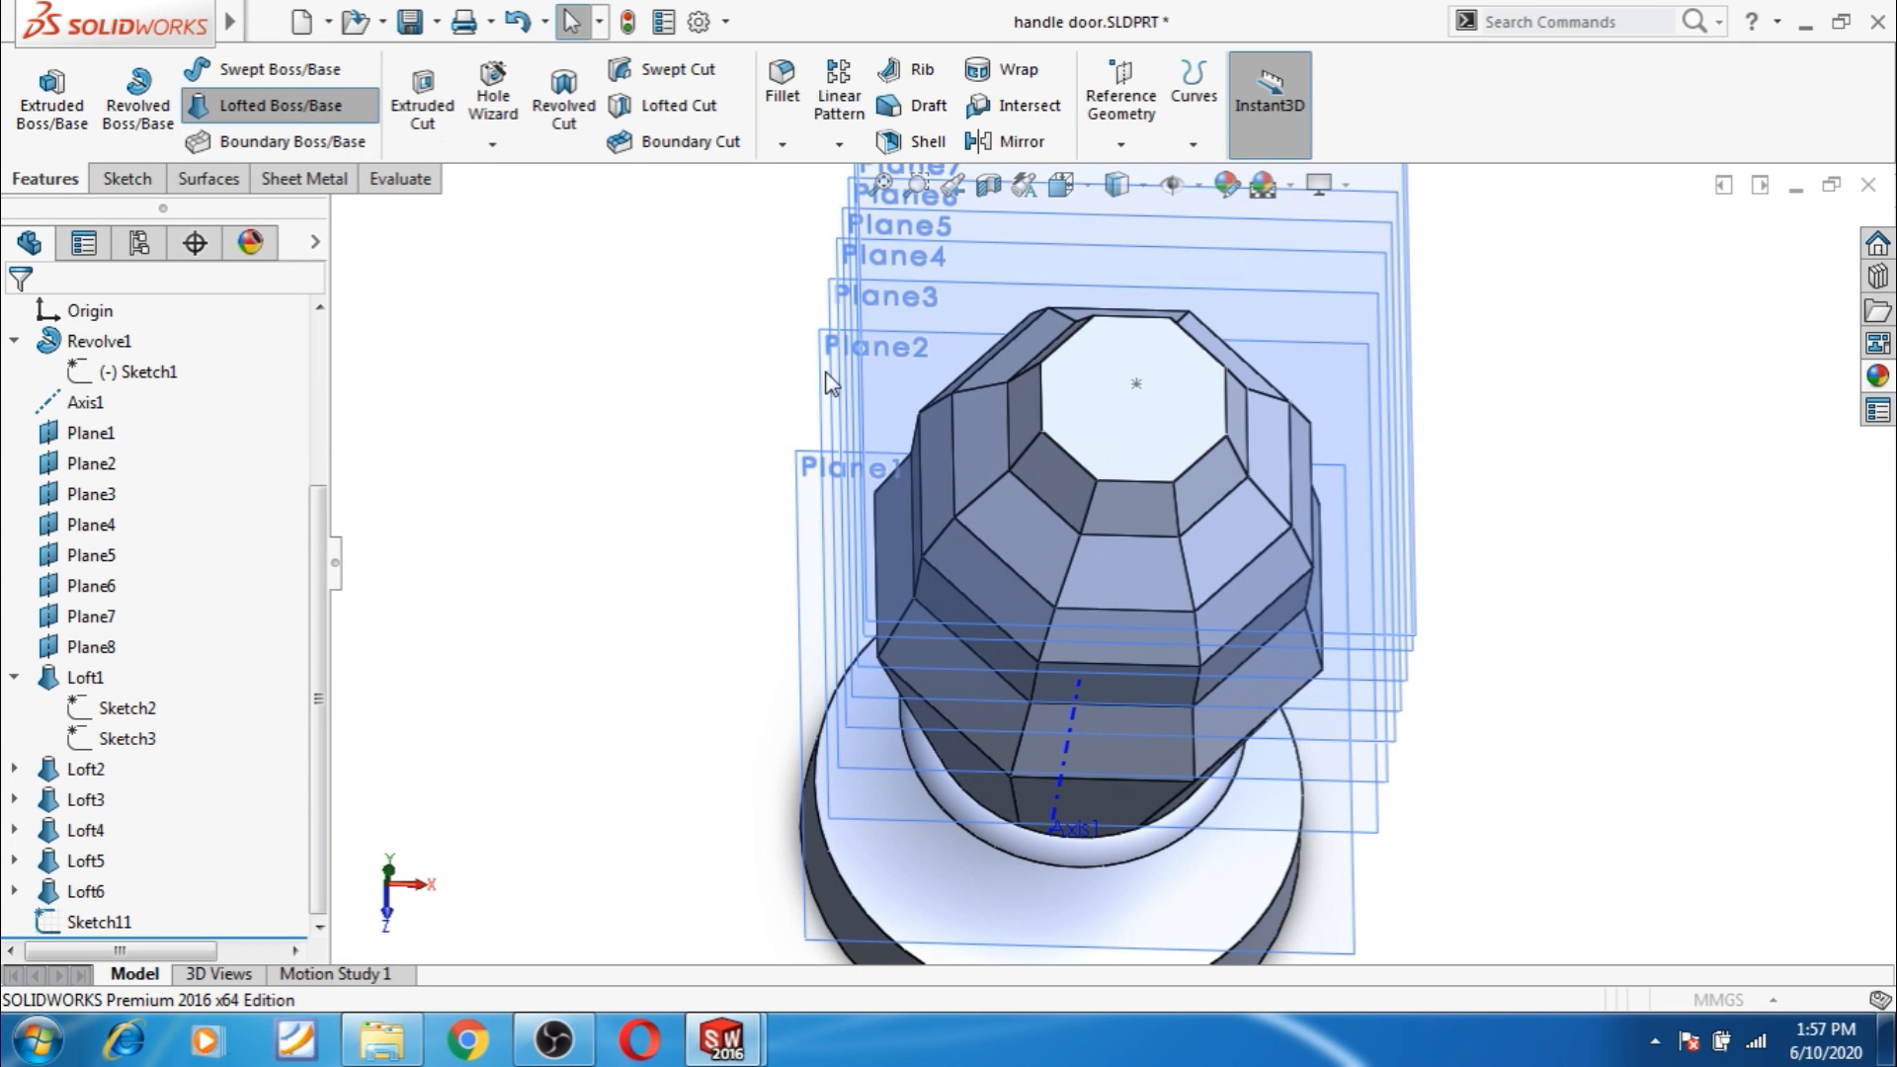
{"action": "left_click", "coordinate": [1163, 454]}
{"action": "left_click", "coordinate": [1137, 385]}
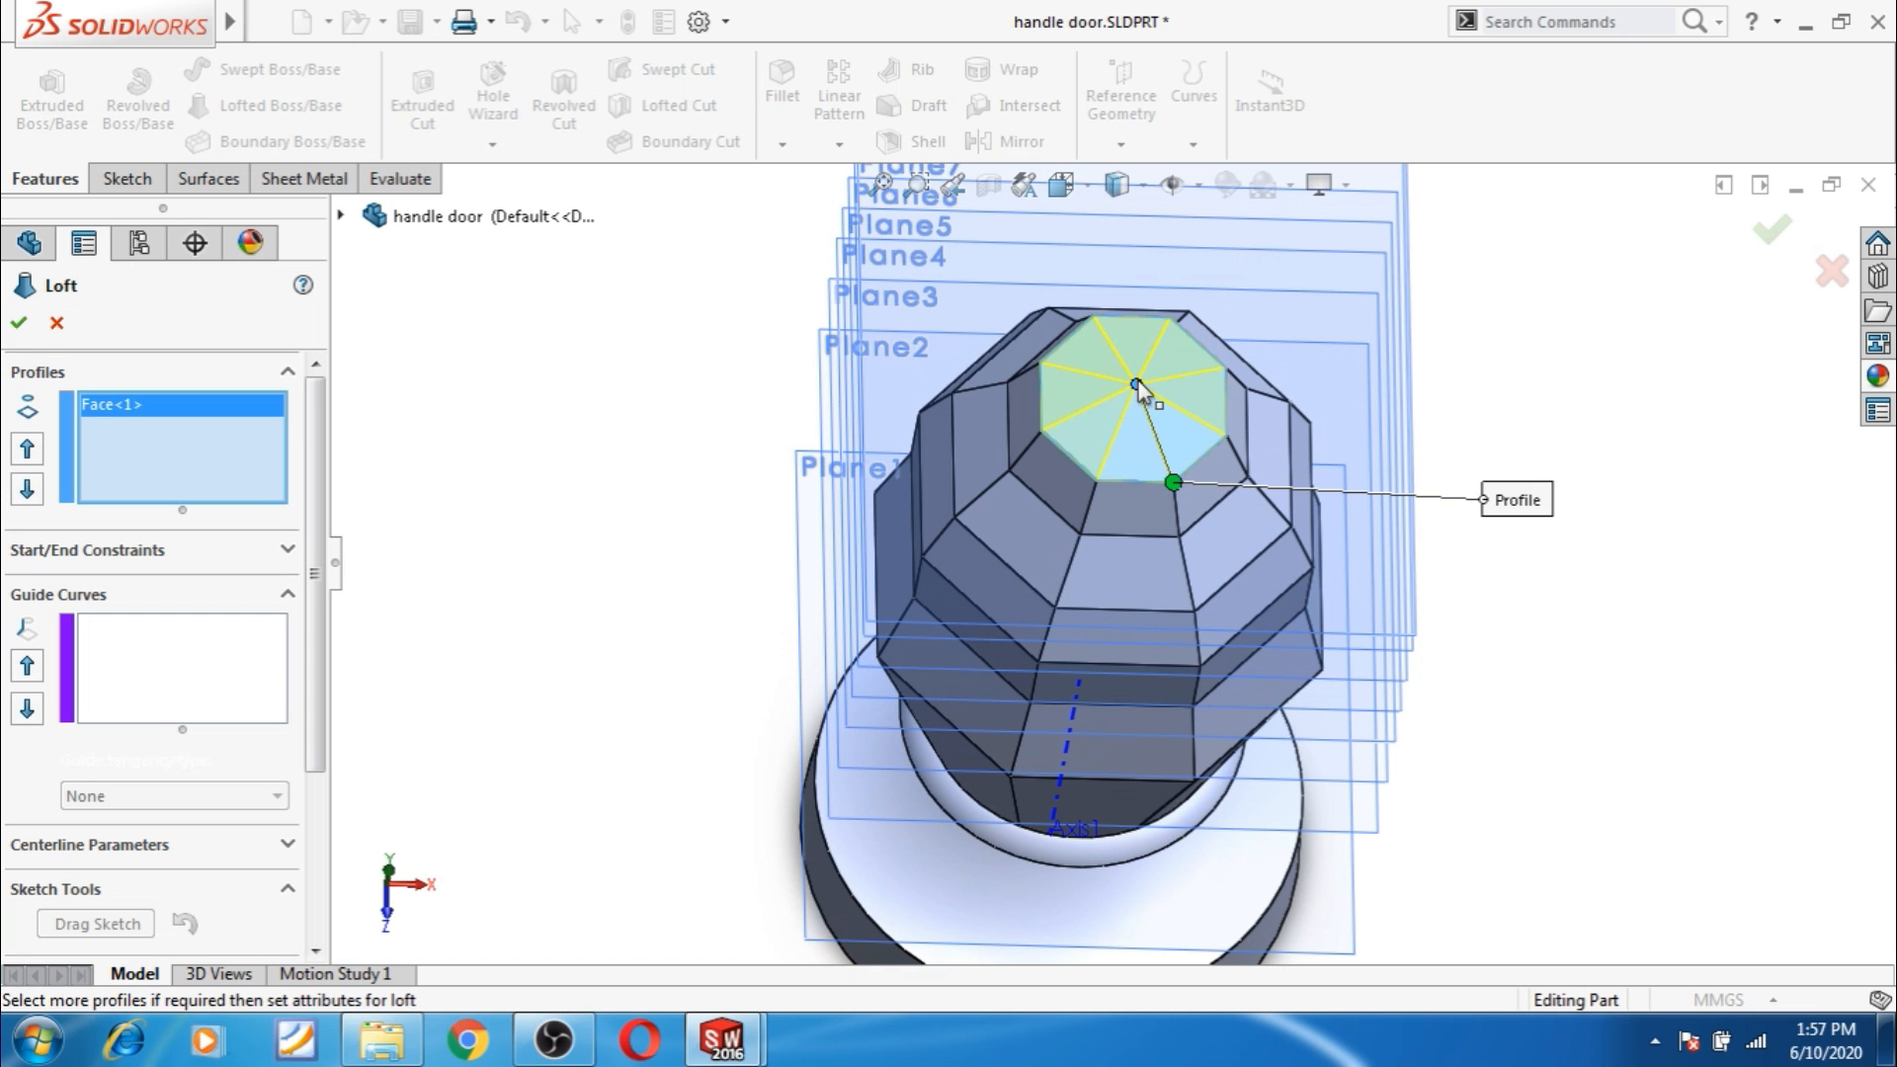
{"action": "left_click", "coordinate": [17, 331]}
Hide all the offset reference planes, Plane1 through Plane8.
{"action": "middle_click_drag", "start_coordinate": [1617, 618], "coordinate": [1393, 682]}
{"action": "scroll", "coordinate": [1129, 513], "scroll_direction": "down", "scroll_amount": 3}
{"action": "scroll", "coordinate": [1171, 648], "scroll_direction": "up", "scroll_amount": 2}
{"action": "middle_click_drag", "start_coordinate": [799, 654], "coordinate": [761, 622]}
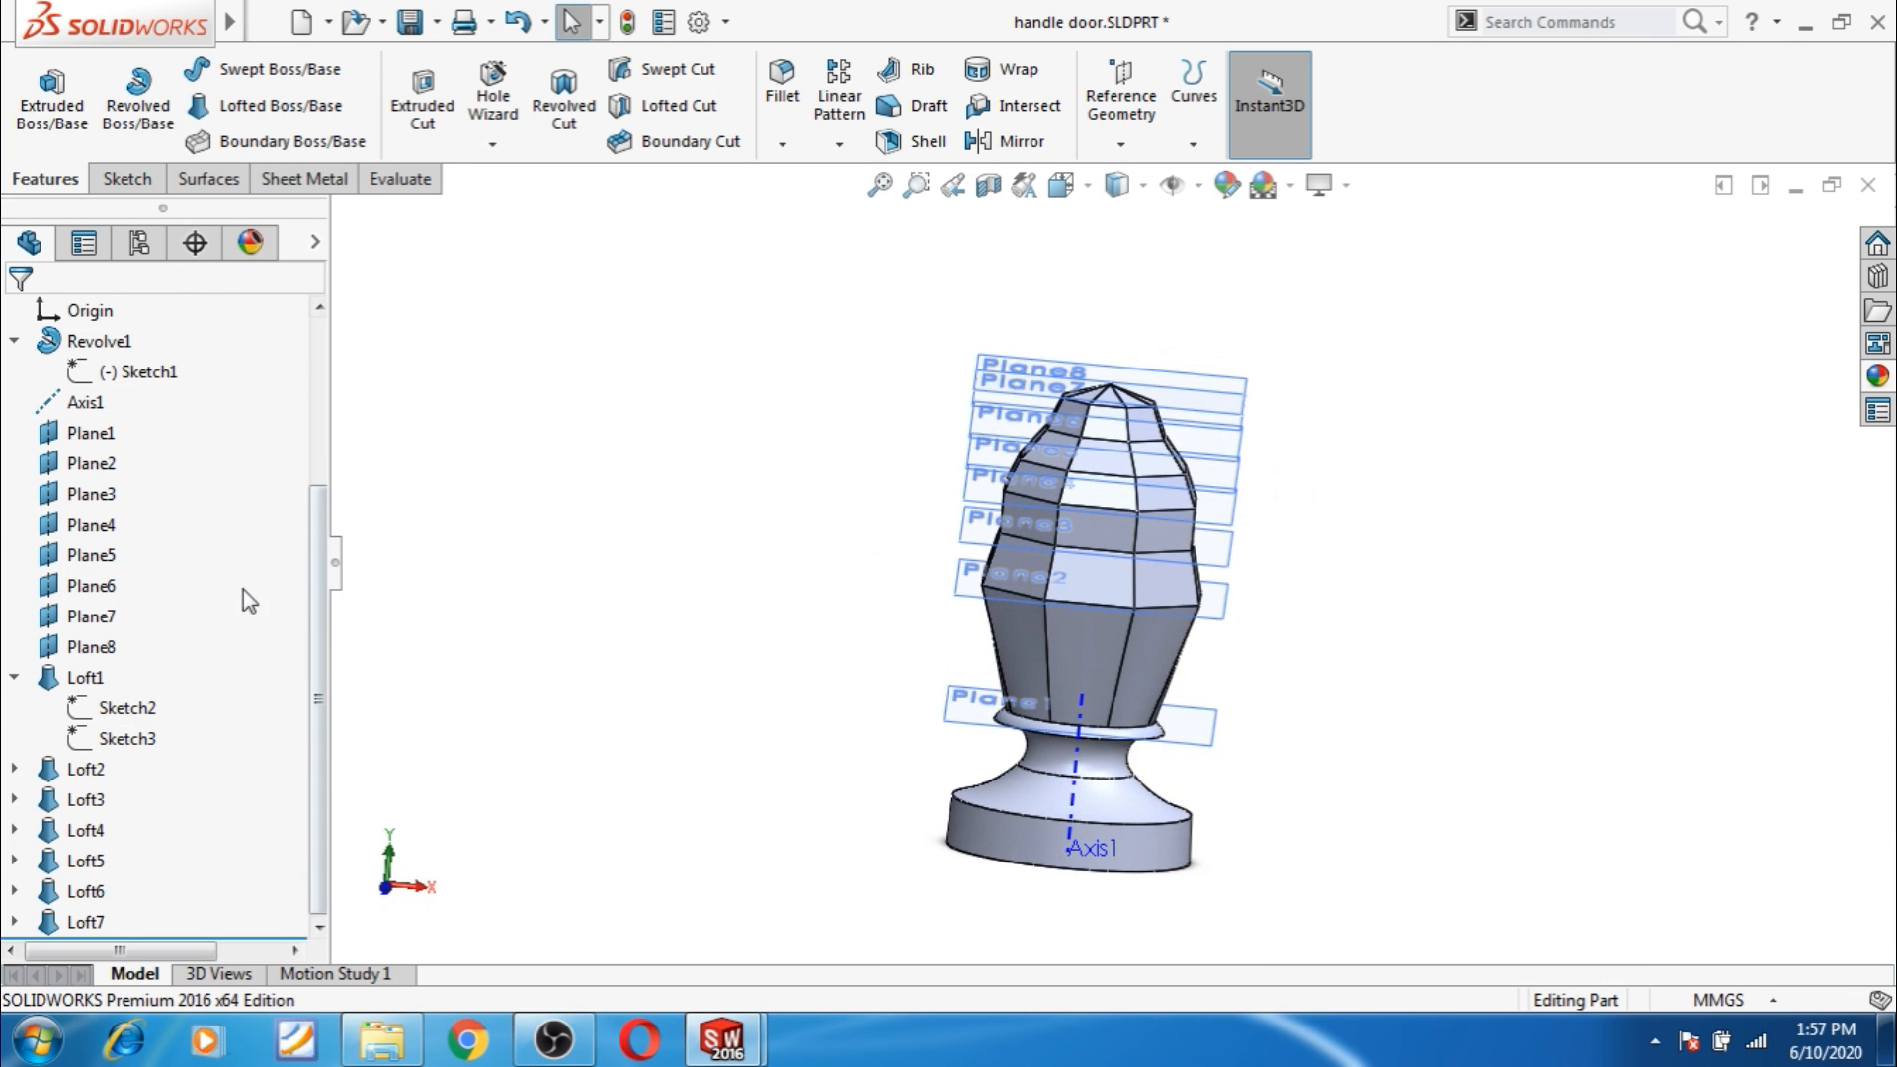
{"action": "left_click", "coordinate": [15, 678]}
{"action": "left_click_drag", "start_coordinate": [127, 512], "coordinate": [49, 726]}
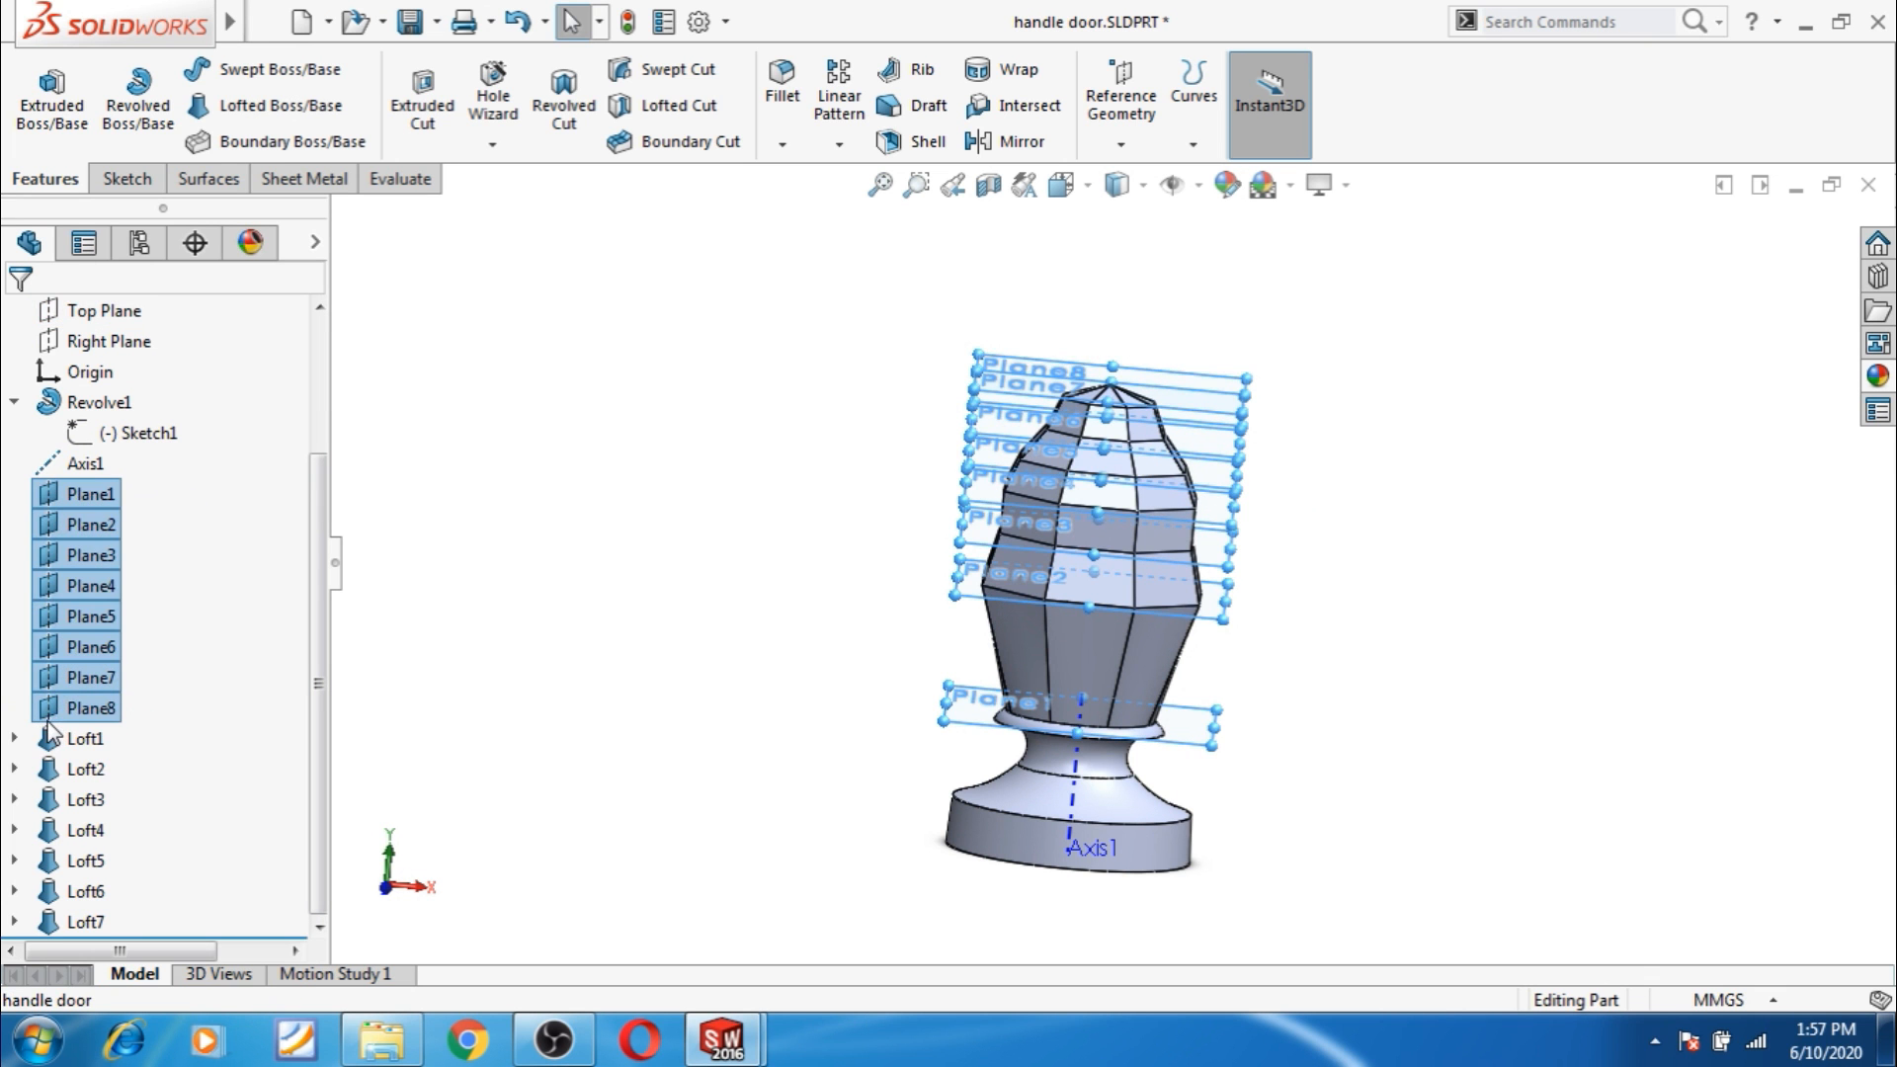
{"action": "right_click", "coordinate": [104, 597]}
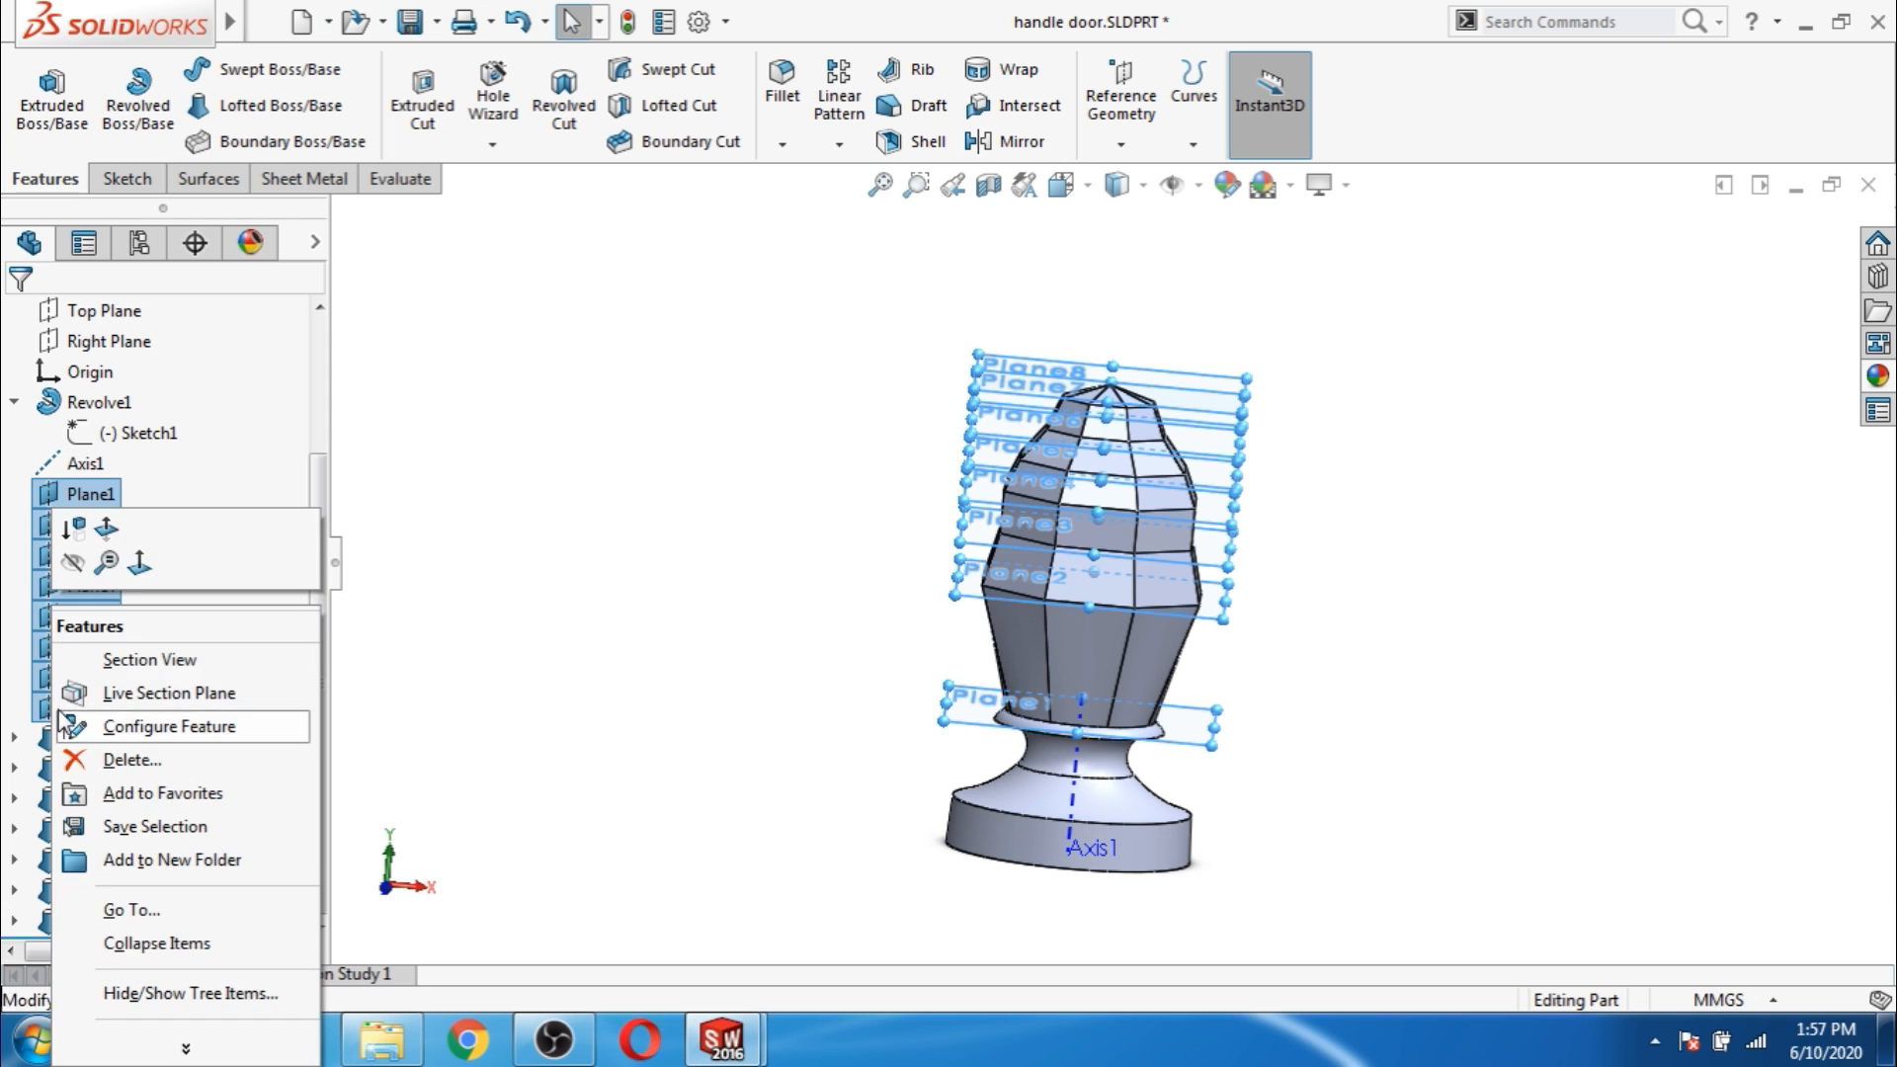
{"action": "left_click", "coordinate": [73, 564]}
Turn off the display of the reference axis in the view and save the part.
{"action": "middle_click_drag", "start_coordinate": [513, 662], "coordinate": [691, 671]}
{"action": "left_click", "coordinate": [1201, 186]}
{"action": "left_click", "coordinate": [1177, 264]}
{"action": "left_click", "coordinate": [765, 566]}
{"action": "middle_click_drag", "start_coordinate": [766, 568], "coordinate": [739, 666]}
{"action": "scroll", "coordinate": [1252, 762], "scroll_direction": "down", "scroll_amount": 2}
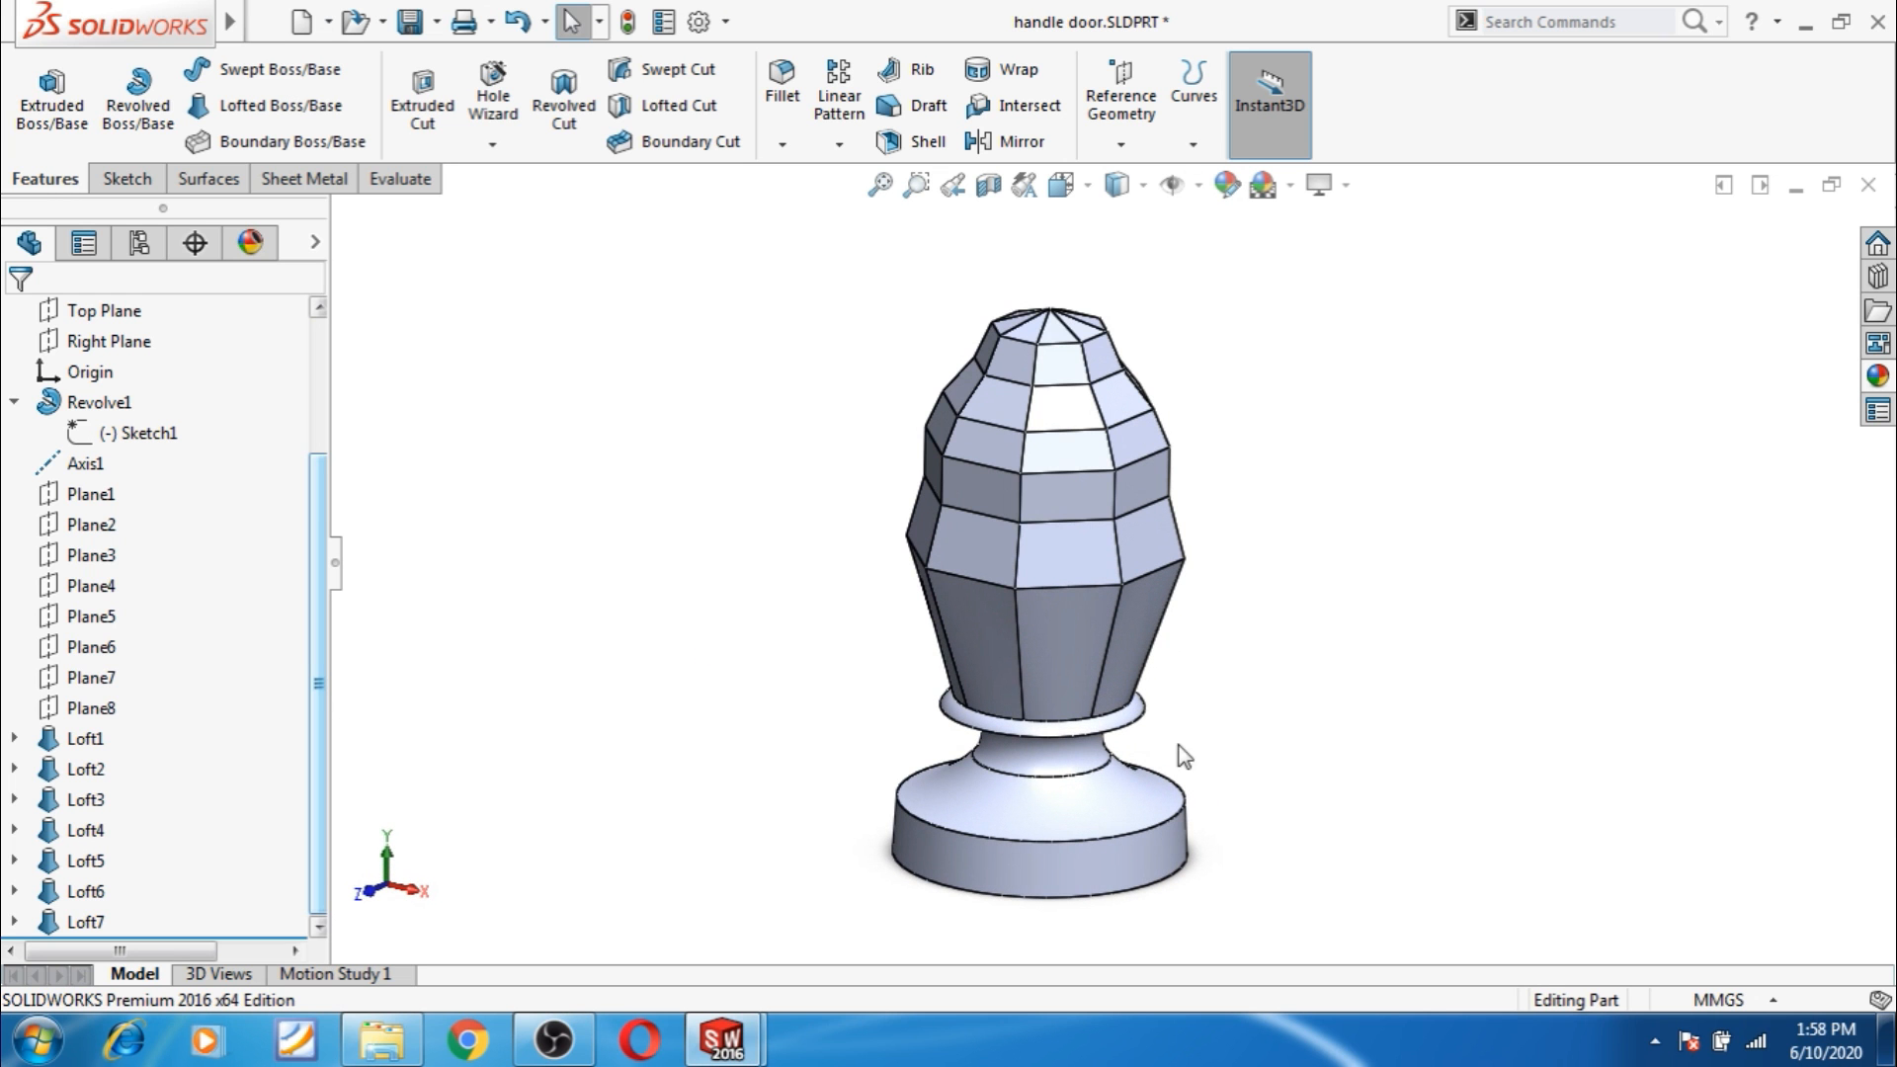
{"action": "left_click", "coordinate": [412, 22]}
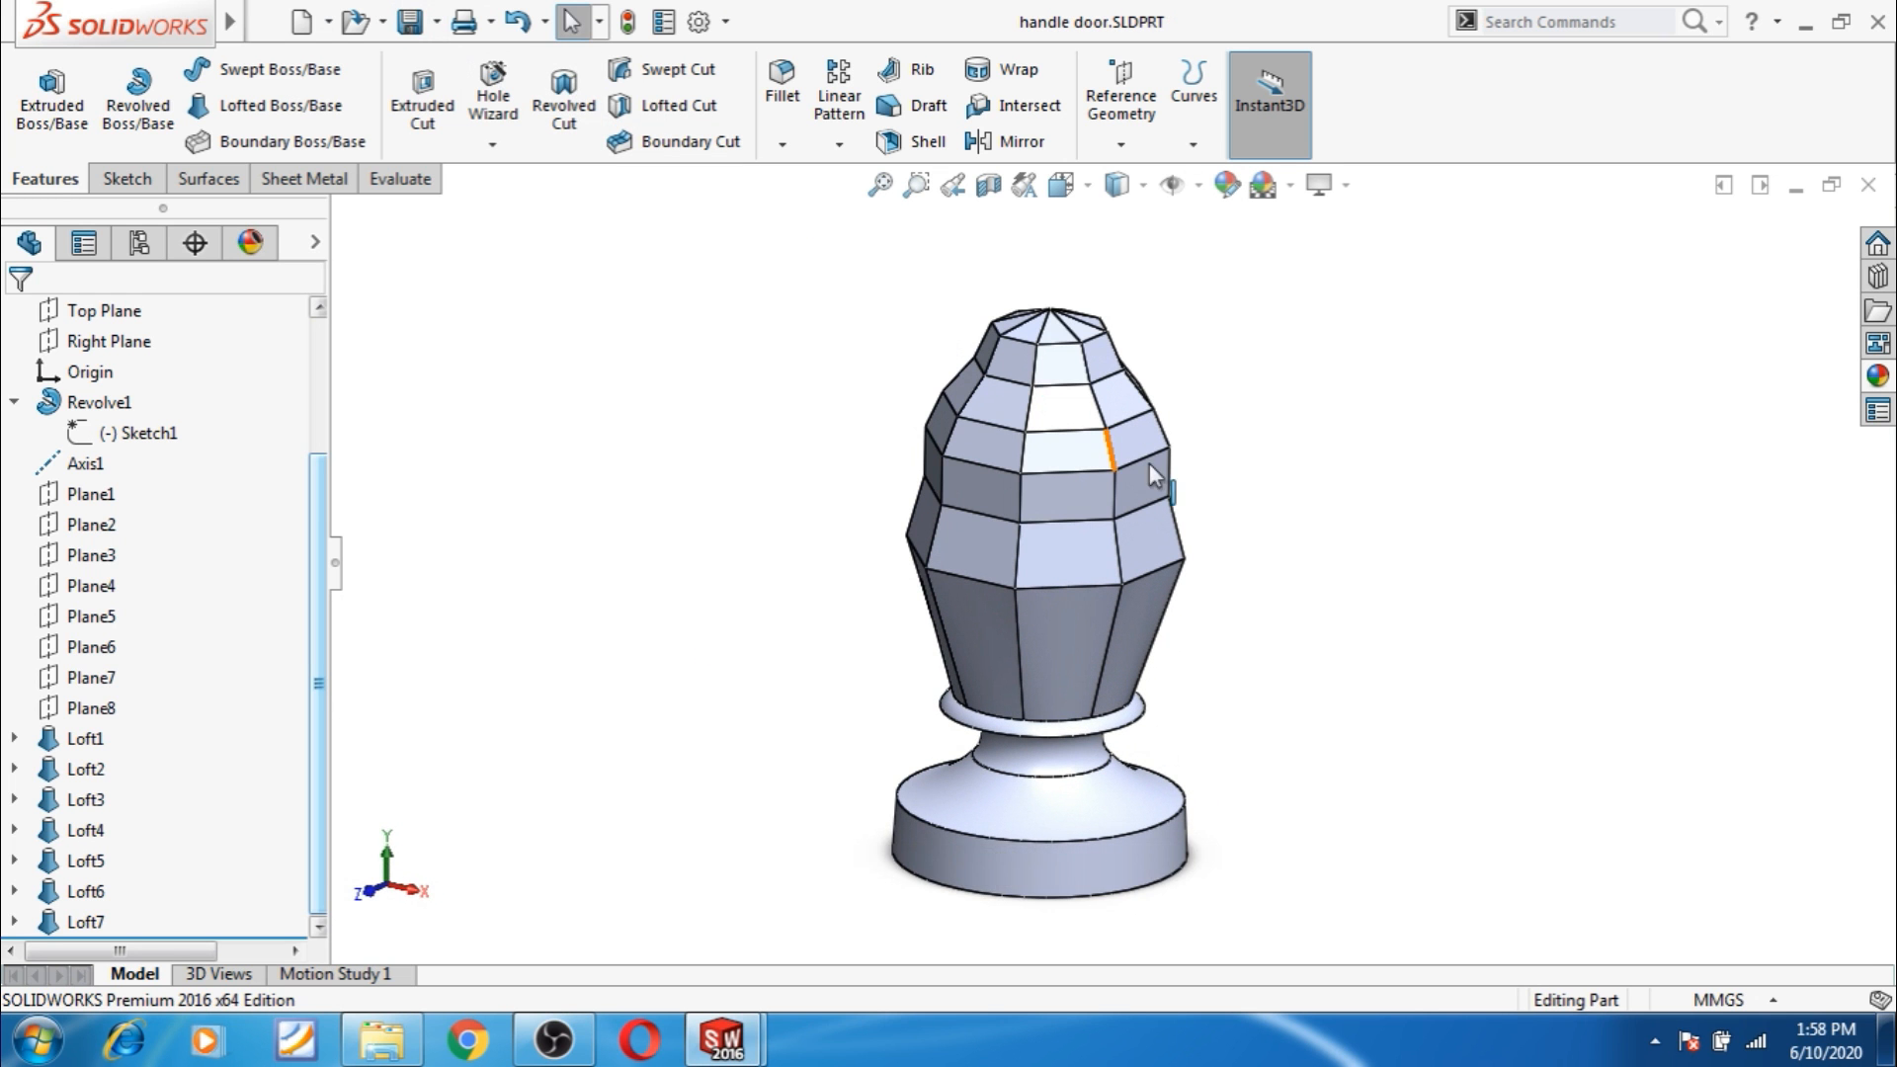
{"action": "middle_click_drag", "start_coordinate": [1224, 652], "coordinate": [1211, 592]}
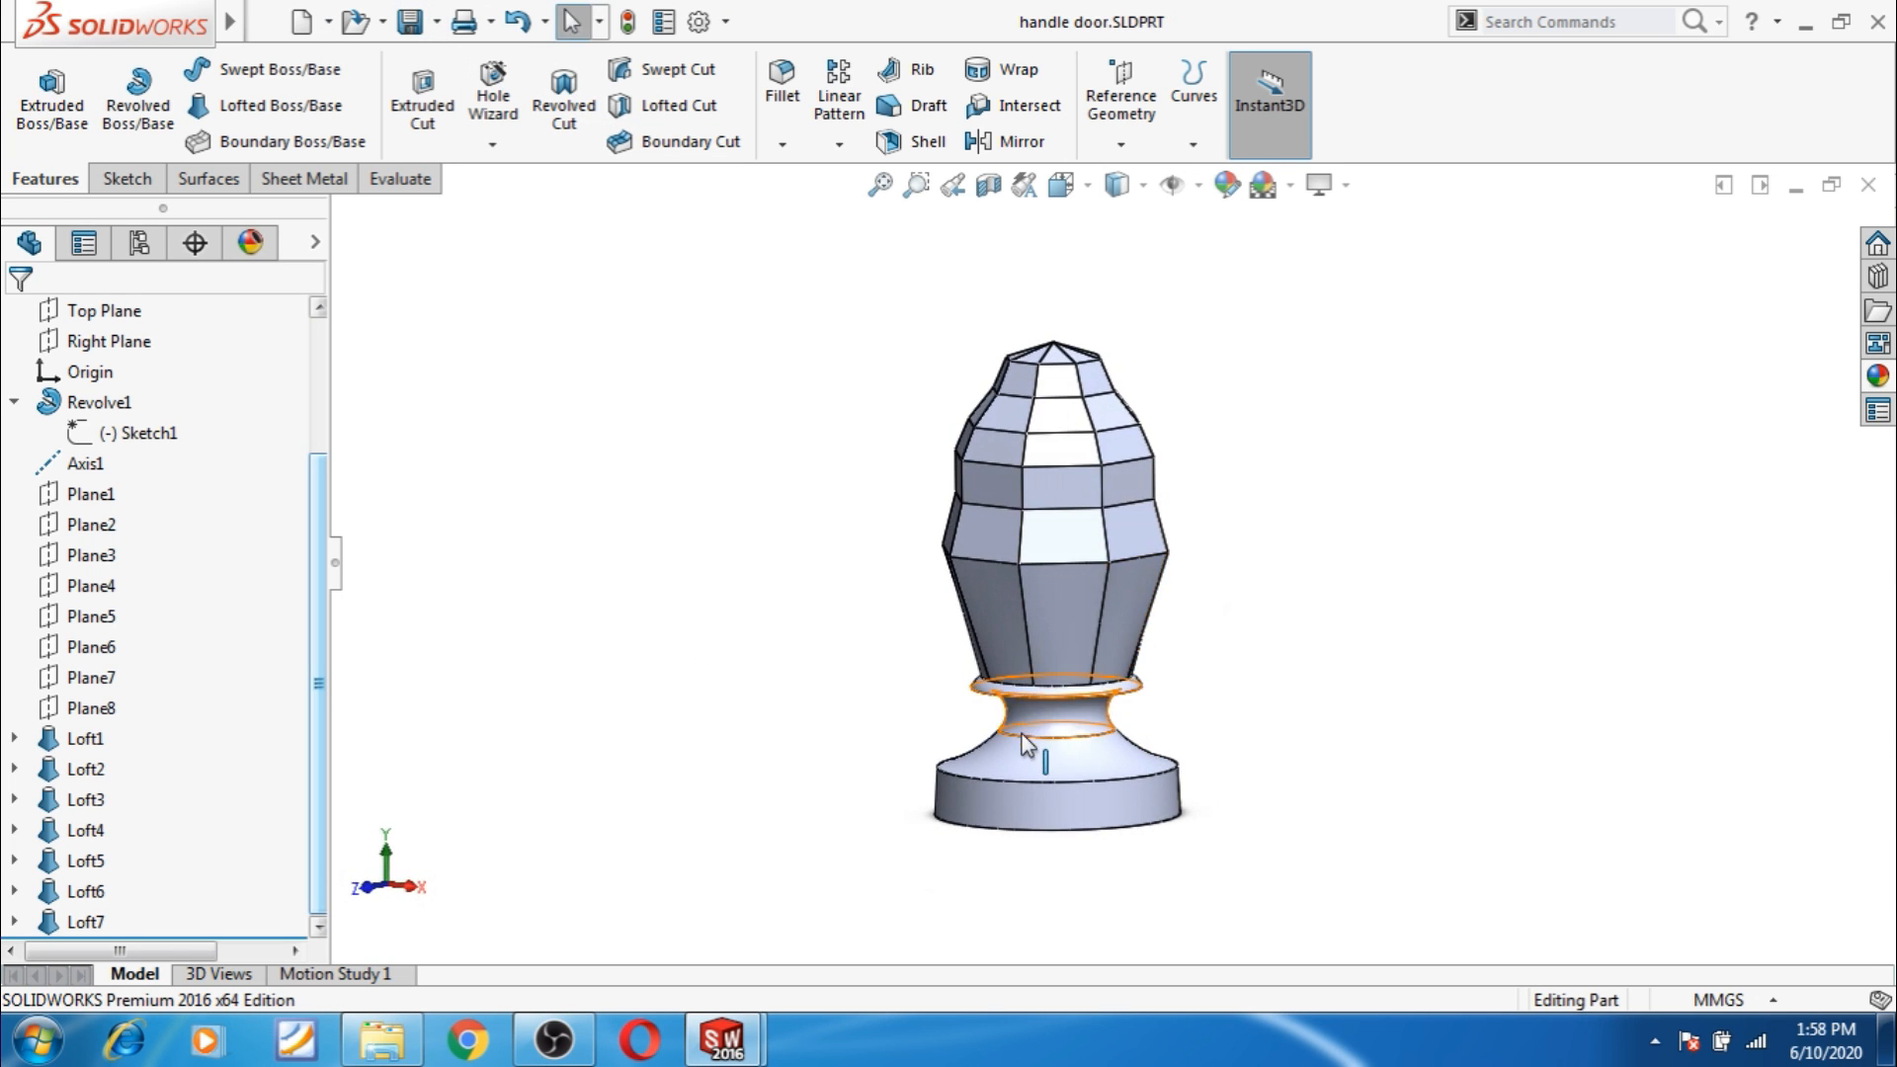
{"action": "scroll", "coordinate": [1046, 782], "scroll_direction": "down", "scroll_amount": 2}
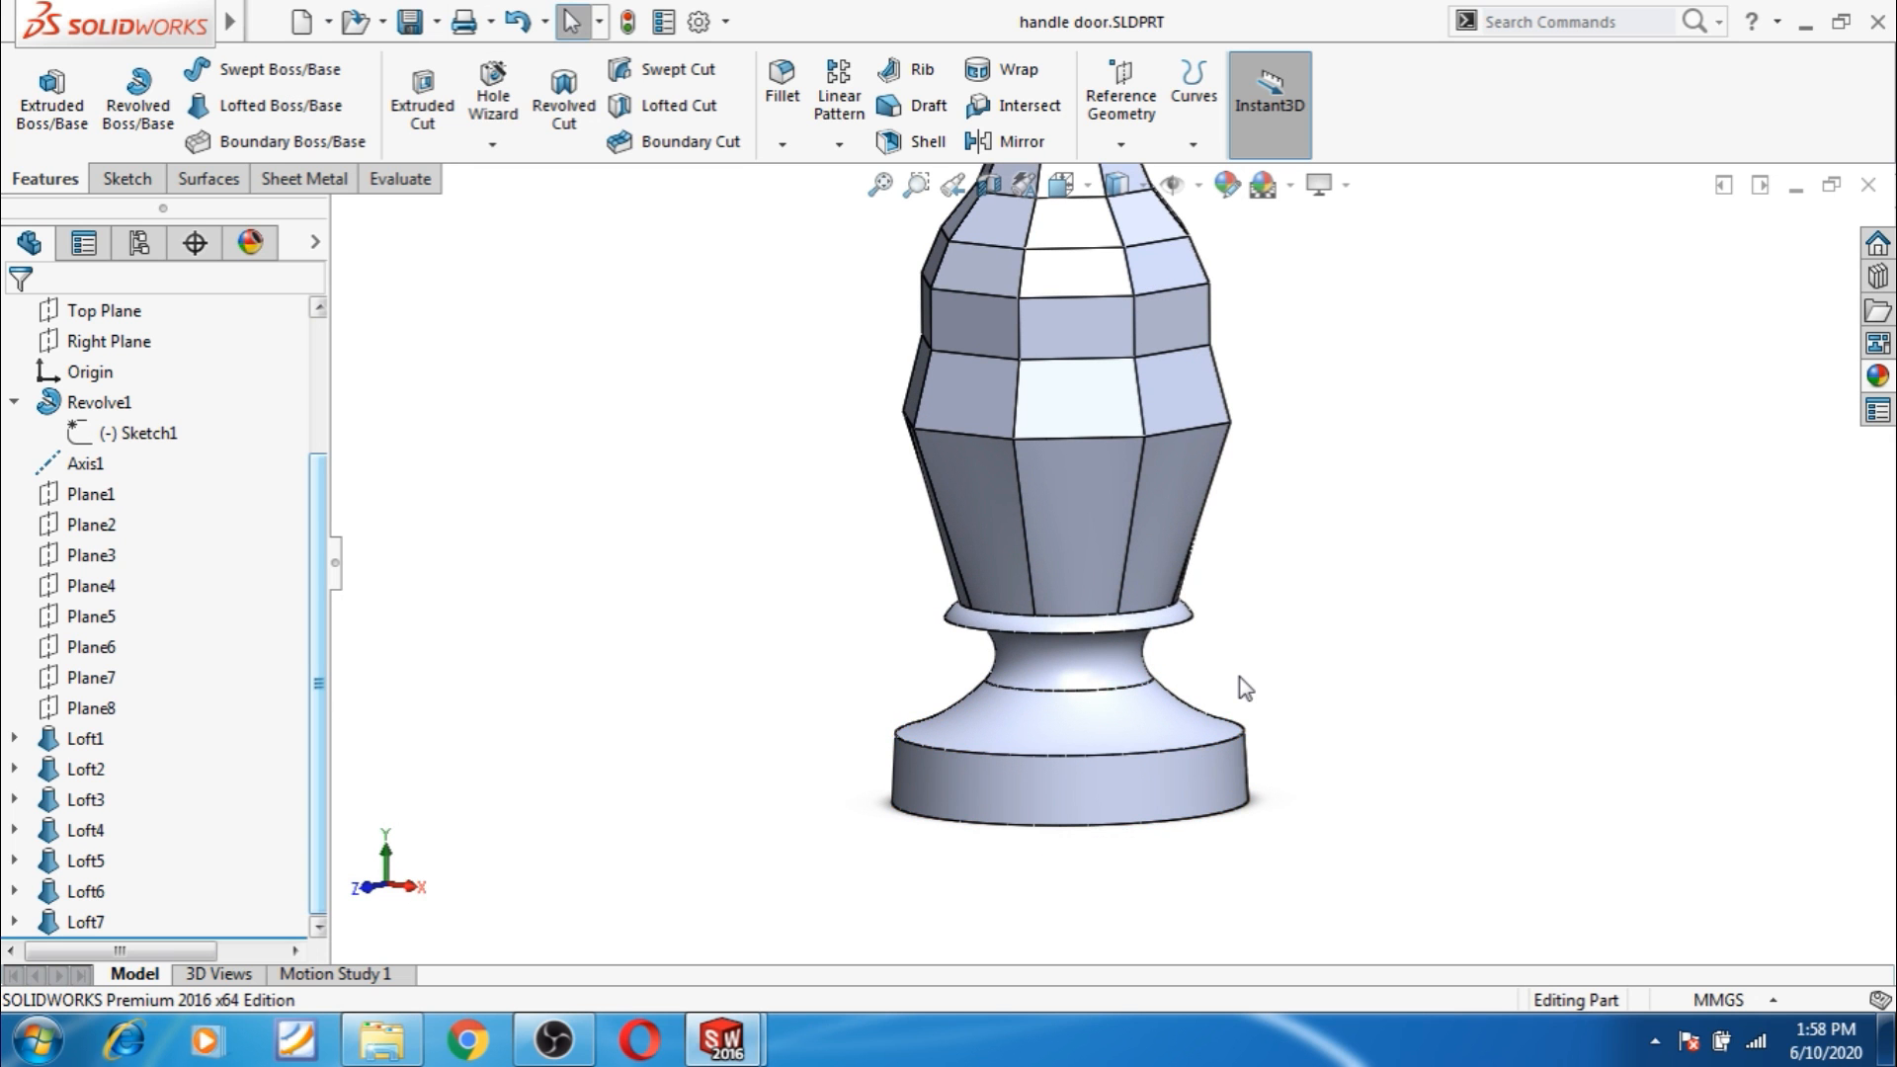